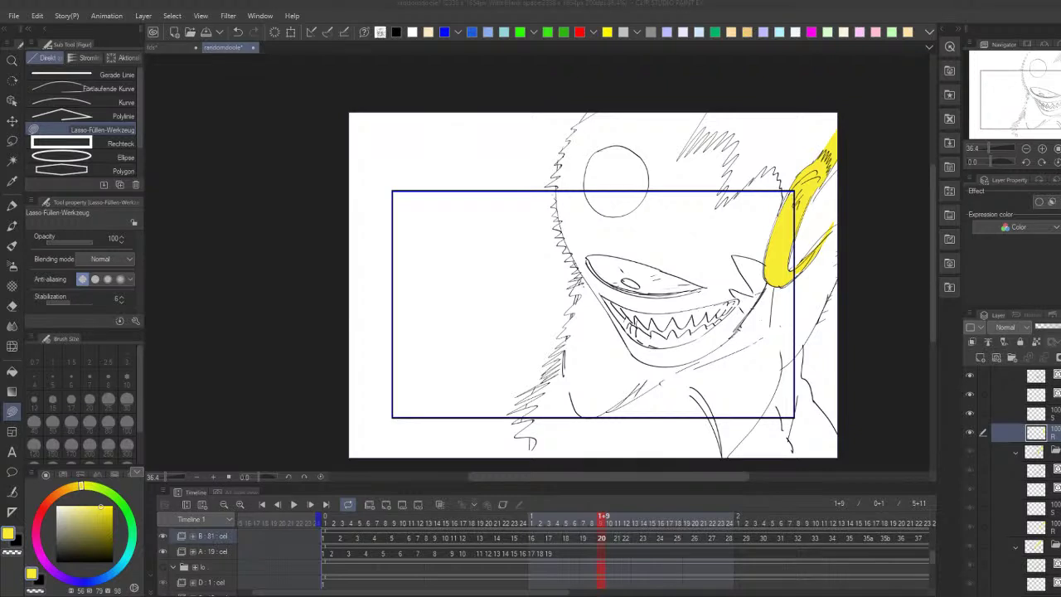
# Step: Scrub back through the random doodle animation's timeline to view its frames with the yellow shapes
pyautogui.scroll(2, 547, 556)
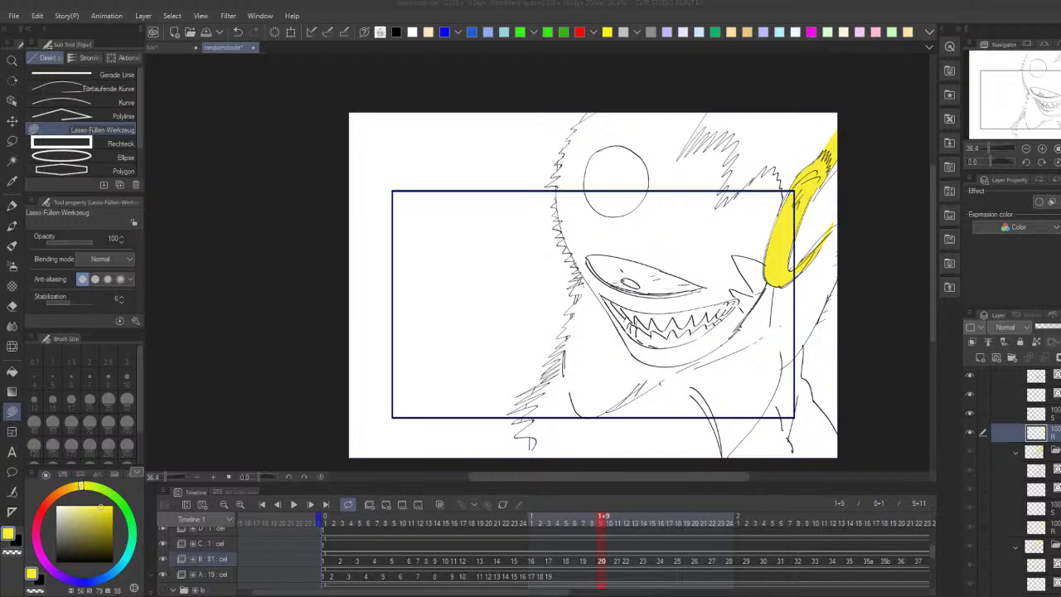
pyautogui.moveTo(337, 564)
pyautogui.mouseDown()
pyautogui.moveTo(489, 571)
pyautogui.moveTo(453, 568)
pyautogui.moveTo(465, 565)
pyautogui.mouseUp()
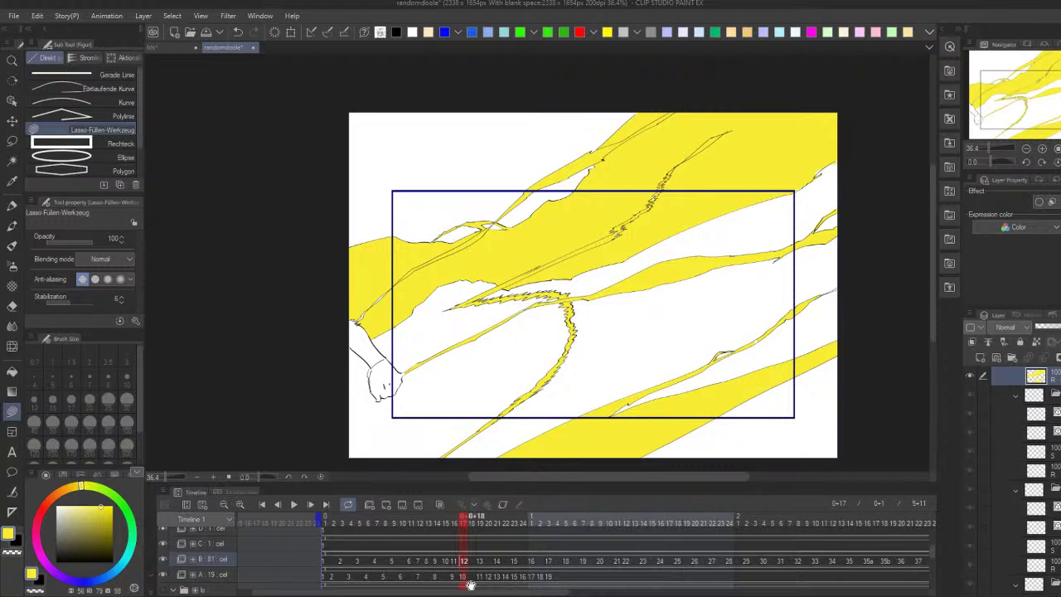
pyautogui.moveTo(470, 586); pyautogui.dragTo(463, 586)
pyautogui.click(484, 571)
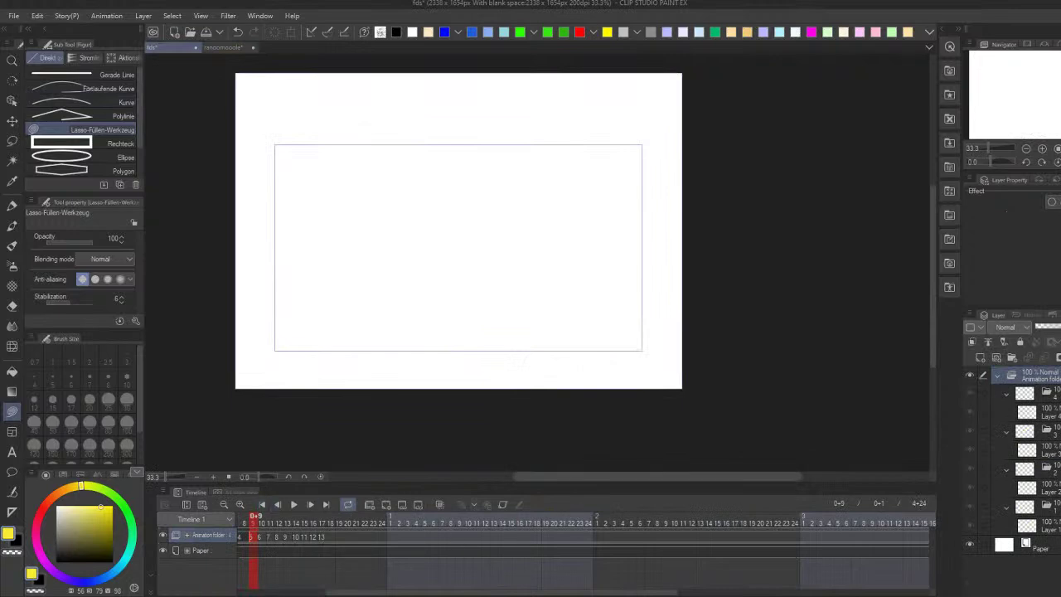
# Step: Go to the first frame of the fds document's Animation folder and frame the empty canvas
pyautogui.moveTo(493, 592); pyautogui.dragTo(384, 587)
pyautogui.click(360, 537)
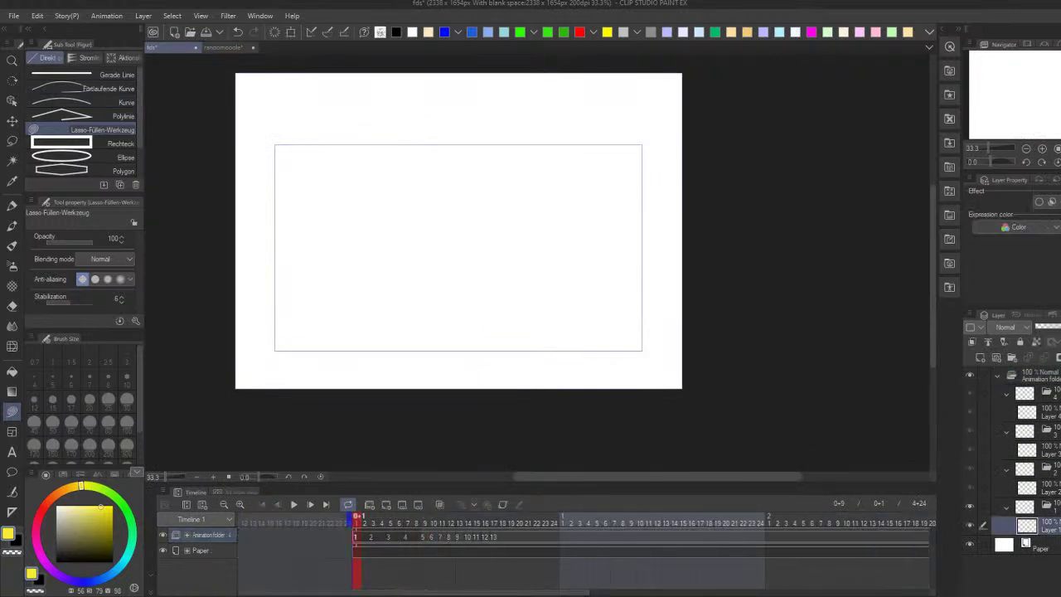
pyautogui.scroll(1, 378, 224)
pyautogui.scroll(-1, 394, 222)
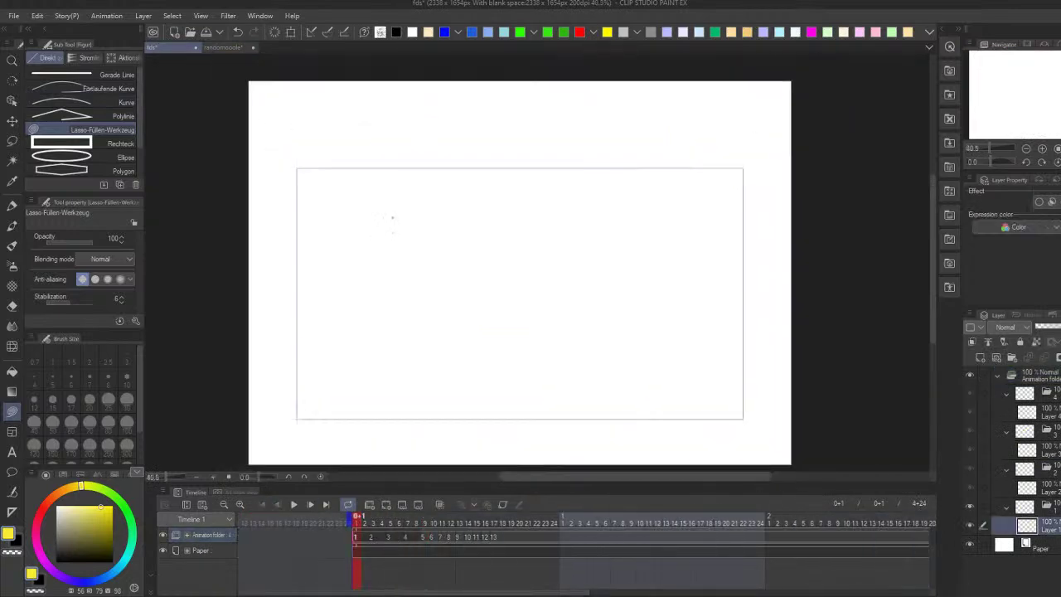
pyautogui.scroll(-1, 517, 287)
pyautogui.scroll(1, 514, 296)
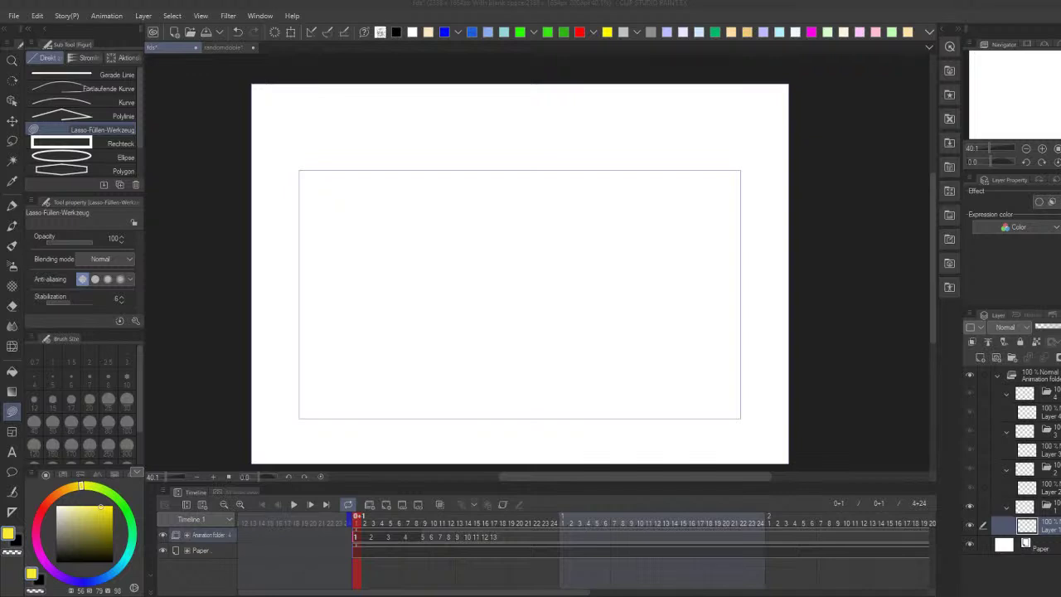
pyautogui.scroll(1, 666, 384)
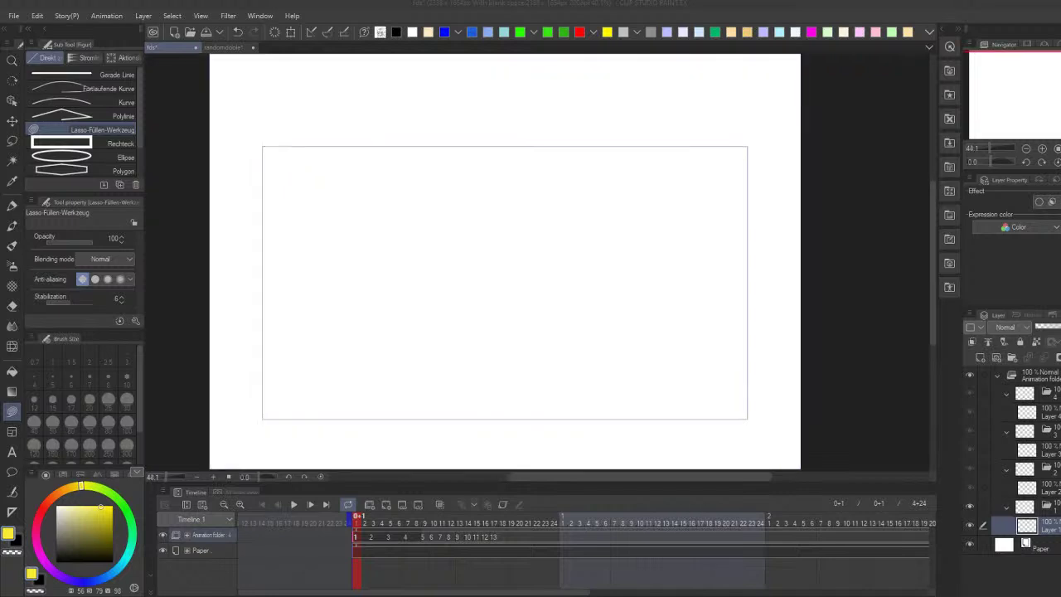
pyautogui.scroll(1, 506, 282)
pyautogui.scroll(-2, 513, 285)
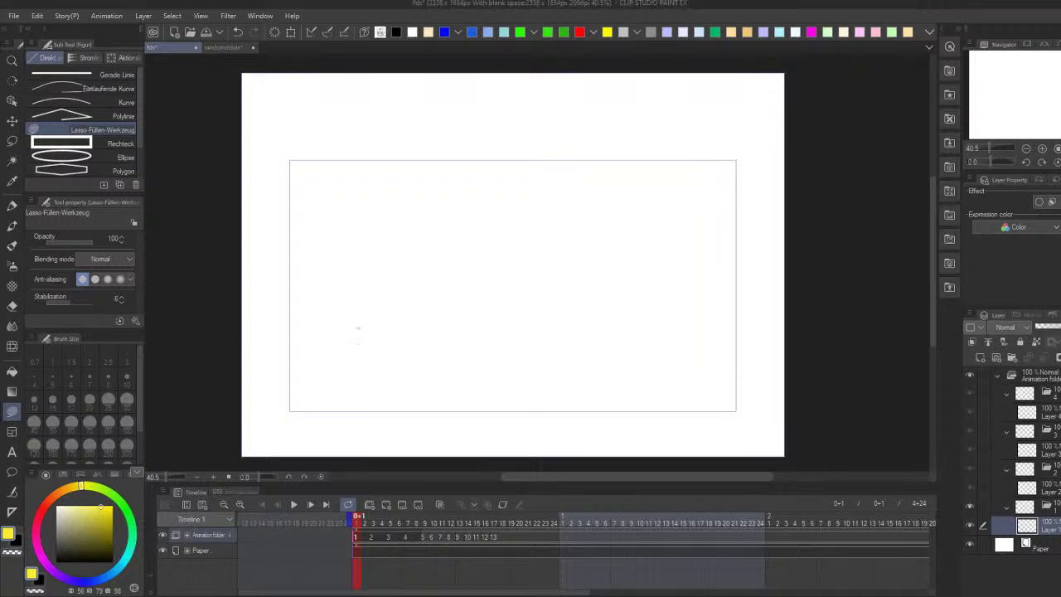
# Step: Set up the somenewbrushes pen in black and hide the palettes to enlarge the canvas area
pyautogui.press('p')
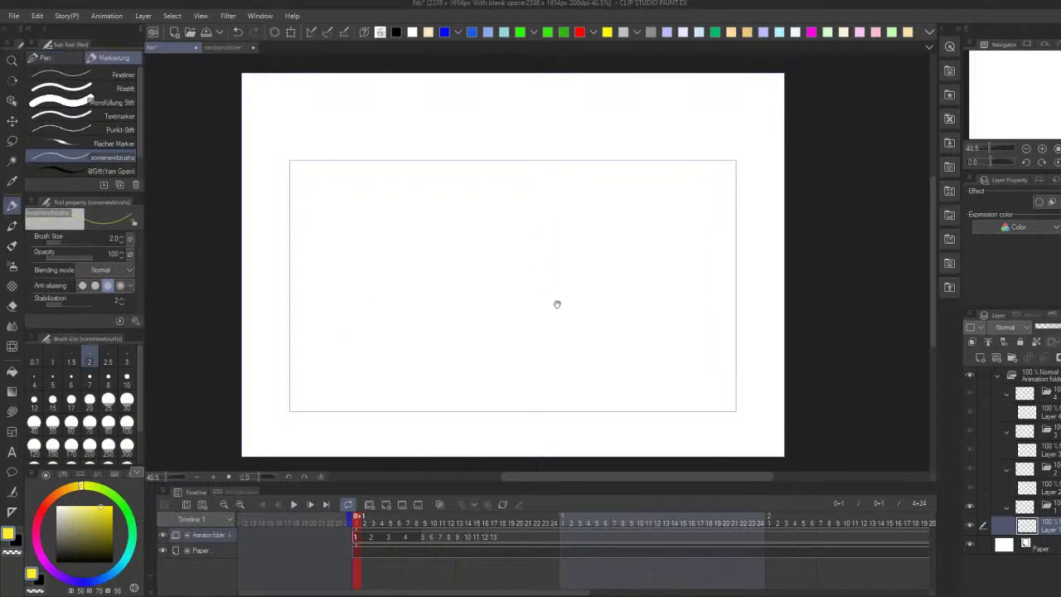
pyautogui.moveTo(556, 301); pyautogui.dragTo(557, 324)
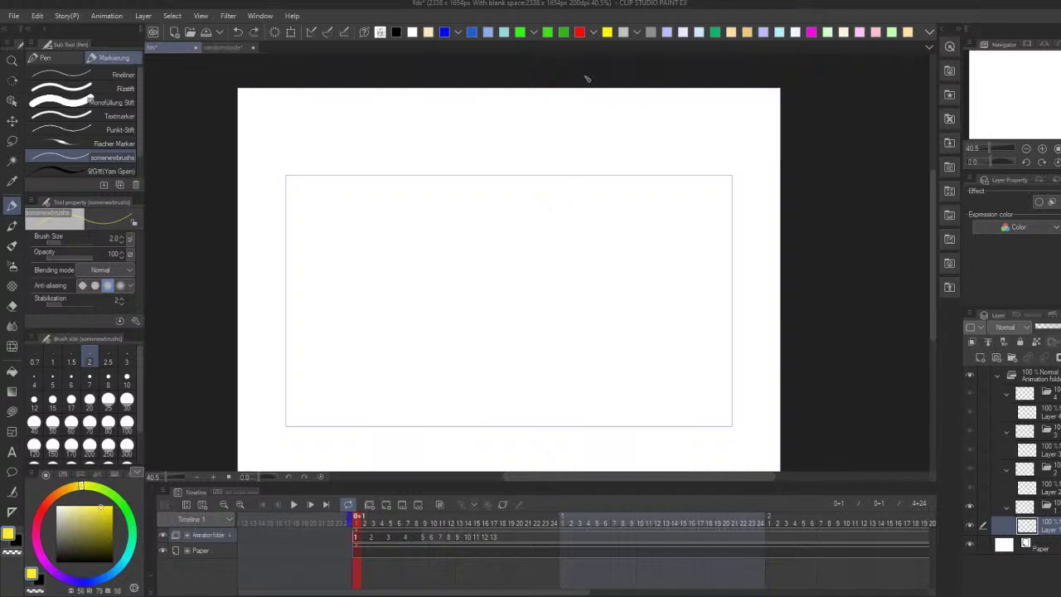
pyautogui.click(395, 31)
pyautogui.scroll(1, 586, 277)
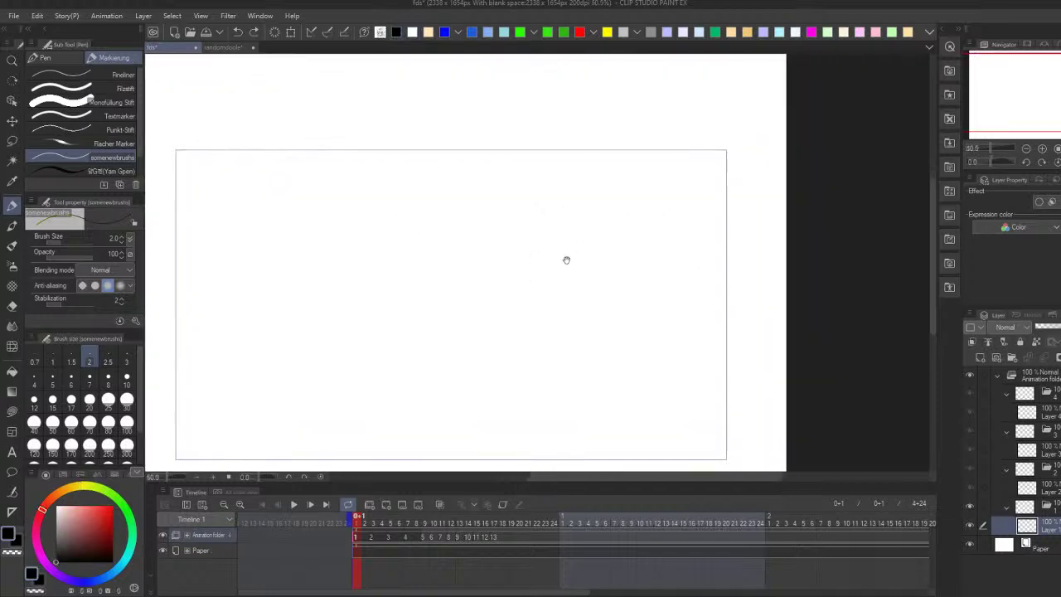
pyautogui.press('Tab')
pyautogui.scroll(2, 578, 206)
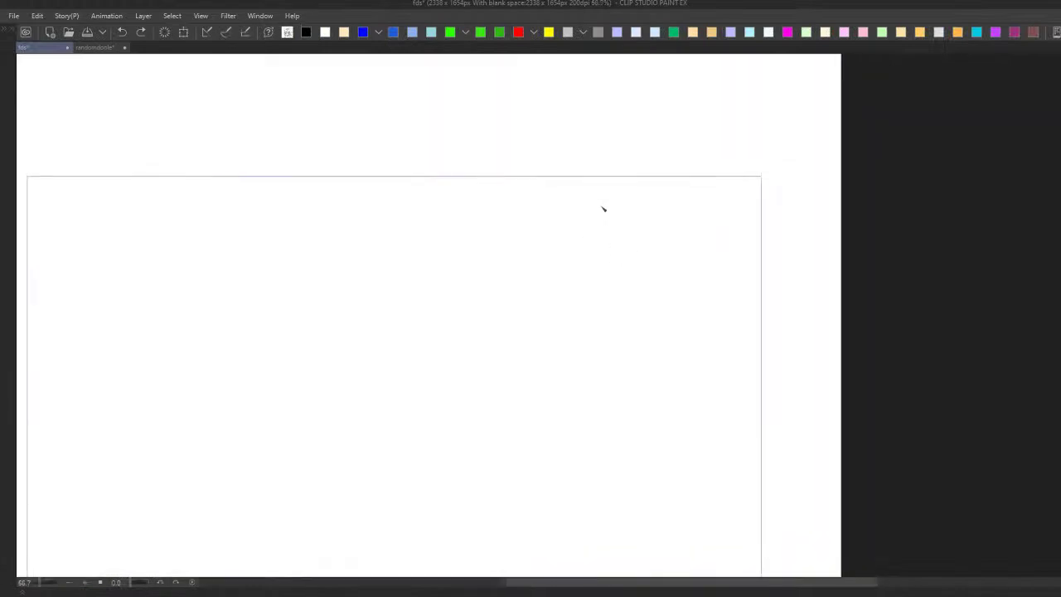
# Step: Sketch a standing mannequin near the frame's right side with an oval head, neck, boxy torso, two legs and feet
pyautogui.moveTo(605, 239)
pyautogui.mouseDown()
pyautogui.moveTo(627, 240)
pyautogui.moveTo(612, 259)
pyautogui.mouseUp()
pyautogui.moveTo(624, 242)
pyautogui.mouseDown()
pyautogui.moveTo(625, 254)
pyautogui.moveTo(658, 255)
pyautogui.mouseUp()
pyautogui.moveTo(585, 261)
pyautogui.mouseDown()
pyautogui.moveTo(582, 340)
pyautogui.moveTo(595, 328)
pyautogui.moveTo(648, 350)
pyautogui.mouseUp()
pyautogui.moveTo(657, 259); pyautogui.dragTo(655, 349)
pyautogui.moveTo(592, 358)
pyautogui.mouseDown()
pyautogui.moveTo(603, 516)
pyautogui.moveTo(575, 542)
pyautogui.moveTo(624, 536)
pyautogui.mouseUp()
pyautogui.moveTo(654, 357)
pyautogui.mouseDown()
pyautogui.moveTo(659, 505)
pyautogui.moveTo(676, 532)
pyautogui.moveTo(641, 540)
pyautogui.moveTo(622, 480)
pyautogui.moveTo(627, 388)
pyautogui.moveTo(633, 537)
pyautogui.mouseUp()
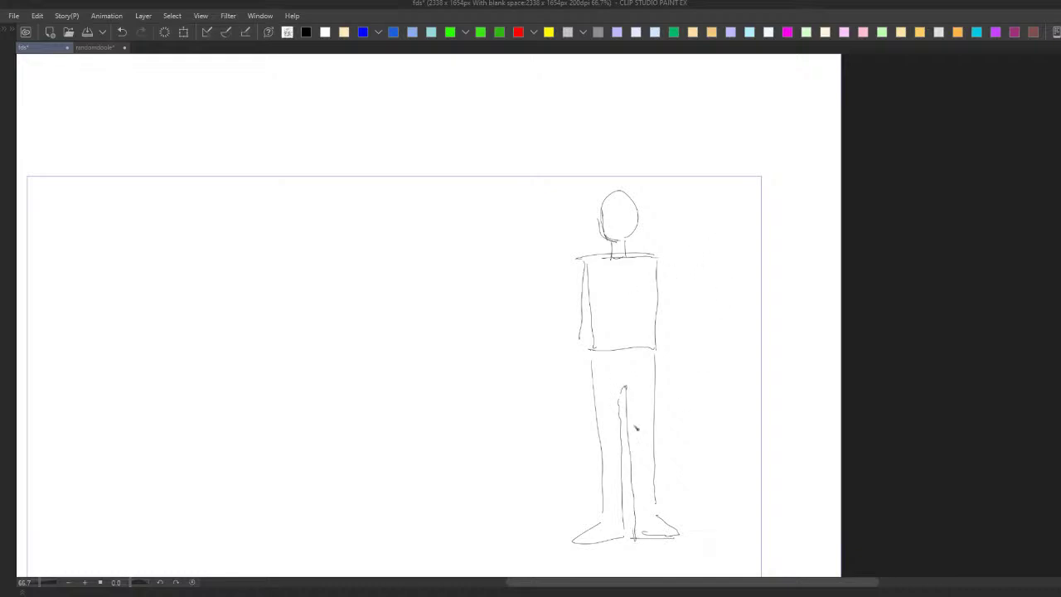
pyautogui.moveTo(639, 515)
pyautogui.mouseDown()
pyautogui.moveTo(661, 516)
pyautogui.moveTo(578, 539)
pyautogui.moveTo(610, 522)
pyautogui.moveTo(627, 539)
pyautogui.moveTo(571, 543)
pyautogui.moveTo(661, 517)
pyautogui.moveTo(638, 538)
pyautogui.moveTo(677, 533)
pyautogui.mouseUp()
pyautogui.moveTo(593, 388)
pyautogui.mouseDown()
pyautogui.moveTo(610, 530)
pyautogui.moveTo(630, 401)
pyautogui.moveTo(613, 300)
pyautogui.moveTo(623, 485)
pyautogui.mouseUp()
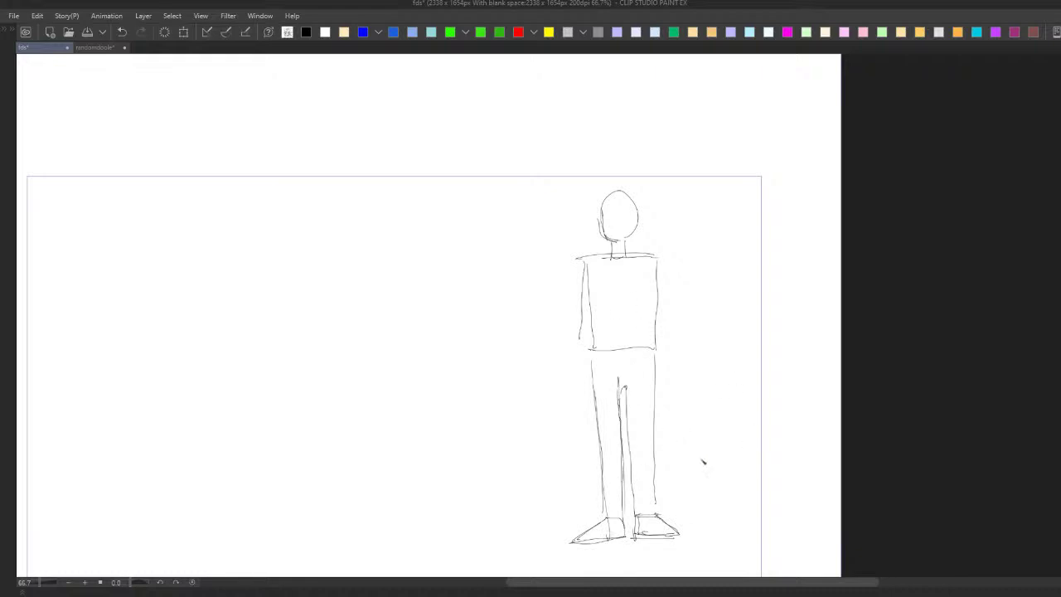
# Step: Add both arms to the mannequin, with circles for the shoulder and elbow joints and ovals for the hands
pyautogui.moveTo(584, 258)
pyautogui.mouseDown()
pyautogui.moveTo(567, 335)
pyautogui.moveTo(582, 331)
pyautogui.moveTo(573, 389)
pyautogui.mouseUp()
pyautogui.moveTo(581, 338)
pyautogui.mouseDown()
pyautogui.moveTo(579, 392)
pyautogui.moveTo(569, 390)
pyautogui.moveTo(581, 410)
pyautogui.moveTo(569, 403)
pyautogui.mouseUp()
pyautogui.moveTo(662, 260)
pyautogui.mouseDown()
pyautogui.moveTo(652, 268)
pyautogui.moveTo(664, 262)
pyautogui.moveTo(664, 318)
pyautogui.moveTo(681, 375)
pyautogui.mouseUp()
pyautogui.moveTo(661, 334)
pyautogui.mouseDown()
pyautogui.moveTo(683, 407)
pyautogui.moveTo(690, 386)
pyautogui.mouseUp()
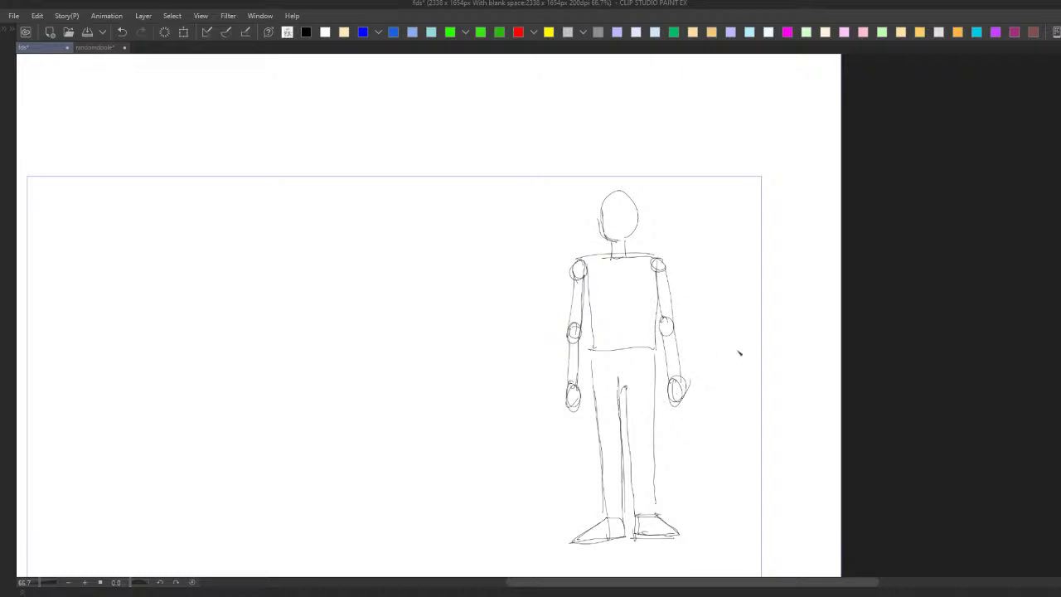
pyautogui.moveTo(509, 230)
pyautogui.mouseDown()
pyautogui.moveTo(569, 178)
pyautogui.moveTo(552, 592)
pyautogui.moveTo(716, 176)
pyautogui.mouseUp()
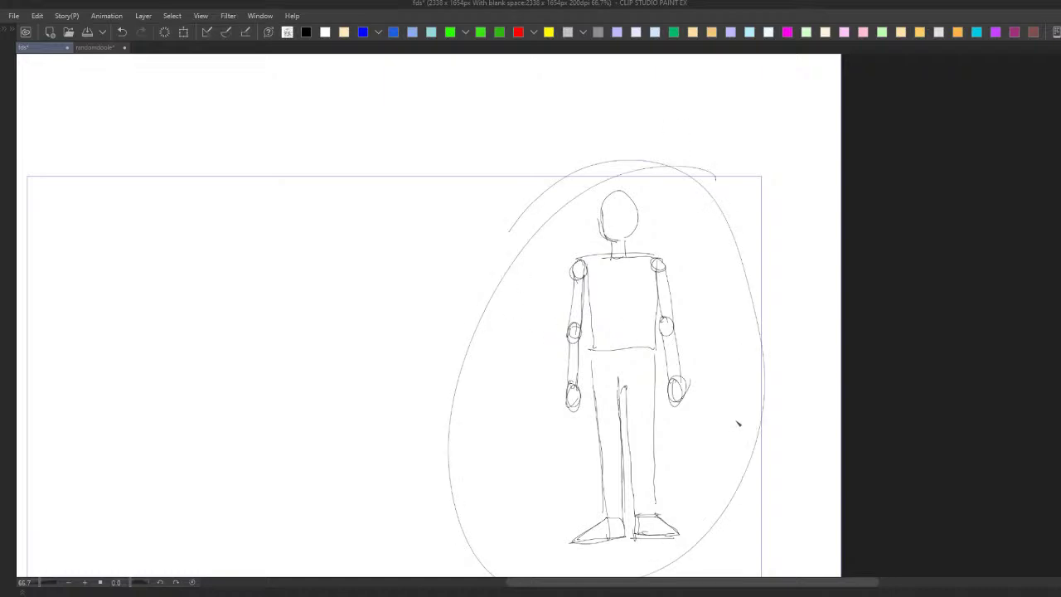
pyautogui.hotkey('ctrl', 'z')
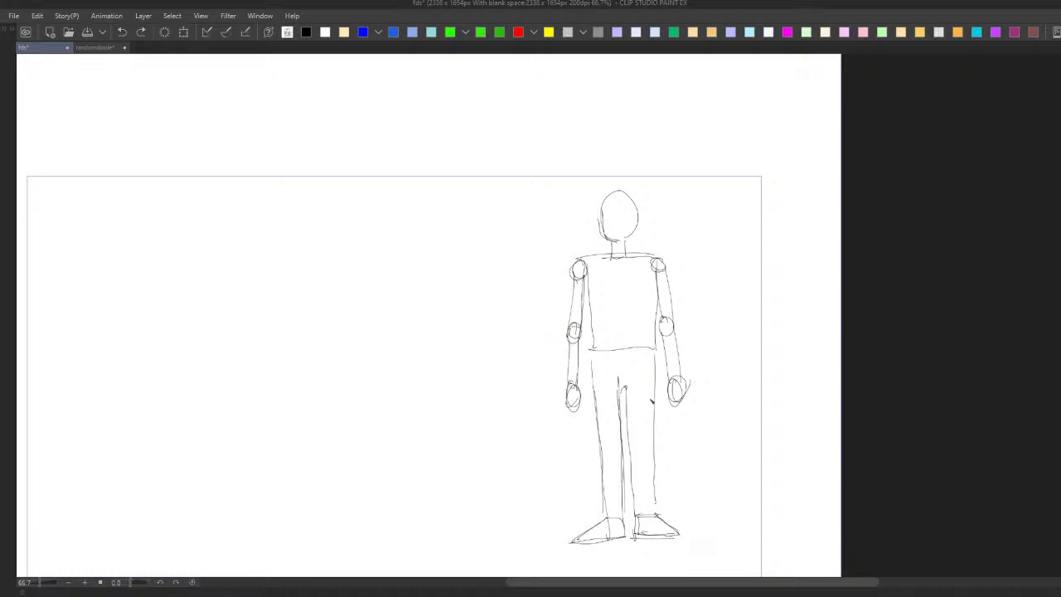
# Step: Add a new layer to the first cel and lower the mannequin sketch layer's opacity to 24%
pyautogui.press('Tab')
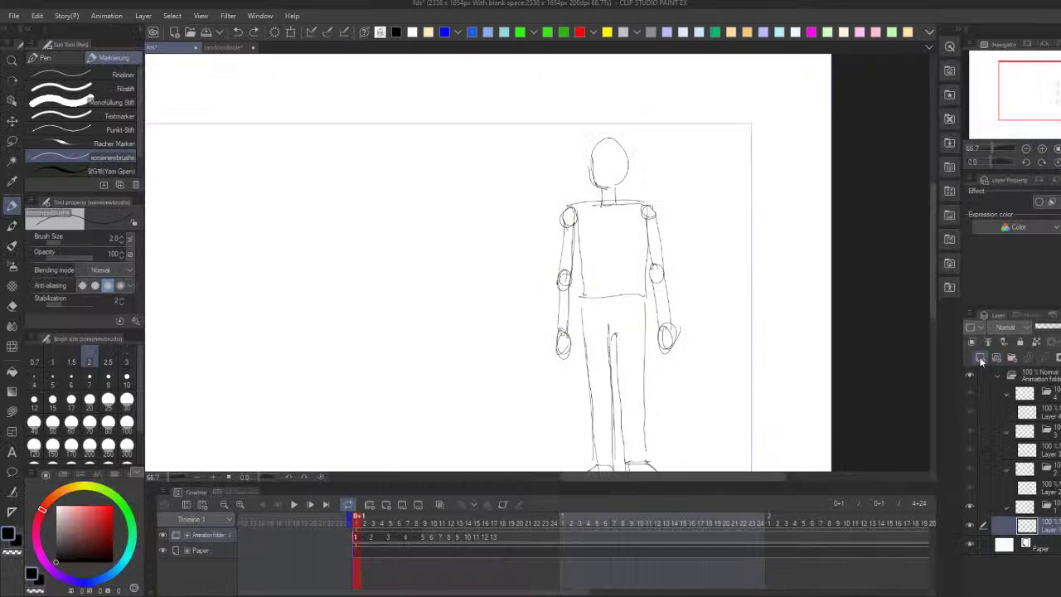
pyautogui.click(981, 359)
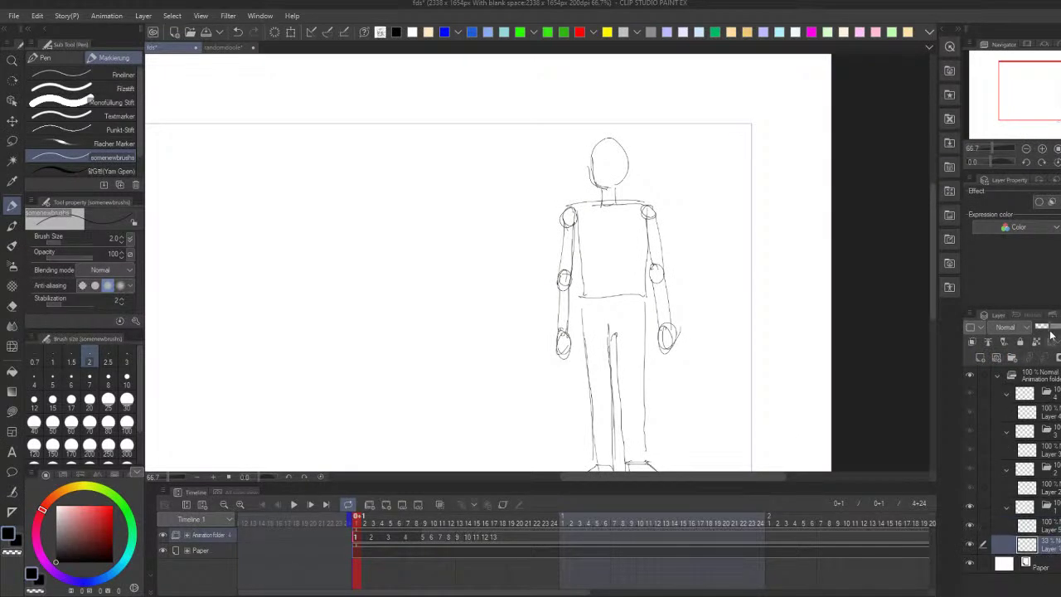
pyautogui.click(1051, 333)
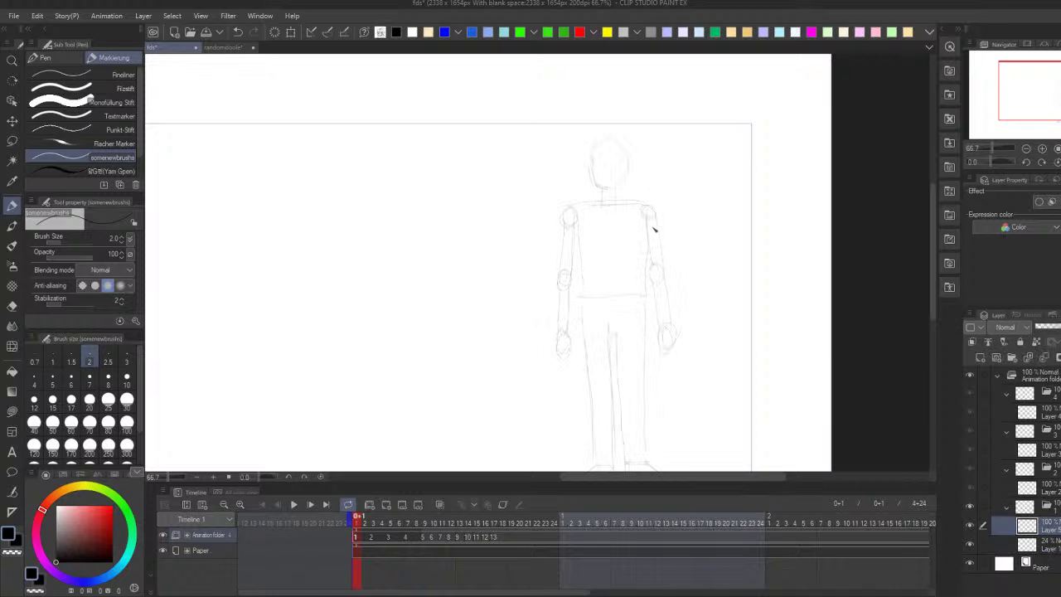
# Step: Trace a clean neck and head with two eyes and a smile over the faded mannequin sketch
pyautogui.press('Tab')
pyautogui.moveTo(608, 244)
pyautogui.mouseDown()
pyautogui.moveTo(613, 254)
pyautogui.moveTo(625, 241)
pyautogui.moveTo(626, 255)
pyautogui.mouseUp()
pyautogui.hotkey('ctrl', 'z')
pyautogui.hotkey('ctrl', 'z')
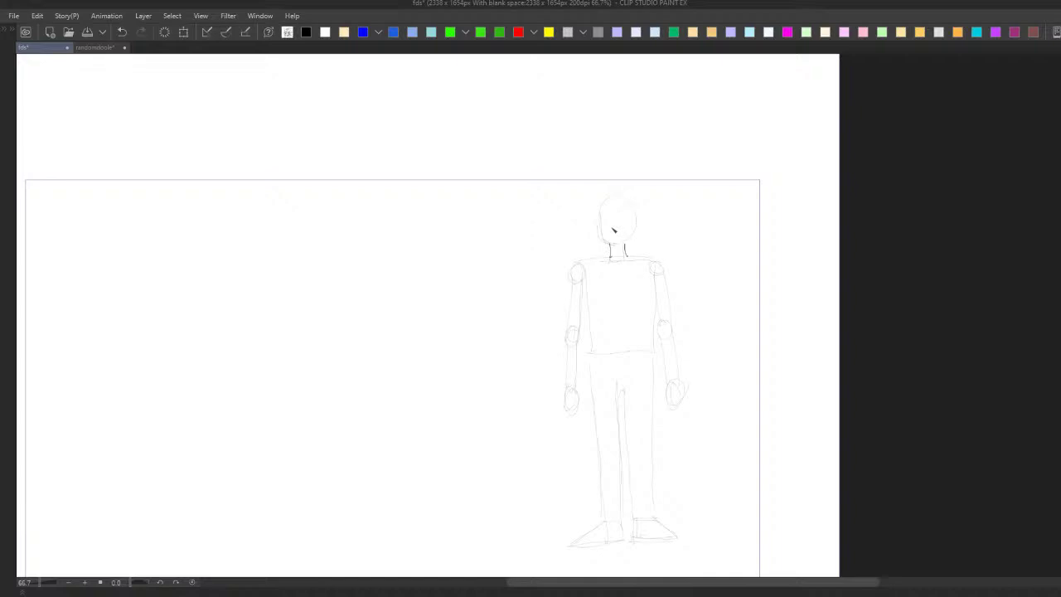
pyautogui.hotkey('ctrl', 'z')
pyautogui.moveTo(600, 212); pyautogui.dragTo(609, 242)
pyautogui.hotkey('ctrl', 'z')
pyautogui.hotkey('ctrl', 'z')
pyautogui.hotkey('ctrl', 'z')
pyautogui.hotkey('ctrl', 'z')
pyautogui.moveTo(603, 205)
pyautogui.mouseDown()
pyautogui.moveTo(608, 243)
pyautogui.moveTo(638, 208)
pyautogui.moveTo(630, 240)
pyautogui.mouseUp()
pyautogui.hotkey('ctrl', 'z')
pyautogui.hotkey('ctrl', 'z')
pyautogui.moveTo(636, 204)
pyautogui.mouseDown()
pyautogui.moveTo(629, 242)
pyautogui.moveTo(633, 226)
pyautogui.mouseUp()
pyautogui.hotkey('ctrl', 'z')
# Step: Outline the standing figure's T-shirt with short sleeves, plus both forearms and the round hands
pyautogui.scroll(-1, 619, 247)
pyautogui.moveTo(607, 248)
pyautogui.mouseDown()
pyautogui.moveTo(574, 255)
pyautogui.moveTo(572, 293)
pyautogui.moveTo(588, 282)
pyautogui.moveTo(582, 262)
pyautogui.moveTo(589, 342)
pyautogui.mouseUp()
pyautogui.moveTo(589, 302)
pyautogui.mouseDown()
pyautogui.moveTo(620, 353)
pyautogui.moveTo(656, 347)
pyautogui.mouseUp()
pyautogui.moveTo(651, 254); pyautogui.dragTo(654, 340)
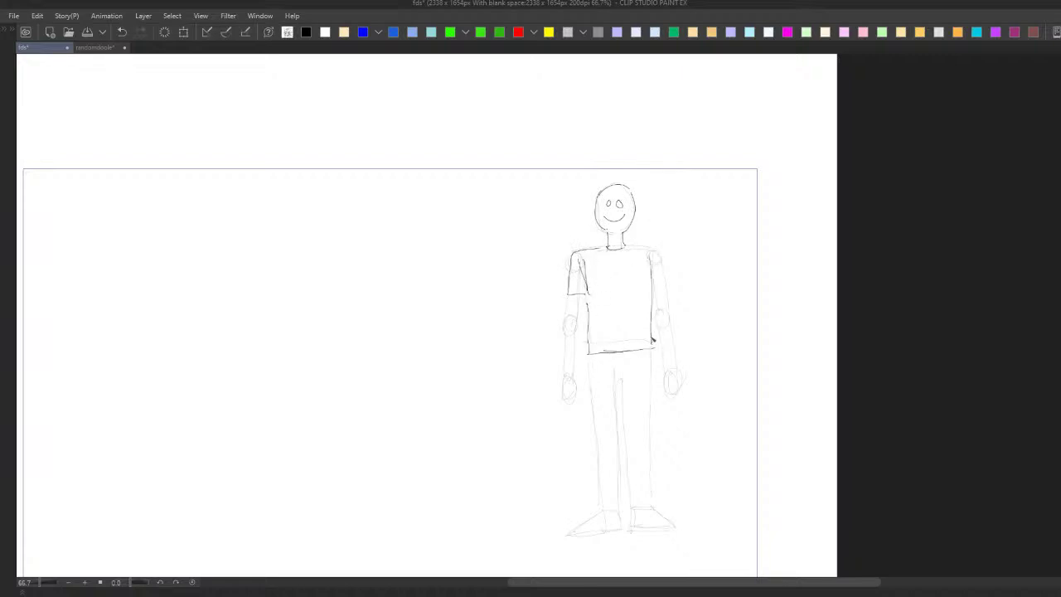
pyautogui.moveTo(625, 248)
pyautogui.mouseDown()
pyautogui.moveTo(664, 249)
pyautogui.moveTo(675, 292)
pyautogui.moveTo(654, 293)
pyautogui.moveTo(654, 271)
pyautogui.moveTo(677, 291)
pyautogui.mouseUp()
pyautogui.moveTo(664, 301)
pyautogui.mouseDown()
pyautogui.moveTo(678, 359)
pyautogui.moveTo(663, 398)
pyautogui.moveTo(671, 372)
pyautogui.mouseUp()
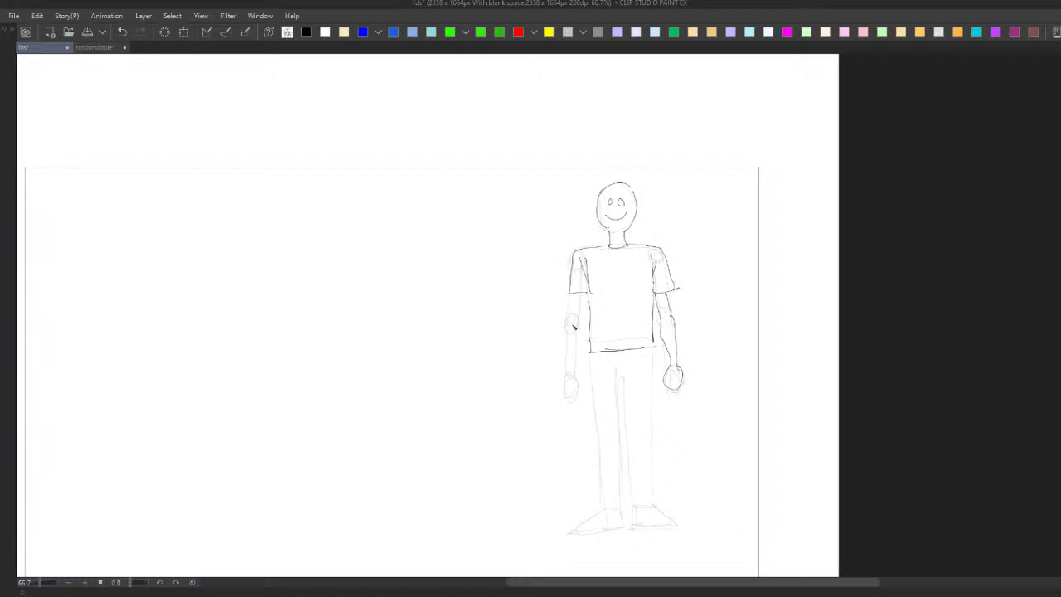
pyautogui.moveTo(582, 294); pyautogui.dragTo(577, 367)
# Step: Outline the standing figure's trouser legs and pointed shoes over the faded sketch
pyautogui.moveTo(569, 323)
pyautogui.mouseDown()
pyautogui.moveTo(602, 484)
pyautogui.moveTo(579, 496)
pyautogui.moveTo(594, 511)
pyautogui.moveTo(586, 514)
pyautogui.moveTo(615, 518)
pyautogui.mouseUp()
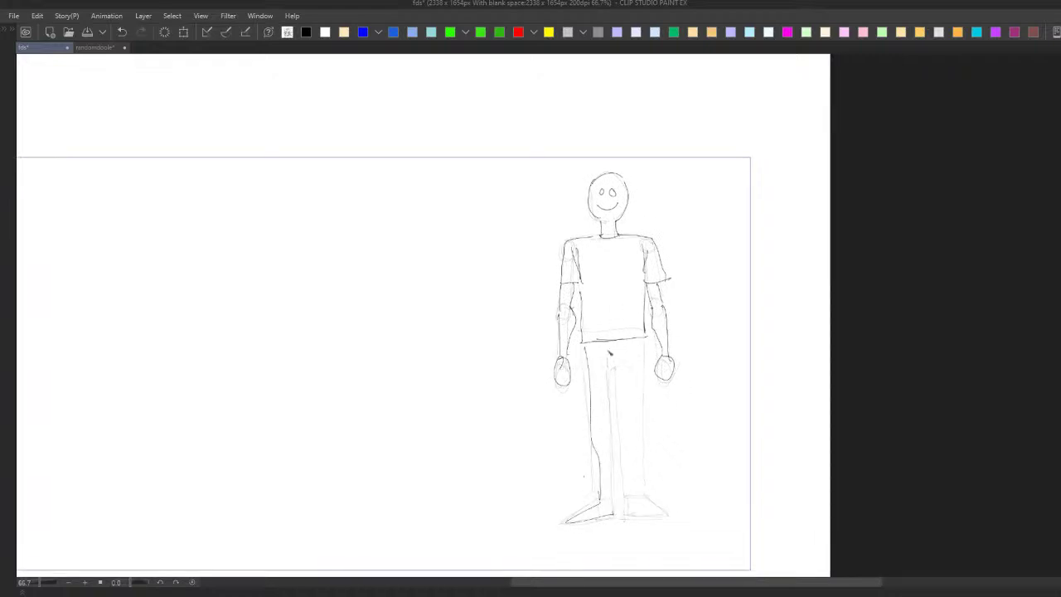
pyautogui.moveTo(646, 340)
pyautogui.mouseDown()
pyautogui.moveTo(642, 491)
pyautogui.moveTo(655, 479)
pyautogui.moveTo(657, 509)
pyautogui.moveTo(639, 515)
pyautogui.moveTo(630, 501)
pyautogui.moveTo(654, 518)
pyautogui.moveTo(633, 468)
pyautogui.moveTo(616, 476)
pyautogui.moveTo(614, 516)
pyautogui.moveTo(614, 373)
pyautogui.moveTo(620, 496)
pyautogui.mouseUp()
pyautogui.hotkey('ctrl', 'z')
pyautogui.hotkey('ctrl', 'z')
pyautogui.moveTo(616, 371); pyautogui.dragTo(620, 496)
pyautogui.hotkey('ctrl', 'z')
pyautogui.moveTo(616, 372); pyautogui.dragTo(622, 497)
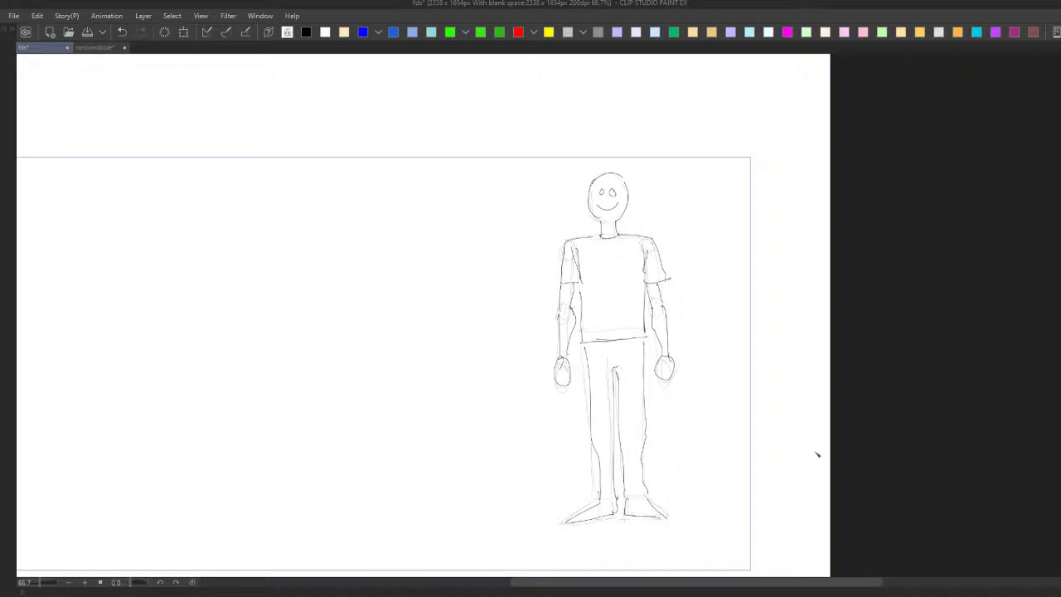
pyautogui.hscroll(-5, 826, 471)
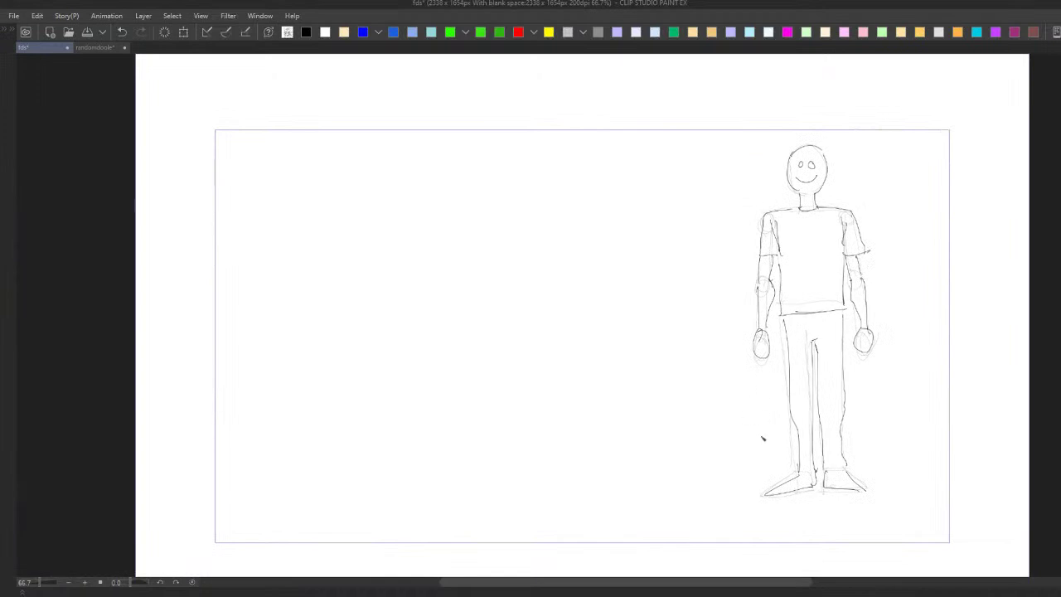
pyautogui.moveTo(768, 452); pyautogui.dragTo(761, 432)
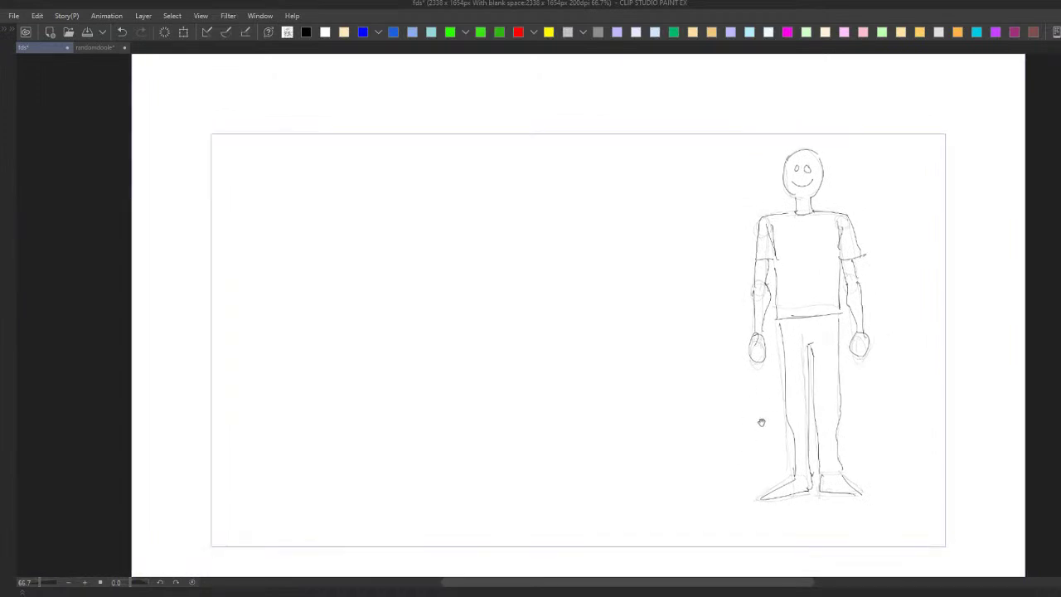
pyautogui.moveTo(592, 262)
pyautogui.mouseDown()
pyautogui.moveTo(580, 262)
pyautogui.moveTo(597, 281)
pyautogui.moveTo(575, 327)
pyautogui.mouseUp()
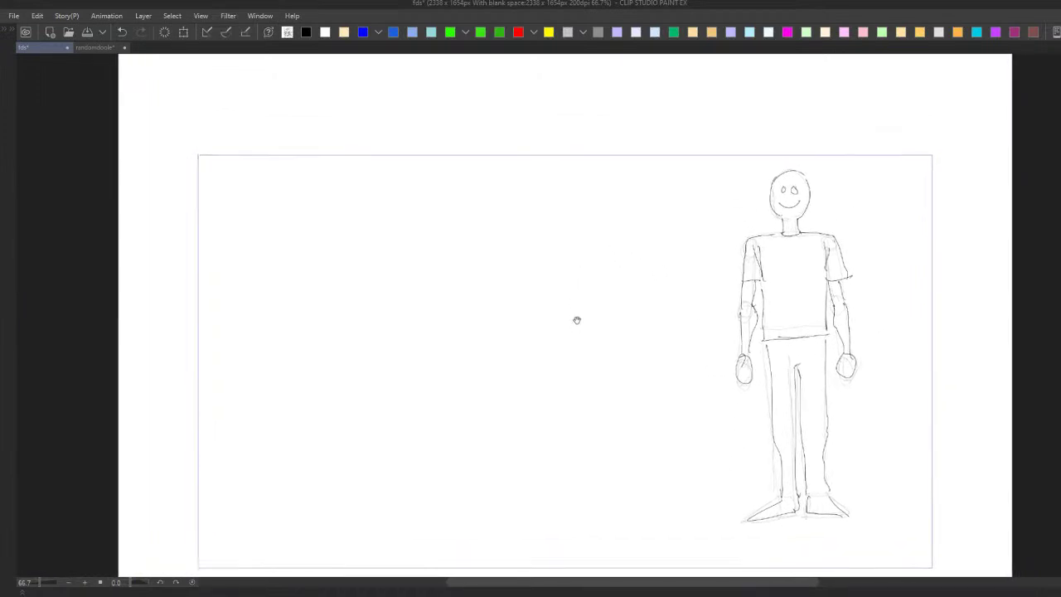
pyautogui.moveTo(200, 311); pyautogui.dragTo(600, 370)
pyautogui.hotkey('ctrl', 'z')
pyautogui.click(569, 325)
pyautogui.moveTo(675, 527)
pyautogui.mouseDown()
pyautogui.moveTo(550, 441)
pyautogui.moveTo(620, 455)
pyautogui.mouseUp()
pyautogui.hotkey('ctrl', 'z')
pyautogui.hotkey('ctrl', 'z')
pyautogui.hotkey('ctrl', 'z')
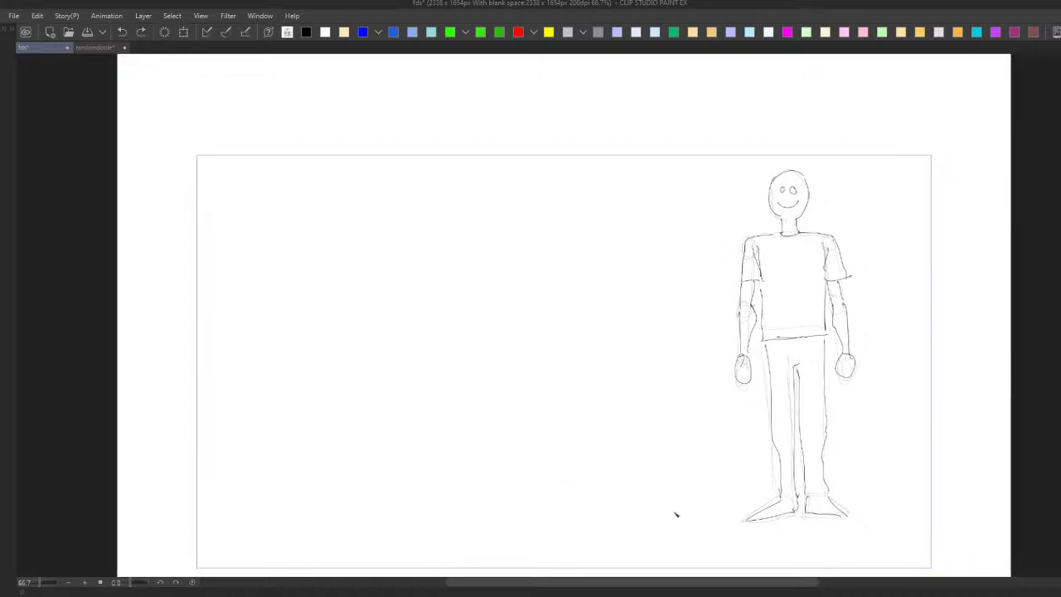
# Step: Sketch a second figure seen from above beside the standing one, with an oval head, rounded torso and small tapering legs
pyautogui.moveTo(673, 498); pyautogui.dragTo(673, 502)
pyautogui.moveTo(587, 194)
pyautogui.mouseDown()
pyautogui.moveTo(598, 259)
pyautogui.moveTo(596, 190)
pyautogui.moveTo(578, 233)
pyautogui.moveTo(609, 199)
pyautogui.moveTo(563, 219)
pyautogui.moveTo(559, 282)
pyautogui.mouseUp()
pyautogui.hotkey('ctrl', 'z')
pyautogui.moveTo(626, 251); pyautogui.dragTo(611, 303)
pyautogui.hotkey('ctrl', 'z')
pyautogui.hotkey('ctrl', 'z')
pyautogui.moveTo(561, 211)
pyautogui.mouseDown()
pyautogui.moveTo(561, 295)
pyautogui.moveTo(581, 318)
pyautogui.mouseUp()
pyautogui.moveTo(610, 242)
pyautogui.mouseDown()
pyautogui.moveTo(604, 318)
pyautogui.moveTo(560, 320)
pyautogui.moveTo(561, 291)
pyautogui.moveTo(560, 343)
pyautogui.mouseUp()
pyautogui.hotkey('ctrl', 'z')
pyautogui.hotkey('ctrl', 'z')
pyautogui.moveTo(557, 295)
pyautogui.mouseDown()
pyautogui.moveTo(550, 367)
pyautogui.moveTo(563, 356)
pyautogui.moveTo(571, 382)
pyautogui.moveTo(597, 320)
pyautogui.mouseUp()
# Step: Draw a large sweeping curve around and beneath the second figure, reaching to the standing figure's hand
pyautogui.scroll(1, 613, 216)
pyautogui.moveTo(462, 159)
pyautogui.mouseDown()
pyautogui.moveTo(462, 347)
pyautogui.moveTo(582, 432)
pyautogui.moveTo(563, 421)
pyautogui.moveTo(705, 415)
pyautogui.mouseUp()
pyautogui.moveTo(474, 337)
pyautogui.mouseDown()
pyautogui.moveTo(533, 403)
pyautogui.moveTo(753, 398)
pyautogui.mouseUp()
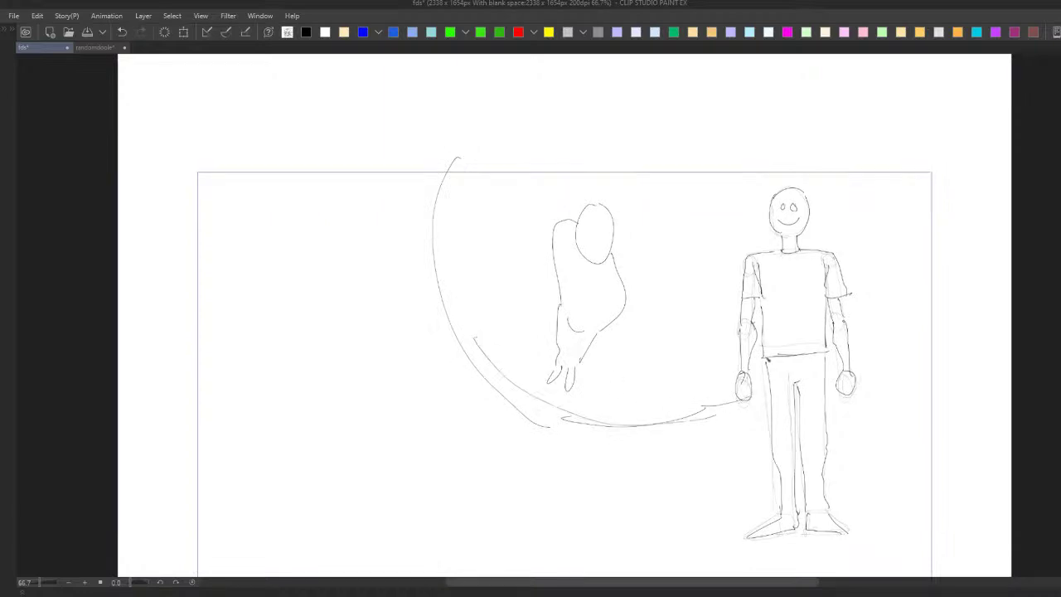
# Step: Add two thin hanging arms with small hands to the figure seen from above
pyautogui.scroll(1, 637, 203)
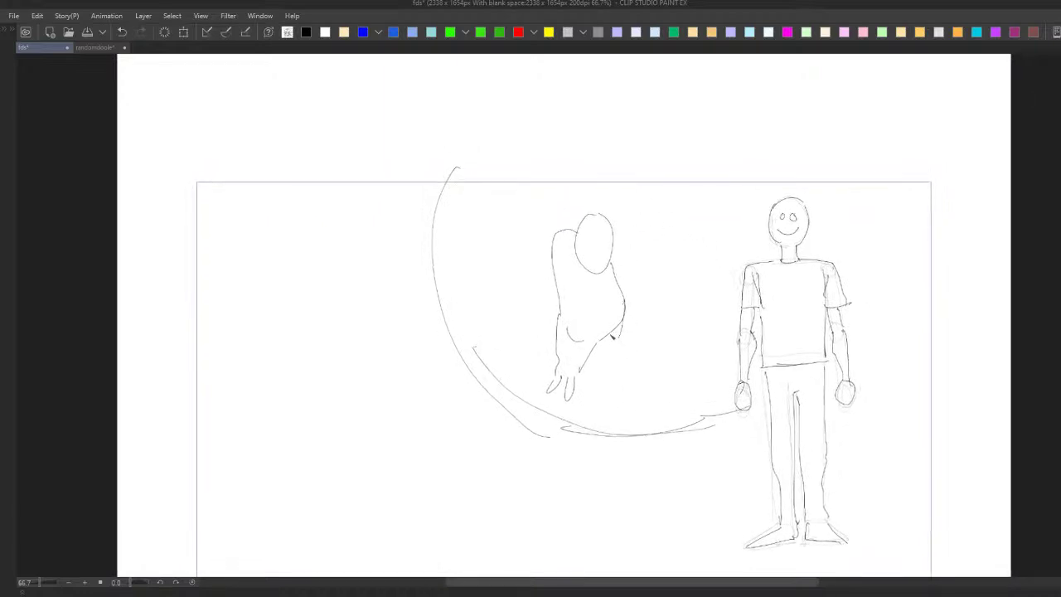
pyautogui.moveTo(614, 352); pyautogui.dragTo(612, 358)
pyautogui.moveTo(554, 237)
pyautogui.mouseDown()
pyautogui.moveTo(548, 317)
pyautogui.moveTo(548, 292)
pyautogui.moveTo(550, 323)
pyautogui.mouseUp()
pyautogui.hotkey('ctrl', 'z')
pyautogui.hotkey('ctrl', 'z')
pyautogui.hotkey('ctrl', 'z')
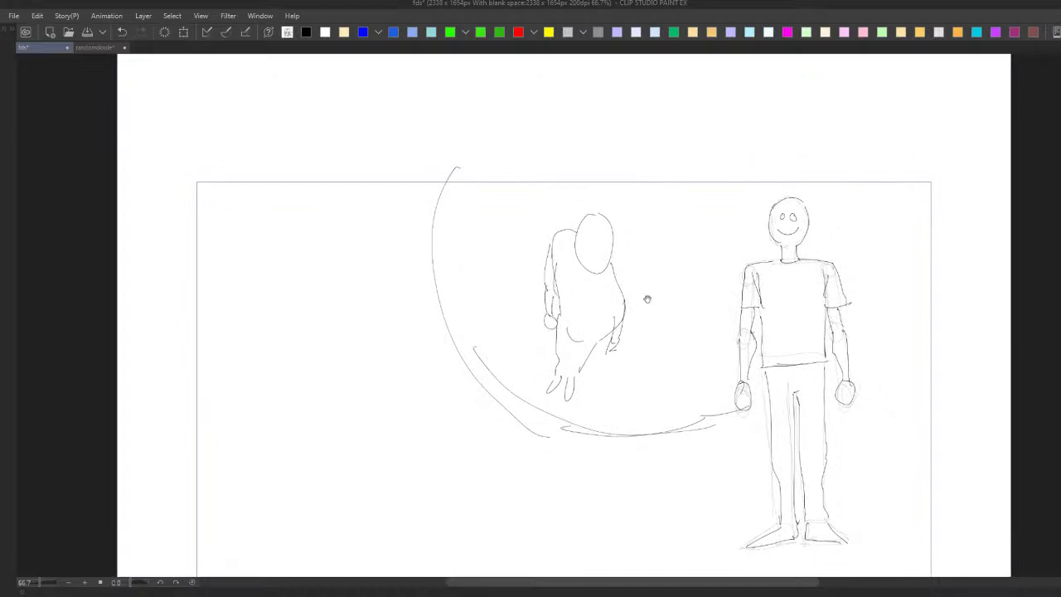
pyautogui.scroll(1, 647, 296)
pyautogui.moveTo(609, 368); pyautogui.dragTo(597, 381)
# Step: Redraw the second figure's head as a larger oval and erase the old lines inside it
pyautogui.scroll(1, 647, 318)
pyautogui.moveTo(594, 229)
pyautogui.mouseDown()
pyautogui.moveTo(591, 301)
pyautogui.moveTo(627, 261)
pyautogui.mouseUp()
pyautogui.hotkey('ctrl', 'z')
pyautogui.moveTo(581, 324)
pyautogui.mouseDown()
pyautogui.moveTo(632, 277)
pyautogui.moveTo(616, 224)
pyautogui.moveTo(596, 297)
pyautogui.moveTo(557, 282)
pyautogui.moveTo(569, 294)
pyautogui.mouseUp()
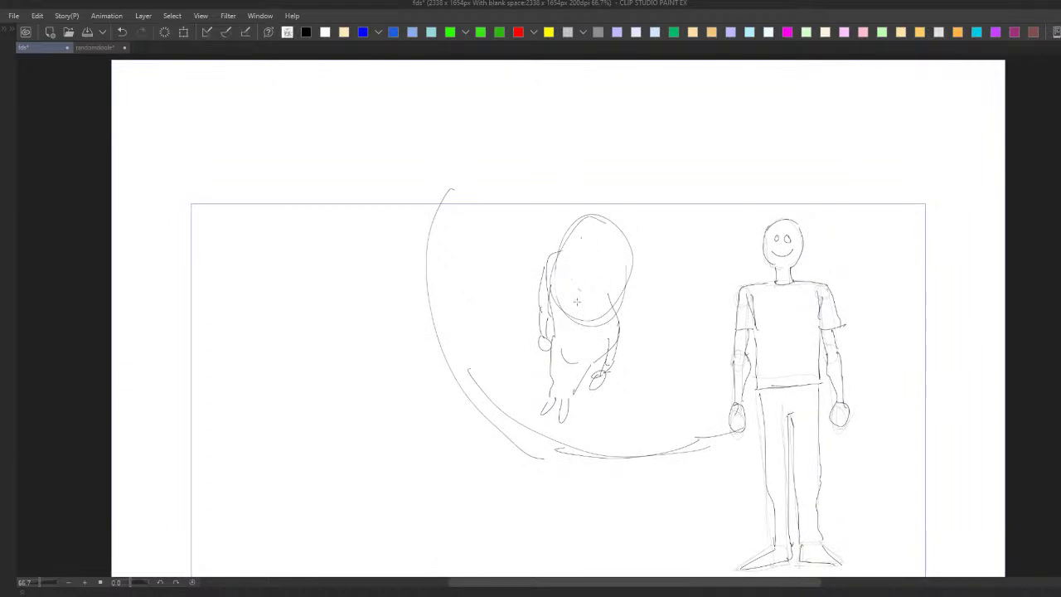
pyautogui.moveTo(544, 241)
pyautogui.mouseDown()
pyautogui.moveTo(549, 397)
pyautogui.moveTo(540, 293)
pyautogui.moveTo(554, 380)
pyautogui.moveTo(637, 336)
pyautogui.moveTo(569, 394)
pyautogui.mouseUp()
pyautogui.hotkey('ctrl', 'z')
pyautogui.hotkey('ctrl', 'z')
# Step: Redraw the second figure's body with thicker strokes, adding a slanted shoulder line and a tapering torso side
pyautogui.moveTo(658, 310); pyautogui.dragTo(663, 321)
pyautogui.moveTo(528, 249)
pyautogui.mouseDown()
pyautogui.moveTo(569, 262)
pyautogui.moveTo(638, 334)
pyautogui.moveTo(609, 386)
pyautogui.moveTo(586, 395)
pyautogui.mouseUp()
pyautogui.hotkey('ctrl', 'z')
pyautogui.hotkey('ctrl', 'z')
pyautogui.moveTo(592, 337)
pyautogui.mouseDown()
pyautogui.moveTo(614, 352)
pyautogui.moveTo(581, 381)
pyautogui.mouseUp()
pyautogui.moveTo(533, 274); pyautogui.dragTo(541, 317)
pyautogui.moveTo(529, 257); pyautogui.dragTo(549, 383)
pyautogui.moveTo(532, 275); pyautogui.dragTo(551, 344)
# Step: Draw the second figure's arm from the higher shoulder with thick lines, ending in a round hand
pyautogui.moveTo(523, 260); pyautogui.dragTo(526, 323)
pyautogui.moveTo(537, 280); pyautogui.dragTo(539, 330)
pyautogui.hotkey('ctrl', 'z')
pyautogui.hotkey('ctrl', 'z')
pyautogui.moveTo(531, 270); pyautogui.dragTo(525, 329)
pyautogui.moveTo(535, 295)
pyautogui.mouseDown()
pyautogui.moveTo(542, 325)
pyautogui.moveTo(512, 368)
pyautogui.mouseUp()
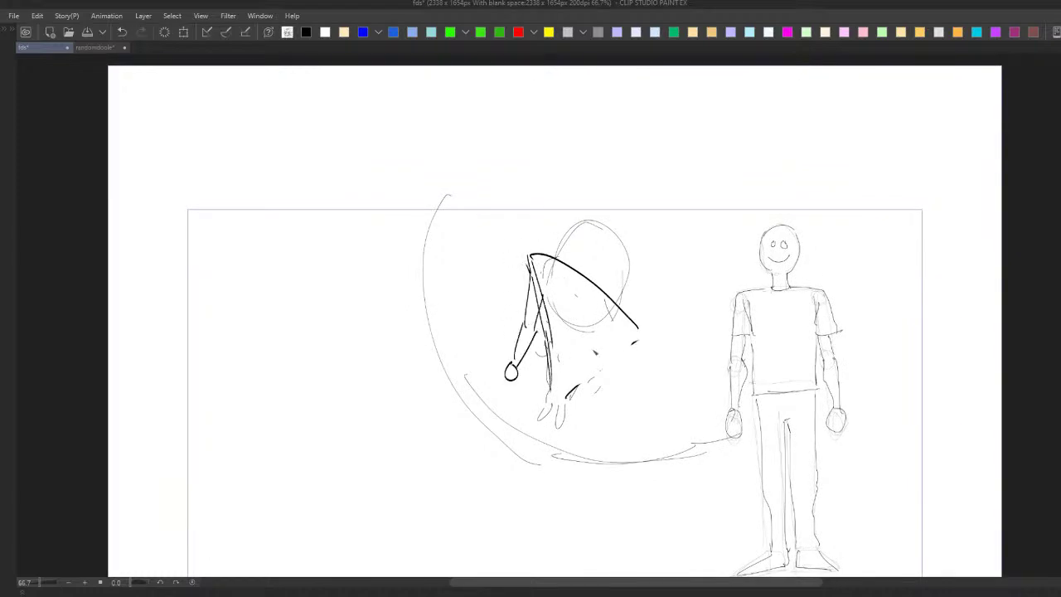
# Step: Outline the torso's opposite side and the arm hanging from the lower shoulder with thick lines
pyautogui.moveTo(638, 328)
pyautogui.mouseDown()
pyautogui.moveTo(617, 350)
pyautogui.moveTo(607, 386)
pyautogui.moveTo(618, 383)
pyautogui.moveTo(594, 406)
pyautogui.mouseUp()
pyautogui.hotkey('ctrl', 'z')
pyautogui.hotkey('ctrl', 'z')
pyautogui.moveTo(636, 364)
pyautogui.mouseDown()
pyautogui.moveTo(554, 410)
pyautogui.moveTo(551, 379)
pyautogui.mouseUp()
pyautogui.hotkey('ctrl', 'z')
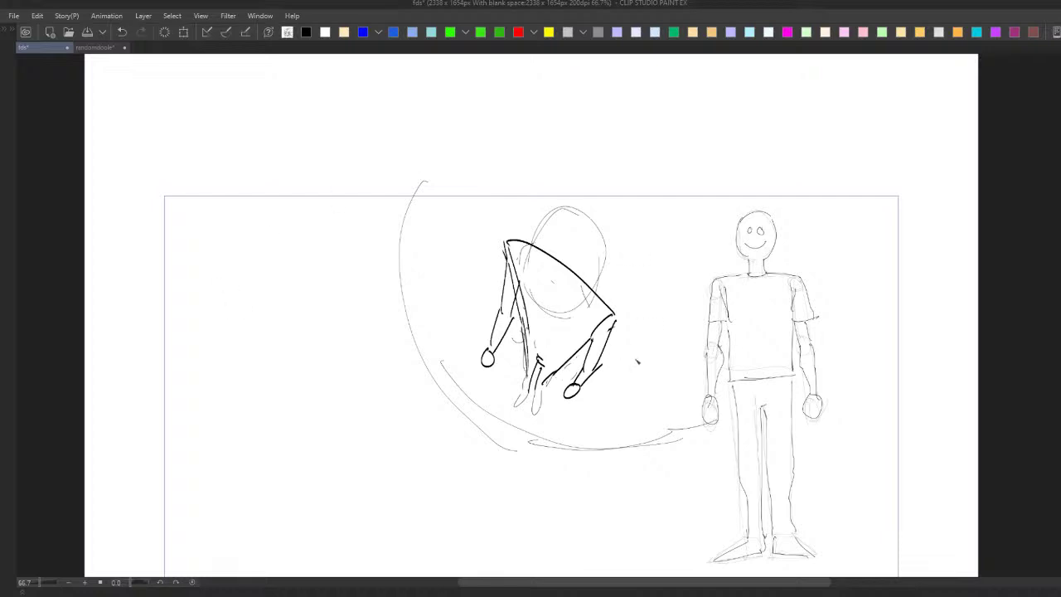
# Step: Outline the second figure's oval head with thick strokes, redrawing the chin curve
pyautogui.moveTo(527, 268)
pyautogui.mouseDown()
pyautogui.moveTo(600, 235)
pyautogui.moveTo(613, 287)
pyautogui.moveTo(587, 304)
pyautogui.mouseUp()
pyautogui.moveTo(531, 237)
pyautogui.mouseDown()
pyautogui.moveTo(530, 252)
pyautogui.moveTo(571, 300)
pyautogui.mouseUp()
pyautogui.moveTo(528, 258); pyautogui.dragTo(599, 292)
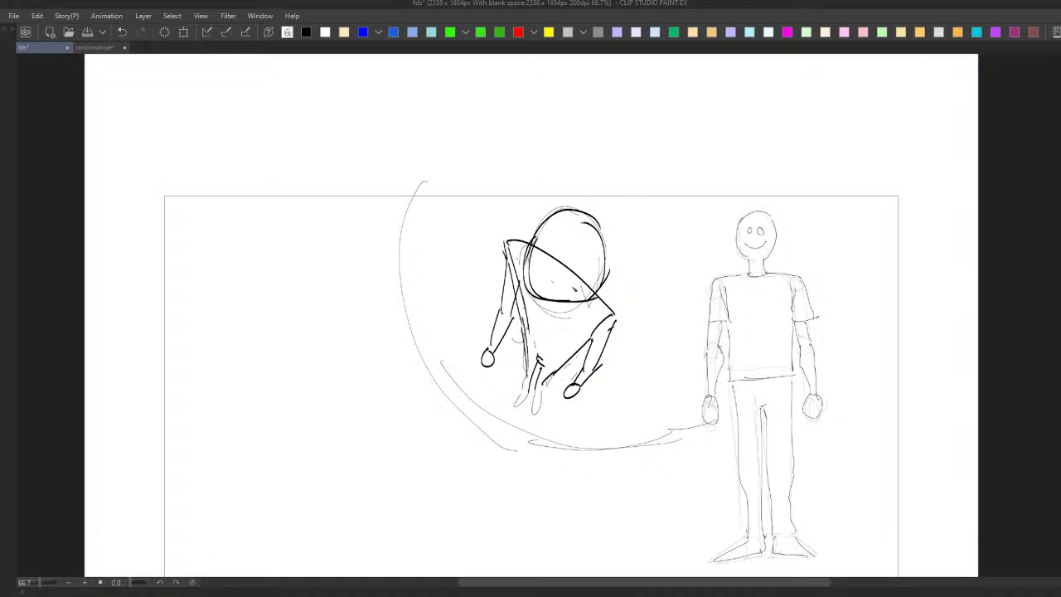
pyautogui.hotkey('ctrl', 'z')
pyautogui.hotkey('ctrl', 'z')
pyautogui.moveTo(527, 262); pyautogui.dragTo(589, 302)
pyautogui.moveTo(725, 434); pyautogui.dragTo(720, 426)
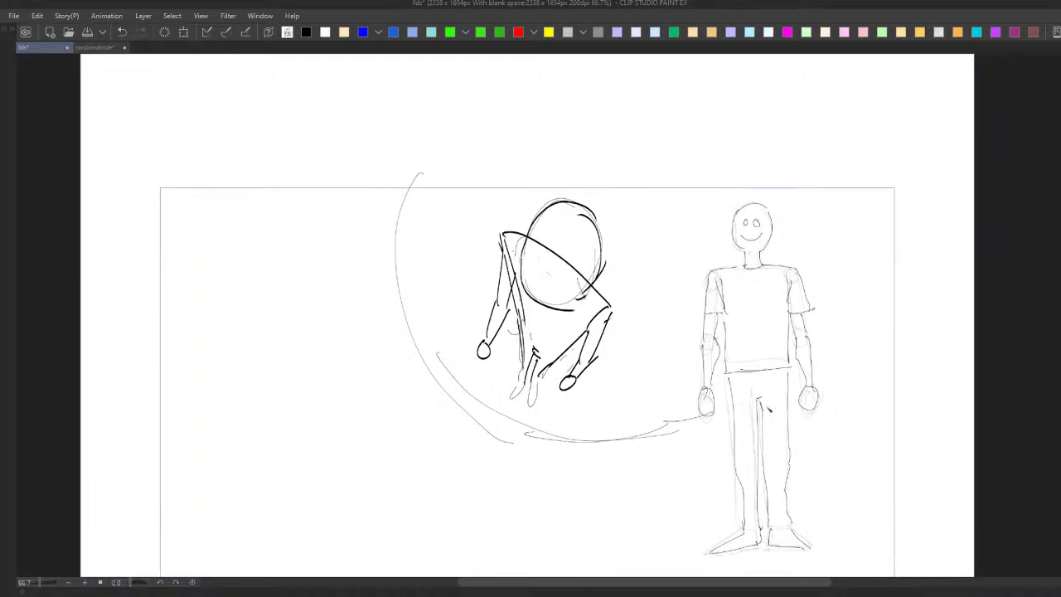
pyautogui.scroll(-1, 737, 374)
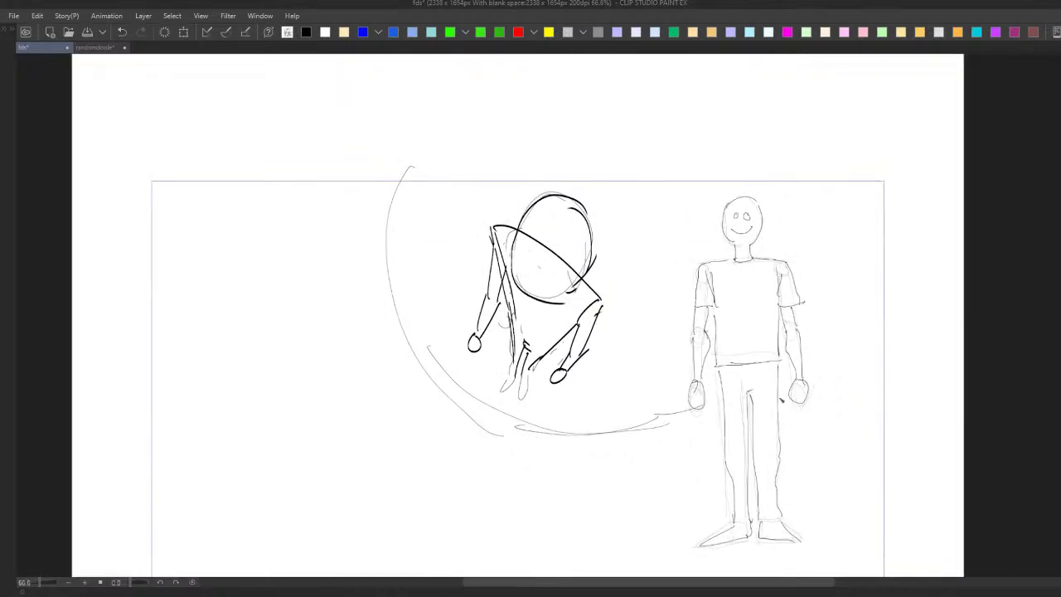
# Step: Select both figures and the ground curves with a freehand lasso, delete them, and clear the selection
pyautogui.moveTo(832, 503); pyautogui.dragTo(724, 508)
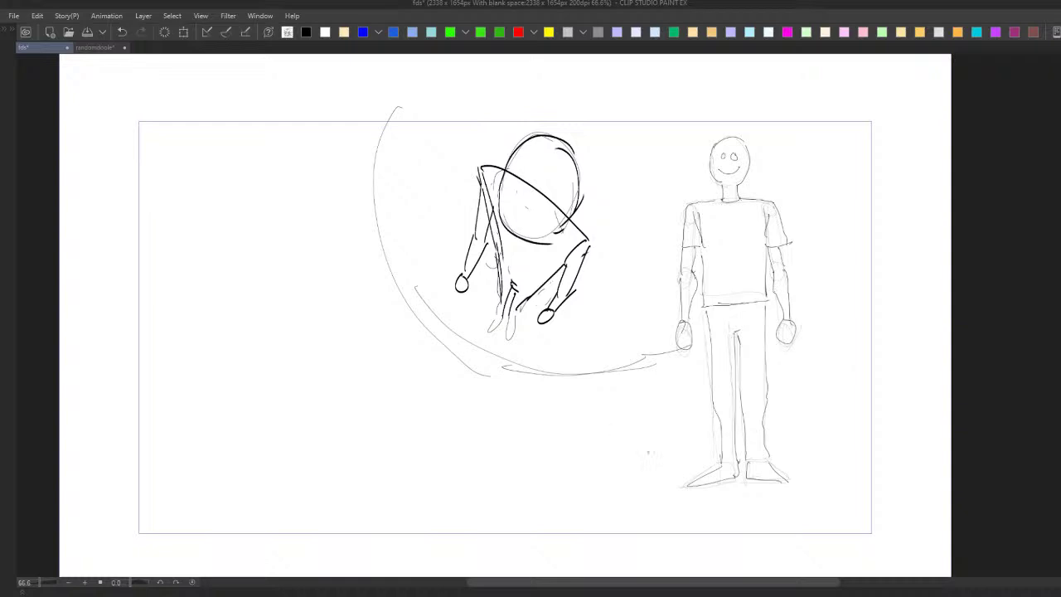
pyautogui.moveTo(628, 505)
pyautogui.mouseDown()
pyautogui.moveTo(776, 496)
pyautogui.moveTo(412, 83)
pyautogui.moveTo(352, 344)
pyautogui.mouseUp()
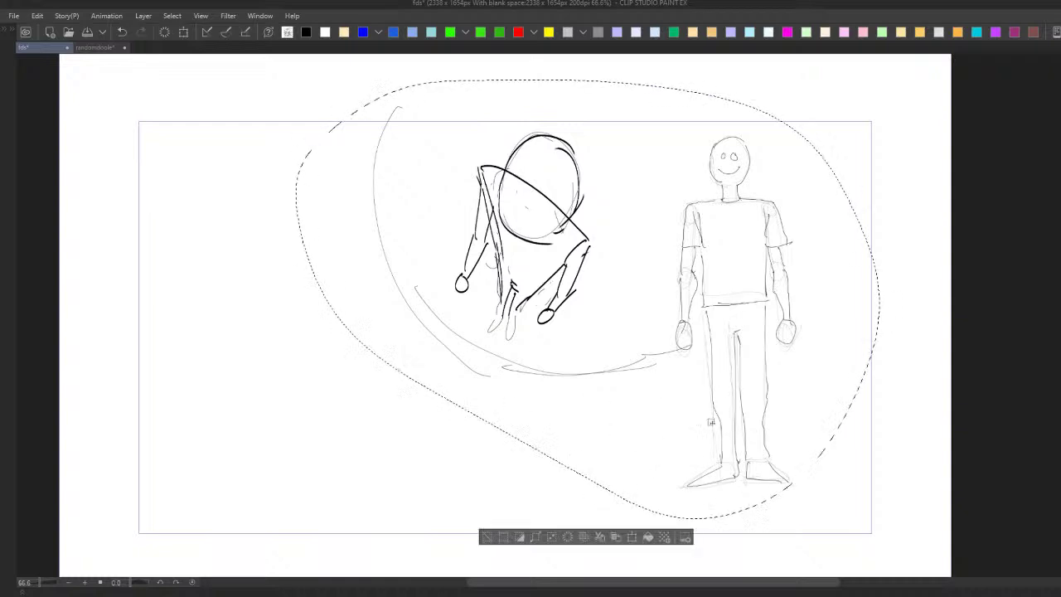
pyautogui.click(616, 537)
pyautogui.click(621, 537)
pyautogui.click(570, 538)
pyautogui.hotkey('ctrl', 'd')
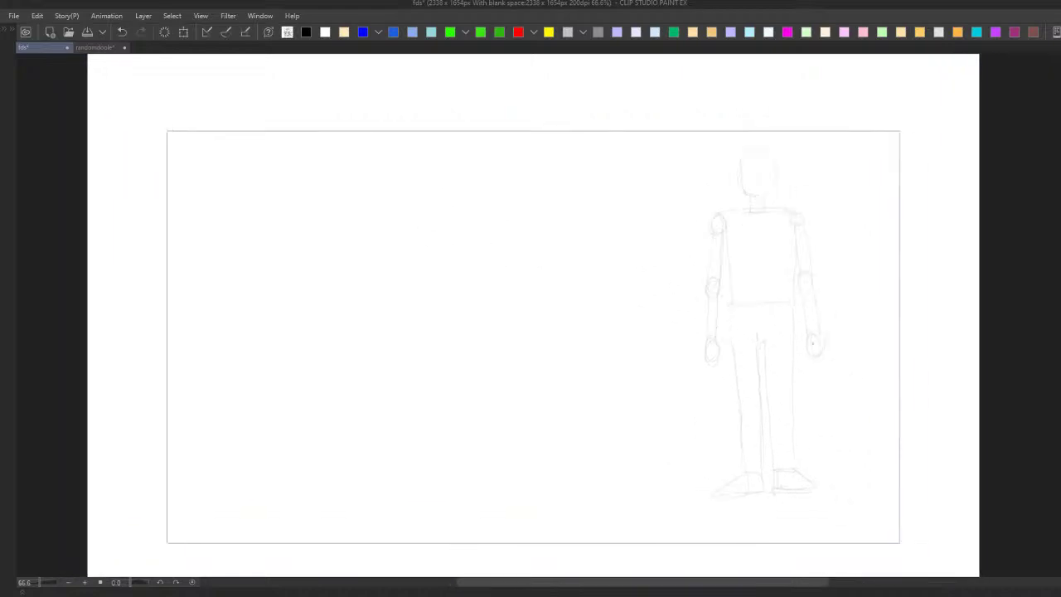
# Step: Hide the faint 24 % rough-sketch layer and make the layer above it active
pyautogui.press('Tab')
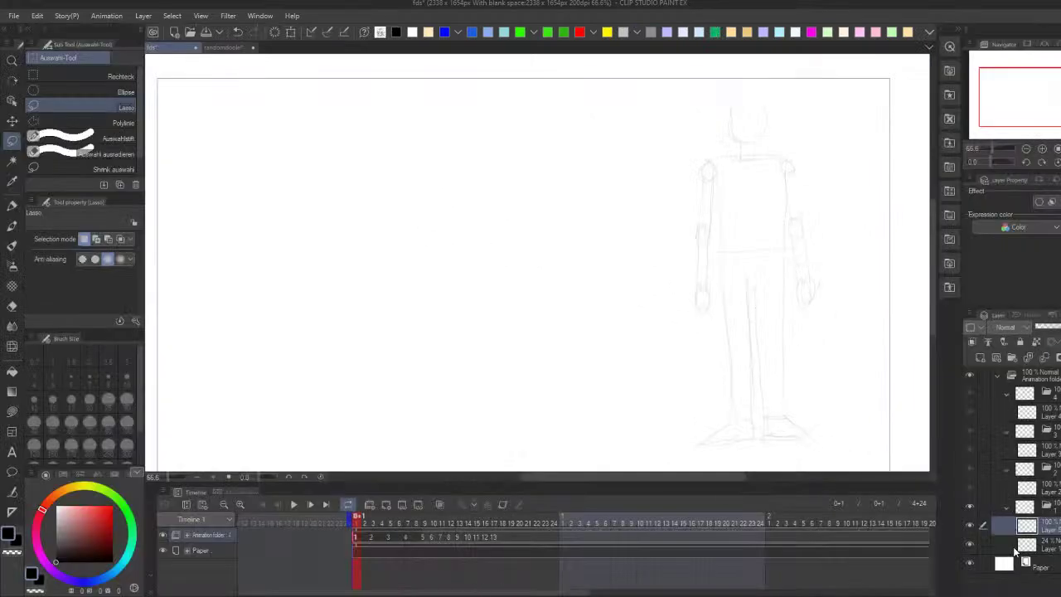
pyautogui.click(970, 544)
pyautogui.click(1046, 507)
pyautogui.click(1049, 527)
pyautogui.press('Tab')
pyautogui.moveTo(405, 91); pyautogui.dragTo(406, 188)
pyautogui.press('Tab')
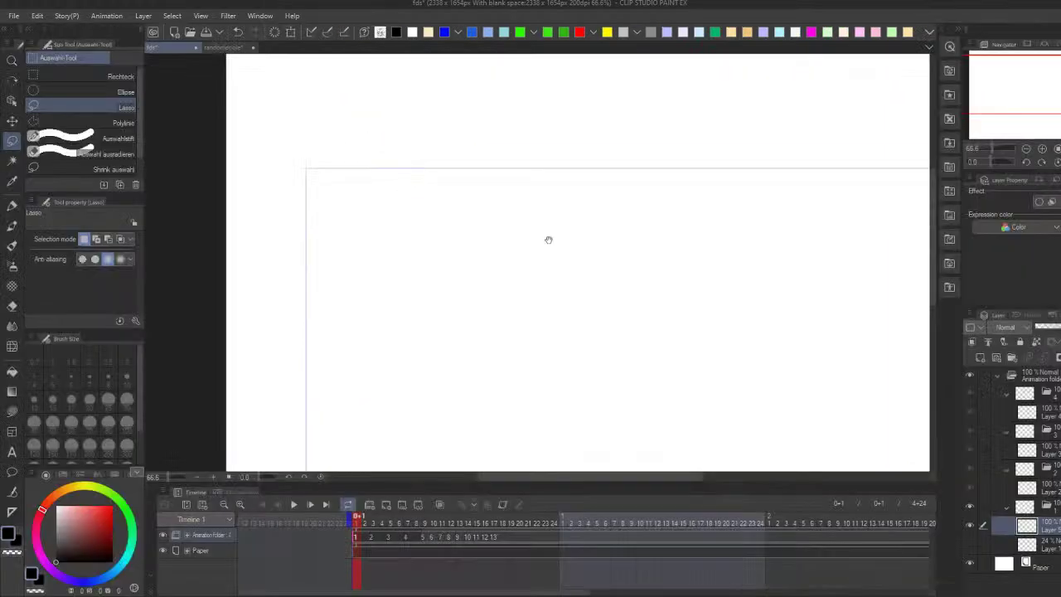
# Step: Write the handwritten heading "- Anatomy" in the page corner with the somenewbrushs marker at size 2
pyautogui.moveTo(562, 234); pyautogui.dragTo(457, 239)
pyautogui.press('p')
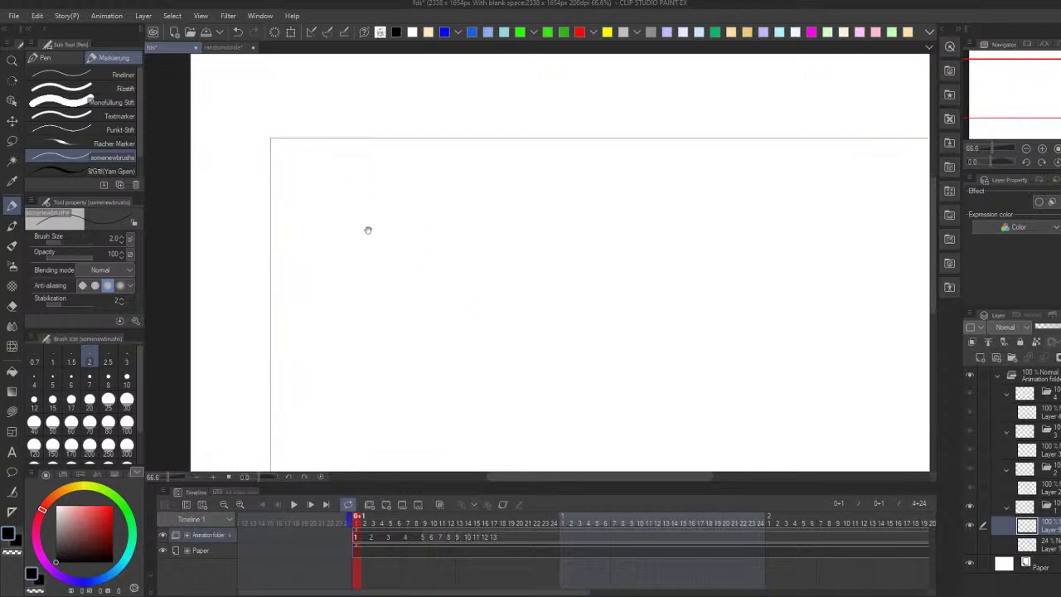
pyautogui.moveTo(286, 163)
pyautogui.mouseDown()
pyautogui.moveTo(361, 163)
pyautogui.moveTo(375, 169)
pyautogui.moveTo(370, 183)
pyautogui.mouseUp()
pyautogui.hscroll(2, 547, 194)
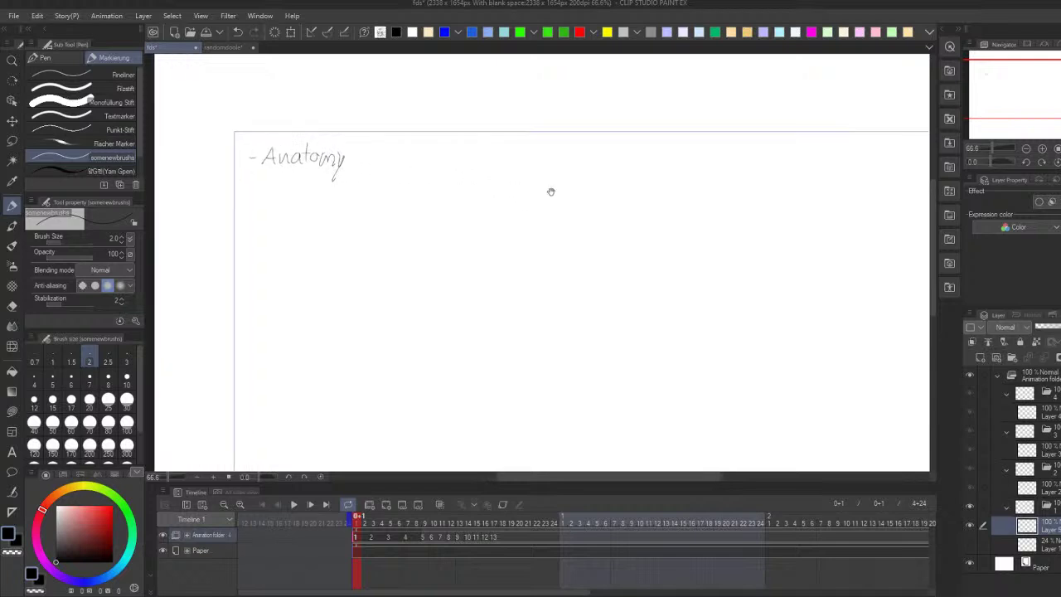
# Step: Sketch a front-view shoulder with a hanging arm, an angled chest line and the torso side on the page's far half
pyautogui.hscroll(3, 622, 224)
pyautogui.moveTo(603, 231)
pyautogui.mouseDown()
pyautogui.moveTo(634, 203)
pyautogui.moveTo(672, 218)
pyautogui.mouseUp()
pyautogui.hotkey('ctrl', 'z')
pyautogui.hotkey('ctrl', 'z')
pyautogui.moveTo(620, 273)
pyautogui.mouseDown()
pyautogui.moveTo(673, 234)
pyautogui.moveTo(628, 324)
pyautogui.mouseUp()
pyautogui.hotkey('ctrl', 'z')
pyautogui.moveTo(685, 235)
pyautogui.mouseDown()
pyautogui.moveTo(656, 284)
pyautogui.moveTo(688, 315)
pyautogui.moveTo(662, 370)
pyautogui.mouseUp()
pyautogui.moveTo(626, 324); pyautogui.dragTo(635, 373)
pyautogui.moveTo(664, 302)
pyautogui.mouseDown()
pyautogui.moveTo(668, 356)
pyautogui.moveTo(681, 370)
pyautogui.mouseUp()
# Step: Add the chest's lower edge with its nipple and the sloping neck to the front-view torso sketch
pyautogui.scroll(1, 706, 303)
pyautogui.moveTo(676, 309); pyautogui.dragTo(723, 320)
pyautogui.moveTo(667, 233)
pyautogui.mouseDown()
pyautogui.moveTo(695, 217)
pyautogui.moveTo(701, 181)
pyautogui.moveTo(726, 176)
pyautogui.mouseUp()
pyautogui.scroll(-2, 770, 287)
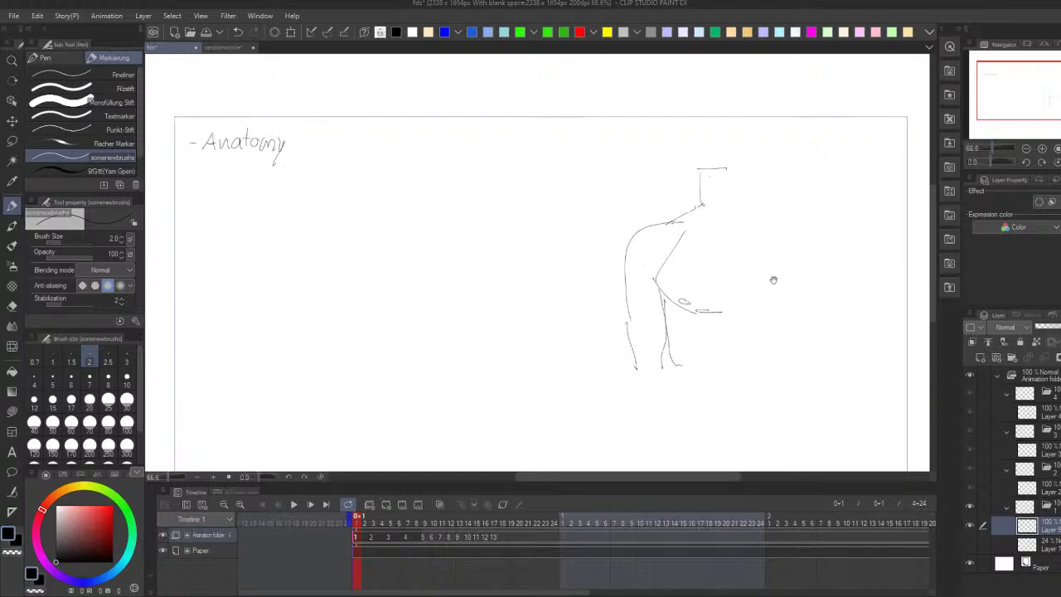
pyautogui.moveTo(746, 332); pyautogui.dragTo(747, 337)
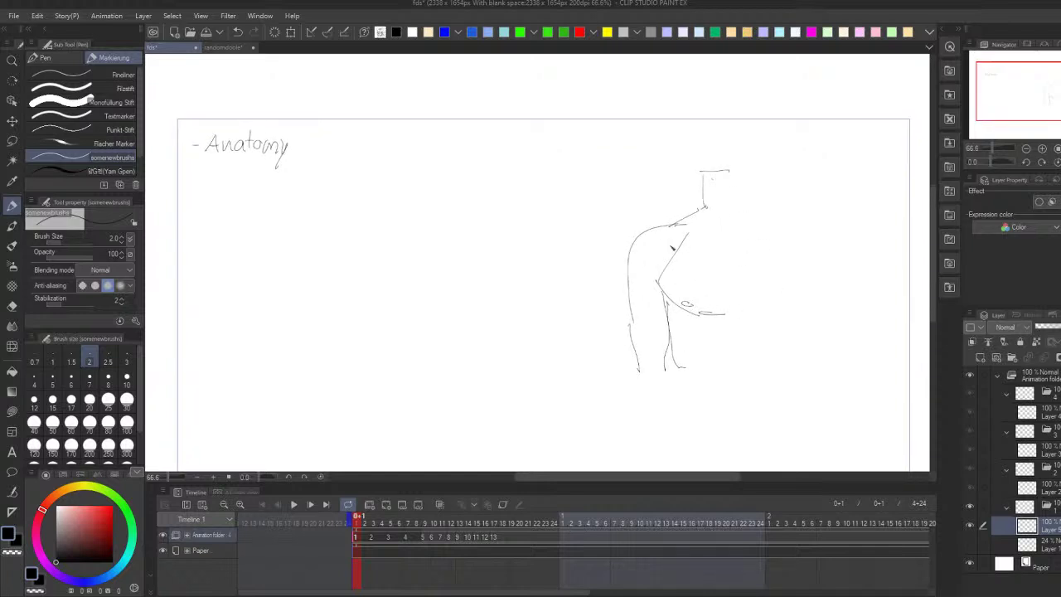
pyautogui.moveTo(804, 250); pyautogui.dragTo(694, 241)
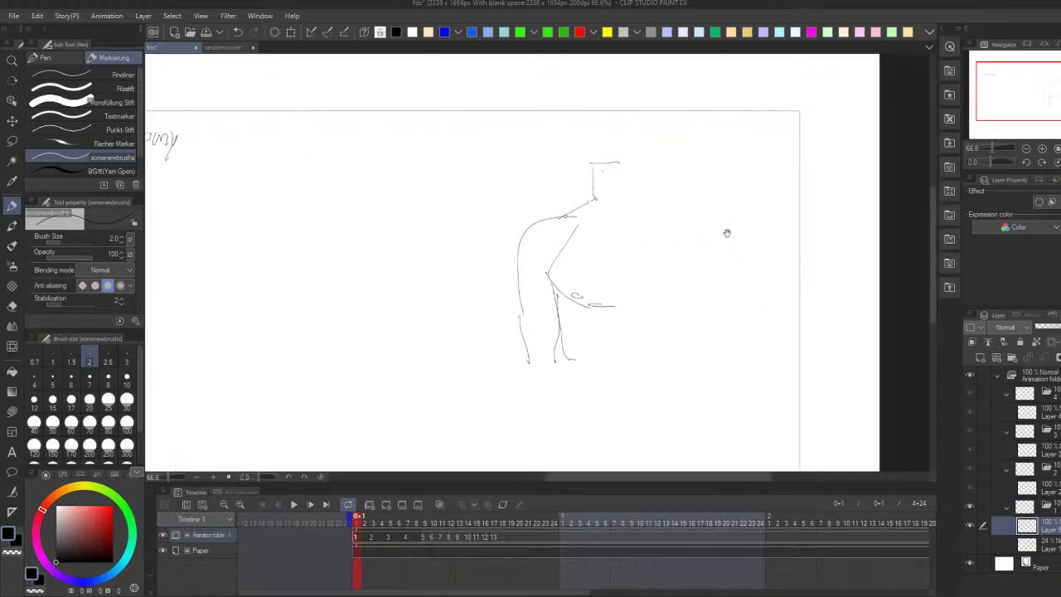
# Step: Start a second shoulder study beside the torso with a curved shoulder cap and narrow tapering chest lines
pyautogui.moveTo(711, 200); pyautogui.dragTo(771, 208)
pyautogui.moveTo(747, 247)
pyautogui.mouseDown()
pyautogui.moveTo(726, 236)
pyautogui.moveTo(757, 296)
pyautogui.mouseUp()
pyautogui.moveTo(712, 222); pyautogui.dragTo(737, 294)
pyautogui.hotkey('ctrl', 'z')
pyautogui.moveTo(725, 244); pyautogui.dragTo(756, 302)
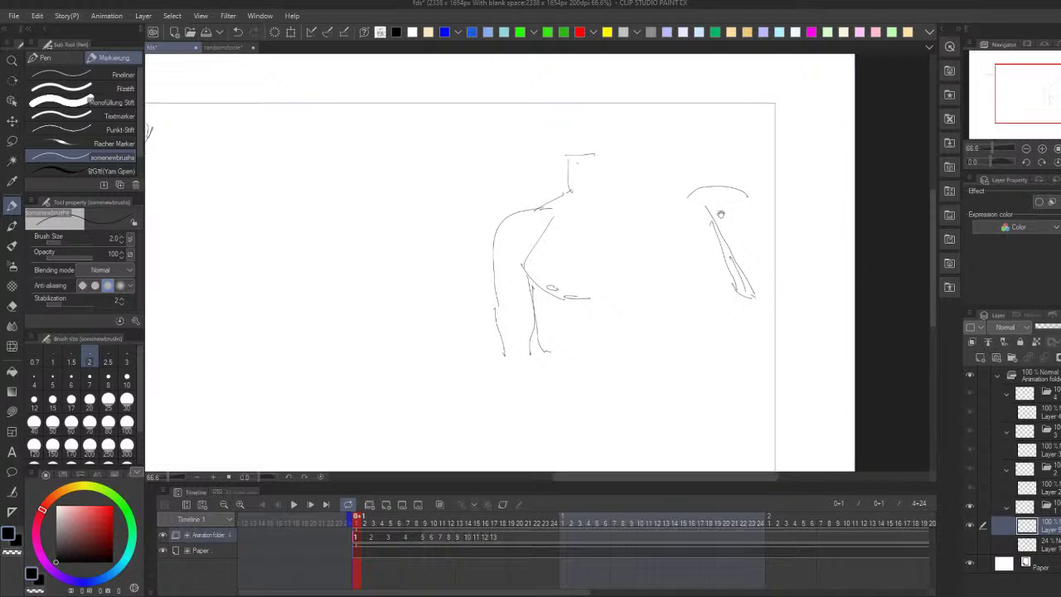
# Step: Draw the second study's raised arm, then add the collarbone, upper chest line and torso side beneath the armpit
pyautogui.moveTo(701, 193); pyautogui.dragTo(749, 202)
pyautogui.moveTo(749, 201)
pyautogui.mouseDown()
pyautogui.moveTo(630, 153)
pyautogui.moveTo(675, 208)
pyautogui.mouseUp()
pyautogui.hotkey('ctrl', 'z')
pyautogui.moveTo(610, 172); pyautogui.dragTo(684, 236)
pyautogui.hotkey('ctrl', 'z')
pyautogui.moveTo(636, 205)
pyautogui.mouseDown()
pyautogui.moveTo(695, 247)
pyautogui.moveTo(683, 224)
pyautogui.mouseUp()
pyautogui.moveTo(762, 264); pyautogui.dragTo(786, 275)
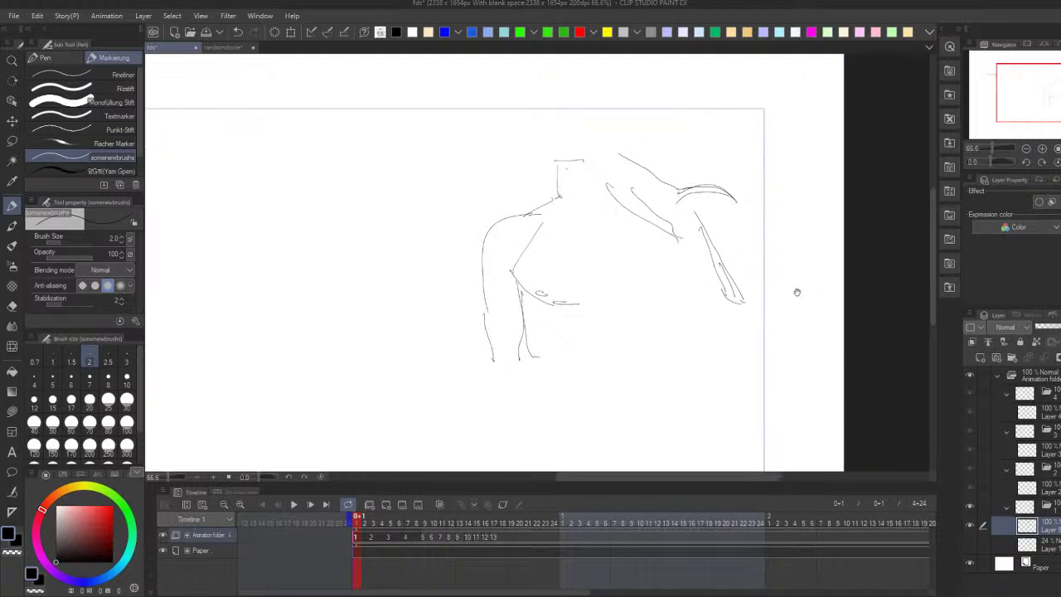
pyautogui.moveTo(693, 222); pyautogui.dragTo(746, 236)
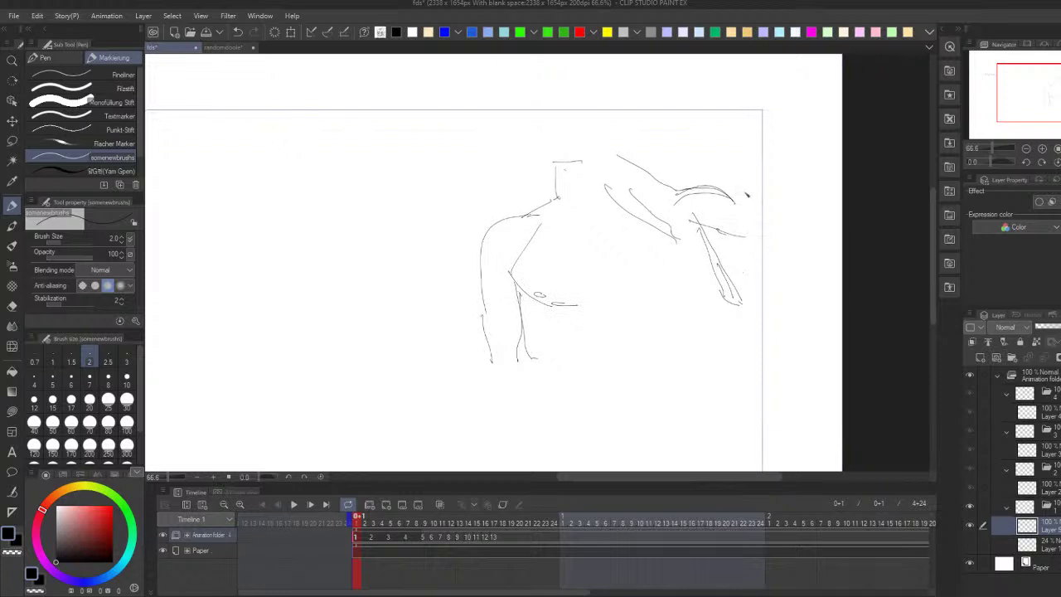
pyautogui.moveTo(743, 199); pyautogui.dragTo(752, 196)
pyautogui.hscroll(-5, 782, 193)
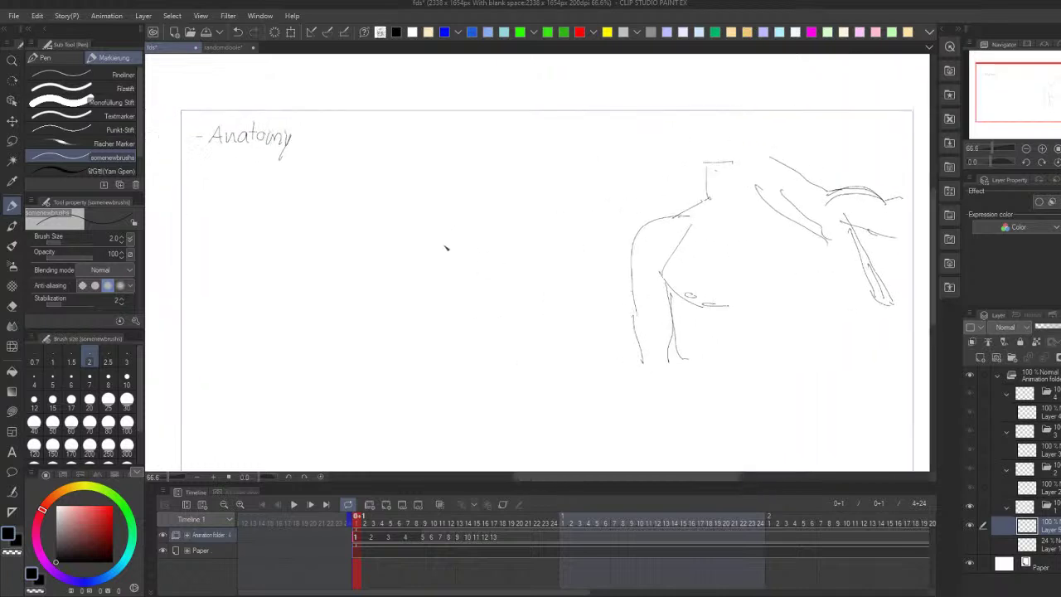
pyautogui.moveTo(844, 284); pyautogui.dragTo(839, 318)
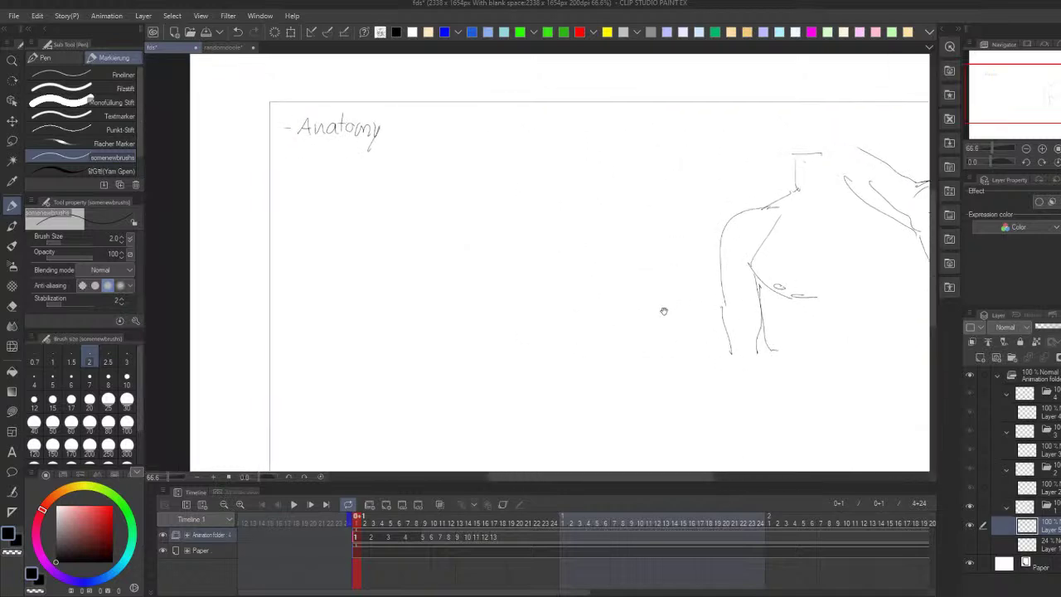
pyautogui.moveTo(541, 244)
pyautogui.mouseDown()
pyautogui.moveTo(581, 184)
pyautogui.moveTo(600, 246)
pyautogui.mouseUp()
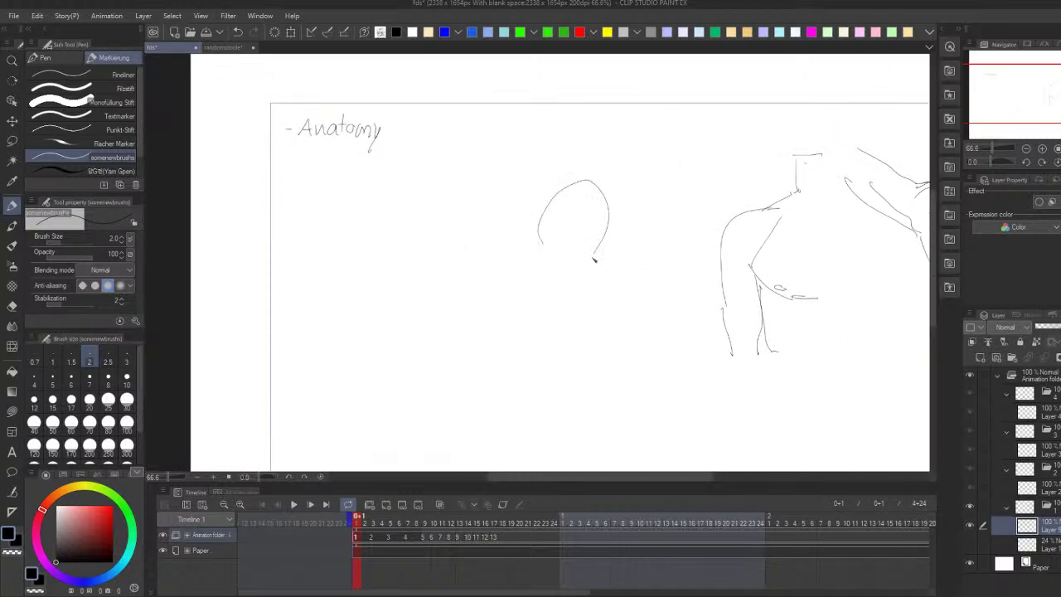
pyautogui.hotkey('ctrl', 'z')
pyautogui.moveTo(522, 255)
pyautogui.mouseDown()
pyautogui.moveTo(543, 210)
pyautogui.moveTo(570, 268)
pyautogui.mouseUp()
pyautogui.hotkey('ctrl', 'z')
# Step: Strengthen the raised-arm torso's chest and side contours with the Donny DON'T brush at size 5, adding a waistline
pyautogui.moveTo(771, 358); pyautogui.dragTo(521, 367)
pyautogui.press('e')
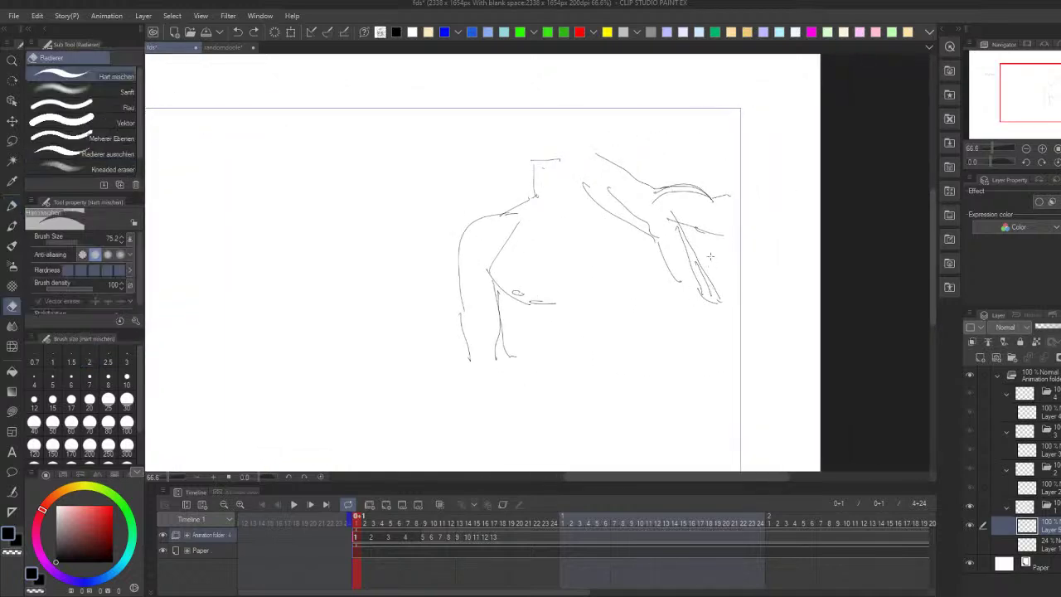
pyautogui.press('p')
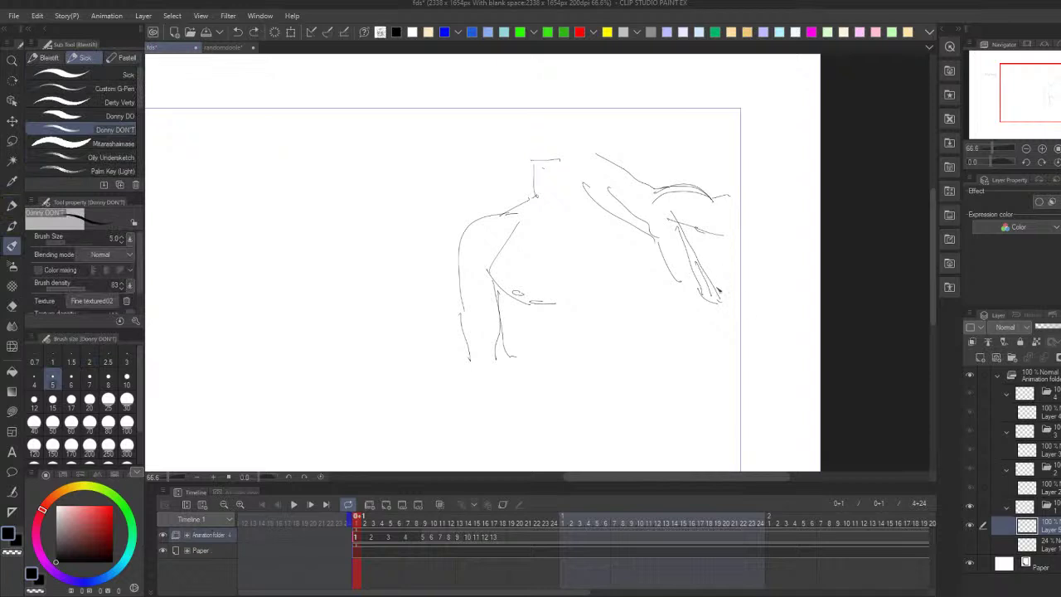
pyautogui.moveTo(676, 227); pyautogui.dragTo(719, 300)
pyautogui.moveTo(657, 247)
pyautogui.mouseDown()
pyautogui.moveTo(680, 285)
pyautogui.moveTo(693, 371)
pyautogui.moveTo(751, 373)
pyautogui.mouseUp()
pyautogui.moveTo(715, 297); pyautogui.dragTo(739, 299)
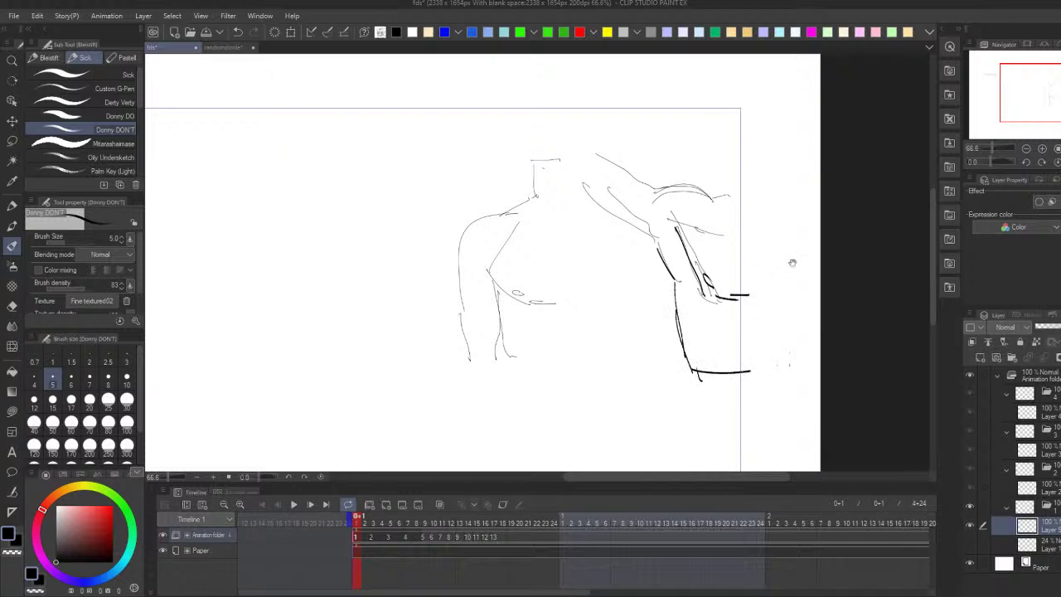
# Step: Add thick chest and waist lines to the front-view torso and draw a vertical centre line on both studies
pyautogui.hscroll(-1, 627, 362)
pyautogui.hscroll(-3, 663, 349)
pyautogui.moveTo(623, 313); pyautogui.dragTo(661, 309)
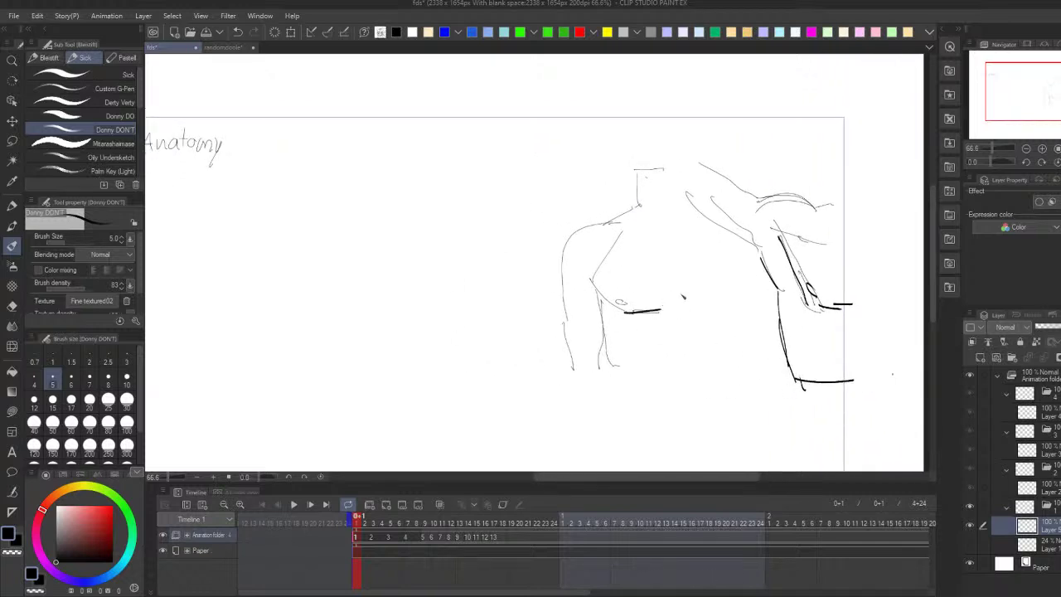
pyautogui.scroll(1, 688, 290)
pyautogui.moveTo(664, 179)
pyautogui.mouseDown()
pyautogui.moveTo(667, 401)
pyautogui.moveTo(668, 375)
pyautogui.moveTo(613, 382)
pyautogui.moveTo(656, 385)
pyautogui.mouseUp()
pyautogui.hotkey('ctrl', 'z')
pyautogui.moveTo(855, 148); pyautogui.dragTo(857, 324)
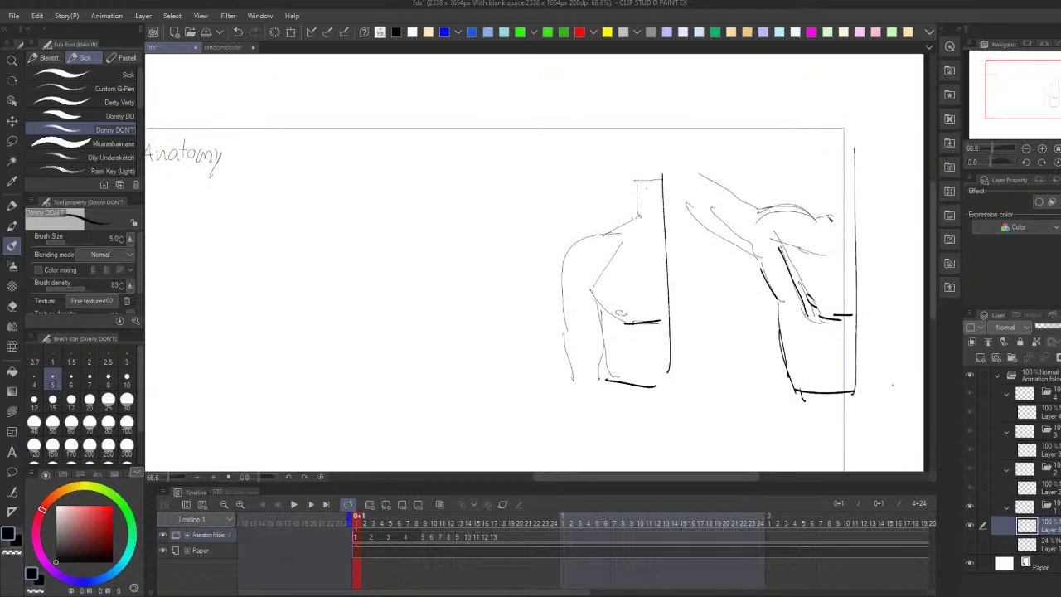
# Step: Try to sketch a foreshortened pose below the heading with a large oval form joined to angular body contours
pyautogui.moveTo(346, 378); pyautogui.dragTo(549, 355)
pyautogui.hscroll(2, 548, 354)
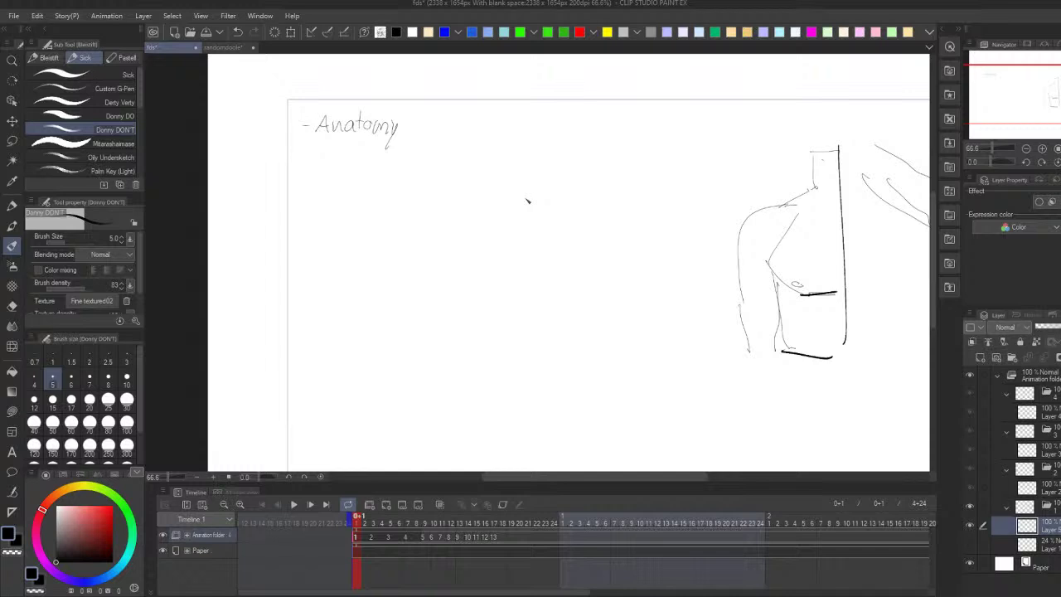
pyautogui.moveTo(581, 143)
pyautogui.mouseDown()
pyautogui.moveTo(563, 166)
pyautogui.moveTo(567, 217)
pyautogui.moveTo(549, 215)
pyautogui.moveTo(522, 290)
pyautogui.mouseUp()
pyautogui.hotkey('ctrl', 'z')
pyautogui.moveTo(550, 215)
pyautogui.mouseDown()
pyautogui.moveTo(534, 300)
pyautogui.moveTo(545, 224)
pyautogui.moveTo(522, 286)
pyautogui.moveTo(540, 307)
pyautogui.mouseUp()
pyautogui.hotkey('ctrl', 'z')
pyautogui.hotkey('ctrl', 'z')
pyautogui.moveTo(601, 242)
pyautogui.mouseDown()
pyautogui.moveTo(572, 307)
pyautogui.moveTo(594, 290)
pyautogui.moveTo(590, 302)
pyautogui.mouseUp()
pyautogui.hotkey('ctrl', 'z')
pyautogui.hotkey('ctrl', 'z')
pyautogui.moveTo(468, 313)
pyautogui.mouseDown()
pyautogui.moveTo(549, 315)
pyautogui.moveTo(512, 292)
pyautogui.moveTo(553, 325)
pyautogui.mouseUp()
pyautogui.hotkey('ctrl', 'z')
pyautogui.moveTo(373, 263)
pyautogui.mouseDown()
pyautogui.moveTo(454, 252)
pyautogui.moveTo(469, 349)
pyautogui.moveTo(371, 280)
pyautogui.moveTo(434, 361)
pyautogui.moveTo(471, 356)
pyautogui.moveTo(526, 396)
pyautogui.moveTo(586, 362)
pyautogui.moveTo(635, 272)
pyautogui.mouseUp()
pyautogui.hotkey('ctrl', 'z')
pyautogui.moveTo(594, 337)
pyautogui.mouseDown()
pyautogui.moveTo(630, 253)
pyautogui.moveTo(702, 239)
pyautogui.mouseUp()
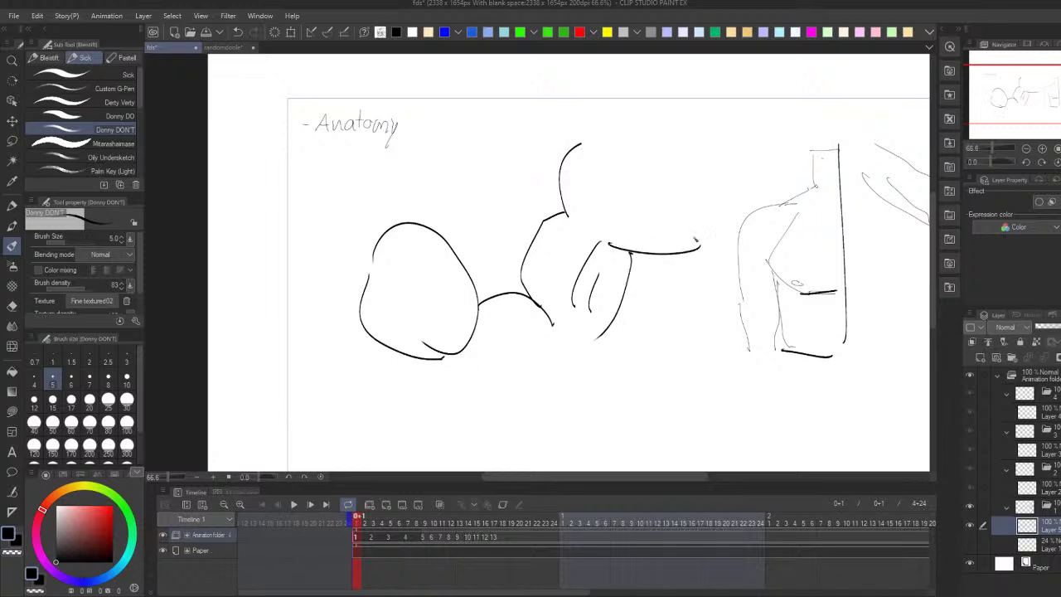
# Step: Try a rounded upper form on the foreshortened pose, with connecting lines beneath it and the large oval
pyautogui.hotkey('ctrl', 'z')
pyautogui.moveTo(617, 246)
pyautogui.mouseDown()
pyautogui.moveTo(688, 199)
pyautogui.moveTo(650, 213)
pyautogui.moveTo(675, 200)
pyautogui.mouseUp()
pyautogui.hotkey('ctrl', 'z')
pyautogui.moveTo(561, 172)
pyautogui.mouseDown()
pyautogui.moveTo(580, 144)
pyautogui.moveTo(567, 162)
pyautogui.moveTo(655, 134)
pyautogui.mouseUp()
pyautogui.hotkey('ctrl', 'z')
pyautogui.moveTo(567, 155)
pyautogui.mouseDown()
pyautogui.moveTo(591, 124)
pyautogui.moveTo(663, 126)
pyautogui.moveTo(624, 113)
pyautogui.mouseUp()
pyautogui.hotkey('ctrl', 'z')
pyautogui.moveTo(733, 213); pyautogui.dragTo(715, 209)
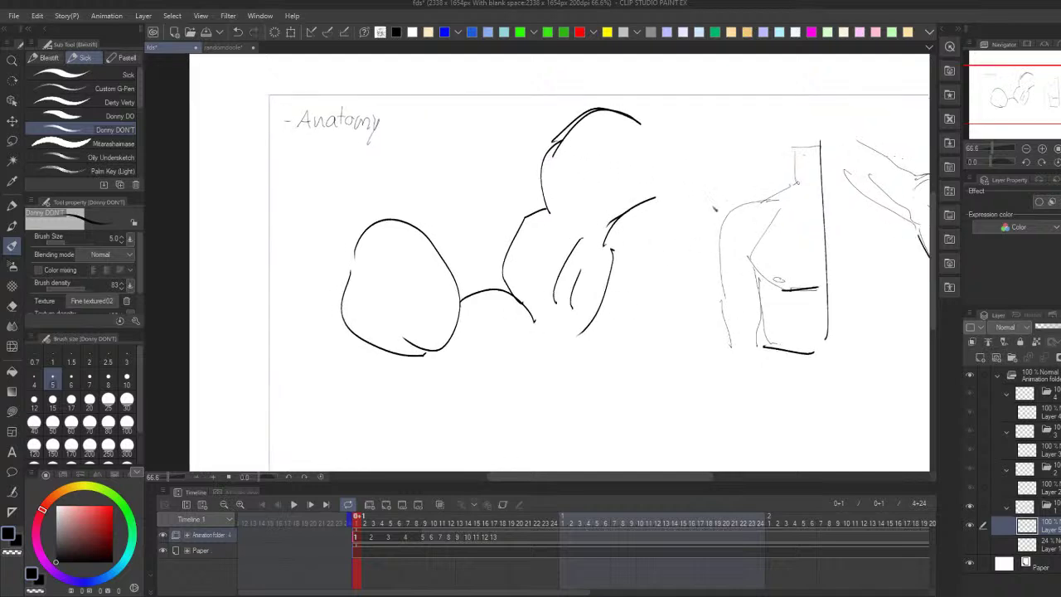
pyautogui.moveTo(583, 226); pyautogui.dragTo(653, 199)
pyautogui.moveTo(501, 379); pyautogui.dragTo(498, 374)
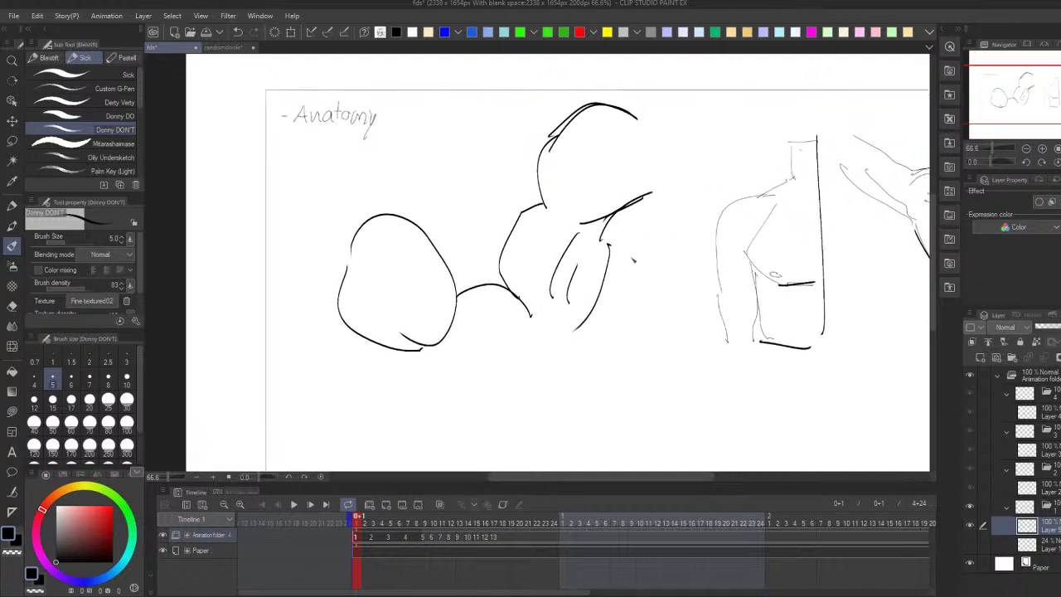
pyautogui.moveTo(415, 341)
pyautogui.mouseDown()
pyautogui.moveTo(503, 375)
pyautogui.moveTo(557, 355)
pyautogui.mouseUp()
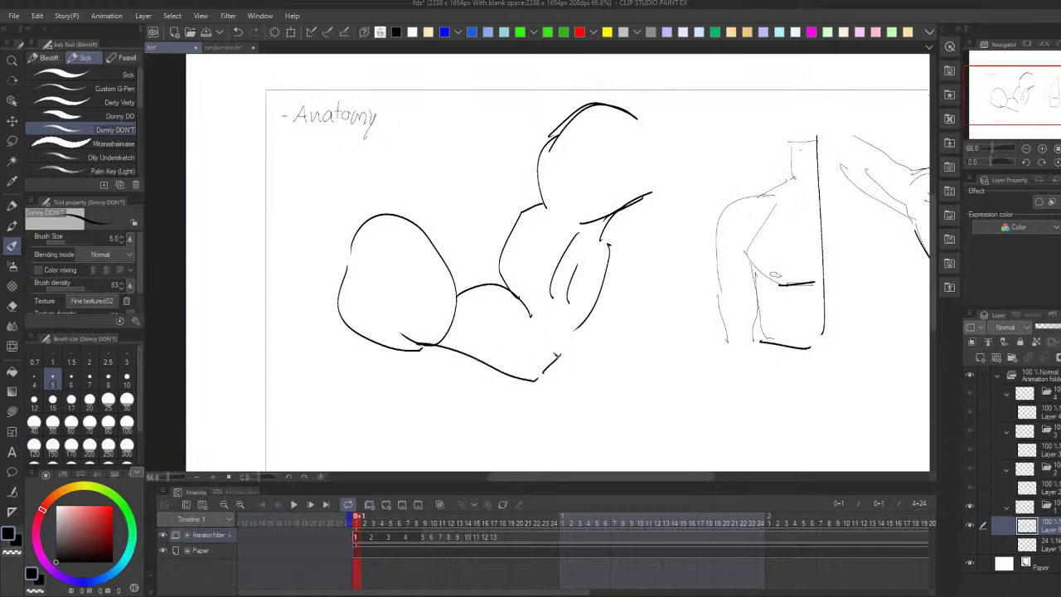
# Step: Undo all strokes of the foreshortened pose, leaving the heading and the two torso studies
pyautogui.hotkey('ctrl', 'z')
pyautogui.hotkey('ctrl', 'z')
pyautogui.hotkey('ctrl', 'z')
pyautogui.hotkey('ctrl', 'z')
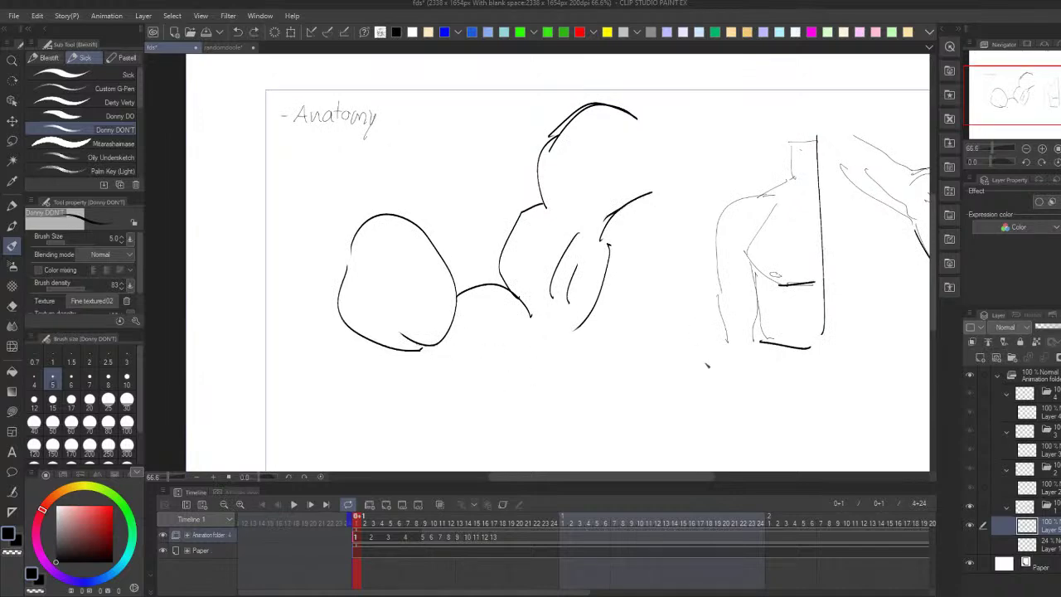
pyautogui.hotkey('ctrl', 'z')
pyautogui.hotkey('ctrl', 'z')
pyautogui.hotkey('ctrl', 'z')
pyautogui.hotkey('ctrl', 'z')
pyautogui.moveTo(634, 364); pyautogui.dragTo(633, 379)
pyautogui.hotkey('ctrl', 'z')
pyautogui.hotkey('ctrl', 'z')
pyautogui.hotkey('ctrl', 'z')
pyautogui.hotkey('ctrl', 'z')
pyautogui.hotkey('ctrl', 'z')
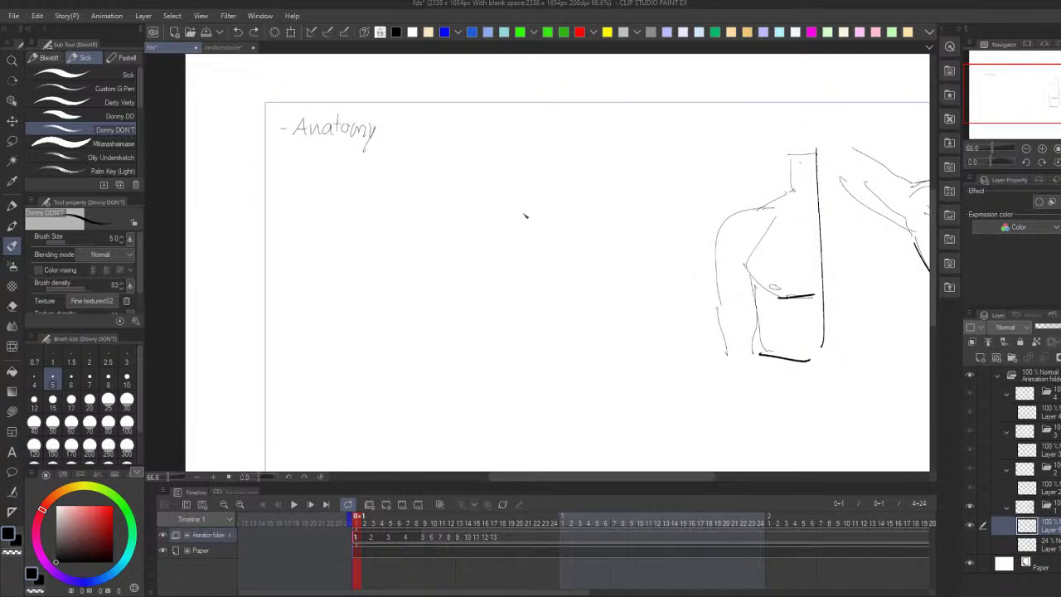
# Step: Draw a dynamic figure's long angled torso and leg with thick contours, ending in a very large foreshortened foot
pyautogui.moveTo(508, 230)
pyautogui.mouseDown()
pyautogui.moveTo(539, 291)
pyautogui.moveTo(621, 347)
pyautogui.mouseUp()
pyautogui.moveTo(543, 224)
pyautogui.mouseDown()
pyautogui.moveTo(557, 257)
pyautogui.moveTo(639, 272)
pyautogui.moveTo(550, 257)
pyautogui.moveTo(610, 265)
pyautogui.moveTo(650, 313)
pyautogui.moveTo(723, 309)
pyautogui.moveTo(627, 355)
pyautogui.mouseUp()
pyautogui.hotkey('ctrl', 'z')
pyautogui.hotkey('ctrl', 'z')
pyautogui.moveTo(691, 264); pyautogui.dragTo(686, 280)
pyautogui.moveTo(502, 247); pyautogui.dragTo(519, 214)
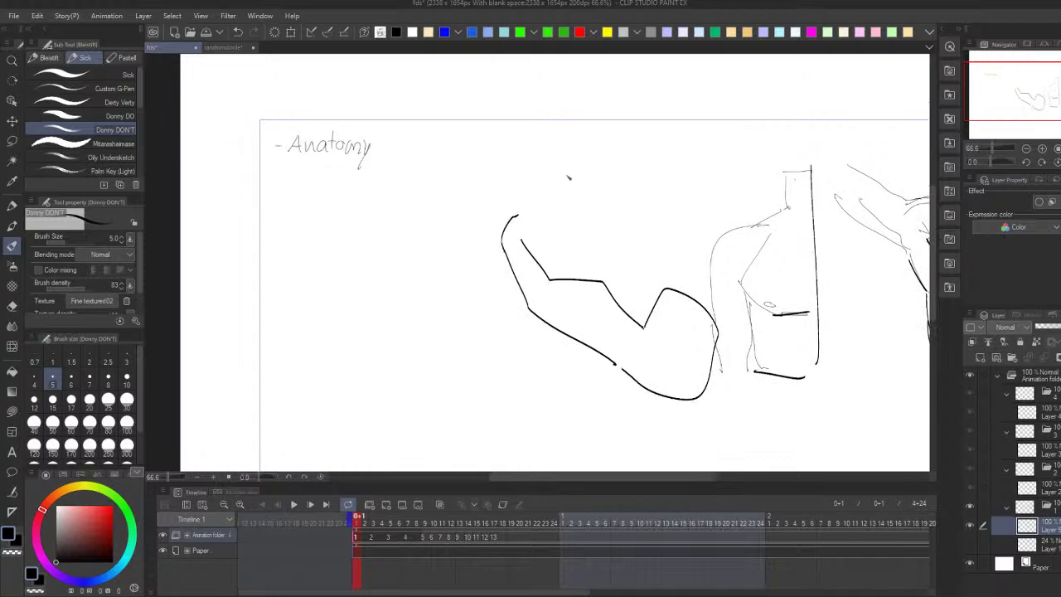
pyautogui.moveTo(552, 174)
pyautogui.mouseDown()
pyautogui.moveTo(549, 204)
pyautogui.moveTo(599, 165)
pyautogui.moveTo(577, 169)
pyautogui.moveTo(620, 164)
pyautogui.moveTo(597, 173)
pyautogui.moveTo(605, 186)
pyautogui.moveTo(570, 204)
pyautogui.moveTo(564, 222)
pyautogui.mouseUp()
pyautogui.hotkey('ctrl', 'z')
pyautogui.hotkey('ctrl', 'z')
pyautogui.hotkey('ctrl', 'z')
pyautogui.moveTo(627, 143); pyautogui.dragTo(626, 149)
pyautogui.hotkey('ctrl', 'z')
pyautogui.moveTo(539, 237)
pyautogui.mouseDown()
pyautogui.moveTo(527, 256)
pyautogui.moveTo(443, 284)
pyautogui.moveTo(464, 308)
pyautogui.mouseUp()
pyautogui.hotkey('ctrl', 'z')
pyautogui.hotkey('ctrl', 'z')
pyautogui.hotkey('ctrl', 'z')
pyautogui.hotkey('ctrl', 'z')
pyautogui.hotkey('ctrl', 'z')
pyautogui.hotkey('ctrl', 'z')
pyautogui.moveTo(484, 270)
pyautogui.mouseDown()
pyautogui.moveTo(484, 328)
pyautogui.moveTo(498, 320)
pyautogui.mouseUp()
pyautogui.hotkey('ctrl', 'z')
pyautogui.hotkey('ctrl', 'z')
# Step: Draw the dynamic figure's arm reaching behind it and a small frowning head with an ear and spiky fringe
pyautogui.moveTo(536, 262)
pyautogui.mouseDown()
pyautogui.moveTo(556, 282)
pyautogui.moveTo(461, 306)
pyautogui.moveTo(469, 314)
pyautogui.moveTo(454, 309)
pyautogui.moveTo(435, 324)
pyautogui.moveTo(467, 314)
pyautogui.moveTo(428, 325)
pyautogui.mouseUp()
pyautogui.moveTo(526, 214); pyautogui.dragTo(510, 237)
pyautogui.moveTo(529, 190); pyautogui.dragTo(544, 177)
pyautogui.moveTo(547, 180)
pyautogui.mouseDown()
pyautogui.moveTo(546, 226)
pyautogui.moveTo(574, 226)
pyautogui.moveTo(547, 204)
pyautogui.mouseUp()
pyautogui.moveTo(539, 199); pyautogui.dragTo(551, 209)
pyautogui.hotkey('ctrl', 'z')
pyautogui.moveTo(540, 206)
pyautogui.mouseDown()
pyautogui.moveTo(551, 218)
pyautogui.moveTo(551, 208)
pyautogui.mouseUp()
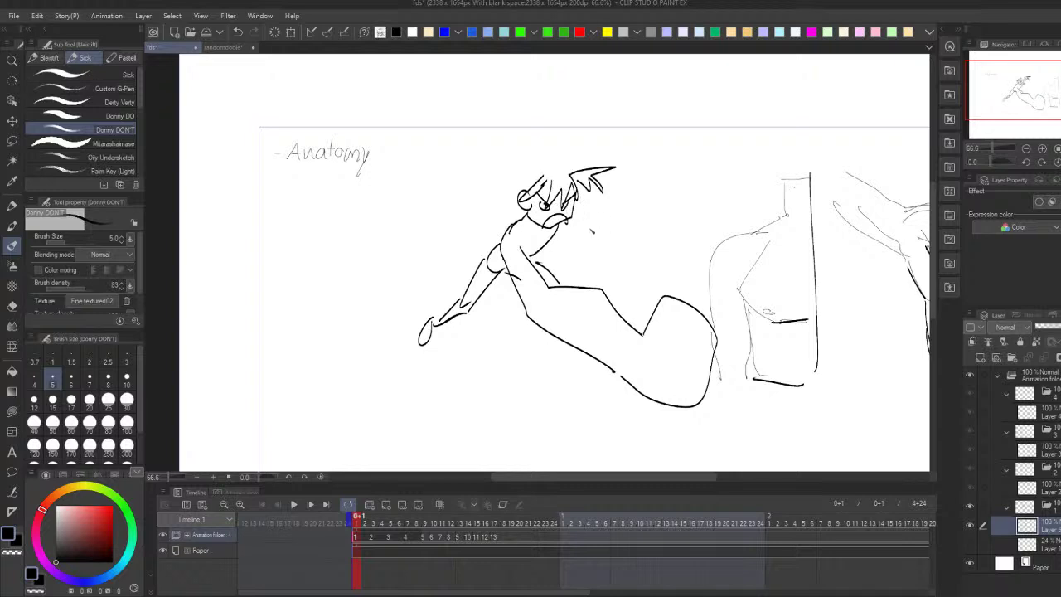
# Step: Close the crown of the dynamic figure's head and add a small foot beneath the outstretched leg
pyautogui.moveTo(534, 158); pyautogui.dragTo(536, 189)
pyautogui.moveTo(555, 340)
pyautogui.mouseDown()
pyautogui.moveTo(557, 365)
pyautogui.moveTo(584, 362)
pyautogui.moveTo(573, 360)
pyautogui.mouseUp()
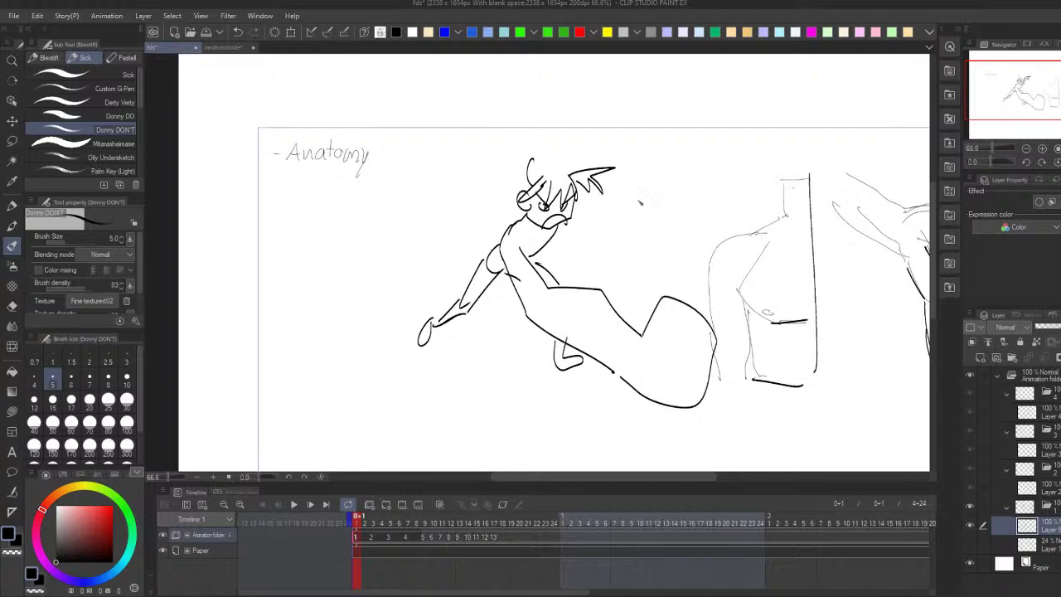
pyautogui.moveTo(515, 199)
pyautogui.mouseDown()
pyautogui.moveTo(563, 163)
pyautogui.moveTo(582, 184)
pyautogui.moveTo(549, 151)
pyautogui.mouseUp()
pyautogui.scroll(1, 614, 130)
pyautogui.hotkey('ctrl', 'z')
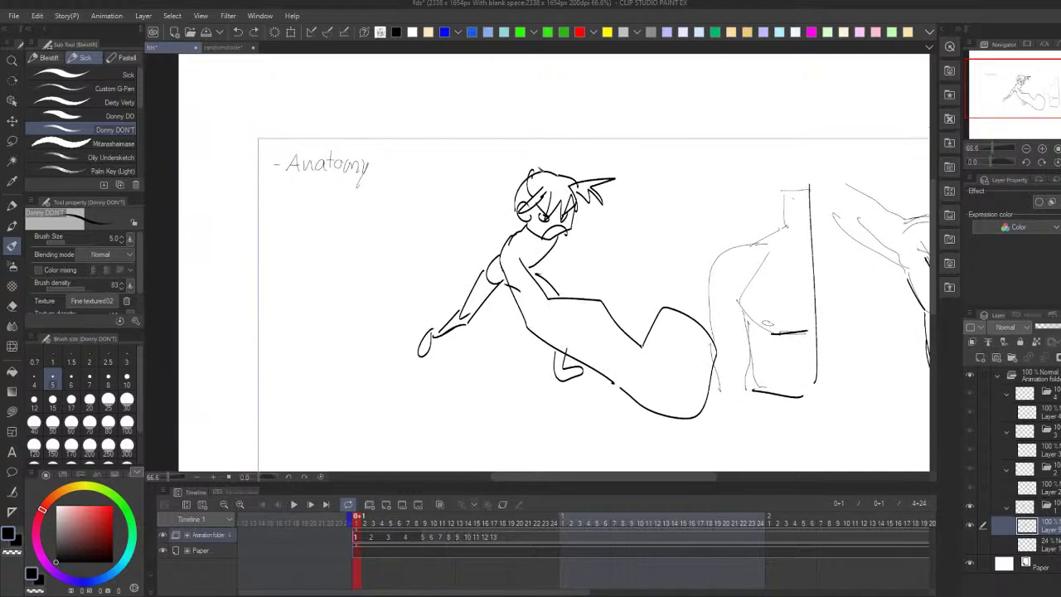
# Step: Draw a small thick arrow beside the "Anatomy" heading
pyautogui.moveTo(774, 379); pyautogui.dragTo(711, 333)
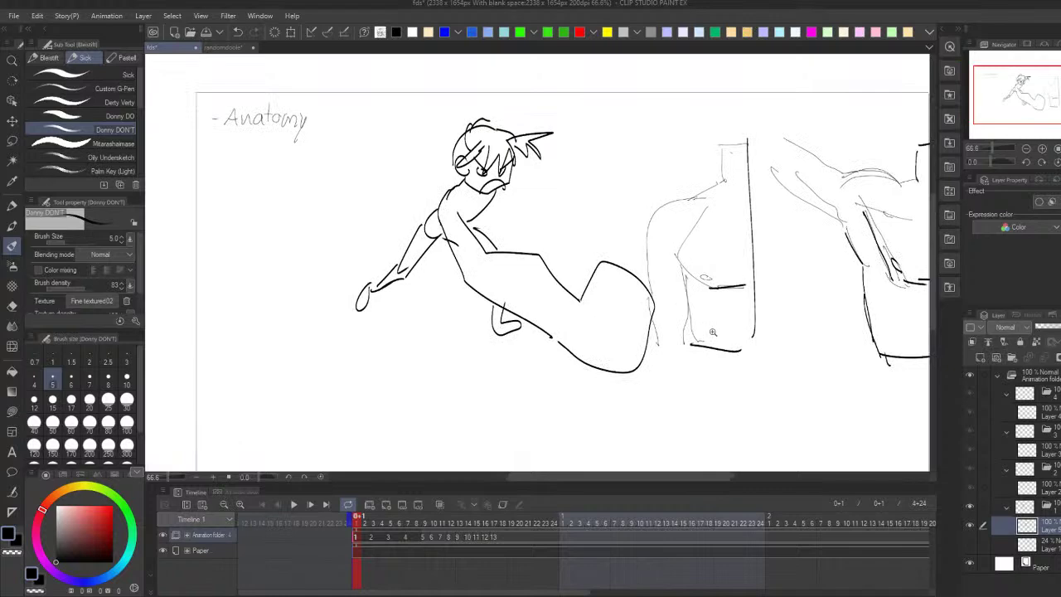
pyautogui.scroll(-1, 711, 334)
pyautogui.moveTo(410, 172); pyautogui.dragTo(429, 179)
pyautogui.moveTo(796, 400); pyautogui.dragTo(766, 388)
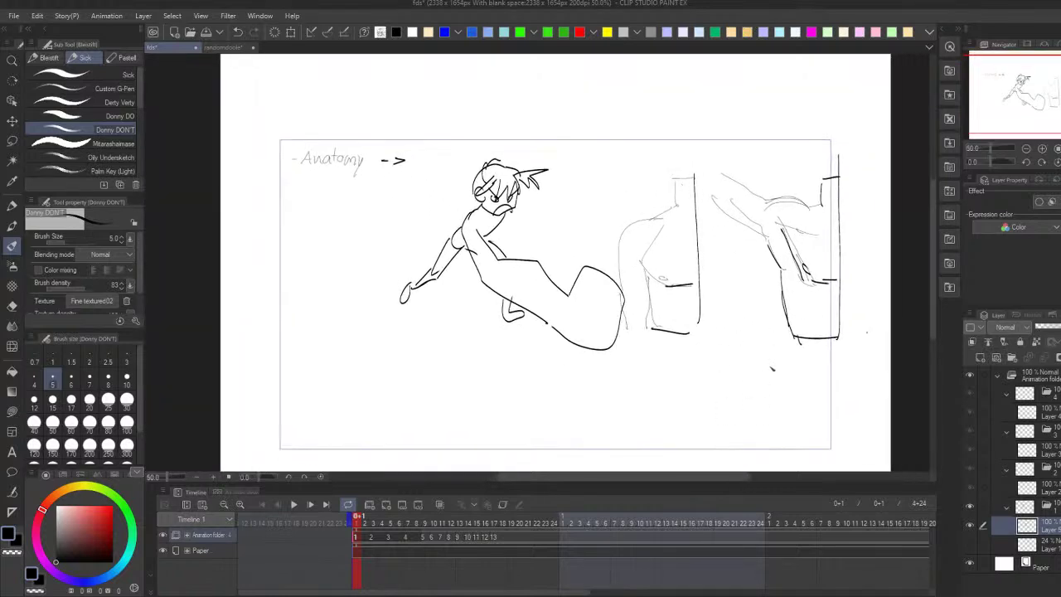
# Step: Lasso the dynamic figure and both torso studies, delete them and clear the selection
pyautogui.press('m')
pyautogui.moveTo(647, 425)
pyautogui.mouseDown()
pyautogui.moveTo(644, 106)
pyautogui.moveTo(374, 364)
pyautogui.moveTo(651, 418)
pyautogui.mouseUp()
pyautogui.press('Delete')
pyautogui.hotkey('ctrl', 'd')
# Step: Handwrite "Körperbau," after the heading's arrow with the thin somenewbrushs pen, undoing faulty strokes
pyautogui.moveTo(440, 177)
pyautogui.mouseDown()
pyautogui.moveTo(471, 201)
pyautogui.moveTo(445, 183)
pyautogui.moveTo(501, 177)
pyautogui.mouseUp()
pyautogui.press('p')
pyautogui.hotkey('ctrl', 'z')
pyautogui.hotkey('ctrl', 'z')
pyautogui.hotkey('ctrl', 'z')
pyautogui.hotkey('ctrl', 'z')
pyautogui.hotkey('ctrl', 'z')
pyautogui.moveTo(535, 171)
pyautogui.mouseDown()
pyautogui.moveTo(507, 185)
pyautogui.moveTo(535, 190)
pyautogui.mouseUp()
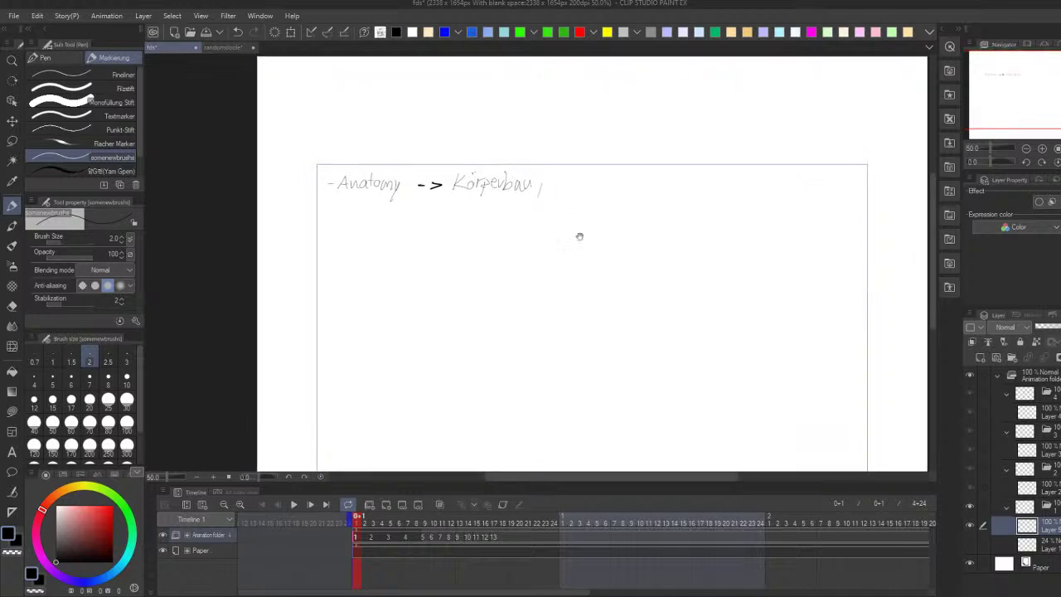
# Step: Handwrite "- Gesture" followed by an arrow as a second bullet below "Anatomy"
pyautogui.moveTo(599, 208); pyautogui.dragTo(600, 235)
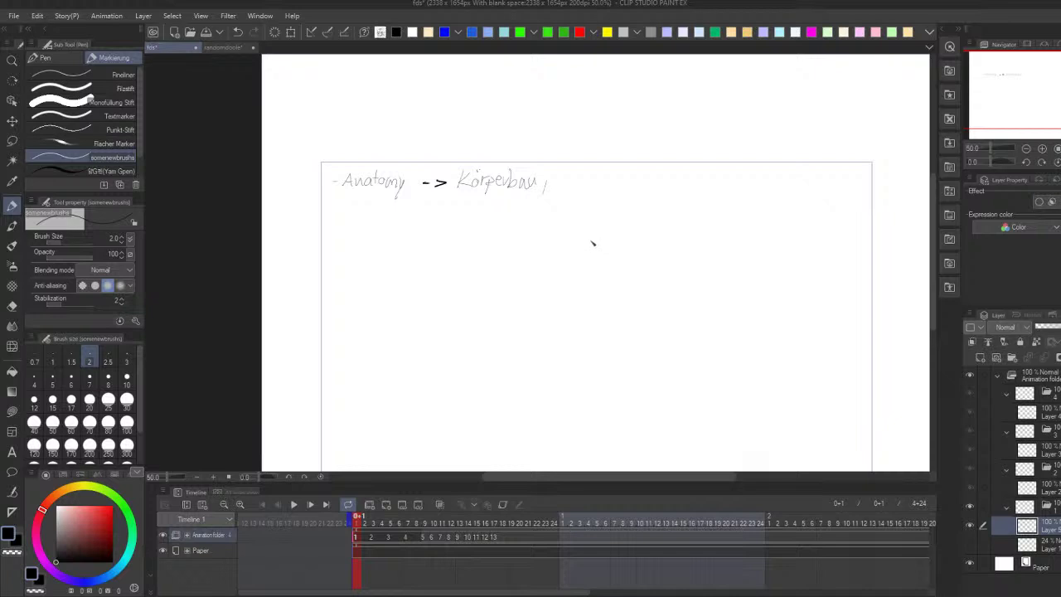
pyautogui.moveTo(580, 180); pyautogui.dragTo(588, 232)
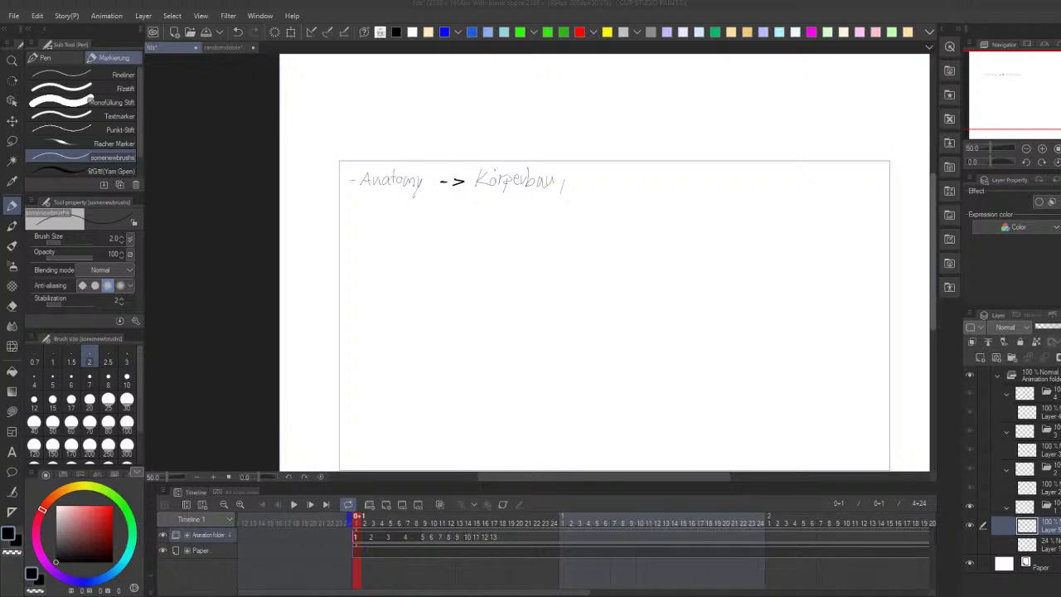
pyautogui.moveTo(351, 202)
pyautogui.mouseDown()
pyautogui.moveTo(375, 213)
pyautogui.moveTo(469, 209)
pyautogui.mouseUp()
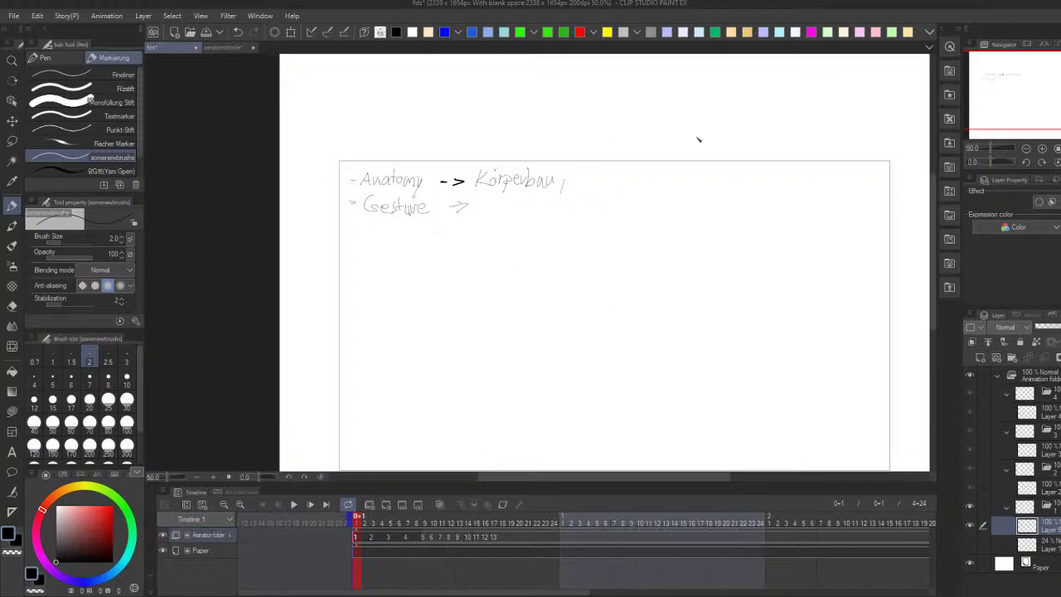
# Step: Sketch a standing figure's raised arm, flowing side contour and long leg line, with a curved opposite shoulder
pyautogui.moveTo(706, 121)
pyautogui.mouseDown()
pyautogui.moveTo(712, 152)
pyautogui.moveTo(712, 138)
pyautogui.moveTo(680, 234)
pyautogui.moveTo(677, 282)
pyautogui.mouseUp()
pyautogui.moveTo(699, 201)
pyautogui.mouseDown()
pyautogui.moveTo(679, 256)
pyautogui.moveTo(702, 289)
pyautogui.mouseUp()
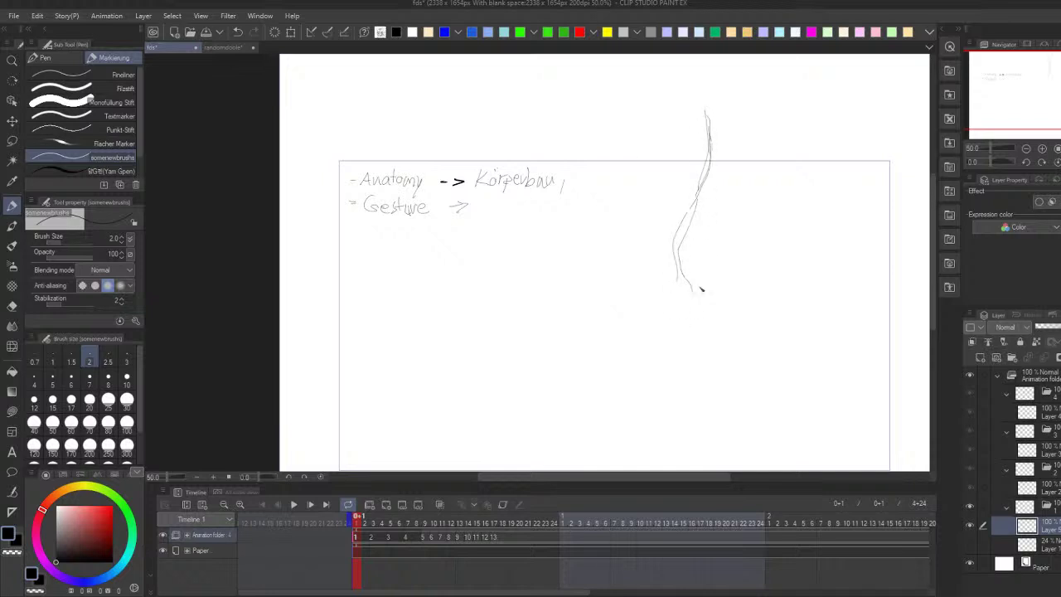
pyautogui.moveTo(696, 239)
pyautogui.mouseDown()
pyautogui.moveTo(729, 262)
pyautogui.moveTo(739, 311)
pyautogui.moveTo(750, 300)
pyautogui.moveTo(668, 321)
pyautogui.moveTo(682, 373)
pyautogui.moveTo(667, 349)
pyautogui.moveTo(669, 370)
pyautogui.moveTo(694, 413)
pyautogui.moveTo(675, 399)
pyautogui.moveTo(696, 433)
pyautogui.mouseUp()
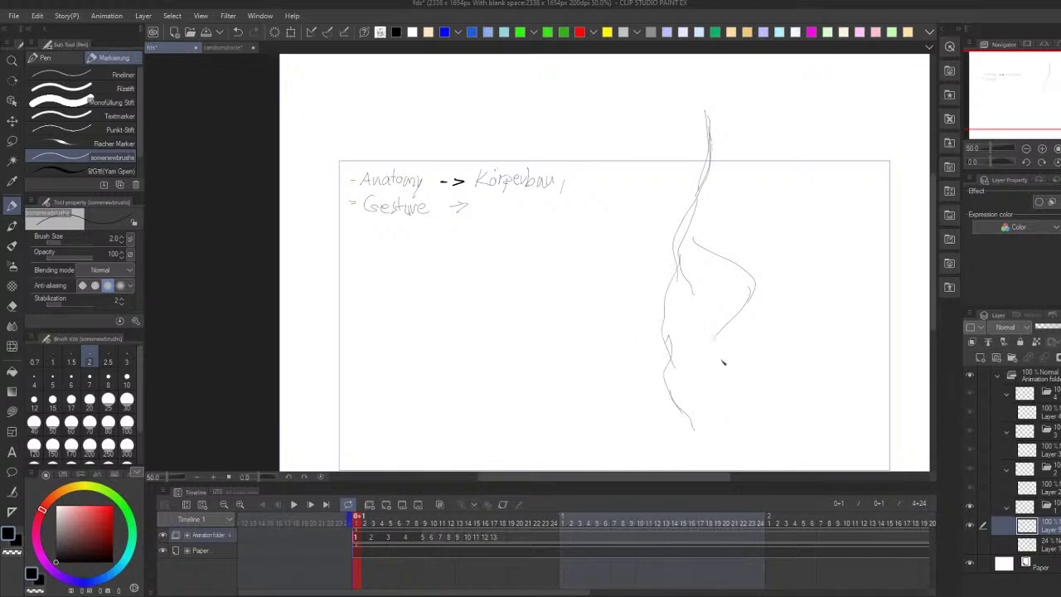
pyautogui.moveTo(691, 378)
pyautogui.mouseDown()
pyautogui.moveTo(640, 295)
pyautogui.moveTo(627, 331)
pyautogui.moveTo(670, 438)
pyautogui.mouseUp()
pyautogui.moveTo(657, 395); pyautogui.dragTo(673, 436)
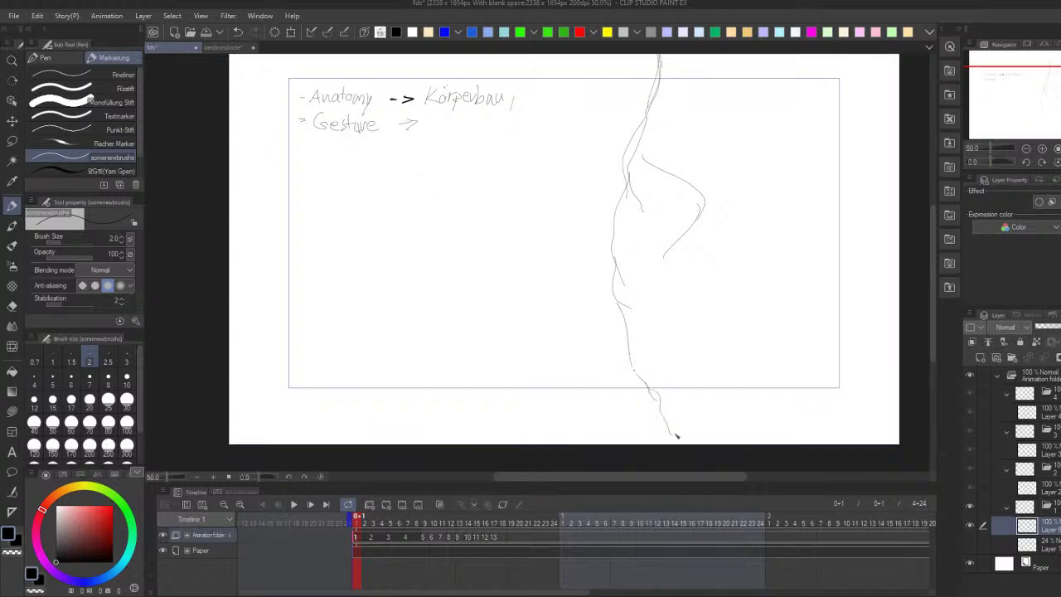
# Step: Add the inner leg and hip lines to the standing gesture figure, undoing unsuitable strokes
pyautogui.moveTo(670, 389)
pyautogui.mouseDown()
pyautogui.moveTo(655, 319)
pyautogui.moveTo(671, 358)
pyautogui.mouseUp()
pyautogui.hotkey('ctrl', 'z')
pyautogui.moveTo(672, 301)
pyautogui.mouseDown()
pyautogui.moveTo(673, 362)
pyautogui.moveTo(689, 348)
pyautogui.mouseUp()
pyautogui.moveTo(673, 280)
pyautogui.mouseDown()
pyautogui.moveTo(689, 307)
pyautogui.moveTo(701, 296)
pyautogui.moveTo(665, 244)
pyautogui.mouseUp()
pyautogui.hotkey('ctrl', 'z')
# Step: Sketch the standing figure's opposite torso side, lowered arm with hand, neck and tilted oval head
pyautogui.moveTo(725, 196)
pyautogui.mouseDown()
pyautogui.moveTo(678, 217)
pyautogui.moveTo(697, 270)
pyautogui.moveTo(679, 328)
pyautogui.mouseUp()
pyautogui.hotkey('ctrl', 'z')
pyautogui.hotkey('ctrl', 'z')
pyautogui.moveTo(696, 236)
pyautogui.mouseDown()
pyautogui.moveTo(685, 308)
pyautogui.moveTo(720, 406)
pyautogui.mouseUp()
pyautogui.hotkey('ctrl', 'z')
pyautogui.hotkey('ctrl', 'z')
pyautogui.moveTo(683, 327); pyautogui.dragTo(723, 393)
pyautogui.moveTo(628, 226)
pyautogui.mouseDown()
pyautogui.moveTo(651, 208)
pyautogui.moveTo(638, 252)
pyautogui.moveTo(652, 216)
pyautogui.moveTo(697, 189)
pyautogui.moveTo(675, 238)
pyautogui.mouseUp()
pyautogui.hotkey('ctrl', 'z')
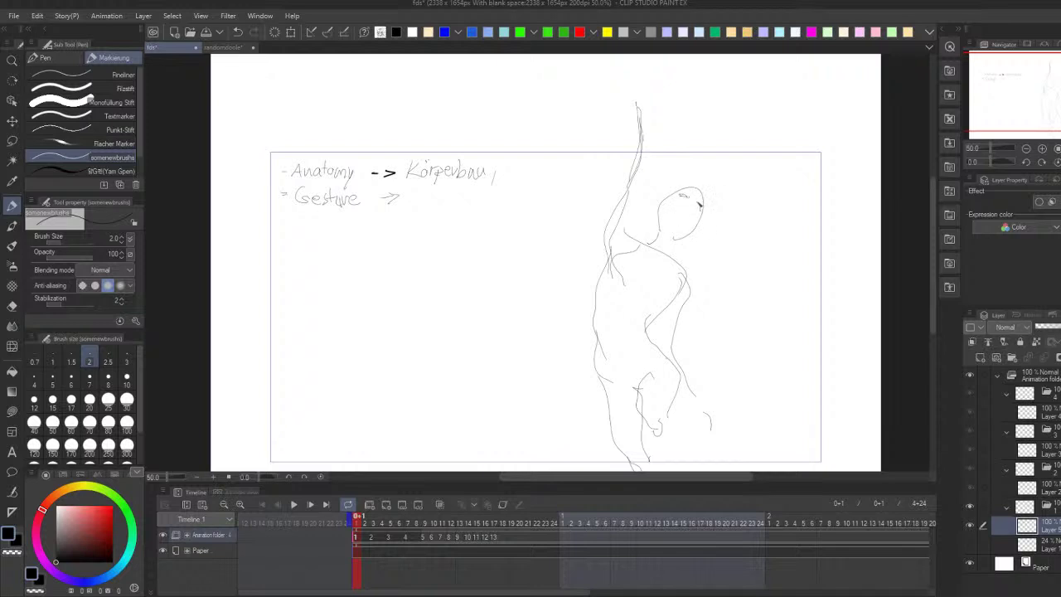
# Step: Add simple facial features and complete the raised arm with a second contour and a hand with spread fingers
pyautogui.moveTo(684, 205); pyautogui.dragTo(698, 219)
pyautogui.scroll(1, 655, 207)
pyautogui.moveTo(617, 280); pyautogui.dragTo(648, 86)
pyautogui.scroll(2, 647, 112)
pyautogui.moveTo(630, 126)
pyautogui.mouseDown()
pyautogui.moveTo(592, 103)
pyautogui.moveTo(630, 114)
pyautogui.mouseUp()
pyautogui.moveTo(614, 79); pyautogui.dragTo(640, 113)
pyautogui.moveTo(651, 116); pyautogui.dragTo(673, 93)
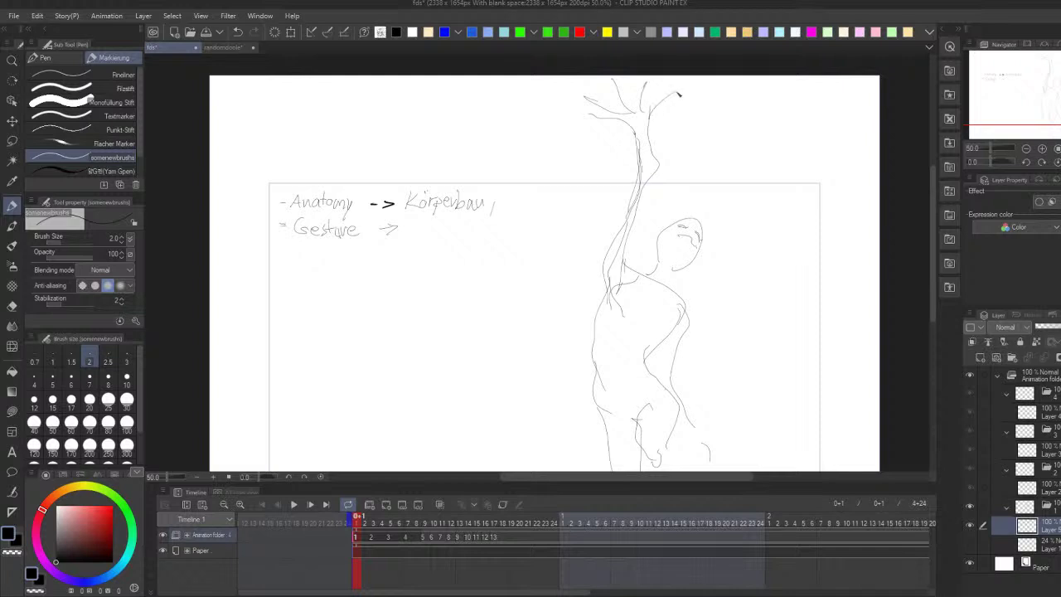
# Step: Try sketching a second gesture figure beside the first, with a tilted shoulder line, narrow waist and rounded hips
pyautogui.scroll(-4, 791, 353)
pyautogui.hscroll(-3, 407, 343)
pyautogui.moveTo(379, 309); pyautogui.dragTo(498, 318)
pyautogui.hotkey('ctrl', 'z')
pyautogui.moveTo(389, 351)
pyautogui.mouseDown()
pyautogui.moveTo(419, 273)
pyautogui.moveTo(547, 264)
pyautogui.moveTo(529, 335)
pyautogui.mouseUp()
pyautogui.hotkey('ctrl', 'z')
pyautogui.moveTo(452, 218); pyautogui.dragTo(527, 258)
pyautogui.hotkey('ctrl', 'z')
pyautogui.moveTo(486, 220)
pyautogui.mouseDown()
pyautogui.moveTo(537, 320)
pyautogui.moveTo(520, 220)
pyautogui.moveTo(559, 260)
pyautogui.moveTo(547, 333)
pyautogui.mouseUp()
pyautogui.moveTo(500, 254)
pyautogui.mouseDown()
pyautogui.moveTo(525, 313)
pyautogui.moveTo(466, 336)
pyautogui.mouseUp()
pyautogui.hotkey('ctrl', 'z')
pyautogui.hotkey('ctrl', 'z')
pyautogui.moveTo(509, 291)
pyautogui.mouseDown()
pyautogui.moveTo(477, 316)
pyautogui.moveTo(504, 355)
pyautogui.mouseUp()
pyautogui.hotkey('ctrl', 'z')
pyautogui.moveTo(510, 295)
pyautogui.mouseDown()
pyautogui.moveTo(488, 364)
pyautogui.moveTo(492, 378)
pyautogui.moveTo(531, 374)
pyautogui.mouseUp()
# Step: Sketch the second figure's oval head and a hanging arm ending in an outstretched hand
pyautogui.moveTo(548, 322); pyautogui.dragTo(543, 365)
pyautogui.moveTo(538, 232)
pyautogui.mouseDown()
pyautogui.moveTo(513, 174)
pyautogui.moveTo(553, 236)
pyautogui.moveTo(552, 272)
pyautogui.moveTo(584, 297)
pyautogui.moveTo(546, 280)
pyautogui.moveTo(564, 275)
pyautogui.moveTo(567, 377)
pyautogui.mouseUp()
pyautogui.hotkey('ctrl', 'z')
pyautogui.hotkey('ctrl', 'z')
pyautogui.moveTo(553, 280); pyautogui.dragTo(556, 337)
pyautogui.hotkey('ctrl', 'z')
pyautogui.moveTo(549, 273)
pyautogui.mouseDown()
pyautogui.moveTo(556, 346)
pyautogui.moveTo(569, 353)
pyautogui.mouseUp()
pyautogui.hotkey('ctrl', 'z')
pyautogui.moveTo(556, 284)
pyautogui.mouseDown()
pyautogui.moveTo(570, 361)
pyautogui.moveTo(548, 363)
pyautogui.moveTo(557, 405)
pyautogui.mouseUp()
pyautogui.hotkey('ctrl', 'z')
pyautogui.hotkey('ctrl', 'z')
pyautogui.hotkey('ctrl', 'z')
pyautogui.moveTo(559, 351); pyautogui.dragTo(577, 412)
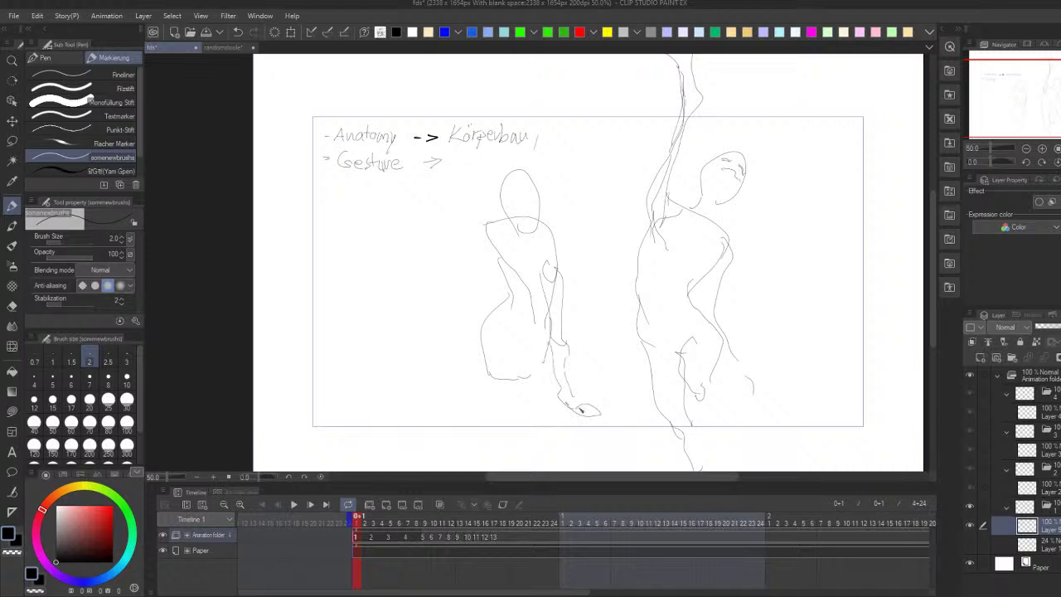
# Step: Add the upper leg contours below the second figure's hips
pyautogui.moveTo(483, 315)
pyautogui.mouseDown()
pyautogui.moveTo(490, 432)
pyautogui.moveTo(547, 361)
pyautogui.moveTo(526, 415)
pyautogui.mouseUp()
pyautogui.moveTo(506, 365); pyautogui.dragTo(512, 423)
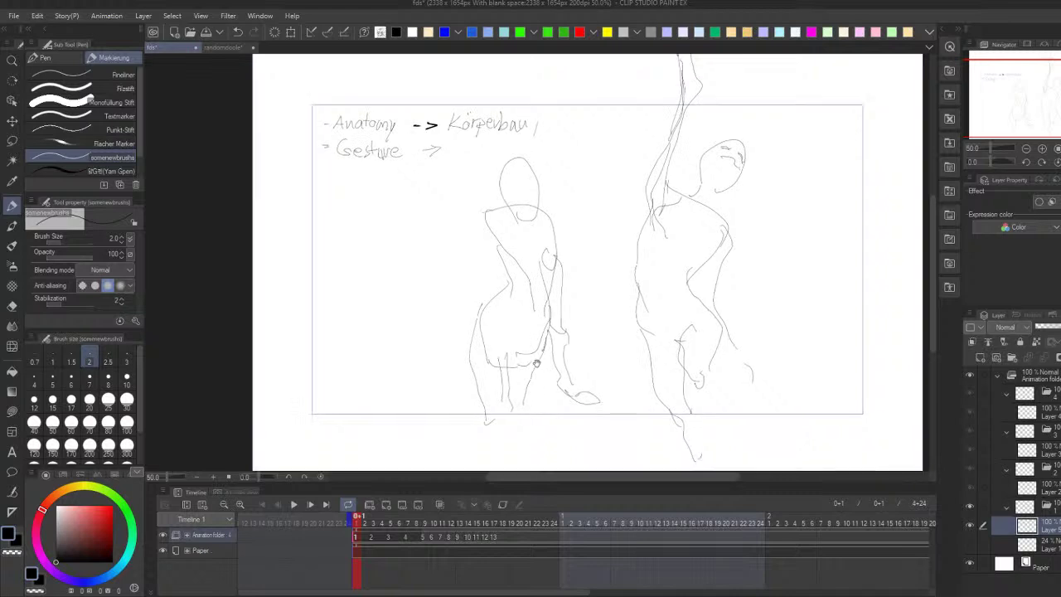
pyautogui.scroll(-2, 528, 379)
pyautogui.moveTo(519, 385)
pyautogui.mouseDown()
pyautogui.moveTo(522, 417)
pyautogui.moveTo(533, 406)
pyautogui.moveTo(530, 421)
pyautogui.moveTo(483, 426)
pyautogui.mouseUp()
# Step: Undo all strokes of the second gesture figure
pyautogui.scroll(1, 544, 331)
pyautogui.hotkey('ctrl', 'z')
pyautogui.hotkey('ctrl', 'z')
pyautogui.hotkey('ctrl', 'z')
pyautogui.hotkey('ctrl', 'z')
pyautogui.hotkey('ctrl', 'z')
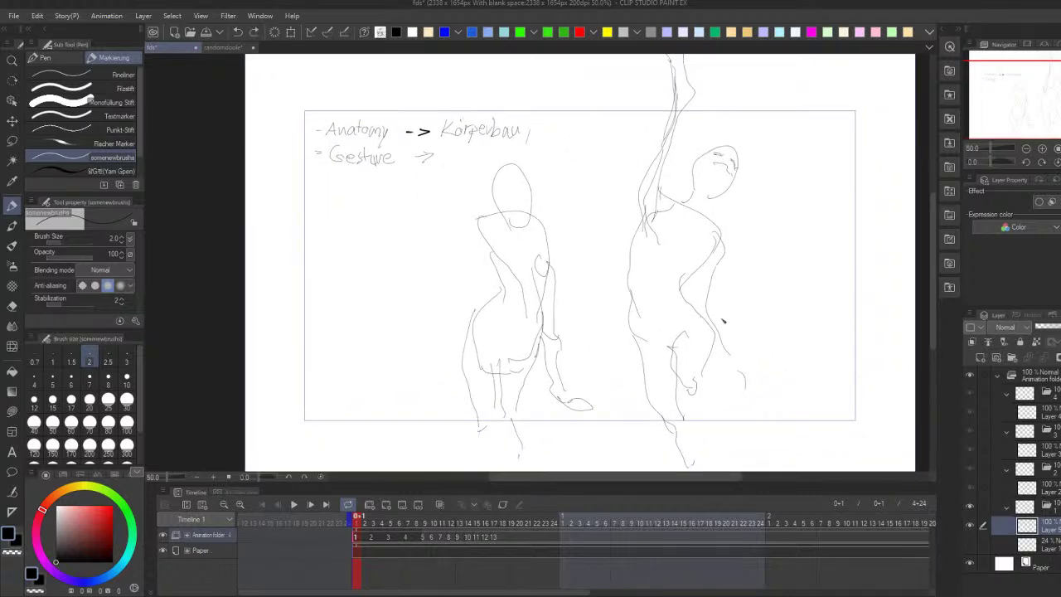
pyautogui.hotkey('ctrl', 'z')
pyautogui.hotkey('ctrl', 'z')
pyautogui.hotkey('ctrl', 'z')
pyautogui.hotkey('ctrl', 'z')
pyautogui.hotkey('ctrl', 'z')
pyautogui.hotkey('ctrl', 'z')
pyautogui.hotkey('ctrl', 'z')
pyautogui.hotkey('ctrl', 'z')
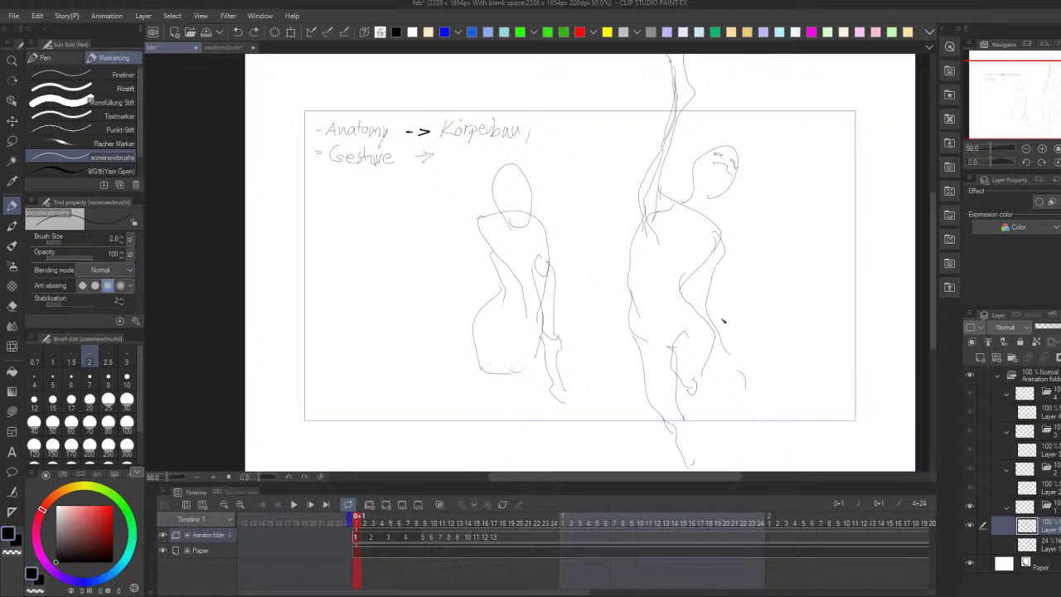
pyautogui.hotkey('ctrl', 'z')
pyautogui.hotkey('ctrl', 'z')
pyautogui.hotkey('ctrl', 'z')
pyautogui.hotkey('ctrl', 'z')
pyautogui.hotkey('ctrl', 'z')
pyautogui.hotkey('ctrl', 'z')
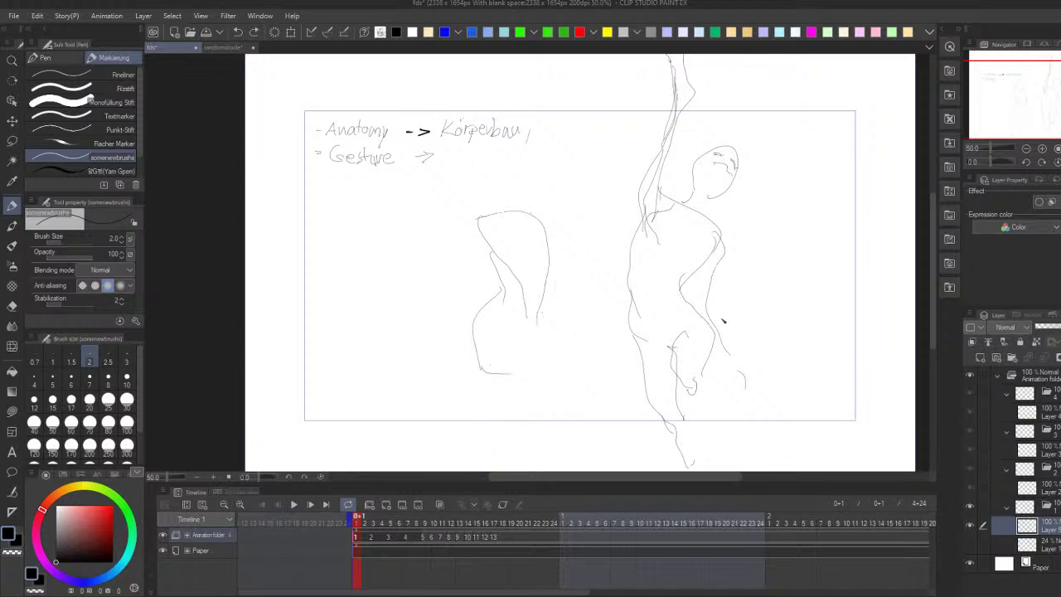
pyautogui.hotkey('ctrl', 'z')
pyautogui.hotkey('ctrl', 'z')
# Step: Draw a vertical pole of two long parallel lines through the figure's raised hand and add a contour below the lowered hand
pyautogui.scroll(1, 712, 234)
pyautogui.moveTo(704, 170)
pyautogui.mouseDown()
pyautogui.moveTo(724, 176)
pyautogui.moveTo(746, 159)
pyautogui.moveTo(711, 172)
pyautogui.moveTo(715, 157)
pyautogui.mouseUp()
pyautogui.moveTo(593, 72)
pyautogui.mouseDown()
pyautogui.moveTo(591, 481)
pyautogui.moveTo(600, 118)
pyautogui.mouseUp()
pyautogui.moveTo(595, 79)
pyautogui.mouseDown()
pyautogui.moveTo(597, 67)
pyautogui.moveTo(593, 470)
pyautogui.mouseUp()
pyautogui.scroll(-3, 605, 362)
pyautogui.moveTo(643, 279)
pyautogui.mouseDown()
pyautogui.moveTo(608, 331)
pyautogui.moveTo(614, 364)
pyautogui.moveTo(628, 373)
pyautogui.moveTo(611, 341)
pyautogui.moveTo(626, 367)
pyautogui.mouseUp()
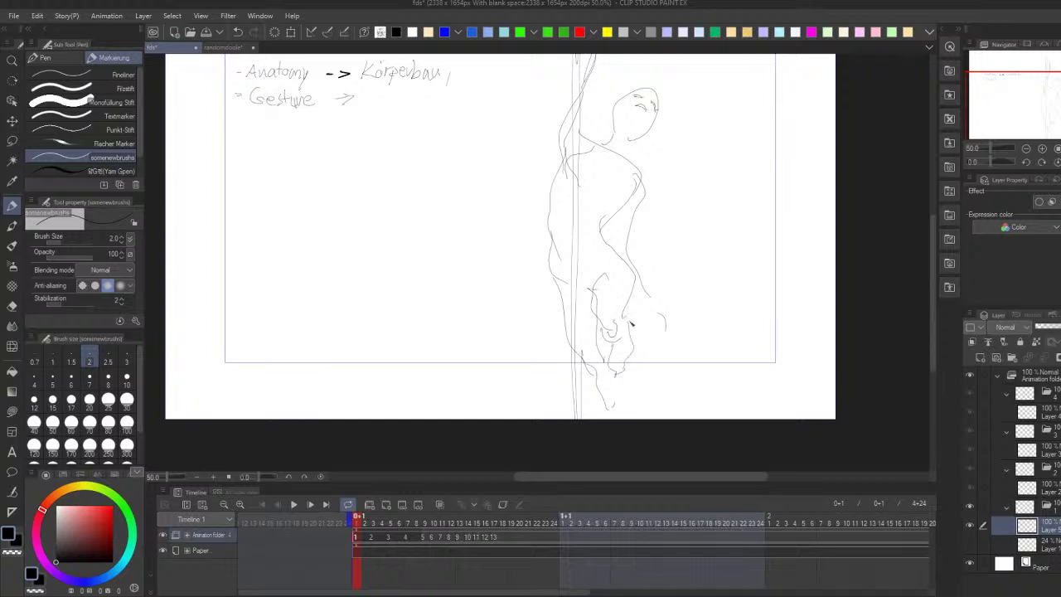
# Step: Refine the raised hand and forearm so they grip the pole
pyautogui.scroll(3, 718, 329)
pyautogui.moveTo(594, 136)
pyautogui.mouseDown()
pyautogui.moveTo(599, 169)
pyautogui.moveTo(564, 141)
pyautogui.moveTo(585, 121)
pyautogui.mouseUp()
pyautogui.hotkey('ctrl', 'z')
pyautogui.moveTo(590, 87)
pyautogui.mouseDown()
pyautogui.moveTo(584, 145)
pyautogui.moveTo(594, 132)
pyautogui.mouseUp()
pyautogui.moveTo(600, 104); pyautogui.dragTo(604, 147)
# Step: Draw long hair framing the figure's head and flowing out behind it in curved strands
pyautogui.moveTo(680, 207)
pyautogui.mouseDown()
pyautogui.moveTo(670, 171)
pyautogui.moveTo(726, 312)
pyautogui.mouseUp()
pyautogui.hotkey('ctrl', 'z')
pyautogui.moveTo(656, 201)
pyautogui.mouseDown()
pyautogui.moveTo(695, 269)
pyautogui.moveTo(733, 284)
pyautogui.moveTo(722, 344)
pyautogui.mouseUp()
pyautogui.moveTo(722, 303); pyautogui.dragTo(721, 332)
pyautogui.moveTo(687, 284)
pyautogui.mouseDown()
pyautogui.moveTo(670, 346)
pyautogui.moveTo(654, 353)
pyautogui.mouseUp()
pyautogui.moveTo(605, 236)
pyautogui.mouseDown()
pyautogui.moveTo(607, 214)
pyautogui.moveTo(649, 205)
pyautogui.mouseUp()
pyautogui.moveTo(711, 279)
pyautogui.mouseDown()
pyautogui.moveTo(728, 209)
pyautogui.moveTo(710, 246)
pyautogui.mouseUp()
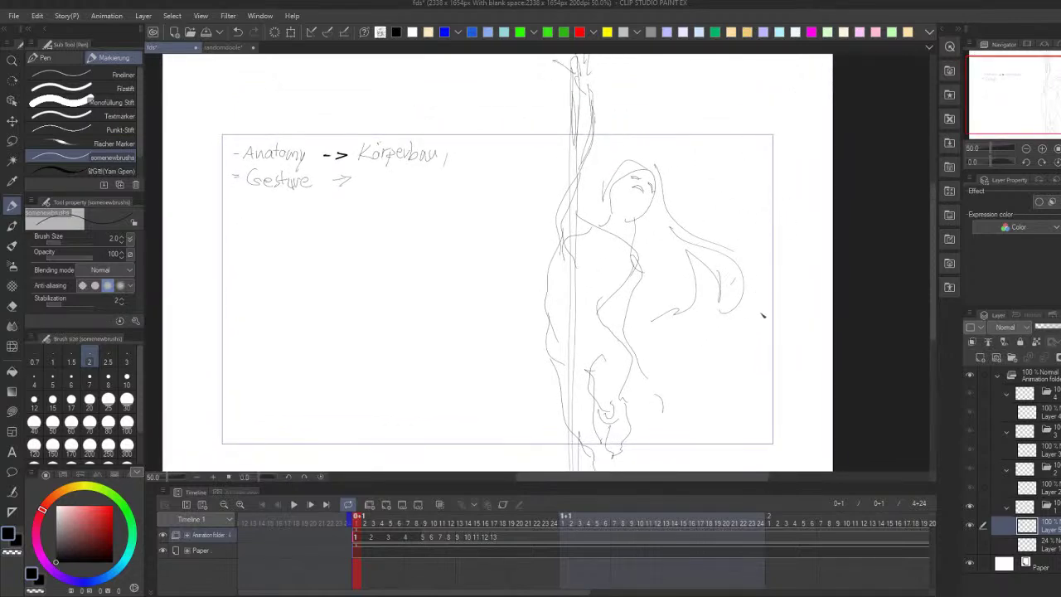
# Step: Lasso the pole figure, scale it down, place it near the frame's outer edge and clear the selection
pyautogui.scroll(-1, 746, 281)
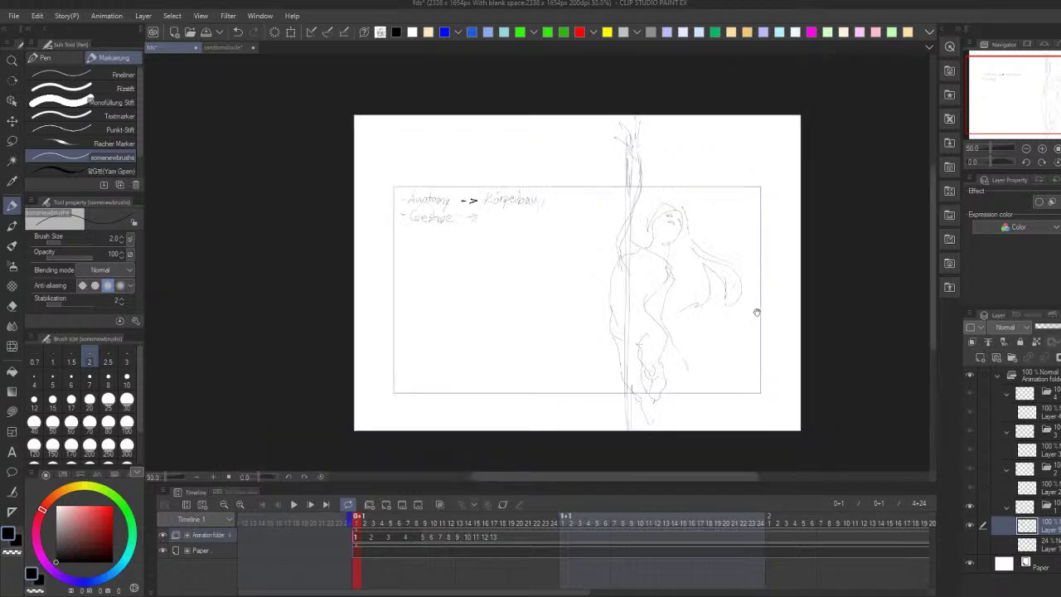
pyautogui.press('m')
pyautogui.moveTo(703, 400)
pyautogui.mouseDown()
pyautogui.moveTo(750, 197)
pyautogui.moveTo(548, 396)
pyautogui.moveTo(700, 376)
pyautogui.mouseUp()
pyautogui.click(686, 431)
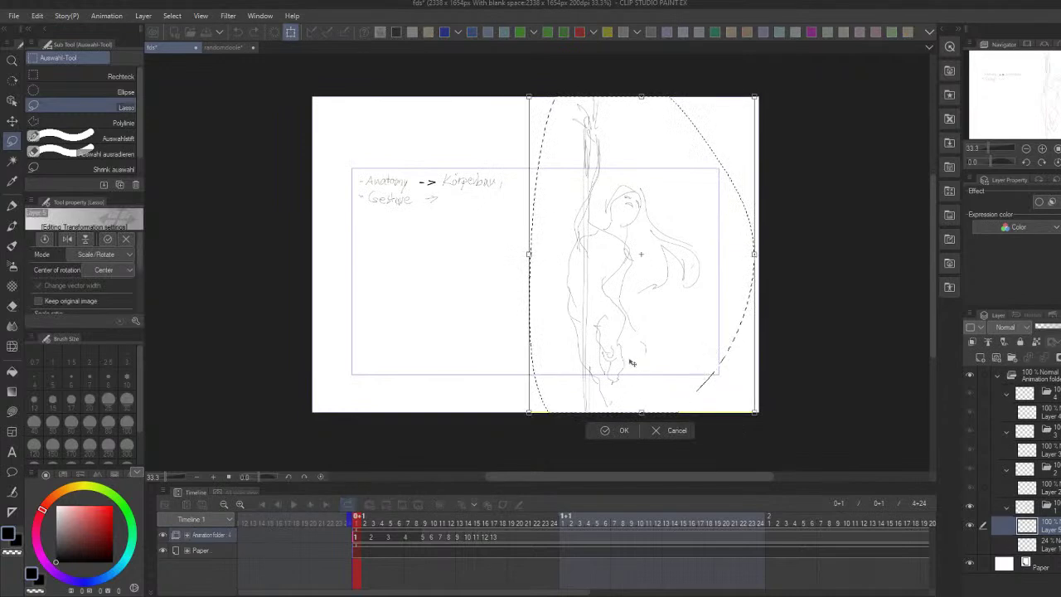
pyautogui.moveTo(641, 413)
pyautogui.mouseDown()
pyautogui.moveTo(631, 236)
pyautogui.moveTo(687, 296)
pyautogui.moveTo(694, 253)
pyautogui.mouseUp()
pyautogui.click(673, 311)
pyautogui.hotkey('ctrl', 'd')
# Step: With the Donny DON'T brush, draw a slanted ground line and a long diagonal body line in the empty area
pyautogui.scroll(2, 604, 232)
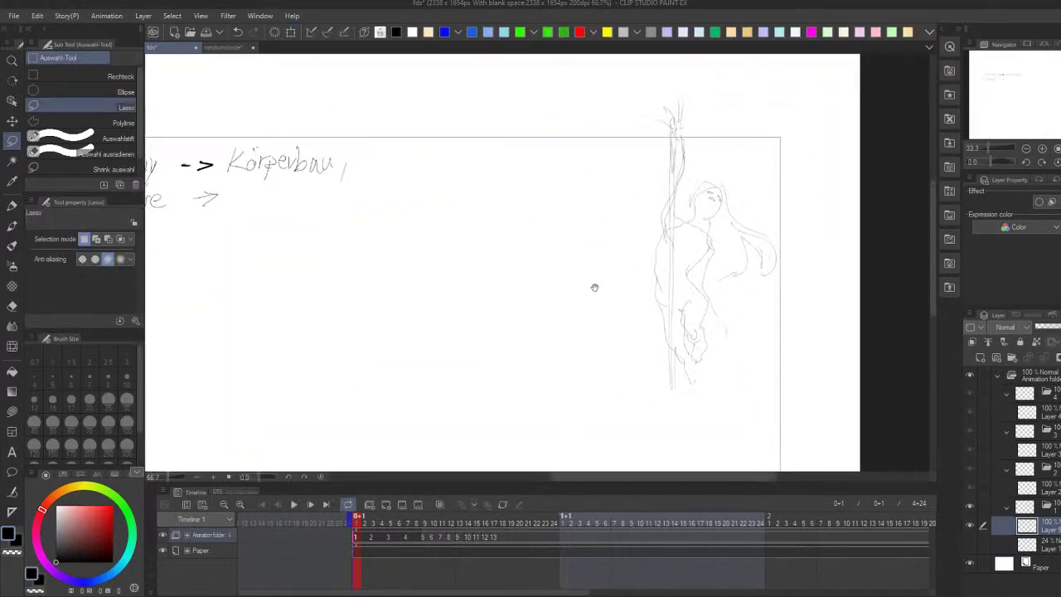
pyautogui.press('p')
pyautogui.press('b')
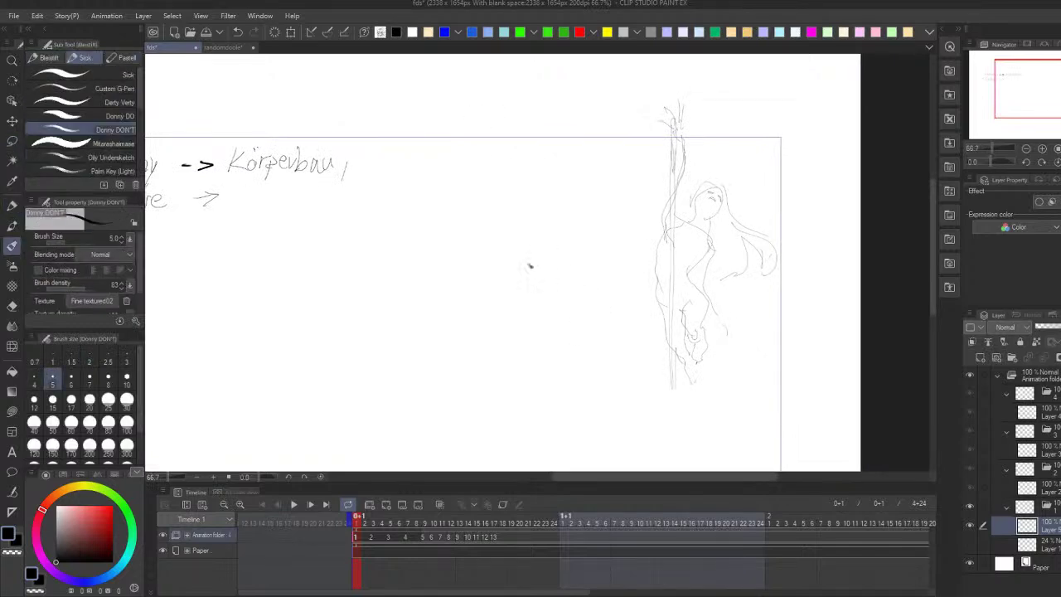
pyautogui.moveTo(393, 171); pyautogui.dragTo(547, 351)
pyautogui.hotkey('ctrl', 'z')
pyautogui.moveTo(405, 201)
pyautogui.mouseDown()
pyautogui.moveTo(373, 282)
pyautogui.moveTo(468, 354)
pyautogui.mouseUp()
pyautogui.hotkey('ctrl', 'z')
pyautogui.moveTo(375, 406); pyautogui.dragTo(531, 346)
pyautogui.moveTo(398, 154); pyautogui.dragTo(539, 279)
pyautogui.hotkey('ctrl', 'z')
pyautogui.moveTo(425, 180); pyautogui.dragTo(539, 308)
pyautogui.scroll(-1, 588, 304)
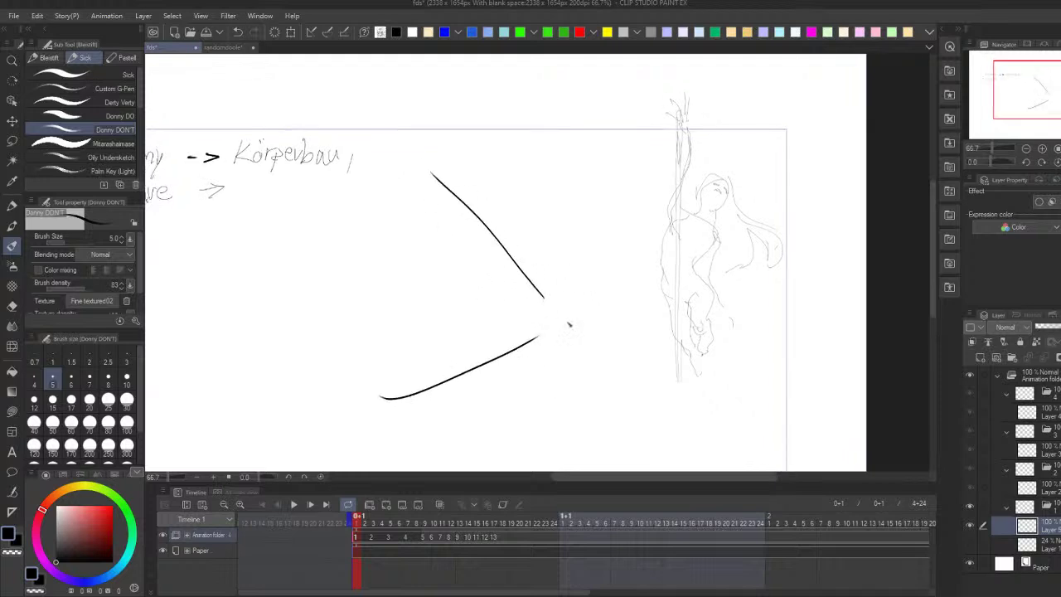
# Step: Draw a small round head at the lower end of the diagonal line and the opposite side of the torso
pyautogui.moveTo(551, 266); pyautogui.dragTo(574, 253)
pyautogui.moveTo(560, 248)
pyautogui.mouseDown()
pyautogui.moveTo(577, 223)
pyautogui.moveTo(558, 304)
pyautogui.mouseUp()
pyautogui.scroll(1, 464, 249)
pyautogui.moveTo(516, 209); pyautogui.dragTo(558, 311)
pyautogui.hotkey('ctrl', 'z')
pyautogui.hotkey('ctrl', 'z')
pyautogui.moveTo(535, 232); pyautogui.dragTo(547, 294)
pyautogui.moveTo(531, 230)
pyautogui.mouseDown()
pyautogui.moveTo(535, 245)
pyautogui.moveTo(531, 237)
pyautogui.mouseUp()
# Step: Draw two long limbs spreading outward from the upper end of the inverted figure's torso
pyautogui.moveTo(527, 186)
pyautogui.mouseDown()
pyautogui.moveTo(548, 132)
pyautogui.moveTo(518, 129)
pyautogui.moveTo(508, 160)
pyautogui.moveTo(455, 118)
pyautogui.moveTo(569, 119)
pyautogui.moveTo(594, 91)
pyautogui.mouseUp()
pyautogui.hotkey('ctrl', 'z')
pyautogui.hotkey('ctrl', 'z')
pyautogui.hotkey('ctrl', 'z')
pyautogui.moveTo(594, 91)
pyautogui.mouseDown()
pyautogui.moveTo(586, 122)
pyautogui.moveTo(551, 159)
pyautogui.mouseUp()
pyautogui.moveTo(549, 174); pyautogui.dragTo(520, 203)
pyautogui.moveTo(507, 145)
pyautogui.mouseDown()
pyautogui.moveTo(398, 100)
pyautogui.moveTo(359, 98)
pyautogui.mouseUp()
pyautogui.moveTo(343, 109); pyautogui.dragTo(435, 174)
# Step: Add an arm line along the inverted figure's torso and small hand shapes around the head, undoing faulty strokes
pyautogui.moveTo(583, 300); pyautogui.dragTo(584, 296)
pyautogui.moveTo(489, 246)
pyautogui.mouseDown()
pyautogui.moveTo(536, 295)
pyautogui.moveTo(569, 292)
pyautogui.mouseUp()
pyautogui.moveTo(579, 284)
pyautogui.mouseDown()
pyautogui.moveTo(564, 328)
pyautogui.moveTo(581, 301)
pyautogui.moveTo(573, 314)
pyautogui.moveTo(548, 305)
pyautogui.moveTo(578, 309)
pyautogui.moveTo(554, 314)
pyautogui.moveTo(568, 321)
pyautogui.moveTo(553, 316)
pyautogui.moveTo(575, 322)
pyautogui.moveTo(550, 326)
pyautogui.moveTo(567, 348)
pyautogui.mouseUp()
pyautogui.hotkey('ctrl', 'z')
pyautogui.hotkey('ctrl', 'z')
pyautogui.hotkey('ctrl', 'z')
pyautogui.hotkey('ctrl', 'z')
pyautogui.hotkey('ctrl', 'z')
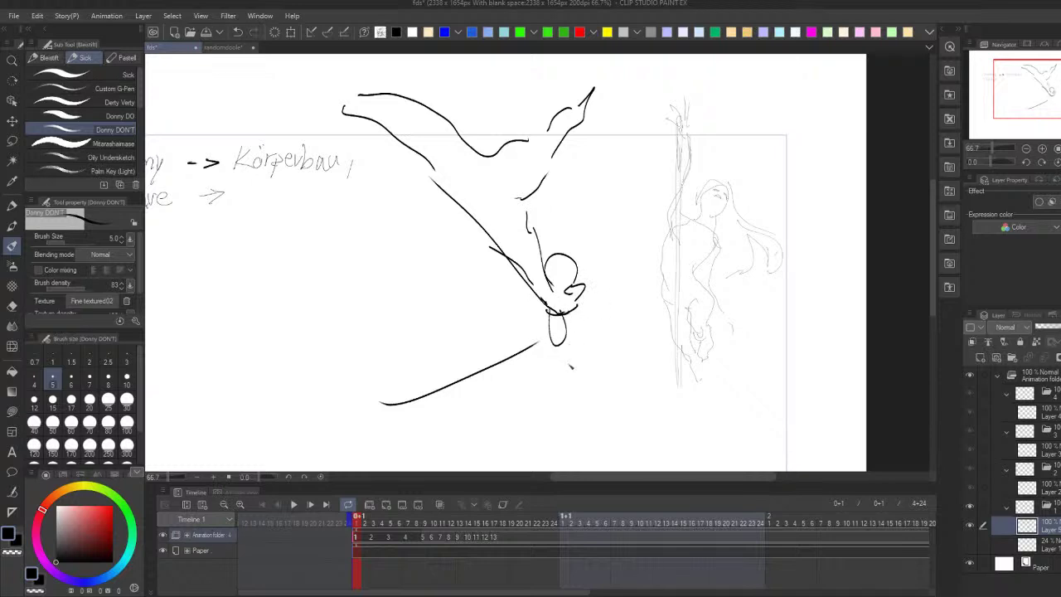
# Step: Rework the inverted figure's hand and head strokes and add second lines along the body and ground diagonals
pyautogui.hotkey('ctrl', 'z')
pyautogui.hotkey('ctrl', 'z')
pyautogui.moveTo(581, 302)
pyautogui.mouseDown()
pyautogui.moveTo(550, 329)
pyautogui.moveTo(545, 315)
pyautogui.moveTo(567, 331)
pyautogui.moveTo(562, 312)
pyautogui.moveTo(551, 313)
pyautogui.moveTo(581, 350)
pyautogui.moveTo(612, 287)
pyautogui.mouseUp()
pyautogui.hotkey('ctrl', 'z')
pyautogui.hotkey('ctrl', 'z')
pyautogui.moveTo(546, 282); pyautogui.dragTo(584, 264)
pyautogui.moveTo(566, 268)
pyautogui.mouseDown()
pyautogui.moveTo(590, 262)
pyautogui.moveTo(611, 283)
pyautogui.mouseUp()
pyautogui.moveTo(363, 139); pyautogui.dragTo(496, 264)
pyautogui.moveTo(370, 415); pyautogui.dragTo(499, 362)
# Step: Draw a rounded building block behind the inverted figure, divided by vertical and horizontal grid lines
pyautogui.moveTo(465, 367)
pyautogui.mouseDown()
pyautogui.moveTo(465, 380)
pyautogui.moveTo(648, 422)
pyautogui.mouseUp()
pyautogui.moveTo(539, 220); pyautogui.dragTo(653, 408)
pyautogui.scroll(-1, 655, 432)
pyautogui.moveTo(621, 206); pyautogui.dragTo(615, 437)
pyautogui.moveTo(584, 202); pyautogui.dragTo(581, 396)
pyautogui.moveTo(460, 378); pyautogui.dragTo(690, 372)
pyautogui.moveTo(573, 313); pyautogui.dragTo(676, 323)
pyautogui.moveTo(544, 235); pyautogui.dragTo(673, 238)
# Step: Try to draw a small figure with a round head standing on top of the building block
pyautogui.scroll(1, 639, 137)
pyautogui.moveTo(589, 160); pyautogui.dragTo(588, 163)
pyautogui.moveTo(604, 199)
pyautogui.mouseDown()
pyautogui.moveTo(612, 219)
pyautogui.moveTo(593, 228)
pyautogui.moveTo(609, 229)
pyautogui.moveTo(573, 243)
pyautogui.moveTo(599, 214)
pyautogui.moveTo(597, 224)
pyautogui.moveTo(615, 227)
pyautogui.mouseUp()
pyautogui.hotkey('ctrl', 'z')
pyautogui.hotkey('ctrl', 'z')
pyautogui.hotkey('ctrl', 'z')
pyautogui.hotkey('ctrl', 'z')
pyautogui.hotkey('ctrl', 'z')
pyautogui.hotkey('ctrl', 'z')
pyautogui.hotkey('ctrl', 'z')
pyautogui.hotkey('ctrl', 'z')
pyautogui.moveTo(591, 194)
pyautogui.mouseDown()
pyautogui.moveTo(628, 197)
pyautogui.moveTo(624, 207)
pyautogui.moveTo(623, 179)
pyautogui.moveTo(624, 214)
pyautogui.moveTo(627, 194)
pyautogui.moveTo(586, 202)
pyautogui.moveTo(630, 204)
pyautogui.moveTo(618, 231)
pyautogui.moveTo(623, 244)
pyautogui.moveTo(631, 234)
pyautogui.moveTo(622, 237)
pyautogui.mouseUp()
pyautogui.hotkey('ctrl', 'z')
pyautogui.hotkey('ctrl', 'z')
pyautogui.hotkey('ctrl', 'z')
pyautogui.hotkey('ctrl', 'z')
pyautogui.hotkey('ctrl', 'z')
pyautogui.hotkey('ctrl', 'z')
pyautogui.hotkey('ctrl', 'z')
# Step: Add short detail marks around the inverted figure's head and the top of the building block
pyautogui.moveTo(572, 264); pyautogui.dragTo(628, 249)
pyautogui.moveTo(600, 291); pyautogui.dragTo(605, 284)
pyautogui.moveTo(661, 210); pyautogui.dragTo(626, 241)
pyautogui.hotkey('ctrl', 'z')
pyautogui.moveTo(746, 245); pyautogui.dragTo(733, 209)
# Step: Outline the inverted figure's shorter leg and pointed foot with additional contour strokes
pyautogui.moveTo(514, 217); pyautogui.dragTo(567, 119)
pyautogui.moveTo(514, 145)
pyautogui.mouseDown()
pyautogui.moveTo(569, 83)
pyautogui.moveTo(596, 71)
pyautogui.mouseUp()
pyautogui.moveTo(596, 71); pyautogui.dragTo(567, 132)
pyautogui.moveTo(632, 240); pyautogui.dragTo(637, 241)
# Step: Draw curved sweeping lines between the figure's long body diagonal and the slanted ground line
pyautogui.moveTo(467, 214); pyautogui.dragTo(398, 377)
pyautogui.moveTo(433, 192)
pyautogui.mouseDown()
pyautogui.moveTo(381, 380)
pyautogui.moveTo(358, 388)
pyautogui.mouseUp()
pyautogui.moveTo(485, 270); pyautogui.dragTo(472, 365)
pyautogui.moveTo(466, 347)
pyautogui.mouseDown()
pyautogui.moveTo(455, 367)
pyautogui.moveTo(557, 308)
pyautogui.mouseUp()
pyautogui.moveTo(770, 340); pyautogui.dragTo(765, 336)
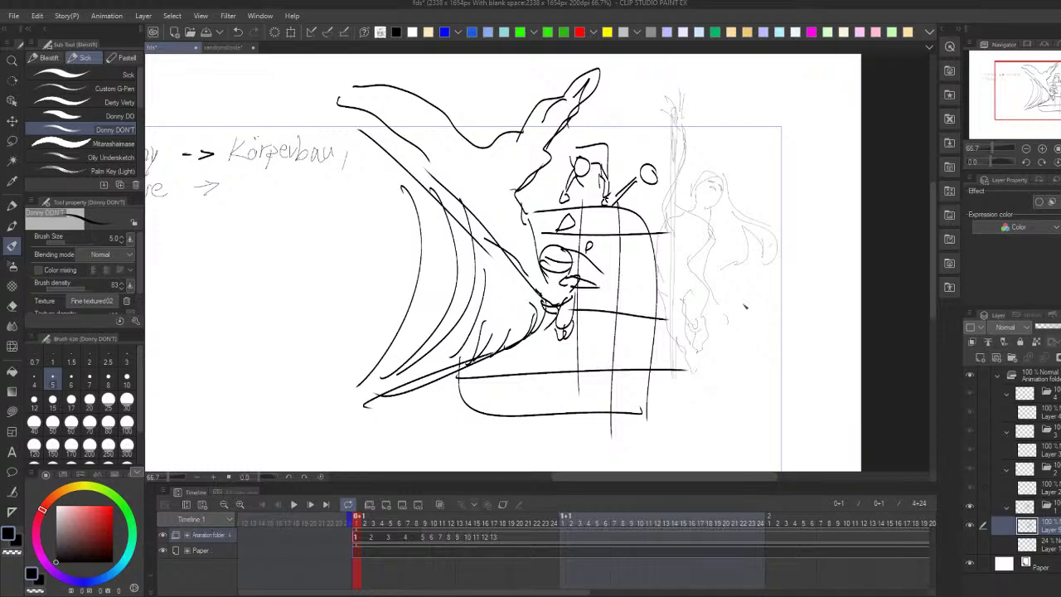
# Step: Handwrite "Thumbnail," after the arrow of the Gesture note
pyautogui.scroll(-1, 758, 323)
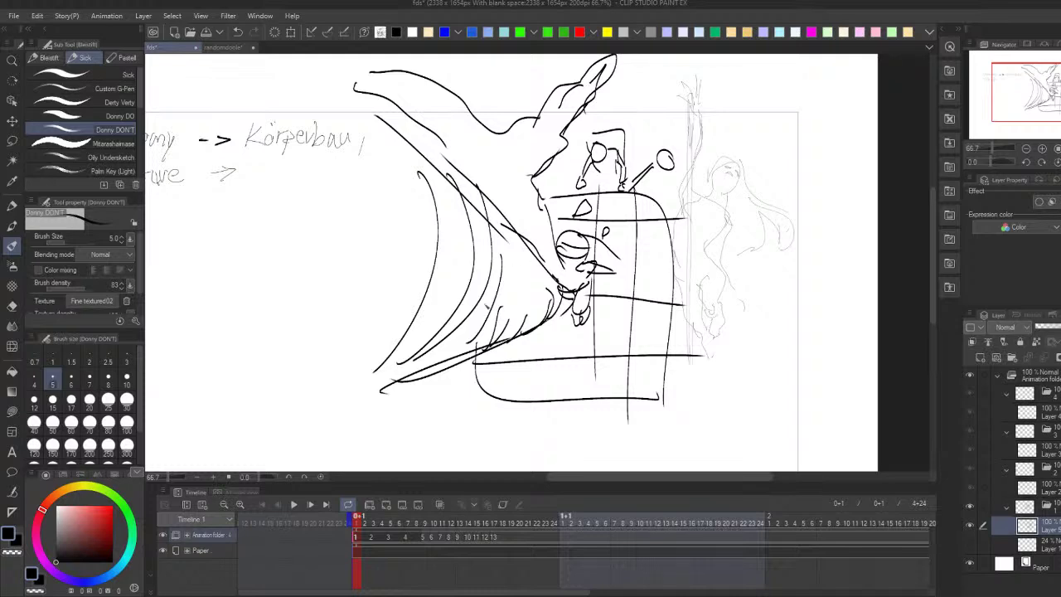
pyautogui.moveTo(599, 282); pyautogui.dragTo(637, 302)
pyautogui.moveTo(479, 278); pyautogui.dragTo(661, 298)
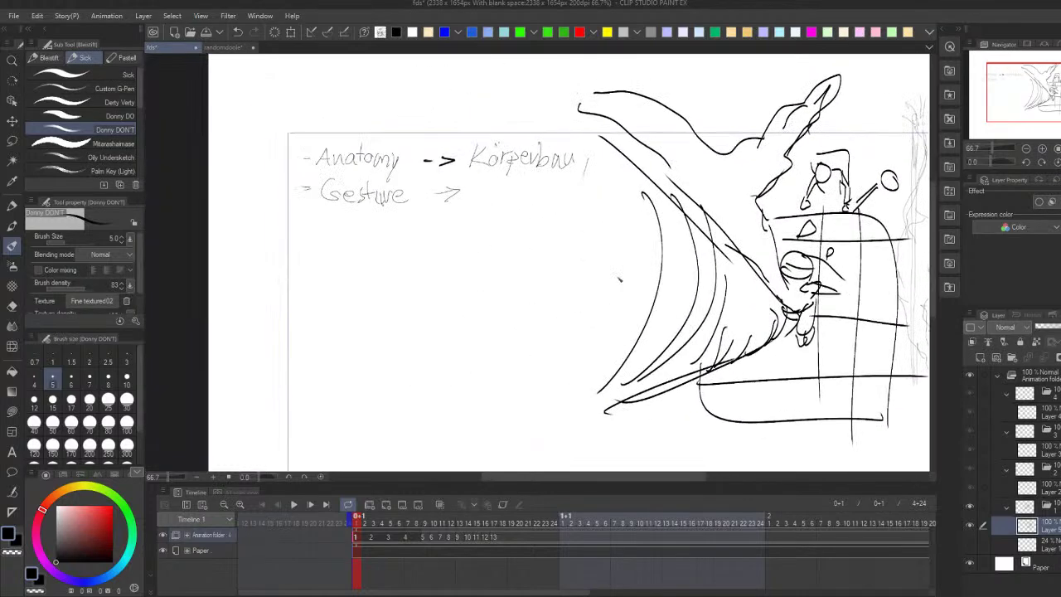
pyautogui.moveTo(471, 184); pyautogui.dragTo(491, 181)
pyautogui.moveTo(480, 183)
pyautogui.mouseDown()
pyautogui.moveTo(479, 201)
pyautogui.moveTo(547, 202)
pyautogui.mouseUp()
pyautogui.moveTo(549, 202)
pyautogui.mouseDown()
pyautogui.moveTo(556, 192)
pyautogui.moveTo(575, 201)
pyautogui.mouseUp()
pyautogui.scroll(-2, 648, 340)
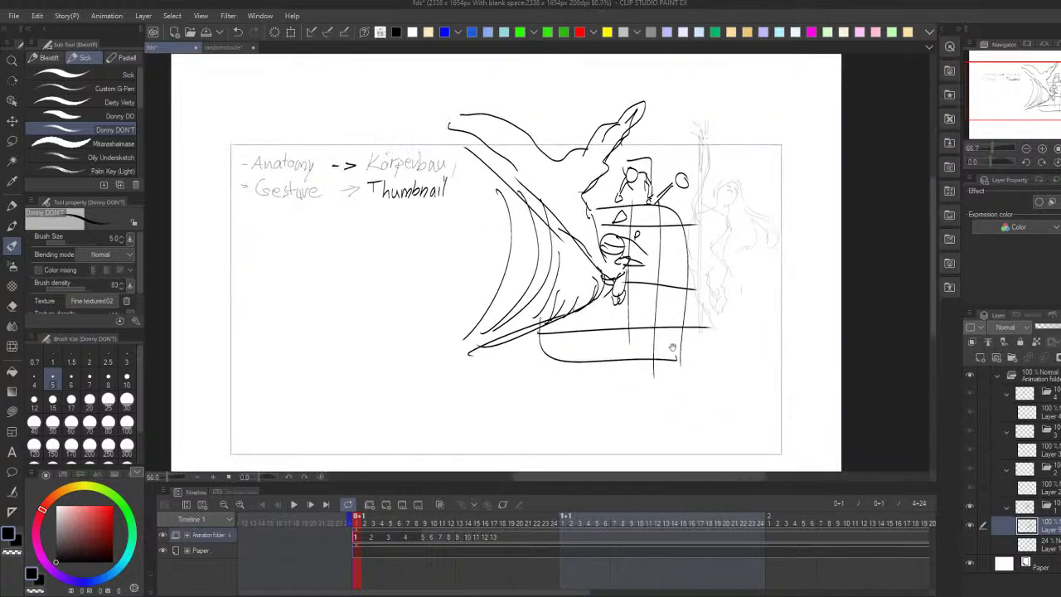
pyautogui.moveTo(647, 340); pyautogui.dragTo(635, 340)
pyautogui.moveTo(440, 193); pyautogui.dragTo(428, 203)
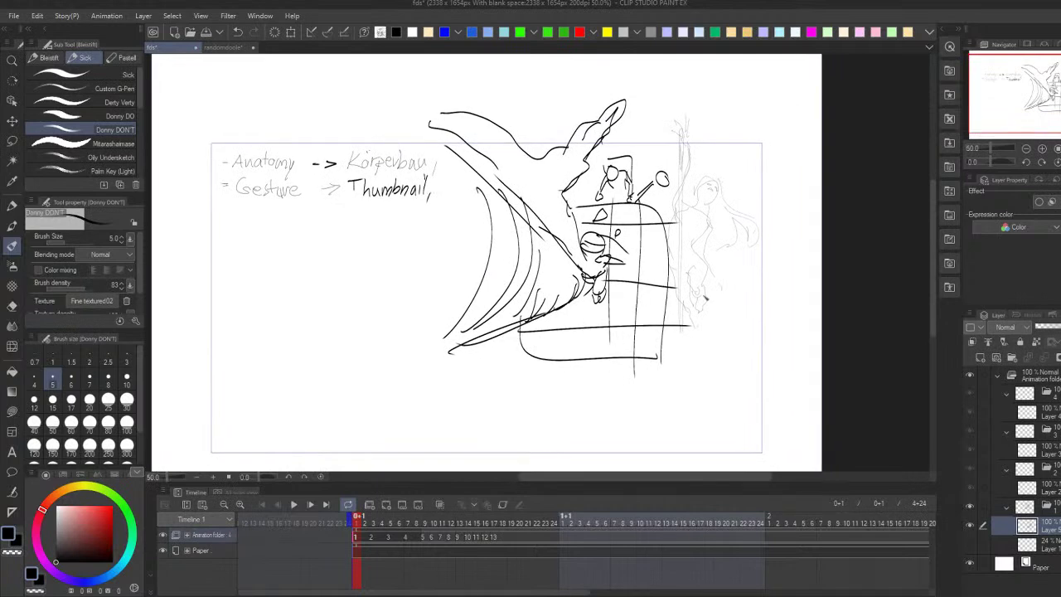
# Step: Lasso both figure sketches, scale them down and move them away from the notes
pyautogui.press('m')
pyautogui.moveTo(590, 430)
pyautogui.mouseDown()
pyautogui.moveTo(829, 212)
pyautogui.moveTo(418, 121)
pyautogui.moveTo(406, 433)
pyautogui.moveTo(383, 431)
pyautogui.mouseUp()
pyautogui.moveTo(719, 385); pyautogui.dragTo(711, 349)
pyautogui.hotkey('ctrl', 't')
pyautogui.moveTo(438, 345); pyautogui.dragTo(704, 332)
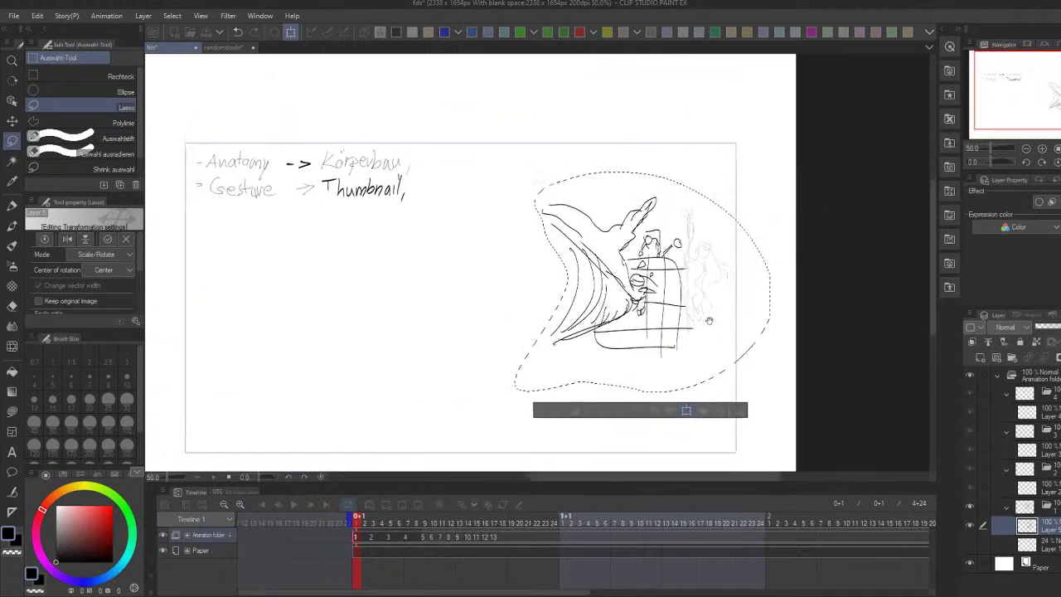
pyautogui.click(644, 414)
# Step: With the Donny DON'T brush, handwrite "Storyboard" after "Thumbnail," in the Gesture note
pyautogui.press('b')
pyautogui.moveTo(454, 217)
pyautogui.mouseDown()
pyautogui.moveTo(466, 234)
pyautogui.moveTo(467, 217)
pyautogui.moveTo(433, 212)
pyautogui.mouseUp()
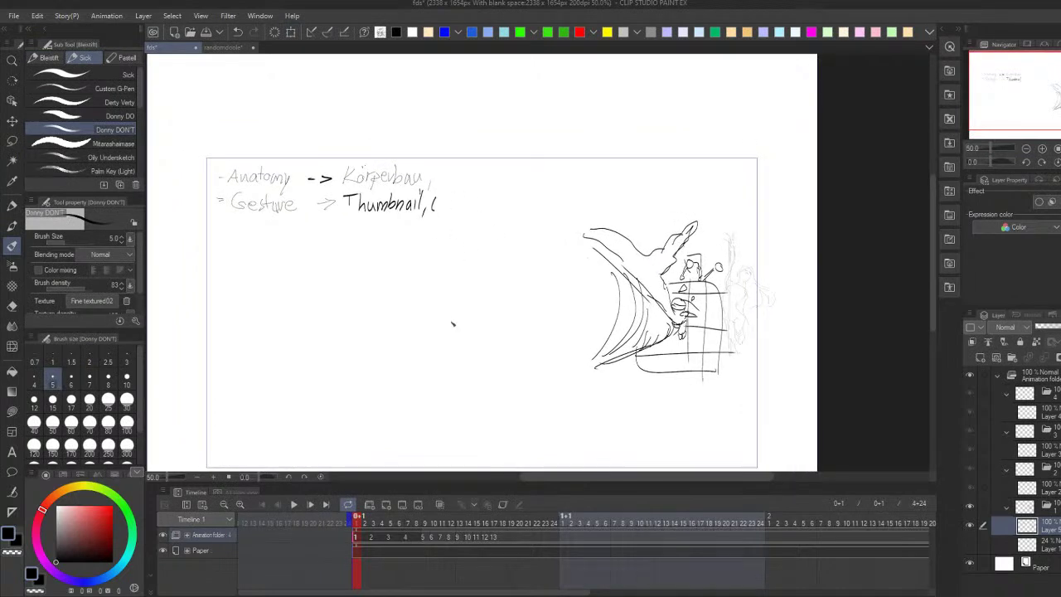
pyautogui.hotkey('ctrl', 'z')
pyautogui.moveTo(439, 205); pyautogui.dragTo(433, 212)
pyautogui.moveTo(434, 212); pyautogui.dragTo(445, 212)
pyautogui.moveTo(440, 204)
pyautogui.mouseDown()
pyautogui.moveTo(471, 202)
pyautogui.moveTo(461, 229)
pyautogui.mouseUp()
pyautogui.moveTo(474, 193); pyautogui.dragTo(510, 217)
# Step: Handwrite "Testanimationen" after "Storyboard," to complete the Gesture note
pyautogui.moveTo(535, 183)
pyautogui.mouseDown()
pyautogui.moveTo(524, 210)
pyautogui.moveTo(536, 190)
pyautogui.mouseUp()
pyautogui.hotkey('ctrl', 'z')
pyautogui.moveTo(534, 206); pyautogui.dragTo(551, 209)
pyautogui.moveTo(549, 201); pyautogui.dragTo(590, 204)
pyautogui.moveTo(591, 196)
pyautogui.mouseDown()
pyautogui.moveTo(595, 209)
pyautogui.moveTo(627, 203)
pyautogui.mouseUp()
pyautogui.moveTo(630, 193); pyautogui.dragTo(654, 198)
pyautogui.moveTo(749, 343); pyautogui.dragTo(728, 335)
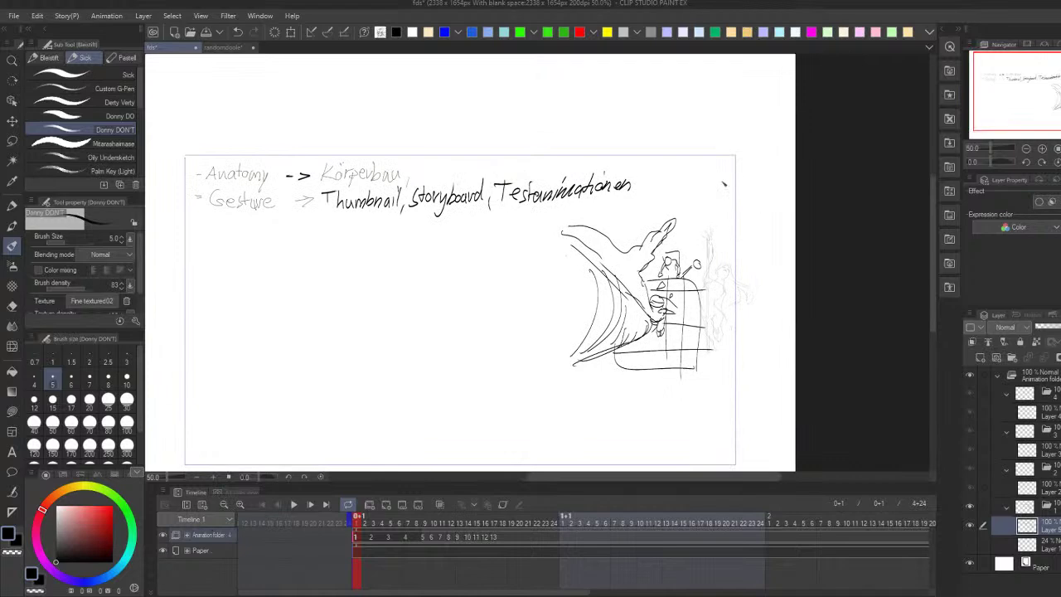
pyautogui.moveTo(390, 273); pyautogui.dragTo(443, 267)
pyautogui.moveTo(258, 174); pyautogui.dragTo(333, 203)
pyautogui.hotkey('ctrl', 'z')
pyautogui.hotkey('ctrl', 'z')
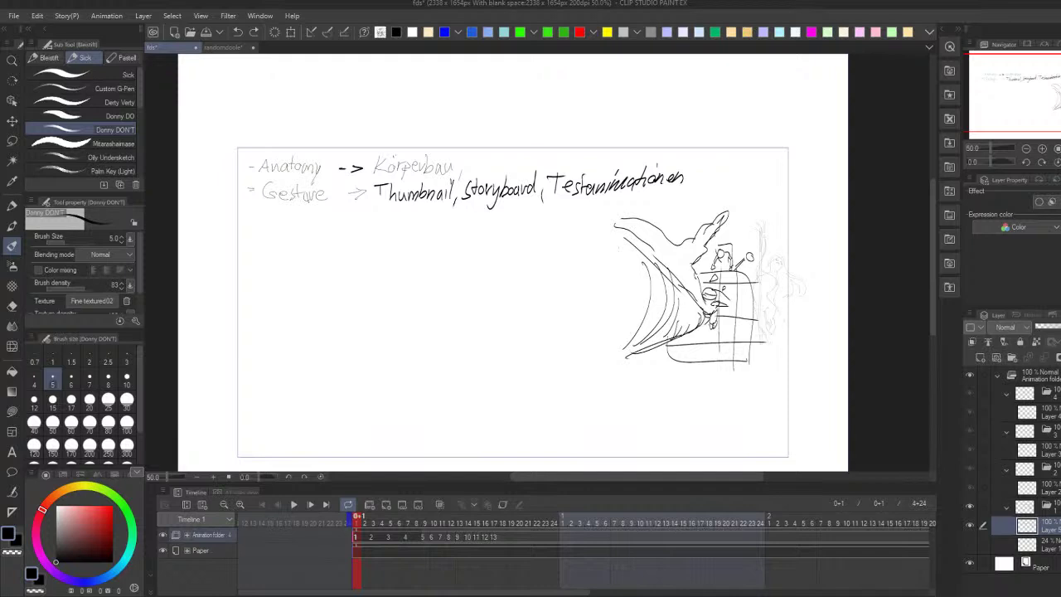
# Step: Lasso and delete the figure sketches and their leftover strokes beside the frame, leaving only the notes
pyautogui.moveTo(726, 382)
pyautogui.mouseDown()
pyautogui.moveTo(859, 261)
pyautogui.moveTo(726, 160)
pyautogui.moveTo(547, 229)
pyautogui.moveTo(609, 380)
pyautogui.mouseUp()
pyautogui.press('m')
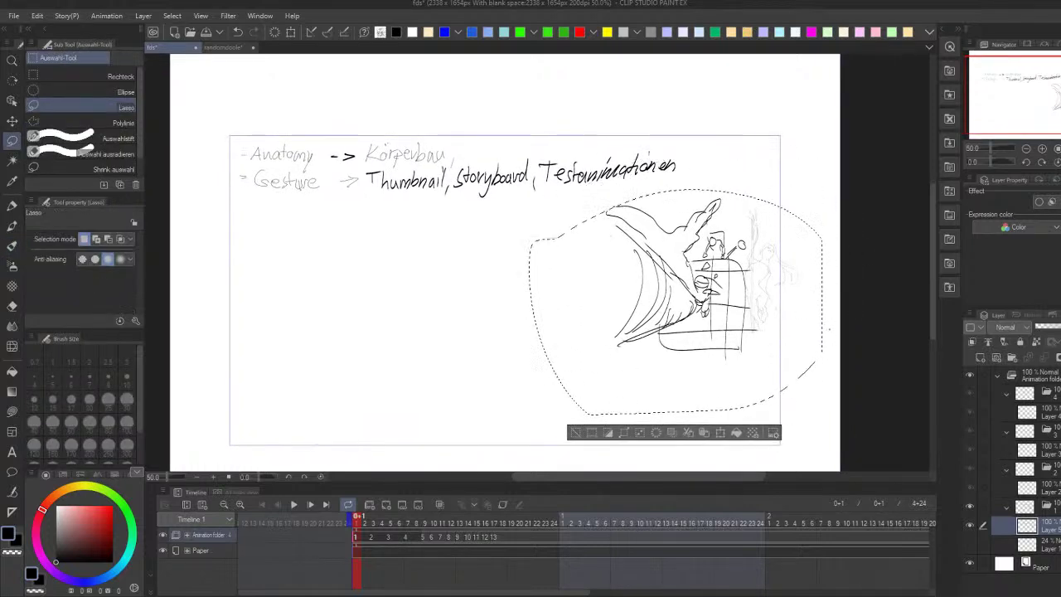
pyautogui.click(826, 345)
pyautogui.moveTo(802, 220)
pyautogui.mouseDown()
pyautogui.moveTo(703, 176)
pyautogui.moveTo(587, 371)
pyautogui.moveTo(729, 410)
pyautogui.mouseUp()
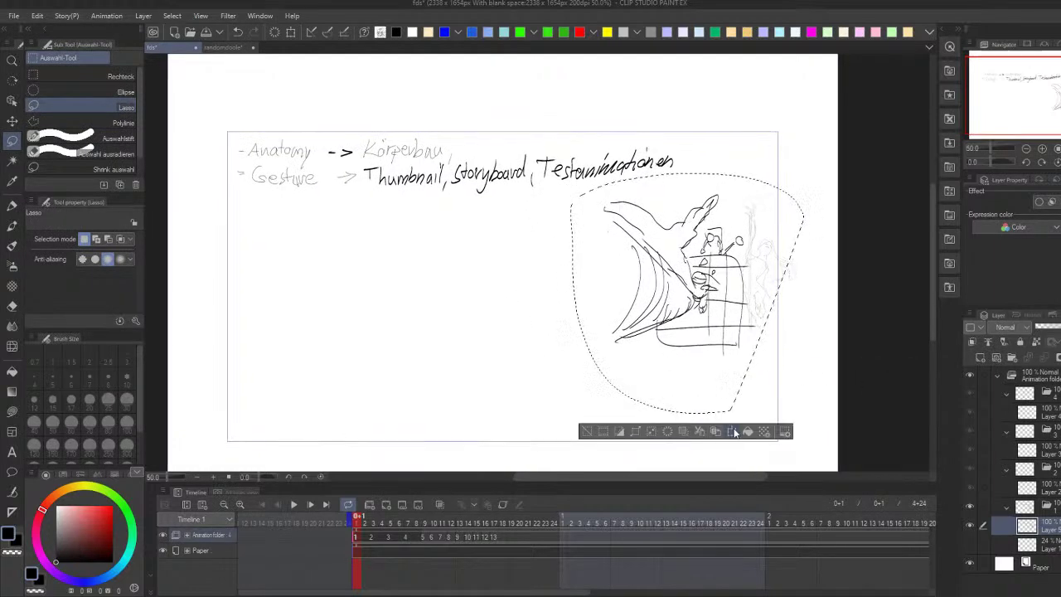
pyautogui.click(669, 432)
pyautogui.hotkey('ctrl', 'd')
pyautogui.moveTo(798, 289); pyautogui.dragTo(795, 291)
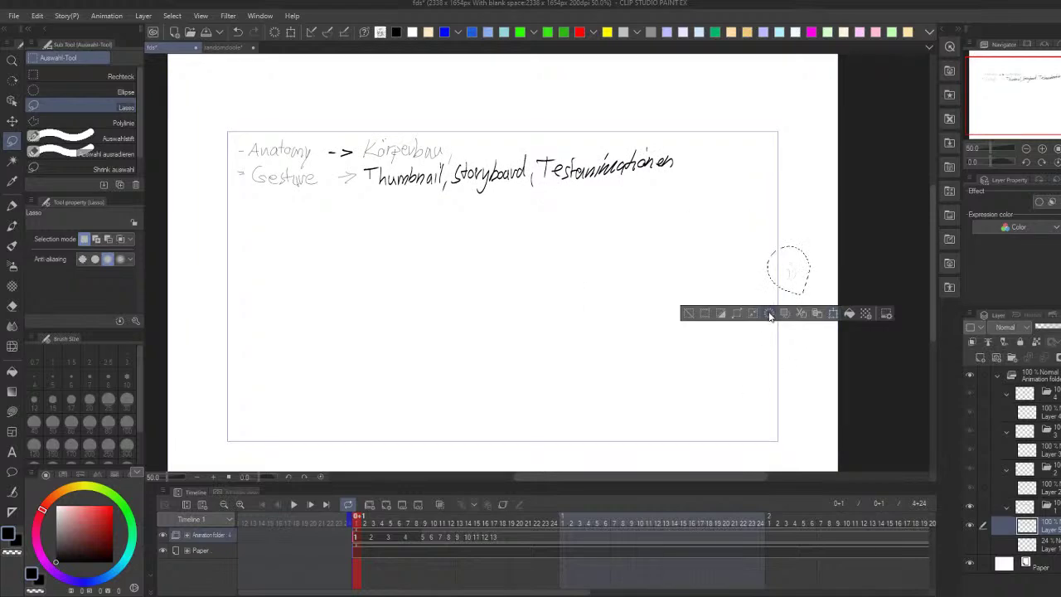
pyautogui.hotkey('ctrl', 'd')
# Step: With the somenewbrushs marker at size 2, handwrite the heading "YOUTUBE" in the blank margin above the frame
pyautogui.hscroll(-3, 685, 379)
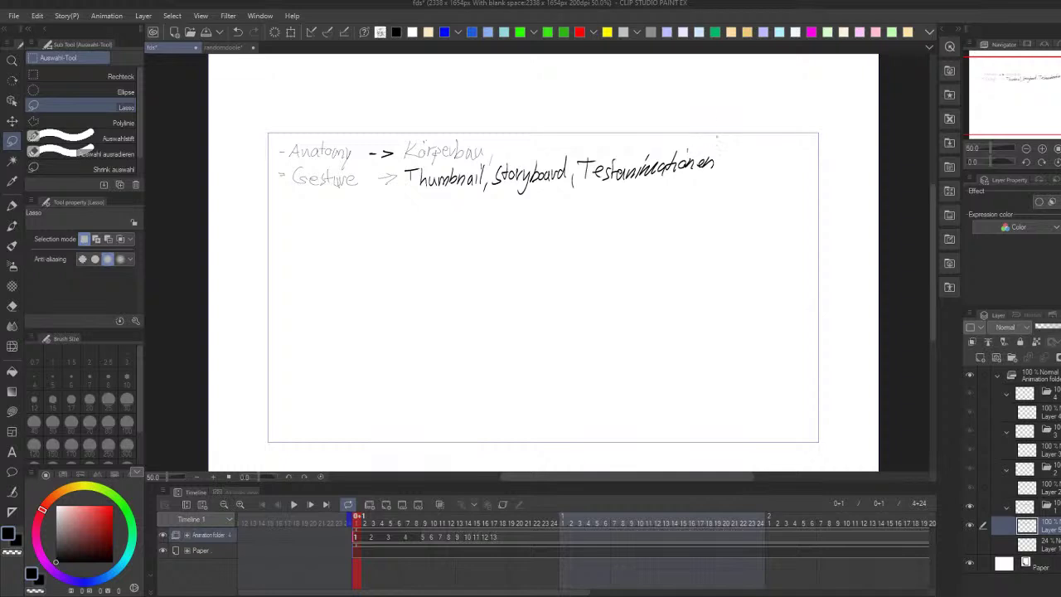
pyautogui.moveTo(712, 125); pyautogui.dragTo(701, 185)
pyautogui.press('p')
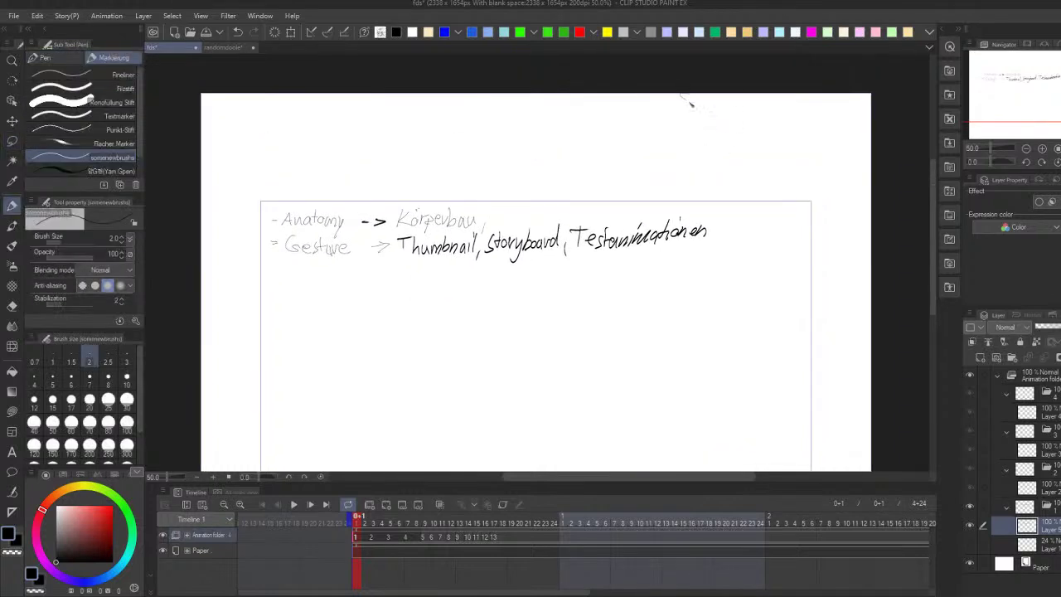
pyautogui.moveTo(693, 103)
pyautogui.mouseDown()
pyautogui.moveTo(684, 119)
pyautogui.moveTo(724, 117)
pyautogui.mouseUp()
pyautogui.hotkey('ctrl', 'z')
pyautogui.hotkey('ctrl', 'z')
pyautogui.hotkey('ctrl', 'z')
pyautogui.hotkey('ctrl', 'z')
pyautogui.hotkey('ctrl', 'z')
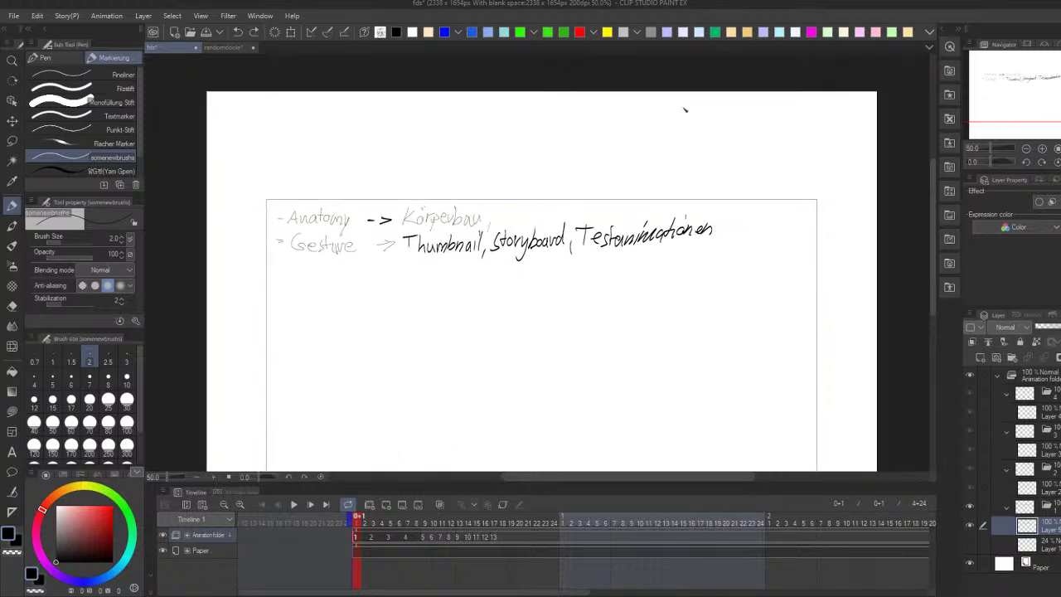
pyautogui.moveTo(681, 101); pyautogui.dragTo(687, 112)
pyautogui.moveTo(690, 100)
pyautogui.mouseDown()
pyautogui.moveTo(684, 124)
pyautogui.moveTo(699, 104)
pyautogui.moveTo(722, 115)
pyautogui.moveTo(749, 107)
pyautogui.moveTo(750, 118)
pyautogui.moveTo(763, 107)
pyautogui.mouseUp()
# Step: Handwrite "KIM JUNG GI" and "PROKO" as bulleted entries below the YOUTUBE heading
pyautogui.moveTo(669, 131); pyautogui.dragTo(669, 149)
pyautogui.moveTo(677, 131); pyautogui.dragTo(671, 141)
pyautogui.moveTo(672, 141); pyautogui.dragTo(679, 149)
pyautogui.moveTo(682, 131)
pyautogui.mouseDown()
pyautogui.moveTo(682, 147)
pyautogui.moveTo(723, 151)
pyautogui.moveTo(768, 129)
pyautogui.moveTo(774, 140)
pyautogui.moveTo(802, 133)
pyautogui.moveTo(822, 150)
pyautogui.mouseUp()
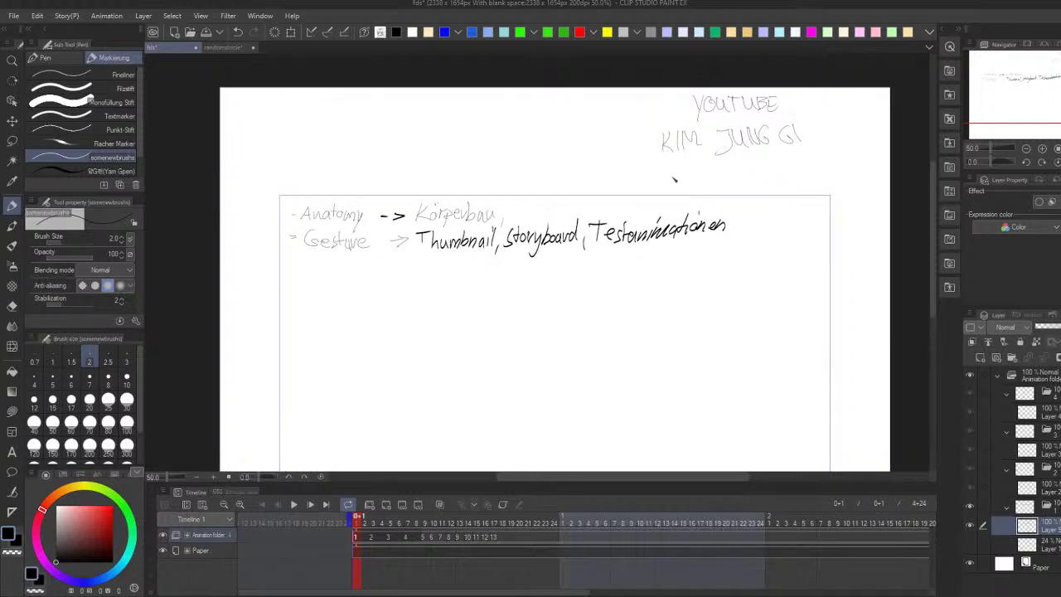
pyautogui.moveTo(665, 177)
pyautogui.mouseDown()
pyautogui.moveTo(693, 165)
pyautogui.moveTo(701, 177)
pyautogui.moveTo(711, 164)
pyautogui.moveTo(738, 173)
pyautogui.moveTo(744, 162)
pyautogui.mouseUp()
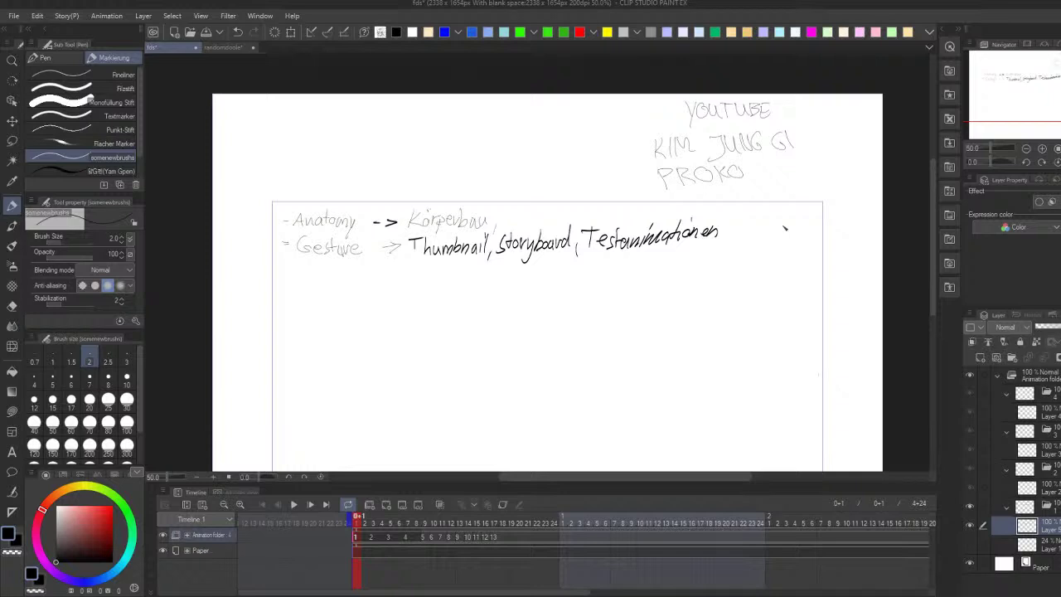
pyautogui.click(647, 176)
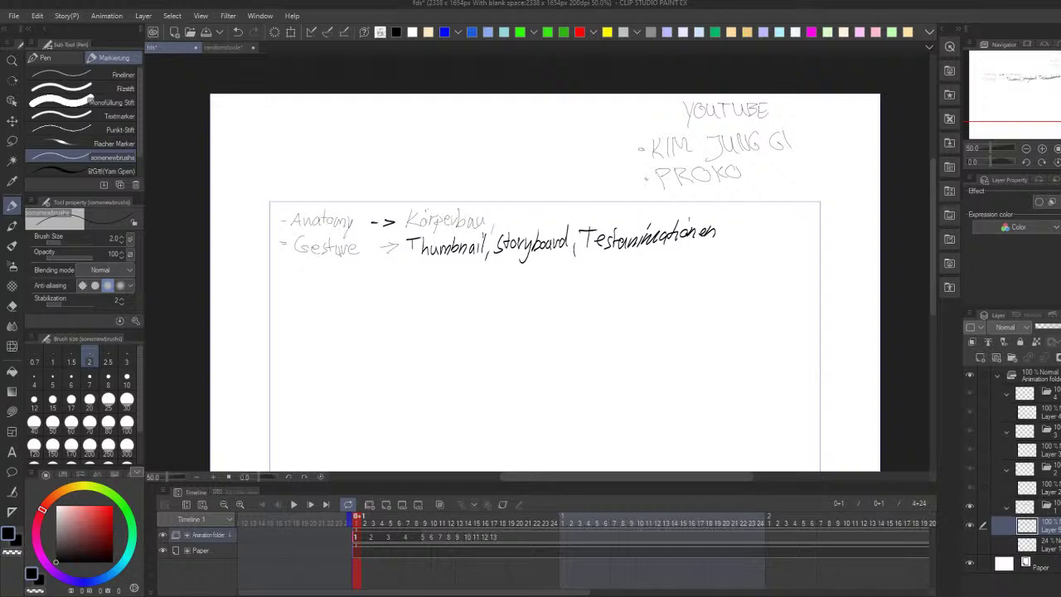
# Step: Handwrite a third note line "-> Konstruktion ->" below the Gesture note
pyautogui.moveTo(287, 274); pyautogui.dragTo(296, 280)
pyautogui.moveTo(310, 266); pyautogui.dragTo(311, 286)
pyautogui.moveTo(320, 266)
pyautogui.mouseDown()
pyautogui.moveTo(320, 287)
pyautogui.moveTo(349, 284)
pyautogui.mouseUp()
pyautogui.moveTo(364, 273); pyautogui.dragTo(362, 284)
pyautogui.moveTo(406, 274); pyautogui.dragTo(412, 284)
pyautogui.moveTo(414, 271); pyautogui.dragTo(421, 284)
pyautogui.moveTo(424, 278); pyautogui.dragTo(425, 282)
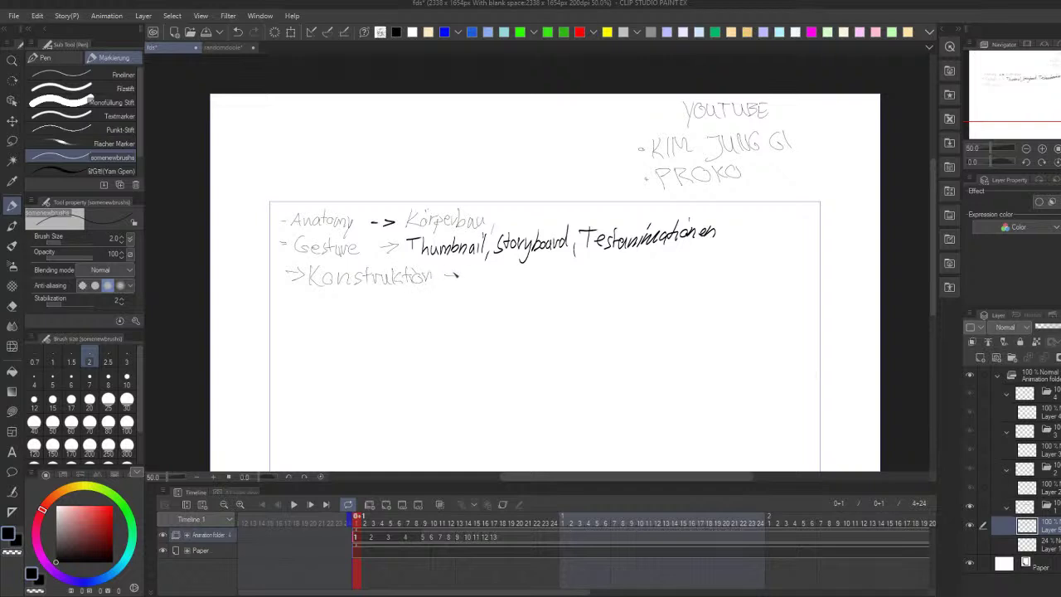
# Step: Draw a block figure's upper body with a square torso, circle shoulders, box arms, neck and triangular head
pyautogui.moveTo(659, 308); pyautogui.dragTo(662, 351)
pyautogui.moveTo(661, 302)
pyautogui.mouseDown()
pyautogui.moveTo(701, 336)
pyautogui.moveTo(672, 353)
pyautogui.moveTo(696, 353)
pyautogui.mouseUp()
pyautogui.moveTo(705, 299); pyautogui.dragTo(726, 365)
pyautogui.moveTo(707, 320); pyautogui.dragTo(718, 361)
pyautogui.moveTo(644, 317); pyautogui.dragTo(631, 368)
pyautogui.moveTo(672, 260)
pyautogui.mouseDown()
pyautogui.moveTo(695, 298)
pyautogui.moveTo(673, 261)
pyautogui.mouseUp()
pyautogui.hotkey('ctrl', 'z')
pyautogui.moveTo(677, 256)
pyautogui.mouseDown()
pyautogui.moveTo(673, 287)
pyautogui.moveTo(702, 282)
pyautogui.mouseUp()
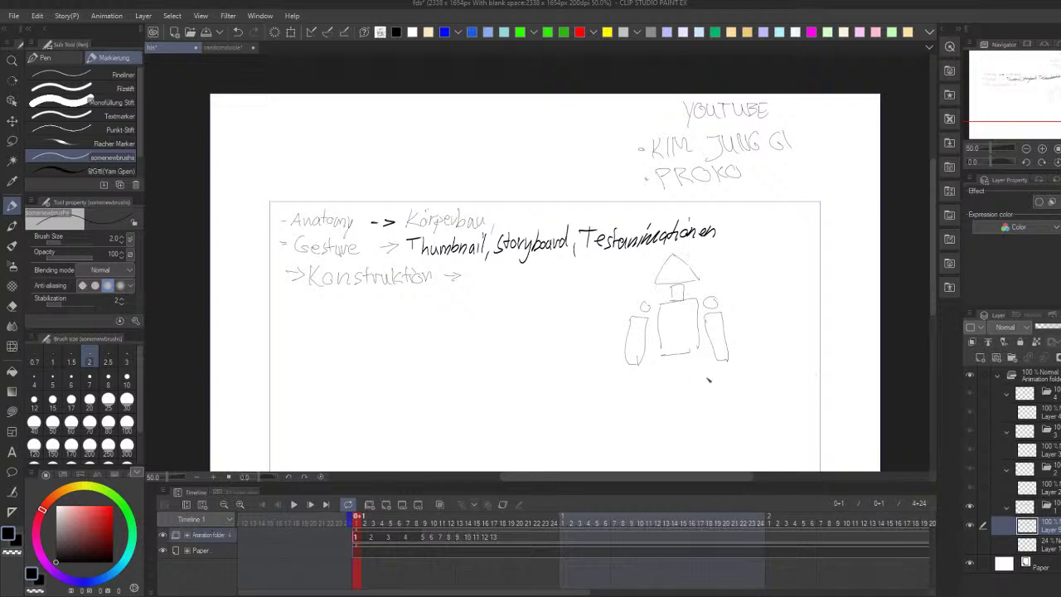
# Step: Add a pelvis block and both legs built from separate box segments below the block figure's torso
pyautogui.moveTo(689, 360)
pyautogui.mouseDown()
pyautogui.moveTo(665, 372)
pyautogui.moveTo(697, 361)
pyautogui.moveTo(661, 425)
pyautogui.mouseUp()
pyautogui.moveTo(673, 381); pyautogui.dragTo(671, 432)
pyautogui.moveTo(687, 382)
pyautogui.mouseDown()
pyautogui.moveTo(689, 418)
pyautogui.moveTo(704, 424)
pyautogui.moveTo(703, 447)
pyautogui.moveTo(671, 457)
pyautogui.mouseUp()
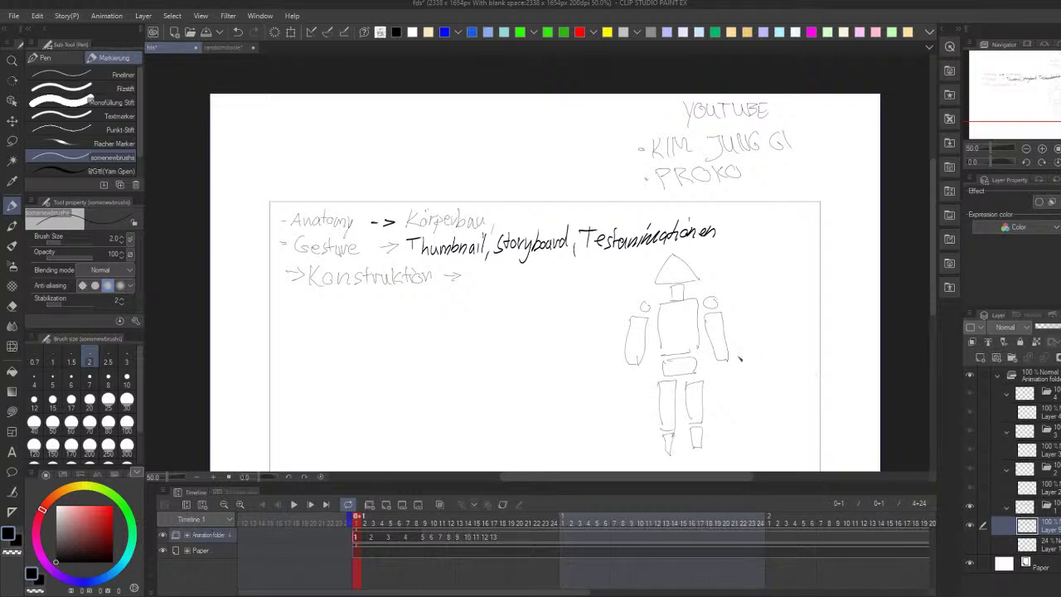
pyautogui.scroll(-2, 726, 356)
pyautogui.moveTo(624, 365); pyautogui.dragTo(630, 436)
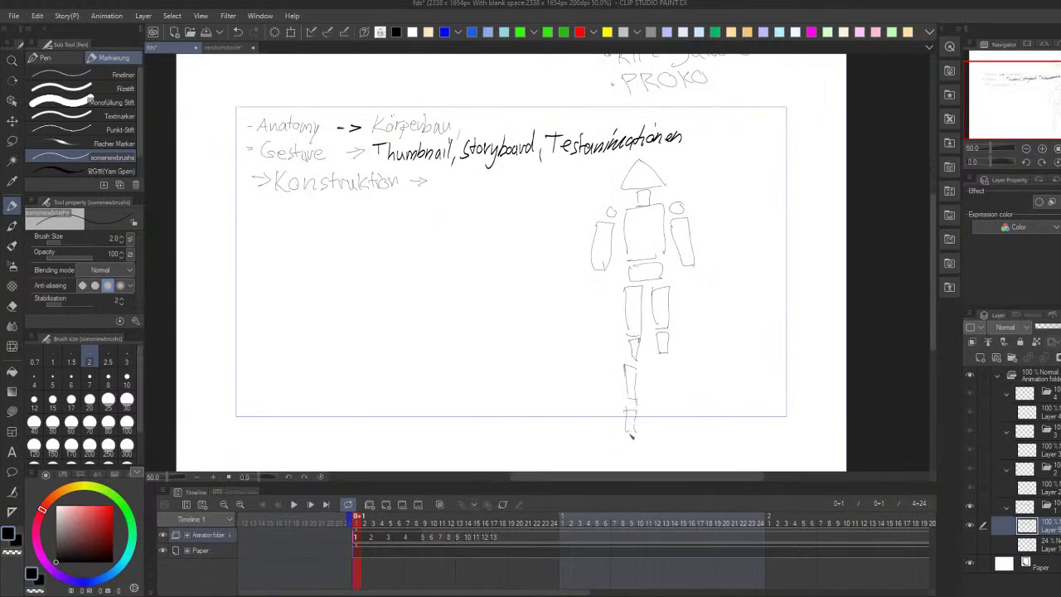
pyautogui.moveTo(655, 365); pyautogui.dragTo(657, 390)
pyautogui.moveTo(667, 365)
pyautogui.mouseDown()
pyautogui.moveTo(671, 392)
pyautogui.moveTo(660, 432)
pyautogui.mouseUp()
pyautogui.moveTo(657, 405); pyautogui.dragTo(670, 413)
# Step: Undo all strokes of the block figure until the area below the notes is empty again
pyautogui.moveTo(656, 149)
pyautogui.mouseDown()
pyautogui.moveTo(569, 296)
pyautogui.moveTo(569, 219)
pyautogui.mouseUp()
pyautogui.hotkey('ctrl', 'z')
pyautogui.hotkey('ctrl', 'z')
pyautogui.hotkey('ctrl', 'z')
pyautogui.hotkey('ctrl', 'z')
pyautogui.hotkey('ctrl', 'z')
pyautogui.hotkey('ctrl', 'z')
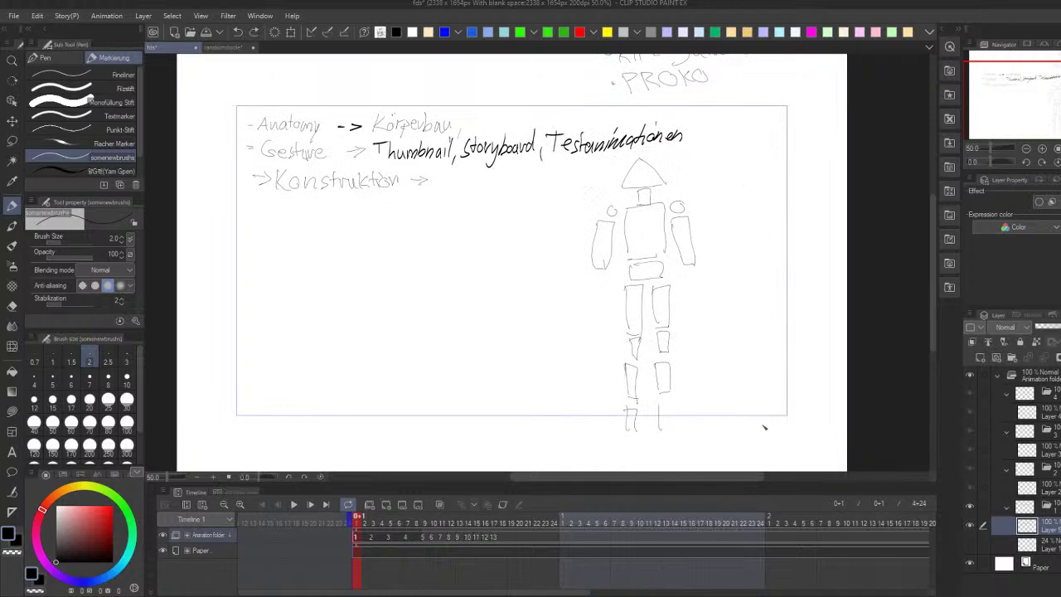
pyautogui.hotkey('ctrl', 'z')
pyautogui.hotkey('ctrl', 'z')
pyautogui.hotkey('ctrl', 'z')
pyautogui.hotkey('ctrl', 'z')
pyautogui.hotkey('ctrl', 'z')
pyautogui.hotkey('ctrl', 'z')
pyautogui.hotkey('ctrl', 'z')
pyautogui.hotkey('ctrl', 'z')
pyautogui.hotkey('ctrl', 'z')
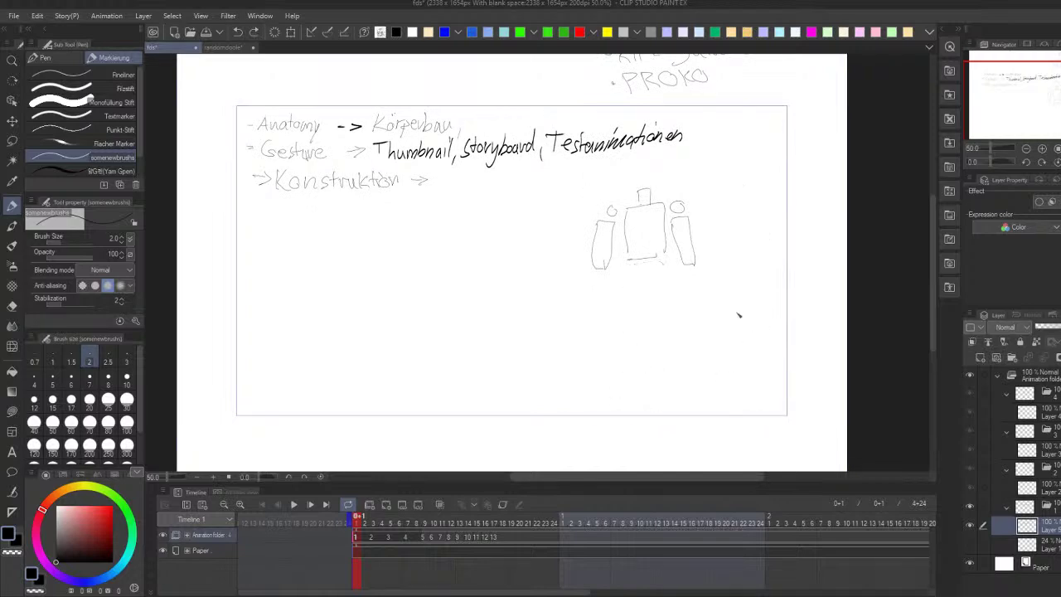
pyautogui.hotkey('ctrl', 'z')
pyautogui.hotkey('ctrl', 'z')
pyautogui.hotkey('ctrl', 'z')
pyautogui.hotkey('ctrl', 'z')
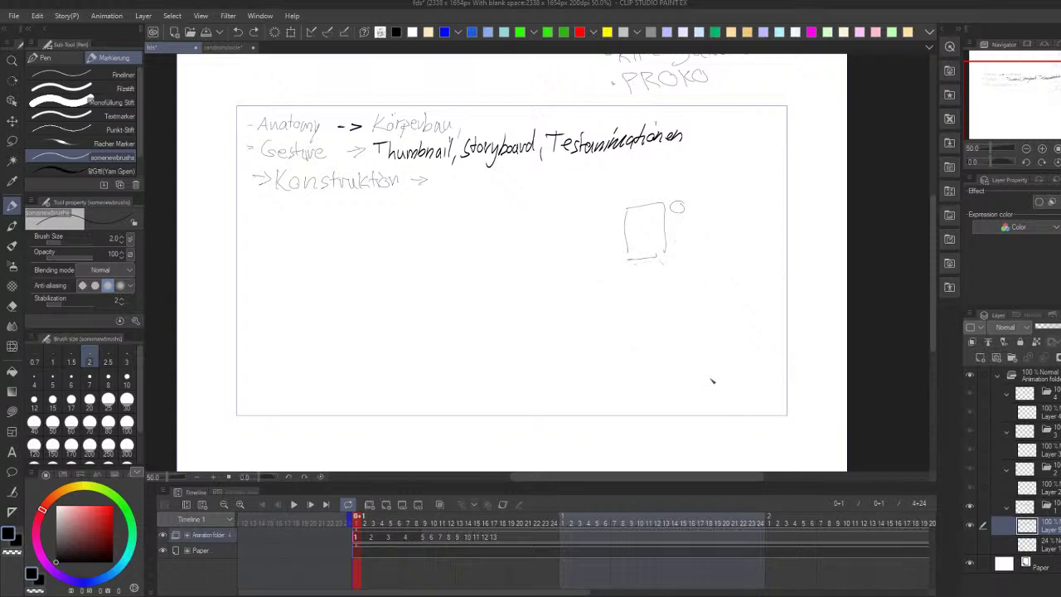
pyautogui.hotkey('ctrl', 'z')
pyautogui.hotkey('ctrl', 'z')
pyautogui.hotkey('ctrl', 'z')
# Step: Draw two joined slanted lines as the lower front edges of a large pyramid-shaped head below the notes
pyautogui.moveTo(510, 316)
pyautogui.mouseDown()
pyautogui.moveTo(628, 244)
pyautogui.moveTo(666, 285)
pyautogui.mouseUp()
pyautogui.hotkey('ctrl', 'z')
pyautogui.hotkey('ctrl', 'z')
pyautogui.moveTo(513, 316)
pyautogui.mouseDown()
pyautogui.moveTo(636, 226)
pyautogui.moveTo(683, 331)
pyautogui.mouseUp()
pyautogui.hotkey('ctrl', 'z')
pyautogui.hotkey('ctrl', 'z')
pyautogui.moveTo(508, 317)
pyautogui.mouseDown()
pyautogui.moveTo(647, 286)
pyautogui.moveTo(659, 260)
pyautogui.moveTo(711, 314)
pyautogui.mouseUp()
pyautogui.hotkey('ctrl', 'z')
# Step: Complete the pyramid-shaped head with long side edges meeting at an apex and a visible underside
pyautogui.moveTo(514, 305); pyautogui.dragTo(564, 192)
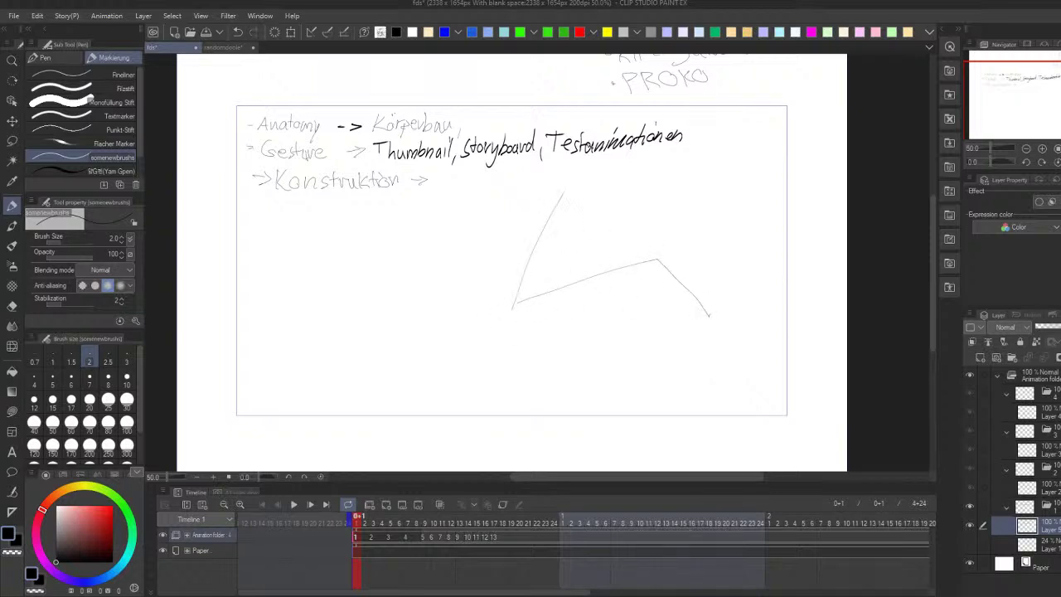
pyautogui.moveTo(623, 174); pyautogui.dragTo(661, 262)
pyautogui.hotkey('ctrl', 'z')
pyautogui.hotkey('ctrl', 'z')
pyautogui.moveTo(621, 185); pyautogui.dragTo(497, 306)
pyautogui.hotkey('ctrl', 'z')
pyautogui.moveTo(625, 186); pyautogui.dragTo(709, 313)
pyautogui.moveTo(495, 307)
pyautogui.mouseDown()
pyautogui.moveTo(592, 348)
pyautogui.moveTo(711, 318)
pyautogui.mouseUp()
# Step: Draw a short cylindrical neck with a curved upper edge on the underside of the pyramid head
pyautogui.moveTo(583, 308)
pyautogui.mouseDown()
pyautogui.moveTo(635, 306)
pyautogui.moveTo(628, 318)
pyautogui.mouseUp()
pyautogui.hotkey('ctrl', 'z')
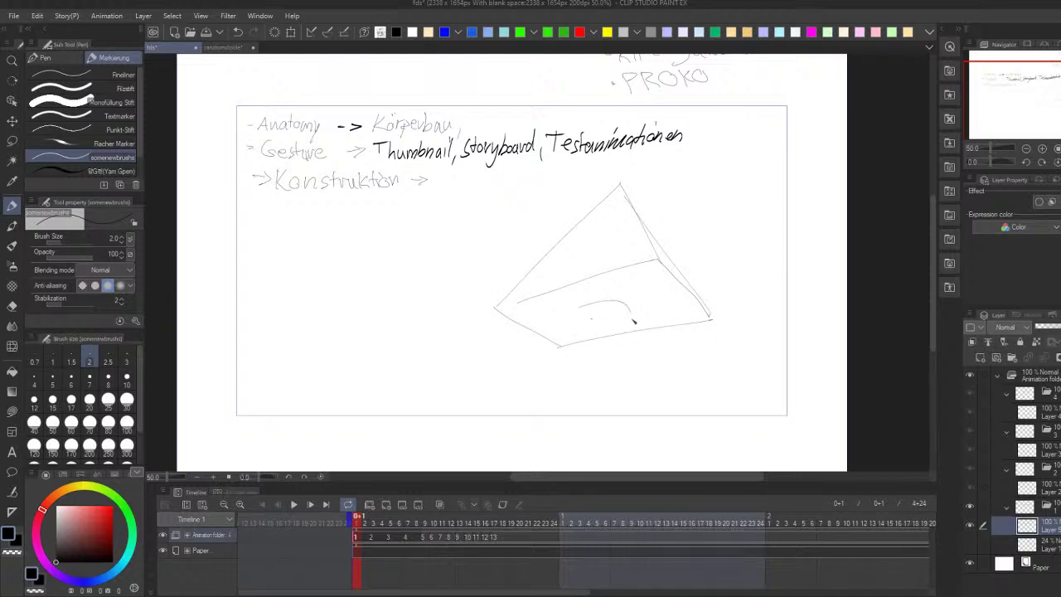
pyautogui.hotkey('ctrl', 'z')
pyautogui.moveTo(563, 349)
pyautogui.mouseDown()
pyautogui.moveTo(614, 302)
pyautogui.moveTo(579, 306)
pyautogui.moveTo(633, 319)
pyautogui.moveTo(632, 349)
pyautogui.mouseUp()
pyautogui.hotkey('ctrl', 'z')
pyautogui.moveTo(696, 344); pyautogui.dragTo(700, 339)
# Step: Try a long sloping shoulder line and overlapping shoulder circles beside the pyramid head's neck
pyautogui.moveTo(632, 325)
pyautogui.mouseDown()
pyautogui.moveTo(635, 351)
pyautogui.moveTo(694, 379)
pyautogui.moveTo(726, 410)
pyautogui.mouseUp()
pyautogui.hotkey('ctrl', 'z')
pyautogui.moveTo(441, 300)
pyautogui.mouseDown()
pyautogui.moveTo(541, 281)
pyautogui.moveTo(518, 367)
pyautogui.mouseUp()
pyautogui.hotkey('ctrl', 'z')
pyautogui.hotkey('ctrl', 'z')
pyautogui.moveTo(464, 273); pyautogui.dragTo(461, 355)
pyautogui.moveTo(528, 296)
pyautogui.mouseDown()
pyautogui.moveTo(708, 394)
pyautogui.moveTo(710, 445)
pyautogui.mouseUp()
pyautogui.hotkey('ctrl', 'z')
pyautogui.moveTo(708, 398)
pyautogui.mouseDown()
pyautogui.moveTo(718, 465)
pyautogui.moveTo(728, 443)
pyautogui.mouseUp()
pyautogui.hotkey('ctrl', 'z')
pyautogui.moveTo(539, 248); pyautogui.dragTo(529, 444)
pyautogui.hotkey('ctrl', 'z')
pyautogui.moveTo(517, 266); pyautogui.dragTo(507, 439)
pyautogui.hotkey('ctrl', 'z')
# Step: Try an outstretched arm built from two long diagonal lines running down from the near shoulder circle
pyautogui.moveTo(435, 283); pyautogui.dragTo(388, 345)
pyautogui.moveTo(464, 272); pyautogui.dragTo(490, 365)
pyautogui.hotkey('ctrl', 'z')
pyautogui.hotkey('ctrl', 'z')
pyautogui.moveTo(508, 273); pyautogui.dragTo(461, 352)
pyautogui.hotkey('ctrl', 'z')
pyautogui.moveTo(422, 284)
pyautogui.mouseDown()
pyautogui.moveTo(494, 334)
pyautogui.moveTo(415, 444)
pyautogui.moveTo(305, 410)
pyautogui.mouseUp()
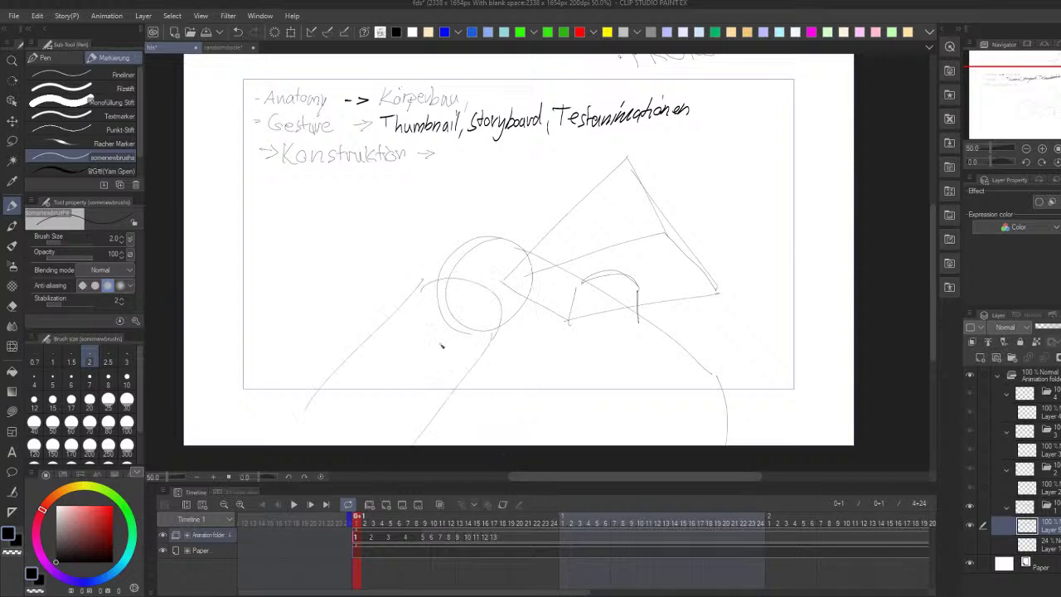
# Step: Undo the shoulder and arm strokes, keeping only the pyramid head and its neck
pyautogui.moveTo(759, 302); pyautogui.dragTo(719, 315)
pyautogui.hotkey('ctrl', 'z')
pyautogui.hotkey('ctrl', 'z')
pyautogui.hotkey('ctrl', 'z')
pyautogui.hotkey('ctrl', 'z')
pyautogui.hotkey('ctrl', 'z')
pyautogui.hotkey('ctrl', 'z')
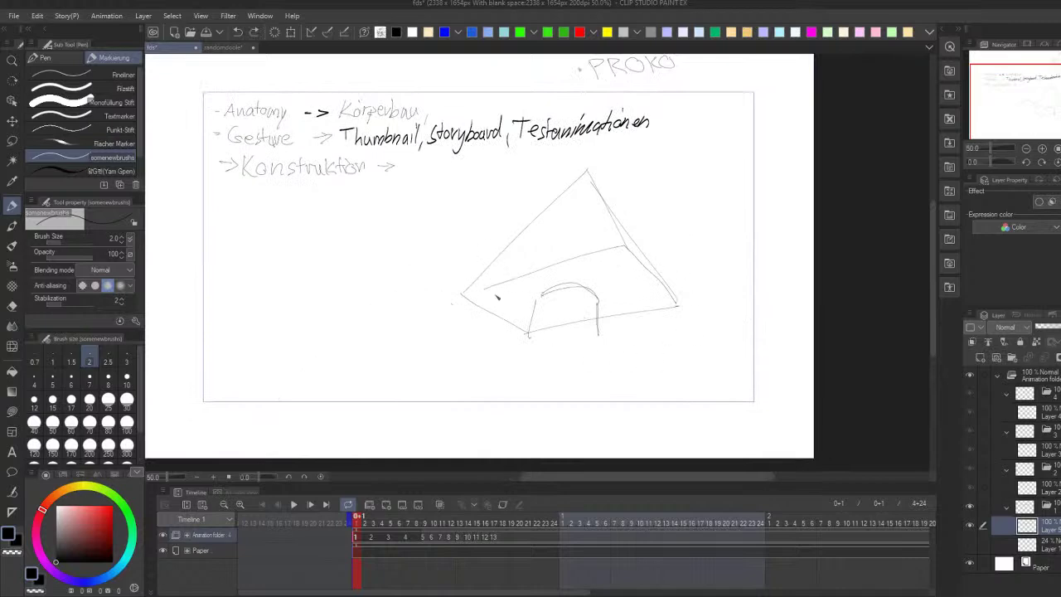
# Step: Try several lines for the upper torso and far shoulder beneath the neck
pyautogui.moveTo(561, 311); pyautogui.dragTo(593, 357)
pyautogui.hotkey('ctrl', 'z')
pyautogui.hotkey('ctrl', 'z')
pyautogui.moveTo(531, 330)
pyautogui.mouseDown()
pyautogui.moveTo(597, 340)
pyautogui.moveTo(528, 327)
pyautogui.moveTo(656, 386)
pyautogui.mouseUp()
pyautogui.hotkey('ctrl', 'z')
pyautogui.hotkey('ctrl', 'z')
pyautogui.moveTo(498, 256); pyautogui.dragTo(530, 275)
pyautogui.moveTo(602, 326); pyautogui.dragTo(668, 382)
pyautogui.hotkey('ctrl', 'z')
pyautogui.hotkey('ctrl', 'z')
pyautogui.moveTo(585, 320); pyautogui.dragTo(644, 355)
pyautogui.hotkey('ctrl', 'z')
# Step: Draw a broad rounded shoulder curve running behind the neck and down both sides of the torso
pyautogui.moveTo(510, 285); pyautogui.dragTo(662, 375)
pyautogui.moveTo(483, 275); pyautogui.dragTo(455, 274)
pyautogui.hotkey('ctrl', 'z')
pyautogui.hotkey('ctrl', 'z')
pyautogui.moveTo(488, 317); pyautogui.dragTo(530, 309)
pyautogui.hotkey('ctrl', 'z')
pyautogui.moveTo(464, 360)
pyautogui.mouseDown()
pyautogui.moveTo(591, 357)
pyautogui.moveTo(627, 404)
pyautogui.mouseUp()
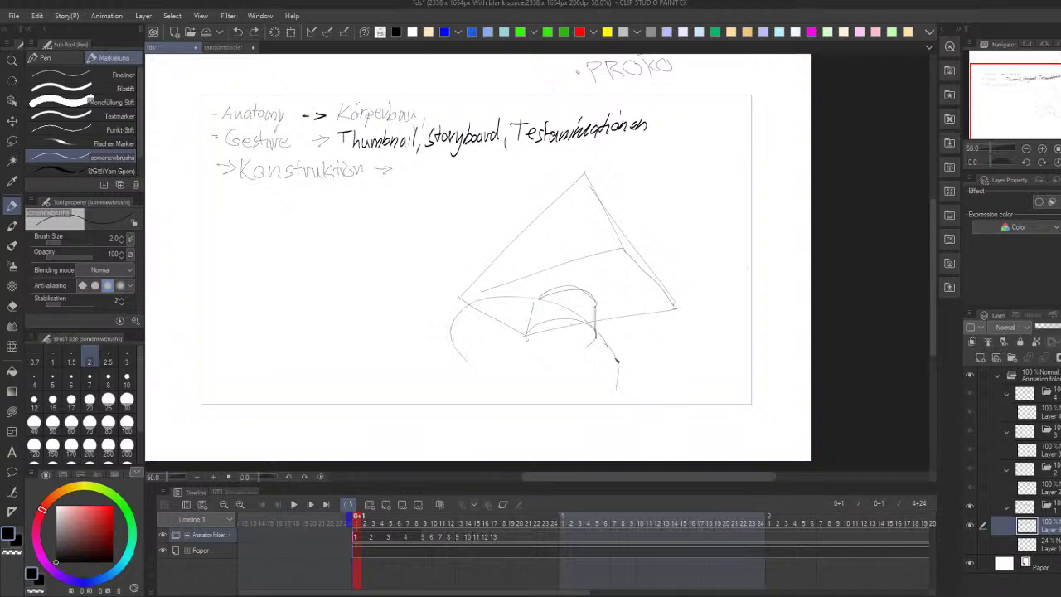
# Step: Draw the near shoulder as a circle with a long tapering arm hanging from it
pyautogui.scroll(-1, 655, 348)
pyautogui.hotkey('ctrl', 'z')
pyautogui.moveTo(599, 332); pyautogui.dragTo(639, 405)
pyautogui.hotkey('ctrl', 'z')
pyautogui.moveTo(469, 286)
pyautogui.mouseDown()
pyautogui.moveTo(486, 325)
pyautogui.moveTo(475, 295)
pyautogui.mouseUp()
pyautogui.hotkey('ctrl', 'z')
pyautogui.moveTo(429, 321); pyautogui.dragTo(384, 448)
pyautogui.moveTo(503, 320); pyautogui.dragTo(465, 436)
pyautogui.moveTo(502, 339); pyautogui.dragTo(465, 448)
# Step: Add a curved chest line and the far arm with its rounded shoulder contour
pyautogui.moveTo(496, 377)
pyautogui.mouseDown()
pyautogui.moveTo(549, 308)
pyautogui.moveTo(550, 356)
pyautogui.mouseUp()
pyautogui.moveTo(635, 384); pyautogui.dragTo(632, 444)
pyautogui.moveTo(612, 345)
pyautogui.mouseDown()
pyautogui.moveTo(650, 379)
pyautogui.moveTo(668, 456)
pyautogui.mouseUp()
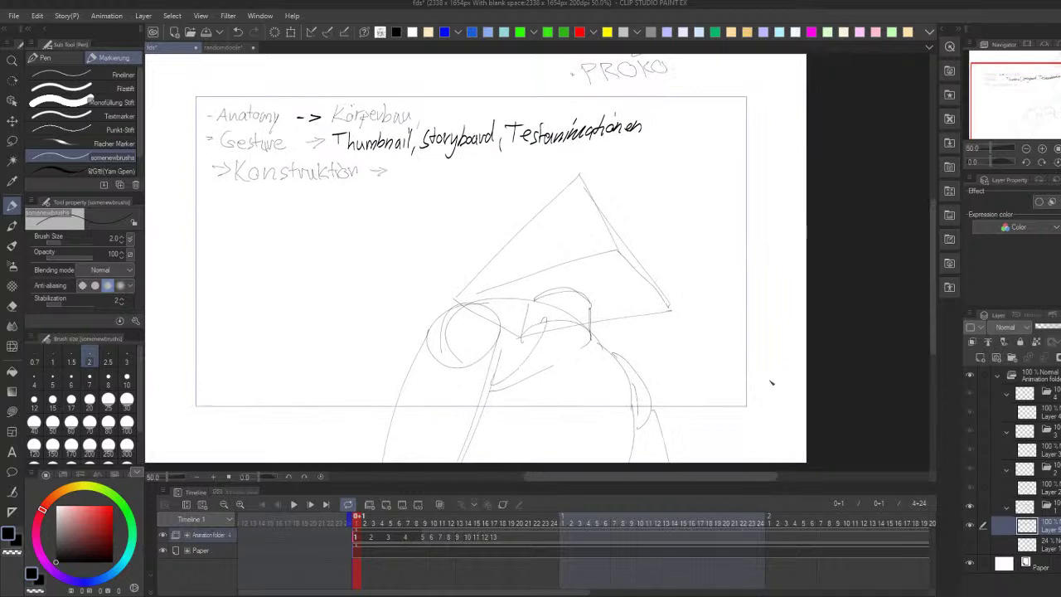
# Step: Sketch eyes and a nose on the front face of the pyramid head
pyautogui.hscroll(1, 741, 273)
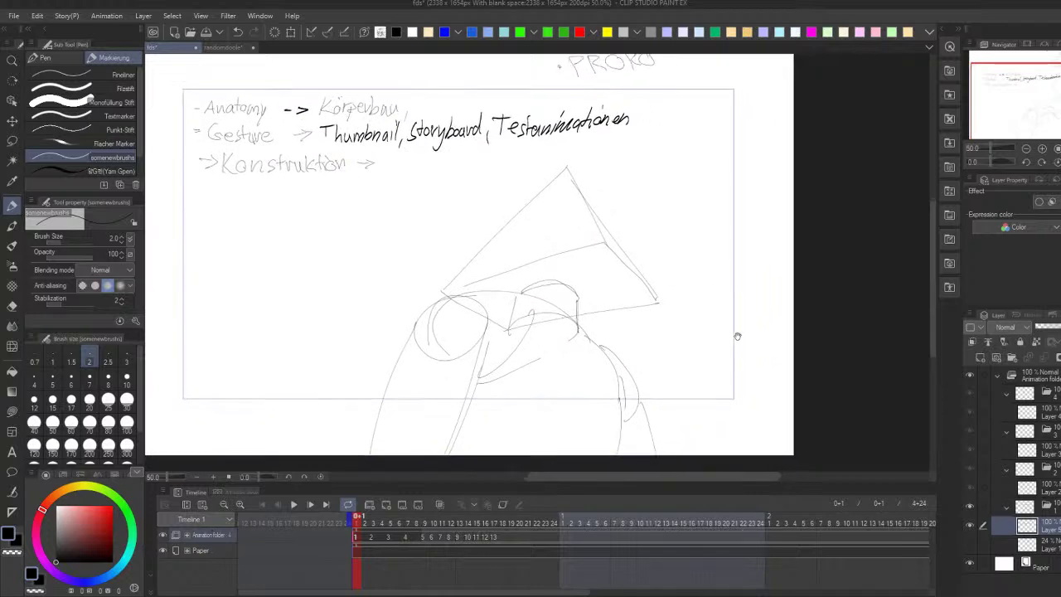
pyautogui.moveTo(553, 175); pyautogui.dragTo(561, 171)
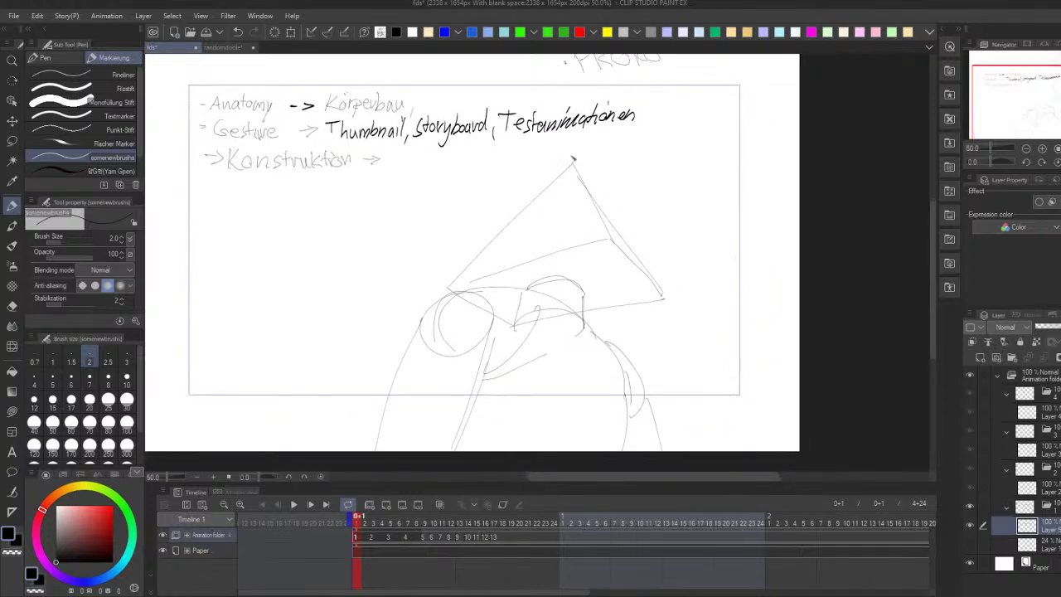
pyautogui.moveTo(527, 214)
pyautogui.mouseDown()
pyautogui.moveTo(535, 226)
pyautogui.moveTo(527, 220)
pyautogui.mouseUp()
pyautogui.hotkey('ctrl', 'z')
pyautogui.hotkey('ctrl', 'z')
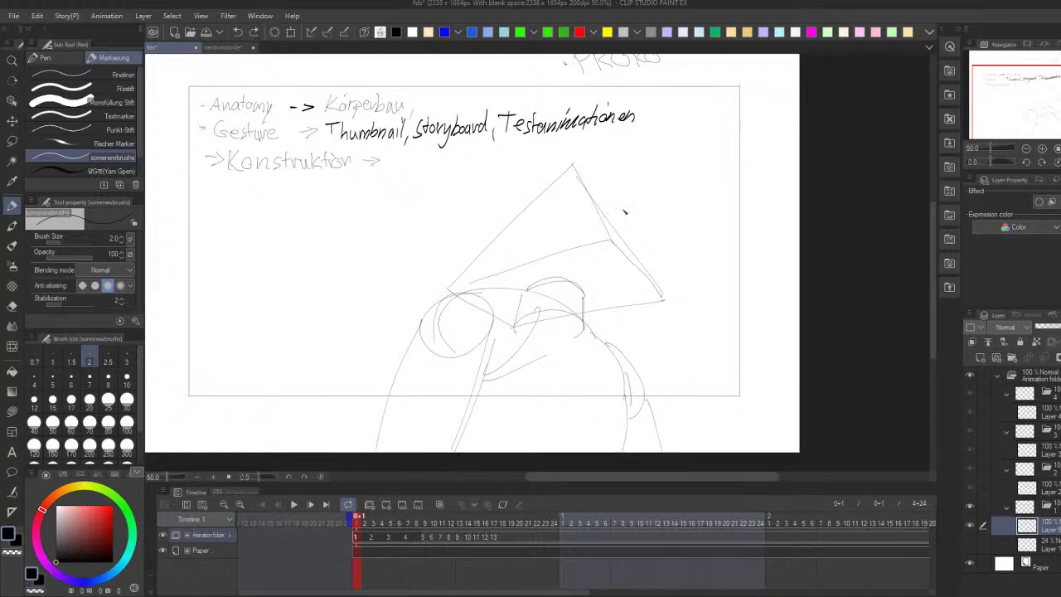
pyautogui.moveTo(547, 202); pyautogui.dragTo(523, 222)
pyautogui.hotkey('ctrl', 'z')
# Step: Draw a wide, thin mouth under the eyes along the tilt of the pyramid's front face
pyautogui.moveTo(531, 226)
pyautogui.mouseDown()
pyautogui.moveTo(532, 235)
pyautogui.moveTo(568, 204)
pyautogui.moveTo(579, 210)
pyautogui.moveTo(536, 220)
pyautogui.moveTo(579, 232)
pyautogui.mouseUp()
pyautogui.hotkey('ctrl', 'z')
pyautogui.hotkey('ctrl', 'z')
pyautogui.hotkey('ctrl', 'z')
pyautogui.hotkey('ctrl', 'z')
pyautogui.hotkey('ctrl', 'z')
pyautogui.hotkey('ctrl', 'z')
pyautogui.moveTo(511, 248); pyautogui.dragTo(582, 230)
pyautogui.hotkey('ctrl', 'z')
# Step: Add spiky hair and ears to the pyramid head and shade its underside with hatching lines
pyautogui.moveTo(687, 225); pyautogui.dragTo(680, 221)
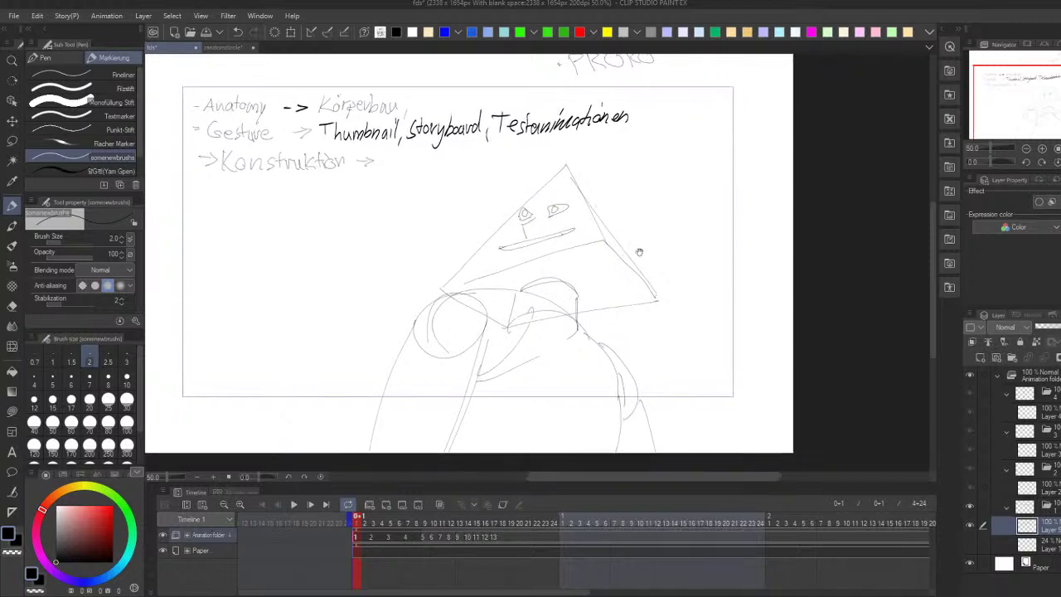
pyautogui.moveTo(600, 214); pyautogui.dragTo(620, 222)
pyautogui.moveTo(484, 248)
pyautogui.mouseDown()
pyautogui.moveTo(506, 220)
pyautogui.moveTo(507, 177)
pyautogui.moveTo(554, 139)
pyautogui.moveTo(595, 158)
pyautogui.moveTo(627, 197)
pyautogui.moveTo(627, 214)
pyautogui.mouseUp()
pyautogui.moveTo(529, 189); pyautogui.dragTo(584, 199)
pyautogui.moveTo(670, 251)
pyautogui.mouseDown()
pyautogui.moveTo(686, 255)
pyautogui.moveTo(677, 231)
pyautogui.mouseUp()
pyautogui.moveTo(614, 226)
pyautogui.mouseDown()
pyautogui.moveTo(599, 240)
pyautogui.moveTo(635, 252)
pyautogui.moveTo(604, 292)
pyautogui.moveTo(691, 240)
pyautogui.moveTo(628, 303)
pyautogui.moveTo(649, 275)
pyautogui.moveTo(610, 250)
pyautogui.moveTo(720, 244)
pyautogui.moveTo(514, 250)
pyautogui.mouseUp()
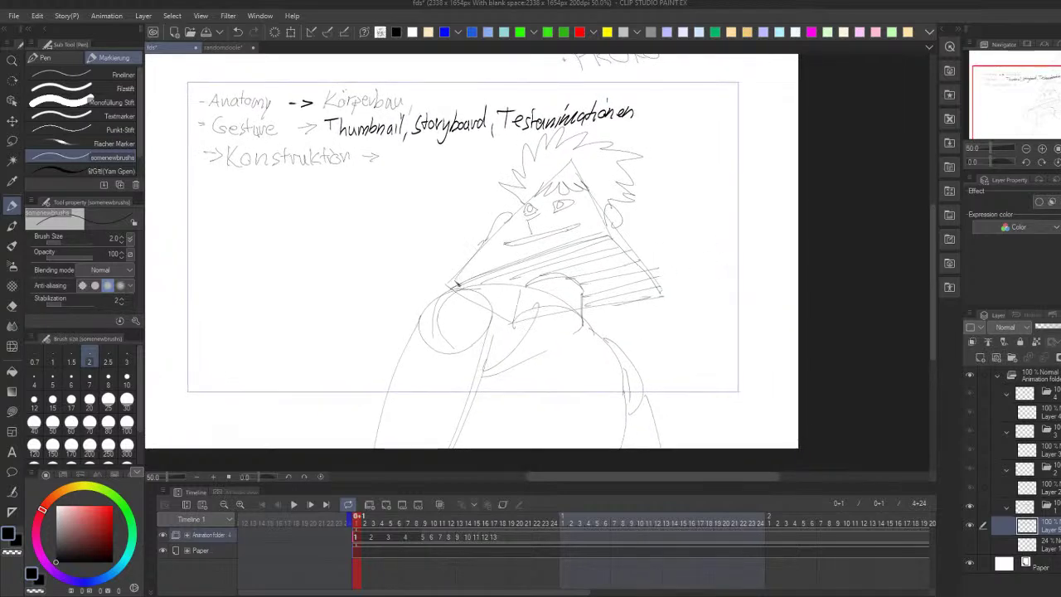
pyautogui.moveTo(747, 232); pyautogui.dragTo(711, 337)
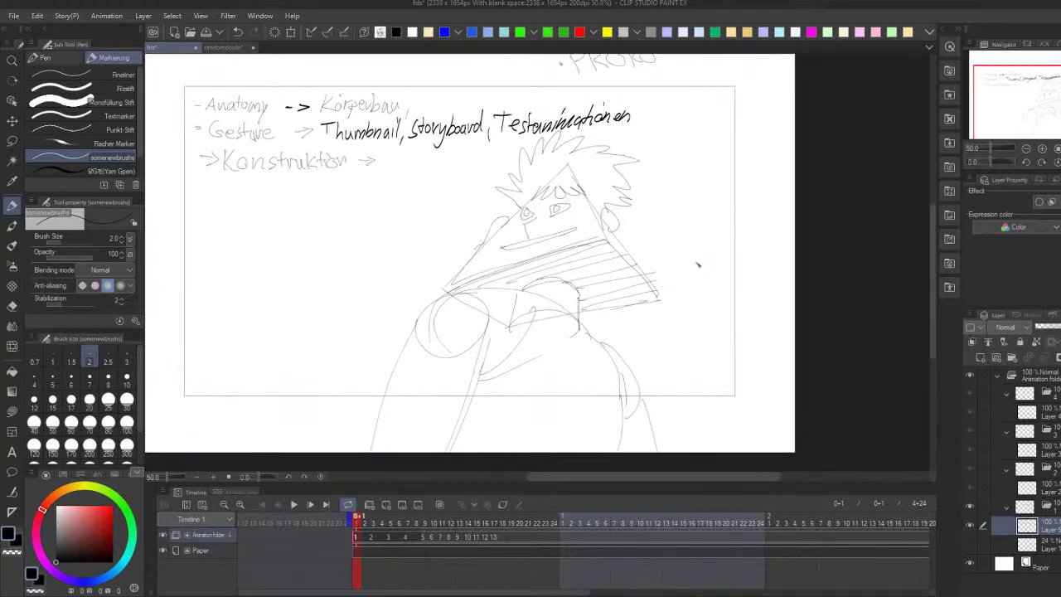
# Step: Undo the pyramid-headed character's hair, face, arms, shoulders, neck and head strokes
pyautogui.hotkey('ctrl', 'z')
pyautogui.hotkey('ctrl', 'z')
pyautogui.hotkey('ctrl', 'z')
pyautogui.hotkey('ctrl', 'z')
pyautogui.hotkey('ctrl', 'z')
pyautogui.hotkey('ctrl', 'z')
pyautogui.hotkey('ctrl', 'z')
pyautogui.hotkey('ctrl', 'z')
pyautogui.hotkey('ctrl', 'z')
pyautogui.hotkey('ctrl', 'z')
pyautogui.hotkey('ctrl', 'z')
pyautogui.hotkey('ctrl', 'z')
pyautogui.hotkey('ctrl', 'z')
pyautogui.hotkey('ctrl', 'z')
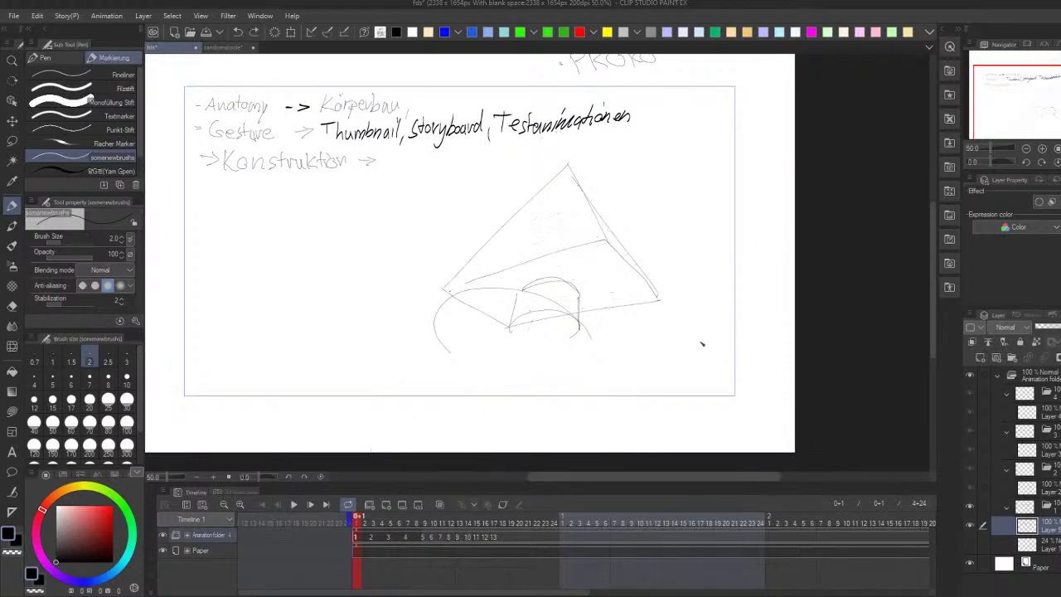
pyautogui.hotkey('ctrl', 'z')
pyautogui.hotkey('ctrl', 'z')
pyautogui.hotkey('ctrl', 'z')
pyautogui.hotkey('ctrl', 'z')
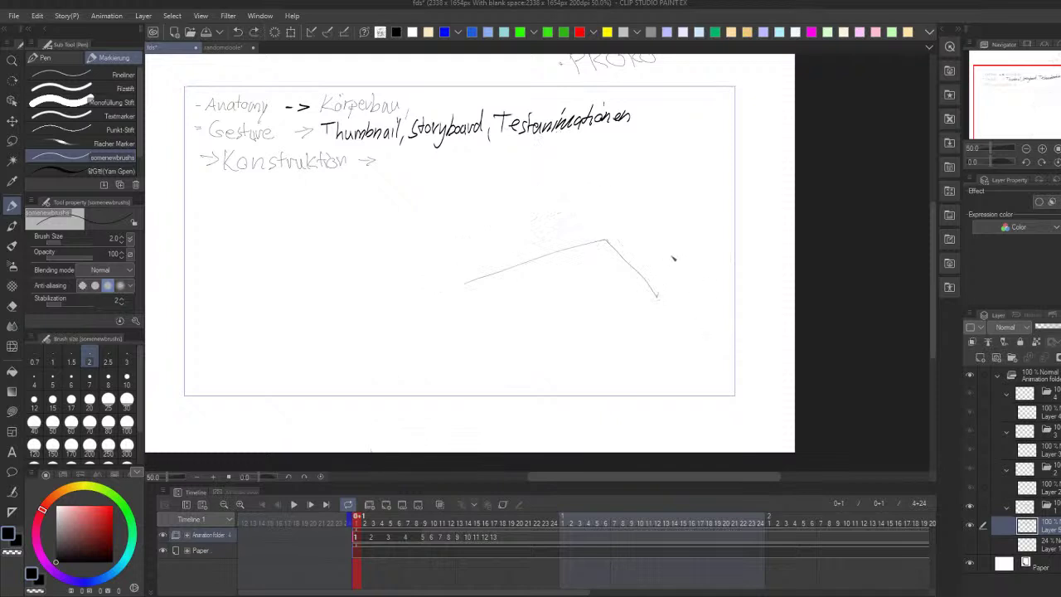
# Step: Outline the front plane of a large fist with a curled thumb beneath its lower edge
pyautogui.moveTo(478, 238); pyautogui.dragTo(559, 253)
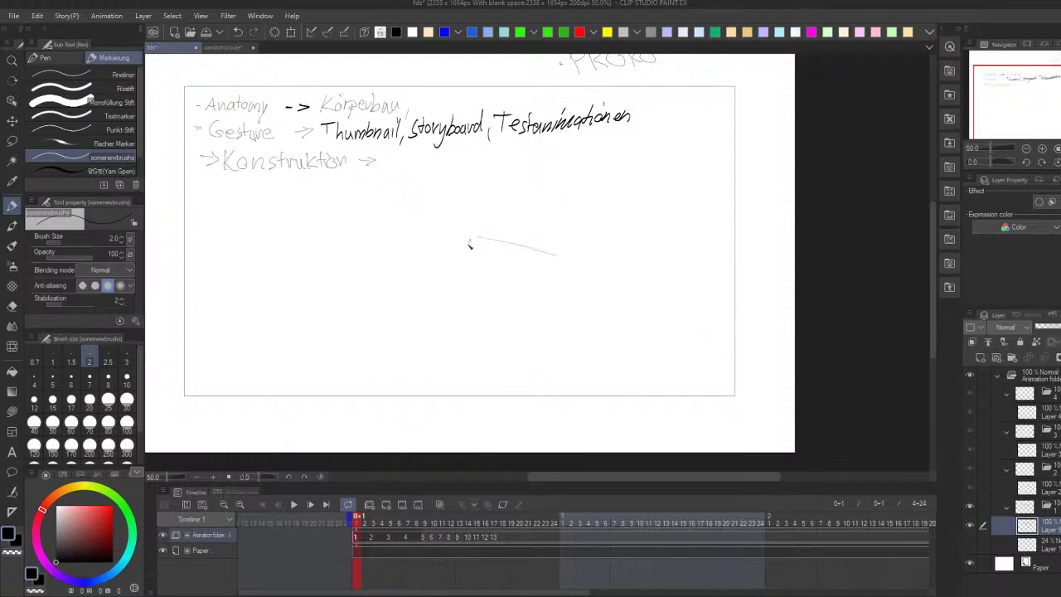
pyautogui.moveTo(469, 240)
pyautogui.mouseDown()
pyautogui.moveTo(462, 343)
pyautogui.moveTo(545, 353)
pyautogui.mouseUp()
pyautogui.hotkey('ctrl', 'z')
pyautogui.moveTo(462, 343)
pyautogui.mouseDown()
pyautogui.moveTo(527, 360)
pyautogui.moveTo(566, 347)
pyautogui.mouseUp()
pyautogui.moveTo(532, 274); pyautogui.dragTo(518, 335)
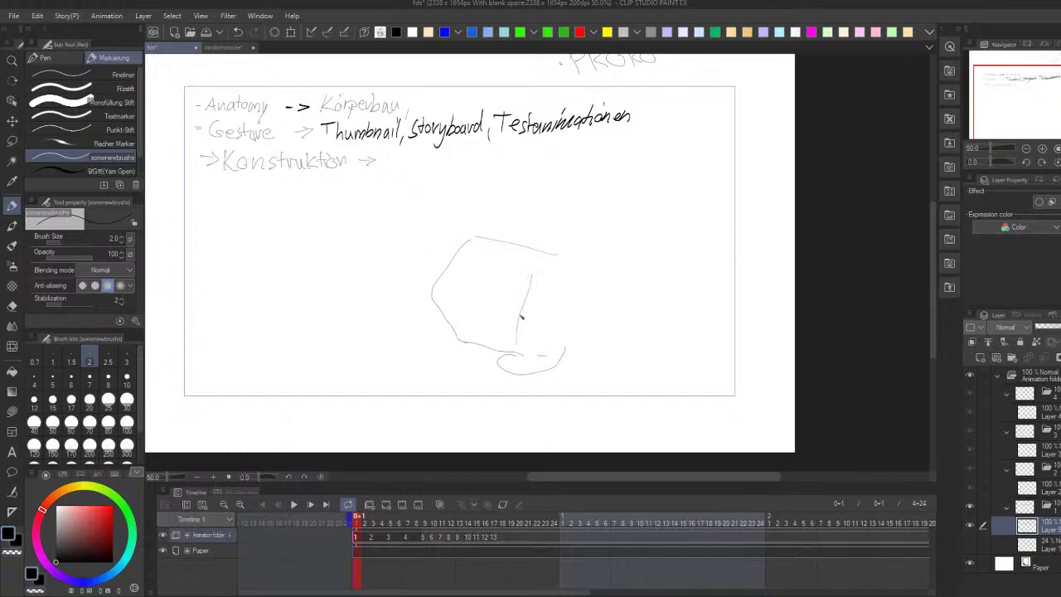
# Step: Try dividing the fist's front plane with finger lines, undo them, and draw a rounded knuckle at its upper corner
pyautogui.moveTo(495, 281); pyautogui.dragTo(493, 353)
pyautogui.moveTo(464, 269); pyautogui.dragTo(461, 345)
pyautogui.hotkey('ctrl', 'z')
pyautogui.hotkey('ctrl', 'z')
pyautogui.hotkey('ctrl', 'z')
pyautogui.moveTo(544, 275)
pyautogui.mouseDown()
pyautogui.moveTo(515, 351)
pyautogui.moveTo(563, 286)
pyautogui.mouseUp()
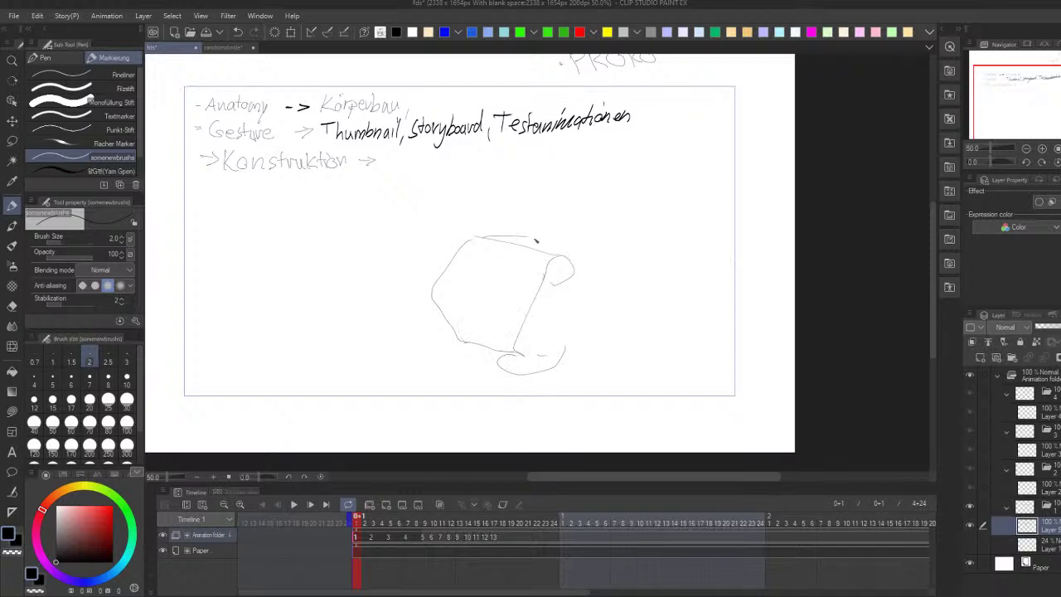
# Step: Draw the top and side edges of the hand to give the fist block depth
pyautogui.moveTo(475, 236)
pyautogui.mouseDown()
pyautogui.moveTo(540, 230)
pyautogui.moveTo(608, 243)
pyautogui.moveTo(606, 287)
pyautogui.mouseUp()
pyautogui.hotkey('ctrl', 'z')
pyautogui.moveTo(604, 243); pyautogui.dragTo(592, 319)
pyautogui.hotkey('ctrl', 'z')
pyautogui.moveTo(605, 275)
pyautogui.mouseDown()
pyautogui.moveTo(582, 336)
pyautogui.moveTo(568, 341)
pyautogui.mouseUp()
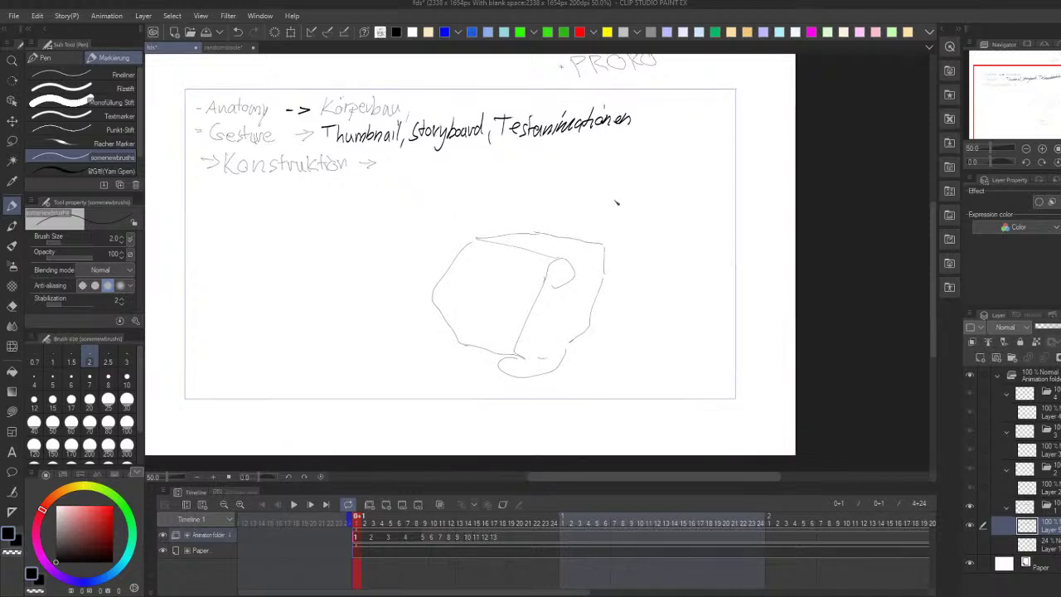
# Step: Sketch the foreshortened forearm receding diagonally from the back of the fist
pyautogui.moveTo(538, 233); pyautogui.dragTo(566, 195)
pyautogui.hotkey('ctrl', 'z')
pyautogui.moveTo(538, 235)
pyautogui.mouseDown()
pyautogui.moveTo(611, 166)
pyautogui.moveTo(572, 212)
pyautogui.moveTo(651, 180)
pyautogui.moveTo(671, 185)
pyautogui.moveTo(669, 245)
pyautogui.mouseUp()
pyautogui.hotkey('ctrl', 'z')
pyautogui.hotkey('ctrl', 'z')
pyautogui.hotkey('ctrl', 'z')
pyautogui.moveTo(670, 202); pyautogui.dragTo(668, 236)
pyautogui.hotkey('ctrl', 'z')
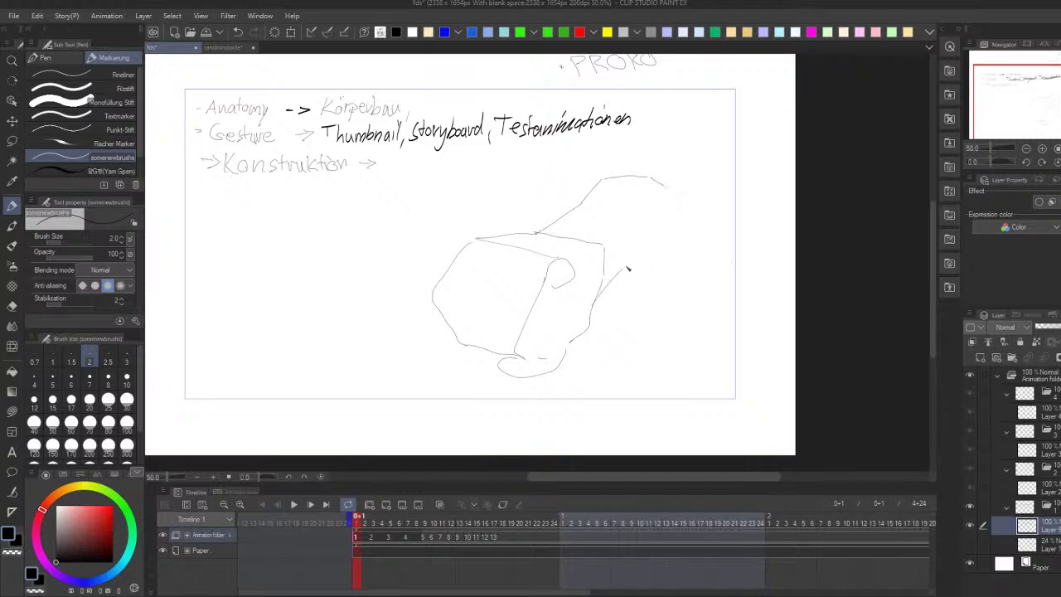
pyautogui.moveTo(603, 274)
pyautogui.mouseDown()
pyautogui.moveTo(663, 256)
pyautogui.moveTo(676, 204)
pyautogui.mouseUp()
# Step: Add the upper arm and shoulder curve behind the forearm, retrying the contour strokes
pyautogui.moveTo(627, 175)
pyautogui.mouseDown()
pyautogui.moveTo(672, 136)
pyautogui.moveTo(717, 126)
pyautogui.mouseUp()
pyautogui.hotkey('ctrl', 'z')
pyautogui.hotkey('ctrl', 'z')
pyautogui.moveTo(674, 235)
pyautogui.mouseDown()
pyautogui.moveTo(701, 220)
pyautogui.moveTo(707, 200)
pyautogui.mouseUp()
pyautogui.hotkey('ctrl', 'z')
pyautogui.hotkey('ctrl', 'z')
pyautogui.moveTo(673, 232); pyautogui.dragTo(722, 184)
pyautogui.hotkey('ctrl', 'z')
pyautogui.hotkey('ctrl', 'z')
pyautogui.moveTo(681, 153); pyautogui.dragTo(691, 164)
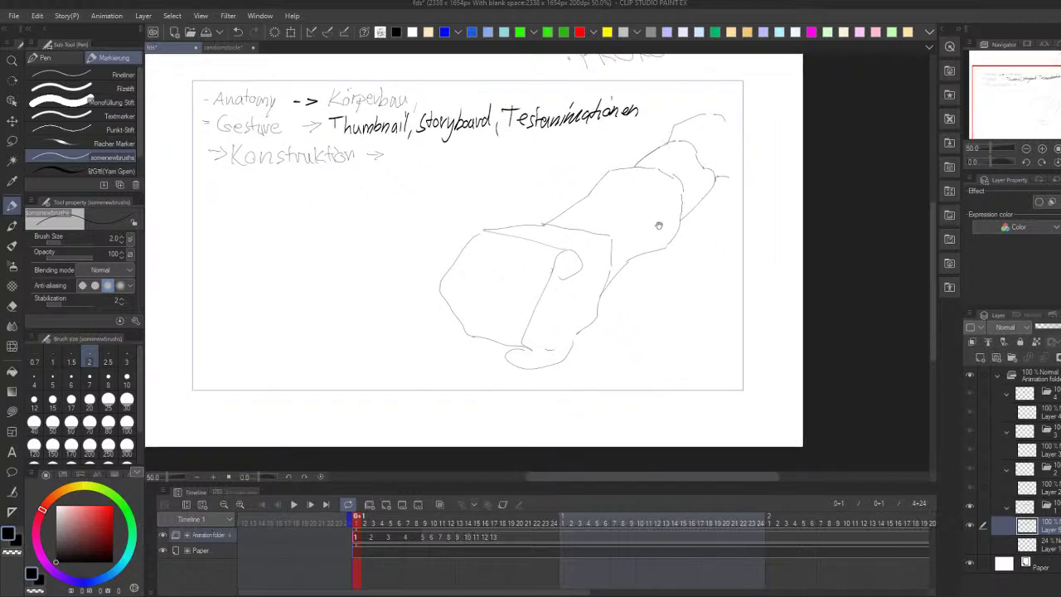
# Step: Divide the fist's front plane into individual fingers with slanted, slightly curved lines
pyautogui.moveTo(628, 259)
pyautogui.mouseDown()
pyautogui.moveTo(602, 297)
pyautogui.moveTo(644, 261)
pyautogui.moveTo(593, 287)
pyautogui.moveTo(537, 352)
pyautogui.mouseUp()
pyautogui.moveTo(520, 266); pyautogui.dragTo(498, 347)
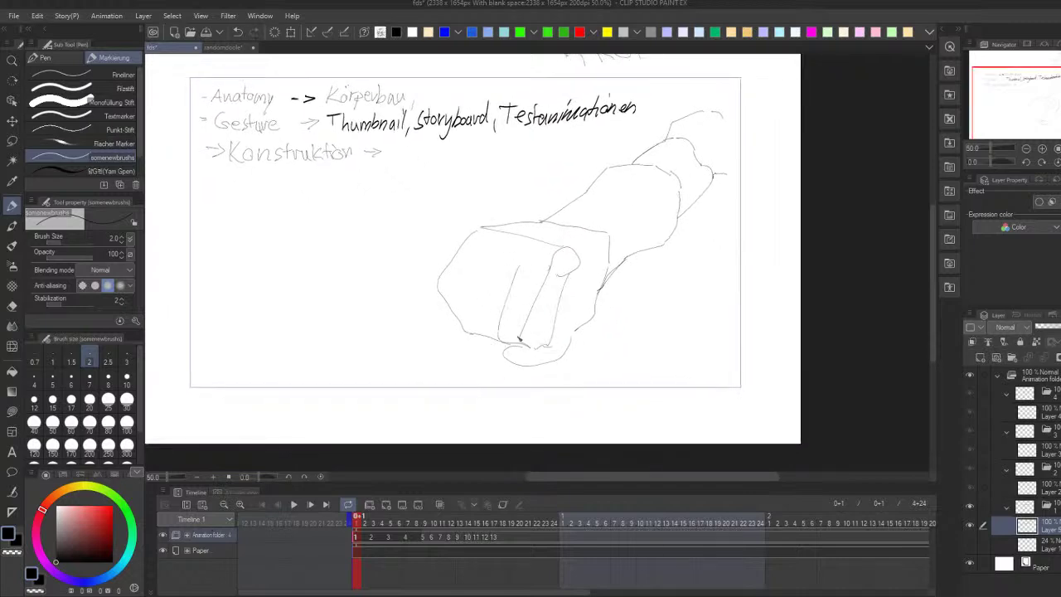
pyautogui.moveTo(491, 267); pyautogui.dragTo(469, 336)
pyautogui.moveTo(446, 290); pyautogui.dragTo(461, 328)
pyautogui.hotkey('ctrl', 'z')
pyautogui.moveTo(471, 252)
pyautogui.mouseDown()
pyautogui.moveTo(444, 315)
pyautogui.moveTo(467, 330)
pyautogui.mouseUp()
pyautogui.hotkey('ctrl', 'z')
pyautogui.hotkey('ctrl', 'z')
# Step: Draw small round knuckles along the upper edge of the fist beside the existing one
pyautogui.moveTo(516, 219); pyautogui.dragTo(515, 224)
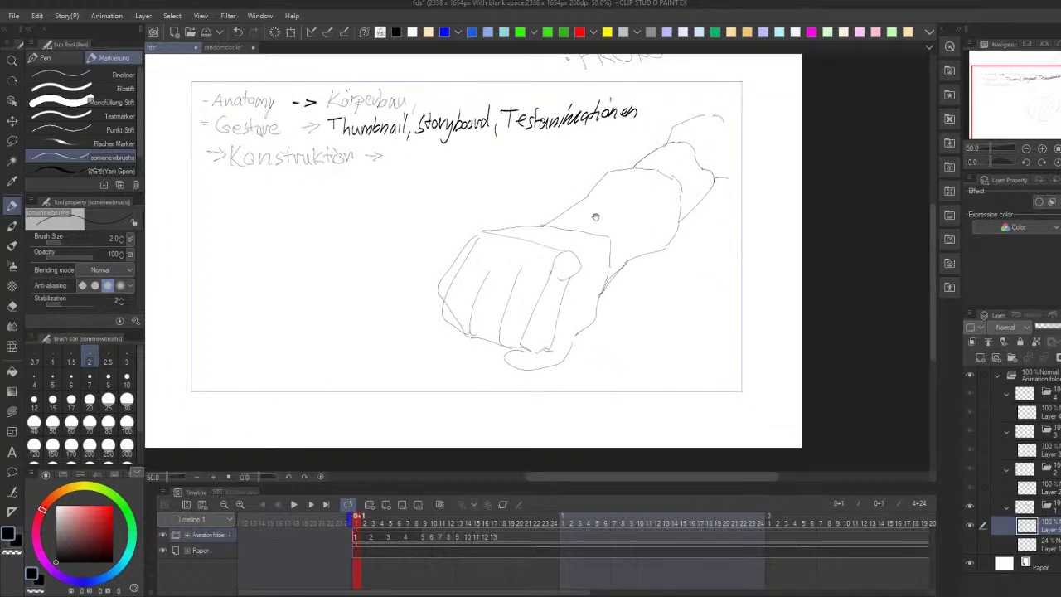
pyautogui.moveTo(531, 260)
pyautogui.mouseDown()
pyautogui.moveTo(556, 249)
pyautogui.moveTo(526, 250)
pyautogui.moveTo(548, 247)
pyautogui.moveTo(509, 245)
pyautogui.mouseUp()
pyautogui.moveTo(647, 204); pyautogui.dragTo(645, 209)
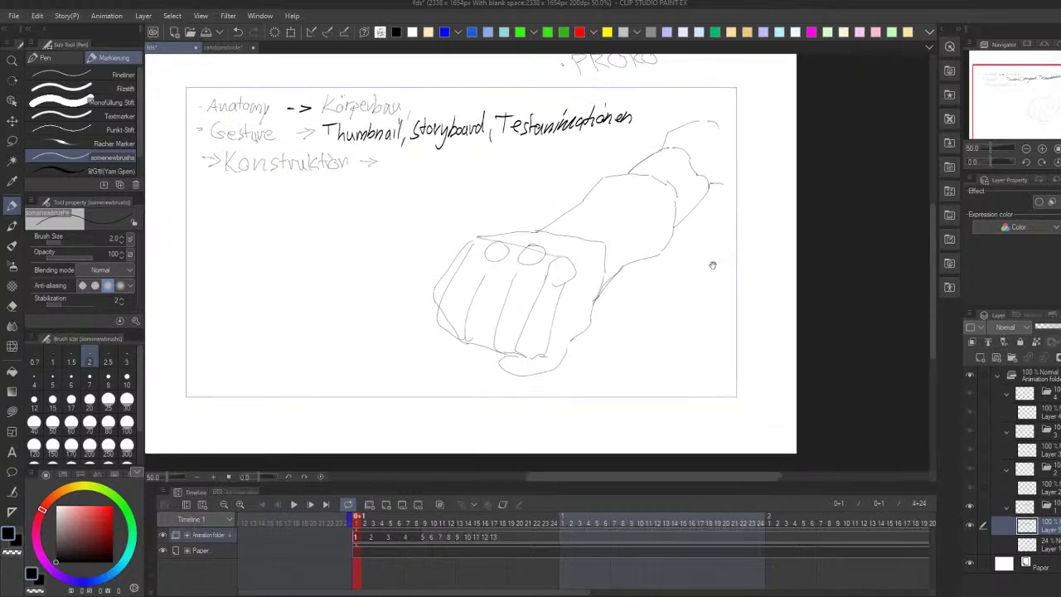
pyautogui.moveTo(656, 389); pyautogui.dragTo(666, 396)
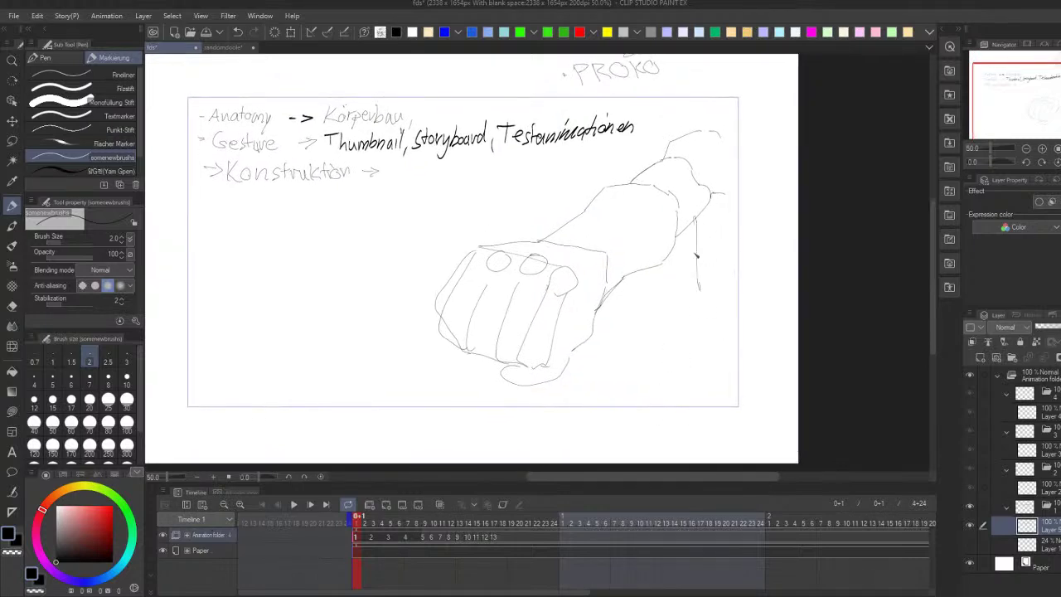
# Step: Sketch curved body contour lines below the upper arm, extending past the frame's edge
pyautogui.moveTo(681, 239)
pyautogui.mouseDown()
pyautogui.moveTo(713, 270)
pyautogui.moveTo(707, 281)
pyautogui.moveTo(739, 267)
pyautogui.moveTo(725, 280)
pyautogui.moveTo(708, 282)
pyautogui.moveTo(738, 271)
pyautogui.moveTo(755, 231)
pyautogui.moveTo(783, 232)
pyautogui.moveTo(786, 274)
pyautogui.mouseUp()
pyautogui.hotkey('ctrl', 'z')
pyautogui.hotkey('ctrl', 'z')
pyautogui.moveTo(782, 234)
pyautogui.mouseDown()
pyautogui.moveTo(786, 274)
pyautogui.moveTo(812, 252)
pyautogui.mouseUp()
pyautogui.moveTo(756, 386); pyautogui.dragTo(753, 390)
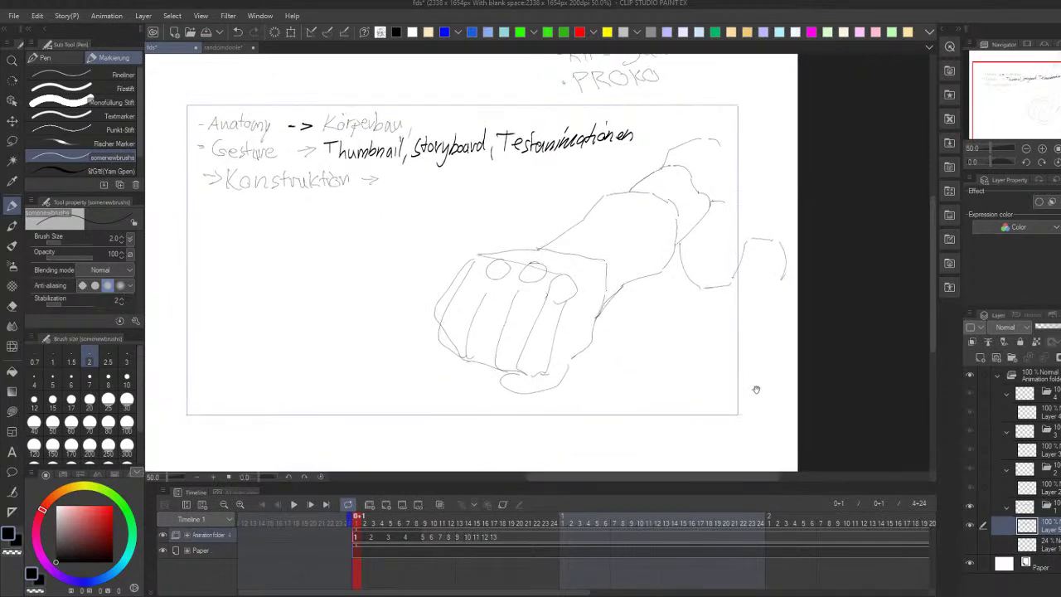
# Step: Undo the body contours, arm and entire fist sketch, leaving only the handwritten notes in the frame
pyautogui.hotkey('ctrl', 'z')
pyautogui.hotkey('ctrl', 'z')
pyautogui.hotkey('ctrl', 'z')
pyautogui.hotkey('ctrl', 'z')
pyautogui.hotkey('ctrl', 'z')
pyautogui.hotkey('ctrl', 'z')
pyautogui.hotkey('ctrl', 'z')
pyautogui.hotkey('ctrl', 'z')
pyautogui.hotkey('ctrl', 'z')
pyautogui.hotkey('ctrl', 'z')
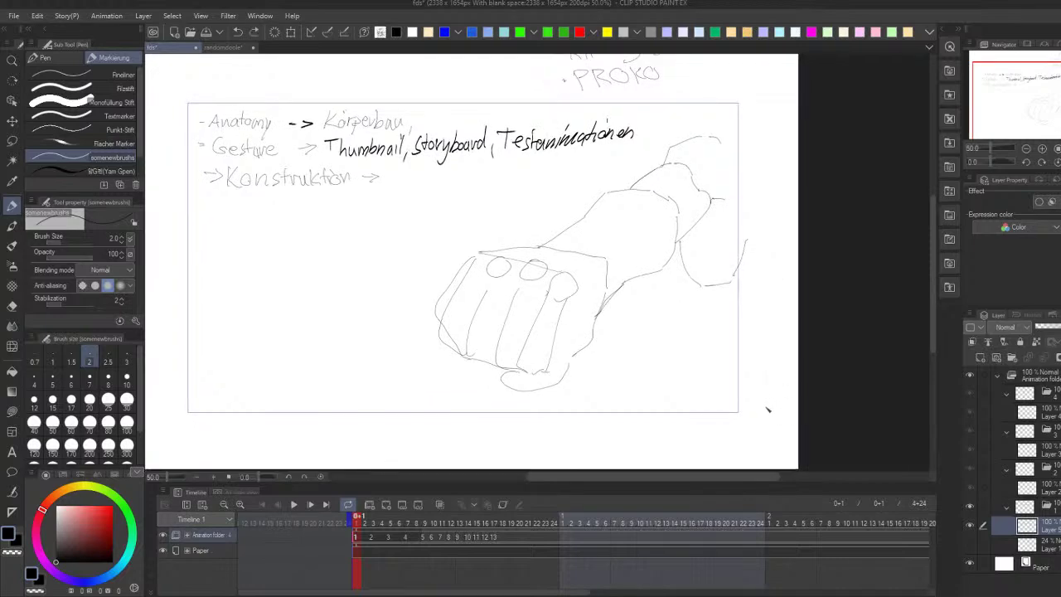
pyautogui.hotkey('ctrl', 'z')
pyautogui.hotkey('ctrl', 'z')
pyautogui.hotkey('ctrl', 'z')
pyautogui.hotkey('ctrl', 'z')
pyautogui.hotkey('ctrl', 'z')
pyautogui.hotkey('ctrl', 'z')
pyautogui.hotkey('ctrl', 'z')
pyautogui.hotkey('ctrl', 'z')
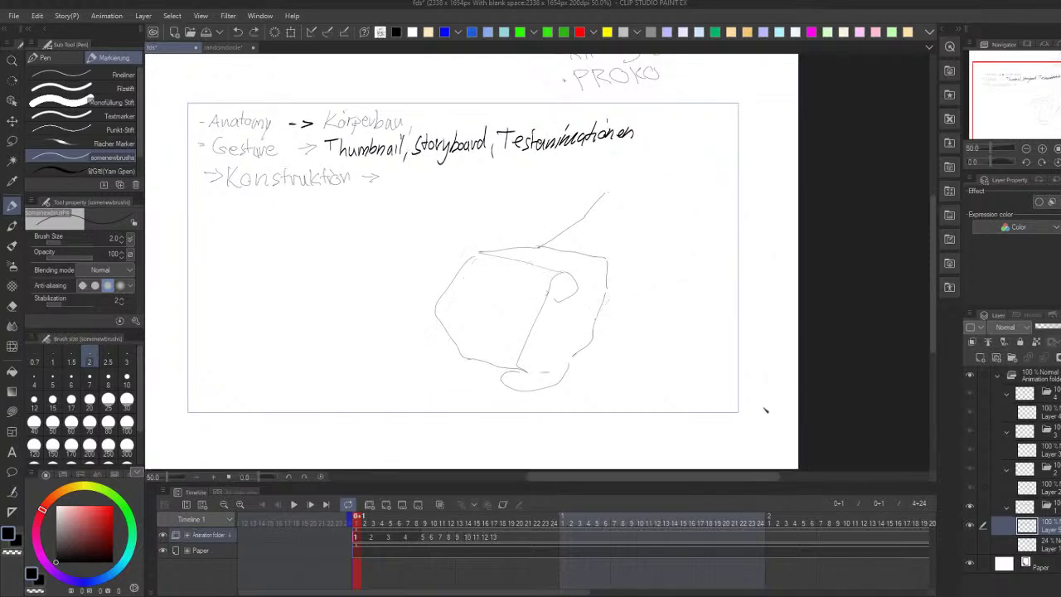
pyautogui.hotkey('ctrl', 'z')
pyautogui.hotkey('ctrl', 'z')
pyautogui.hotkey('ctrl', 'z')
pyautogui.hotkey('ctrl', 'z')
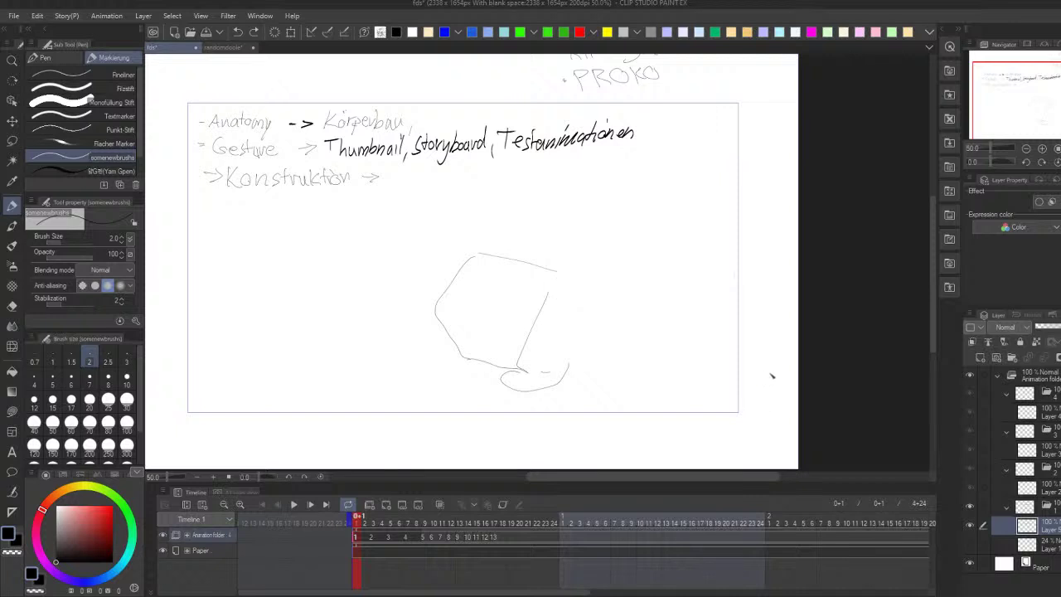
pyautogui.hotkey('ctrl', 'z')
pyautogui.hotkey('ctrl', 'z')
pyautogui.hotkey('ctrl', 'z')
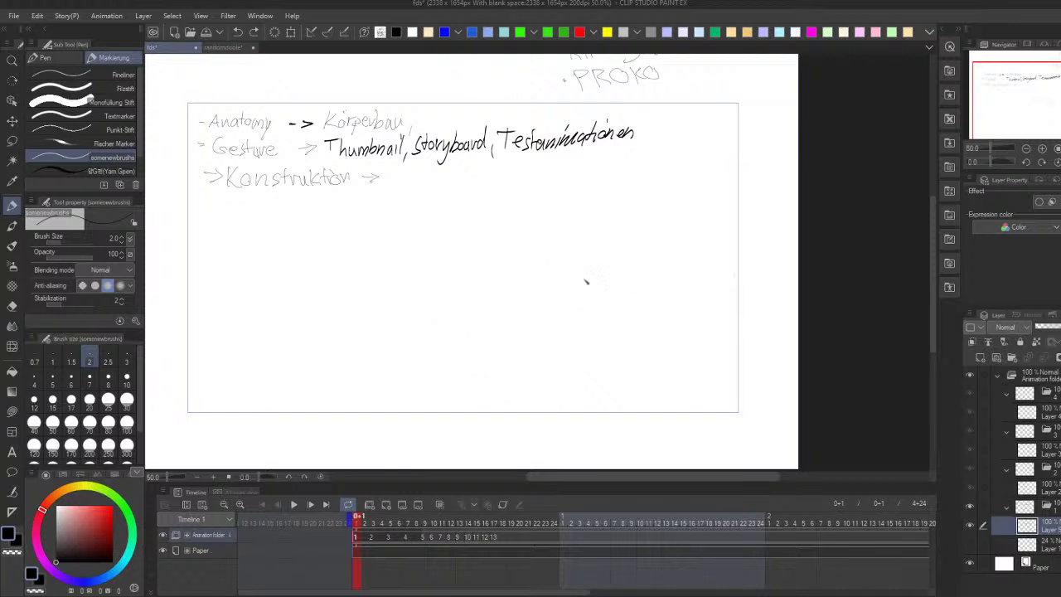
# Step: Draw a tilted flat box in perspective in the middle of the frame
pyautogui.moveTo(467, 289)
pyautogui.mouseDown()
pyautogui.moveTo(544, 243)
pyautogui.moveTo(598, 285)
pyautogui.moveTo(535, 356)
pyautogui.moveTo(564, 324)
pyautogui.mouseUp()
pyautogui.hotkey('ctrl', 'z')
pyautogui.hotkey('ctrl', 'z')
pyautogui.moveTo(468, 287)
pyautogui.mouseDown()
pyautogui.moveTo(588, 285)
pyautogui.moveTo(533, 242)
pyautogui.moveTo(595, 292)
pyautogui.moveTo(473, 304)
pyautogui.moveTo(480, 344)
pyautogui.moveTo(515, 370)
pyautogui.moveTo(600, 293)
pyautogui.mouseUp()
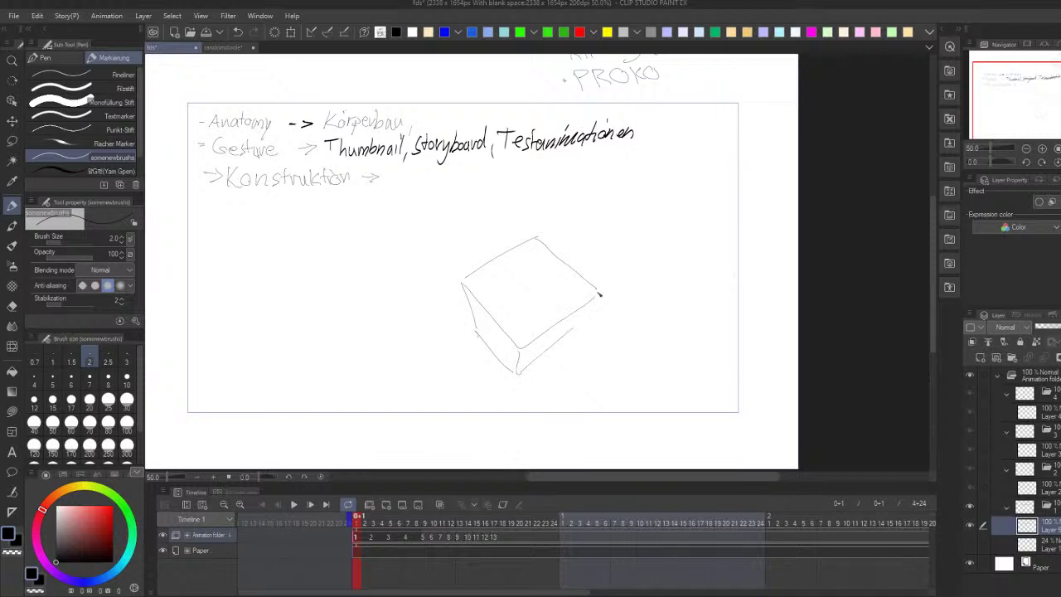
# Step: Draw two progressively smaller boxes receding diagonally behind the central box
pyautogui.moveTo(568, 225); pyautogui.dragTo(614, 272)
pyautogui.moveTo(567, 225)
pyautogui.mouseDown()
pyautogui.moveTo(564, 259)
pyautogui.moveTo(589, 286)
pyautogui.mouseUp()
pyautogui.moveTo(567, 222)
pyautogui.mouseDown()
pyautogui.moveTo(616, 210)
pyautogui.moveTo(670, 233)
pyautogui.mouseUp()
pyautogui.moveTo(616, 263)
pyautogui.mouseDown()
pyautogui.moveTo(660, 249)
pyautogui.moveTo(635, 287)
pyautogui.moveTo(680, 244)
pyautogui.moveTo(680, 260)
pyautogui.mouseUp()
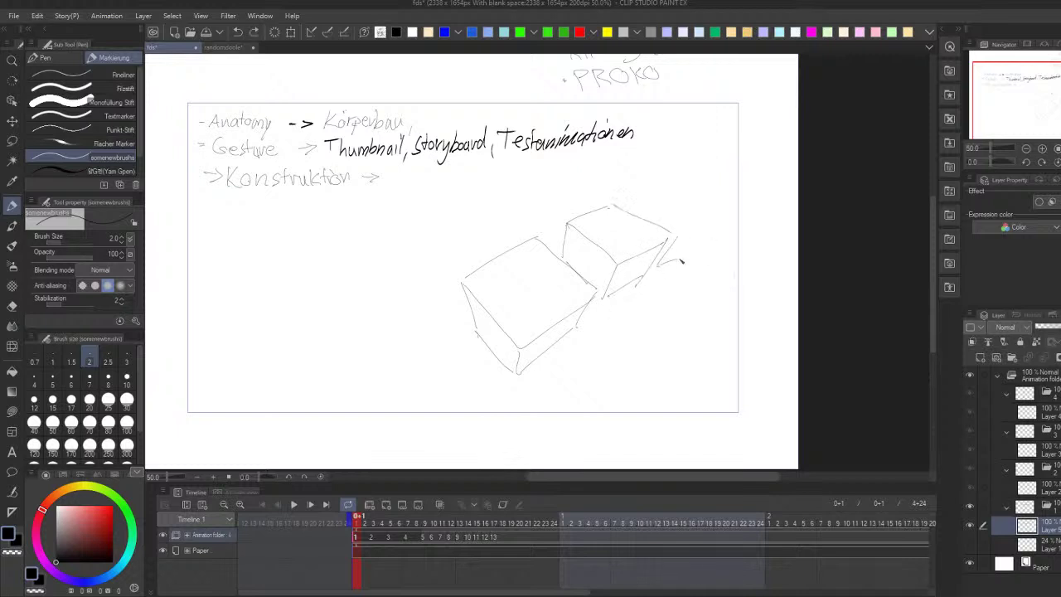
pyautogui.moveTo(645, 212)
pyautogui.mouseDown()
pyautogui.moveTo(676, 234)
pyautogui.moveTo(638, 215)
pyautogui.moveTo(695, 224)
pyautogui.moveTo(699, 242)
pyautogui.moveTo(684, 239)
pyautogui.moveTo(654, 263)
pyautogui.moveTo(741, 281)
pyautogui.mouseUp()
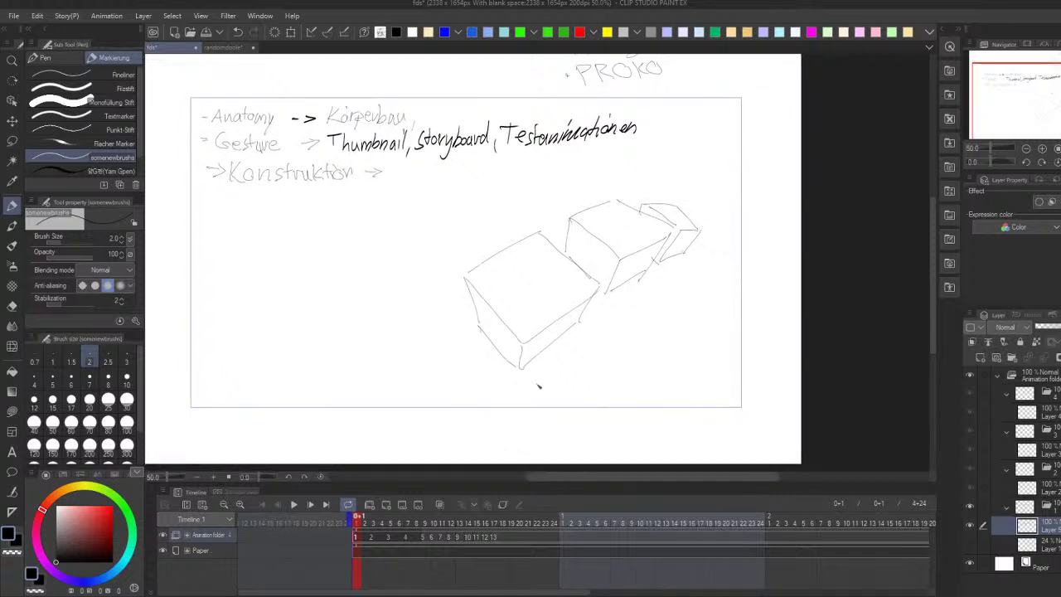
# Step: Draw another tilted flat box in front of the central one, crossing the frame's lower edge
pyautogui.moveTo(389, 367)
pyautogui.mouseDown()
pyautogui.moveTo(453, 325)
pyautogui.moveTo(504, 387)
pyautogui.mouseUp()
pyautogui.hotkey('ctrl', 'z')
pyautogui.hotkey('ctrl', 'z')
pyautogui.moveTo(403, 350)
pyautogui.mouseDown()
pyautogui.moveTo(446, 323)
pyautogui.moveTo(503, 384)
pyautogui.moveTo(437, 433)
pyautogui.moveTo(369, 388)
pyautogui.moveTo(434, 435)
pyautogui.mouseUp()
pyautogui.moveTo(506, 381)
pyautogui.mouseDown()
pyautogui.moveTo(465, 432)
pyautogui.moveTo(488, 417)
pyautogui.moveTo(428, 436)
pyautogui.mouseUp()
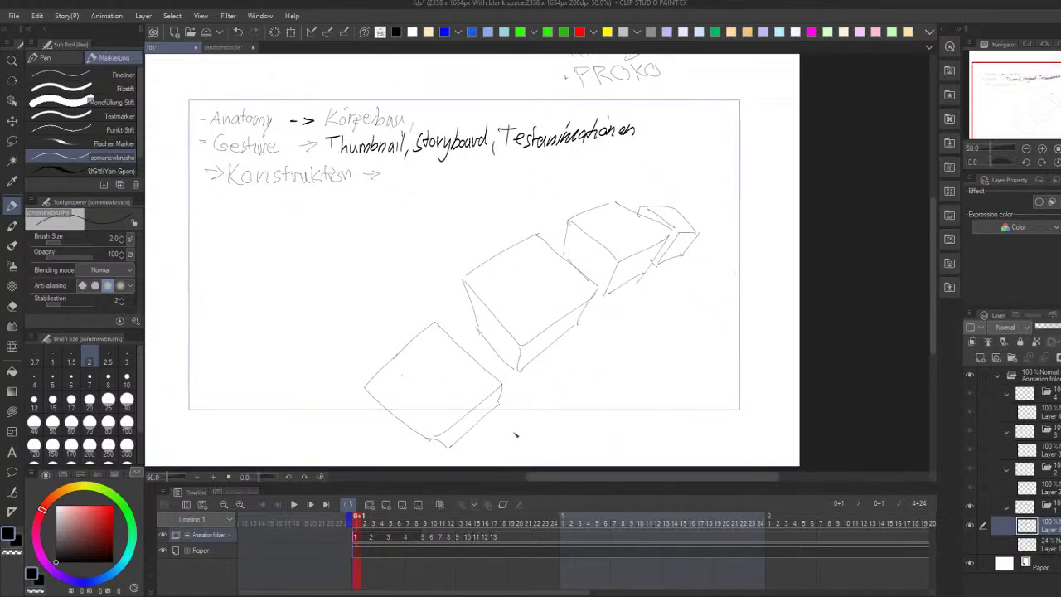
# Step: Draw the top face of a wide slab passing diagonally beneath the central box
pyautogui.moveTo(417, 215)
pyautogui.mouseDown()
pyautogui.moveTo(363, 299)
pyautogui.moveTo(389, 327)
pyautogui.moveTo(457, 219)
pyautogui.moveTo(510, 246)
pyautogui.mouseUp()
pyautogui.moveTo(349, 284); pyautogui.dragTo(663, 422)
pyautogui.hotkey('ctrl', 'z')
pyautogui.moveTo(357, 280); pyautogui.dragTo(630, 414)
pyautogui.hotkey('ctrl', 'z')
pyautogui.moveTo(603, 297)
pyautogui.mouseDown()
pyautogui.moveTo(663, 324)
pyautogui.moveTo(676, 352)
pyautogui.moveTo(634, 415)
pyautogui.moveTo(675, 349)
pyautogui.moveTo(681, 355)
pyautogui.moveTo(636, 408)
pyautogui.mouseUp()
pyautogui.hotkey('ctrl', 'z')
pyautogui.hotkey('ctrl', 'z')
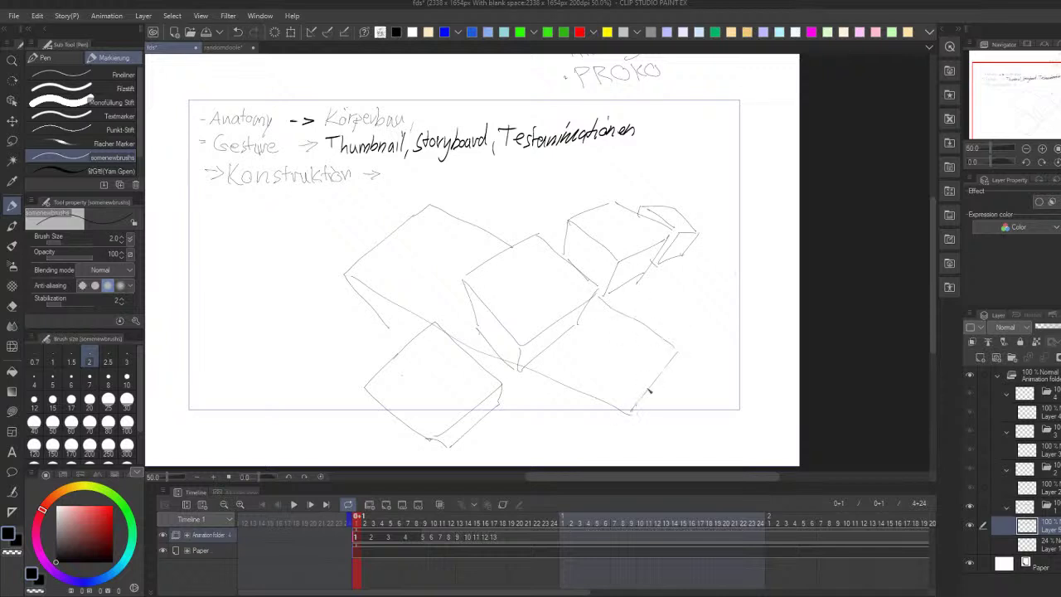
# Step: Add the side and lower depth edges to the wide slab, retrying misplaced strokes
pyautogui.moveTo(677, 351)
pyautogui.mouseDown()
pyautogui.moveTo(642, 468)
pyautogui.moveTo(657, 451)
pyautogui.moveTo(653, 418)
pyautogui.moveTo(621, 443)
pyautogui.mouseUp()
pyautogui.hotkey('ctrl', 'z')
pyautogui.hotkey('ctrl', 'z')
pyautogui.hotkey('ctrl', 'z')
pyautogui.moveTo(497, 394)
pyautogui.mouseDown()
pyautogui.moveTo(616, 443)
pyautogui.moveTo(593, 461)
pyautogui.mouseUp()
pyautogui.hotkey('ctrl', 'z')
pyautogui.hotkey('ctrl', 'z')
pyautogui.moveTo(506, 413)
pyautogui.mouseDown()
pyautogui.moveTo(606, 461)
pyautogui.moveTo(636, 444)
pyautogui.mouseUp()
# Step: Draw a large sphere beside the boxes with curved cross-contours on its upper half and one vertical contour
pyautogui.moveTo(357, 307); pyautogui.dragTo(486, 318)
pyautogui.moveTo(383, 269)
pyautogui.mouseDown()
pyautogui.moveTo(452, 374)
pyautogui.moveTo(360, 289)
pyautogui.moveTo(476, 346)
pyautogui.moveTo(453, 273)
pyautogui.moveTo(493, 348)
pyautogui.moveTo(418, 258)
pyautogui.mouseUp()
pyautogui.hotkey('ctrl', 'z')
pyautogui.moveTo(348, 325)
pyautogui.mouseDown()
pyautogui.moveTo(404, 296)
pyautogui.moveTo(497, 330)
pyautogui.mouseUp()
pyautogui.moveTo(430, 264)
pyautogui.mouseDown()
pyautogui.moveTo(421, 391)
pyautogui.moveTo(433, 353)
pyautogui.moveTo(419, 388)
pyautogui.mouseUp()
pyautogui.hotkey('ctrl', 'z')
pyautogui.moveTo(372, 299)
pyautogui.mouseDown()
pyautogui.moveTo(442, 280)
pyautogui.moveTo(475, 299)
pyautogui.mouseUp()
pyautogui.hotkey('ctrl', 'z')
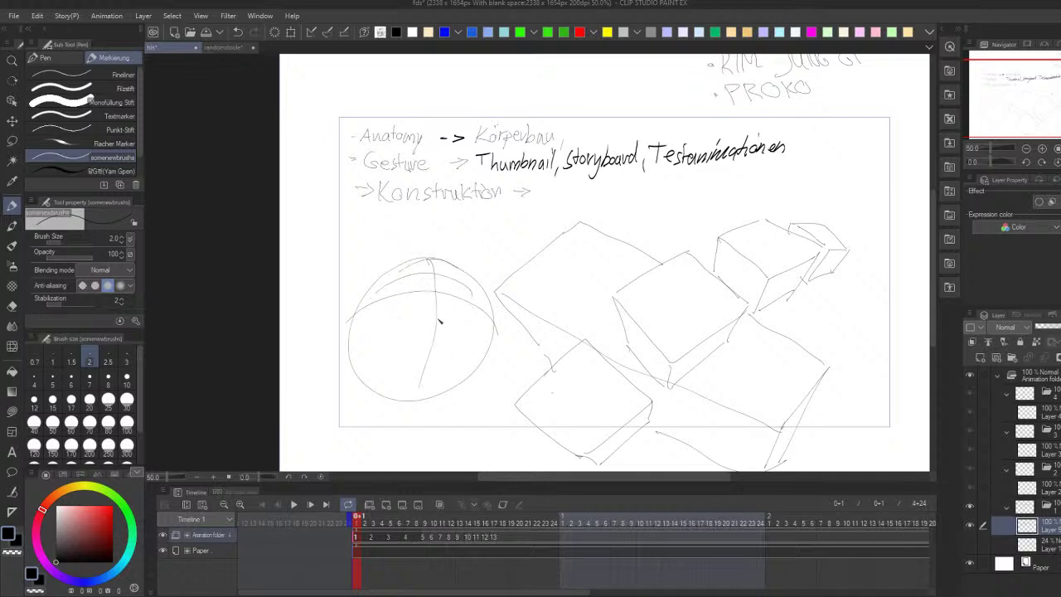
# Step: Add curved horizontal contour lines and a small ring across the lower half of the sphere
pyautogui.moveTo(360, 340); pyautogui.dragTo(481, 336)
pyautogui.hotkey('ctrl', 'z')
pyautogui.hotkey('ctrl', 'z')
pyautogui.moveTo(360, 342); pyautogui.dragTo(479, 342)
pyautogui.moveTo(372, 365); pyautogui.dragTo(475, 350)
pyautogui.moveTo(390, 390)
pyautogui.mouseDown()
pyautogui.moveTo(423, 356)
pyautogui.moveTo(405, 401)
pyautogui.moveTo(448, 378)
pyautogui.mouseUp()
pyautogui.hotkey('ctrl', 'z')
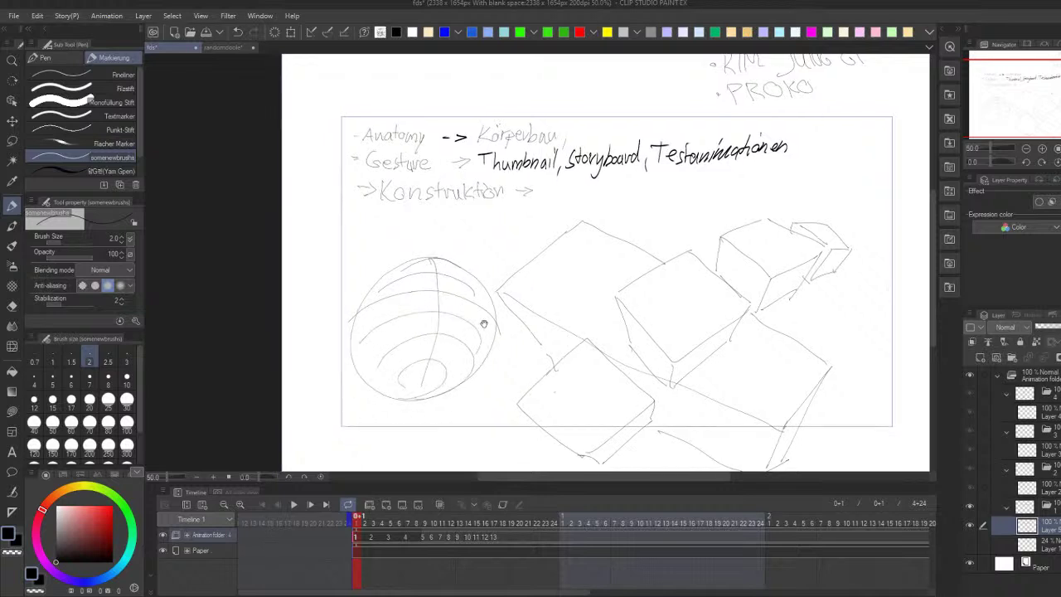
# Step: Add curved vertical contour lines on both sides of the sphere to complete its globe-like grid
pyautogui.moveTo(410, 265)
pyautogui.mouseDown()
pyautogui.moveTo(415, 381)
pyautogui.moveTo(413, 286)
pyautogui.moveTo(422, 372)
pyautogui.moveTo(420, 382)
pyautogui.moveTo(386, 360)
pyautogui.moveTo(390, 381)
pyautogui.mouseUp()
pyautogui.hotkey('ctrl', 'z')
pyautogui.hotkey('ctrl', 'z')
pyautogui.hotkey('ctrl', 'z')
pyautogui.hotkey('ctrl', 'z')
pyautogui.hotkey('ctrl', 'z')
pyautogui.moveTo(366, 305); pyautogui.dragTo(390, 394)
pyautogui.moveTo(461, 264)
pyautogui.mouseDown()
pyautogui.moveTo(426, 379)
pyautogui.moveTo(486, 308)
pyautogui.moveTo(481, 370)
pyautogui.mouseUp()
pyautogui.hotkey('ctrl', 'z')
pyautogui.hscroll(3, 846, 275)
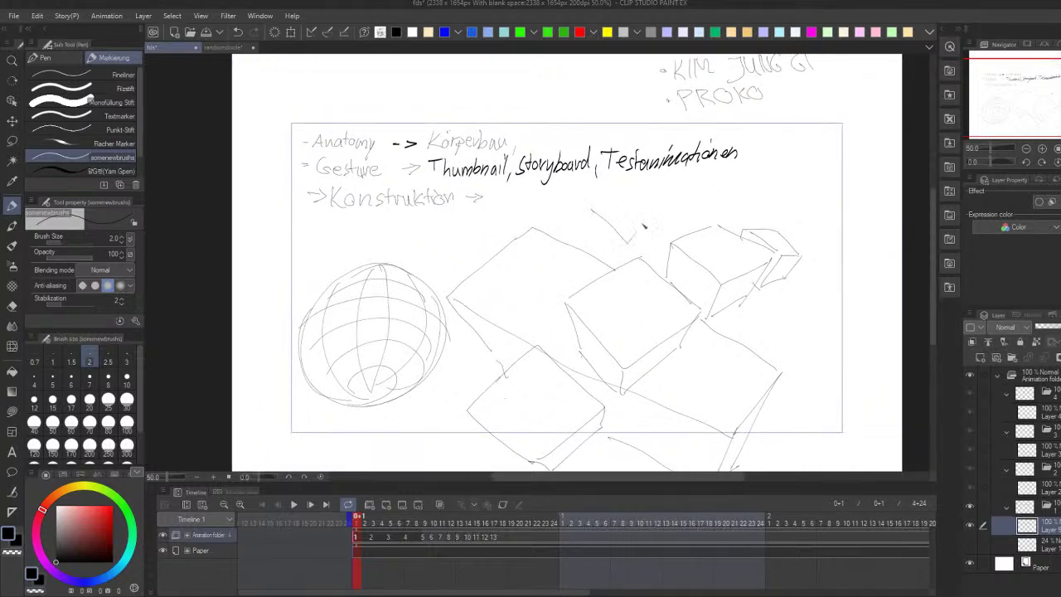
# Step: Sketch a small pyramid above the central box
pyautogui.moveTo(609, 224); pyautogui.dragTo(660, 226)
pyautogui.moveTo(595, 208); pyautogui.dragTo(630, 242)
pyautogui.moveTo(636, 173); pyautogui.dragTo(664, 220)
pyautogui.hscroll(1, 771, 178)
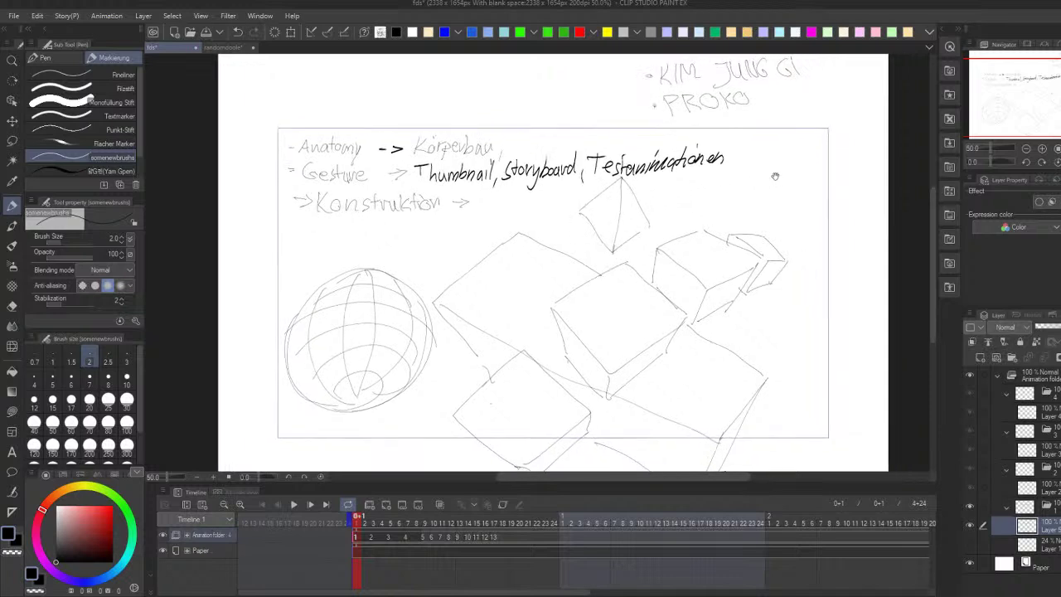
# Step: Sketch the edges of another small form beyond the receding boxes, near the frame's upper corner
pyautogui.moveTo(766, 189); pyautogui.dragTo(812, 208)
pyautogui.hotkey('ctrl', 'z')
pyautogui.moveTo(752, 192); pyautogui.dragTo(802, 211)
pyautogui.moveTo(774, 163)
pyautogui.mouseDown()
pyautogui.moveTo(818, 149)
pyautogui.moveTo(754, 187)
pyautogui.moveTo(827, 139)
pyautogui.moveTo(798, 226)
pyautogui.mouseUp()
# Step: Undo the pyramid above the boxes and most of the sphere's contour lines
pyautogui.hotkey('ctrl', 'z')
pyautogui.hotkey('ctrl', 'z')
pyautogui.hotkey('ctrl', 'z')
pyautogui.hotkey('ctrl', 'z')
pyautogui.hotkey('ctrl', 'z')
pyautogui.hotkey('ctrl', 'z')
pyautogui.hotkey('ctrl', 'z')
pyautogui.hotkey('ctrl', 'z')
pyautogui.hotkey('ctrl', 'z')
pyautogui.hotkey('ctrl', 'z')
pyautogui.hotkey('ctrl', 'z')
pyautogui.hotkey('ctrl', 'z')
pyautogui.hotkey('ctrl', 'z')
pyautogui.hotkey('ctrl', 'z')
pyautogui.hotkey('ctrl', 'z')
pyautogui.hotkey('ctrl', 'z')
pyautogui.hotkey('ctrl', 'z')
pyautogui.hotkey('ctrl', 'z')
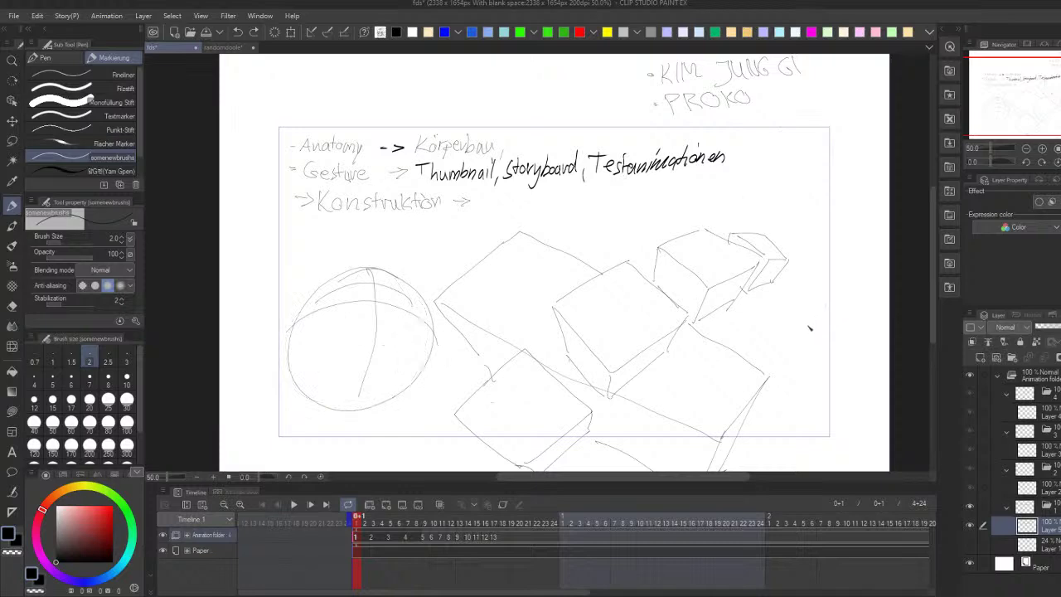
# Step: Undo the rest of the sphere and the side edges of the box in the frame's lower corner
pyautogui.hotkey('ctrl', 'z')
pyautogui.hotkey('ctrl', 'z')
pyautogui.hotkey('ctrl', 'z')
pyautogui.hotkey('ctrl', 'z')
pyautogui.hotkey('ctrl', 'z')
pyautogui.hotkey('ctrl', 'z')
pyautogui.hotkey('ctrl', 'z')
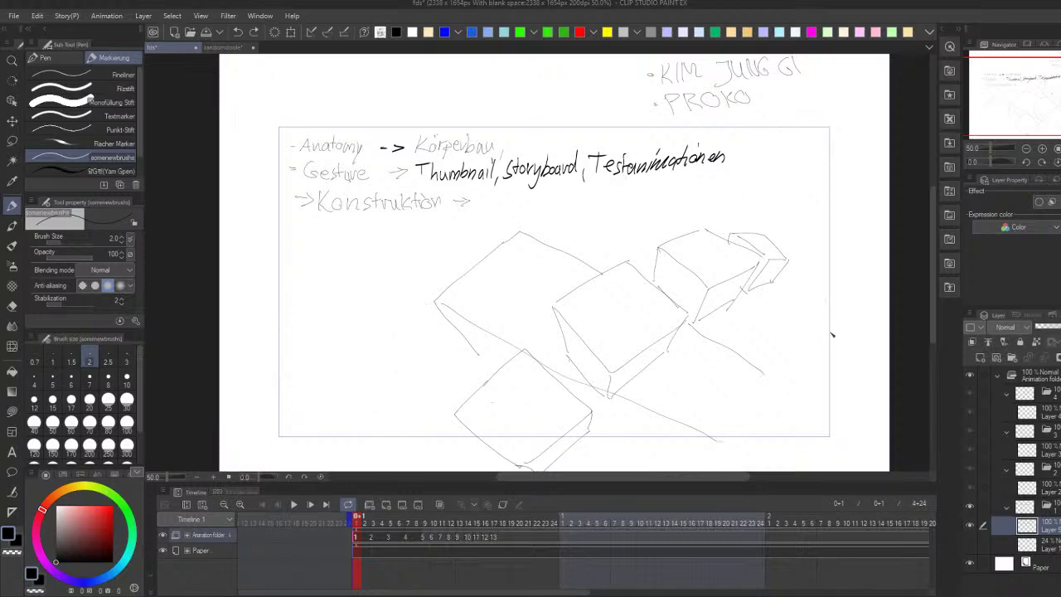
# Step: Undo the large plane behind the boxes, the front box and most of the farthest small box
pyautogui.hotkey('ctrl', 'z')
pyautogui.hotkey('ctrl', 'z')
pyautogui.hotkey('ctrl', 'z')
pyautogui.hotkey('ctrl', 'z')
pyautogui.hotkey('ctrl', 'z')
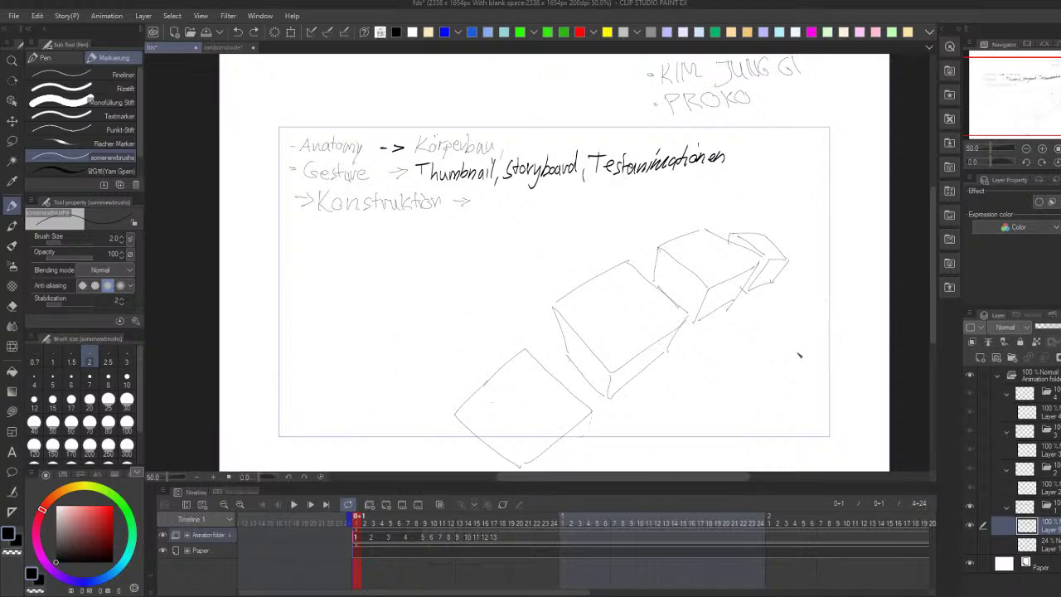
pyautogui.hotkey('ctrl', 'z')
pyautogui.hotkey('ctrl', 'z')
pyautogui.hotkey('ctrl', 'z')
pyautogui.hotkey('ctrl', 'z')
pyautogui.hotkey('ctrl', 'z')
pyautogui.hotkey('ctrl', 'z')
pyautogui.hotkey('ctrl', 'z')
pyautogui.hotkey('ctrl', 'z')
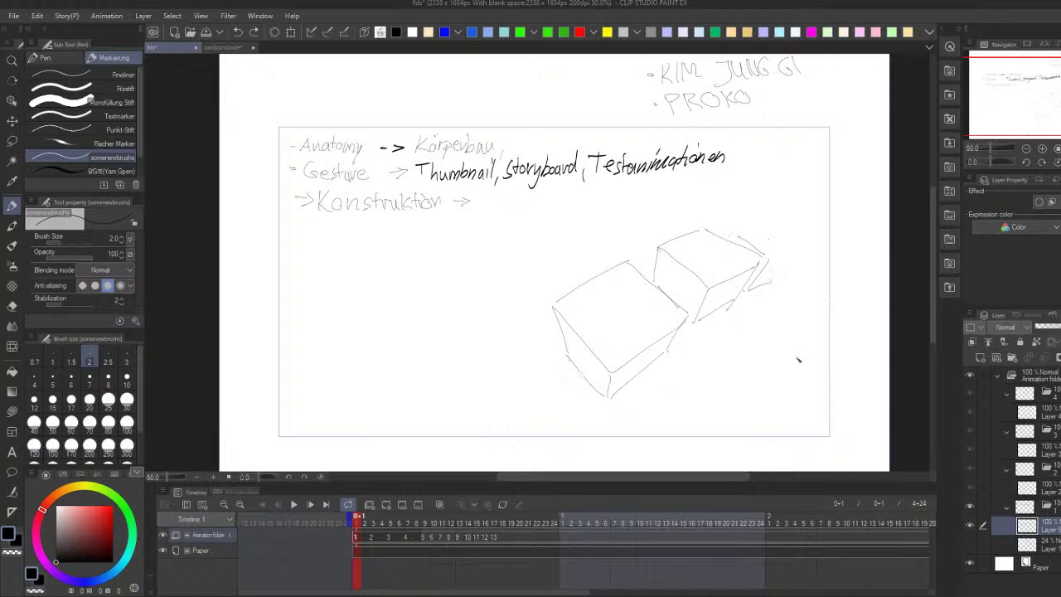
# Step: Undo the remaining receding boxes and the central box to clear the area under the notes
pyautogui.hotkey('ctrl', 'z')
pyautogui.hotkey('ctrl', 'z')
pyautogui.hotkey('ctrl', 'z')
pyautogui.hotkey('ctrl', 'z')
pyautogui.hotkey('ctrl', 'z')
pyautogui.hotkey('ctrl', 'z')
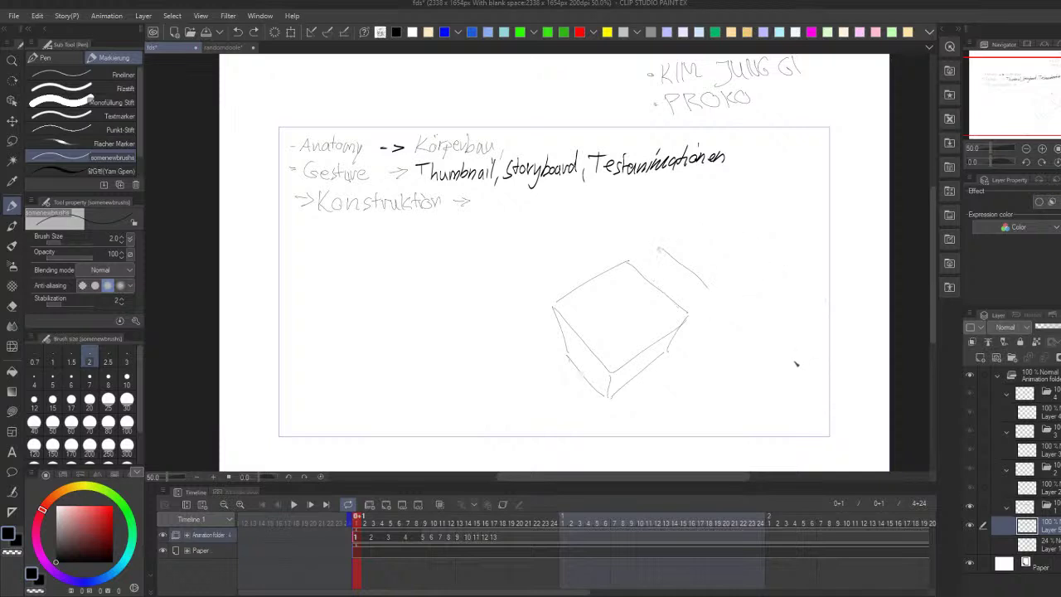
pyautogui.hotkey('ctrl', 'z')
pyautogui.hotkey('ctrl', 'z')
pyautogui.hotkey('ctrl', 'z')
pyautogui.moveTo(694, 357); pyautogui.dragTo(697, 360)
pyautogui.hotkey('ctrl', 'z')
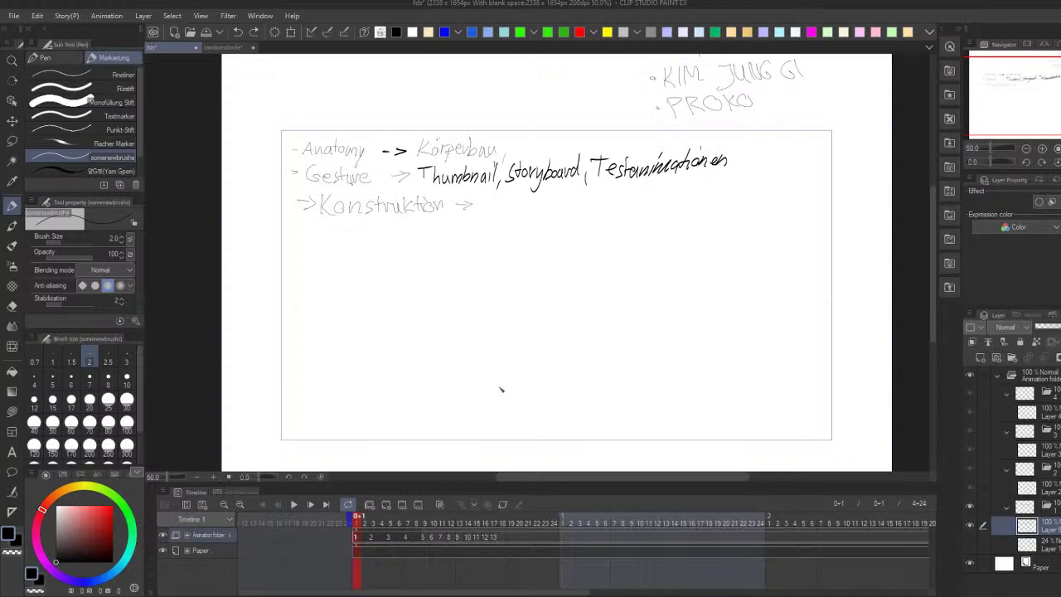
# Step: Try a large loop around the handwritten list of notes
pyautogui.moveTo(529, 228); pyautogui.dragTo(528, 235)
pyautogui.moveTo(615, 249); pyautogui.dragTo(616, 249)
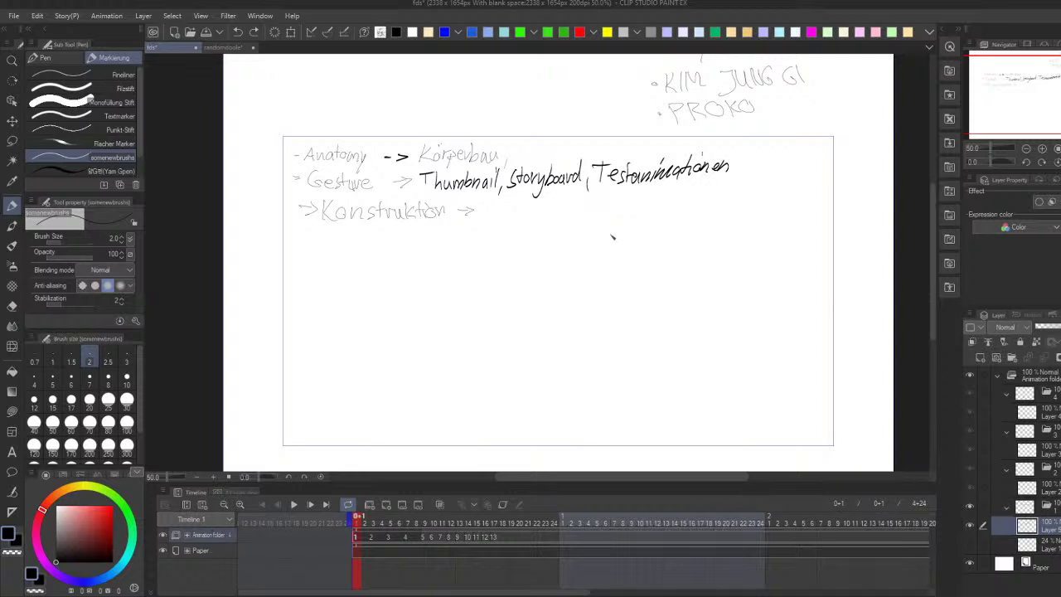
pyautogui.moveTo(606, 194); pyautogui.dragTo(621, 224)
pyautogui.moveTo(737, 279); pyautogui.dragTo(729, 332)
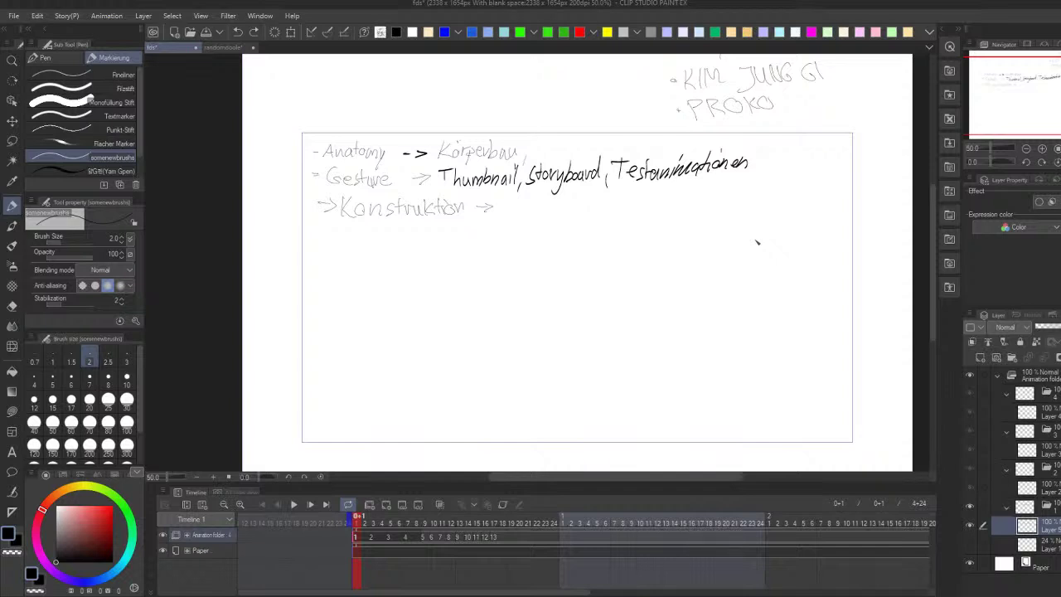
pyautogui.moveTo(357, 108)
pyautogui.mouseDown()
pyautogui.moveTo(290, 131)
pyautogui.moveTo(697, 228)
pyautogui.mouseUp()
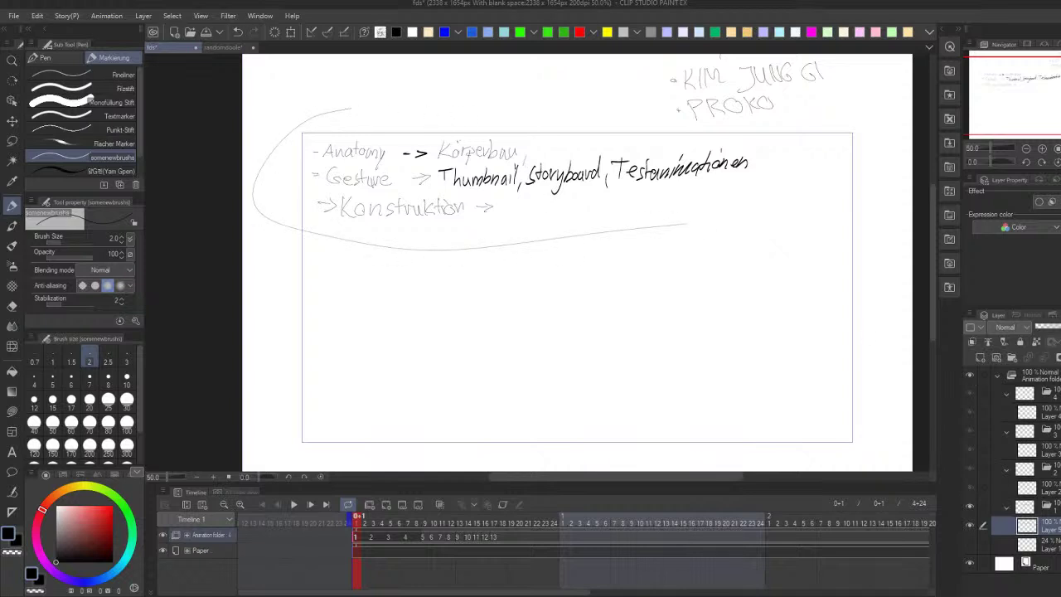
pyautogui.hotkey('ctrl', 'z')
# Step: Handwrite "Layout" and "Perspektive" as two arrowed entries below "Konstruktion" in the notes
pyautogui.moveTo(312, 231)
pyautogui.mouseDown()
pyautogui.moveTo(329, 242)
pyautogui.moveTo(389, 242)
pyautogui.moveTo(377, 267)
pyautogui.moveTo(408, 238)
pyautogui.moveTo(422, 246)
pyautogui.mouseUp()
pyautogui.moveTo(314, 268); pyautogui.dragTo(341, 274)
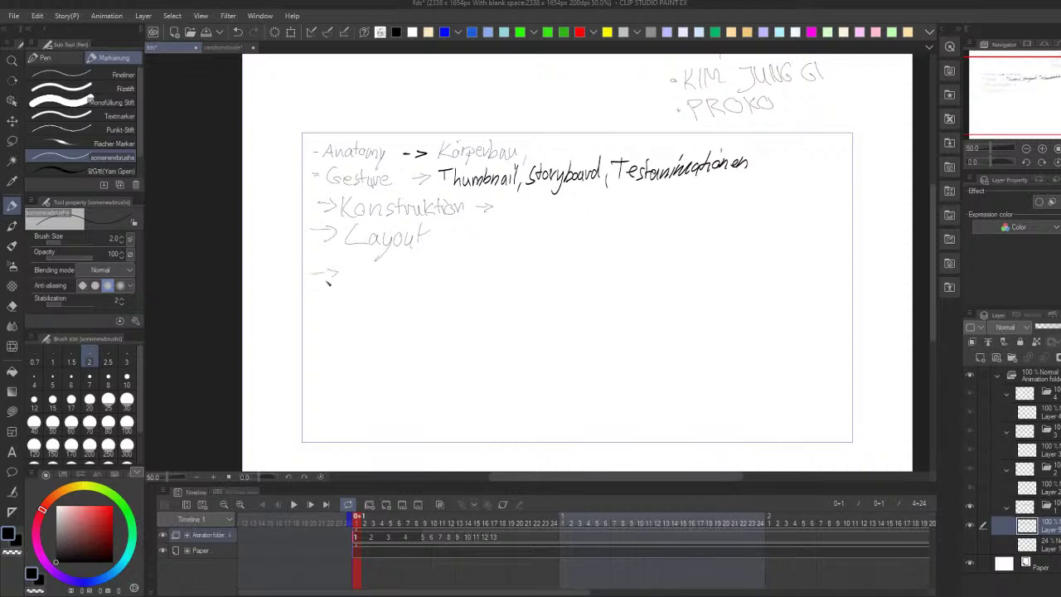
pyautogui.moveTo(441, 320); pyautogui.dragTo(448, 341)
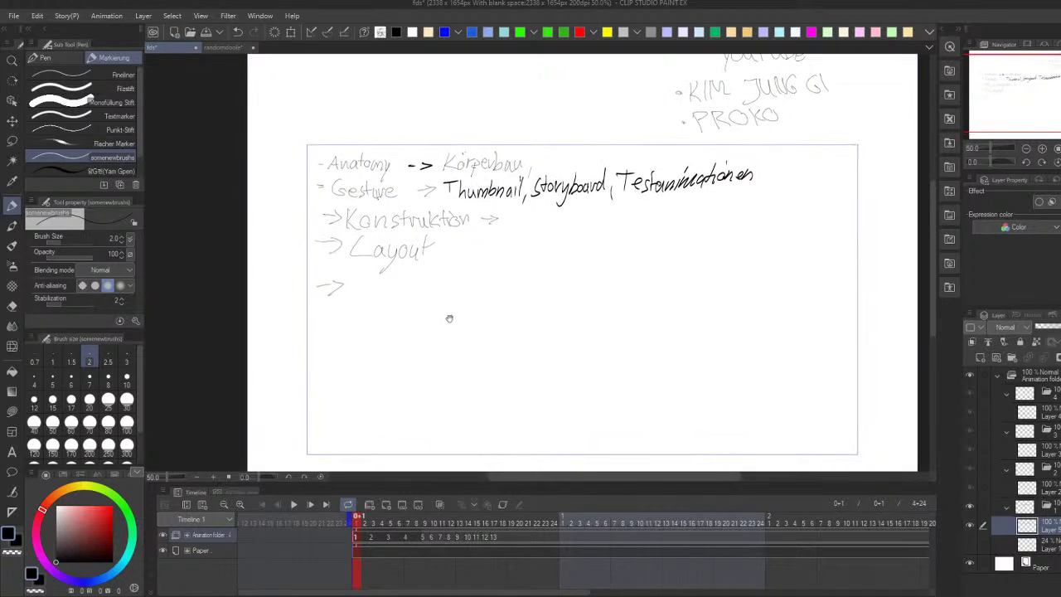
pyautogui.moveTo(356, 275); pyautogui.dragTo(357, 305)
pyautogui.moveTo(356, 274)
pyautogui.mouseDown()
pyautogui.moveTo(378, 296)
pyautogui.moveTo(390, 287)
pyautogui.moveTo(398, 314)
pyautogui.mouseUp()
pyautogui.moveTo(399, 285)
pyautogui.mouseDown()
pyautogui.moveTo(421, 298)
pyautogui.moveTo(434, 292)
pyautogui.mouseUp()
pyautogui.moveTo(445, 267); pyautogui.dragTo(451, 276)
pyautogui.moveTo(454, 282)
pyautogui.mouseDown()
pyautogui.moveTo(454, 292)
pyautogui.moveTo(479, 282)
pyautogui.mouseUp()
# Step: Try circling the "Konstruktion" entry in the notes
pyautogui.moveTo(282, 309)
pyautogui.mouseDown()
pyautogui.moveTo(315, 137)
pyautogui.moveTo(291, 307)
pyautogui.mouseUp()
pyautogui.moveTo(646, 420); pyautogui.dragTo(636, 425)
pyautogui.hotkey('ctrl', 'z')
pyautogui.moveTo(543, 279); pyautogui.dragTo(552, 282)
pyautogui.moveTo(505, 218)
pyautogui.mouseDown()
pyautogui.moveTo(412, 202)
pyautogui.moveTo(506, 237)
pyautogui.mouseUp()
pyautogui.moveTo(640, 270); pyautogui.dragTo(635, 277)
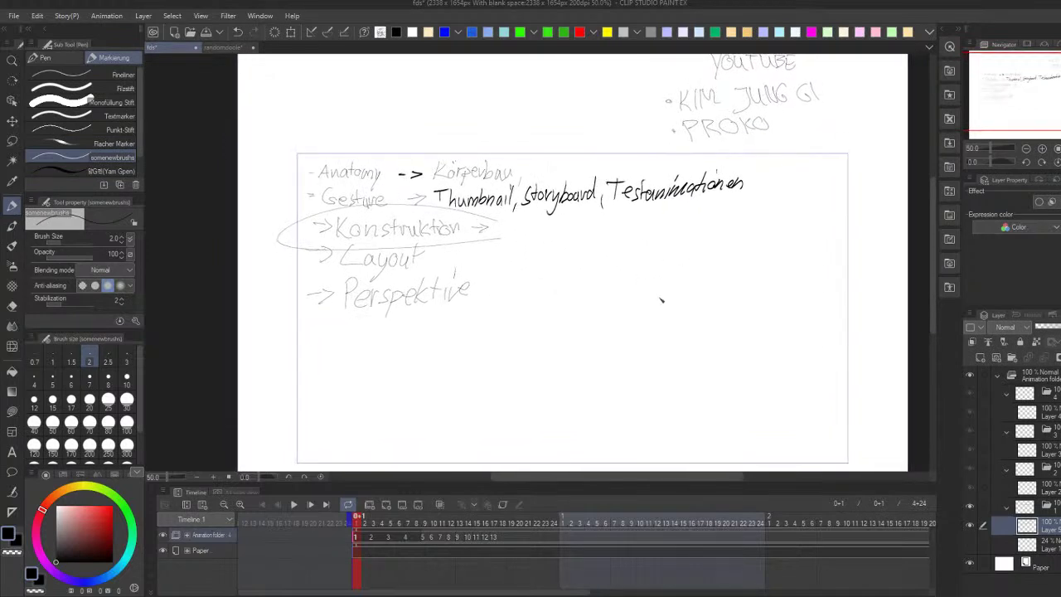
pyautogui.hotkey('ctrl', 'z')
pyautogui.moveTo(485, 264)
pyautogui.mouseDown()
pyautogui.moveTo(309, 282)
pyautogui.moveTo(387, 324)
pyautogui.moveTo(527, 305)
pyautogui.mouseUp()
pyautogui.hotkey('ctrl', 'z')
pyautogui.moveTo(431, 250)
pyautogui.mouseDown()
pyautogui.moveTo(301, 293)
pyautogui.moveTo(445, 298)
pyautogui.mouseUp()
pyautogui.moveTo(537, 275); pyautogui.dragTo(532, 274)
pyautogui.hotkey('ctrl', 'z')
pyautogui.moveTo(424, 247); pyautogui.dragTo(445, 283)
pyautogui.moveTo(666, 336)
pyautogui.mouseDown()
pyautogui.moveTo(674, 360)
pyautogui.moveTo(559, 312)
pyautogui.mouseUp()
pyautogui.hotkey('ctrl', 'z')
pyautogui.hotkey('ctrl', 'y')
pyautogui.hotkey('ctrl', 'z')
# Step: Sketch a room corner in perspective with two diverging floor lines and one vertical wall line beside the notes
pyautogui.moveTo(462, 331); pyautogui.dragTo(661, 201)
pyautogui.moveTo(621, 114); pyautogui.dragTo(635, 240)
pyautogui.hotkey('ctrl', 'z')
pyautogui.hotkey('ctrl', 'y')
pyautogui.moveTo(656, 152); pyautogui.dragTo(688, 185)
pyautogui.moveTo(635, 230); pyautogui.dragTo(831, 308)
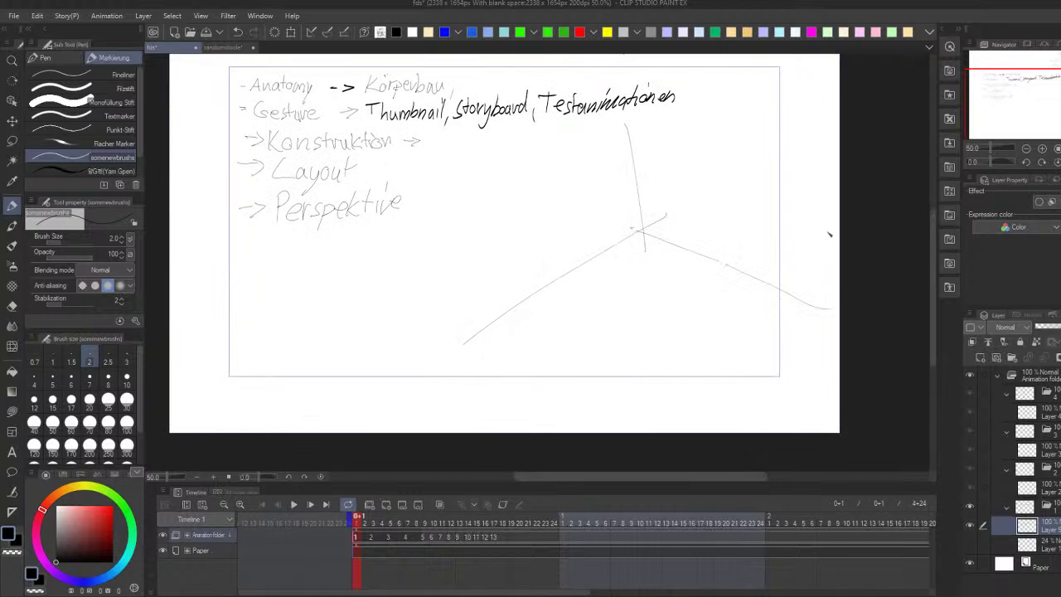
pyautogui.hotkey('ctrl', 'z')
pyautogui.moveTo(644, 231); pyautogui.dragTo(796, 310)
# Step: Sketch a tall upright box with two visible sides across the floor line beside the room corner
pyautogui.moveTo(773, 275); pyautogui.dragTo(776, 303)
pyautogui.moveTo(695, 201); pyautogui.dragTo(708, 292)
pyautogui.hotkey('ctrl', 'z')
pyautogui.moveTo(756, 220); pyautogui.dragTo(762, 324)
pyautogui.moveTo(705, 207)
pyautogui.mouseDown()
pyautogui.moveTo(757, 222)
pyautogui.moveTo(747, 218)
pyautogui.moveTo(688, 314)
pyautogui.mouseUp()
pyautogui.hotkey('ctrl', 'z')
pyautogui.moveTo(667, 215)
pyautogui.mouseDown()
pyautogui.moveTo(688, 318)
pyautogui.moveTo(720, 307)
pyautogui.mouseUp()
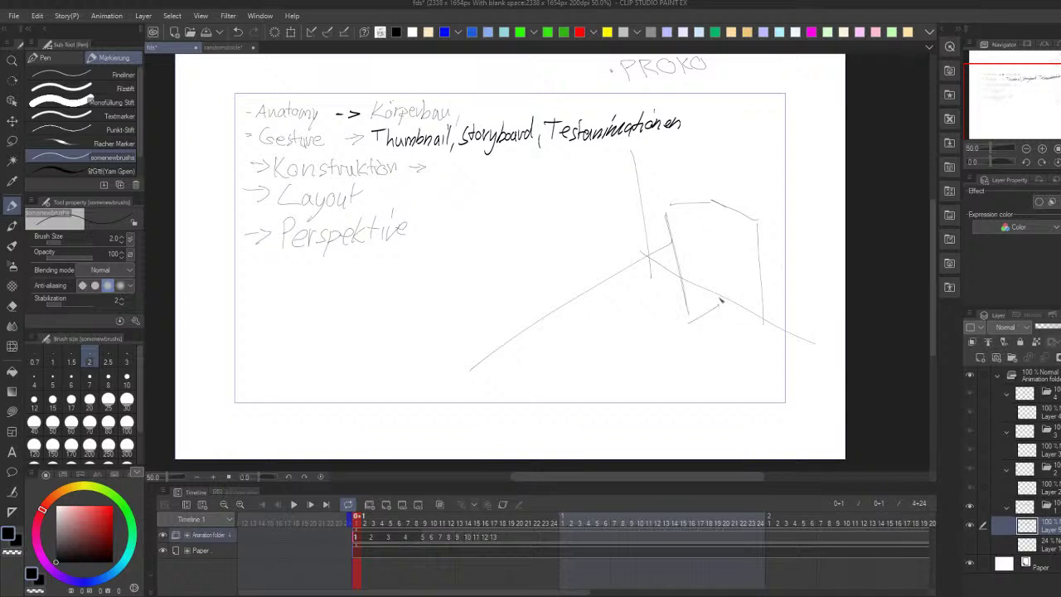
pyautogui.hotkey('ctrl', 'z')
pyautogui.moveTo(711, 202); pyautogui.dragTo(718, 294)
pyautogui.hotkey('ctrl', 'z')
pyautogui.moveTo(710, 201); pyautogui.dragTo(716, 298)
# Step: Draw a rectangular picture frame around the room corner and the tall box
pyautogui.moveTo(424, 186)
pyautogui.mouseDown()
pyautogui.moveTo(834, 196)
pyautogui.moveTo(830, 379)
pyautogui.mouseUp()
pyautogui.hotkey('ctrl', 'z')
pyautogui.moveTo(457, 185); pyautogui.dragTo(811, 191)
pyautogui.hotkey('ctrl', 'z')
pyautogui.moveTo(445, 189)
pyautogui.mouseDown()
pyautogui.moveTo(790, 189)
pyautogui.moveTo(783, 404)
pyautogui.moveTo(796, 401)
pyautogui.moveTo(509, 393)
pyautogui.mouseUp()
pyautogui.hotkey('ctrl', 'z')
pyautogui.moveTo(786, 189)
pyautogui.mouseDown()
pyautogui.moveTo(744, 403)
pyautogui.moveTo(788, 407)
pyautogui.moveTo(443, 400)
pyautogui.mouseUp()
pyautogui.hotkey('ctrl', 'z')
pyautogui.hotkey('ctrl', 'z')
pyautogui.moveTo(446, 190); pyautogui.dragTo(442, 399)
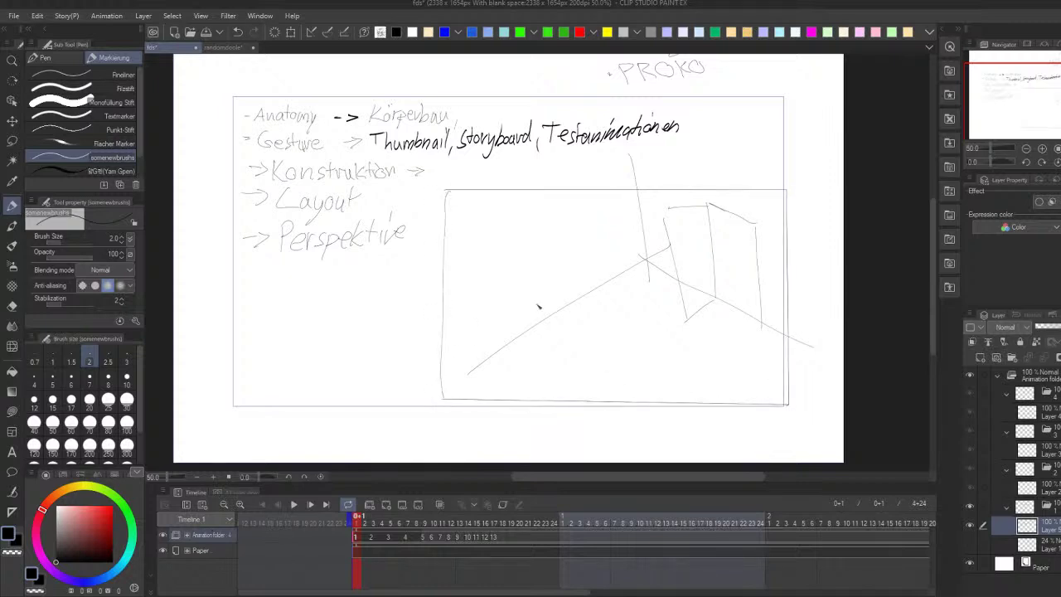
# Step: Reinforce the top and bottom edges of the tall box with firmer perspective lines
pyautogui.hscroll(2, 615, 281)
pyautogui.scroll(1, 707, 262)
pyautogui.hscroll(2, 659, 194)
pyautogui.moveTo(630, 170)
pyautogui.mouseDown()
pyautogui.moveTo(572, 182)
pyautogui.moveTo(631, 168)
pyautogui.moveTo(618, 339)
pyautogui.moveTo(644, 297)
pyautogui.moveTo(721, 338)
pyautogui.mouseUp()
pyautogui.hotkey('ctrl', 'z')
pyautogui.hscroll(-1, 730, 314)
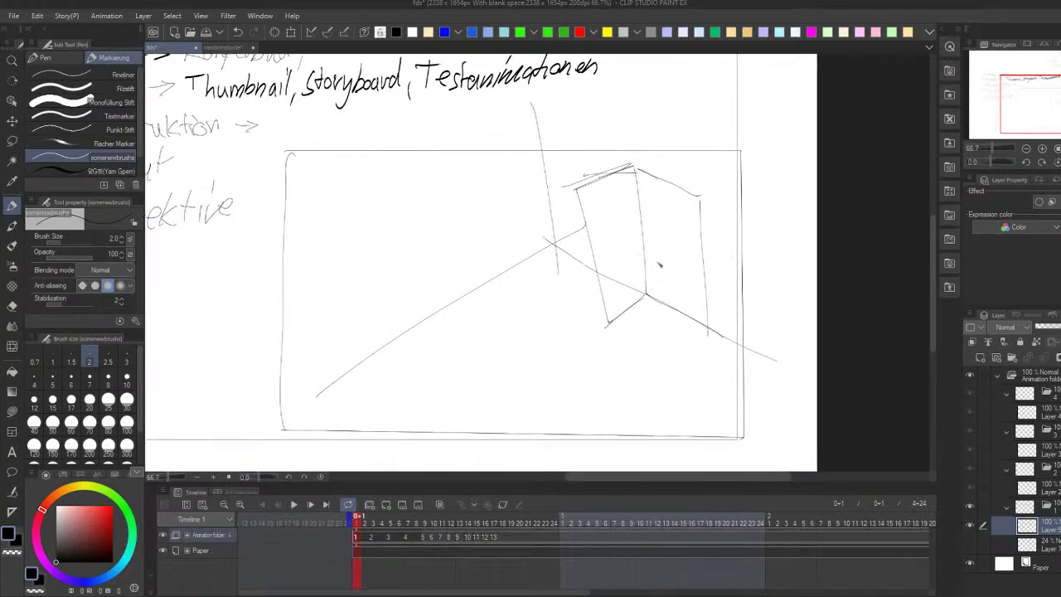
# Step: Draw a figure's oval head, raised fist, torso side and outer arm in front of the tall box
pyautogui.moveTo(670, 205)
pyautogui.mouseDown()
pyautogui.moveTo(647, 239)
pyautogui.moveTo(667, 217)
pyautogui.mouseUp()
pyautogui.hotkey('ctrl', 'z')
pyautogui.hotkey('ctrl', 'z')
pyautogui.scroll(1, 608, 254)
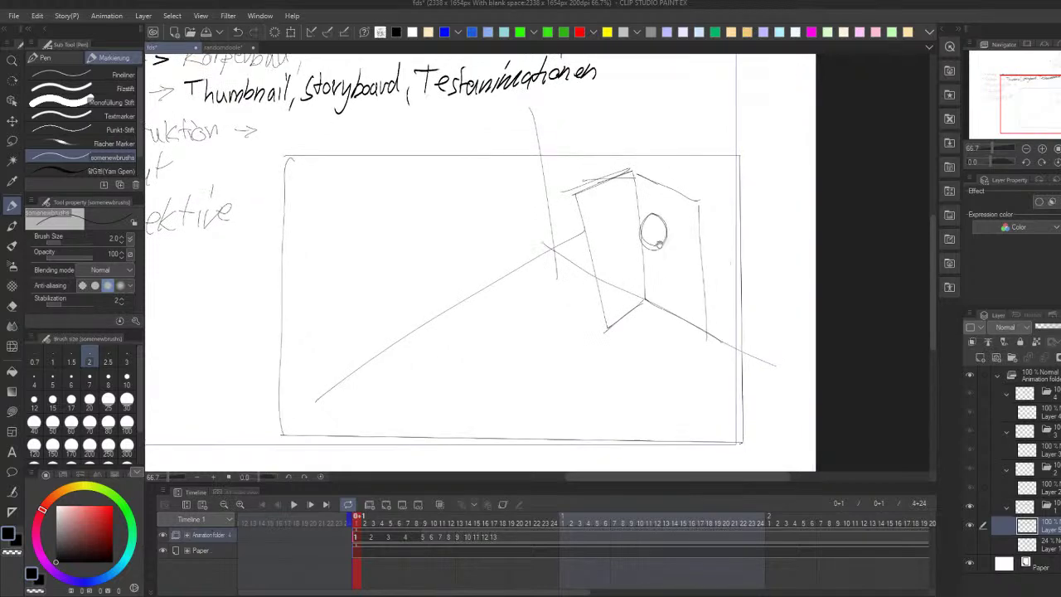
pyautogui.moveTo(607, 254); pyautogui.dragTo(605, 253)
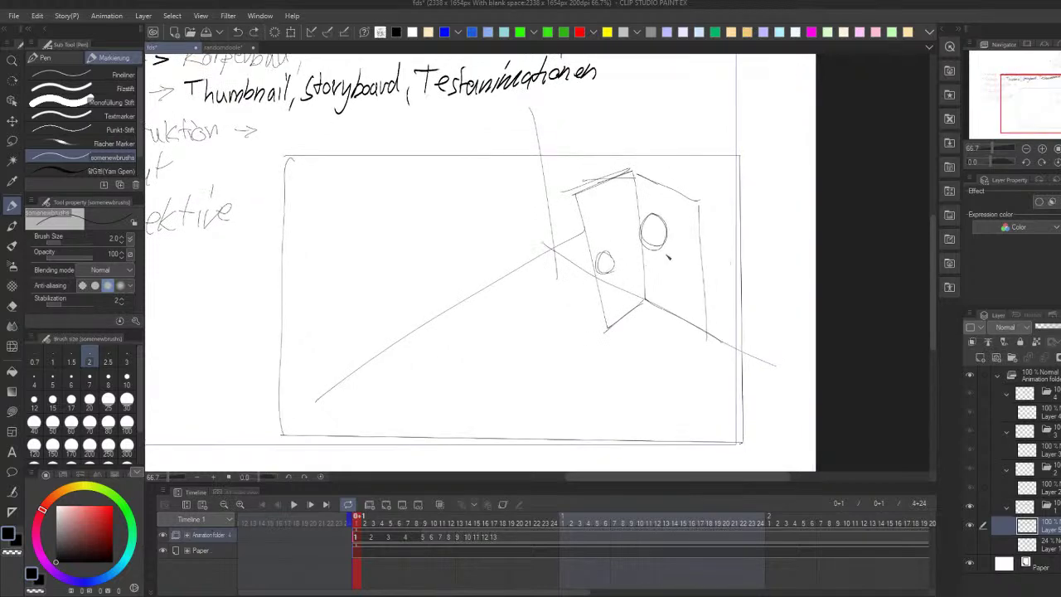
pyautogui.moveTo(632, 240); pyautogui.dragTo(643, 297)
pyautogui.moveTo(678, 248); pyautogui.dragTo(675, 292)
pyautogui.moveTo(673, 253)
pyautogui.mouseDown()
pyautogui.moveTo(673, 306)
pyautogui.moveTo(686, 315)
pyautogui.moveTo(679, 358)
pyautogui.mouseUp()
# Step: Try several strokes for the figure's lower body and legs
pyautogui.moveTo(640, 290)
pyautogui.mouseDown()
pyautogui.moveTo(665, 314)
pyautogui.moveTo(645, 305)
pyautogui.moveTo(629, 397)
pyautogui.mouseUp()
pyautogui.hotkey('ctrl', 'z')
pyautogui.moveTo(637, 351)
pyautogui.mouseDown()
pyautogui.moveTo(618, 414)
pyautogui.moveTo(632, 393)
pyautogui.mouseUp()
pyautogui.hotkey('ctrl', 'z')
pyautogui.hotkey('ctrl', 'z')
pyautogui.moveTo(641, 315); pyautogui.dragTo(635, 378)
pyautogui.moveTo(598, 294)
pyautogui.mouseDown()
pyautogui.moveTo(615, 370)
pyautogui.moveTo(637, 355)
pyautogui.mouseUp()
pyautogui.moveTo(709, 328); pyautogui.dragTo(712, 348)
pyautogui.hotkey('ctrl', 'z')
pyautogui.hotkey('ctrl', 'z')
pyautogui.hotkey('ctrl', 'z')
# Step: Draw the figure's hips, two legs and feet in a standing pose in front of the box
pyautogui.moveTo(635, 313); pyautogui.dragTo(602, 350)
pyautogui.moveTo(682, 309); pyautogui.dragTo(687, 317)
pyautogui.moveTo(498, 249); pyautogui.dragTo(494, 257)
pyautogui.moveTo(652, 332); pyautogui.dragTo(640, 384)
pyautogui.moveTo(652, 312); pyautogui.dragTo(678, 387)
pyautogui.moveTo(685, 304); pyautogui.dragTo(701, 319)
pyautogui.moveTo(716, 269); pyautogui.dragTo(718, 264)
# Step: Thicken the tall box's lower edge with extra lines and finish the figure's arms
pyautogui.moveTo(645, 335); pyautogui.dragTo(620, 362)
pyautogui.moveTo(656, 217); pyautogui.dragTo(652, 226)
pyautogui.moveTo(736, 297); pyautogui.dragTo(735, 296)
pyautogui.moveTo(635, 291); pyautogui.dragTo(615, 315)
pyautogui.moveTo(642, 270); pyautogui.dragTo(623, 302)
pyautogui.moveTo(743, 285); pyautogui.dragTo(739, 301)
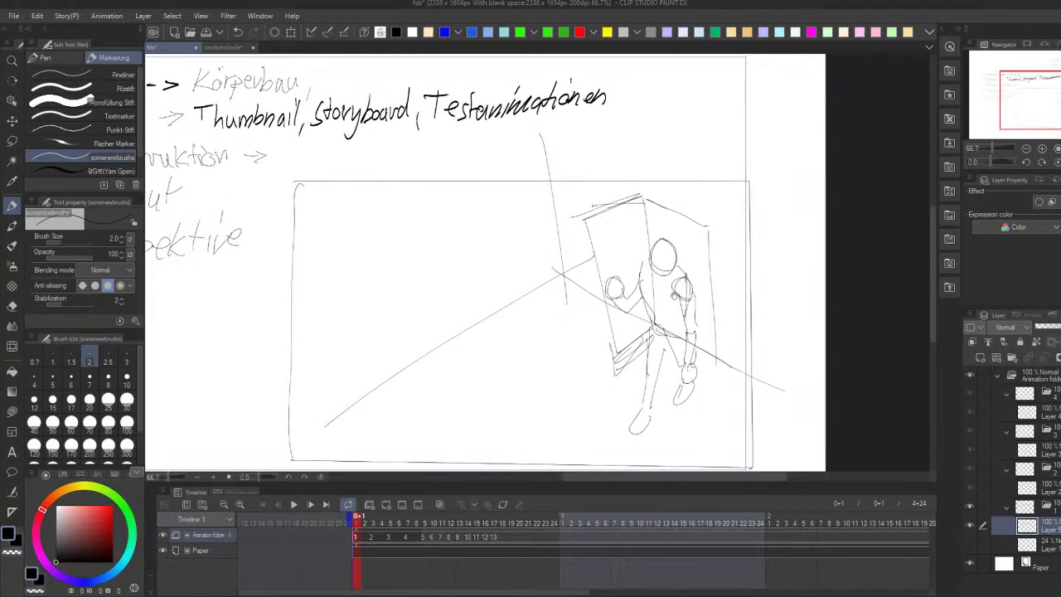
# Step: Try a stroke along the room's long floor line with the Donny DON'T brush
pyautogui.press('e')
pyautogui.press('p')
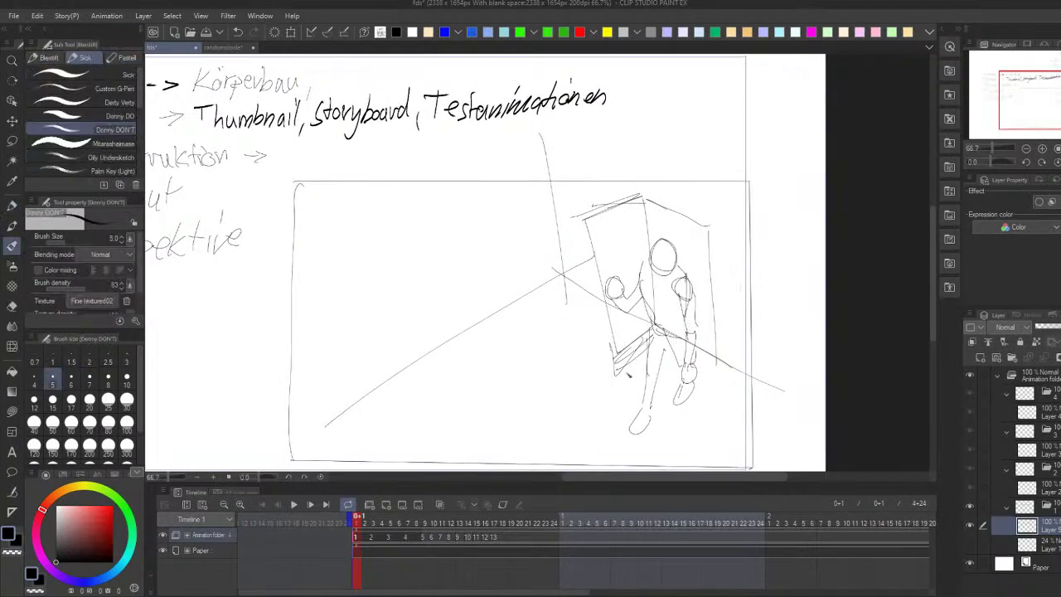
pyautogui.scroll(-2, 481, 312)
pyautogui.moveTo(340, 380)
pyautogui.mouseDown()
pyautogui.moveTo(483, 279)
pyautogui.moveTo(322, 377)
pyautogui.moveTo(500, 254)
pyautogui.mouseUp()
pyautogui.hotkey('ctrl', 'z')
pyautogui.hotkey('ctrl', 'z')
pyautogui.press('p')
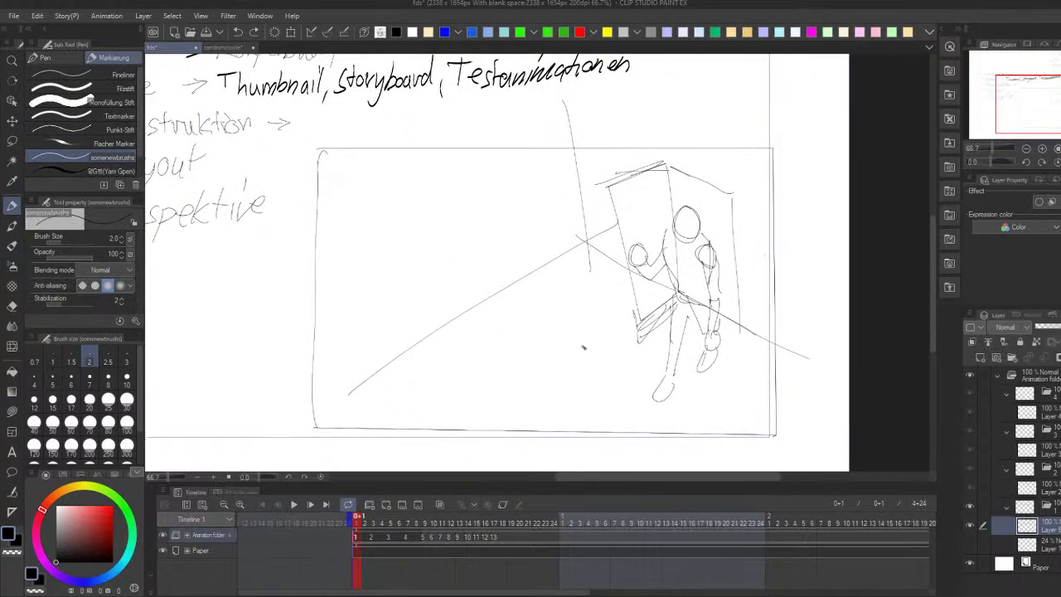
# Step: Draw a long box in perspective in the room's left foreground, with a flat rounded rectangle on its top
pyautogui.hotkey('ctrl', 'z')
pyautogui.moveTo(347, 369)
pyautogui.mouseDown()
pyautogui.moveTo(456, 280)
pyautogui.moveTo(490, 266)
pyautogui.moveTo(554, 294)
pyautogui.moveTo(373, 435)
pyautogui.mouseUp()
pyautogui.hotkey('ctrl', 'z')
pyautogui.moveTo(539, 305)
pyautogui.mouseDown()
pyautogui.moveTo(352, 444)
pyautogui.moveTo(555, 351)
pyautogui.moveTo(439, 451)
pyautogui.mouseUp()
pyautogui.hotkey('ctrl', 'z')
pyautogui.moveTo(552, 275); pyautogui.dragTo(550, 277)
pyautogui.moveTo(478, 285)
pyautogui.mouseDown()
pyautogui.moveTo(432, 338)
pyautogui.moveTo(492, 282)
pyautogui.mouseUp()
pyautogui.hotkey('ctrl', 'z')
pyautogui.moveTo(423, 318); pyautogui.dragTo(507, 305)
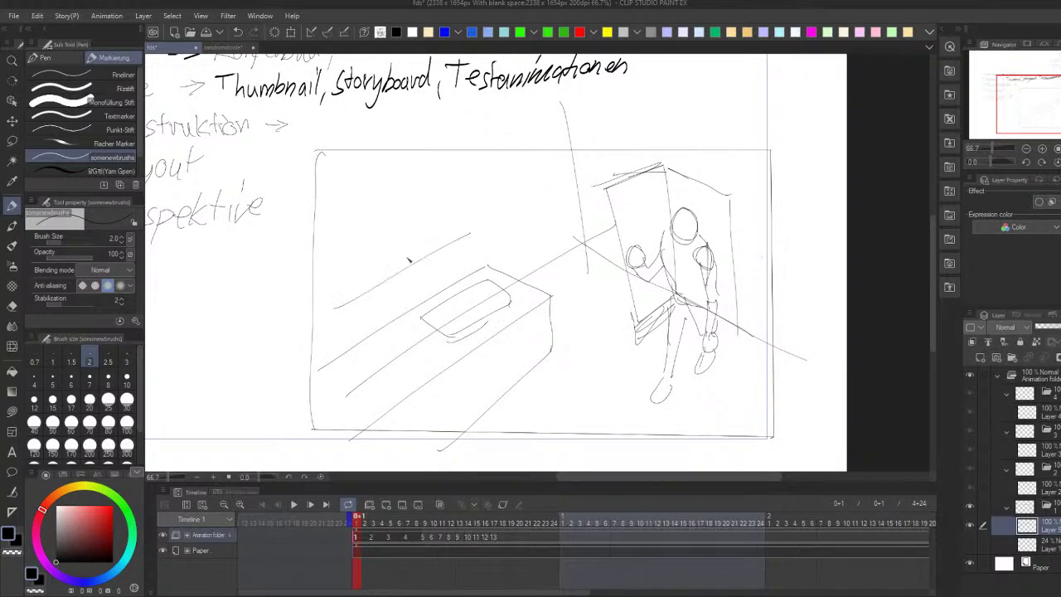
# Step: Sketch two round shapes on the long box's top and a curved, slanted outline against the left edge of the frame
pyautogui.moveTo(313, 271); pyautogui.dragTo(386, 238)
pyautogui.hotkey('ctrl', 'z')
pyautogui.moveTo(324, 283); pyautogui.dragTo(378, 257)
pyautogui.hotkey('ctrl', 'z')
pyautogui.moveTo(300, 320)
pyautogui.mouseDown()
pyautogui.moveTo(382, 276)
pyautogui.moveTo(336, 240)
pyautogui.moveTo(316, 199)
pyautogui.mouseUp()
pyautogui.moveTo(418, 340); pyautogui.dragTo(410, 357)
pyautogui.moveTo(417, 320)
pyautogui.mouseDown()
pyautogui.moveTo(430, 344)
pyautogui.moveTo(398, 354)
pyautogui.moveTo(415, 315)
pyautogui.moveTo(417, 346)
pyautogui.moveTo(354, 403)
pyautogui.moveTo(378, 358)
pyautogui.moveTo(393, 395)
pyautogui.mouseUp()
pyautogui.hotkey('ctrl', 'z')
pyautogui.hotkey('ctrl', 'z')
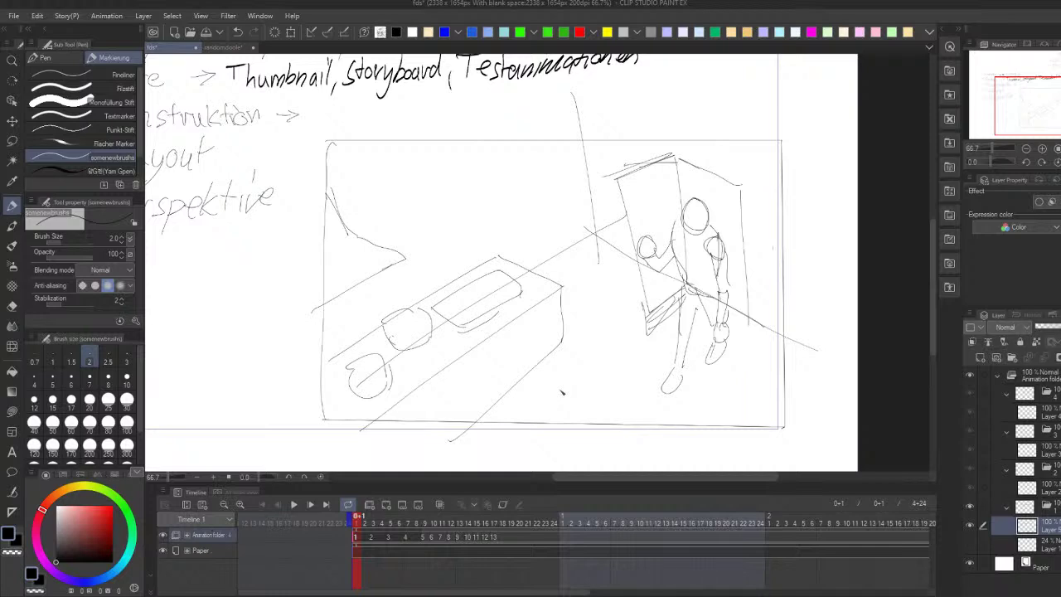
# Step: Double the long box's lower edge and add a receding line behind it with a vertical room corner line
pyautogui.moveTo(561, 343)
pyautogui.mouseDown()
pyautogui.moveTo(472, 398)
pyautogui.moveTo(457, 430)
pyautogui.mouseUp()
pyautogui.moveTo(328, 345)
pyautogui.mouseDown()
pyautogui.moveTo(526, 230)
pyautogui.moveTo(607, 206)
pyautogui.mouseUp()
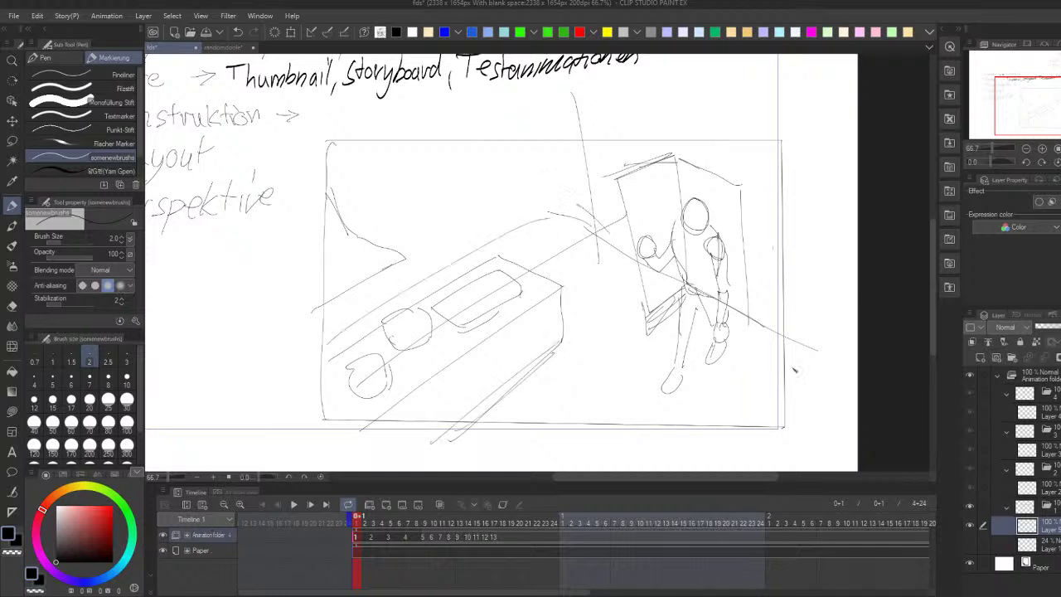
pyautogui.moveTo(527, 75); pyautogui.dragTo(552, 194)
# Step: Switch to the randomdoole animation, hide its clean line art to show the rough drawings, and go to the first frame
pyautogui.click(229, 48)
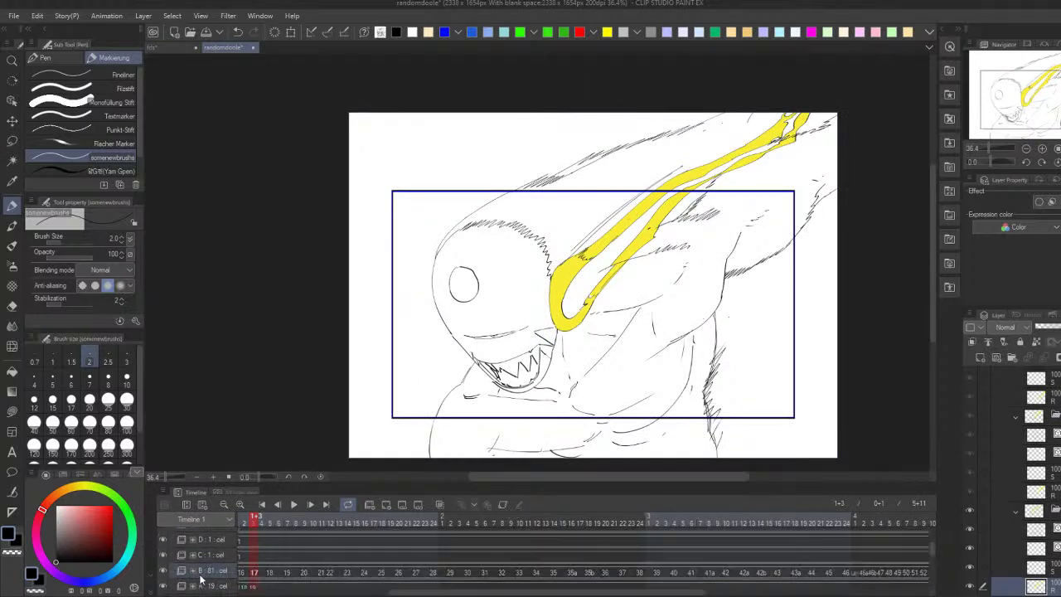
pyautogui.click(166, 537)
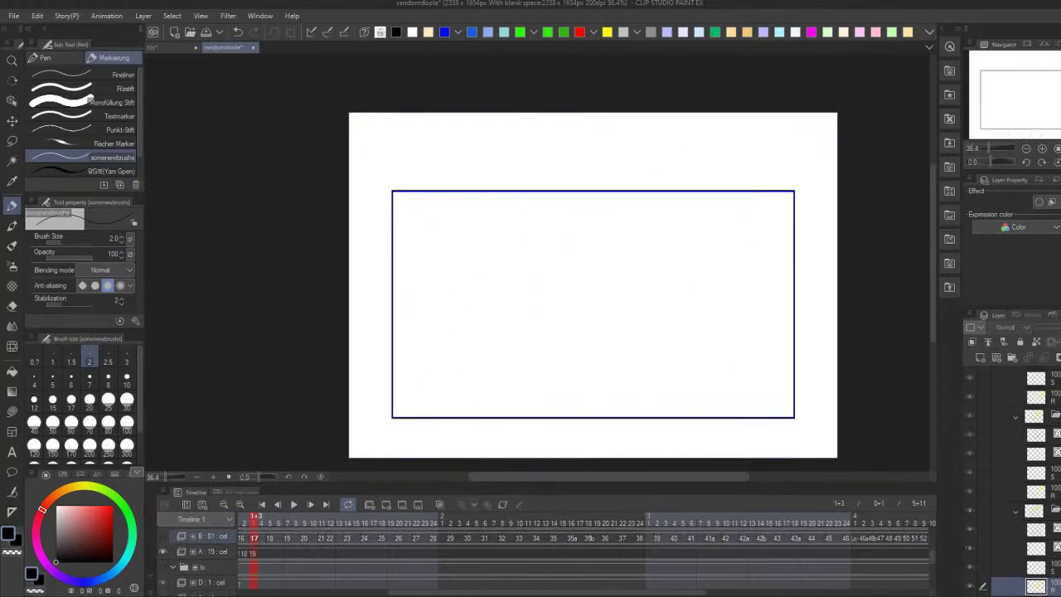
pyautogui.click(164, 568)
pyautogui.hscroll(-5, 551, 554)
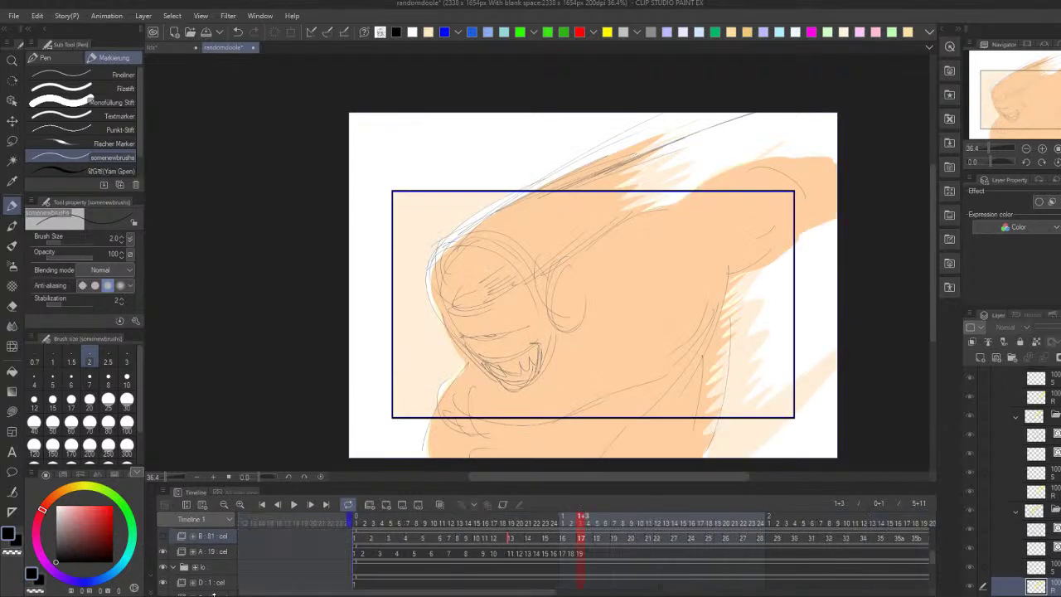
pyautogui.scroll(-2, 389, 553)
pyautogui.scroll(-1, 384, 550)
pyautogui.click(357, 523)
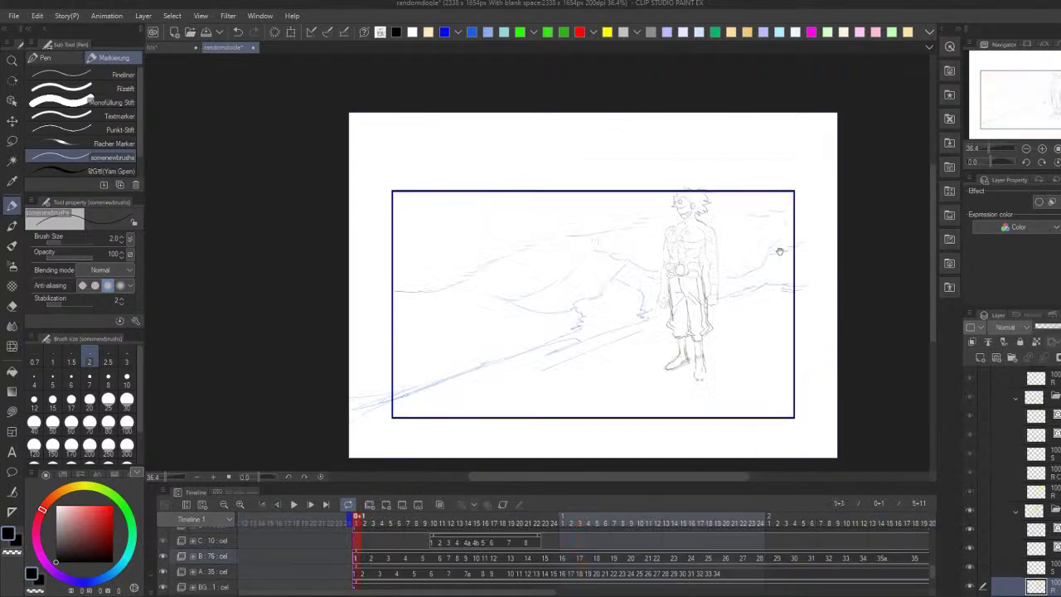
# Step: Step through the rough animation frame by frame from the first frame to frame 2+11
pyautogui.scroll(3, 518, 282)
pyautogui.scroll(2, 521, 294)
pyautogui.press('Right')
pyautogui.press('Right')
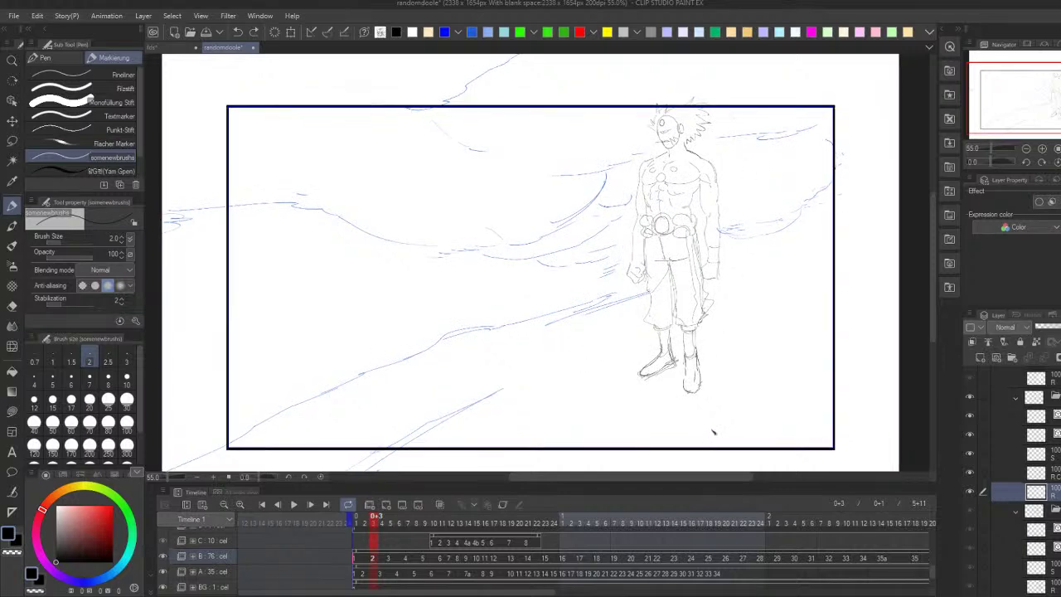
pyautogui.press('Right')
pyautogui.press('Left')
pyautogui.press('Right')
pyautogui.press('Right')
pyautogui.press('Right')
pyautogui.press('Right')
pyautogui.press('Right')
pyautogui.press('Right')
pyautogui.press('Right')
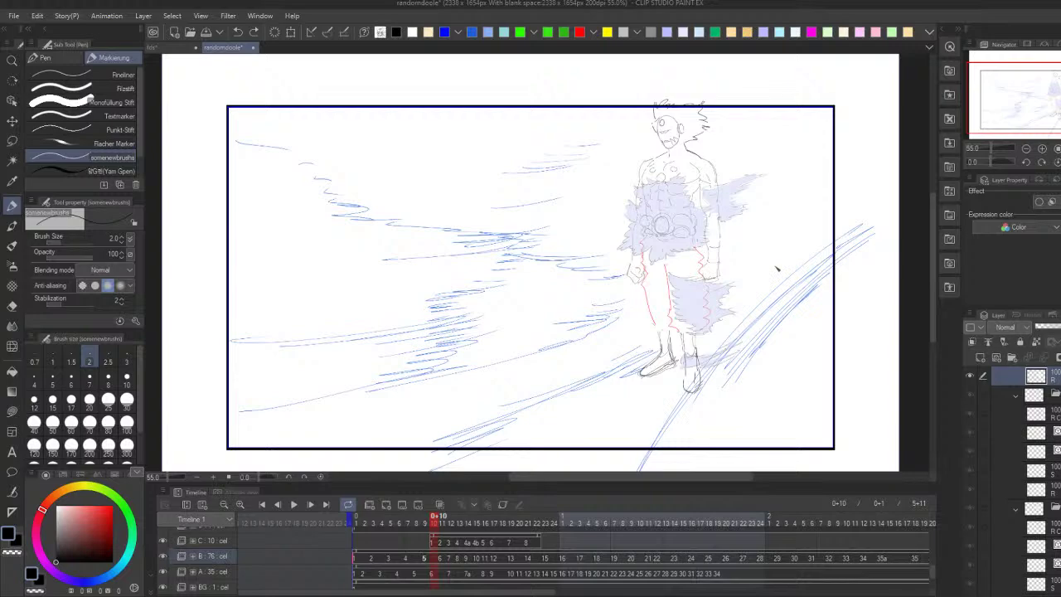
pyautogui.press('Right')
pyautogui.press('Right')
pyautogui.press('Right')
pyautogui.press('Right')
pyautogui.press('Right')
pyautogui.press('Right')
pyautogui.press('Right')
pyautogui.press('Right')
pyautogui.press('Right')
pyautogui.press('Right')
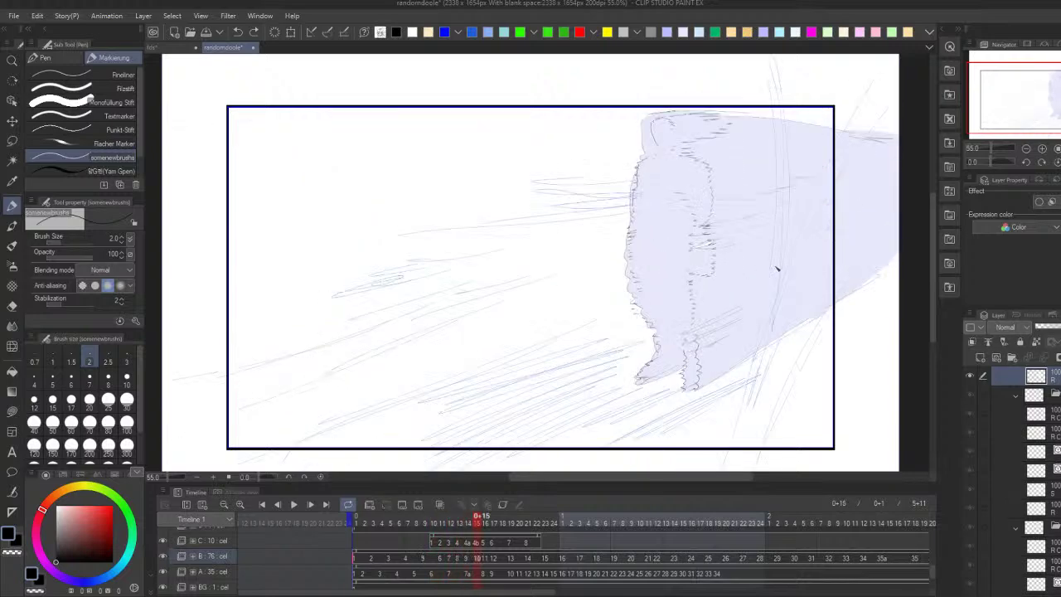
pyautogui.press('Right')
pyautogui.press('Right')
pyautogui.press('Right')
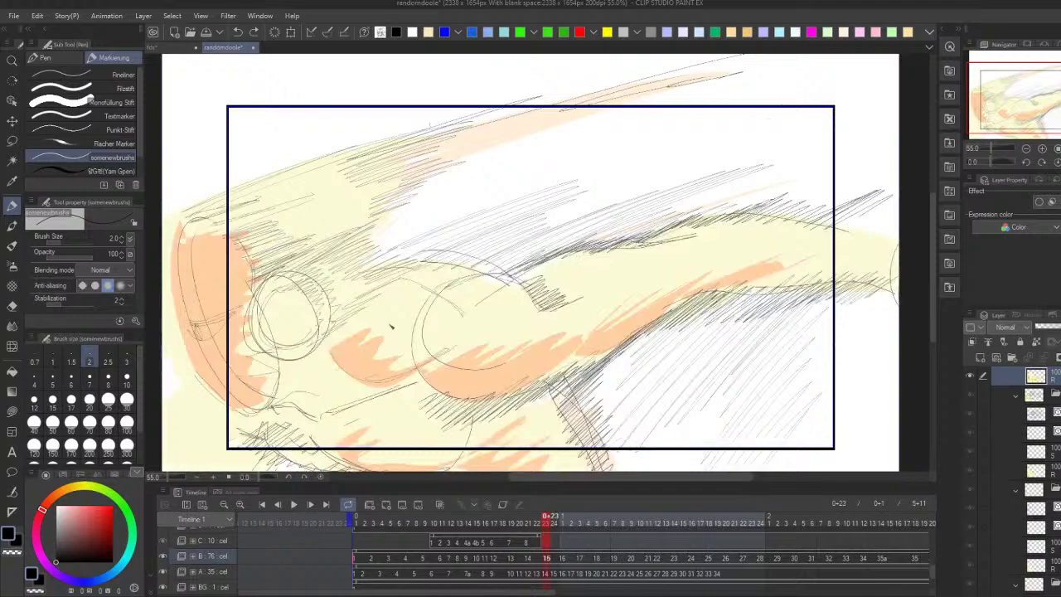
pyautogui.press('Right')
pyautogui.press('Right')
pyautogui.press('Right')
pyautogui.press('Right')
pyautogui.press('Right')
pyautogui.press('Right')
pyautogui.press('Right')
pyautogui.press('Right')
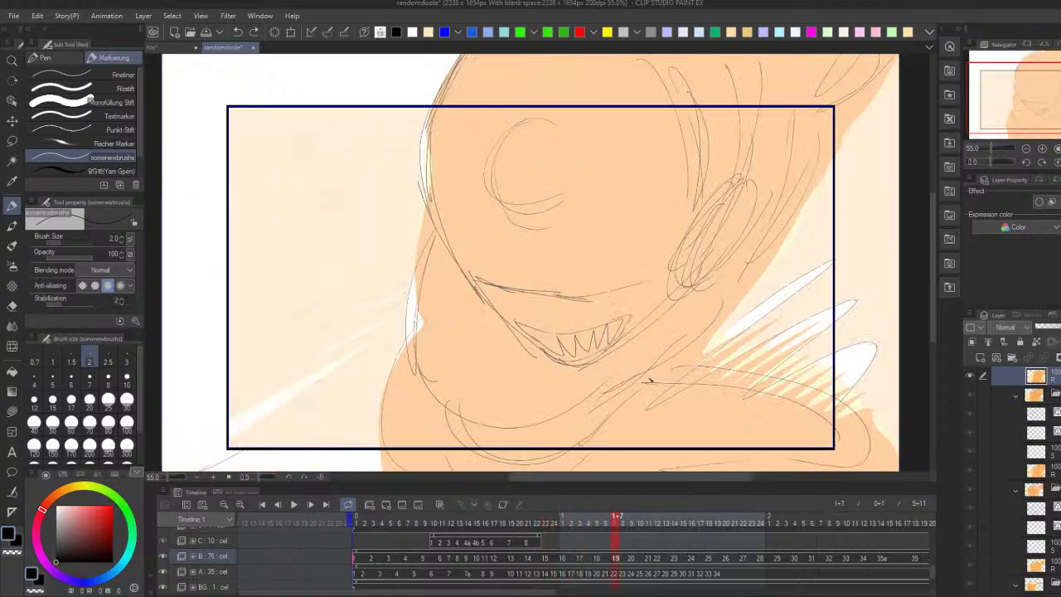
pyautogui.press('Right')
pyautogui.press('Right')
pyautogui.press('Right')
pyautogui.press('Right')
pyautogui.press('Right')
pyautogui.press('Right')
pyautogui.press('Right')
pyautogui.press('Right')
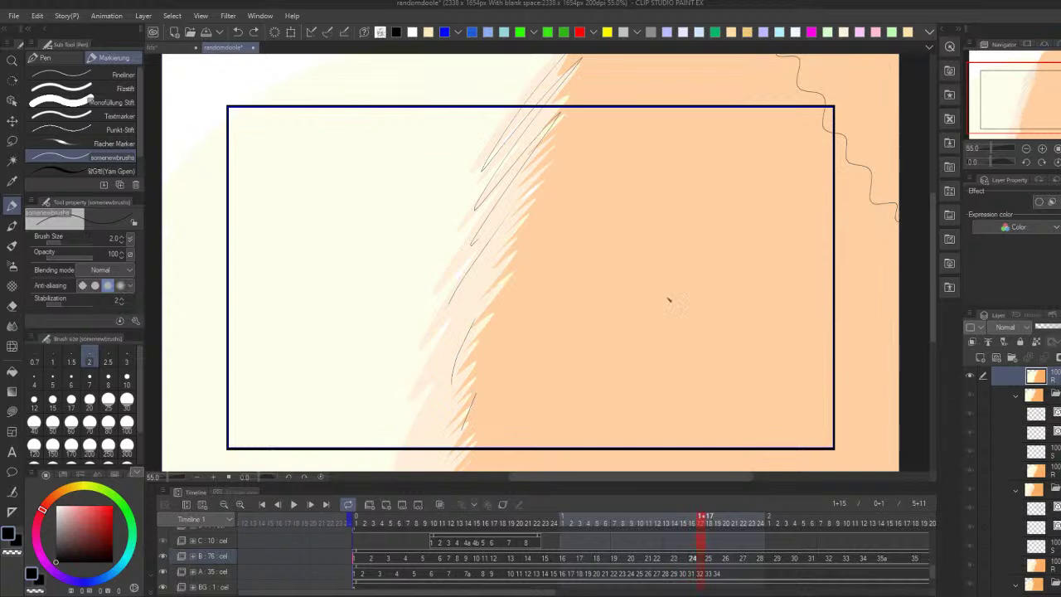
pyautogui.scroll(-2, 653, 305)
pyautogui.press('Right')
pyautogui.press('Right')
pyautogui.press('Right')
pyautogui.press('Right')
pyautogui.press('Right')
pyautogui.press('Right')
pyautogui.press('Right')
pyautogui.moveTo(434, 297); pyautogui.dragTo(554, 298)
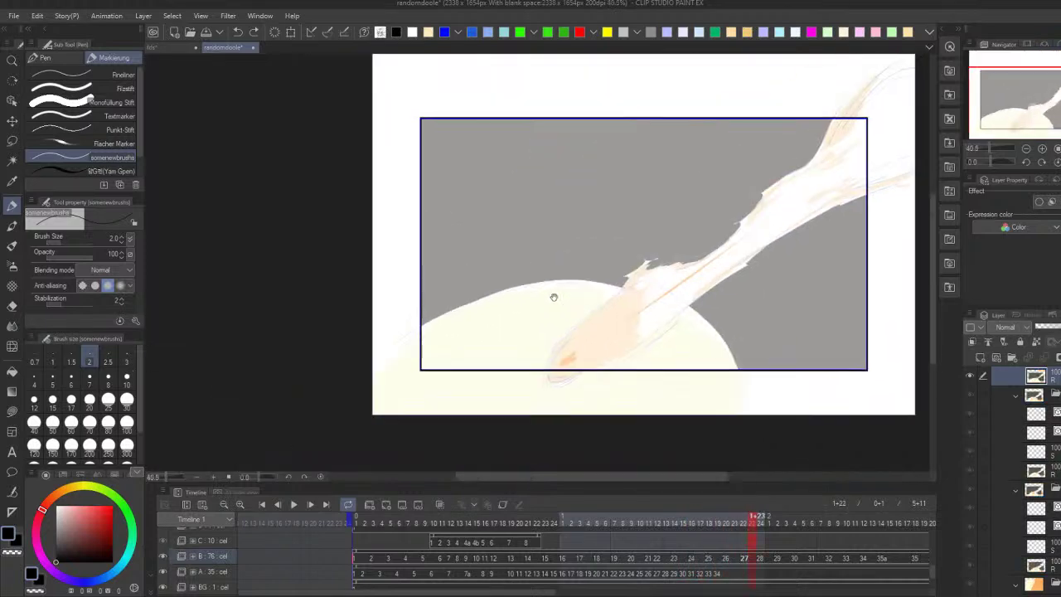
pyautogui.press('Right')
pyautogui.press('Right')
pyautogui.press('Right')
pyautogui.press('Right')
pyautogui.press('Right')
pyautogui.press('Right')
pyautogui.press('Right')
pyautogui.press('Right')
pyautogui.press('Right')
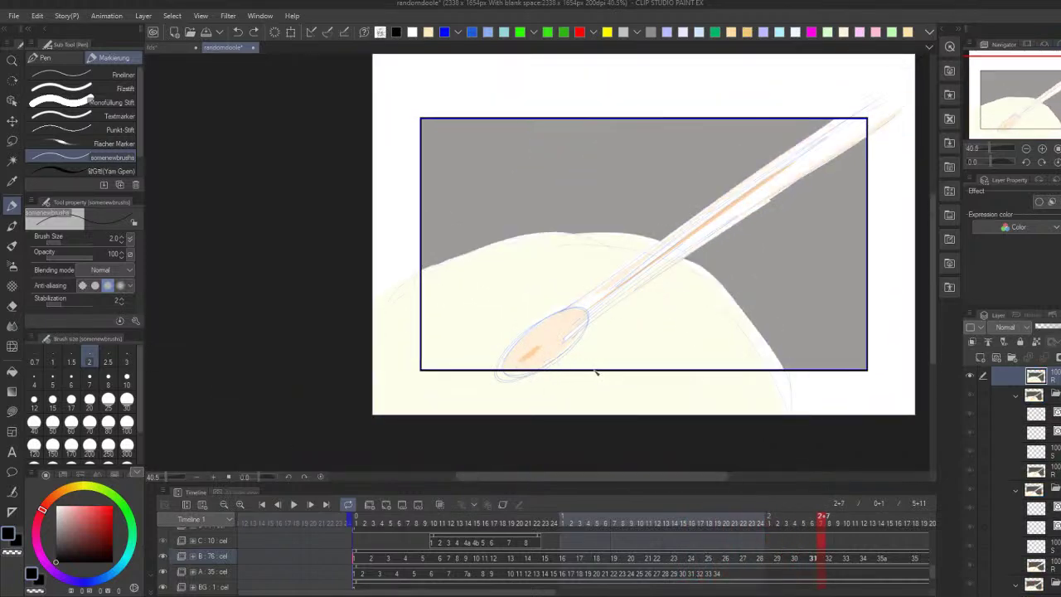
pyautogui.press('Right')
pyautogui.press('Right')
pyautogui.press('Right')
pyautogui.press('Right')
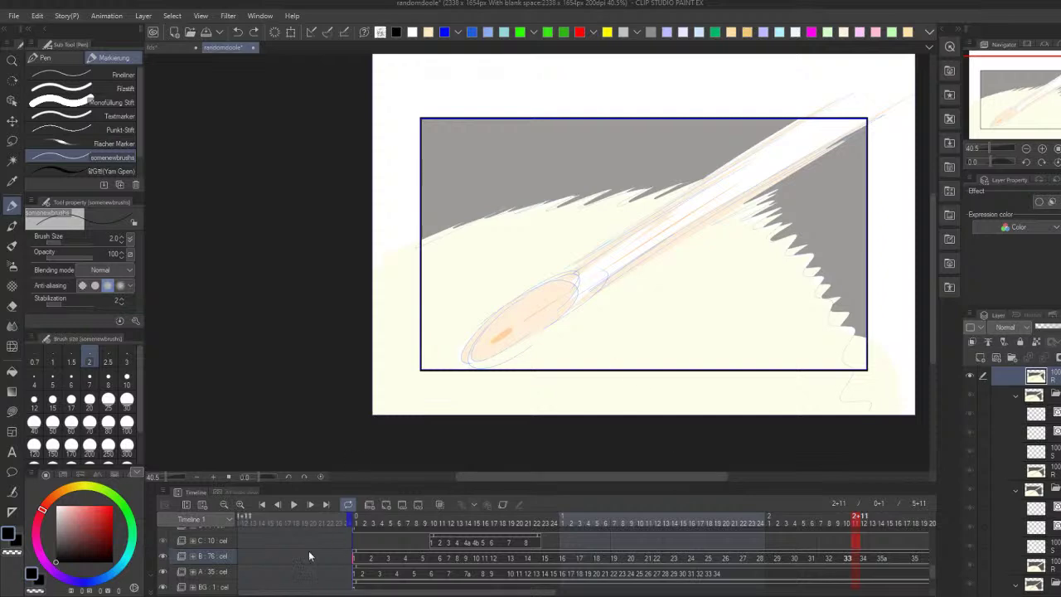
pyautogui.moveTo(735, 228); pyautogui.dragTo(647, 236)
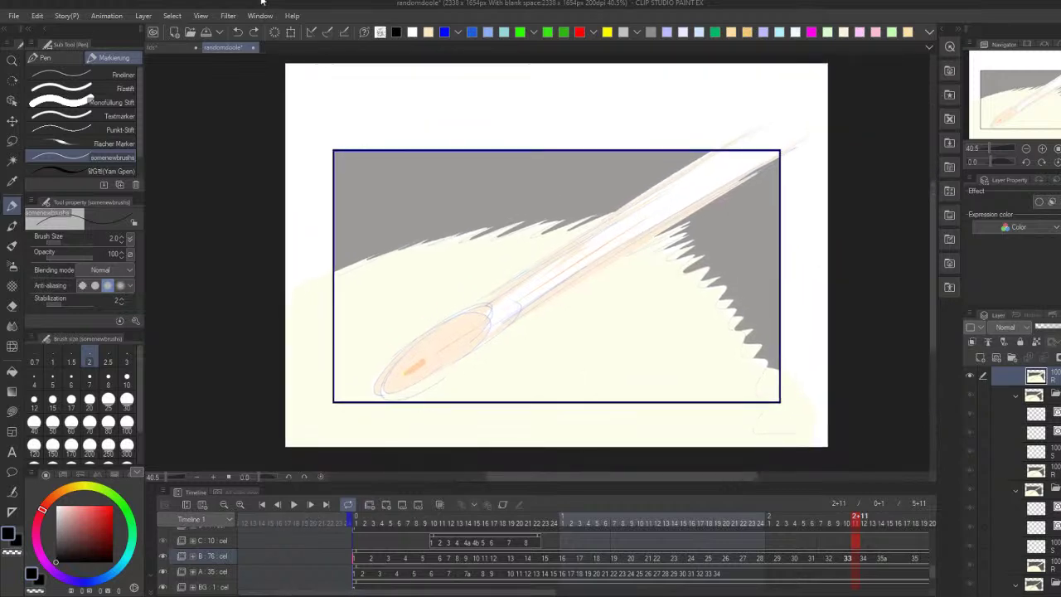
# Step: Return to the fds document with the handwritten figure drawing notes
pyautogui.click(170, 47)
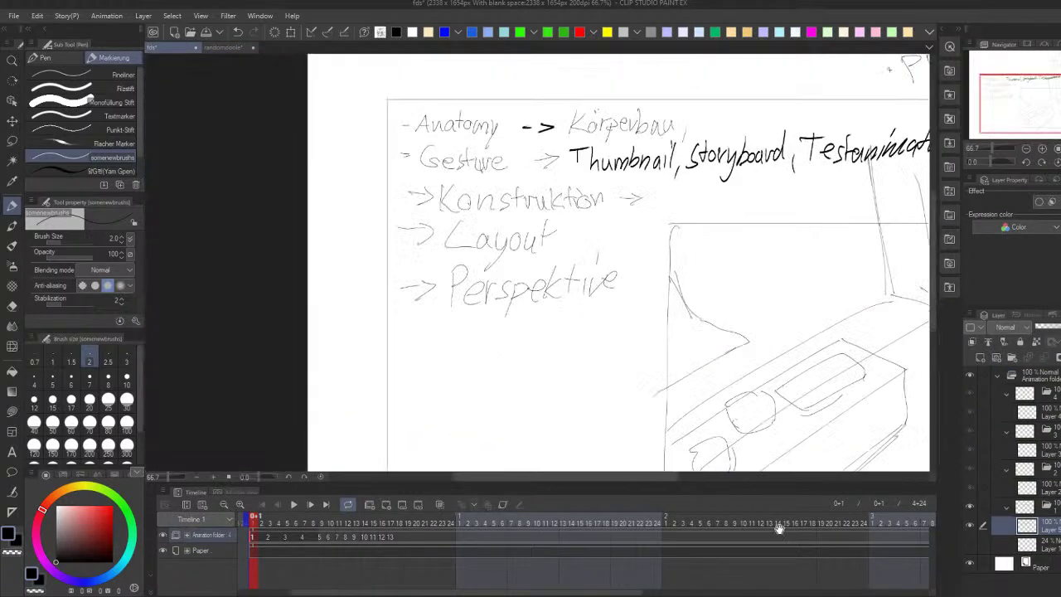
pyautogui.moveTo(632, 254)
pyautogui.mouseDown()
pyautogui.moveTo(390, 313)
pyautogui.moveTo(627, 320)
pyautogui.mouseUp()
# Step: Try several marking strokes over the topic list from Anatomy to Perspektive and undo them
pyautogui.moveTo(591, 170); pyautogui.dragTo(603, 197)
pyautogui.moveTo(455, 83)
pyautogui.mouseDown()
pyautogui.moveTo(365, 166)
pyautogui.moveTo(561, 199)
pyautogui.mouseUp()
pyautogui.hotkey('ctrl', 'z')
pyautogui.hotkey('ctrl', 'z')
pyautogui.hotkey('ctrl', 'z')
pyautogui.moveTo(657, 206); pyautogui.dragTo(595, 240)
pyautogui.moveTo(722, 300); pyautogui.dragTo(704, 293)
pyautogui.hotkey('ctrl', 'z')
pyautogui.hotkey('ctrl', 'z')
pyautogui.moveTo(703, 415); pyautogui.dragTo(626, 398)
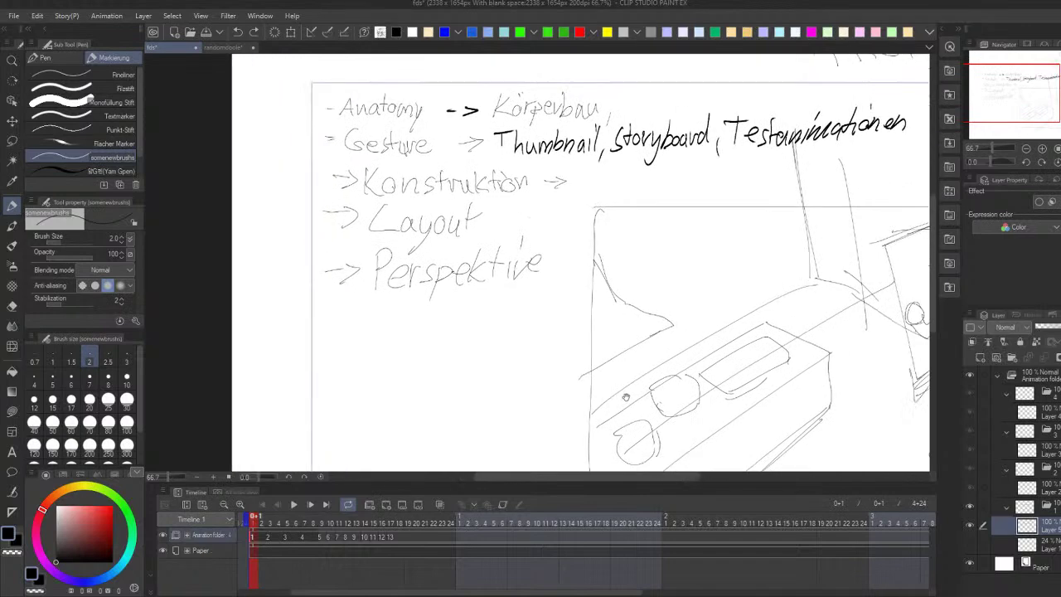
pyautogui.moveTo(494, 207)
pyautogui.mouseDown()
pyautogui.moveTo(305, 234)
pyautogui.moveTo(501, 240)
pyautogui.moveTo(315, 230)
pyautogui.mouseUp()
pyautogui.moveTo(397, 336); pyautogui.dragTo(393, 344)
pyautogui.hotkey('ctrl', 'z')
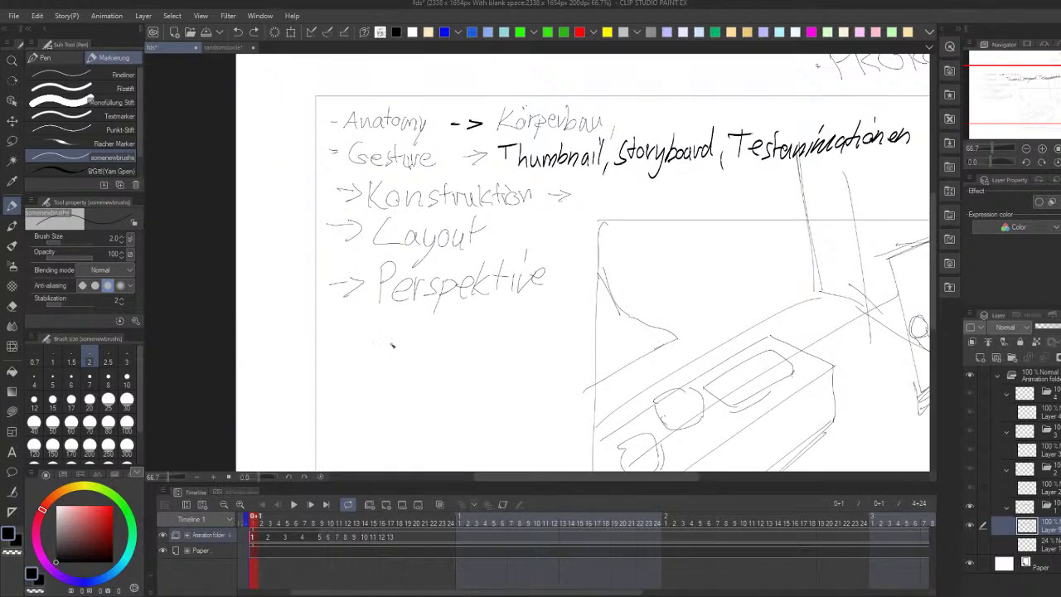
pyautogui.scroll(-2, 393, 345)
pyautogui.moveTo(547, 285); pyautogui.dragTo(517, 266)
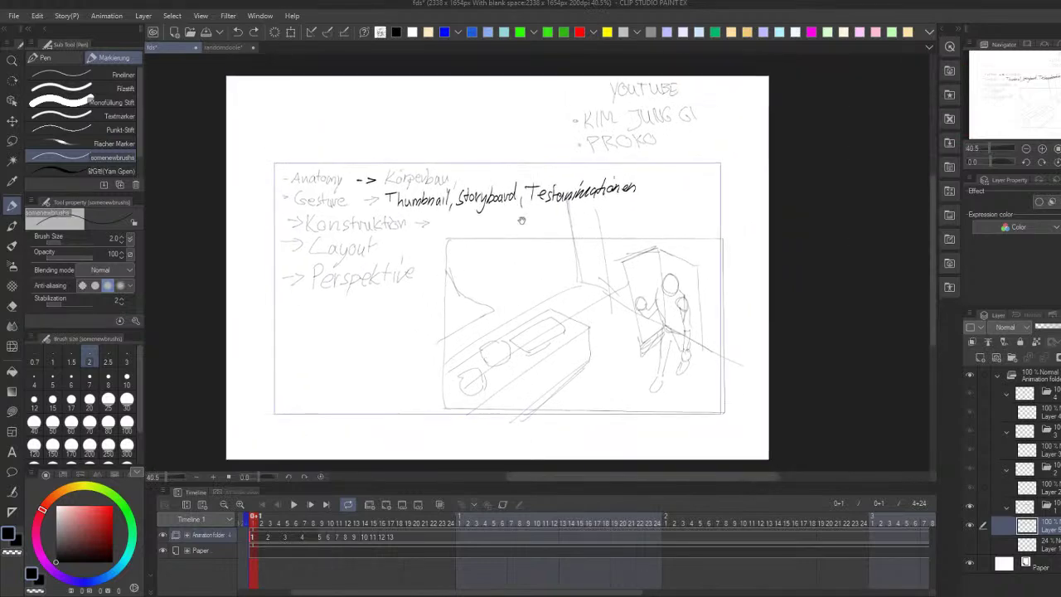
pyautogui.moveTo(270, 148)
pyautogui.mouseDown()
pyautogui.moveTo(270, 255)
pyautogui.moveTo(380, 305)
pyautogui.moveTo(419, 300)
pyautogui.mouseUp()
pyautogui.hotkey('ctrl', 'z')
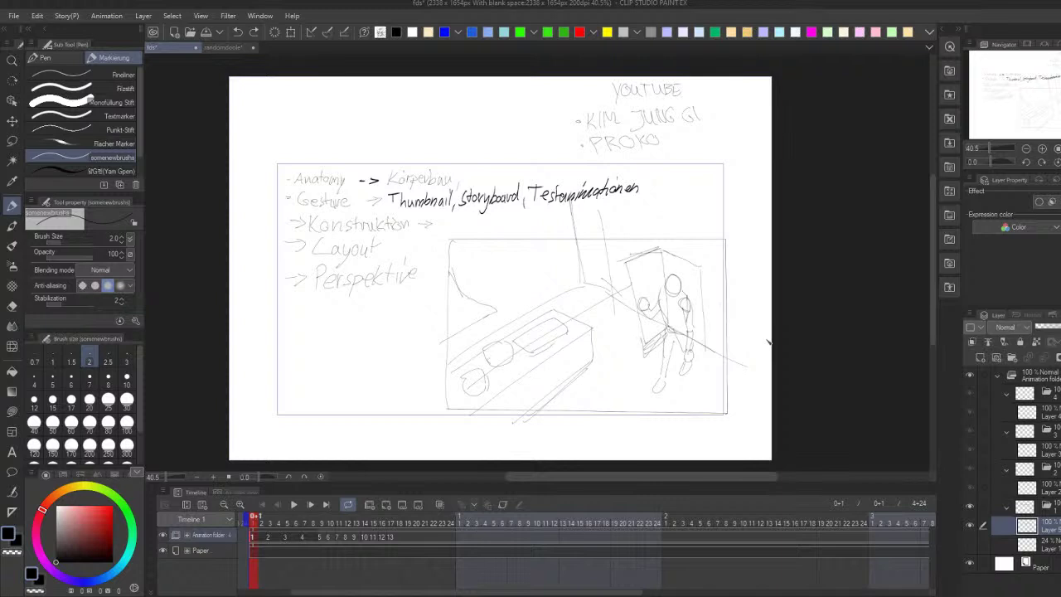
# Step: Write "ModernDayJames" below PROKO in the YouTube list
pyautogui.moveTo(613, 170)
pyautogui.mouseDown()
pyautogui.moveTo(618, 159)
pyautogui.moveTo(624, 169)
pyautogui.moveTo(691, 160)
pyautogui.moveTo(696, 171)
pyautogui.moveTo(746, 155)
pyautogui.mouseUp()
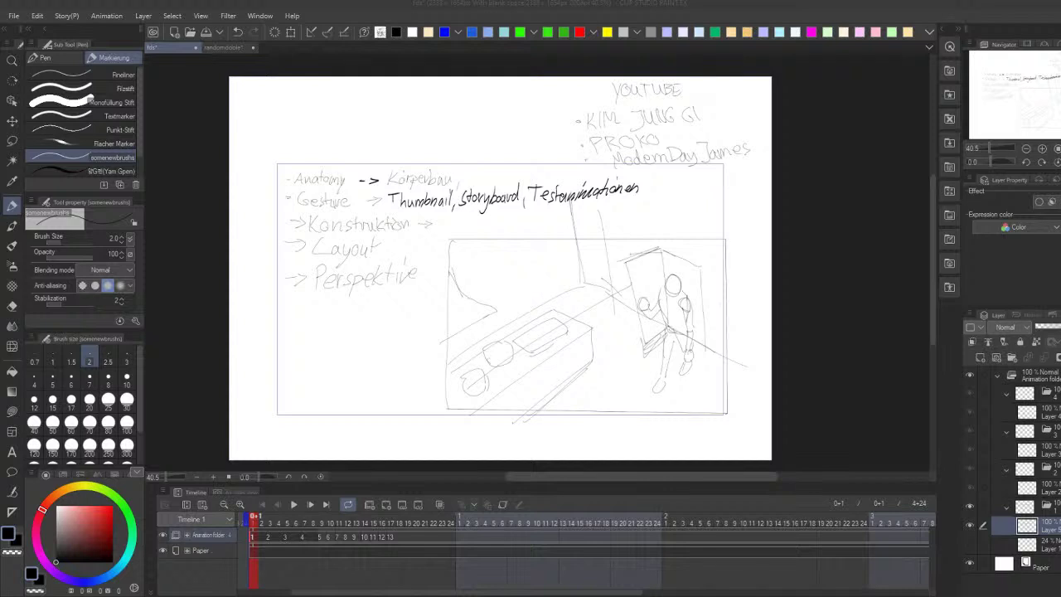
pyautogui.click(757, 226)
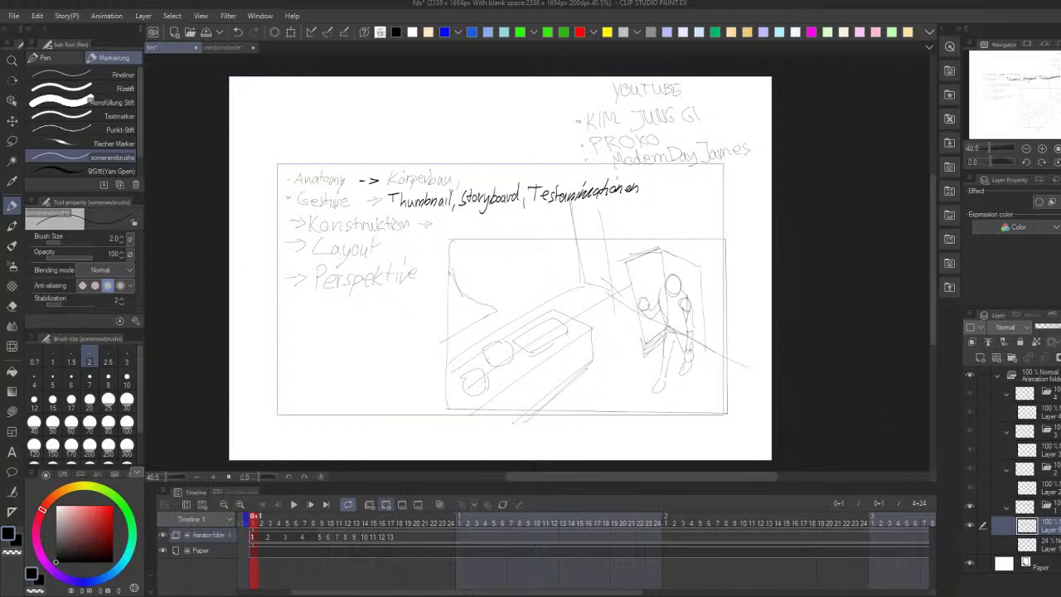
# Step: On the blank second drawing, sketch an oval head with a star-shaped eye and smile, plus long pointed curved shapes beside it
pyautogui.click(279, 536)
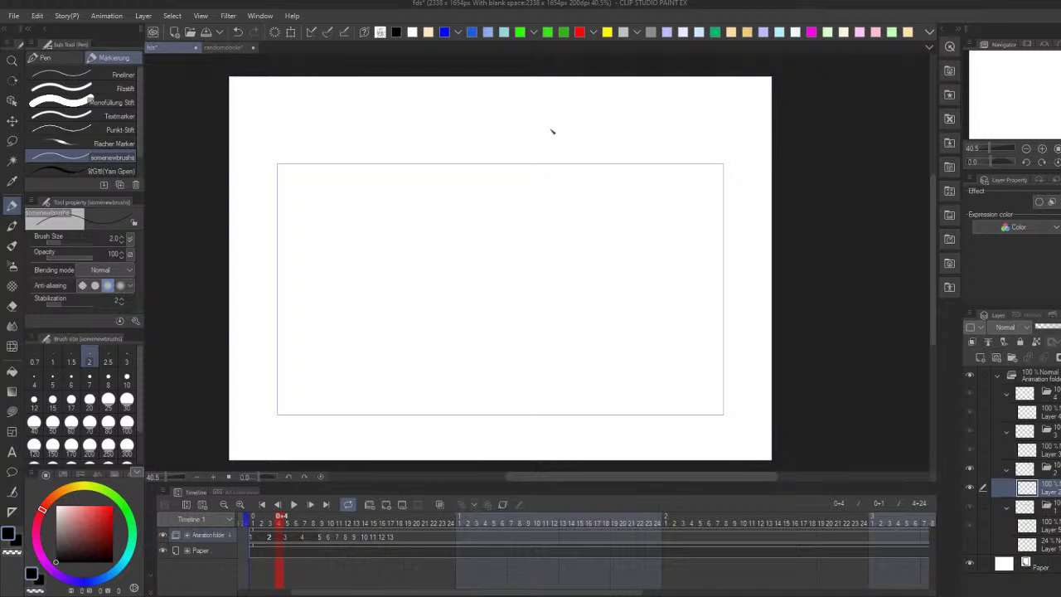
pyautogui.moveTo(428, 166)
pyautogui.mouseDown()
pyautogui.moveTo(495, 184)
pyautogui.moveTo(622, 86)
pyautogui.moveTo(486, 211)
pyautogui.moveTo(544, 289)
pyautogui.moveTo(458, 236)
pyautogui.mouseUp()
pyautogui.moveTo(601, 101)
pyautogui.mouseDown()
pyautogui.moveTo(598, 242)
pyautogui.moveTo(545, 332)
pyautogui.mouseUp()
pyautogui.moveTo(612, 123); pyautogui.dragTo(610, 247)
pyautogui.moveTo(383, 235)
pyautogui.mouseDown()
pyautogui.moveTo(457, 237)
pyautogui.moveTo(408, 267)
pyautogui.moveTo(485, 241)
pyautogui.moveTo(445, 203)
pyautogui.moveTo(431, 263)
pyautogui.moveTo(438, 244)
pyautogui.moveTo(450, 256)
pyautogui.moveTo(381, 222)
pyautogui.moveTo(438, 290)
pyautogui.moveTo(469, 253)
pyautogui.moveTo(431, 269)
pyautogui.moveTo(385, 259)
pyautogui.mouseUp()
pyautogui.hotkey('ctrl', 'z')
pyautogui.click(400, 243)
pyautogui.moveTo(475, 225); pyautogui.dragTo(475, 223)
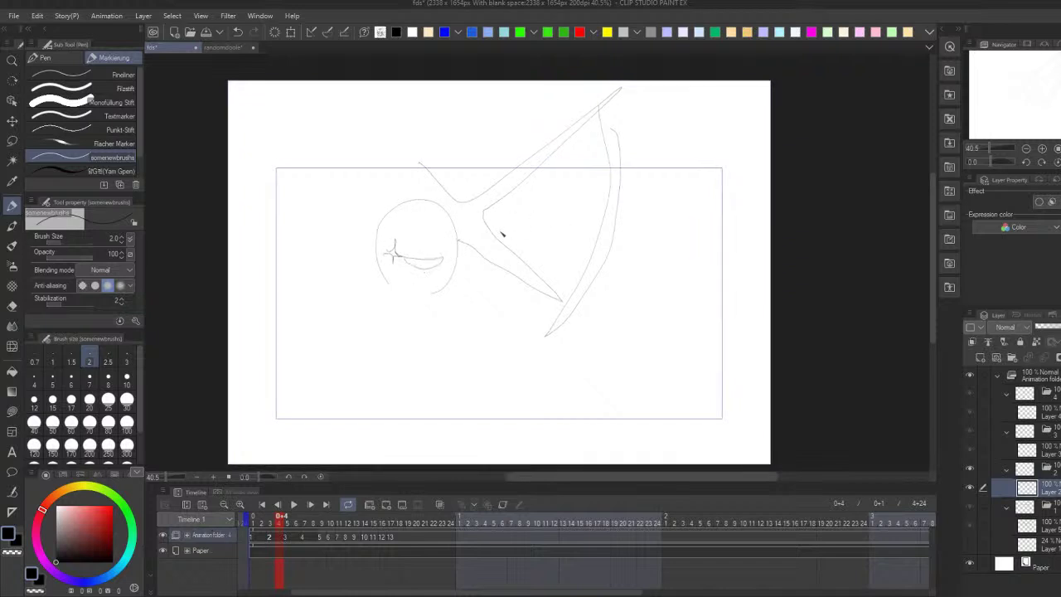
# Step: Add a pointed shape above the head, then the neck, shoulders and two bent arms held at the hips
pyautogui.moveTo(417, 198); pyautogui.dragTo(338, 97)
pyautogui.moveTo(584, 276); pyautogui.dragTo(553, 296)
pyautogui.moveTo(389, 284)
pyautogui.mouseDown()
pyautogui.moveTo(403, 306)
pyautogui.moveTo(349, 300)
pyautogui.moveTo(249, 407)
pyautogui.moveTo(311, 456)
pyautogui.moveTo(313, 407)
pyautogui.moveTo(360, 353)
pyautogui.moveTo(362, 423)
pyautogui.mouseUp()
pyautogui.moveTo(448, 312)
pyautogui.mouseDown()
pyautogui.moveTo(478, 307)
pyautogui.moveTo(568, 362)
pyautogui.moveTo(520, 441)
pyautogui.mouseUp()
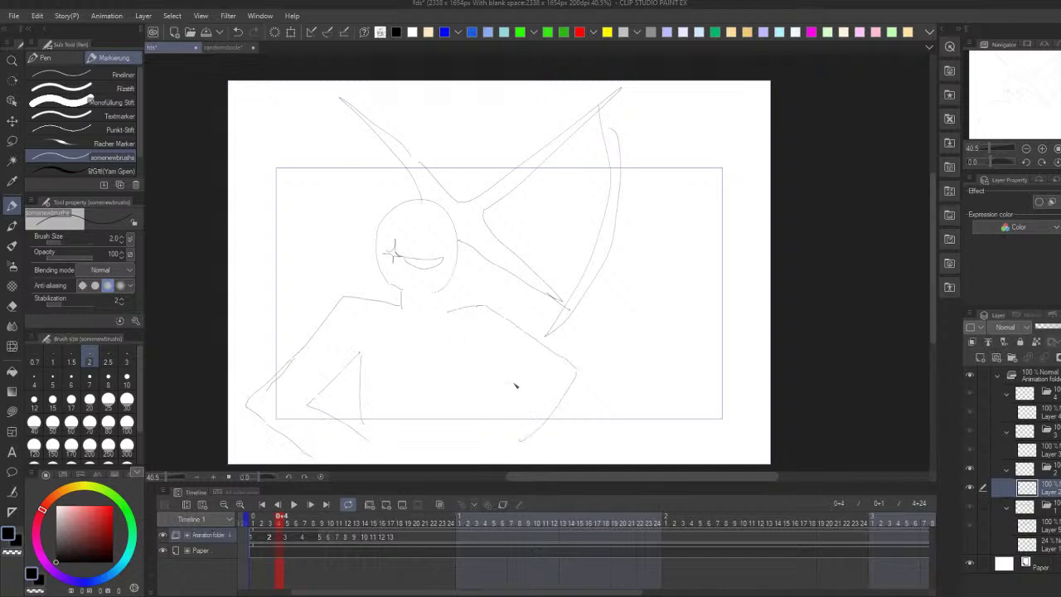
pyautogui.moveTo(474, 362)
pyautogui.mouseDown()
pyautogui.moveTo(519, 378)
pyautogui.moveTo(469, 355)
pyautogui.mouseUp()
pyautogui.moveTo(521, 444); pyautogui.dragTo(504, 458)
pyautogui.moveTo(435, 312)
pyautogui.mouseDown()
pyautogui.moveTo(510, 293)
pyautogui.moveTo(498, 317)
pyautogui.mouseUp()
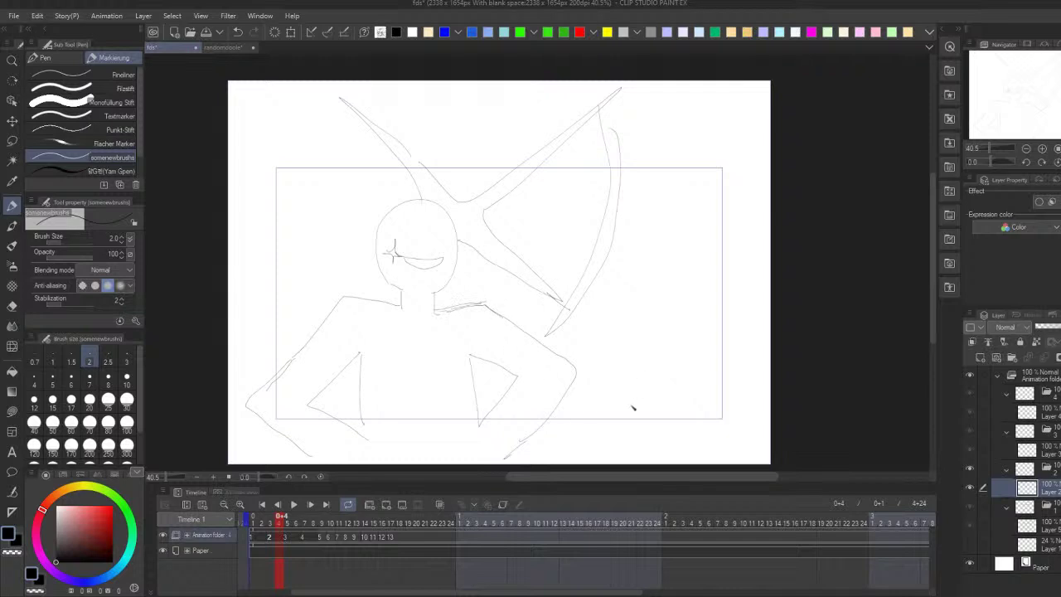
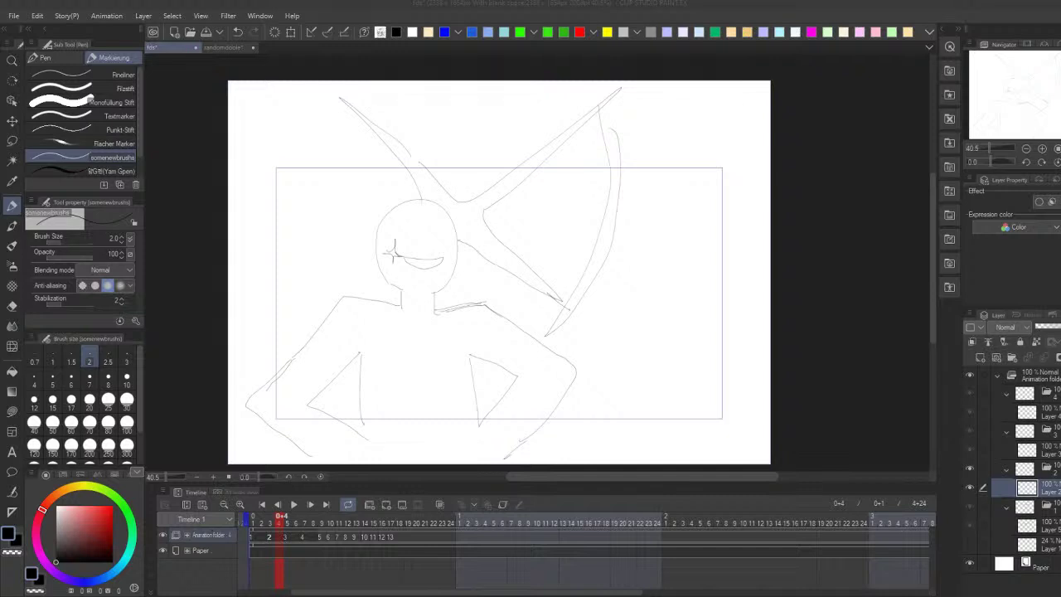
# Step: Write the heading "12 Principles" above the figure on the second drawing
pyautogui.scroll(-2, 525, 303)
pyautogui.scroll(1, 588, 327)
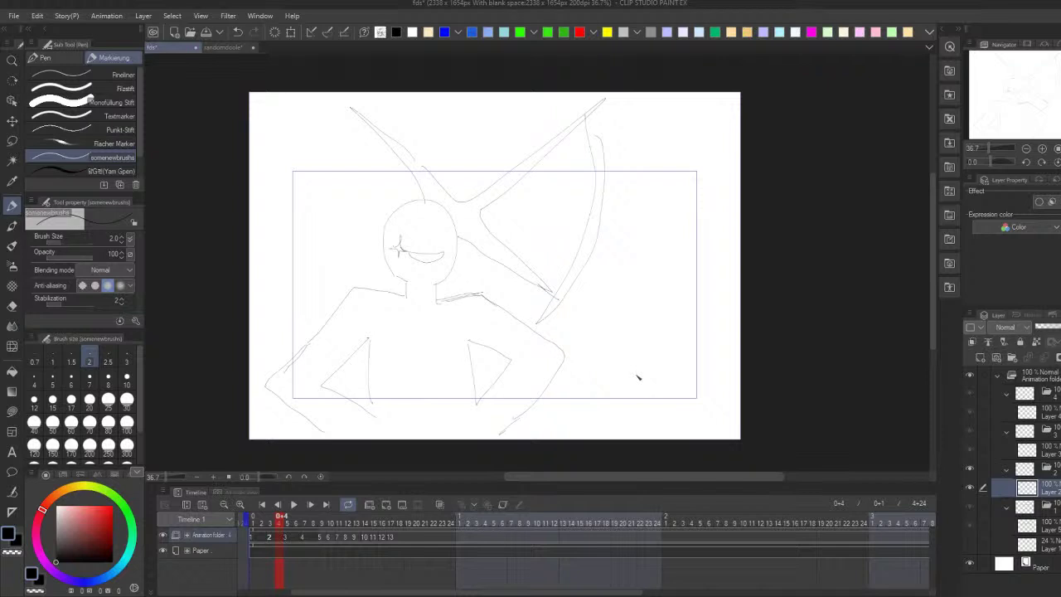
pyautogui.moveTo(299, 534)
pyautogui.mouseDown()
pyautogui.moveTo(277, 538)
pyautogui.moveTo(311, 537)
pyautogui.mouseUp()
pyautogui.click(267, 539)
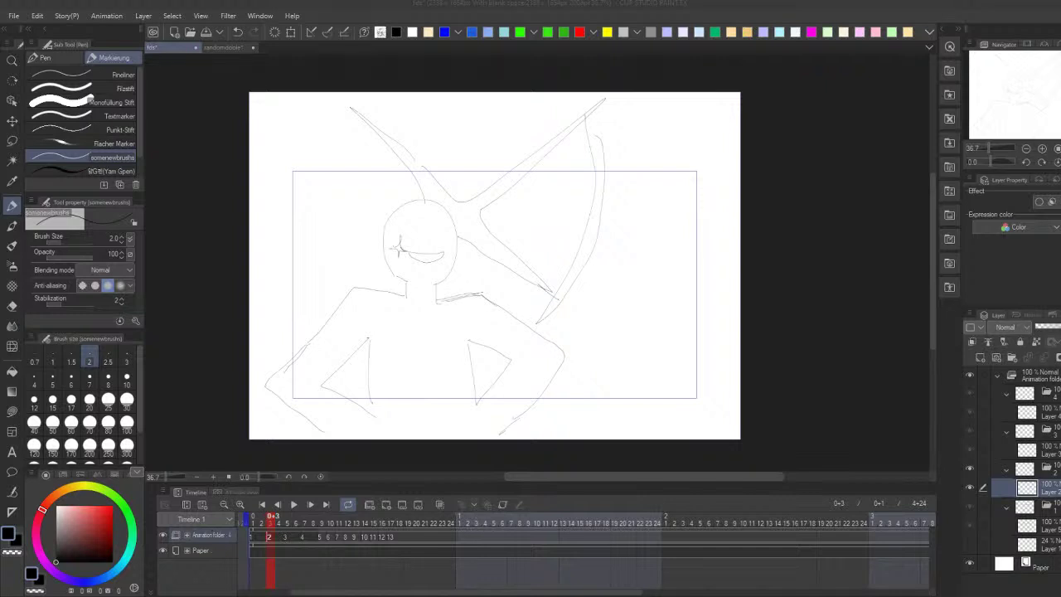
pyautogui.scroll(2, 497, 331)
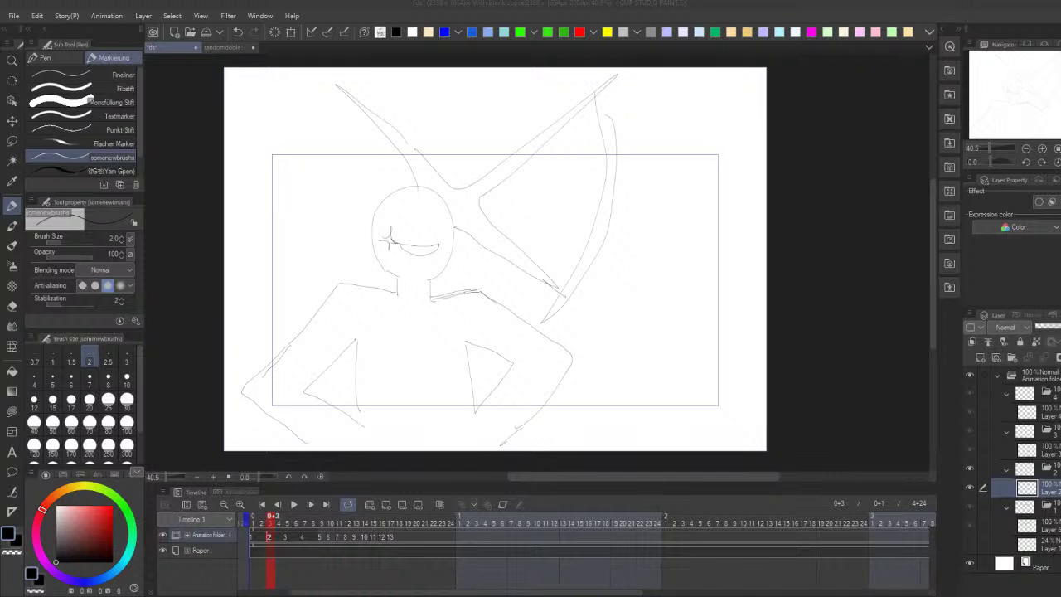
pyautogui.moveTo(401, 80)
pyautogui.mouseDown()
pyautogui.moveTo(401, 97)
pyautogui.moveTo(453, 94)
pyautogui.mouseUp()
pyautogui.moveTo(461, 90)
pyautogui.mouseDown()
pyautogui.moveTo(498, 108)
pyautogui.moveTo(508, 100)
pyautogui.mouseUp()
pyautogui.moveTo(511, 96); pyautogui.dragTo(517, 99)
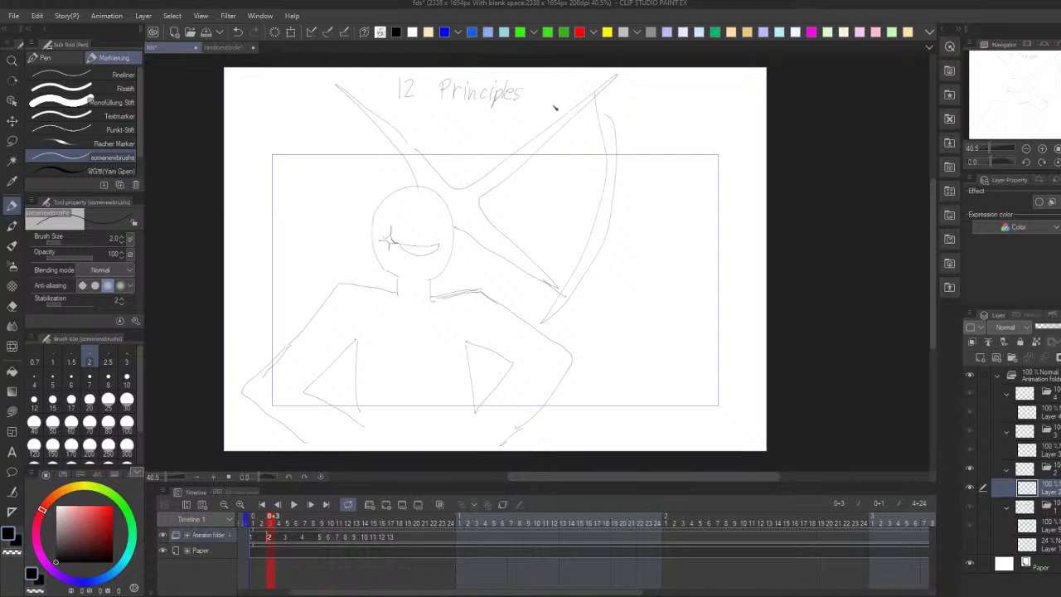
pyautogui.moveTo(551, 100)
pyautogui.mouseDown()
pyautogui.moveTo(581, 87)
pyautogui.moveTo(600, 97)
pyautogui.moveTo(610, 79)
pyautogui.moveTo(605, 98)
pyautogui.moveTo(635, 97)
pyautogui.mouseUp()
pyautogui.moveTo(611, 344); pyautogui.dragTo(662, 276)
pyautogui.hotkey('ctrl', 'z')
# Step: Go to frame 0+9 and create a new cel there in the animation folder
pyautogui.click(320, 537)
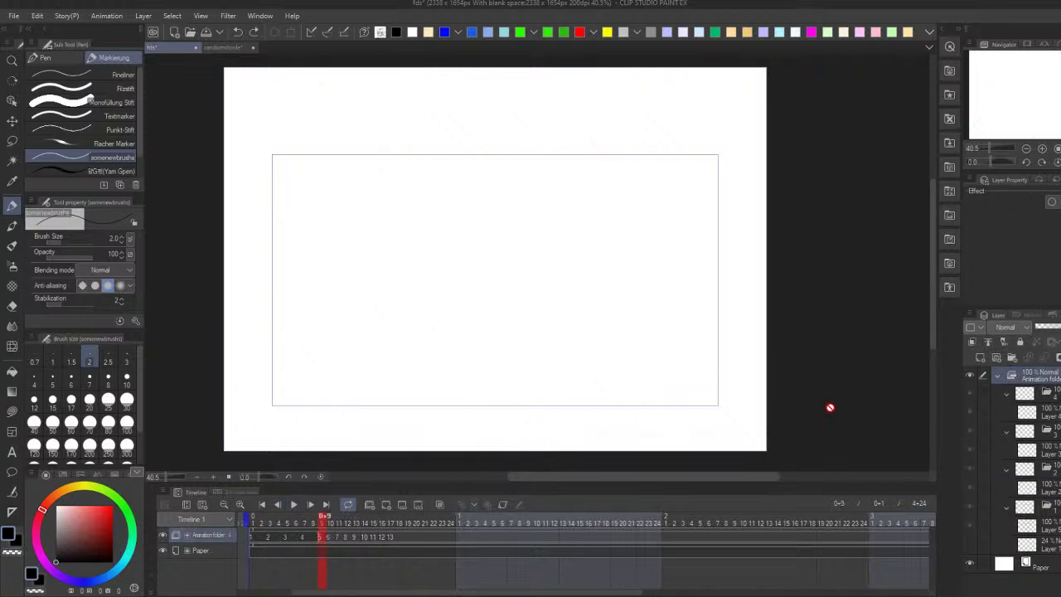
pyautogui.hotkey('ctrl', 'shift', 'n')
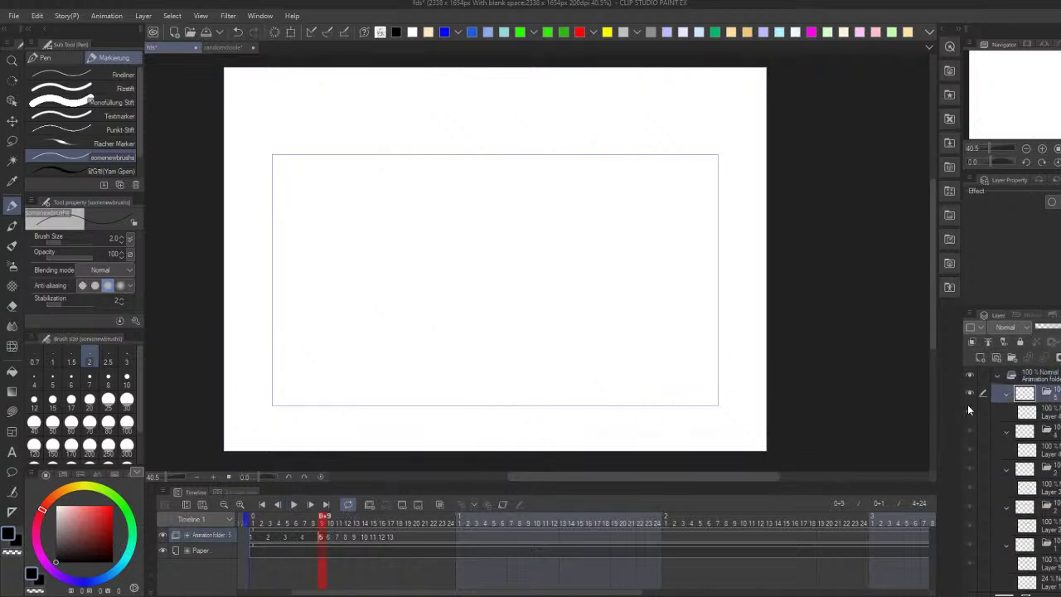
# Step: Replace the single-frame cels after frame 0+9 with cels spaced two frames apart up to cel 17, and return to cel 3 at frame 0+5
pyautogui.click(333, 538)
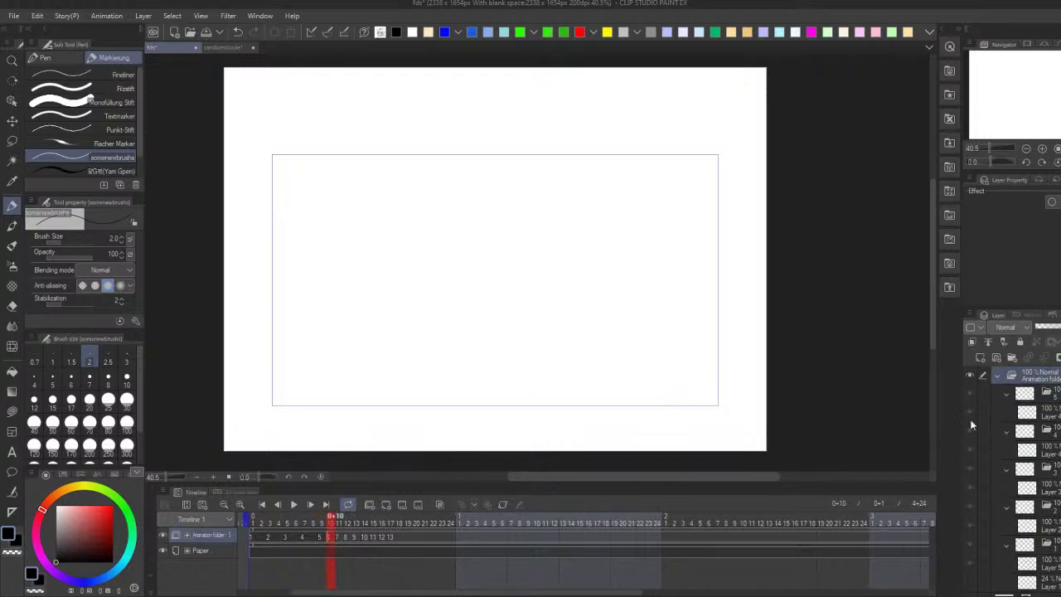
pyautogui.click(1057, 396)
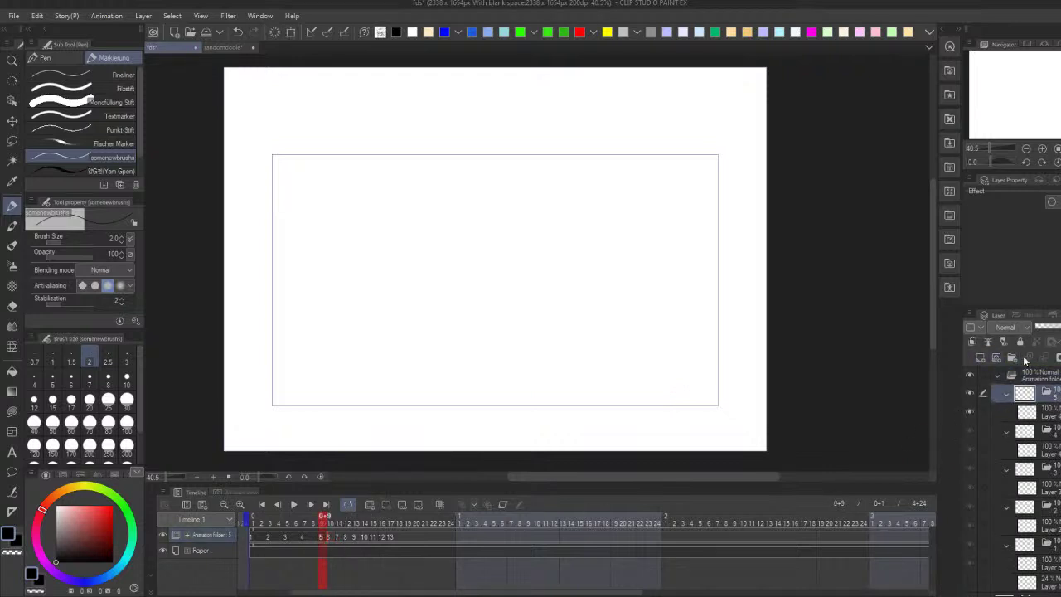
pyautogui.moveTo(416, 534); pyautogui.dragTo(320, 539)
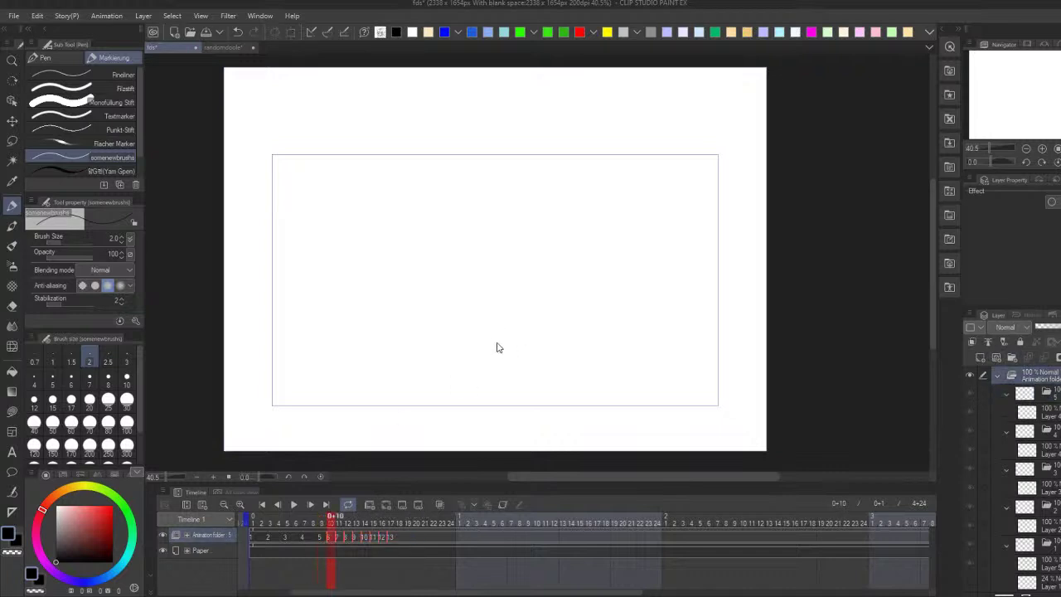
pyautogui.press('Delete')
pyautogui.hotkey('ctrl', 'z')
pyautogui.press('space')
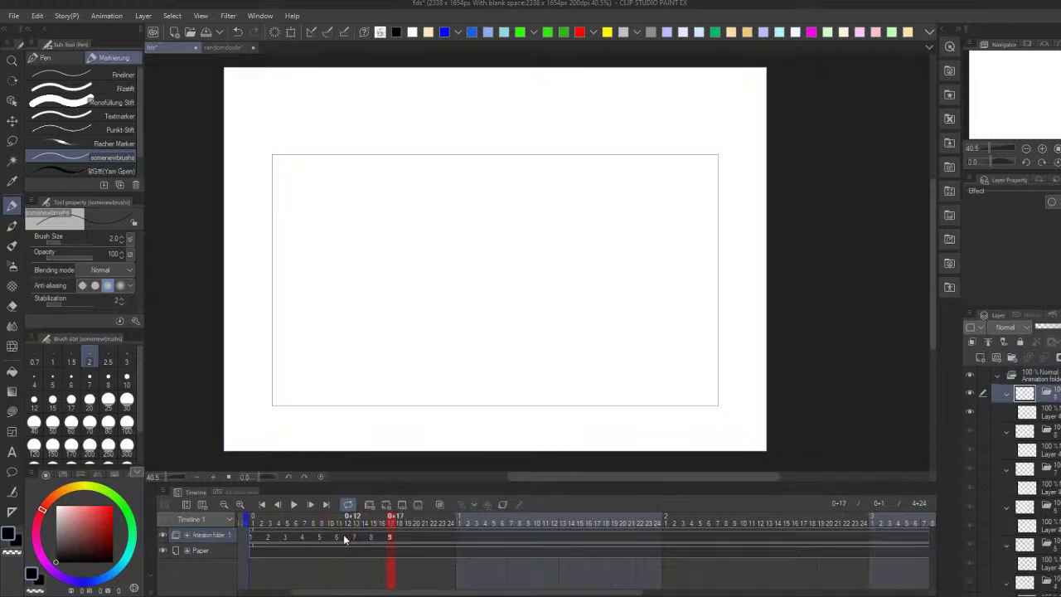
pyautogui.press('space')
pyautogui.moveTo(560, 246)
pyautogui.mouseDown()
pyautogui.moveTo(531, 254)
pyautogui.moveTo(575, 254)
pyautogui.moveTo(565, 254)
pyautogui.mouseUp()
pyautogui.press('Right')
pyautogui.press('Left')
pyautogui.press('Right')
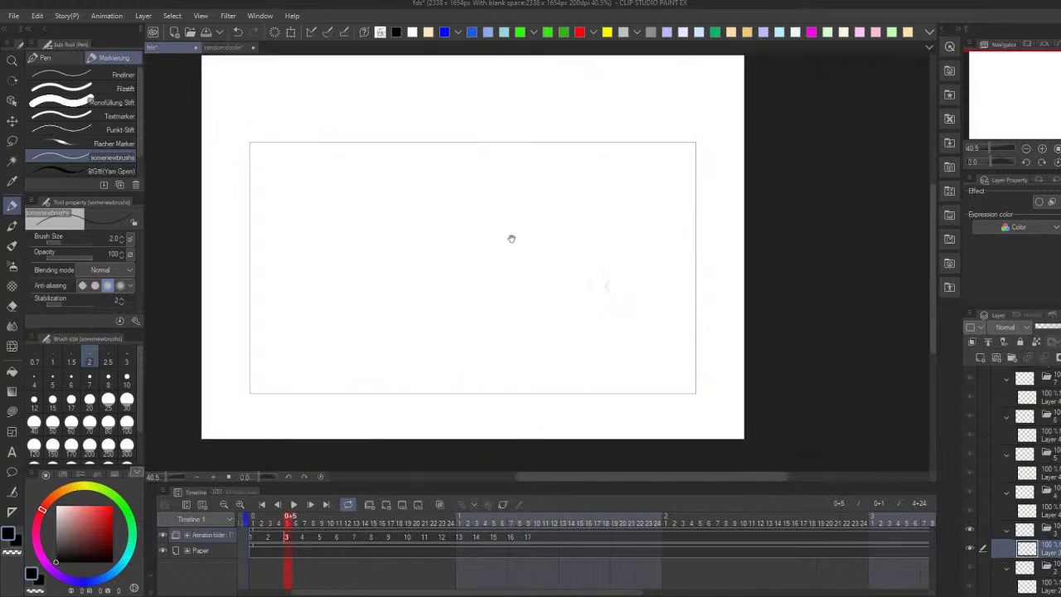
pyautogui.scroll(-1, 483, 249)
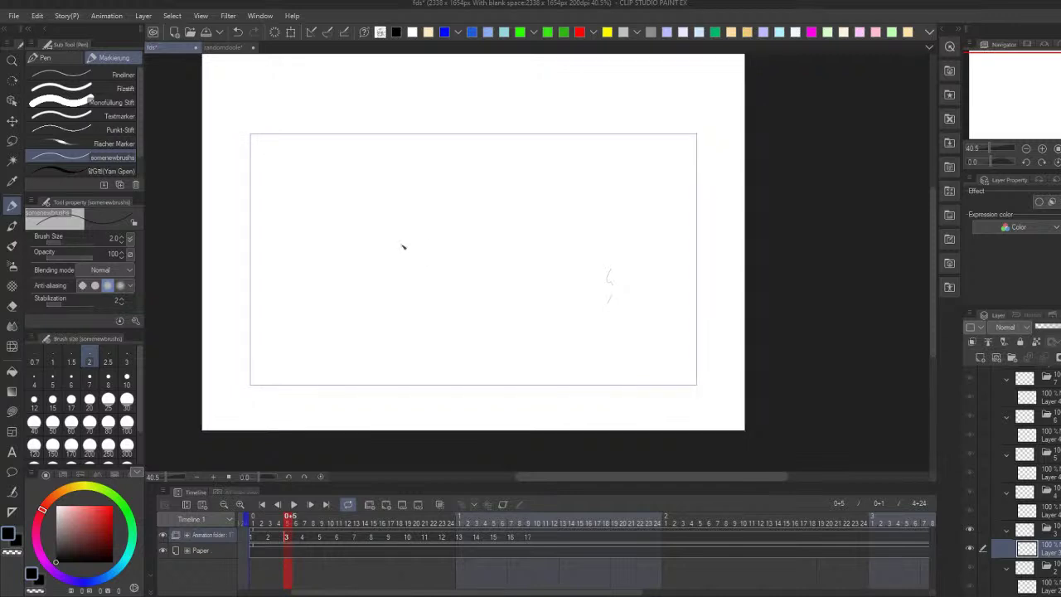
pyautogui.moveTo(331, 219); pyautogui.dragTo(358, 254)
pyautogui.hotkey('ctrl', 'z')
pyautogui.moveTo(343, 218)
pyautogui.mouseDown()
pyautogui.moveTo(307, 249)
pyautogui.moveTo(376, 251)
pyautogui.moveTo(330, 222)
pyautogui.moveTo(352, 284)
pyautogui.mouseUp()
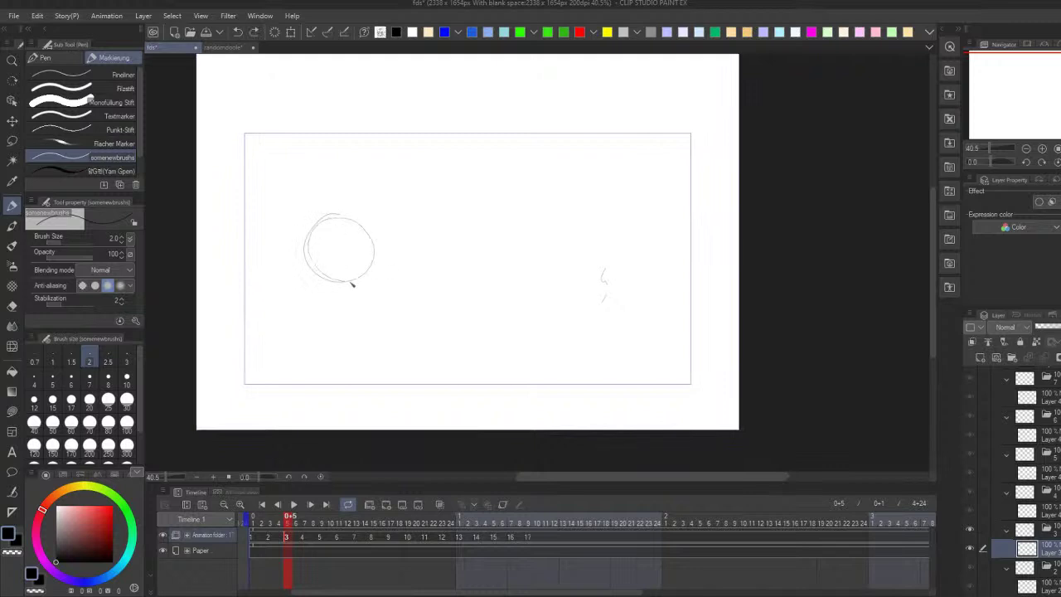
pyautogui.hotkey('ctrl', 'z')
# Step: Draw a large circle on the left side of cel 3, label it "1." and write "2." at the right side
pyautogui.scroll(2, 456, 256)
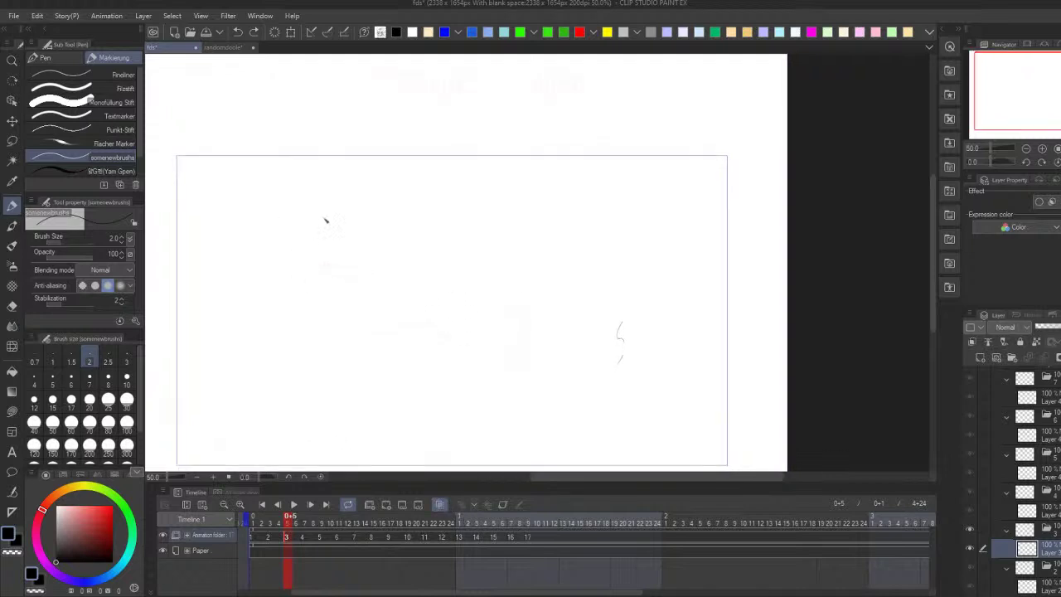
pyautogui.moveTo(277, 236)
pyautogui.mouseDown()
pyautogui.moveTo(327, 313)
pyautogui.moveTo(289, 220)
pyautogui.moveTo(251, 318)
pyautogui.moveTo(298, 224)
pyautogui.mouseUp()
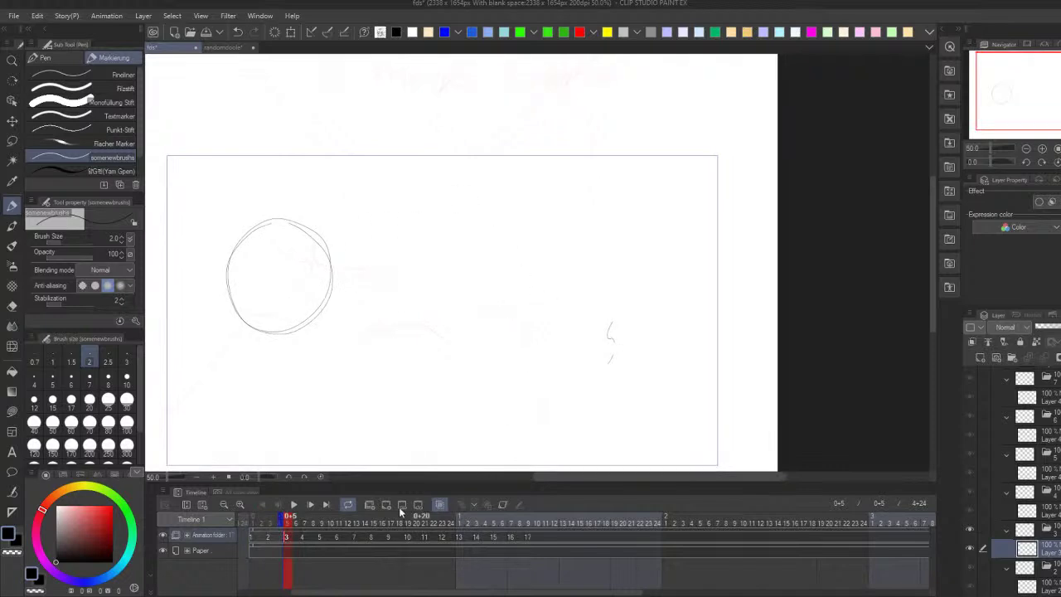
pyautogui.moveTo(274, 154); pyautogui.dragTo(272, 180)
pyautogui.moveTo(641, 150); pyautogui.dragTo(664, 172)
pyautogui.click(663, 181)
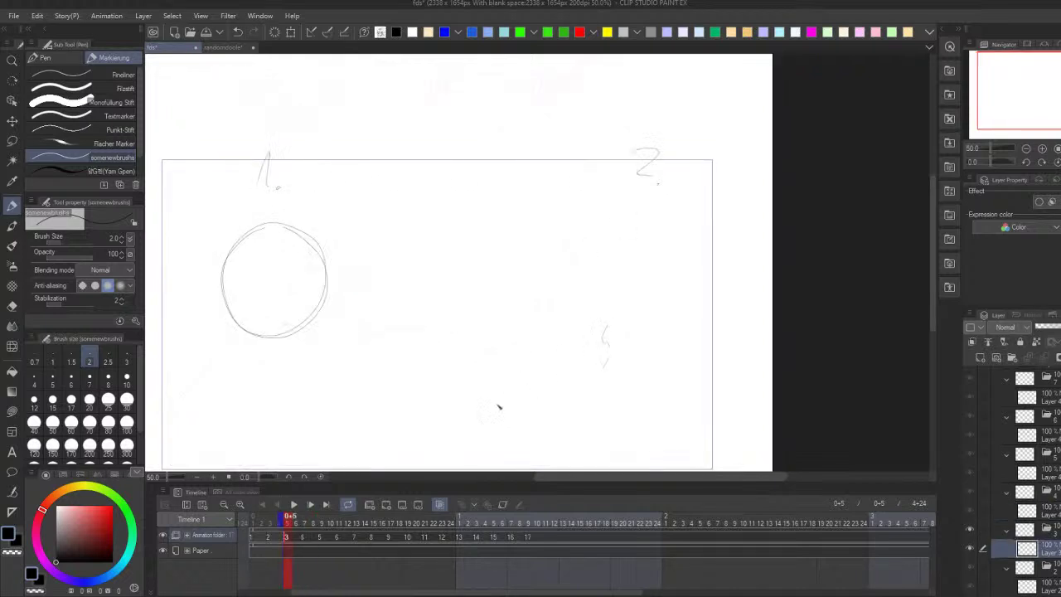
pyautogui.moveTo(406, 292); pyautogui.dragTo(627, 290)
pyautogui.hotkey('ctrl', 'z')
pyautogui.moveTo(333, 288); pyautogui.dragTo(600, 279)
pyautogui.hotkey('ctrl', 'z')
pyautogui.moveTo(346, 282); pyautogui.dragTo(622, 279)
pyautogui.hotkey('ctrl', 'z')
pyautogui.moveTo(447, 230)
pyautogui.mouseDown()
pyautogui.moveTo(480, 223)
pyautogui.moveTo(443, 300)
pyautogui.moveTo(509, 243)
pyautogui.moveTo(469, 227)
pyautogui.mouseUp()
pyautogui.hotkey('ctrl', 'z')
pyautogui.moveTo(652, 235)
pyautogui.mouseDown()
pyautogui.moveTo(633, 302)
pyautogui.moveTo(685, 254)
pyautogui.moveTo(645, 311)
pyautogui.mouseUp()
pyautogui.hotkey('ctrl', 'z')
# Step: Draw the circle on cel 4, shifted slightly to the right of its position in cel 3
pyautogui.hotkey('ctrl', 'Right')
pyautogui.moveTo(296, 230)
pyautogui.mouseDown()
pyautogui.moveTo(237, 254)
pyautogui.moveTo(280, 342)
pyautogui.moveTo(342, 290)
pyautogui.moveTo(295, 245)
pyautogui.moveTo(242, 282)
pyautogui.moveTo(257, 314)
pyautogui.mouseUp()
pyautogui.hotkey('ctrl', 'z')
pyautogui.hotkey('ctrl', 'z')
pyautogui.moveTo(233, 253)
pyautogui.mouseDown()
pyautogui.moveTo(249, 329)
pyautogui.moveTo(241, 312)
pyautogui.mouseUp()
pyautogui.hotkey('ctrl', 'z')
pyautogui.moveTo(233, 254)
pyautogui.mouseDown()
pyautogui.moveTo(281, 230)
pyautogui.moveTo(311, 232)
pyautogui.moveTo(302, 229)
pyautogui.moveTo(340, 282)
pyautogui.mouseUp()
pyautogui.moveTo(247, 322)
pyautogui.mouseDown()
pyautogui.moveTo(281, 338)
pyautogui.moveTo(327, 310)
pyautogui.mouseUp()
# Step: Draw the circle on cel 5 at frame 0+9, moved slightly further right
pyautogui.hotkey('ctrl', 'Right')
pyautogui.moveTo(290, 225)
pyautogui.mouseDown()
pyautogui.moveTo(263, 240)
pyautogui.moveTo(244, 276)
pyautogui.moveTo(248, 254)
pyautogui.moveTo(305, 225)
pyautogui.moveTo(338, 248)
pyautogui.moveTo(344, 304)
pyautogui.mouseUp()
pyautogui.hotkey('ctrl', 'z')
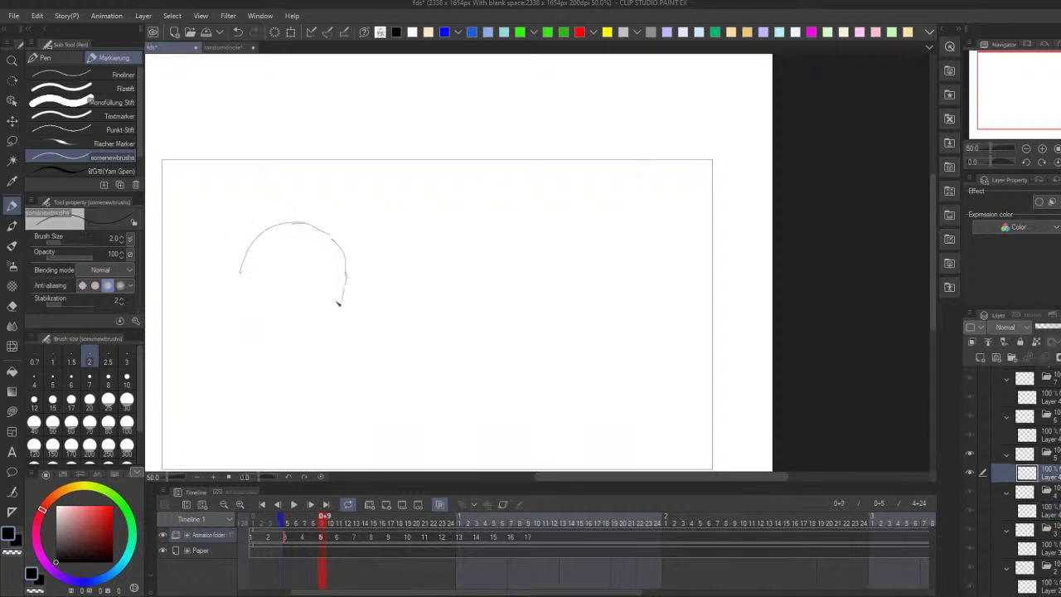
pyautogui.moveTo(244, 295)
pyautogui.mouseDown()
pyautogui.moveTo(281, 335)
pyautogui.moveTo(330, 317)
pyautogui.mouseUp()
# Step: Draw the circle on cel 6 at frame 0+11, advancing it further right by comparing it with the previous cels
pyautogui.hotkey('ctrl', 'Right')
pyautogui.moveTo(257, 272)
pyautogui.mouseDown()
pyautogui.moveTo(274, 239)
pyautogui.moveTo(320, 230)
pyautogui.mouseUp()
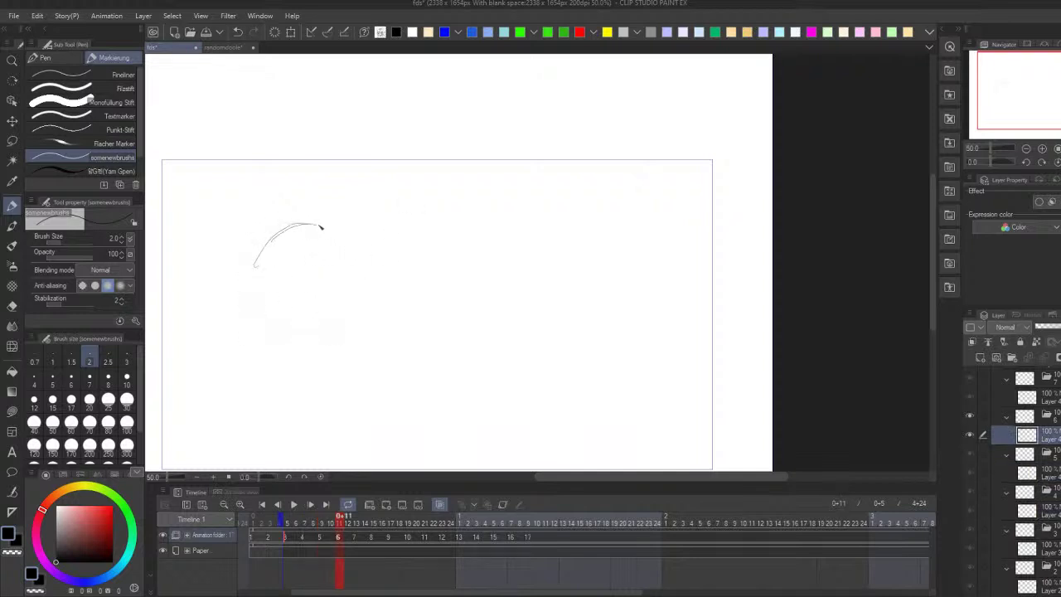
pyautogui.hotkey('ctrl', 'z')
pyautogui.hotkey('ctrl', 'Left')
pyautogui.hotkey('ctrl', 'Left')
pyautogui.hotkey('ctrl', 'Right')
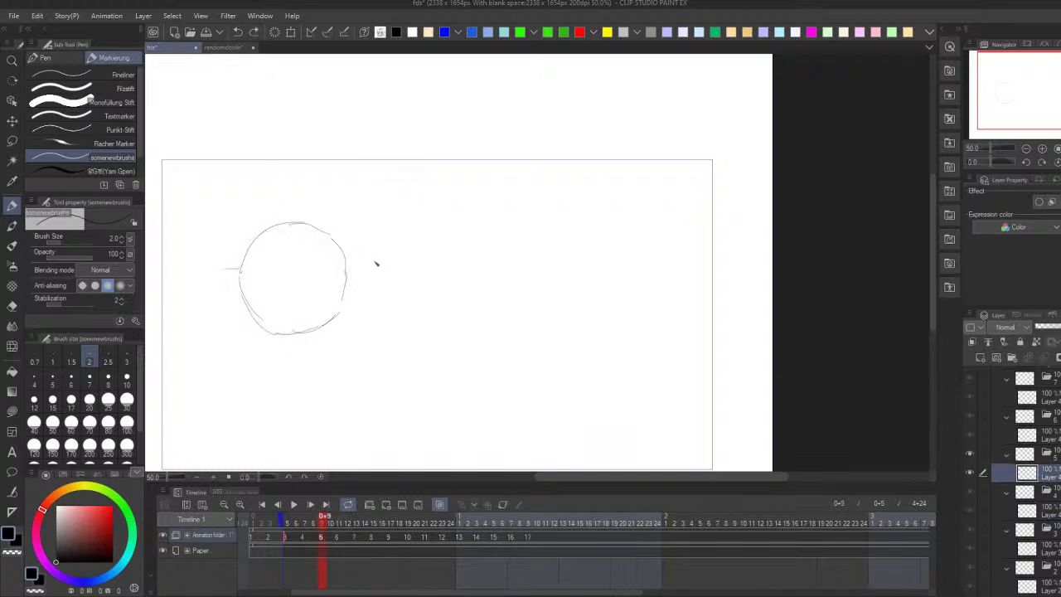
pyautogui.hotkey('ctrl', 'Right')
pyautogui.moveTo(298, 238)
pyautogui.mouseDown()
pyautogui.moveTo(294, 307)
pyautogui.moveTo(295, 236)
pyautogui.moveTo(325, 224)
pyautogui.moveTo(285, 255)
pyautogui.moveTo(296, 313)
pyautogui.moveTo(283, 295)
pyautogui.moveTo(312, 324)
pyautogui.moveTo(301, 325)
pyautogui.moveTo(326, 337)
pyautogui.mouseUp()
pyautogui.hotkey('ctrl', 'Left')
pyautogui.hotkey('ctrl', 'Right')
pyautogui.moveTo(322, 224)
pyautogui.mouseDown()
pyautogui.moveTo(349, 226)
pyautogui.moveTo(333, 223)
pyautogui.moveTo(373, 241)
pyautogui.moveTo(378, 280)
pyautogui.moveTo(377, 244)
pyautogui.moveTo(373, 304)
pyautogui.moveTo(384, 280)
pyautogui.moveTo(357, 327)
pyautogui.moveTo(379, 312)
pyautogui.moveTo(332, 321)
pyautogui.mouseUp()
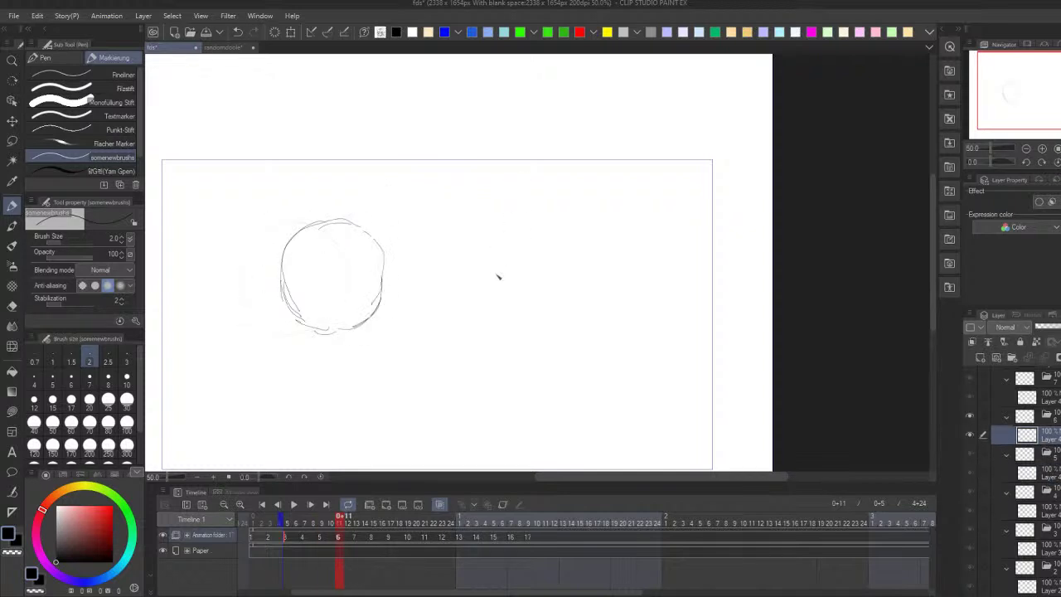
# Step: Draw the circle on cel 7 at frame 0+13 with a wider gap, near the middle of the frame
pyautogui.hotkey('ctrl', 'Right')
pyautogui.moveTo(415, 222); pyautogui.dragTo(422, 332)
pyautogui.hotkey('ctrl', 'z')
pyautogui.moveTo(427, 222)
pyautogui.mouseDown()
pyautogui.moveTo(364, 264)
pyautogui.moveTo(451, 304)
pyautogui.moveTo(432, 233)
pyautogui.moveTo(369, 300)
pyautogui.moveTo(462, 305)
pyautogui.moveTo(369, 250)
pyautogui.moveTo(455, 310)
pyautogui.mouseUp()
pyautogui.hotkey('ctrl', 'z')
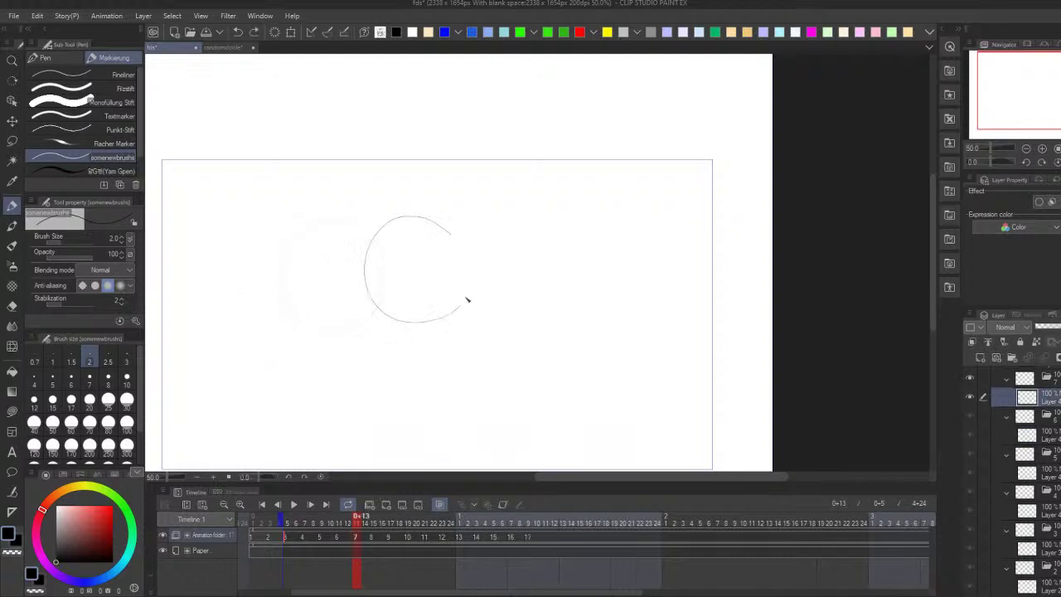
pyautogui.hotkey('ctrl', 'Left')
pyautogui.hotkey('ctrl', 'Left')
pyautogui.hotkey('ctrl', 'Right')
pyautogui.hotkey('ctrl', 'Right')
pyautogui.moveTo(292, 280); pyautogui.dragTo(358, 270)
pyautogui.moveTo(287, 282); pyautogui.dragTo(360, 270)
pyautogui.hotkey('ctrl', 'z')
pyautogui.hotkey('ctrl', 'z')
# Step: Draw the circle on the following cels through frame 0+23, moving it across to the right side of the frame
pyautogui.hotkey('ctrl', 'Right')
pyautogui.moveTo(496, 217)
pyautogui.mouseDown()
pyautogui.moveTo(469, 220)
pyautogui.moveTo(497, 308)
pyautogui.moveTo(457, 308)
pyautogui.moveTo(486, 218)
pyautogui.moveTo(521, 303)
pyautogui.moveTo(500, 233)
pyautogui.mouseUp()
pyautogui.hotkey('ctrl', 'z')
pyautogui.hotkey('ctrl', 'Right')
pyautogui.hotkey('ctrl', 'Right')
pyautogui.moveTo(626, 223)
pyautogui.mouseDown()
pyautogui.moveTo(627, 298)
pyautogui.moveTo(637, 237)
pyautogui.moveTo(667, 289)
pyautogui.moveTo(583, 249)
pyautogui.moveTo(638, 227)
pyautogui.moveTo(645, 301)
pyautogui.moveTo(658, 263)
pyautogui.mouseUp()
pyautogui.hotkey('ctrl', 'Right')
pyautogui.hotkey('ctrl', 'z')
pyautogui.hotkey('ctrl', 'Left')
pyautogui.hotkey('ctrl', 'Right')
pyautogui.hotkey('ctrl', 'z')
pyautogui.hotkey('ctrl', 'Right')
pyautogui.moveTo(632, 214)
pyautogui.mouseDown()
pyautogui.moveTo(685, 272)
pyautogui.moveTo(652, 220)
pyautogui.moveTo(632, 213)
pyautogui.moveTo(616, 277)
pyautogui.moveTo(688, 274)
pyautogui.moveTo(670, 213)
pyautogui.moveTo(604, 259)
pyautogui.moveTo(649, 290)
pyautogui.moveTo(683, 280)
pyautogui.moveTo(696, 254)
pyautogui.moveTo(664, 213)
pyautogui.mouseUp()
pyautogui.hotkey('ctrl', 'Right')
pyautogui.hotkey('ctrl', 'Right')
pyautogui.hotkey('ctrl', 'z')
# Step: Flip through the cels to examine the circle's movement and spacing, ending at frame 0+5
pyautogui.hotkey('ctrl', 'Left')
pyautogui.hotkey('ctrl', 'Left')
pyautogui.hotkey('ctrl', 'Left')
pyautogui.hotkey('ctrl', 'Left')
pyautogui.hotkey('ctrl', 'Left')
pyautogui.hotkey('ctrl', 'Left')
pyautogui.hotkey('ctrl', 'Left')
pyautogui.hotkey('ctrl', 'Left')
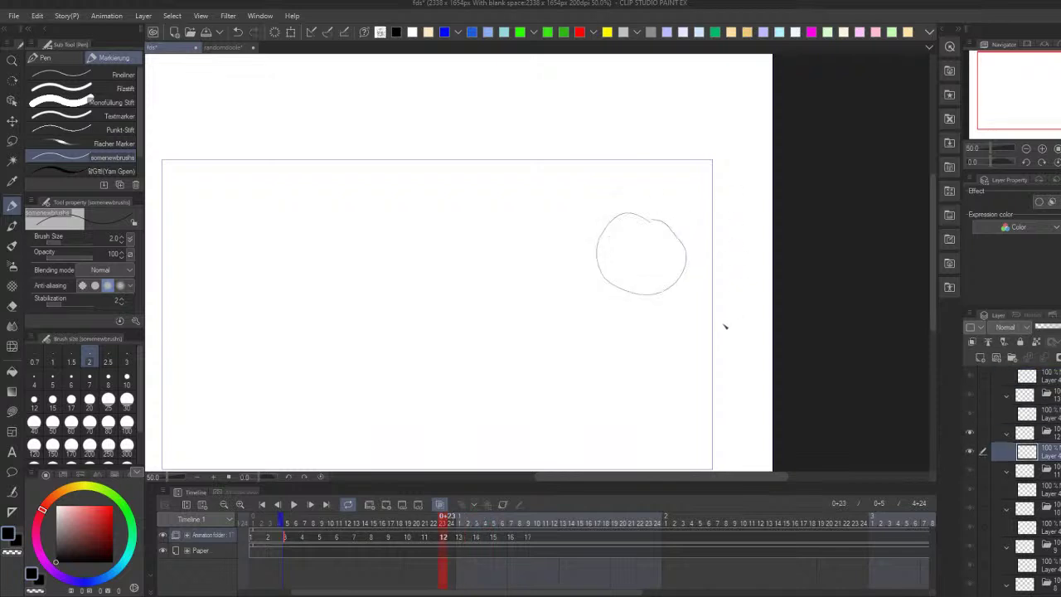
pyautogui.hotkey('ctrl', 'Left')
pyautogui.hotkey('ctrl', 'Left')
pyautogui.hotkey('ctrl', 'Left')
pyautogui.hotkey('ctrl', 'Left')
pyautogui.hotkey('ctrl', 'Left')
pyautogui.hotkey('ctrl', 'Left')
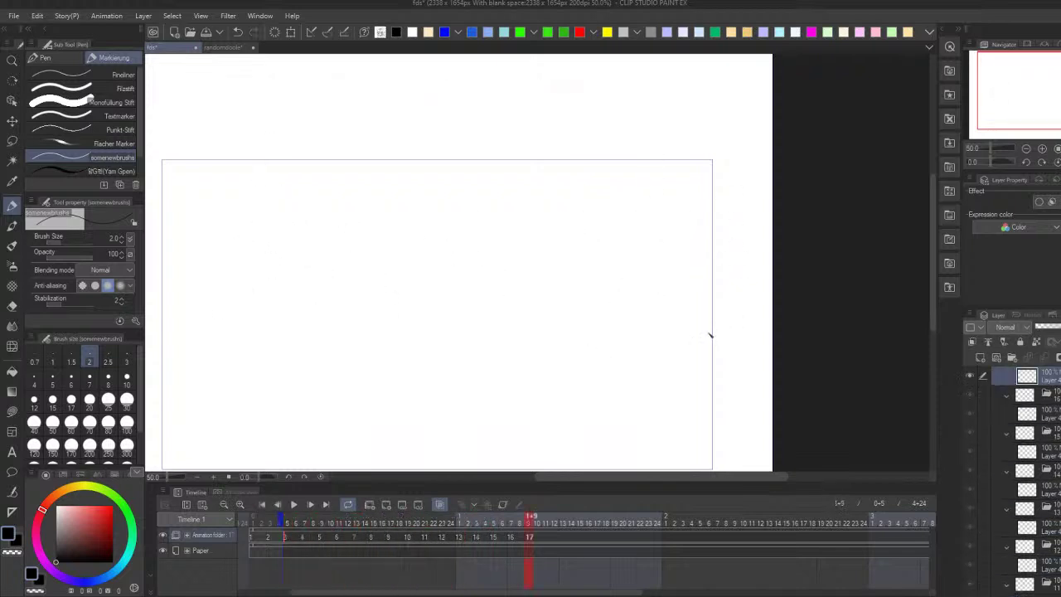
pyautogui.hotkey('ctrl', 'Right')
pyautogui.hotkey('ctrl', 'Right')
pyautogui.hotkey('ctrl', 'Right')
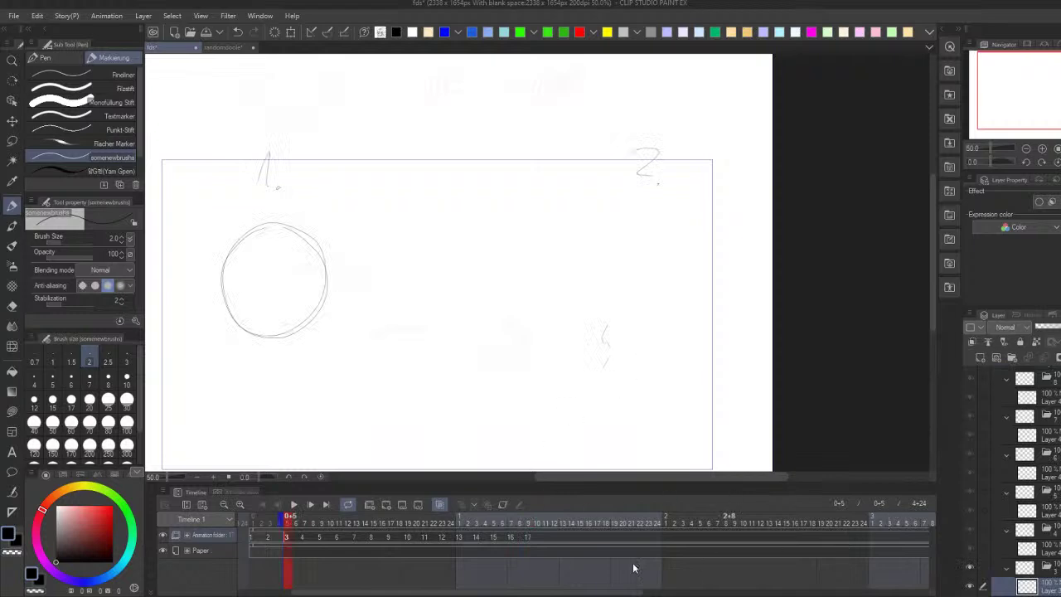
# Step: End the playback range at frame 1+7 and watch the circle animation play with the panels hidden
pyautogui.moveTo(492, 592); pyautogui.dragTo(746, 592)
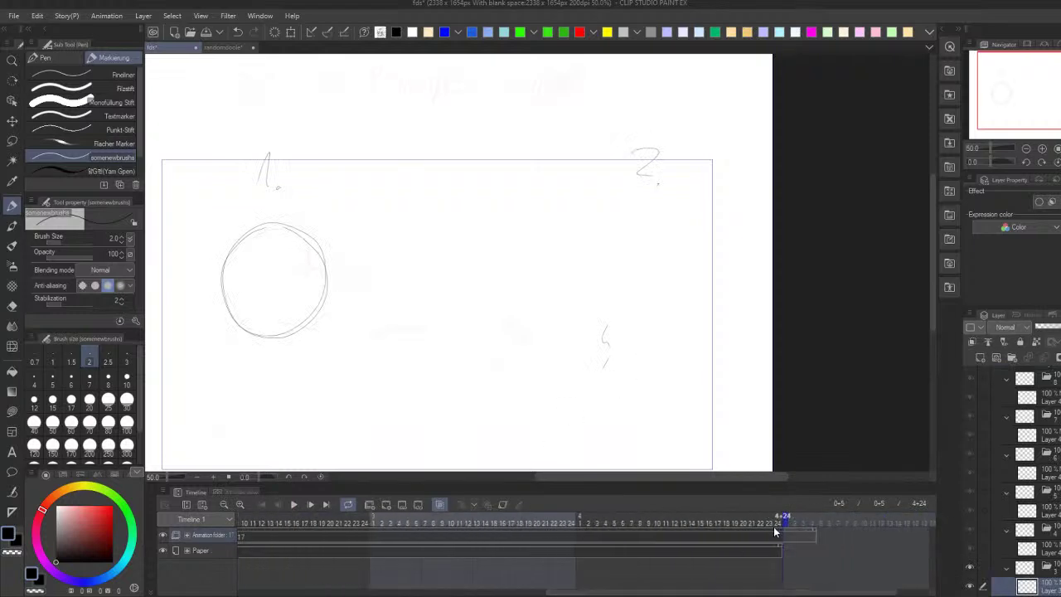
pyautogui.scroll(5, 548, 531)
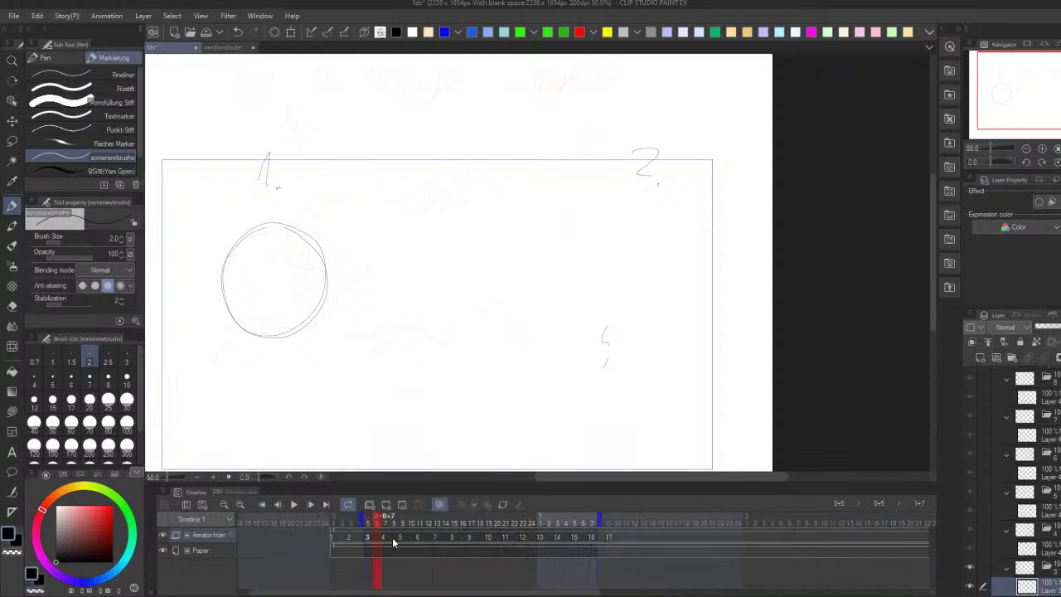
pyautogui.press('Tab')
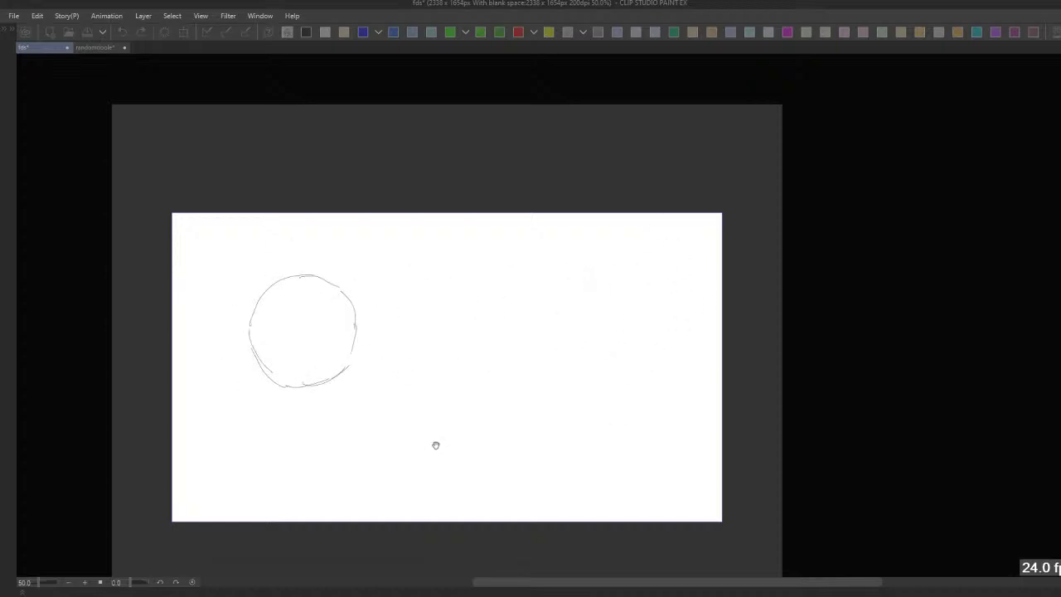
pyautogui.press('Tab')
pyautogui.click(385, 535)
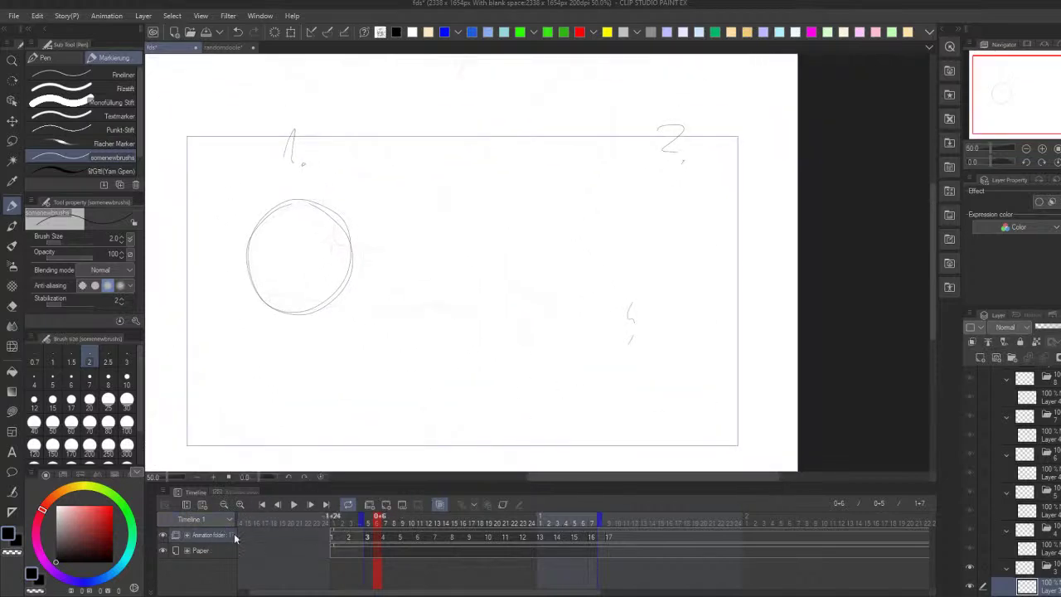
# Step: Create a second animation folder named 2 with a first cel in it, and hide the original animation folder
pyautogui.hotkey('ctrl', 'g')
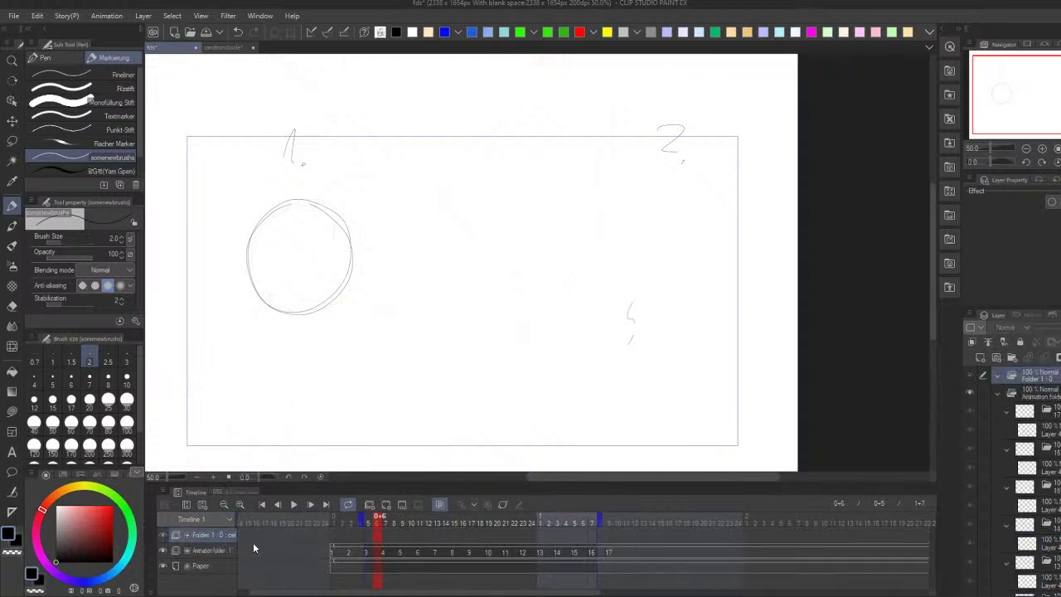
pyautogui.click(367, 535)
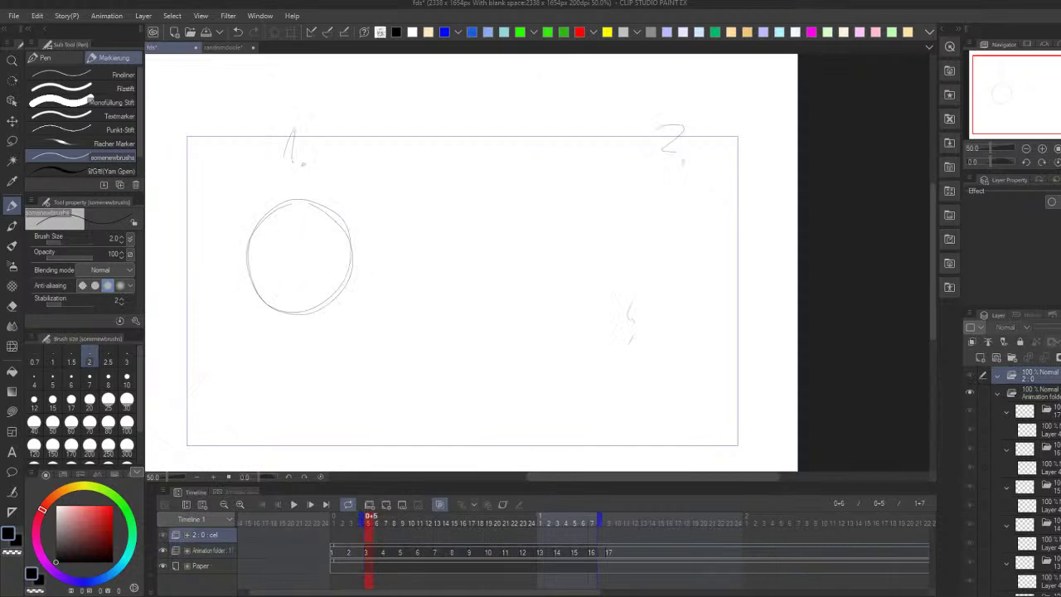
pyautogui.click(982, 356)
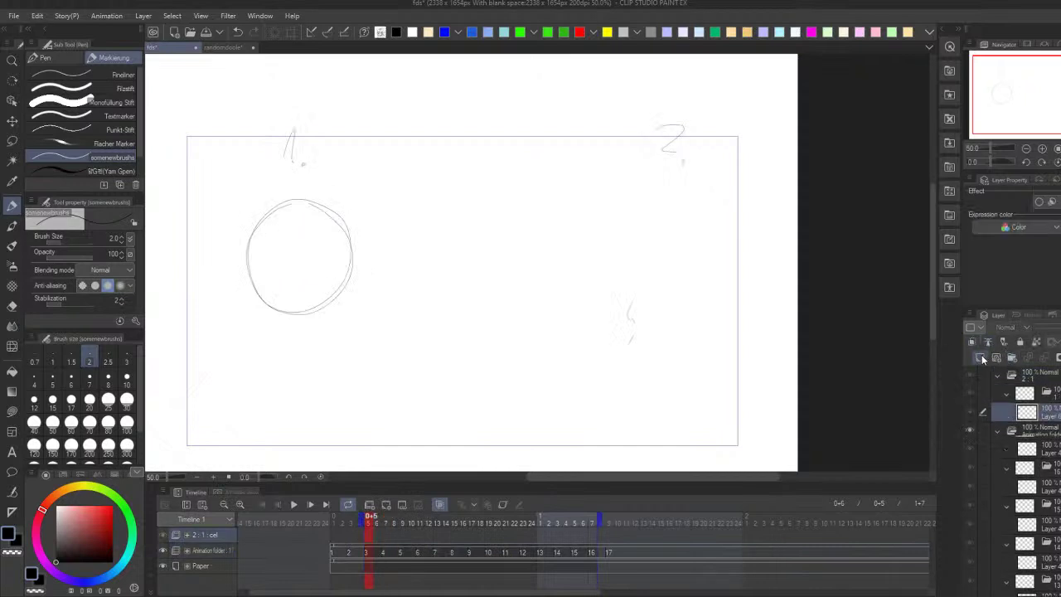
pyautogui.click(163, 551)
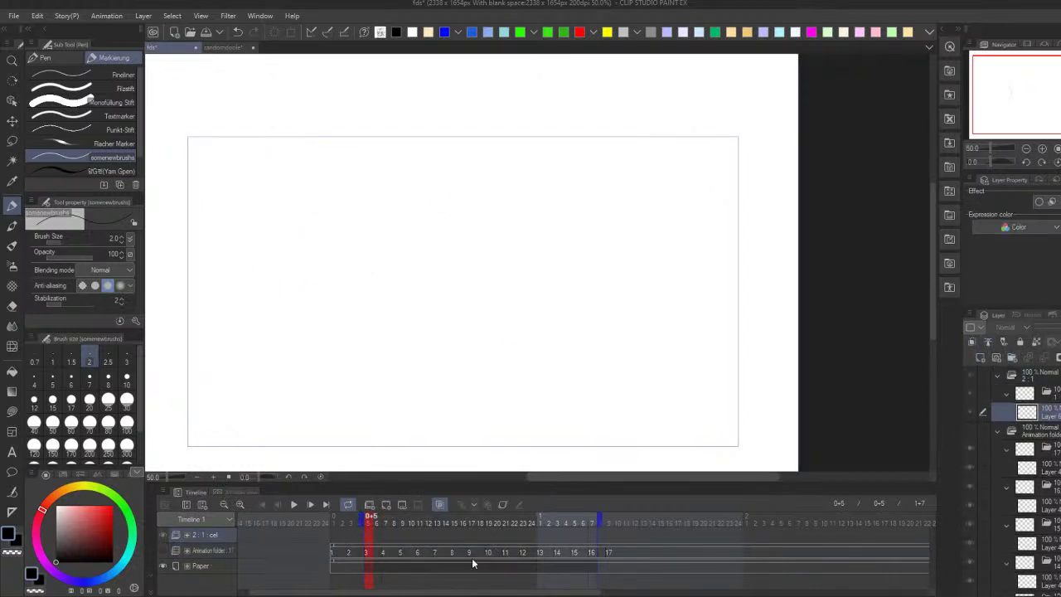
# Step: Assign cel 1 of folder 2 to frame 0+5 and draw a circle on its left side
pyautogui.click(365, 534)
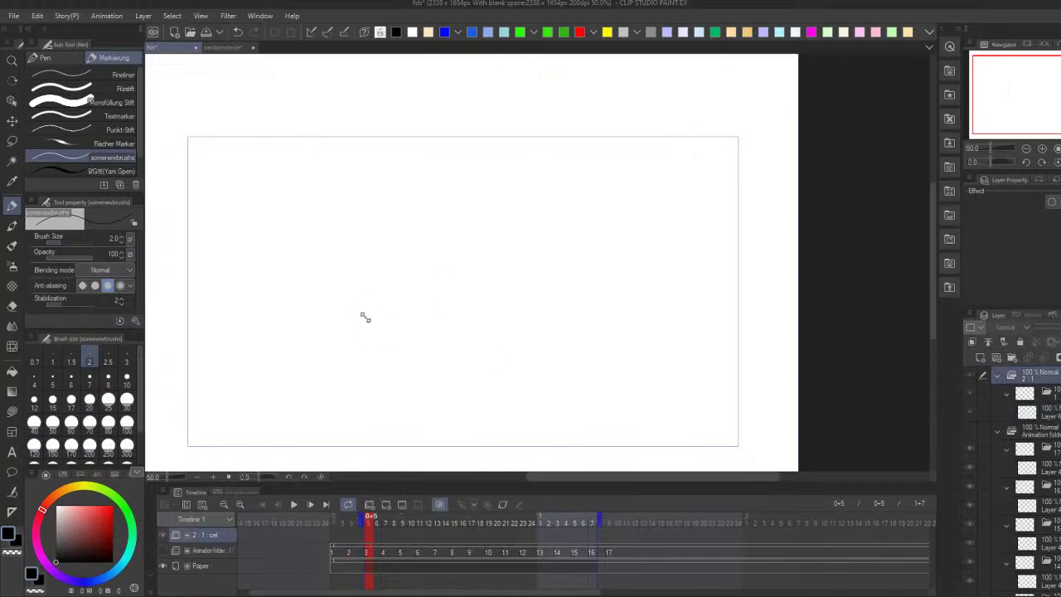
pyautogui.moveTo(286, 199)
pyautogui.mouseDown()
pyautogui.moveTo(272, 316)
pyautogui.moveTo(331, 233)
pyautogui.moveTo(307, 204)
pyautogui.moveTo(257, 242)
pyautogui.moveTo(328, 289)
pyautogui.moveTo(317, 199)
pyautogui.moveTo(265, 219)
pyautogui.moveTo(293, 288)
pyautogui.moveTo(334, 209)
pyautogui.moveTo(249, 265)
pyautogui.moveTo(342, 262)
pyautogui.moveTo(267, 212)
pyautogui.mouseUp()
pyautogui.hotkey('ctrl', 'z')
pyautogui.hotkey('ctrl', 'z')
pyautogui.hotkey('ctrl', 'z')
pyautogui.hscroll(1, 495, 284)
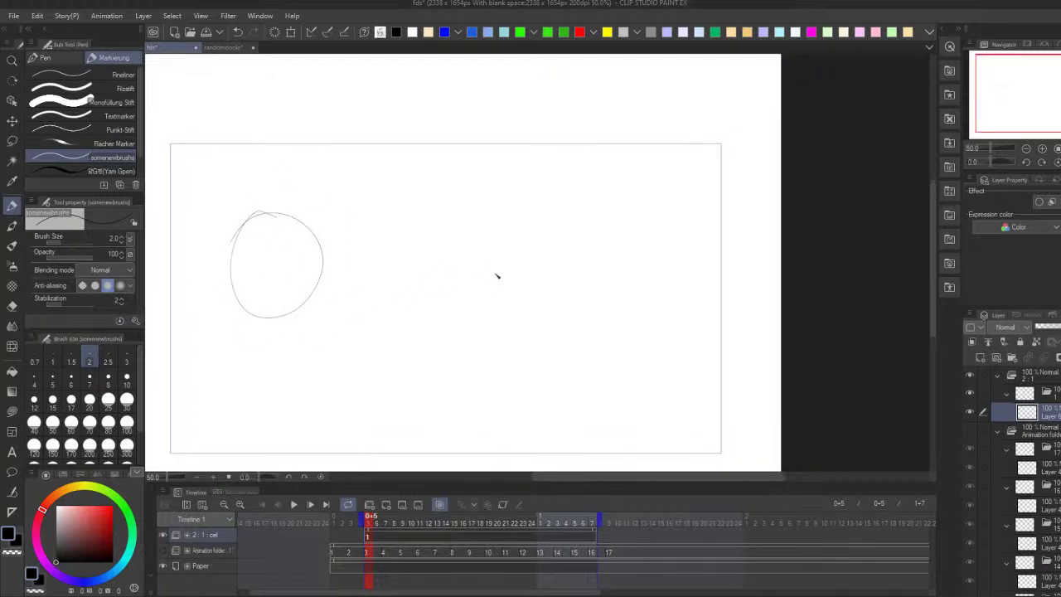
pyautogui.moveTo(296, 165); pyautogui.dragTo(336, 163)
pyautogui.hotkey('ctrl', 'z')
# Step: Create cel 2 at frame 0+7 in folder 2 and draw an oval slightly right of the first circle
pyautogui.press('Right')
pyautogui.press('Right')
pyautogui.press('Left')
pyautogui.press('Left')
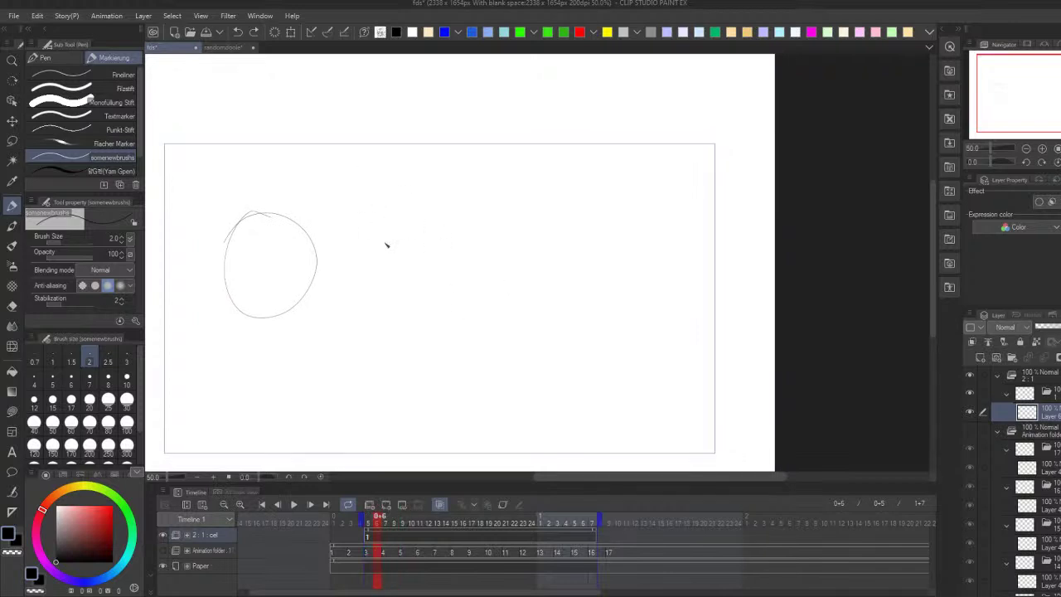
pyautogui.press('Right')
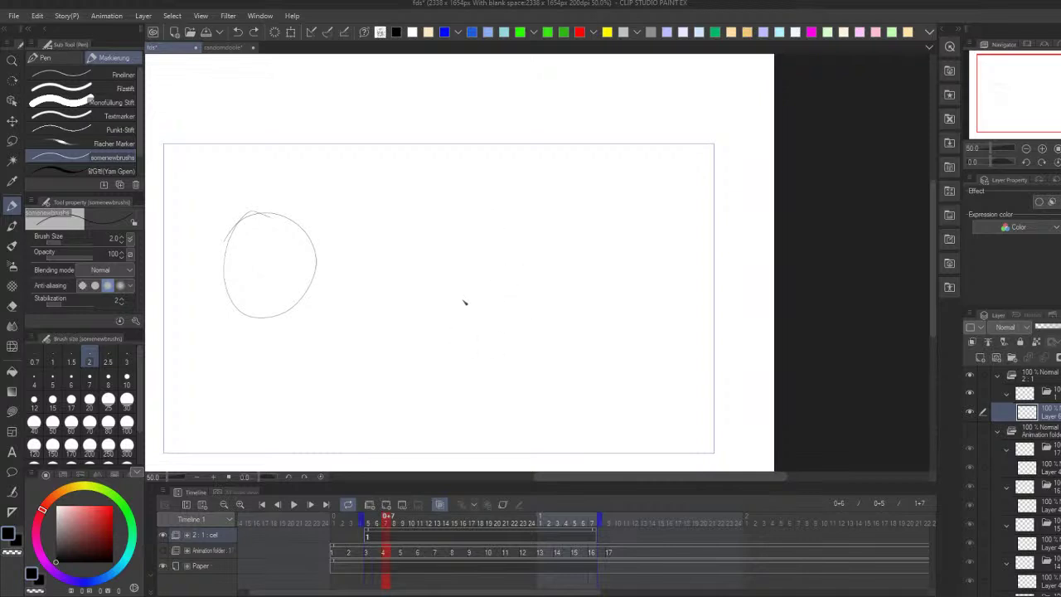
pyautogui.hotkey('ctrl', 'shift', 'n')
pyautogui.moveTo(297, 219)
pyautogui.mouseDown()
pyautogui.moveTo(338, 252)
pyautogui.moveTo(270, 298)
pyautogui.moveTo(345, 272)
pyautogui.moveTo(292, 221)
pyautogui.moveTo(275, 223)
pyautogui.moveTo(309, 318)
pyautogui.moveTo(308, 218)
pyautogui.mouseUp()
pyautogui.hotkey('ctrl', 'z')
pyautogui.hotkey('ctrl', 'z')
# Step: Add blank cels to folder 2 every two frames from 0+9 up to cel 10 at frame 0+23
pyautogui.press('Right')
pyautogui.press('Right')
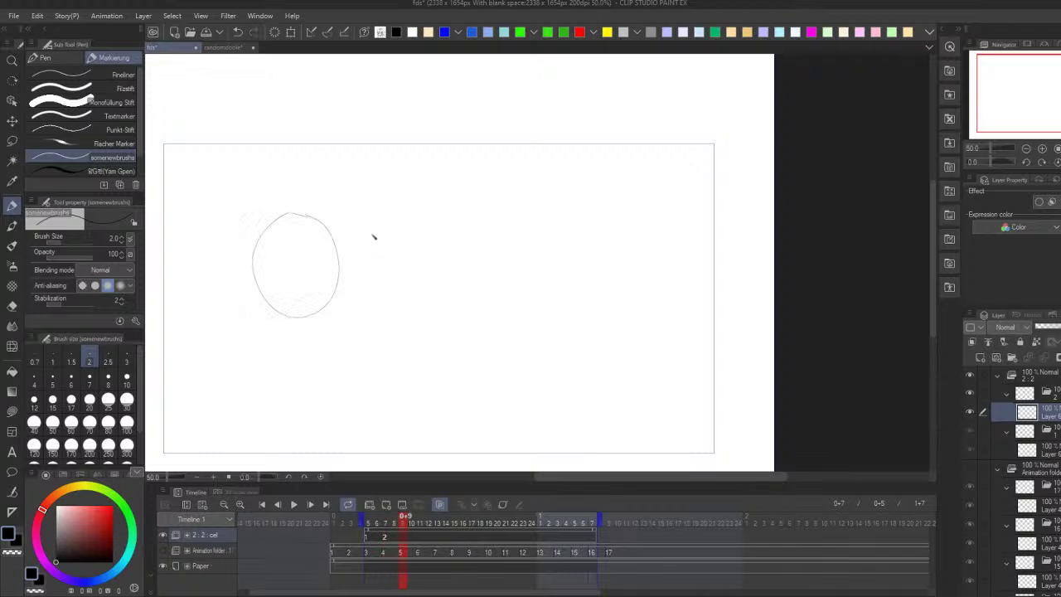
pyautogui.press('Right')
pyautogui.press('Right')
pyautogui.hotkey('ctrl', 'shift', 'n')
pyautogui.press('Right')
pyautogui.press('Right')
pyautogui.hotkey('ctrl', 'shift', 'n')
pyautogui.press('Right')
pyautogui.press('Right')
pyautogui.hotkey('ctrl', 'shift', 'n')
pyautogui.press('Right')
pyautogui.press('Right')
pyautogui.hotkey('ctrl', 'shift', 'n')
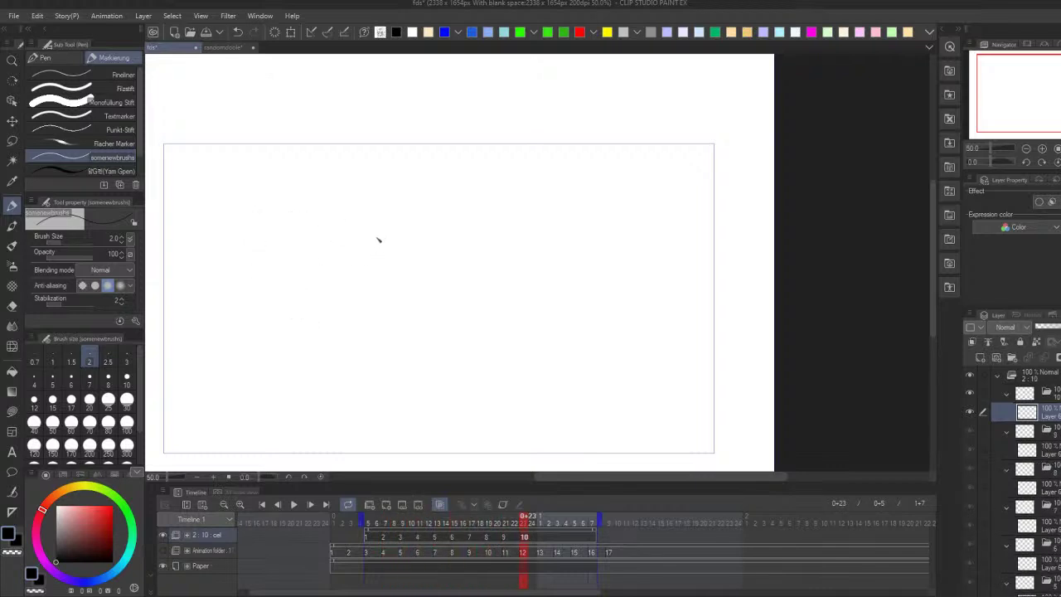
# Step: Draw a similar-sized circle on each cel of folder 2 from cel 3 to cel 10, progressively shifting it toward the canvas's right side
pyautogui.press('Left')
pyautogui.press('Left')
pyautogui.press('Left')
pyautogui.press('Left')
pyautogui.press('Left')
pyautogui.press('Left')
pyautogui.press('Left')
pyautogui.press('Left')
pyautogui.press('Left')
pyautogui.press('Left')
pyautogui.press('Left')
pyautogui.press('Left')
pyautogui.press('Left')
pyautogui.press('Left')
pyautogui.press('Left')
pyautogui.press('Left')
pyautogui.press('Left')
pyautogui.press('Left')
pyautogui.press('Right')
pyautogui.press('Right')
pyautogui.moveTo(299, 214); pyautogui.dragTo(379, 256)
pyautogui.press('Right')
pyautogui.hotkey('ctrl', 'z')
pyautogui.moveTo(333, 211)
pyautogui.mouseDown()
pyautogui.moveTo(311, 303)
pyautogui.moveTo(388, 252)
pyautogui.moveTo(360, 233)
pyautogui.moveTo(332, 246)
pyautogui.moveTo(399, 307)
pyautogui.moveTo(391, 220)
pyautogui.moveTo(360, 280)
pyautogui.moveTo(442, 294)
pyautogui.moveTo(408, 224)
pyautogui.moveTo(430, 312)
pyautogui.moveTo(457, 229)
pyautogui.moveTo(445, 295)
pyautogui.moveTo(525, 279)
pyautogui.moveTo(507, 241)
pyautogui.moveTo(471, 256)
pyautogui.moveTo(540, 299)
pyautogui.moveTo(530, 231)
pyautogui.moveTo(590, 296)
pyautogui.moveTo(566, 226)
pyautogui.moveTo(560, 288)
pyautogui.moveTo(632, 235)
pyautogui.mouseUp()
pyautogui.press('Right')
pyautogui.press('Right')
pyautogui.press('Right')
pyautogui.press('Right')
pyautogui.press('Right')
pyautogui.press('Right')
pyautogui.press('Right')
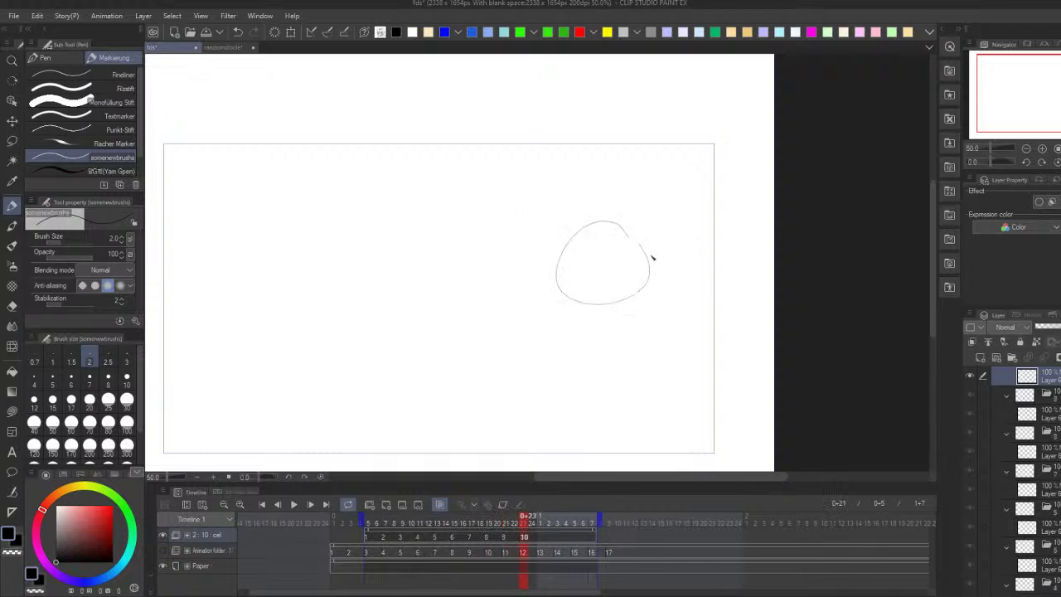
# Step: Add cel 11 to folder 2 at frame 1+1 and play the circle animation
pyautogui.press('Return')
pyautogui.press('Return')
pyautogui.press('Right')
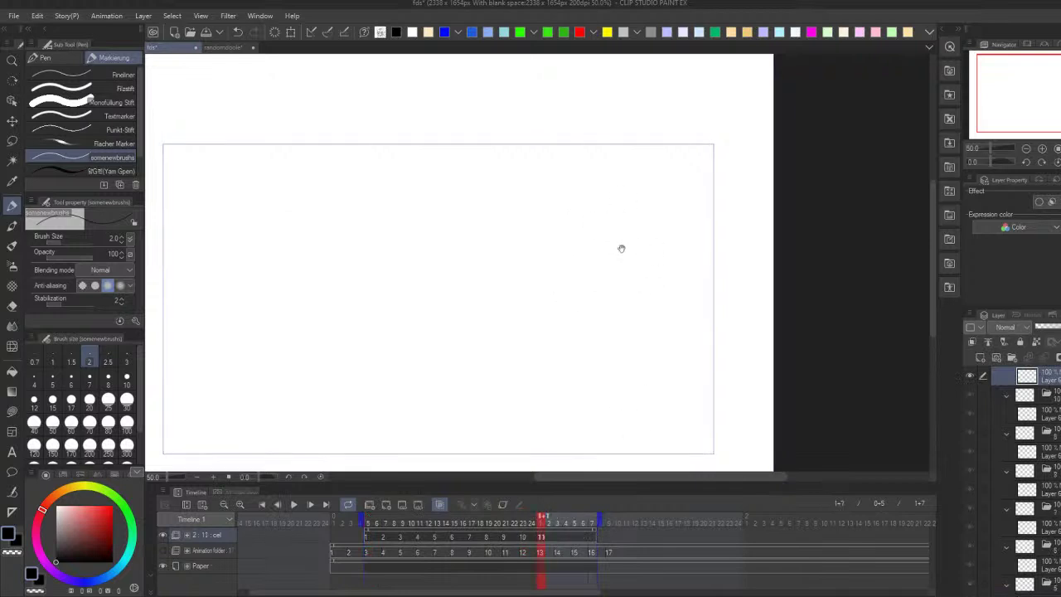
# Step: Mark the spacing between successive circles with short red measuring lines above them on cels 2 to 5 of folder 2
pyautogui.click(369, 520)
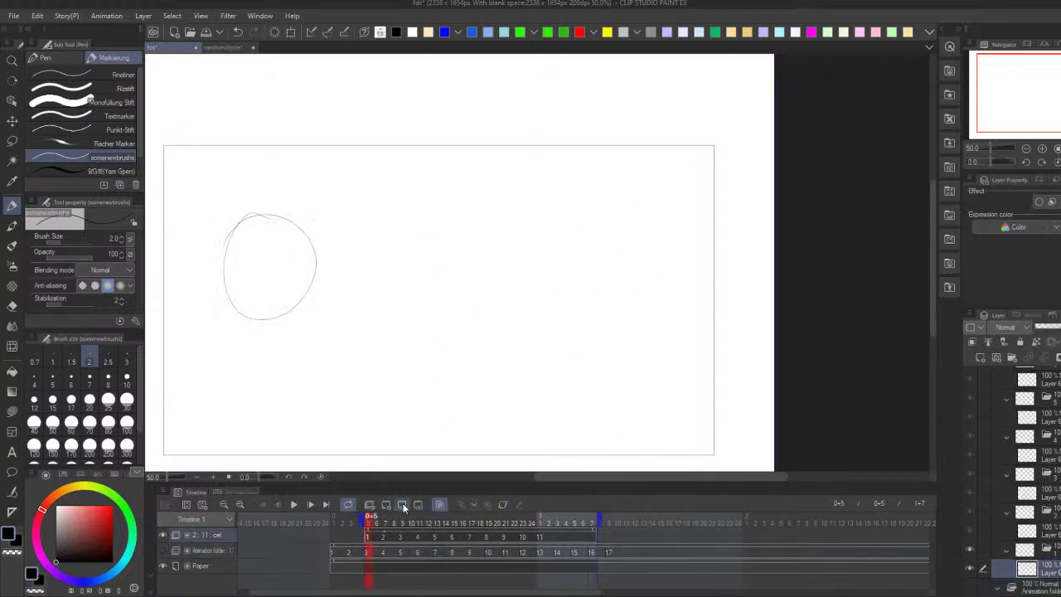
pyautogui.press('Right')
pyautogui.click(580, 31)
pyautogui.moveTo(248, 196)
pyautogui.mouseDown()
pyautogui.moveTo(292, 191)
pyautogui.moveTo(291, 208)
pyautogui.moveTo(249, 189)
pyautogui.moveTo(260, 203)
pyautogui.moveTo(320, 211)
pyautogui.mouseUp()
pyautogui.press('Right')
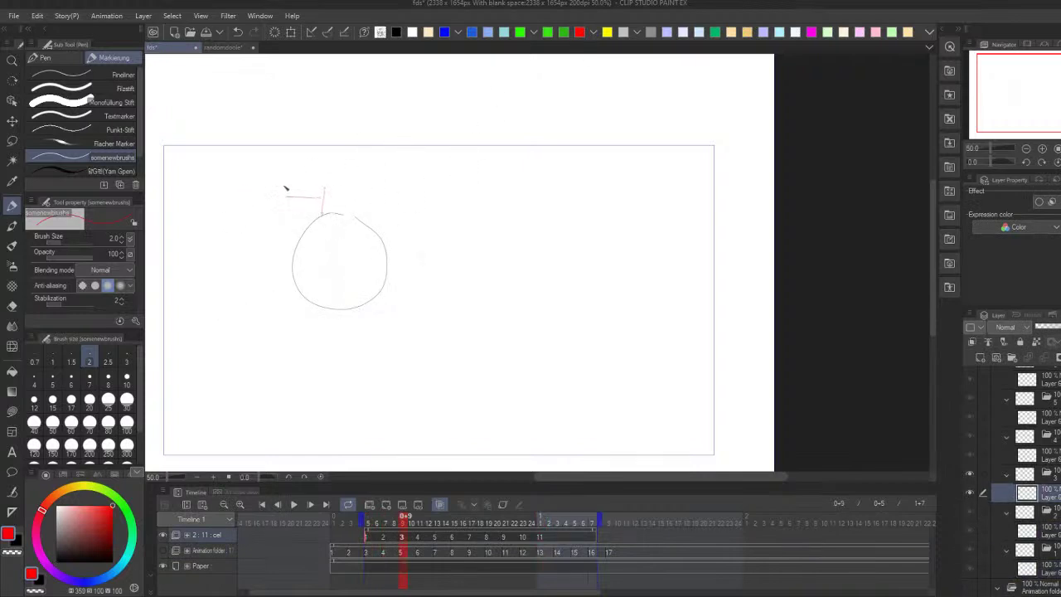
pyautogui.press('Right')
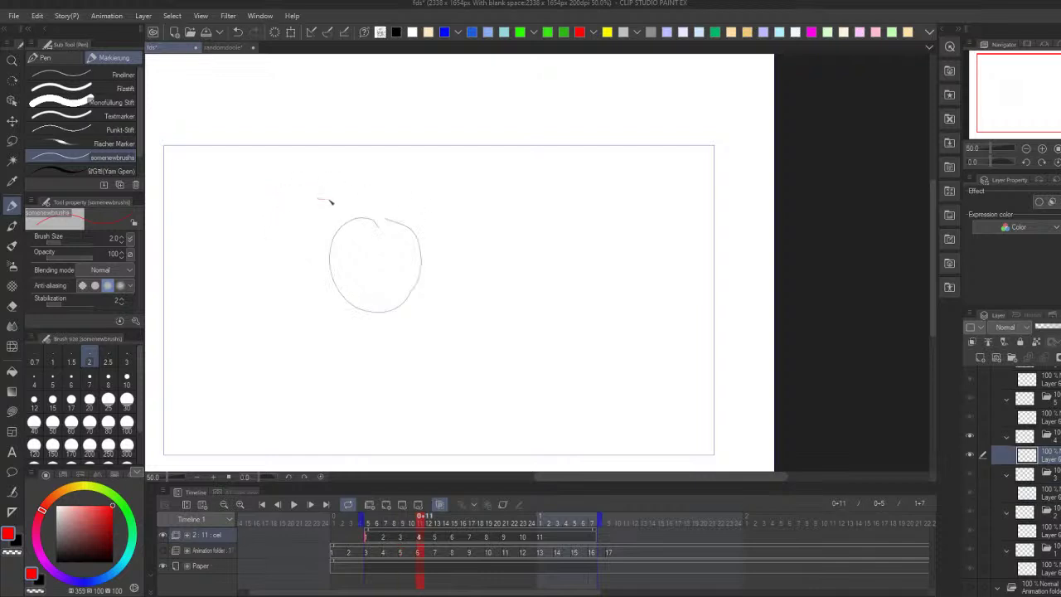
pyautogui.moveTo(326, 200); pyautogui.dragTo(353, 199)
pyautogui.moveTo(353, 191)
pyautogui.mouseDown()
pyautogui.moveTo(353, 217)
pyautogui.moveTo(312, 207)
pyautogui.mouseUp()
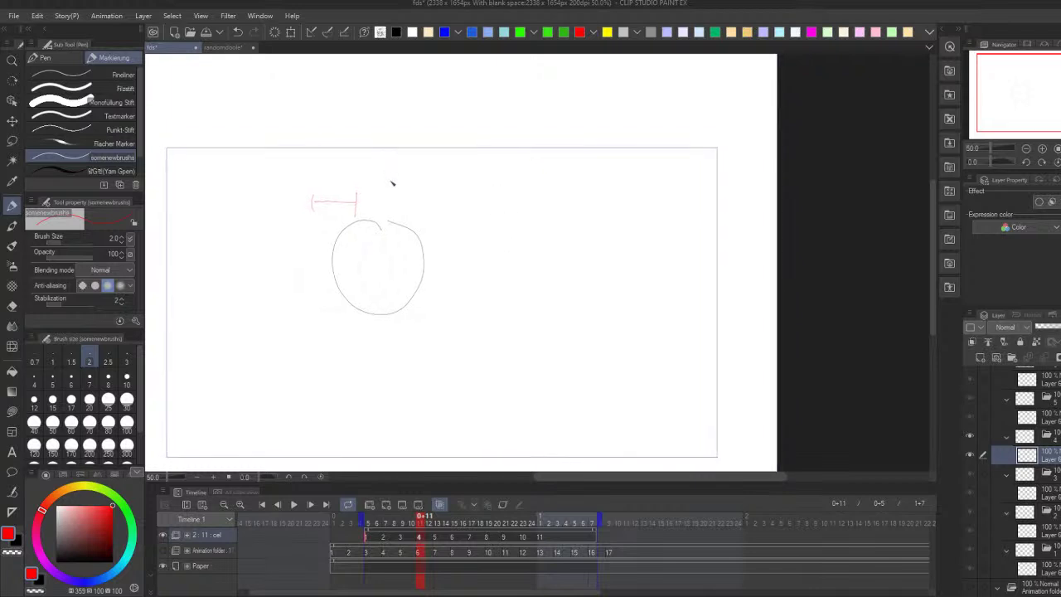
pyautogui.press('Right')
pyautogui.press('Right')
pyautogui.moveTo(384, 193); pyautogui.dragTo(385, 213)
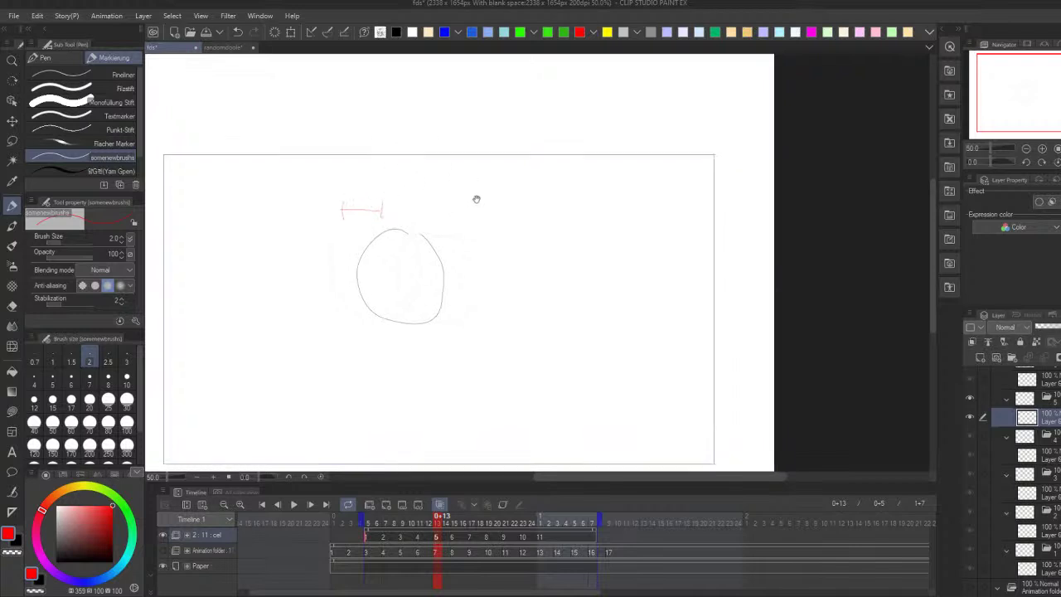
pyautogui.moveTo(476, 300); pyautogui.dragTo(475, 300)
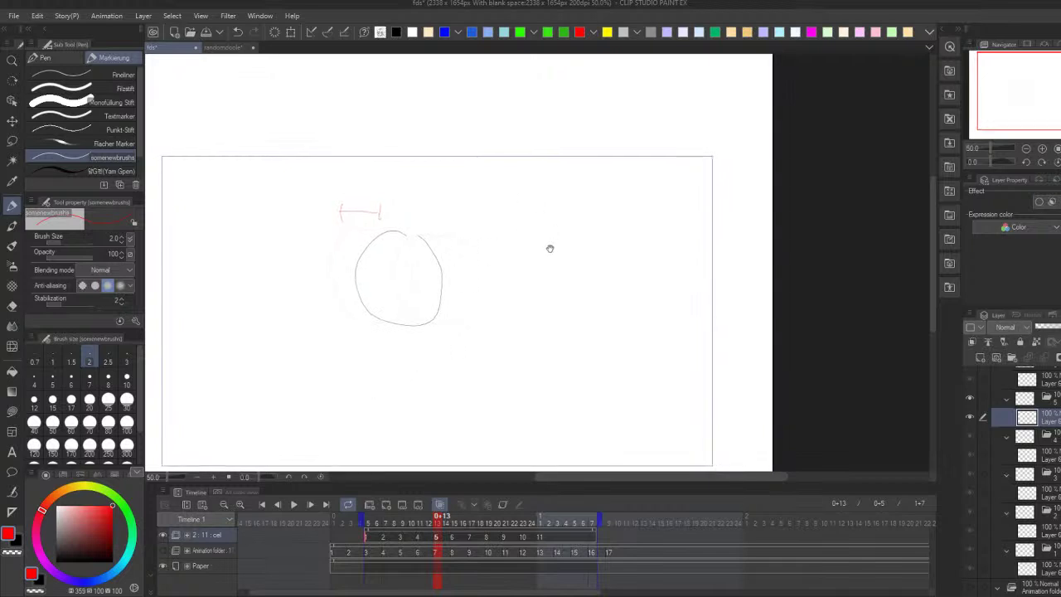
# Step: Try sketching a long red arc below the circle on cel 5 of folder 2, undoing each attempt
pyautogui.moveTo(257, 331)
pyautogui.mouseDown()
pyautogui.moveTo(401, 376)
pyautogui.moveTo(547, 350)
pyautogui.moveTo(626, 302)
pyautogui.mouseUp()
pyautogui.hotkey('ctrl', 'z')
pyautogui.moveTo(225, 300)
pyautogui.mouseDown()
pyautogui.moveTo(301, 343)
pyautogui.moveTo(610, 320)
pyautogui.mouseUp()
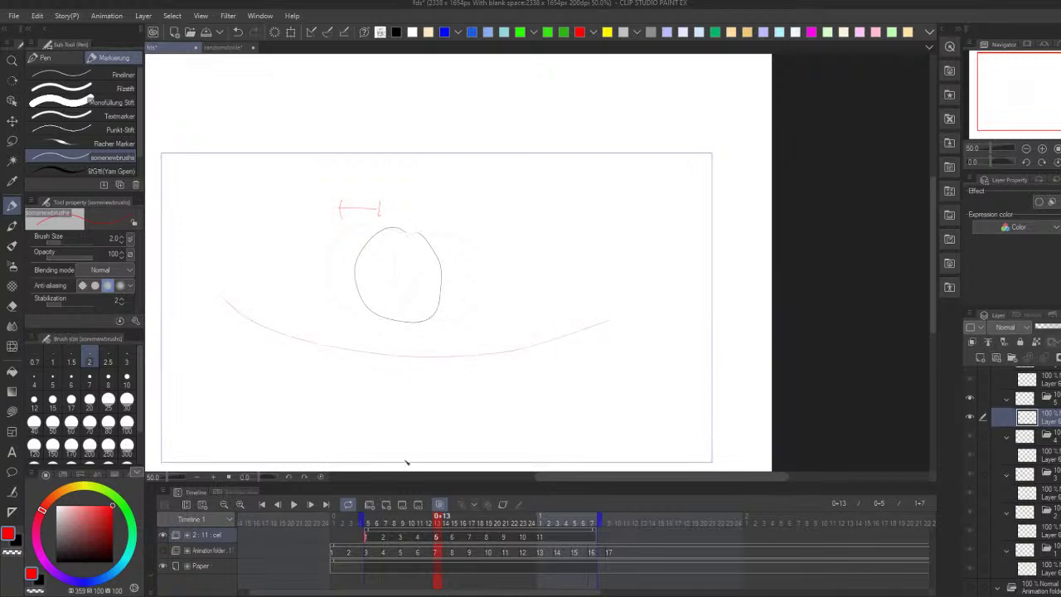
pyautogui.hotkey('ctrl', 'z')
pyautogui.moveTo(260, 310)
pyautogui.mouseDown()
pyautogui.moveTo(378, 364)
pyautogui.moveTo(621, 337)
pyautogui.mouseUp()
pyautogui.hotkey('ctrl', 'z')
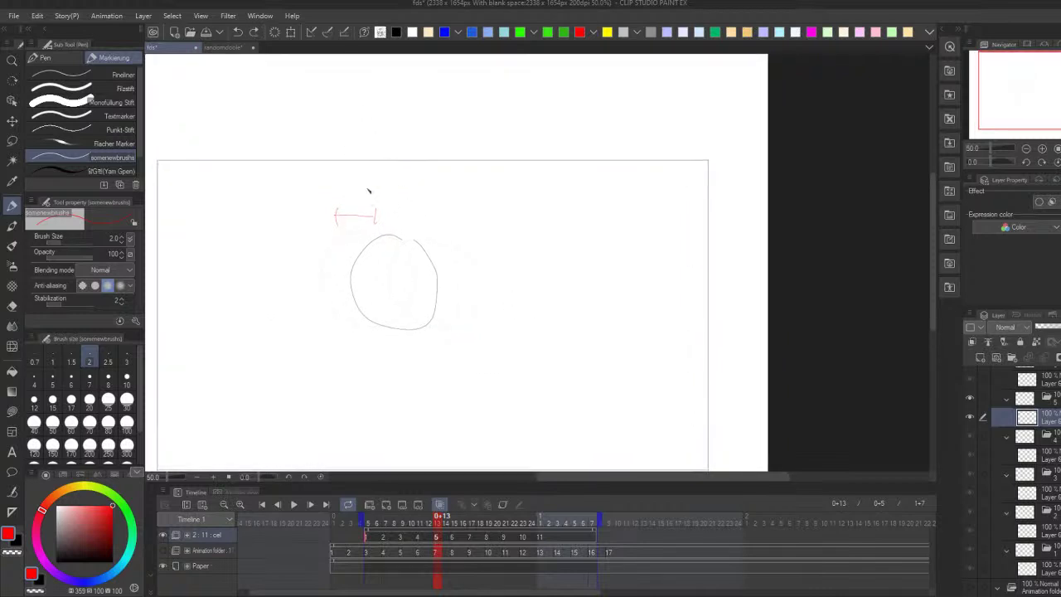
pyautogui.hotkey('ctrl', 'z')
# Step: Show the original animation folder instead of folder 2 and mark the circle spacing in red on its cels 5 to 8
pyautogui.click(371, 213)
pyautogui.press('space')
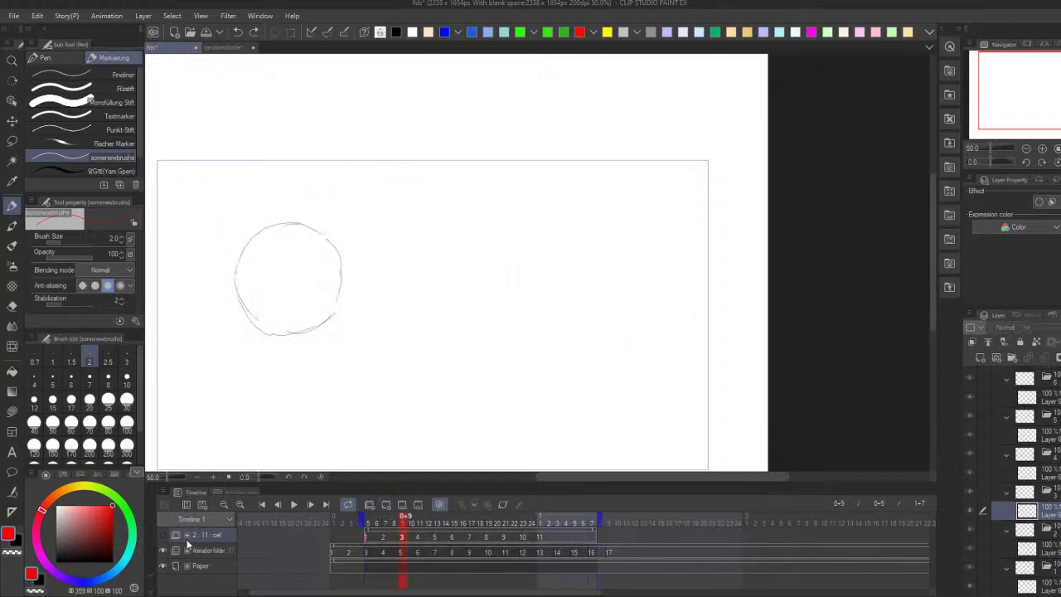
pyautogui.click(384, 552)
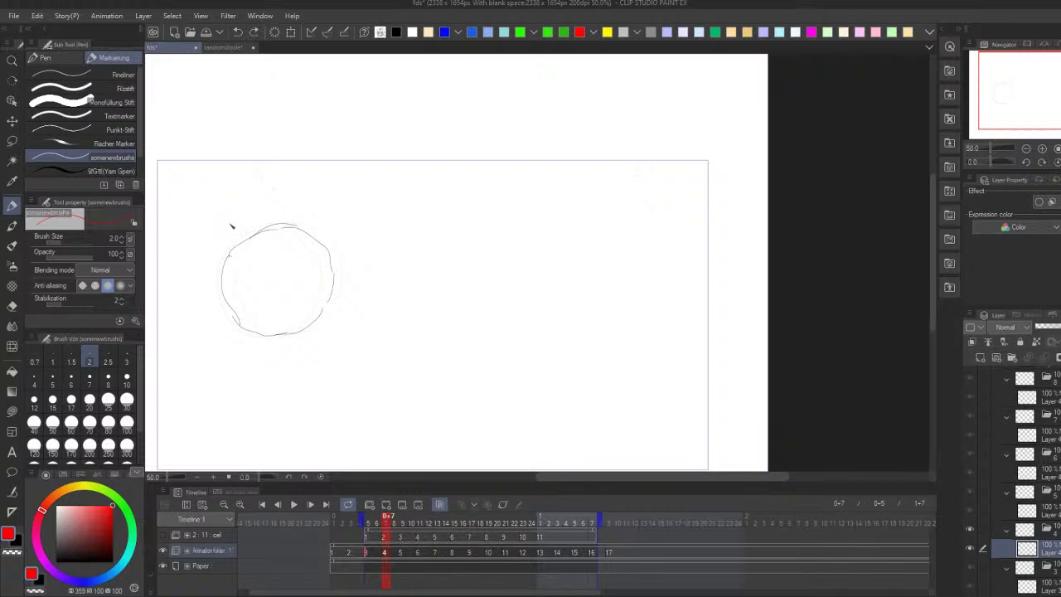
pyautogui.press('.')
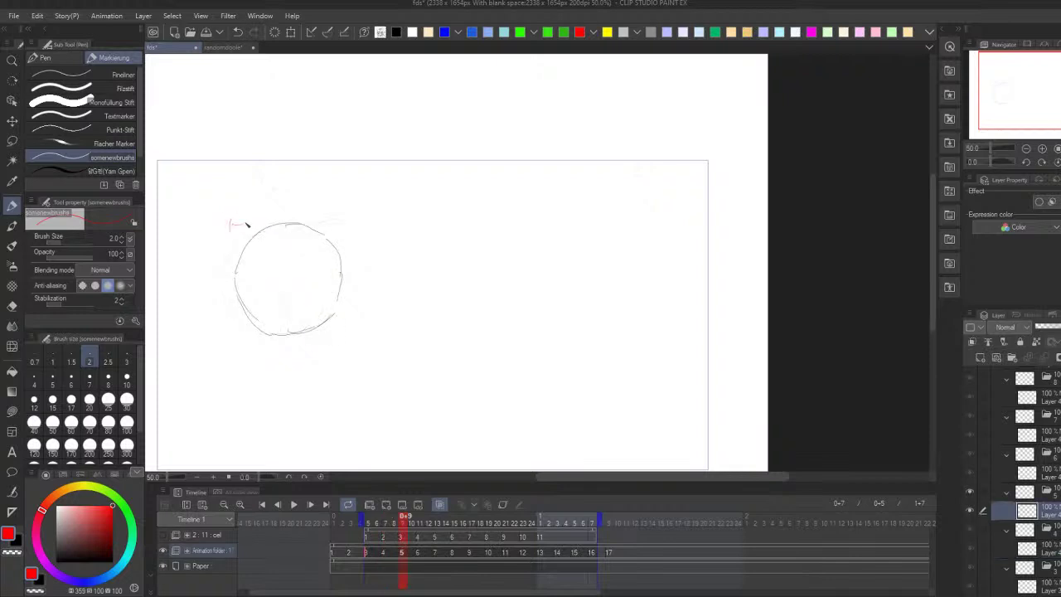
pyautogui.press('.')
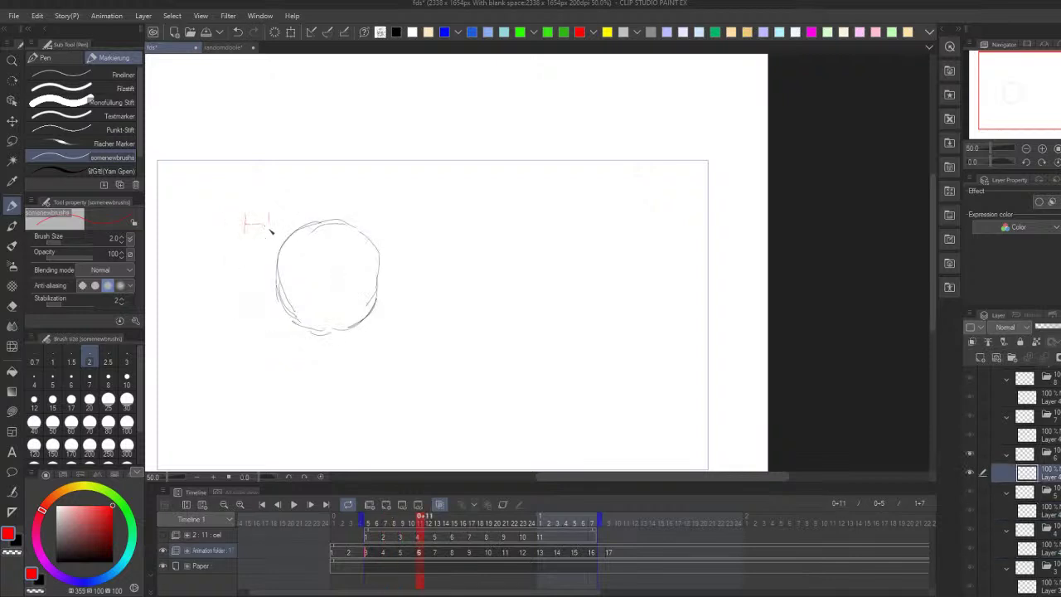
pyautogui.moveTo(246, 223)
pyautogui.mouseDown()
pyautogui.moveTo(359, 225)
pyautogui.moveTo(359, 215)
pyautogui.mouseUp()
pyautogui.press('.')
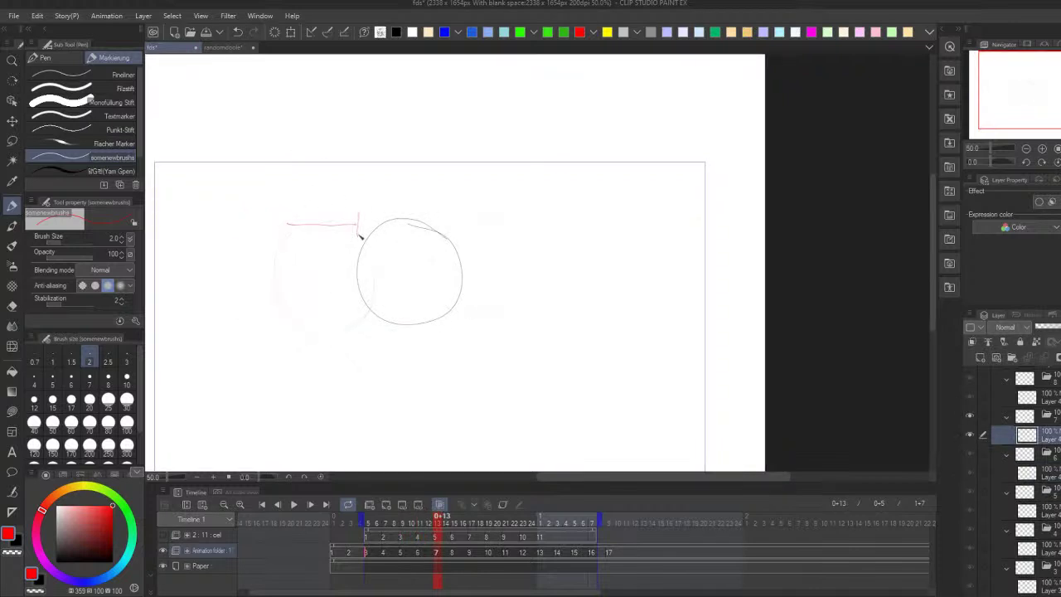
pyautogui.press('.')
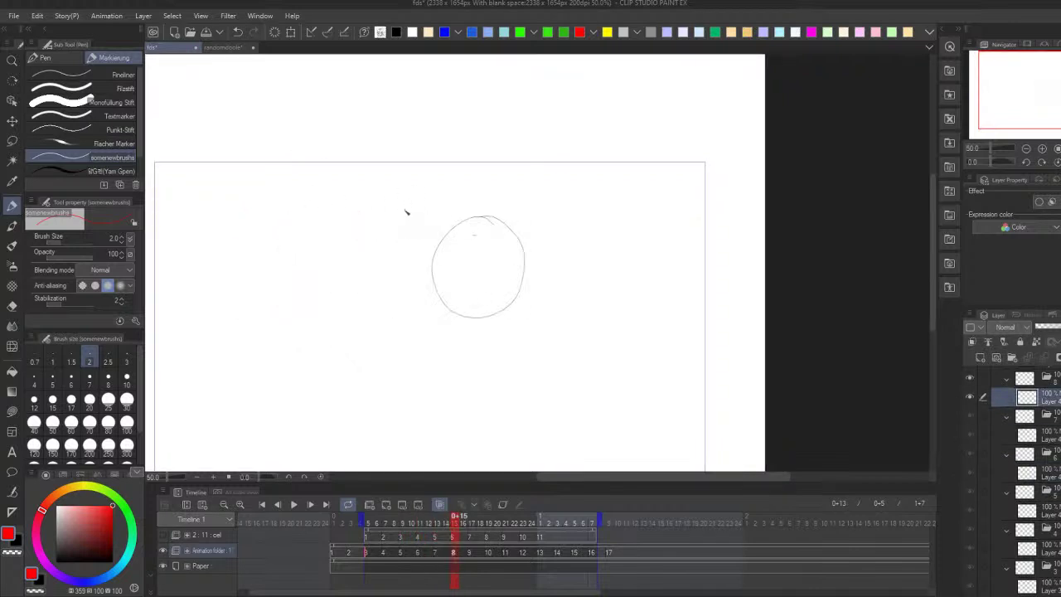
pyautogui.moveTo(363, 223); pyautogui.dragTo(442, 221)
pyautogui.press('Return')
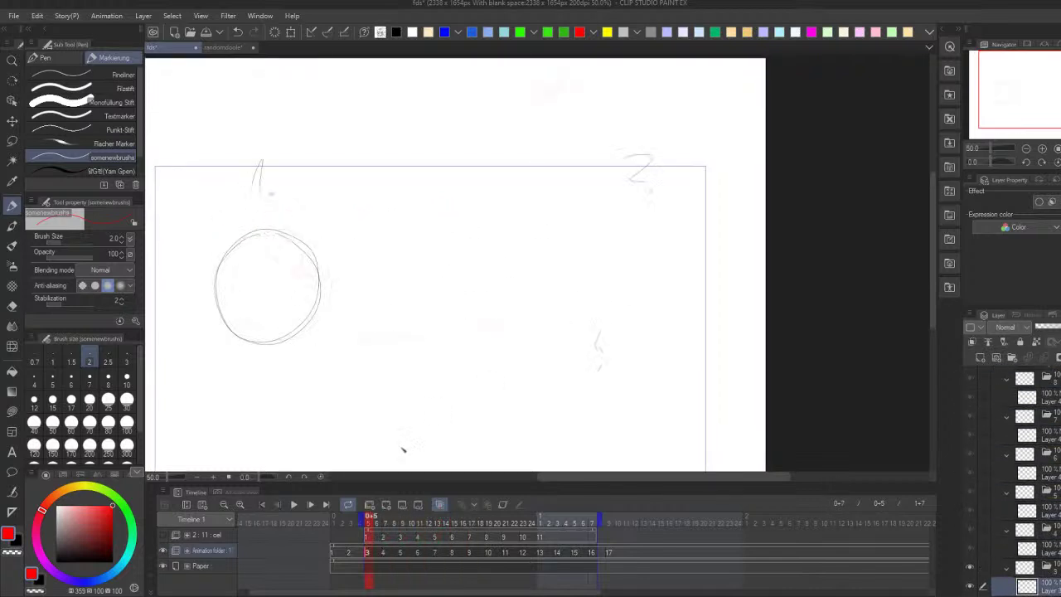
# Step: Show folder 2 instead of the original animation folder and select it, undoing an extra cel folder added to it
pyautogui.click(257, 536)
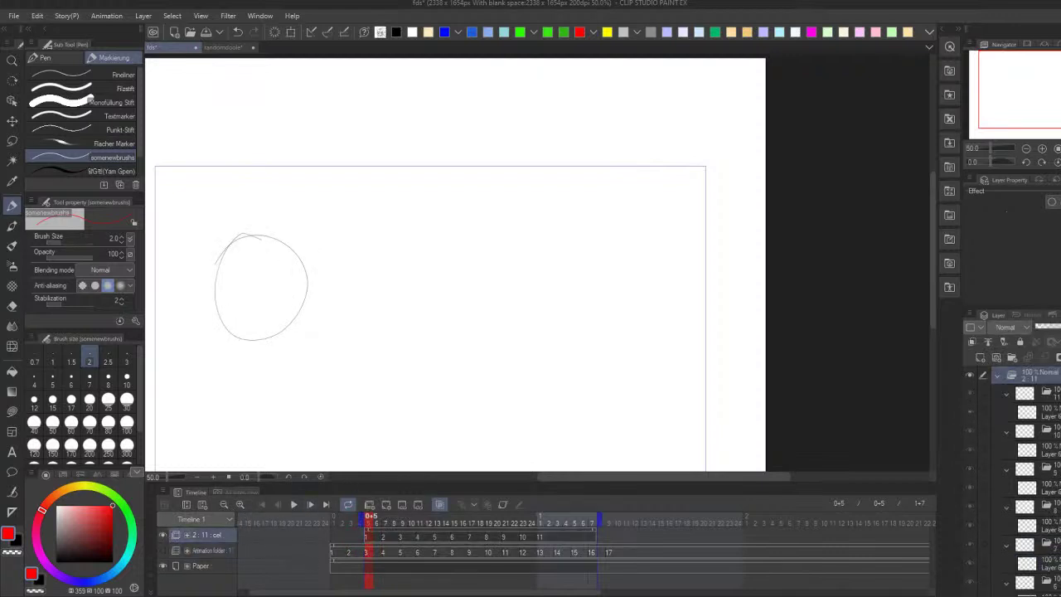
pyautogui.click(1013, 357)
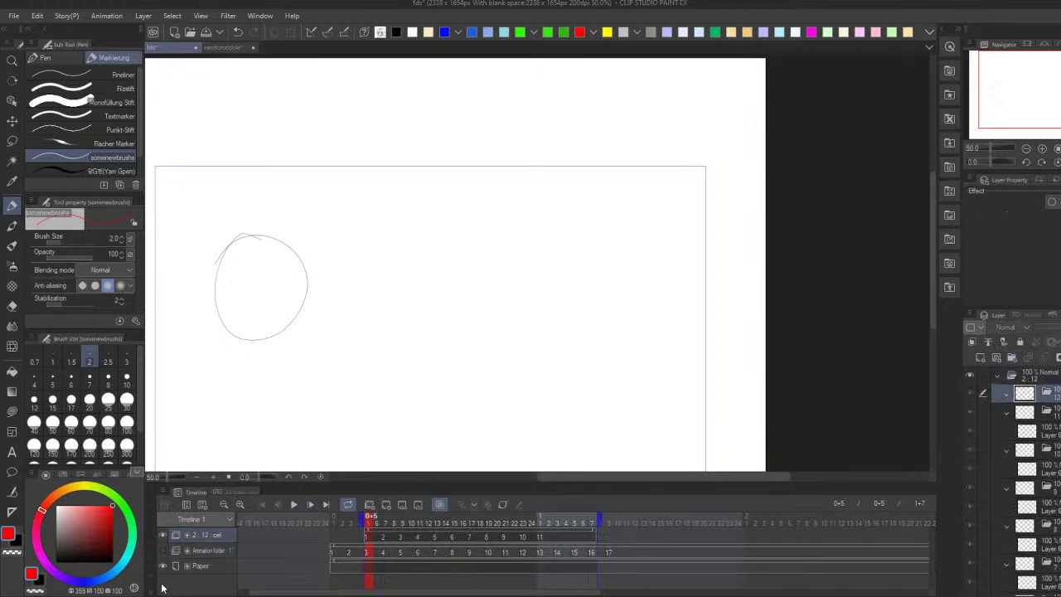
pyautogui.hotkey('ctrl', 'z')
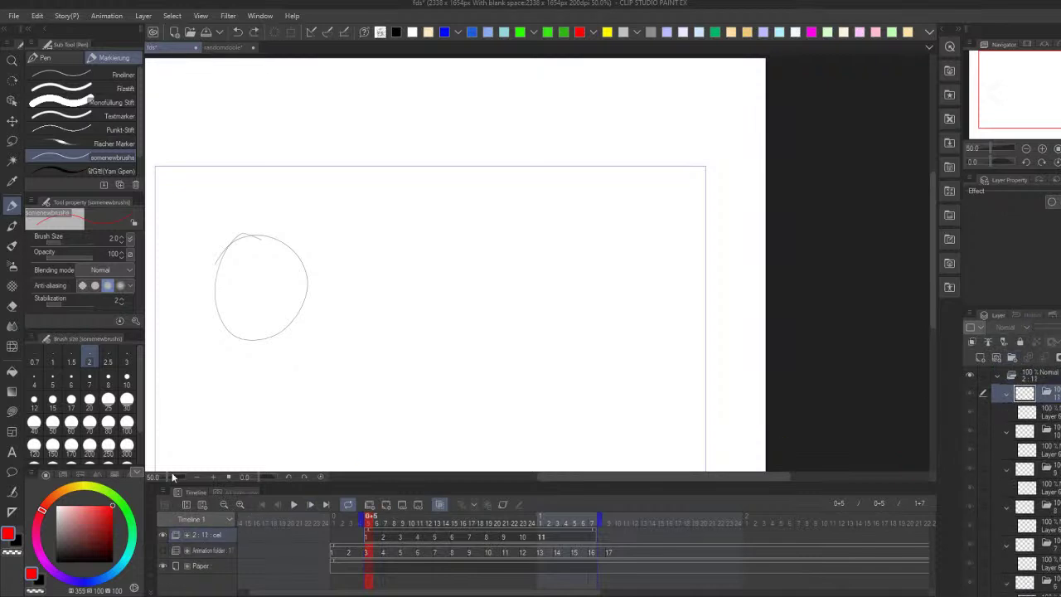
pyautogui.click(228, 535)
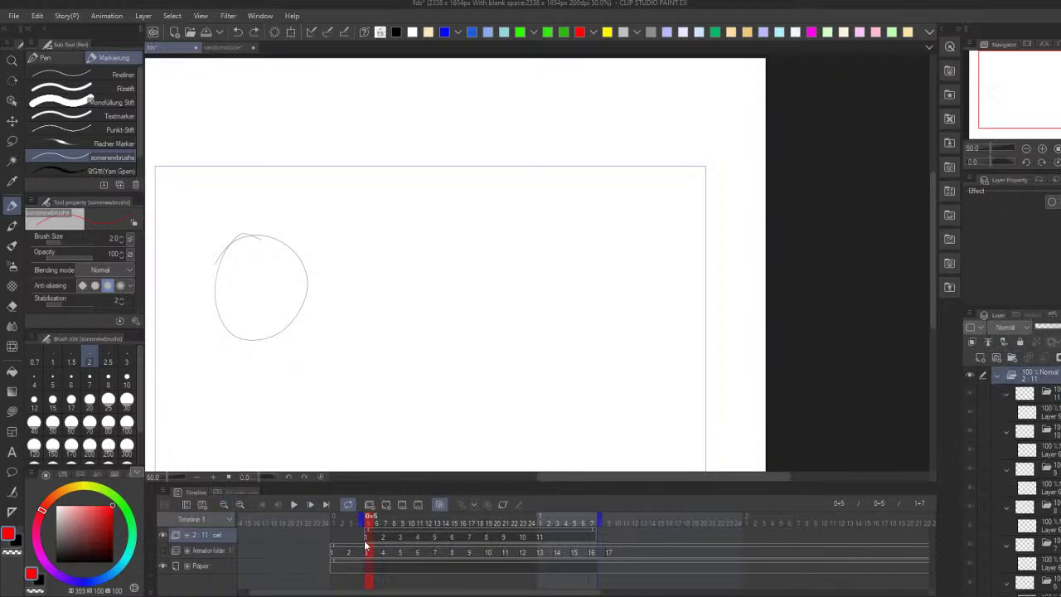
# Step: Create two empty animation folders named A and B above folder 2
pyautogui.hotkey('ctrl', 'shift', 'n')
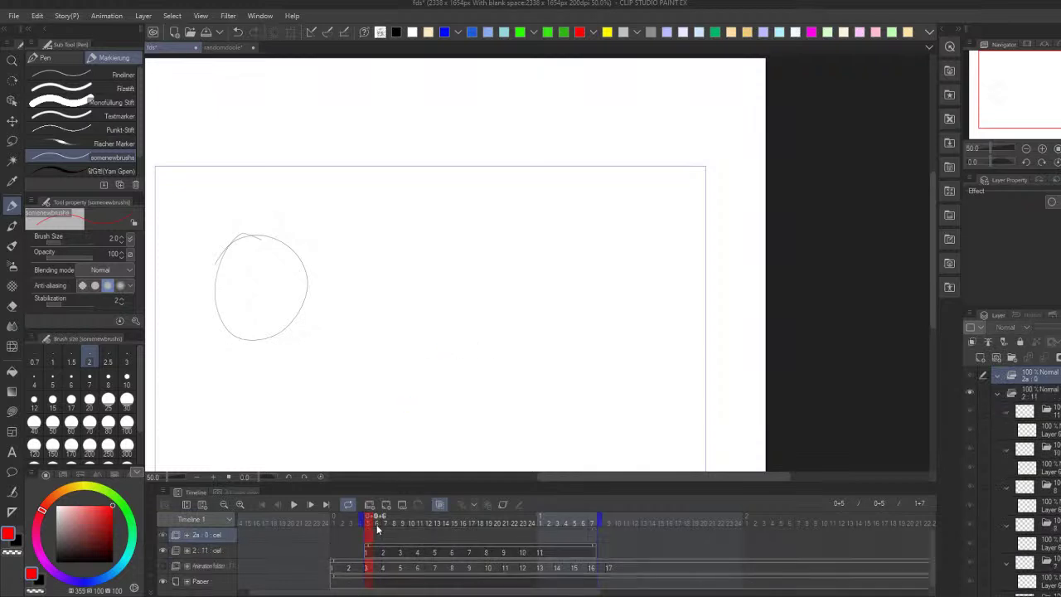
pyautogui.click(1031, 396)
pyautogui.click(213, 536)
pyautogui.hotkey('ctrl', 'j')
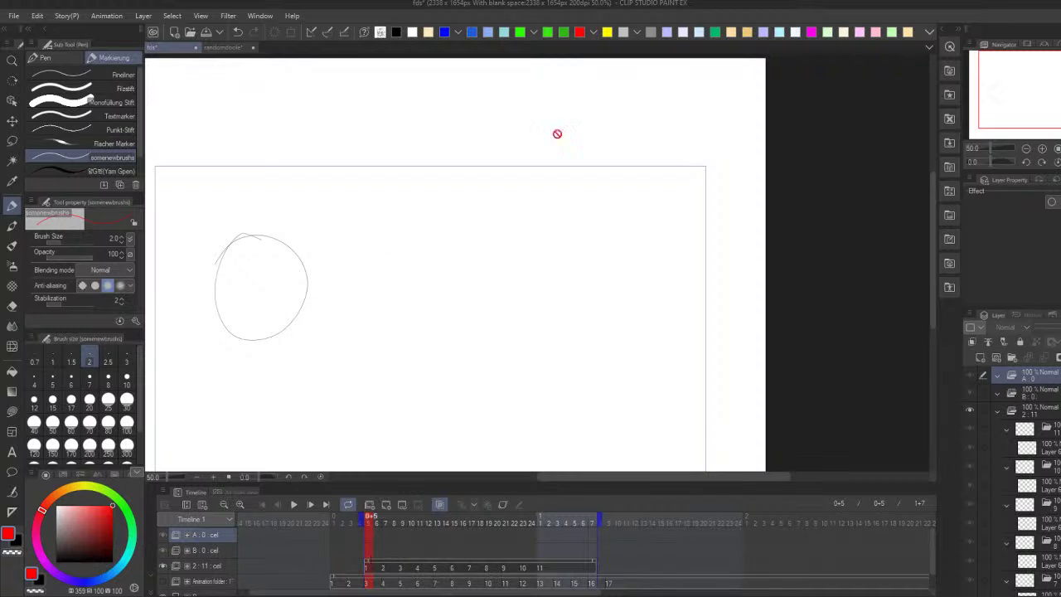
# Step: Add a first cel with a layer to animation folders A and B, and assign both cels to frame 0+5
pyautogui.click(1010, 358)
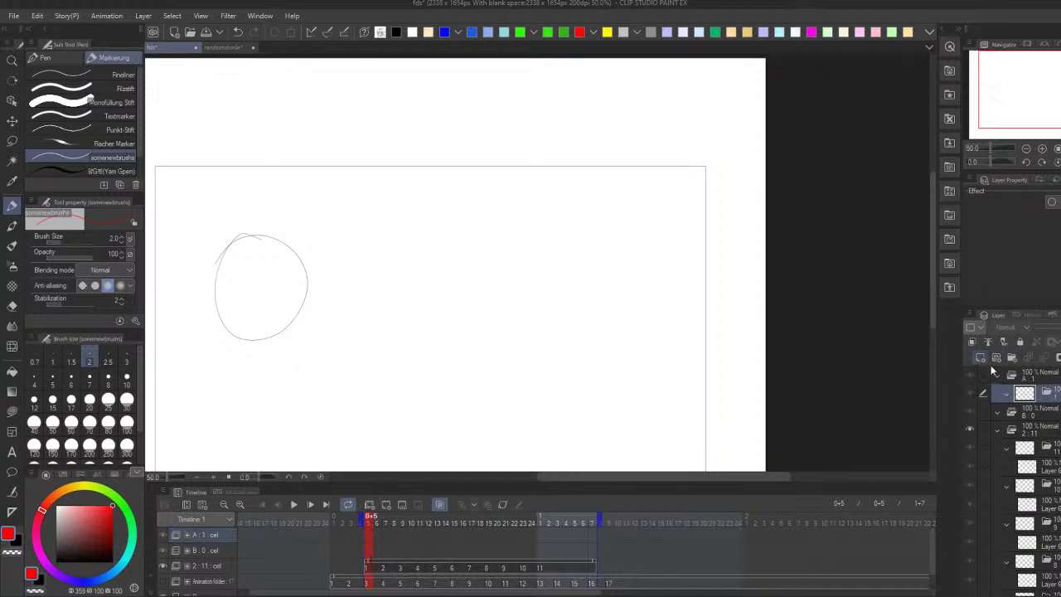
pyautogui.click(1013, 358)
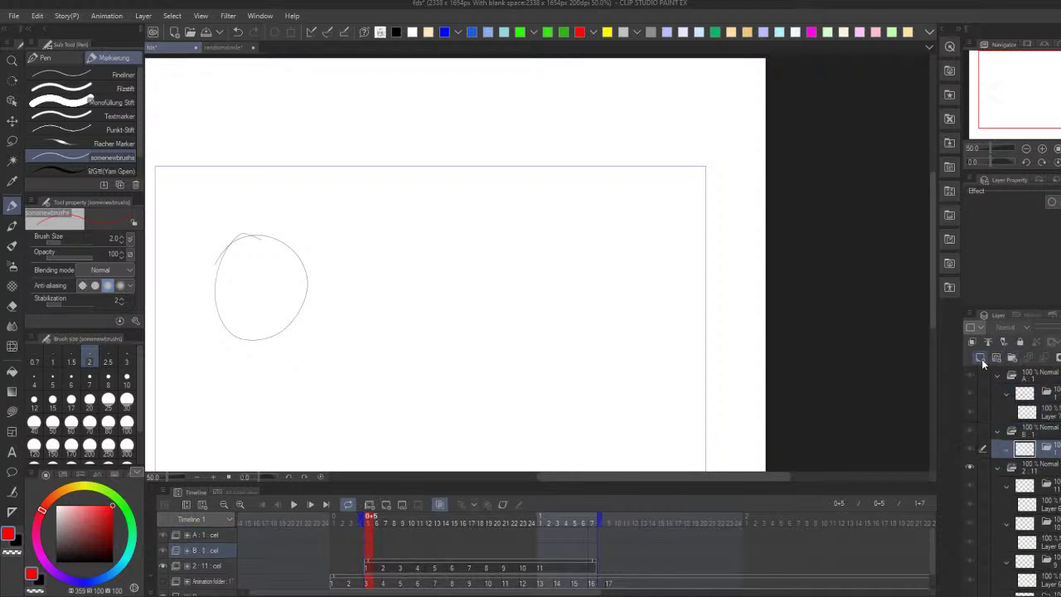
pyautogui.click(1025, 393)
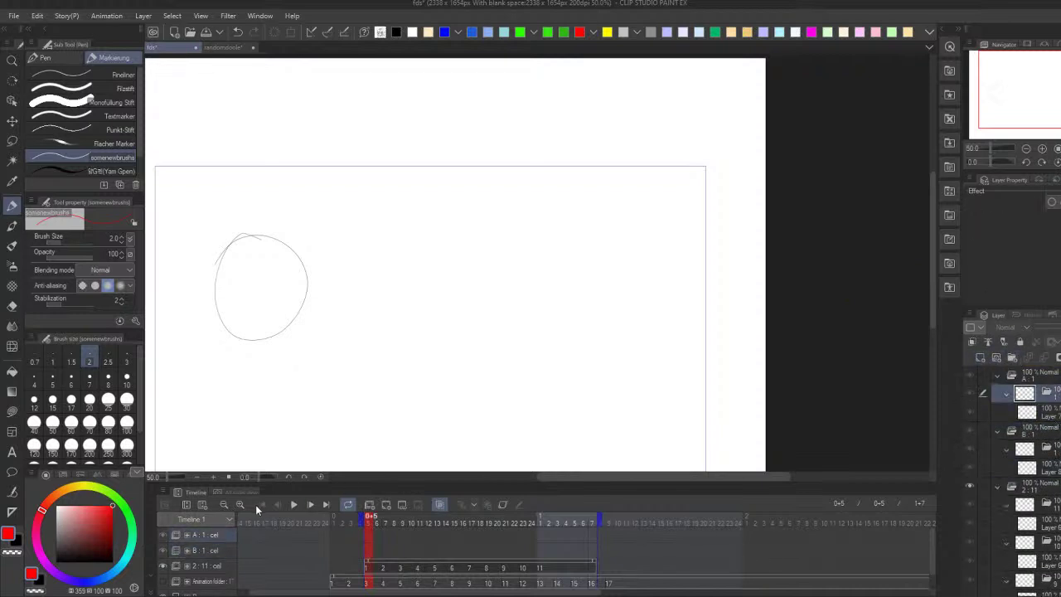
pyautogui.click(371, 554)
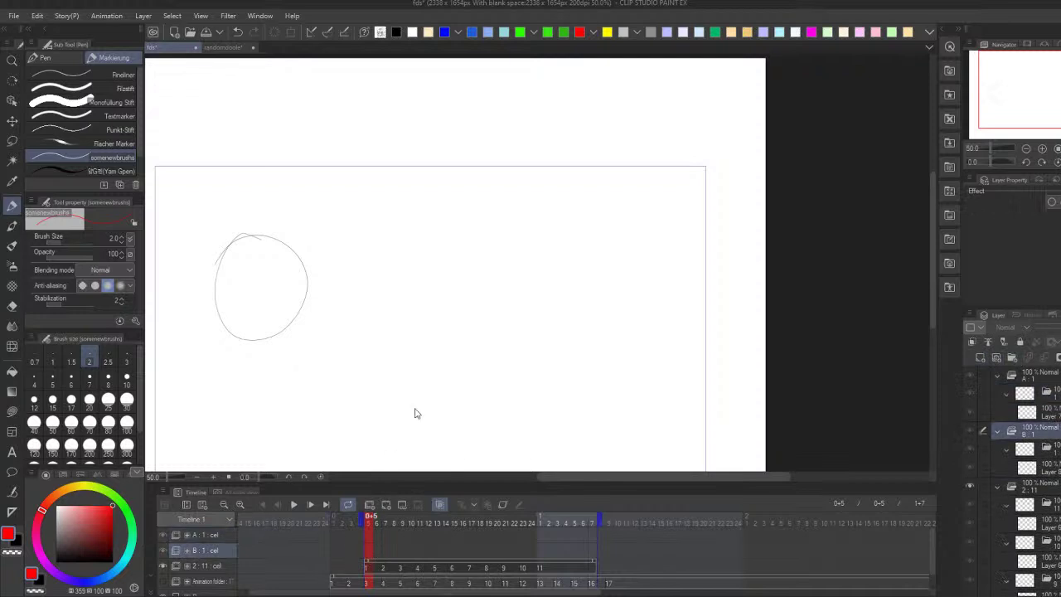
pyautogui.click(374, 534)
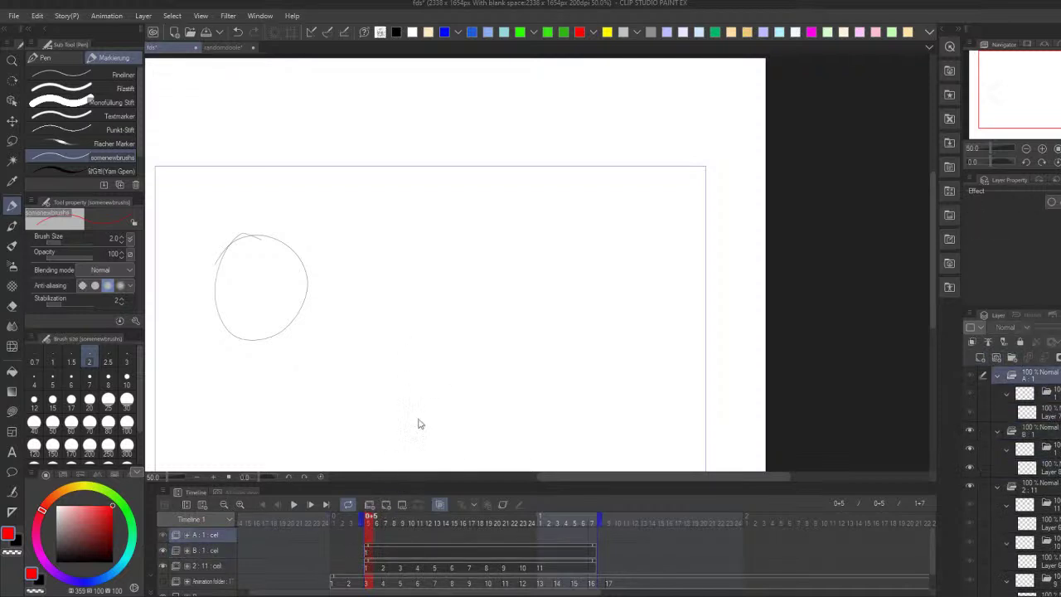
pyautogui.click(369, 532)
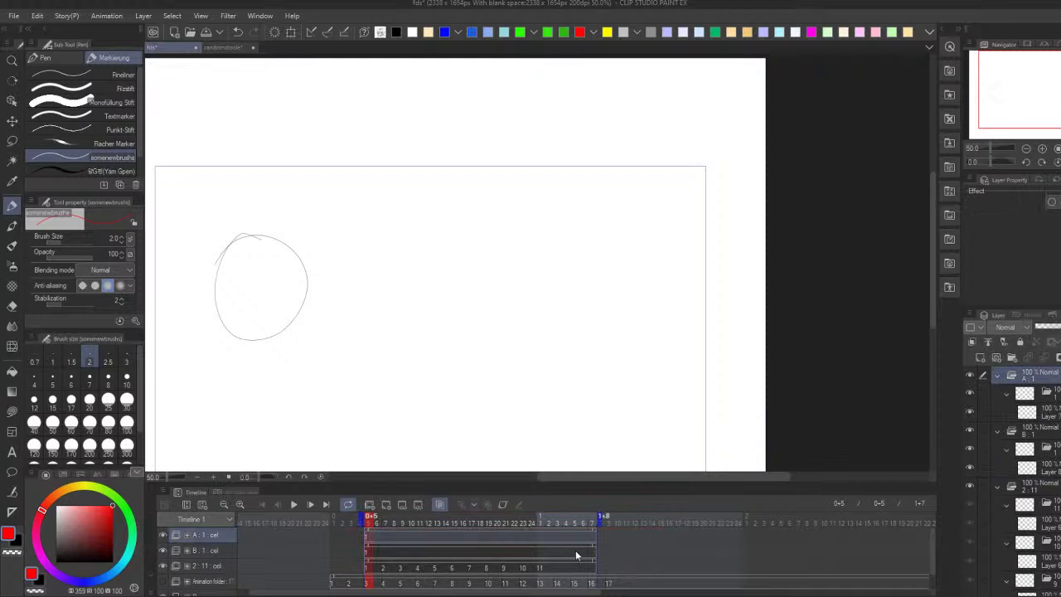
# Step: Make the first cel of animation track 2 the active drawing layer
pyautogui.click(368, 551)
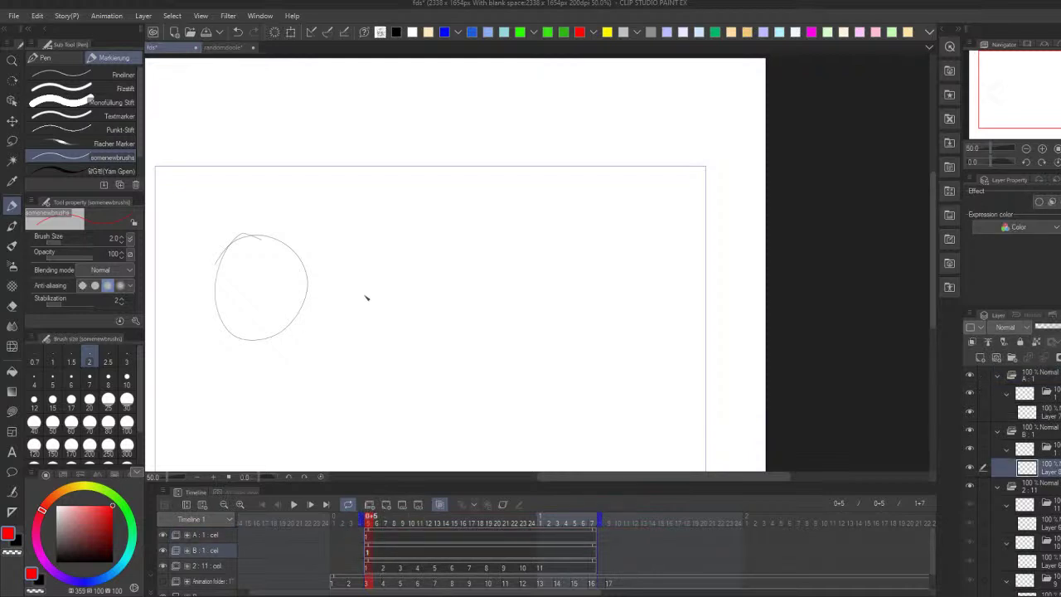
pyautogui.moveTo(434, 348)
pyautogui.mouseDown()
pyautogui.moveTo(415, 367)
pyautogui.moveTo(406, 335)
pyautogui.mouseUp()
pyautogui.moveTo(396, 383); pyautogui.dragTo(412, 374)
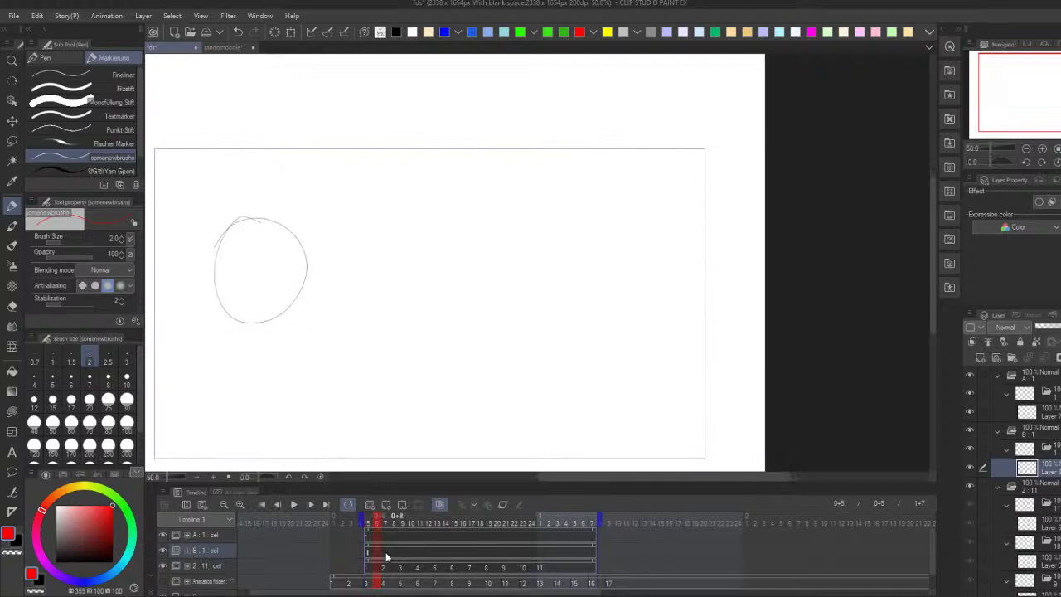
pyautogui.moveTo(489, 409); pyautogui.dragTo(491, 408)
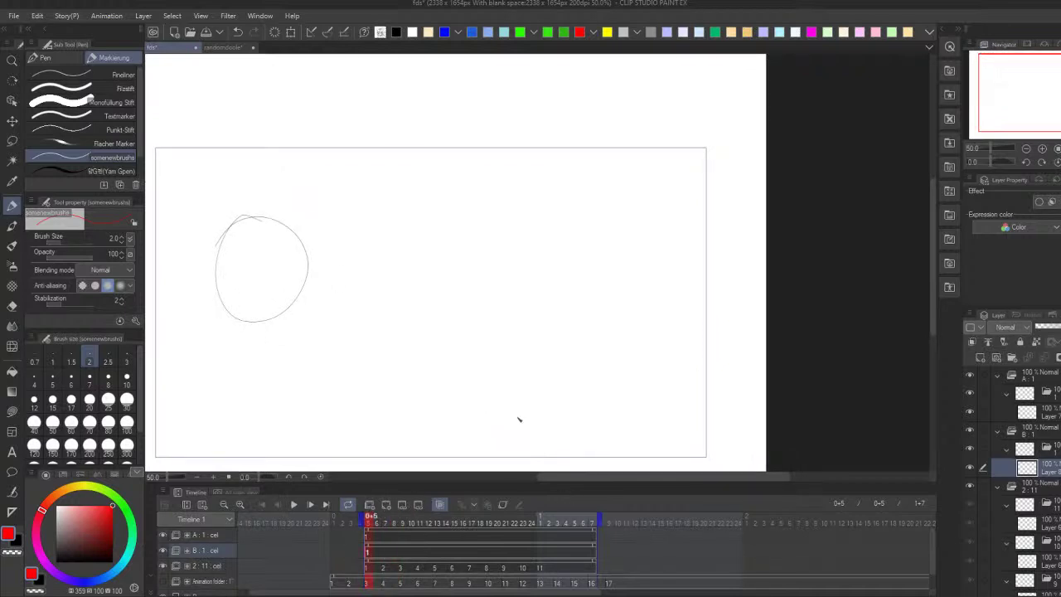
pyautogui.click(163, 567)
pyautogui.click(163, 567)
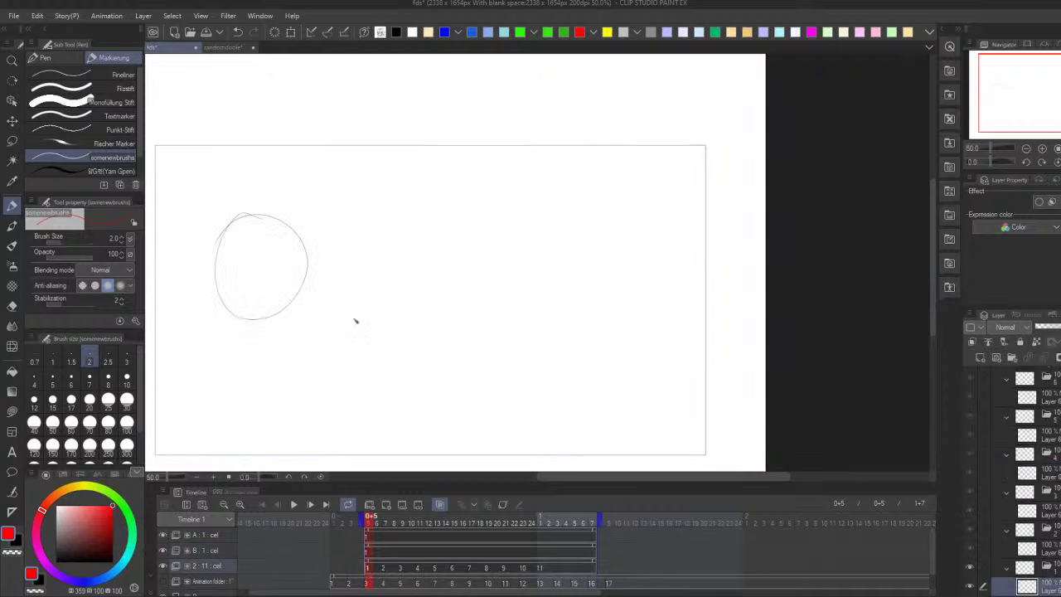
# Step: Try to sketch a red motion arc from the circle across the frame and a small red circle above the frame
pyautogui.moveTo(365, 264); pyautogui.dragTo(351, 280)
pyautogui.scroll(-1, 351, 280)
pyautogui.hscroll(1, 381, 284)
pyautogui.moveTo(243, 268)
pyautogui.mouseDown()
pyautogui.moveTo(355, 186)
pyautogui.moveTo(576, 161)
pyautogui.mouseUp()
pyautogui.moveTo(274, 247)
pyautogui.mouseDown()
pyautogui.moveTo(473, 164)
pyautogui.moveTo(593, 170)
pyautogui.mouseUp()
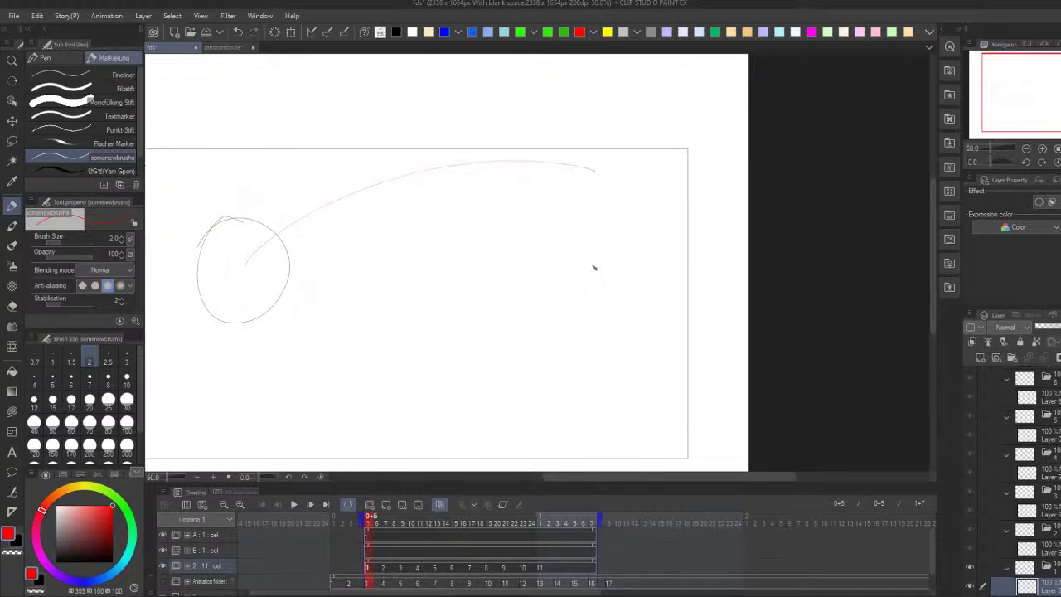
pyautogui.hotkey('ctrl', 'z')
pyautogui.hotkey('ctrl', 'z')
pyautogui.moveTo(503, 91); pyautogui.dragTo(498, 92)
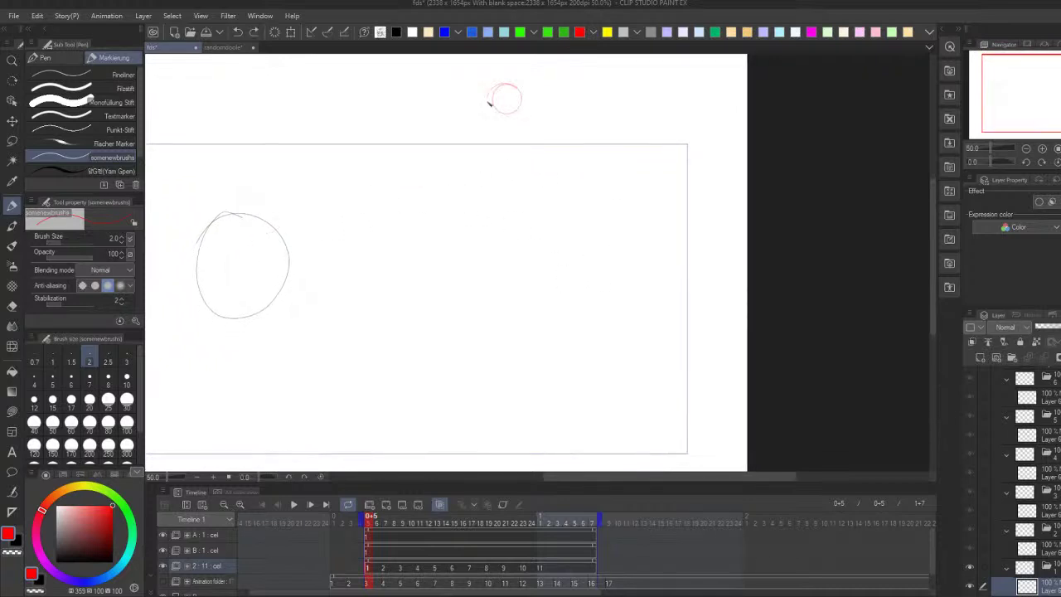
pyautogui.hotkey('ctrl', 'z')
# Step: Sketch three small red circles joined by a red line beside the large circle, sloping down toward the frame's far edge
pyautogui.moveTo(510, 221)
pyautogui.mouseDown()
pyautogui.moveTo(514, 251)
pyautogui.moveTo(612, 273)
pyautogui.moveTo(639, 295)
pyautogui.mouseUp()
pyautogui.moveTo(500, 246)
pyautogui.mouseDown()
pyautogui.moveTo(453, 250)
pyautogui.moveTo(382, 248)
pyautogui.moveTo(362, 233)
pyautogui.moveTo(523, 346)
pyautogui.moveTo(378, 306)
pyautogui.moveTo(449, 367)
pyautogui.mouseUp()
pyautogui.hotkey('ctrl', 'z')
# Step: Draw a blue curved arrow beneath the red joints, pointing up at the first one
pyautogui.click(472, 32)
pyautogui.moveTo(361, 278)
pyautogui.mouseDown()
pyautogui.moveTo(456, 371)
pyautogui.moveTo(557, 371)
pyautogui.mouseUp()
pyautogui.moveTo(351, 301); pyautogui.dragTo(378, 307)
pyautogui.hscroll(1, 539, 287)
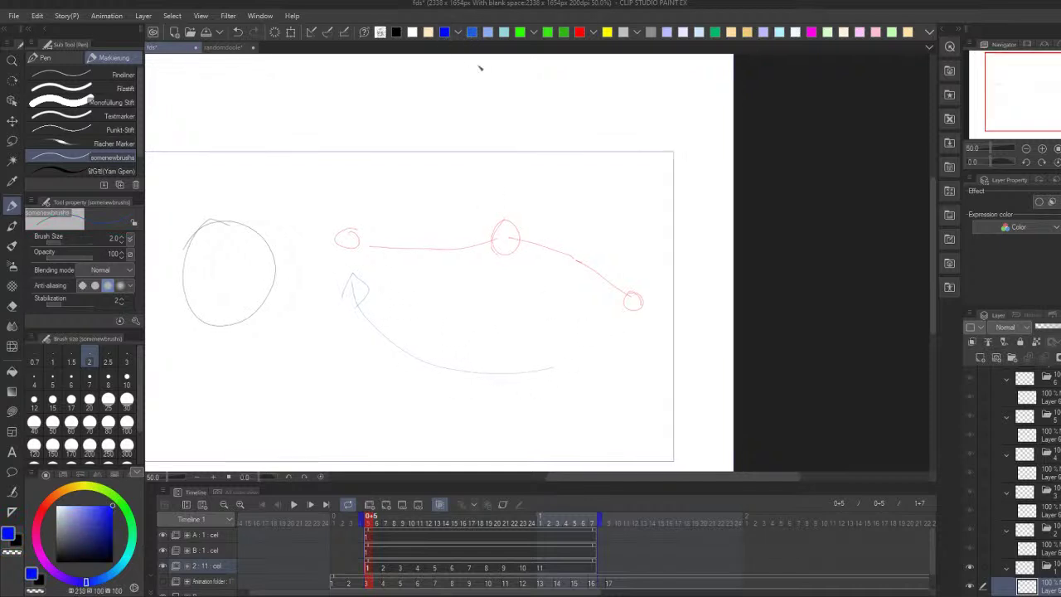
# Step: Draw a long and a short lighter-blue arc under the red joints, with small circles spaced along each
pyautogui.moveTo(390, 294); pyautogui.dragTo(386, 296)
pyautogui.moveTo(436, 324); pyautogui.dragTo(449, 332)
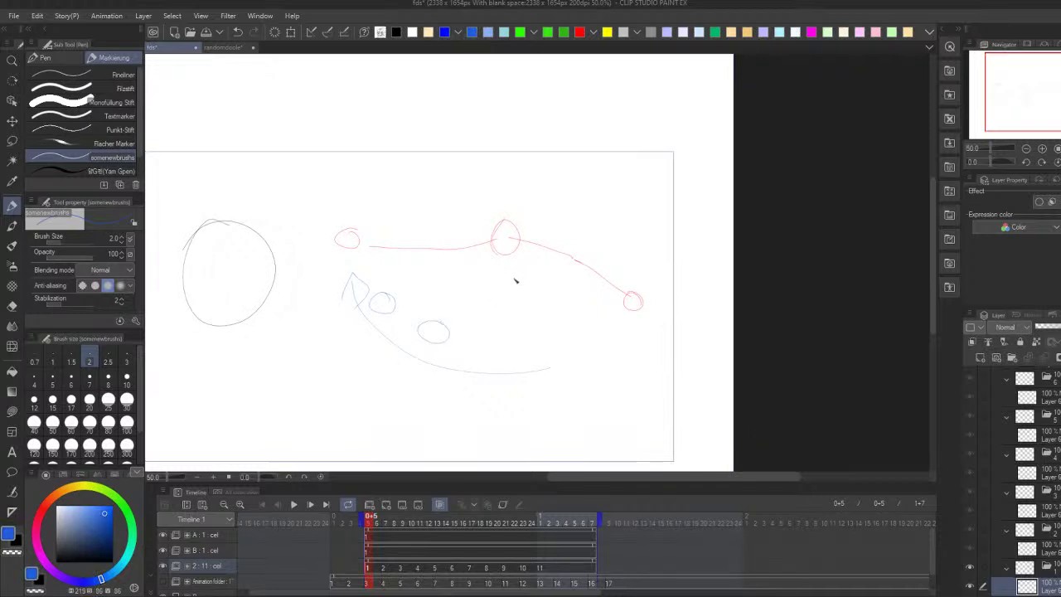
pyautogui.hotkey('ctrl', 'z')
pyautogui.moveTo(479, 285); pyautogui.dragTo(571, 266)
pyautogui.moveTo(354, 270)
pyautogui.mouseDown()
pyautogui.moveTo(428, 332)
pyautogui.moveTo(588, 339)
pyautogui.moveTo(655, 305)
pyautogui.mouseUp()
pyautogui.moveTo(531, 337); pyautogui.dragTo(539, 338)
pyautogui.scroll(1, 640, 295)
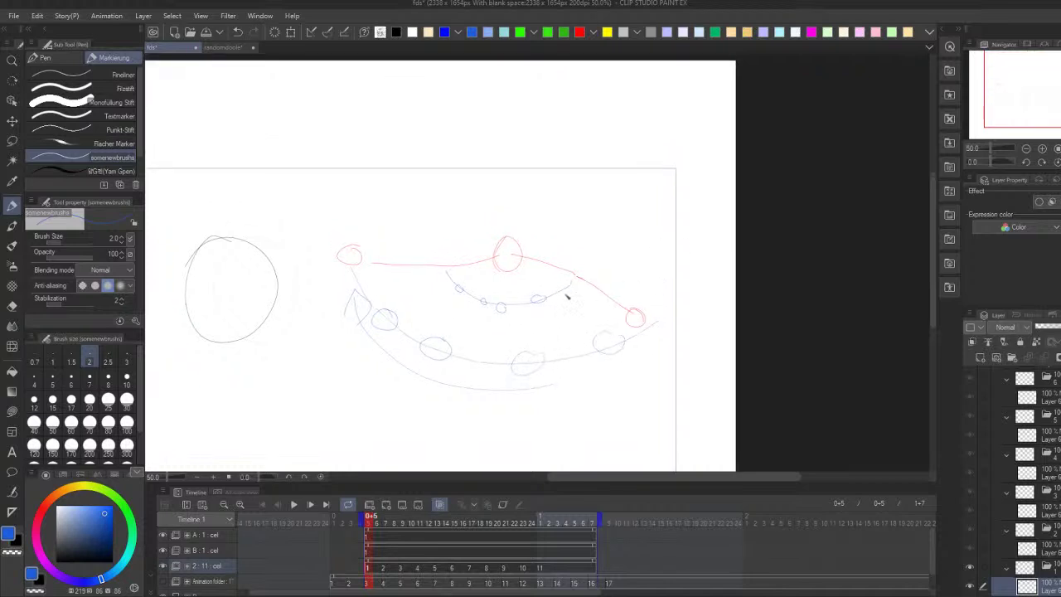
pyautogui.scroll(1, 618, 286)
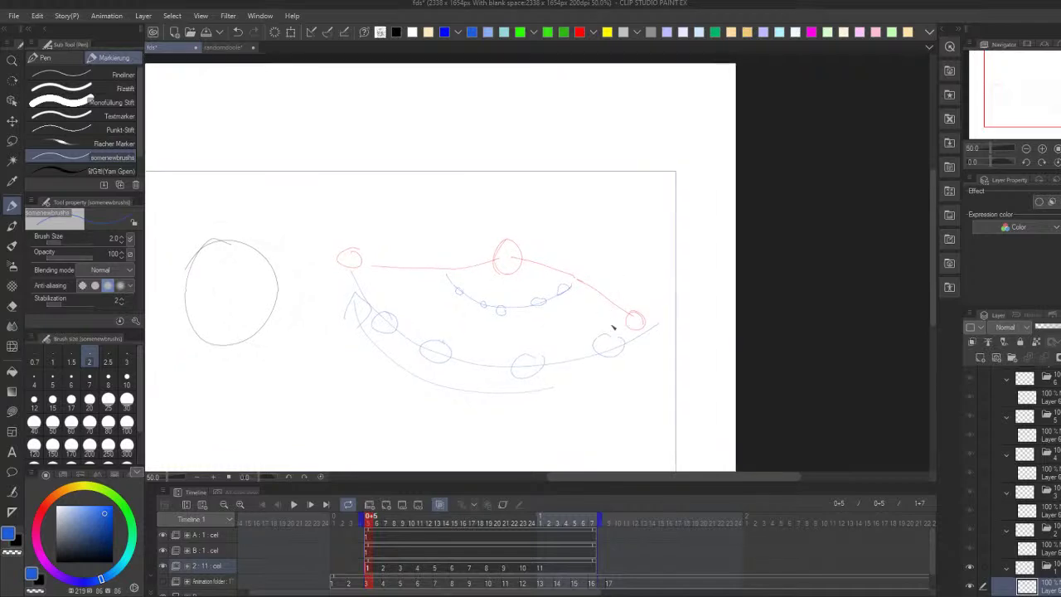
# Step: Lasso the red joint and blue arc sketches, delete them and clear the selection
pyautogui.hscroll(-5, 578, 344)
pyautogui.scroll(-2, 578, 343)
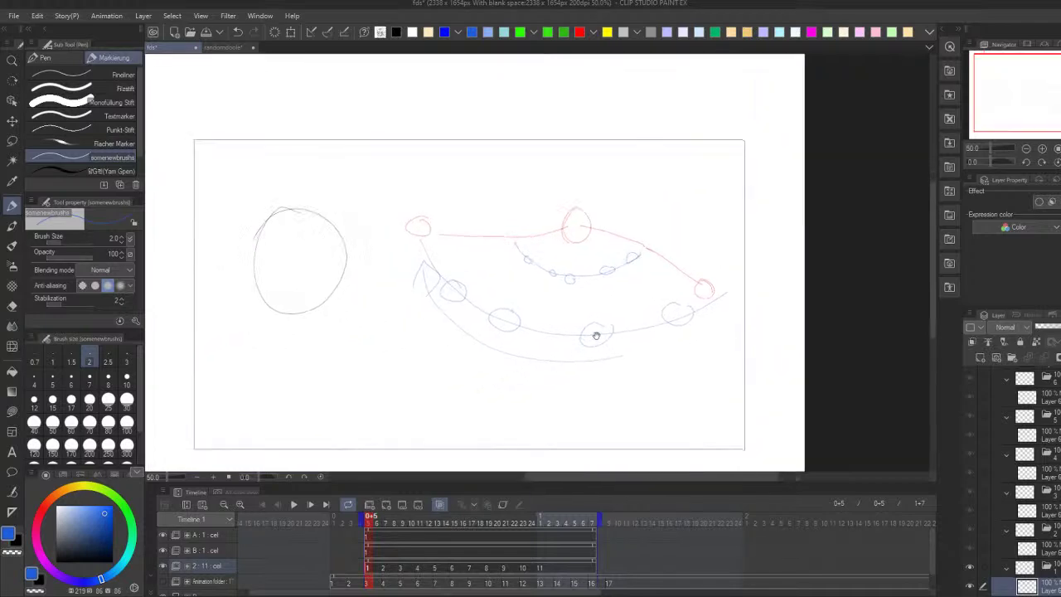
pyautogui.hscroll(1, 357, 299)
pyautogui.hscroll(3, 680, 369)
pyautogui.scroll(2, 647, 396)
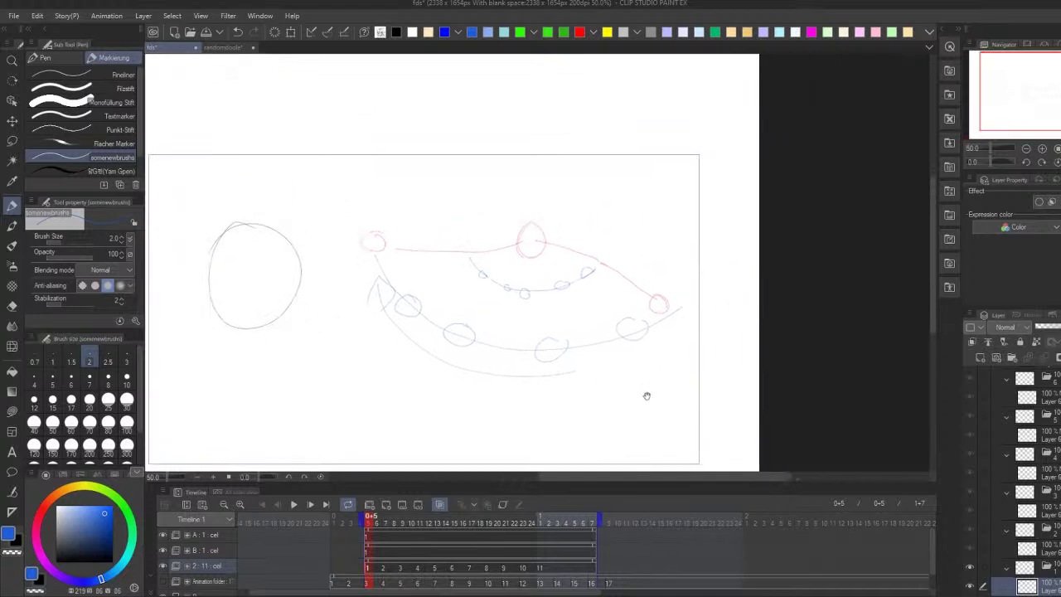
pyautogui.press('m')
pyautogui.moveTo(514, 404)
pyautogui.mouseDown()
pyautogui.moveTo(730, 249)
pyautogui.moveTo(431, 408)
pyautogui.moveTo(485, 410)
pyautogui.mouseUp()
pyautogui.click(578, 430)
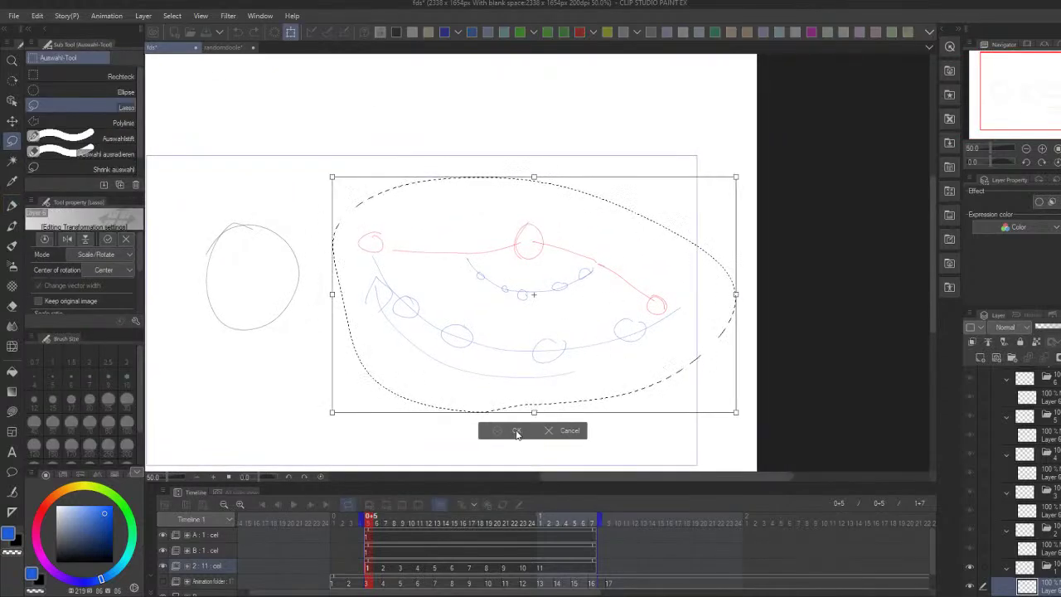
pyautogui.click(579, 436)
pyautogui.click(524, 434)
pyautogui.hotkey('ctrl', 'd')
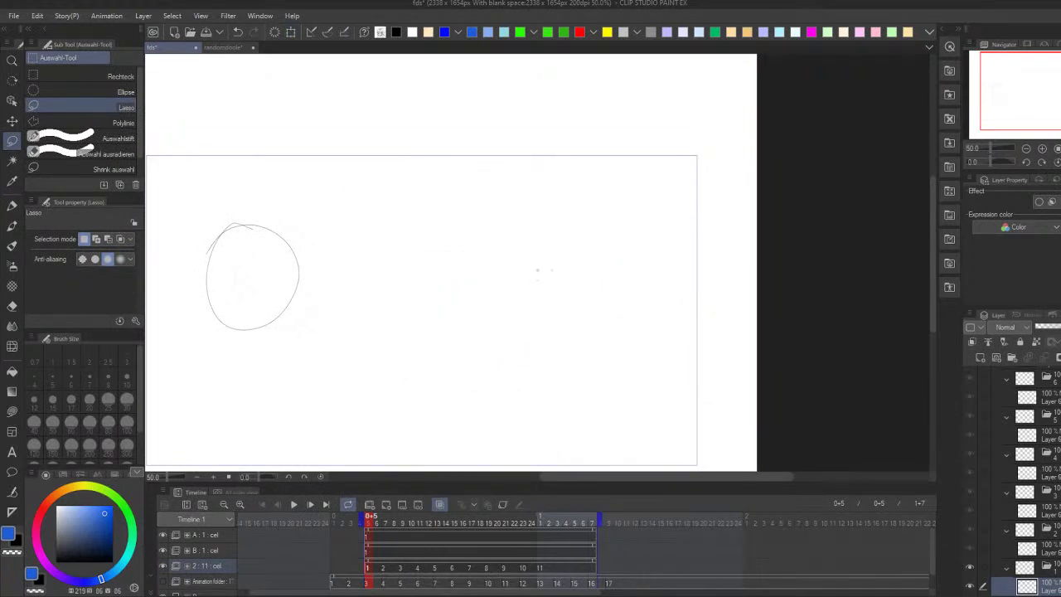
# Step: Draw a small black stick figure throwing a ball, below and beside the large circle
pyautogui.press('p')
pyautogui.scroll(-1, 496, 287)
pyautogui.hscroll(-1, 434, 304)
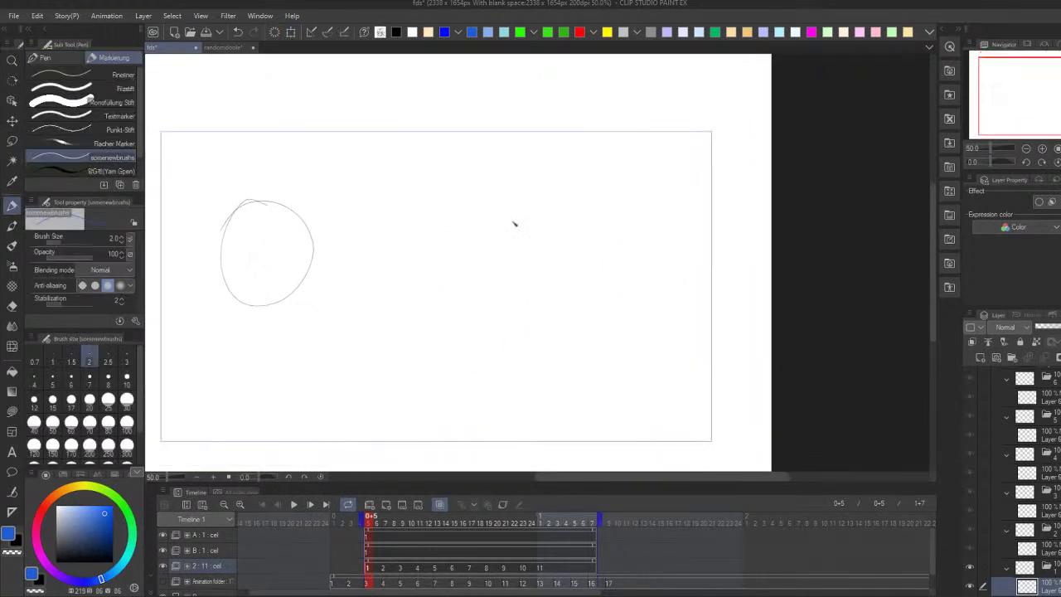
pyautogui.moveTo(398, 181); pyautogui.dragTo(526, 199)
pyautogui.hotkey('ctrl', 'z')
pyautogui.click(397, 32)
pyautogui.moveTo(421, 335)
pyautogui.mouseDown()
pyautogui.moveTo(420, 363)
pyautogui.moveTo(439, 324)
pyautogui.moveTo(392, 356)
pyautogui.moveTo(422, 324)
pyautogui.mouseUp()
pyautogui.hotkey('ctrl', 'z')
pyautogui.hotkey('ctrl', 'z')
pyautogui.moveTo(502, 271); pyautogui.dragTo(504, 272)
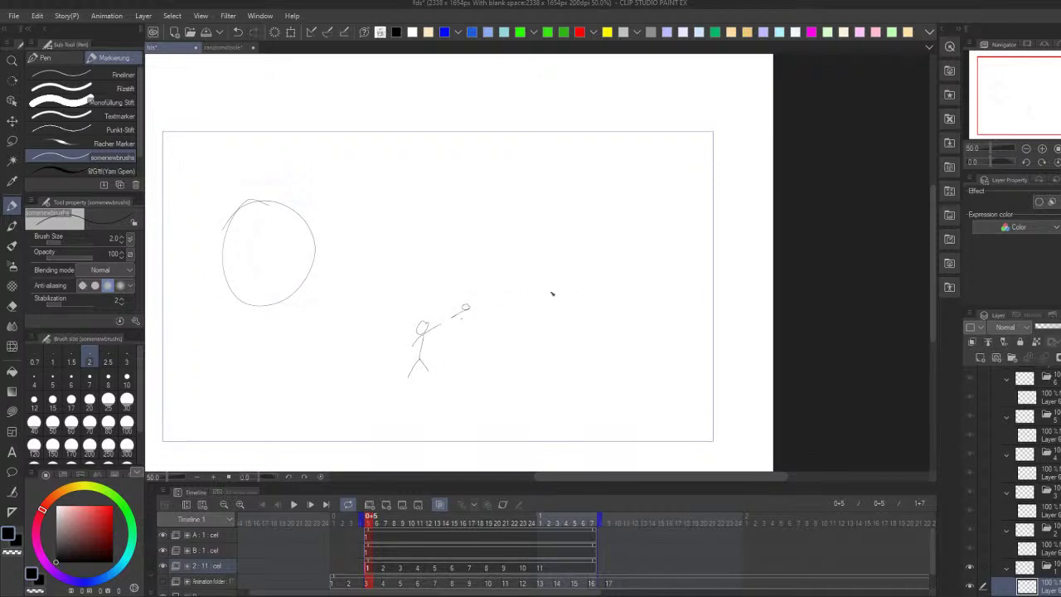
pyautogui.hotkey('ctrl', 'z')
# Step: Draw a red arc from the thrown ball to beyond the frame's edge, ending in an arrowhead
pyautogui.click(580, 31)
pyautogui.moveTo(460, 315)
pyautogui.mouseDown()
pyautogui.moveTo(546, 289)
pyautogui.moveTo(668, 298)
pyautogui.mouseUp()
pyautogui.hotkey('ctrl', 'z')
pyautogui.moveTo(461, 311)
pyautogui.mouseDown()
pyautogui.moveTo(619, 298)
pyautogui.moveTo(717, 346)
pyautogui.moveTo(750, 383)
pyautogui.moveTo(749, 346)
pyautogui.mouseUp()
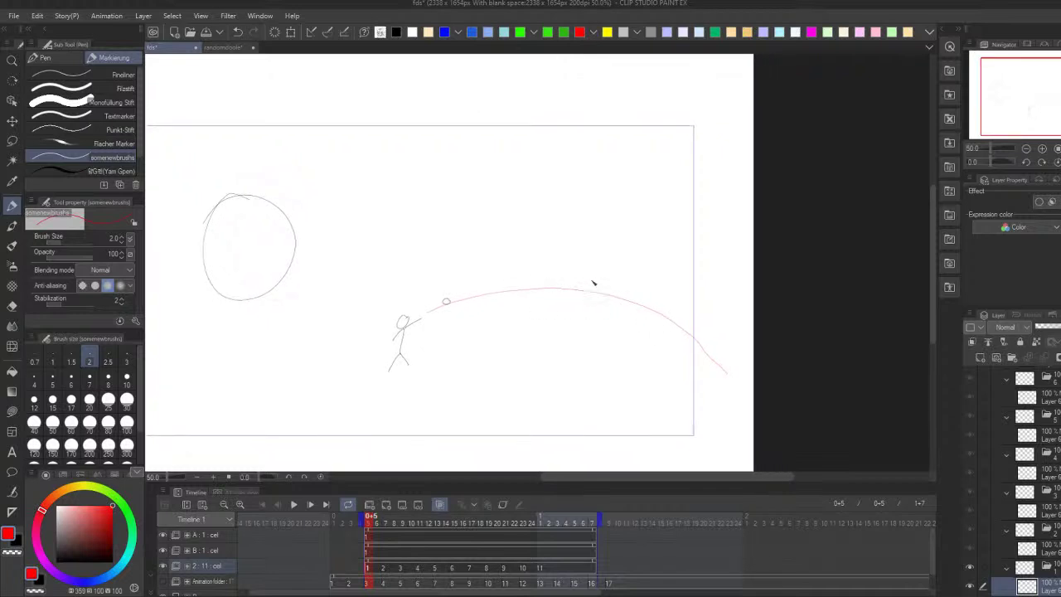
pyautogui.hotkey('ctrl', 'z')
pyautogui.moveTo(765, 307); pyautogui.dragTo(730, 300)
pyautogui.moveTo(685, 365); pyautogui.dragTo(741, 352)
# Step: Draw a flat blue platform under the stick figure and a black ball at the tip of the red arrow
pyautogui.click(445, 31)
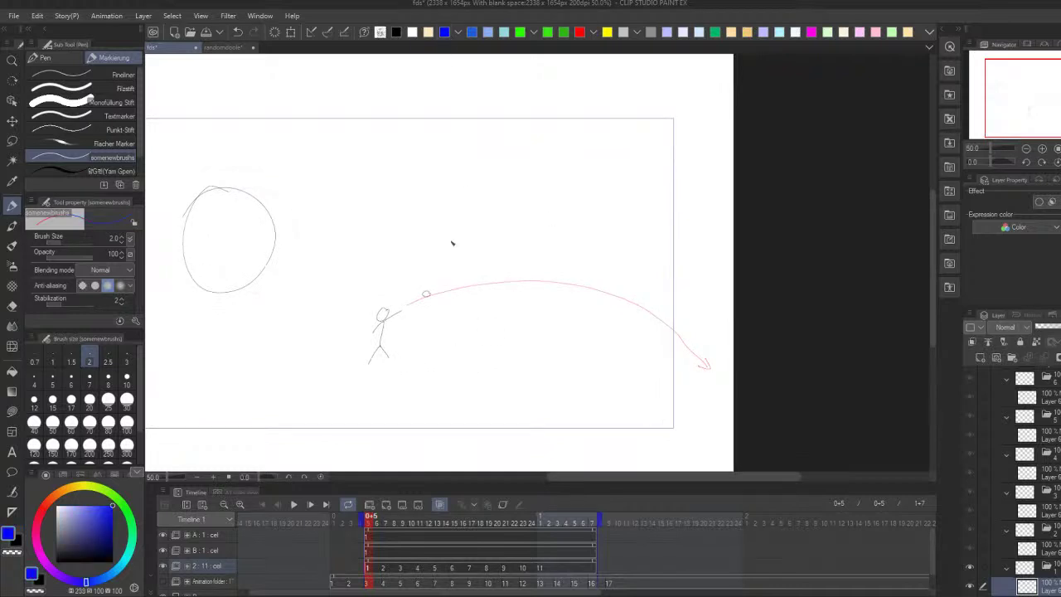
pyautogui.moveTo(370, 363)
pyautogui.mouseDown()
pyautogui.moveTo(404, 369)
pyautogui.moveTo(418, 356)
pyautogui.moveTo(366, 363)
pyautogui.mouseUp()
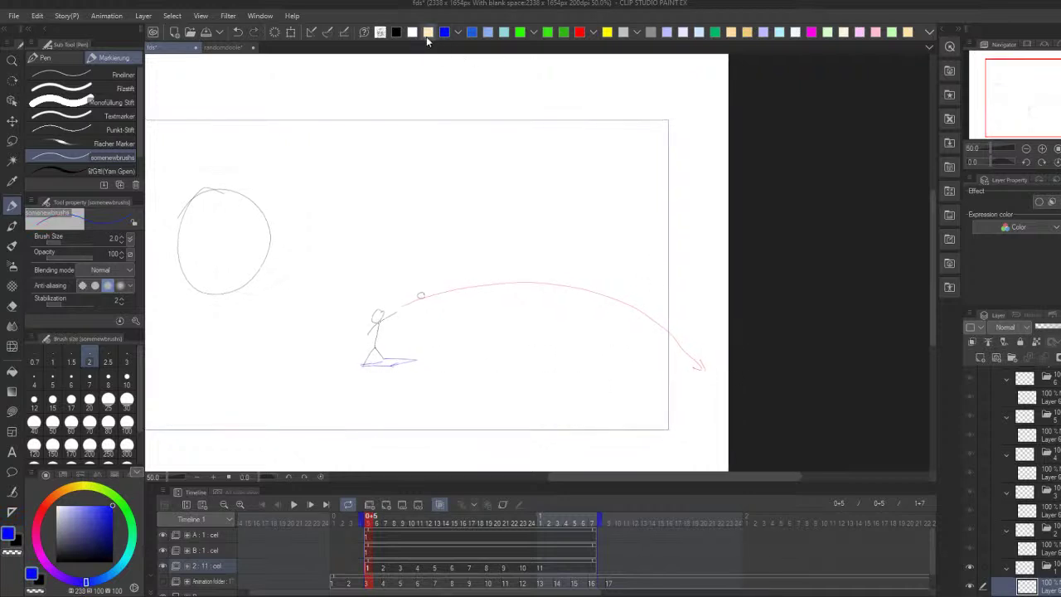
pyautogui.click(396, 31)
pyautogui.moveTo(707, 368); pyautogui.dragTo(706, 369)
pyautogui.moveTo(627, 393)
pyautogui.mouseDown()
pyautogui.moveTo(588, 391)
pyautogui.moveTo(561, 407)
pyautogui.moveTo(623, 398)
pyautogui.moveTo(569, 331)
pyautogui.mouseUp()
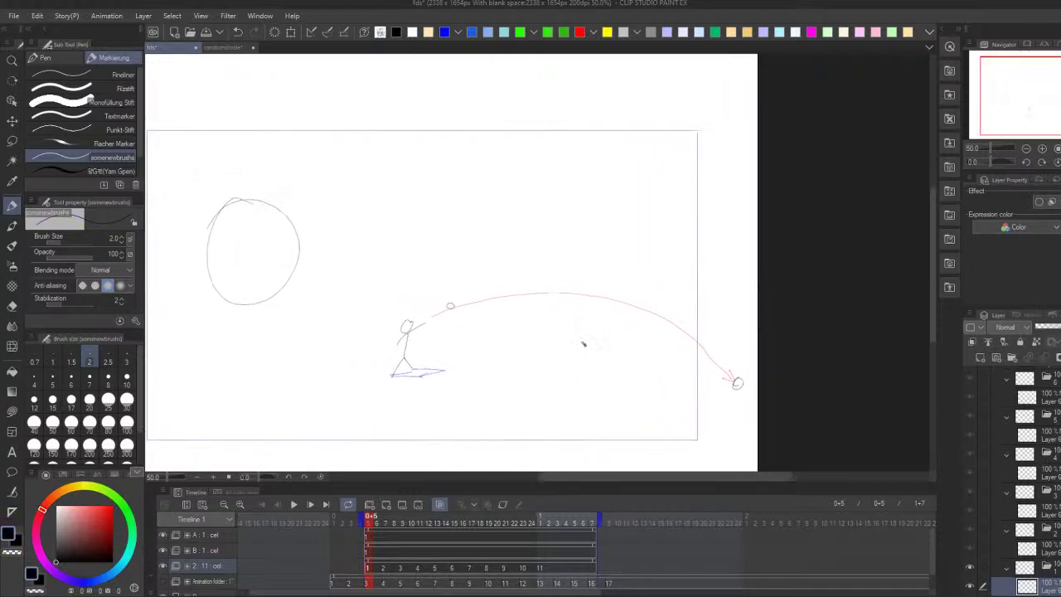
# Step: Draw black balls along the red arc and number the ball positions 1 to 7
pyautogui.moveTo(649, 361); pyautogui.dragTo(651, 363)
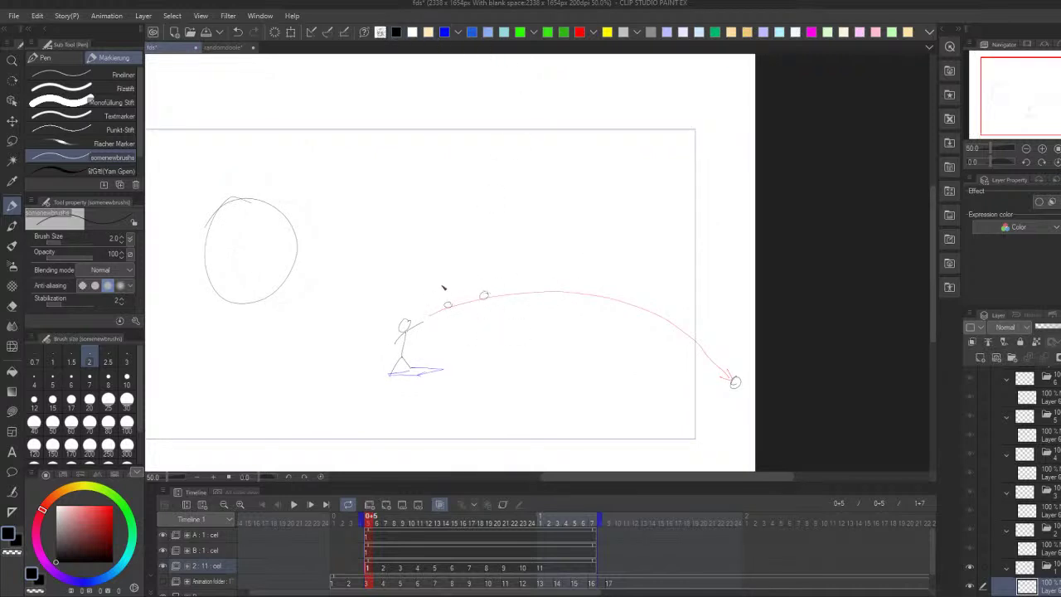
pyautogui.moveTo(480, 272); pyautogui.dragTo(490, 279)
pyautogui.moveTo(647, 302)
pyautogui.mouseDown()
pyautogui.moveTo(652, 311)
pyautogui.moveTo(657, 295)
pyautogui.mouseUp()
pyautogui.moveTo(692, 327)
pyautogui.mouseDown()
pyautogui.moveTo(696, 335)
pyautogui.moveTo(700, 316)
pyautogui.mouseUp()
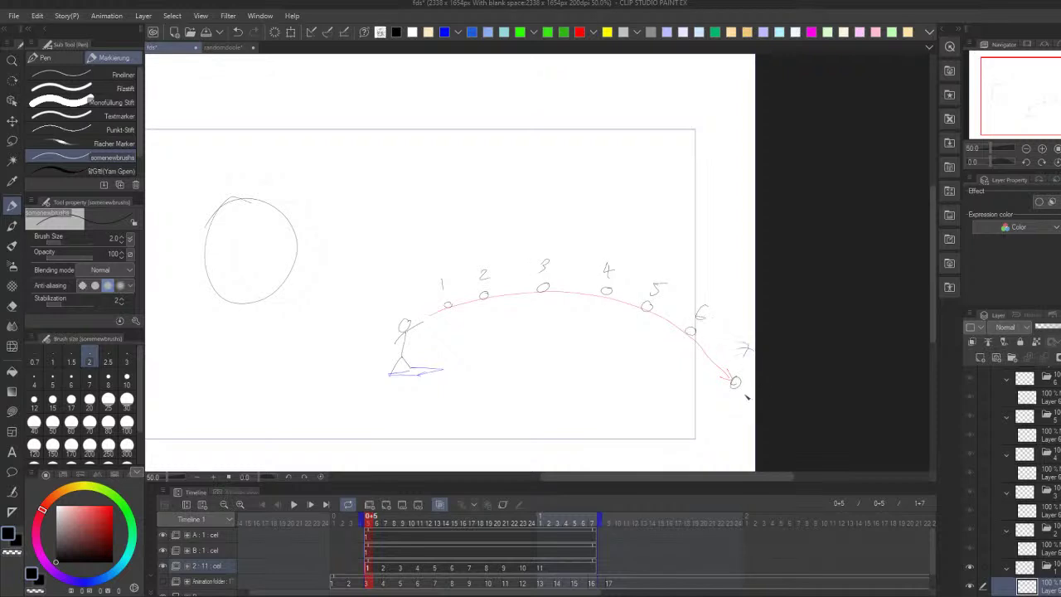
# Step: Circle ball 7 at the end of the arc in red
pyautogui.click(579, 31)
pyautogui.moveTo(543, 415); pyautogui.dragTo(685, 409)
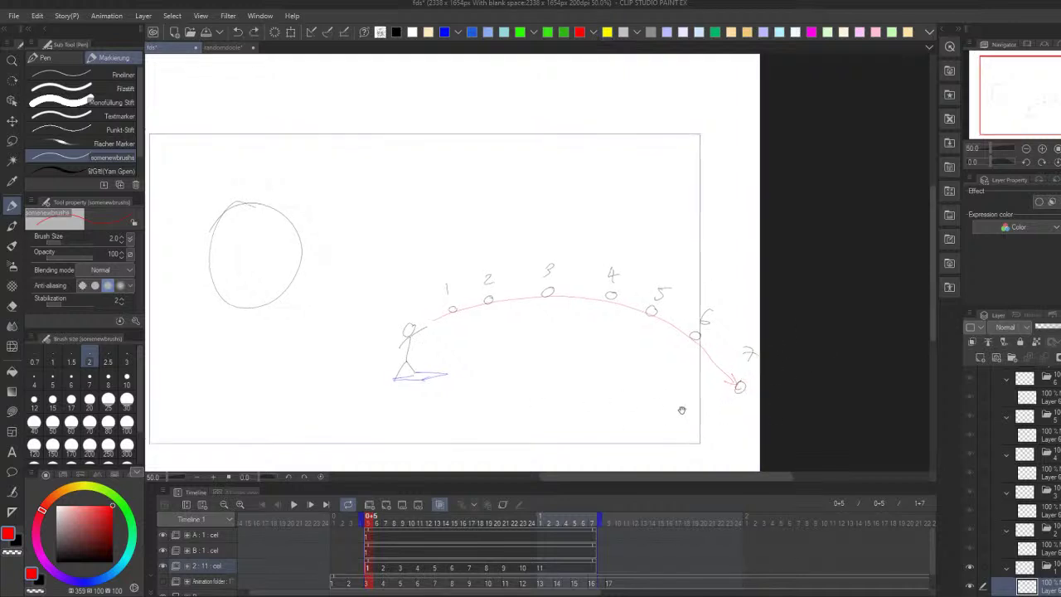
pyautogui.moveTo(743, 381); pyautogui.dragTo(745, 387)
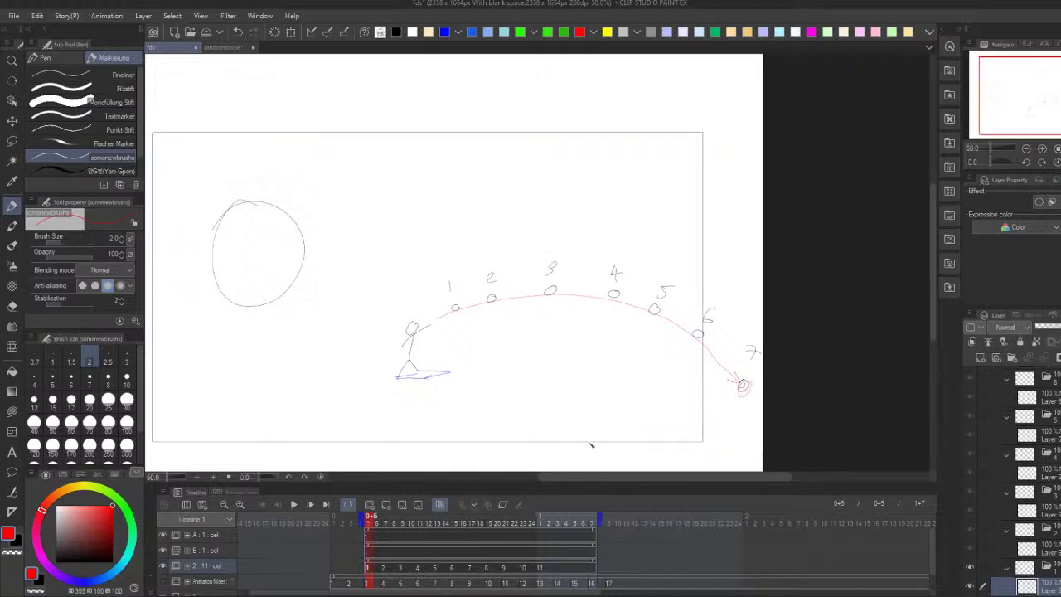
pyautogui.moveTo(621, 393); pyautogui.dragTo(645, 389)
# Step: Lasso the whole ball-throwing sketch, delete it and clear the selection
pyautogui.press('m')
pyautogui.moveTo(539, 410)
pyautogui.mouseDown()
pyautogui.moveTo(803, 305)
pyautogui.moveTo(385, 419)
pyautogui.mouseUp()
pyautogui.press('Delete')
pyautogui.hotkey('ctrl', 'd')
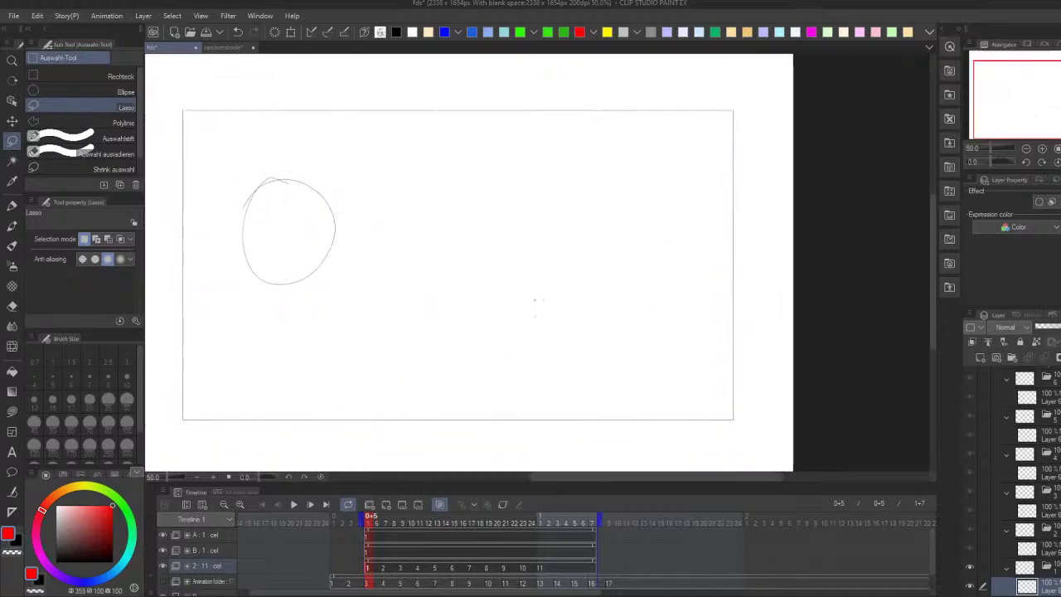
# Step: On track B's first cel, draw a blue U-shaped path from the circle's centre across the frame, with an arrowhead at its end
pyautogui.press('p')
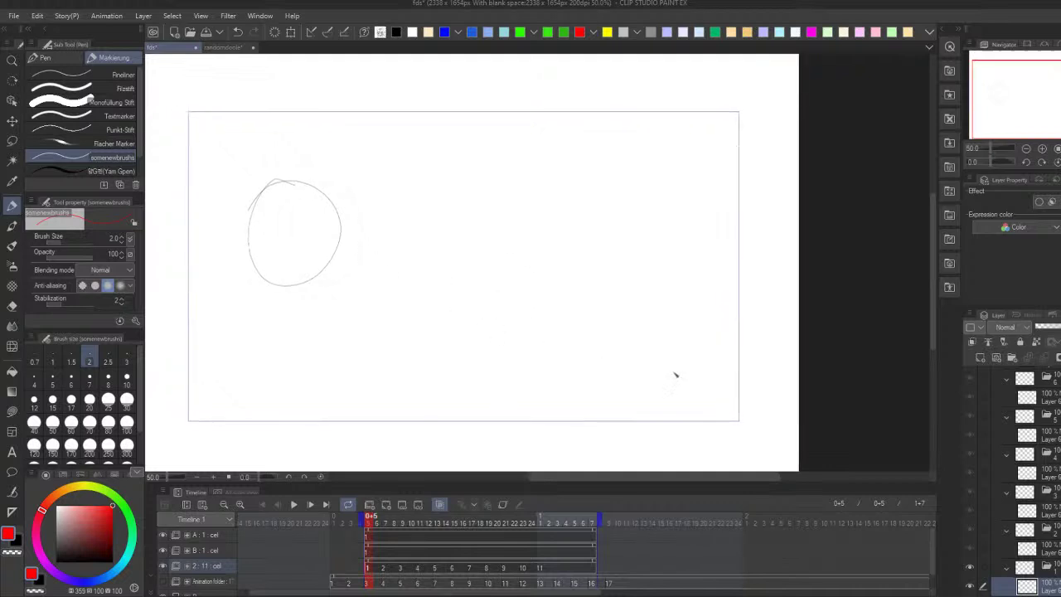
pyautogui.click(382, 552)
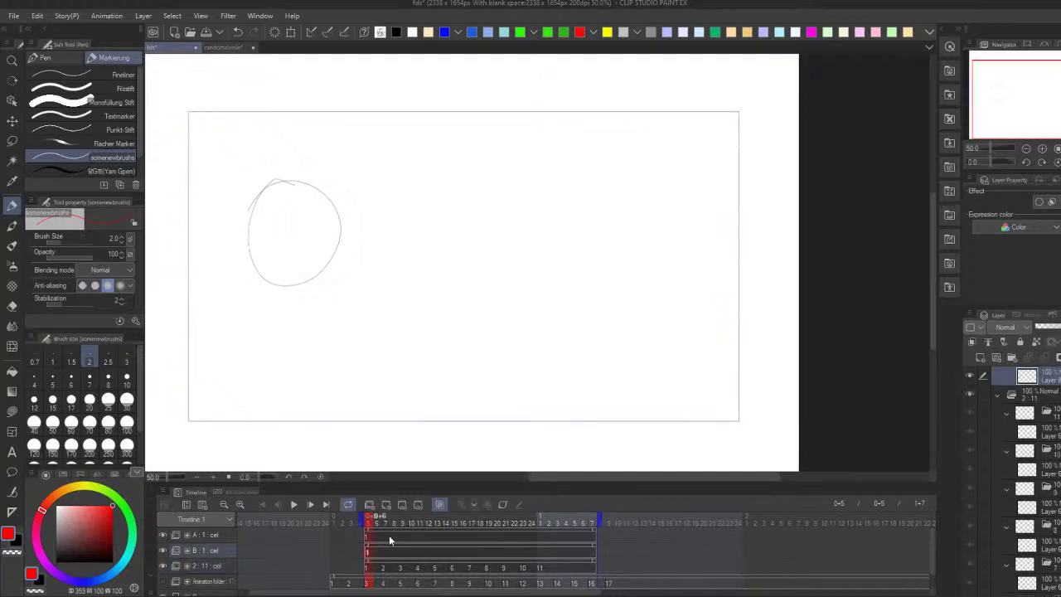
pyautogui.click(442, 34)
pyautogui.moveTo(290, 231)
pyautogui.mouseDown()
pyautogui.moveTo(444, 327)
pyautogui.moveTo(644, 278)
pyautogui.moveTo(697, 225)
pyautogui.mouseUp()
pyautogui.hotkey('ctrl', 'z')
pyautogui.hotkey('ctrl', 'z')
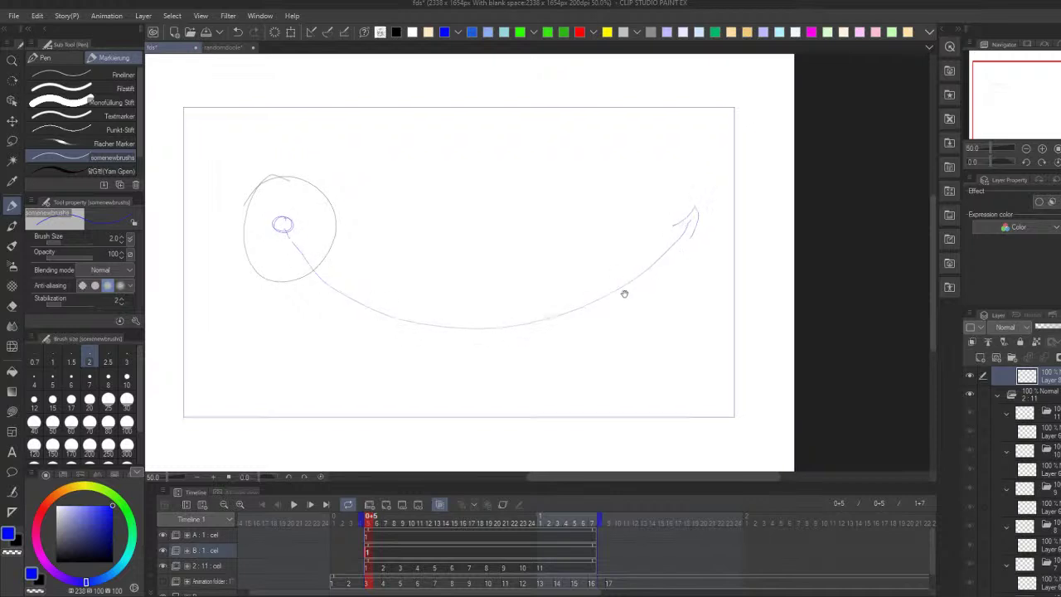
# Step: Draw seven blue tick marks across the path, spaced wider in the middle and closer toward both ends
pyautogui.moveTo(325, 240); pyautogui.dragTo(294, 269)
pyautogui.moveTo(357, 276); pyautogui.dragTo(340, 318)
pyautogui.hotkey('ctrl', 'z')
pyautogui.moveTo(357, 280); pyautogui.dragTo(331, 312)
pyautogui.moveTo(430, 295); pyautogui.dragTo(423, 347)
pyautogui.moveTo(632, 255); pyautogui.dragTo(666, 282)
pyautogui.moveTo(680, 199)
pyautogui.mouseDown()
pyautogui.moveTo(770, 247)
pyautogui.moveTo(770, 263)
pyautogui.moveTo(674, 282)
pyautogui.mouseUp()
pyautogui.hotkey('ctrl', 'z')
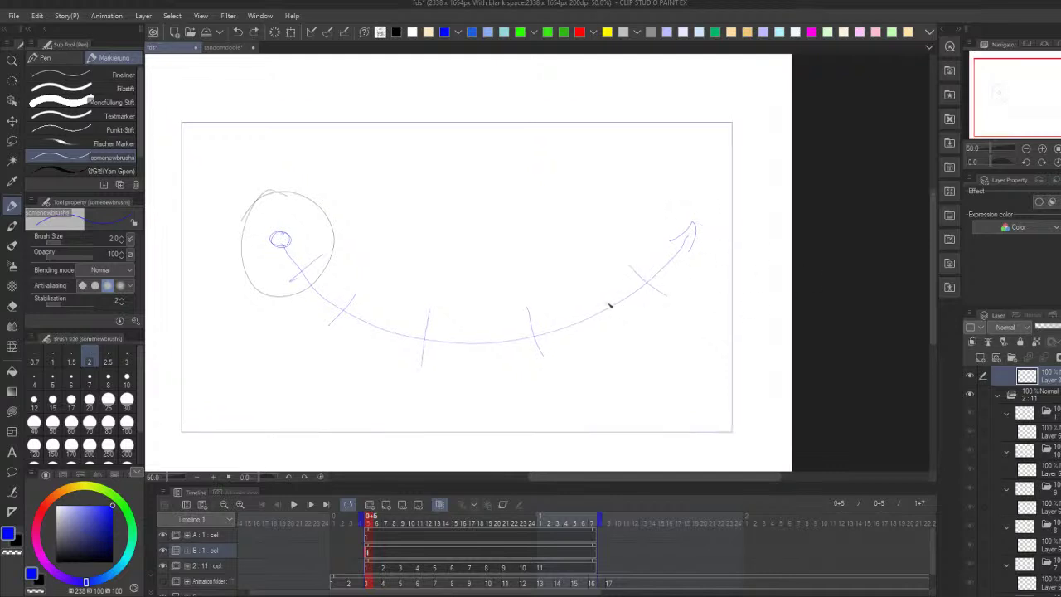
pyautogui.moveTo(590, 287); pyautogui.dragTo(622, 316)
pyautogui.moveTo(642, 258); pyautogui.dragTo(670, 274)
pyautogui.moveTo(676, 214)
pyautogui.mouseDown()
pyautogui.moveTo(713, 229)
pyautogui.moveTo(687, 256)
pyautogui.mouseUp()
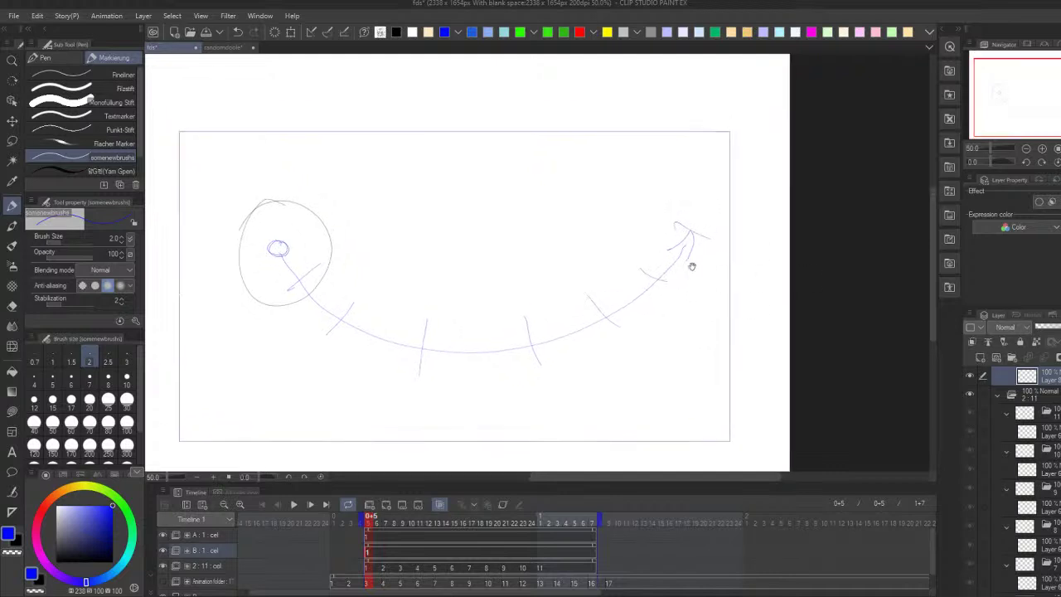
pyautogui.moveTo(643, 324); pyautogui.dragTo(628, 322)
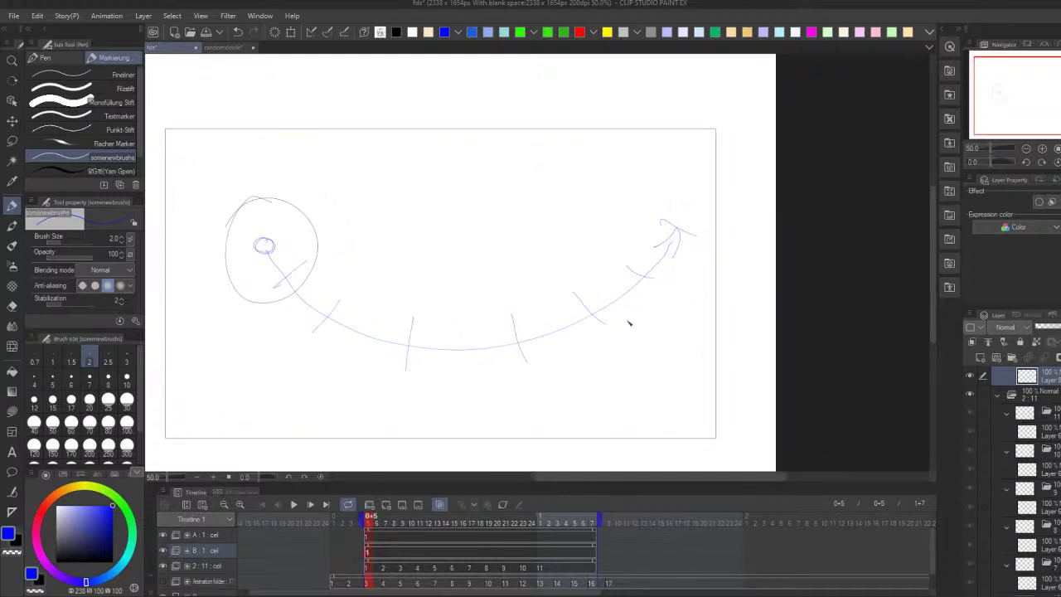
# Step: With the move layer tool, shift the circle in cel 2 of track 2 onto the path's first tick mark
pyautogui.click(372, 567)
pyautogui.press('k')
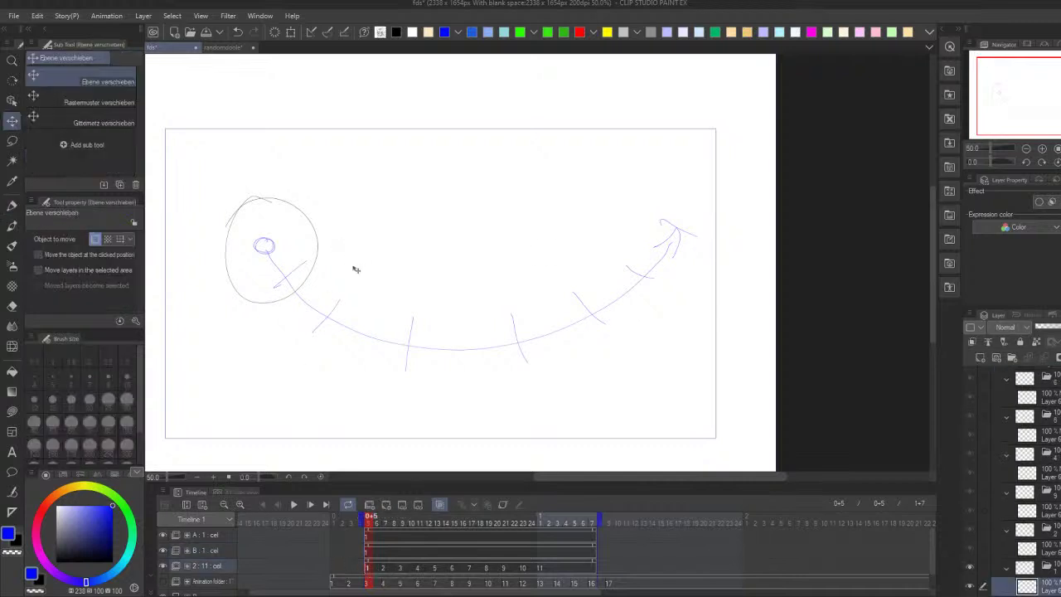
pyautogui.press('Right')
pyautogui.press('Right')
pyautogui.press('Right')
pyautogui.press('Right')
pyautogui.press('Right')
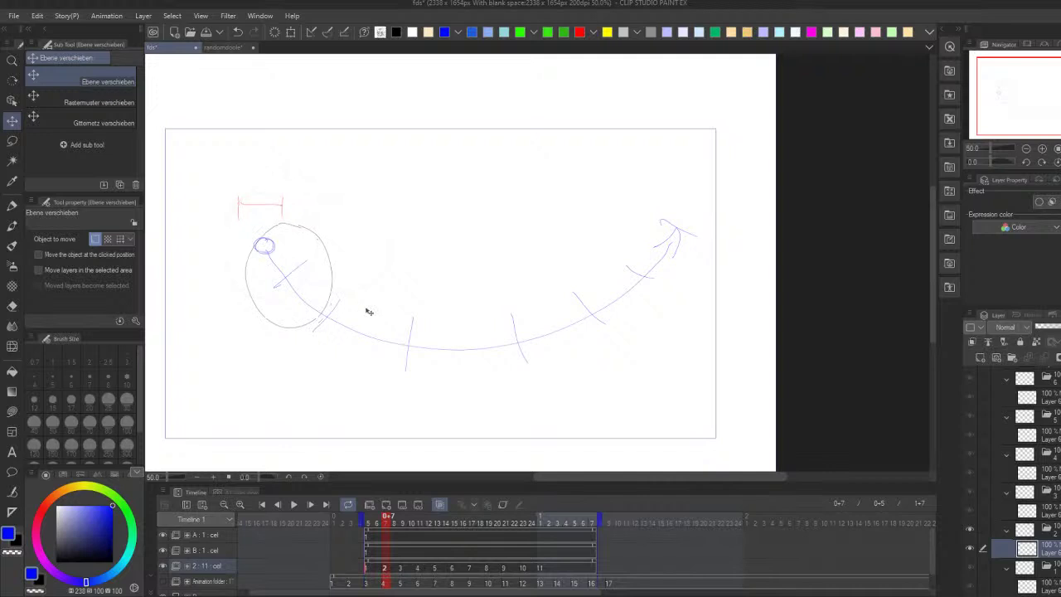
# Step: Move the circles in cels 3 to 5 onto the path's second, third and fourth tick marks
pyautogui.moveTo(487, 403); pyautogui.dragTo(517, 320)
pyautogui.moveTo(537, 242); pyautogui.dragTo(613, 208)
pyautogui.press('Right')
pyautogui.press('Right')
pyautogui.scroll(5, 580, 232)
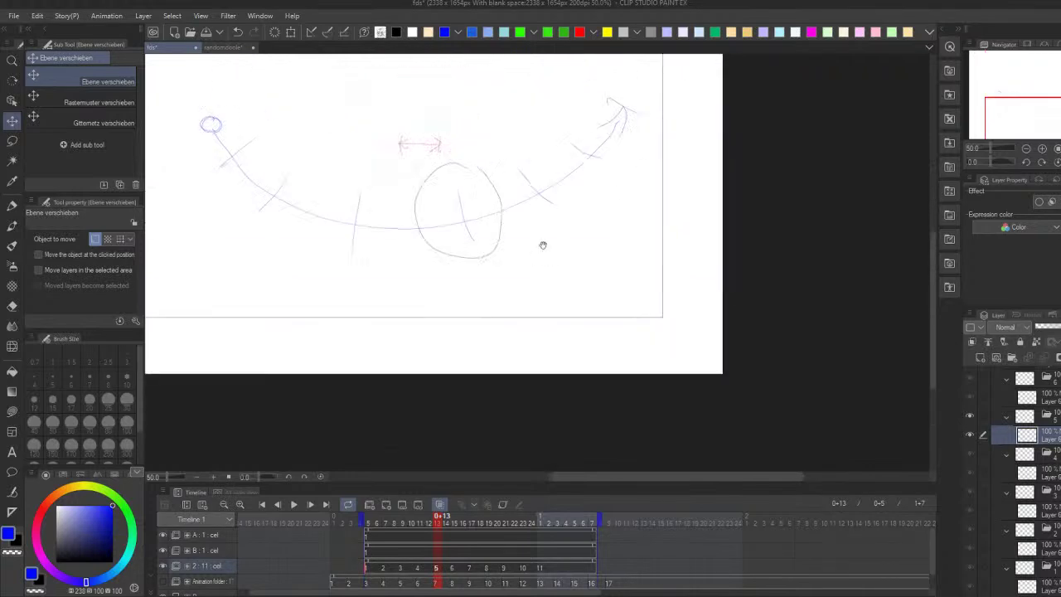
# Step: Move the circles in cels 6 and 7 onto the path's fifth and sixth tick marks
pyautogui.press('Right')
pyautogui.moveTo(670, 315)
pyautogui.mouseDown()
pyautogui.moveTo(685, 304)
pyautogui.moveTo(668, 305)
pyautogui.mouseUp()
pyautogui.press('Right')
pyautogui.press('Right')
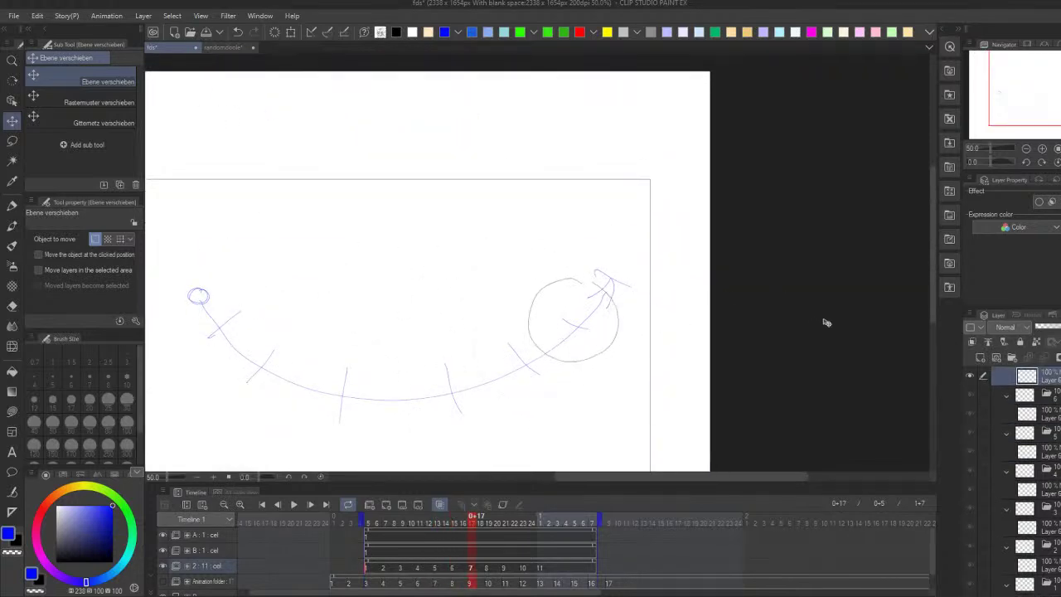
# Step: With the black marker pen, draw two arm lines running up from the circle in cels 8 and 7
pyautogui.moveTo(389, 208); pyautogui.dragTo(432, 225)
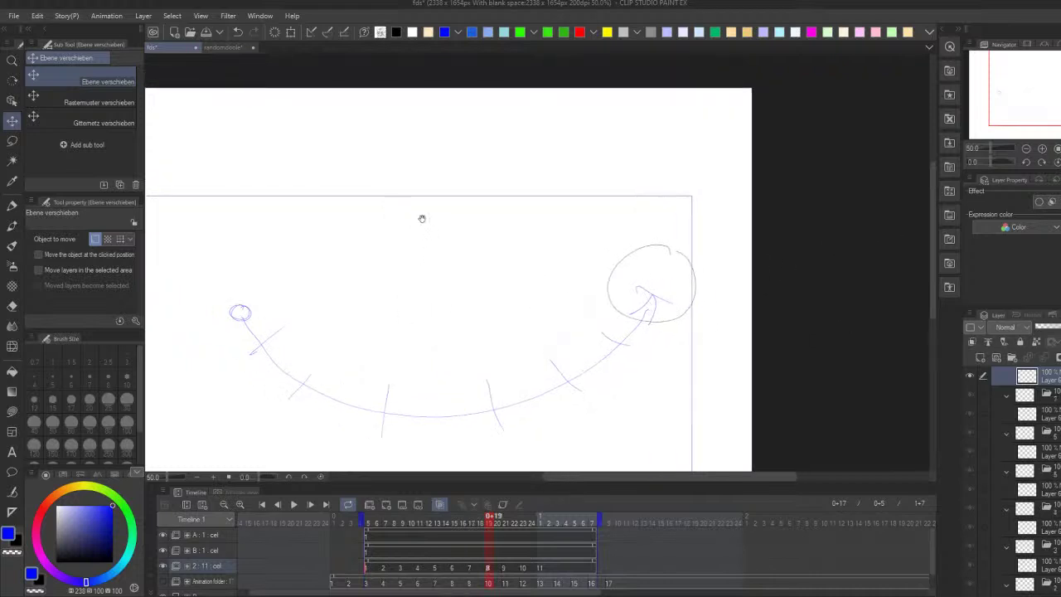
pyautogui.press('p')
pyautogui.click(396, 31)
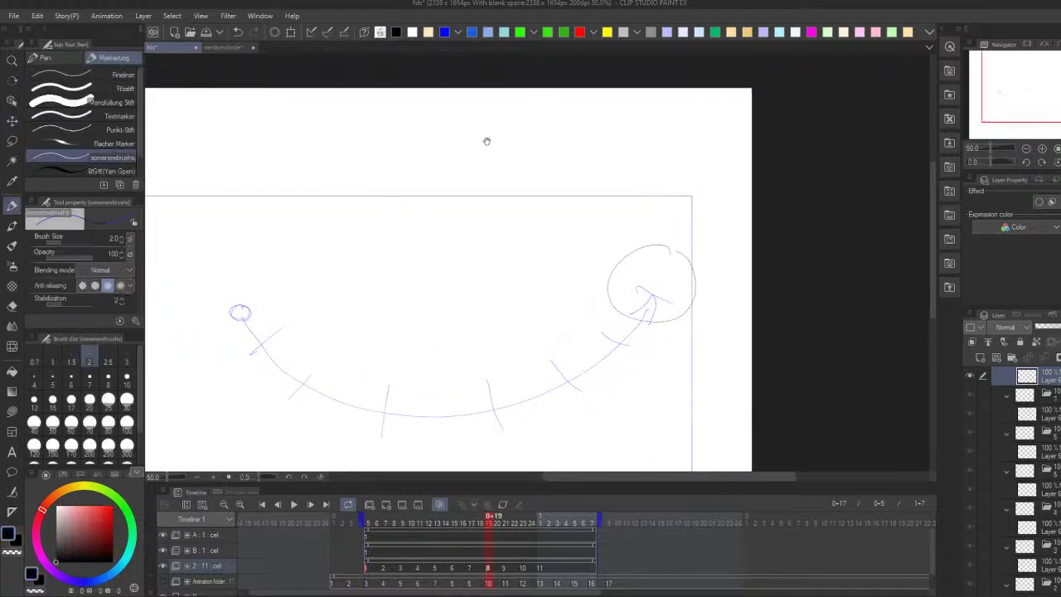
pyautogui.moveTo(599, 284)
pyautogui.mouseDown()
pyautogui.moveTo(509, 190)
pyautogui.moveTo(491, 143)
pyautogui.mouseUp()
pyautogui.moveTo(539, 106); pyautogui.dragTo(557, 146)
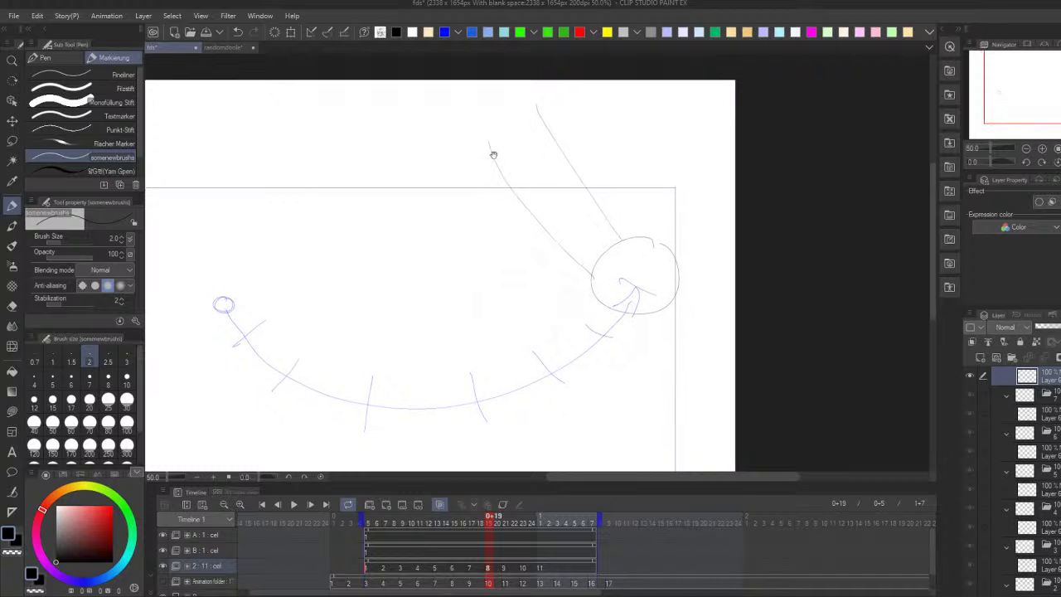
pyautogui.press('Left')
pyautogui.moveTo(568, 305)
pyautogui.mouseDown()
pyautogui.moveTo(503, 244)
pyautogui.moveTo(454, 141)
pyautogui.mouseUp()
pyautogui.moveTo(522, 116); pyautogui.dragTo(588, 298)
# Step: Draw two arm lines running up from the circle in cels 6 and 5
pyautogui.press('Left')
pyautogui.press('Left')
pyautogui.moveTo(503, 341); pyautogui.dragTo(423, 147)
pyautogui.moveTo(489, 125); pyautogui.dragTo(548, 330)
pyautogui.press('Left')
pyautogui.press('Left')
pyautogui.moveTo(433, 362); pyautogui.dragTo(393, 139)
pyautogui.moveTo(474, 141); pyautogui.dragTo(489, 351)
# Step: Draw two arm lines running up from the circle in cels 4 and 3, redrawing cel 3's second line
pyautogui.press('Left')
pyautogui.press('Left')
pyautogui.moveTo(337, 358); pyautogui.dragTo(357, 114)
pyautogui.moveTo(430, 125); pyautogui.dragTo(383, 357)
pyautogui.press('Left')
pyautogui.press('Left')
pyautogui.moveTo(292, 308); pyautogui.dragTo(337, 116)
pyautogui.moveTo(406, 131); pyautogui.dragTo(339, 331)
pyautogui.hotkey('ctrl', 'z')
pyautogui.moveTo(424, 125); pyautogui.dragTo(340, 340)
# Step: Draw two slanted arm lines running up from the circle in cels 2 and 1
pyautogui.press('Left')
pyautogui.press('Left')
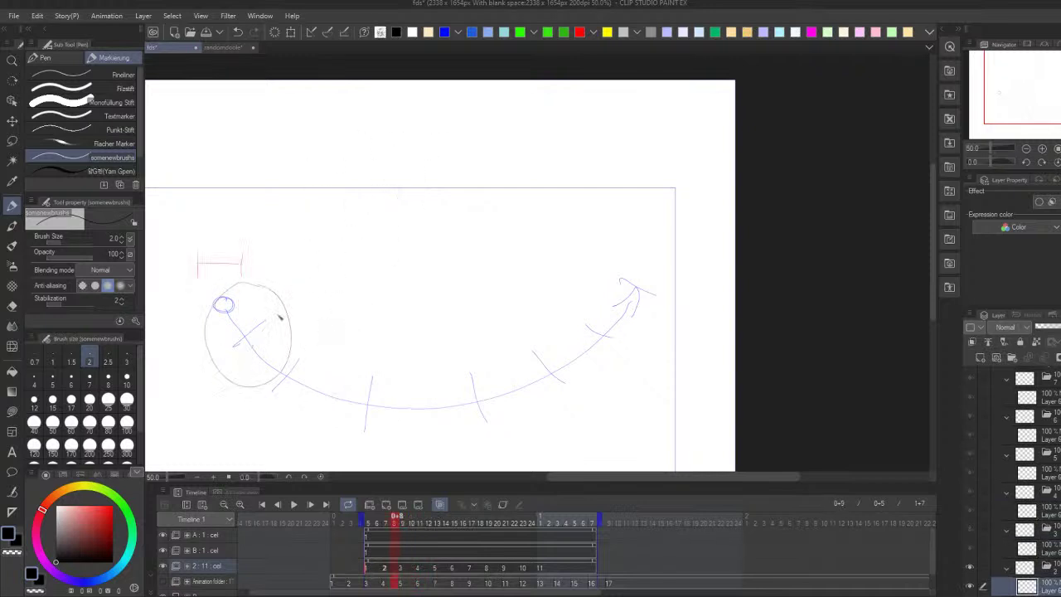
pyautogui.moveTo(260, 286); pyautogui.dragTo(342, 93)
pyautogui.moveTo(294, 327); pyautogui.dragTo(421, 135)
pyautogui.press('Left')
pyautogui.press('Left')
pyautogui.press('Left')
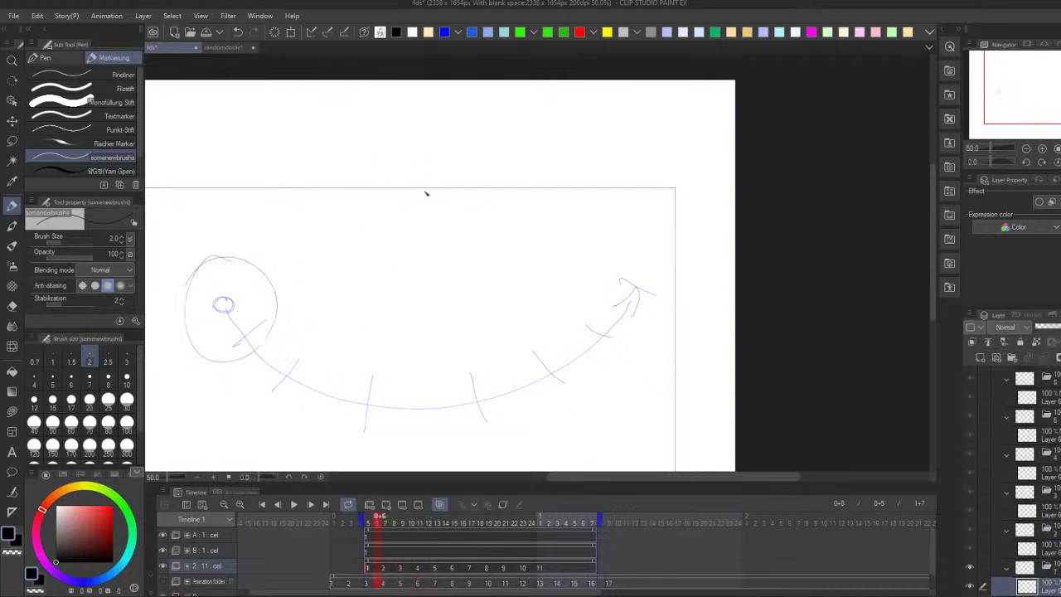
pyautogui.moveTo(247, 258); pyautogui.dragTo(332, 77)
pyautogui.moveTo(311, 276); pyautogui.dragTo(429, 86)
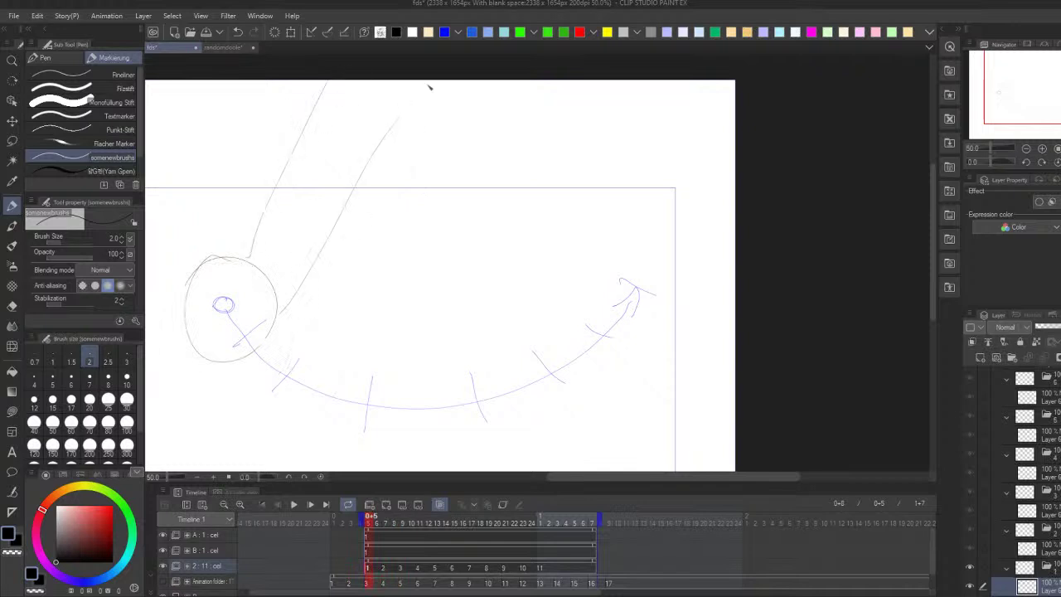
# Step: Draw the boxy body outline beside the swinging arm in cels 1 and 2
pyautogui.moveTo(343, 212)
pyautogui.mouseDown()
pyautogui.moveTo(493, 335)
pyautogui.moveTo(530, 108)
pyautogui.mouseUp()
pyautogui.hotkey('ctrl', 'z')
pyautogui.moveTo(341, 212)
pyautogui.mouseDown()
pyautogui.moveTo(539, 257)
pyautogui.moveTo(532, 80)
pyautogui.moveTo(521, 285)
pyautogui.mouseUp()
pyautogui.moveTo(355, 289); pyautogui.dragTo(363, 471)
pyautogui.hotkey('ctrl', 'z')
pyautogui.press('Right')
pyautogui.moveTo(351, 232)
pyautogui.mouseDown()
pyautogui.moveTo(353, 301)
pyautogui.moveTo(538, 265)
pyautogui.moveTo(531, 80)
pyautogui.moveTo(434, 296)
pyautogui.moveTo(535, 218)
pyautogui.moveTo(531, 80)
pyautogui.moveTo(543, 290)
pyautogui.moveTo(402, 297)
pyautogui.mouseUp()
# Step: Continue the boxy body outline around the arm through the following cels of track 2 up to cel 8
pyautogui.press('Right')
pyautogui.press('Right')
pyautogui.press('Right')
pyautogui.moveTo(541, 79); pyautogui.dragTo(533, 311)
pyautogui.press('Left')
pyautogui.press('Right')
pyautogui.moveTo(370, 88)
pyautogui.mouseDown()
pyautogui.moveTo(360, 296)
pyautogui.moveTo(429, 296)
pyautogui.moveTo(368, 140)
pyautogui.moveTo(415, 301)
pyautogui.moveTo(486, 296)
pyautogui.mouseUp()
pyautogui.press('Right')
pyautogui.moveTo(541, 80); pyautogui.dragTo(543, 278)
pyautogui.press('Right')
pyautogui.moveTo(373, 89)
pyautogui.mouseDown()
pyautogui.moveTo(427, 296)
pyautogui.moveTo(476, 298)
pyautogui.mouseUp()
pyautogui.press('Right')
pyautogui.moveTo(365, 101)
pyautogui.mouseDown()
pyautogui.moveTo(374, 299)
pyautogui.moveTo(451, 302)
pyautogui.moveTo(527, 252)
pyautogui.mouseUp()
# Step: With the move layer tool, shift the circle in cel 9 to just above the path's arrow end
pyautogui.click(506, 568)
pyautogui.press('k')
pyautogui.moveTo(626, 344); pyautogui.dragTo(768, 327)
# Step: Add cel 12 at the end of track 2 and set the playback range to end at 1+3
pyautogui.press('Right')
pyautogui.press('Right')
pyautogui.press('Right')
pyautogui.hotkey('ctrl', 'alt', 'n')
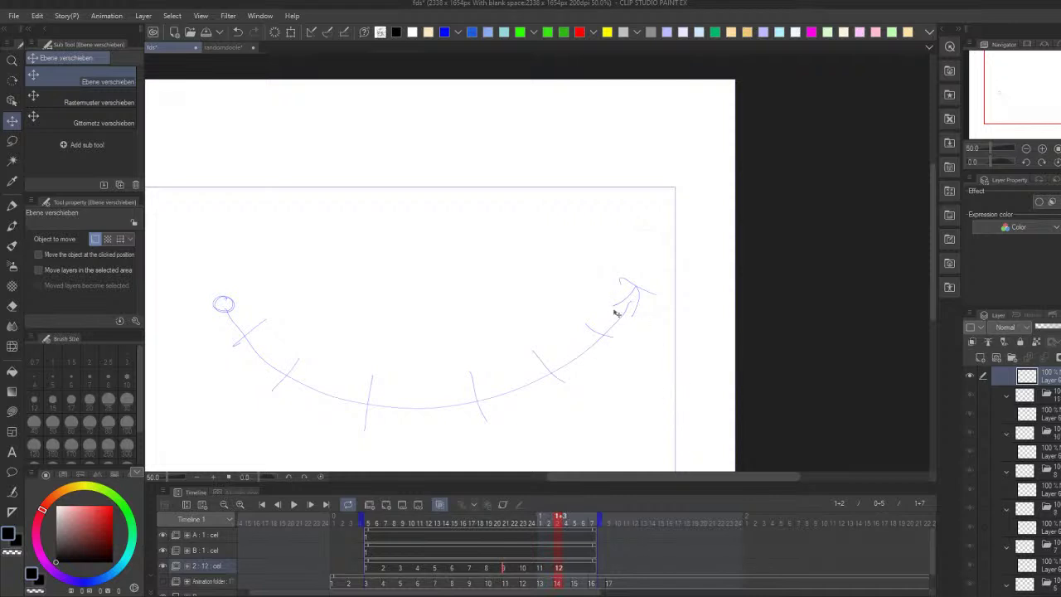
pyautogui.press('o')
pyautogui.press('Left')
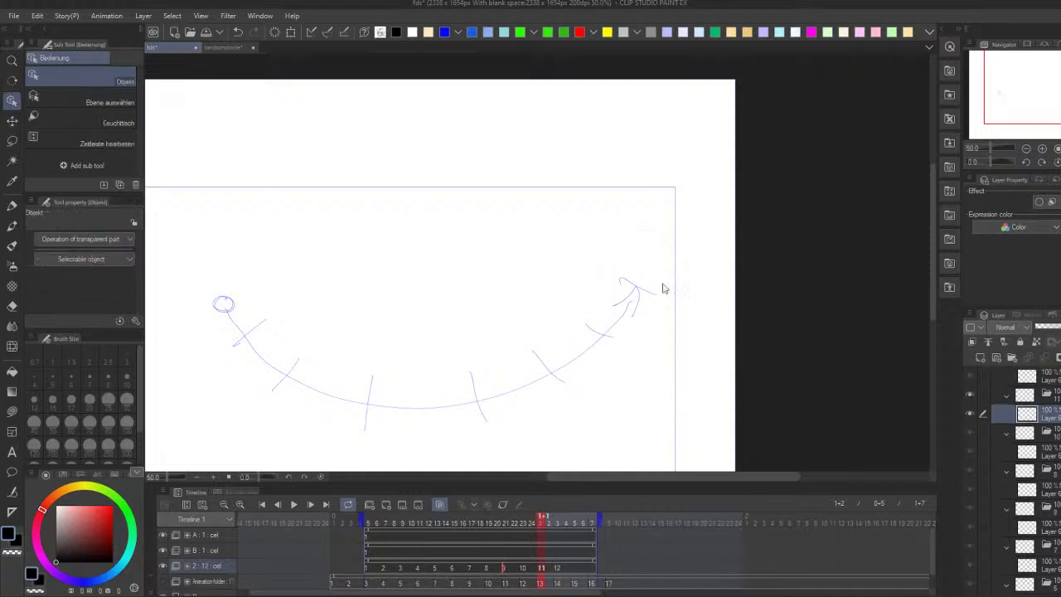
pyautogui.moveTo(598, 519); pyautogui.dragTo(566, 519)
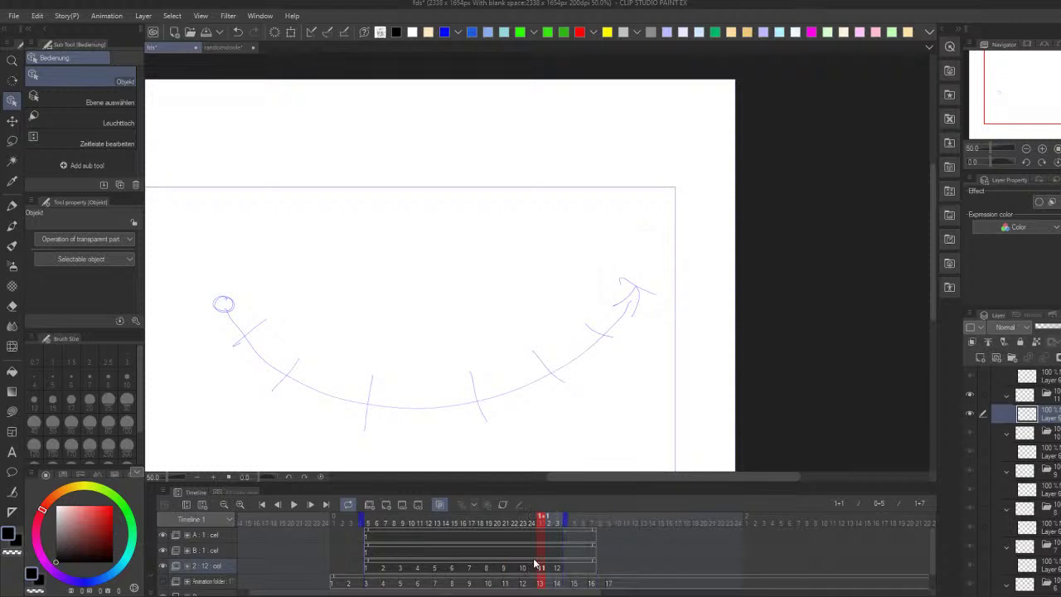
# Step: With the marker pen, draw the body's side and bottom edge and the two arm lines in cel 9
pyautogui.press('Left')
pyautogui.press('Left')
pyautogui.press('Left')
pyautogui.press('Left')
pyautogui.press('p')
pyautogui.press('Left')
pyautogui.press('Left')
pyautogui.press('Right')
pyautogui.moveTo(367, 108)
pyautogui.mouseDown()
pyautogui.moveTo(362, 261)
pyautogui.moveTo(507, 310)
pyautogui.mouseUp()
pyautogui.hotkey('ctrl', 'z')
pyautogui.moveTo(464, 135); pyautogui.dragTo(605, 264)
pyautogui.hotkey('ctrl', 'z')
pyautogui.moveTo(453, 101); pyautogui.dragTo(601, 274)
pyautogui.moveTo(532, 83); pyautogui.dragTo(628, 224)
pyautogui.press('Left')
pyautogui.press('Right')
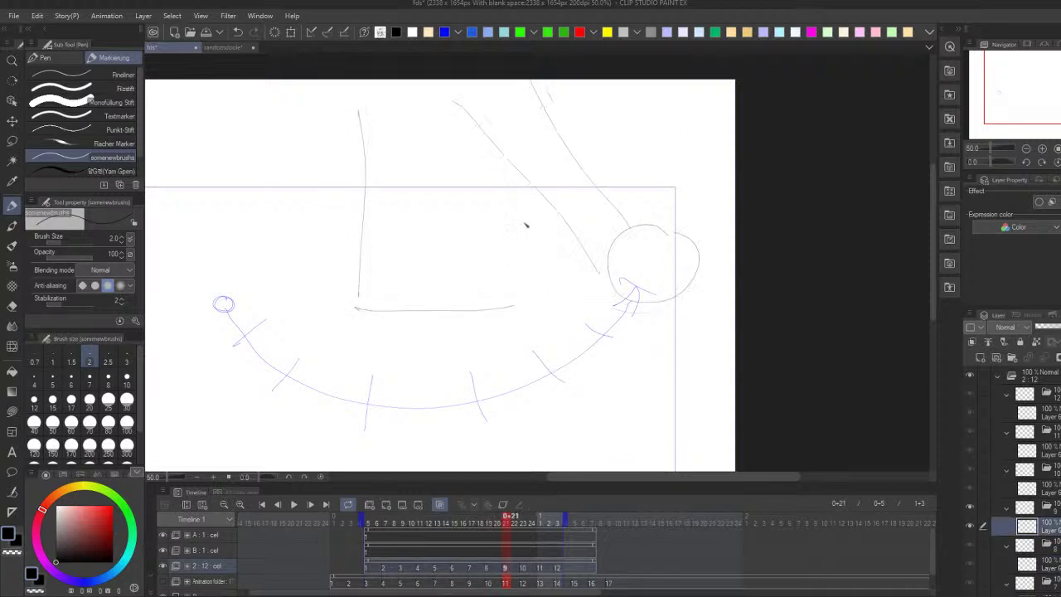
# Step: Draw the body's sides and bottom edge plus two arm lines down to the circle in cel 10
pyautogui.press('Right')
pyautogui.moveTo(366, 86); pyautogui.dragTo(372, 278)
pyautogui.moveTo(362, 136)
pyautogui.mouseDown()
pyautogui.moveTo(362, 293)
pyautogui.moveTo(385, 307)
pyautogui.moveTo(527, 305)
pyautogui.mouseUp()
pyautogui.moveTo(534, 187); pyautogui.dragTo(532, 305)
pyautogui.press('Left')
pyautogui.press('Right')
pyautogui.moveTo(446, 88); pyautogui.dragTo(607, 262)
pyautogui.moveTo(525, 84)
pyautogui.mouseDown()
pyautogui.moveTo(648, 239)
pyautogui.moveTo(672, 236)
pyautogui.mouseUp()
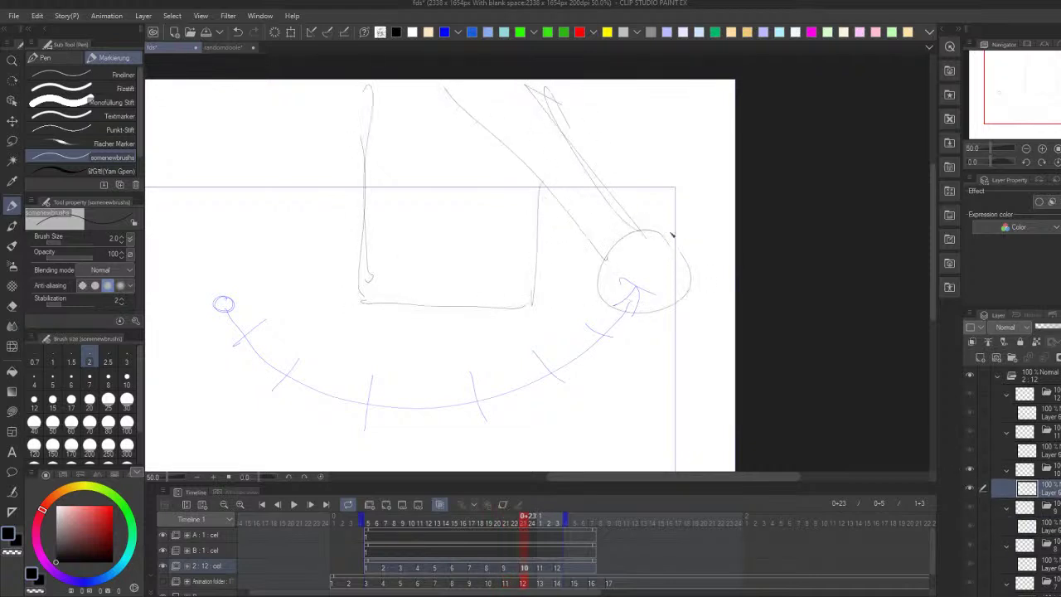
pyautogui.press('Right')
pyautogui.press('Left')
pyautogui.press('Left')
pyautogui.press('Left')
pyautogui.press('Left')
pyautogui.press('Right')
pyautogui.press('Right')
pyautogui.press('Right')
pyautogui.press('Right')
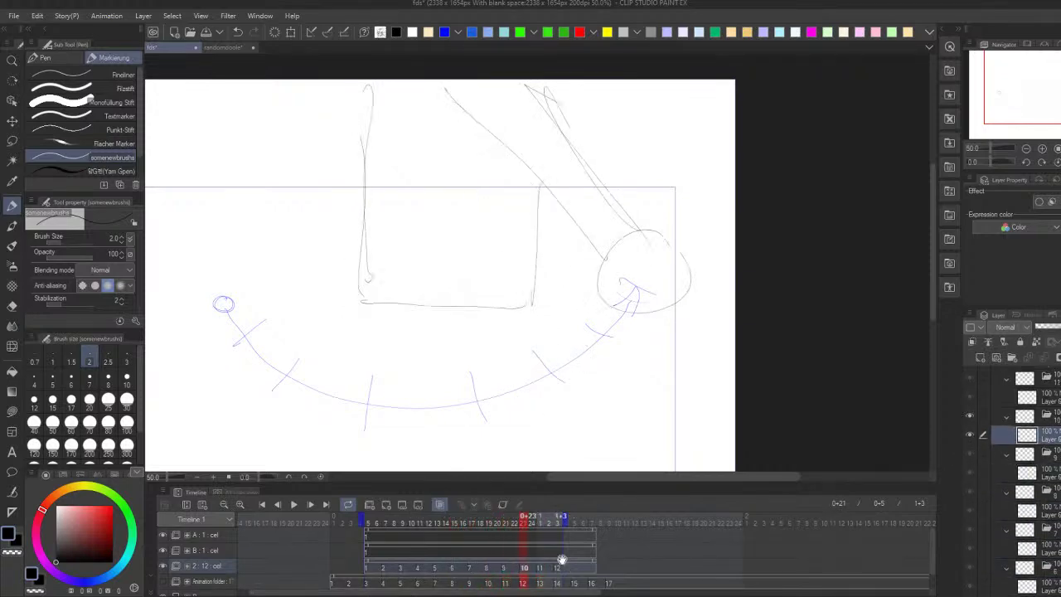
# Step: Draw the body outline and two arm lines down to the circle in cel 11, comparing with cel 10
pyautogui.press('Left')
pyautogui.press('Right')
pyautogui.moveTo(368, 82)
pyautogui.mouseDown()
pyautogui.moveTo(372, 252)
pyautogui.moveTo(361, 296)
pyautogui.moveTo(383, 313)
pyautogui.moveTo(526, 304)
pyautogui.mouseUp()
pyautogui.press('Left')
pyautogui.press('Right')
pyautogui.press('Left')
pyautogui.press('Right')
pyautogui.moveTo(539, 182); pyautogui.dragTo(533, 305)
pyautogui.press('Left')
pyautogui.press('Right')
pyautogui.moveTo(448, 89); pyautogui.dragTo(580, 264)
pyautogui.moveTo(531, 79)
pyautogui.mouseDown()
pyautogui.moveTo(632, 277)
pyautogui.moveTo(655, 264)
pyautogui.moveTo(603, 338)
pyautogui.moveTo(621, 260)
pyautogui.mouseUp()
pyautogui.press('Left')
pyautogui.press('Right')
pyautogui.hotkey('ctrl', 'z')
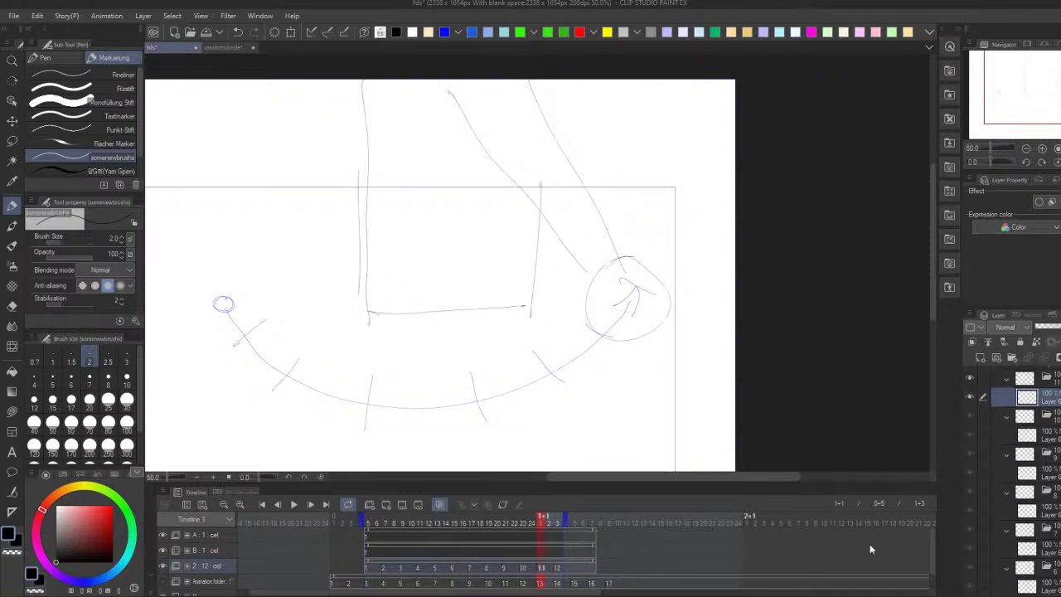
# Step: Draw the circle near the path's last tick mark, its two arm lines and the body outline in cel 12
pyautogui.click(558, 516)
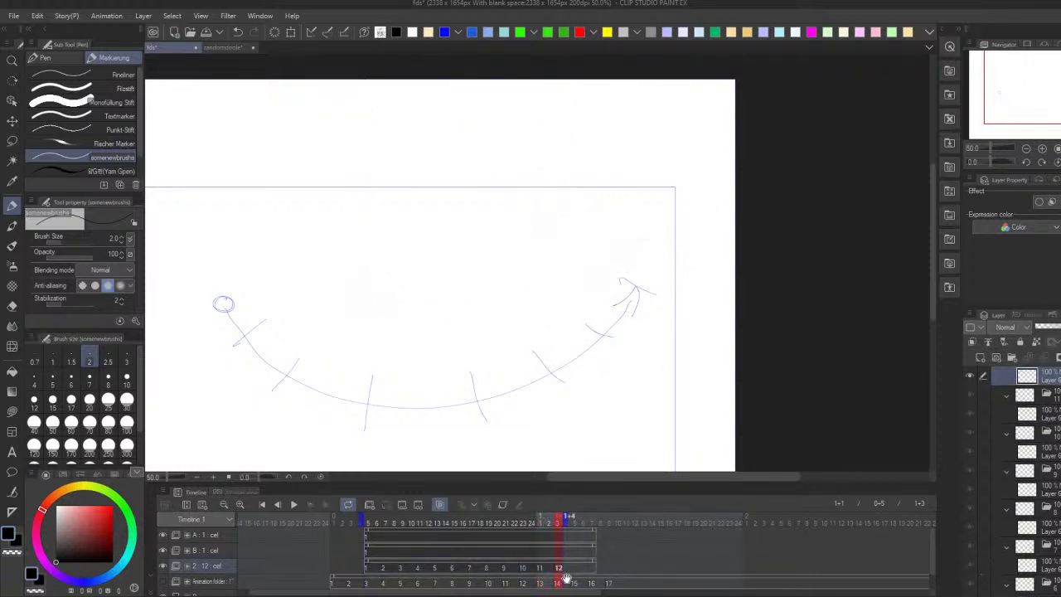
pyautogui.moveTo(593, 322)
pyautogui.mouseDown()
pyautogui.moveTo(569, 320)
pyautogui.moveTo(557, 367)
pyautogui.moveTo(644, 363)
pyautogui.moveTo(640, 331)
pyautogui.mouseUp()
pyautogui.hotkey('ctrl', 'z')
pyautogui.moveTo(368, 90); pyautogui.dragTo(514, 296)
pyautogui.hotkey('ctrl', 'z')
pyautogui.moveTo(408, 93)
pyautogui.mouseDown()
pyautogui.moveTo(492, 258)
pyautogui.moveTo(548, 317)
pyautogui.mouseUp()
pyautogui.moveTo(495, 81); pyautogui.dragTo(582, 292)
pyautogui.moveTo(368, 80)
pyautogui.mouseDown()
pyautogui.moveTo(370, 241)
pyautogui.moveTo(399, 311)
pyautogui.moveTo(511, 300)
pyautogui.mouseUp()
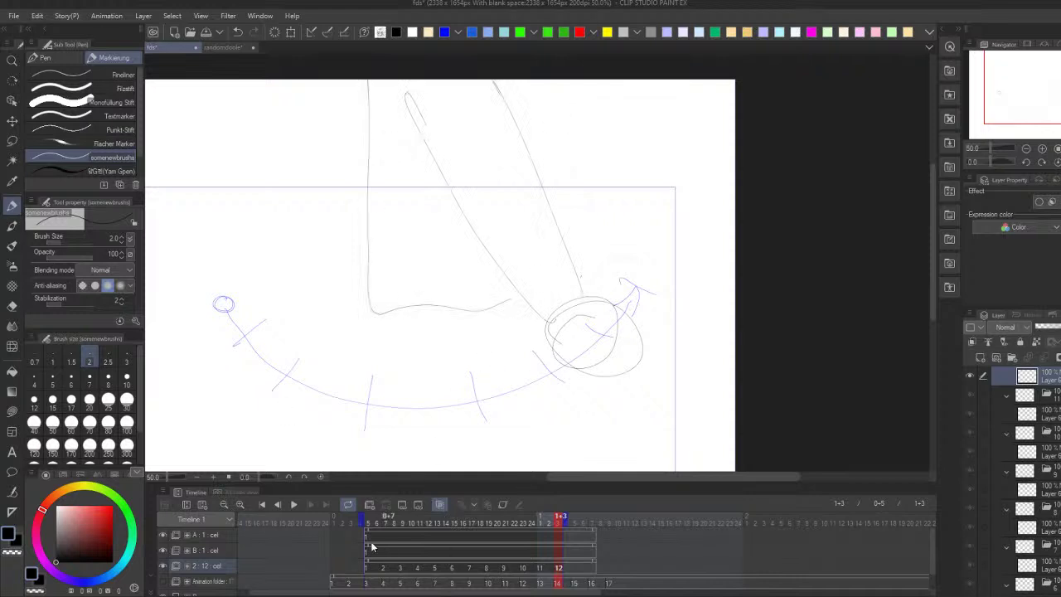
# Step: Play back the arm swing with the palettes hidden, with and without the blue guide path
pyautogui.press('Tab')
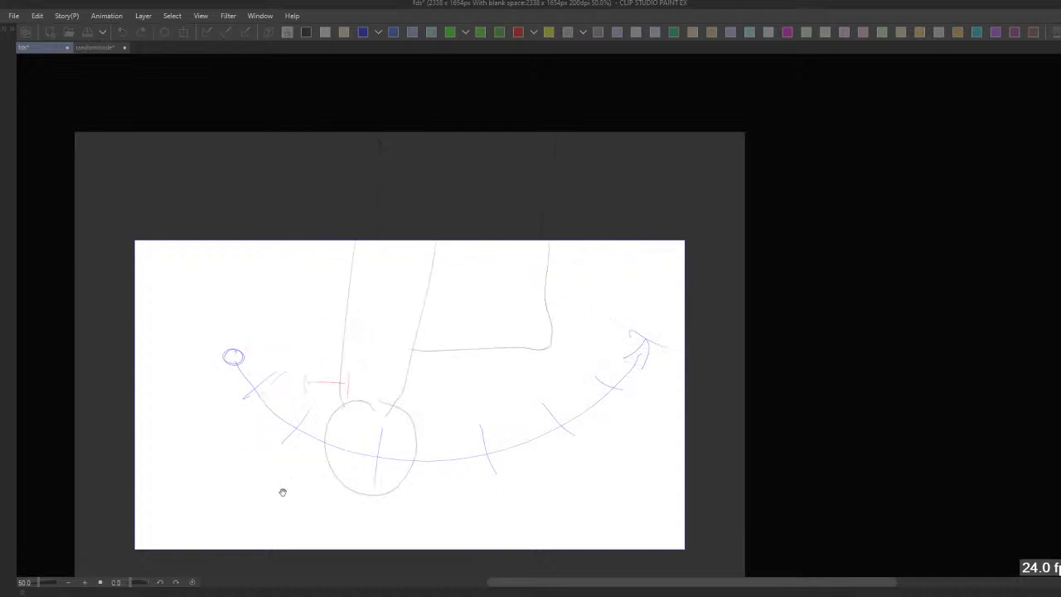
pyautogui.press('Tab')
pyautogui.click(190, 581)
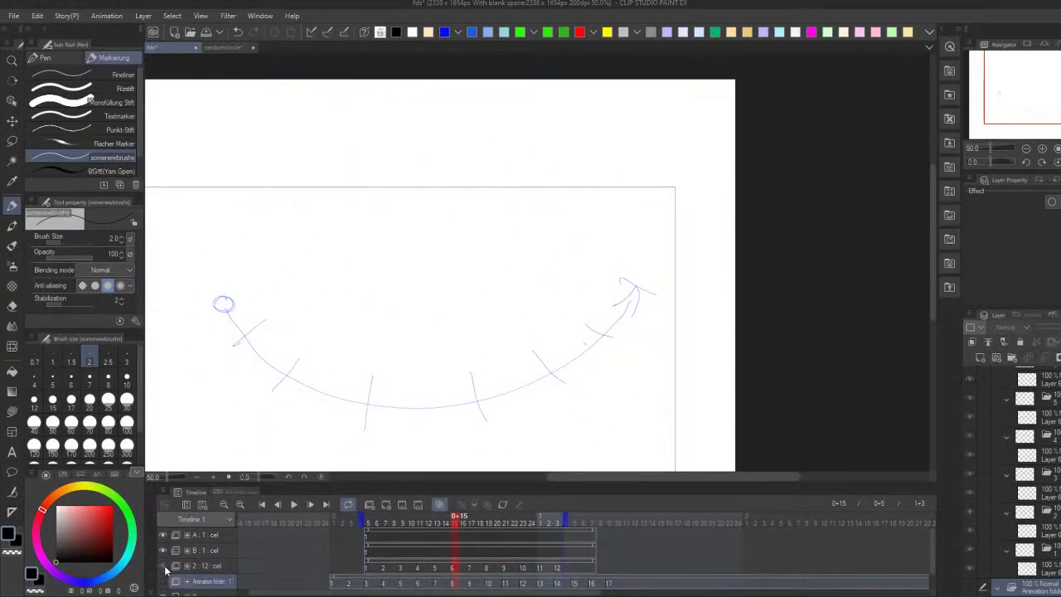
pyautogui.press('Tab')
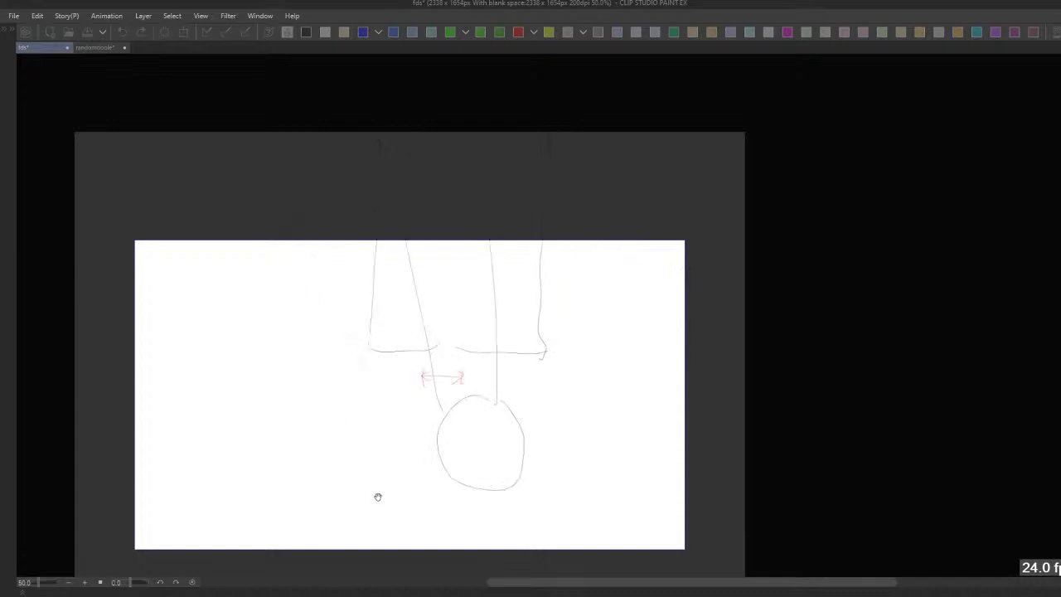
pyautogui.press('Tab')
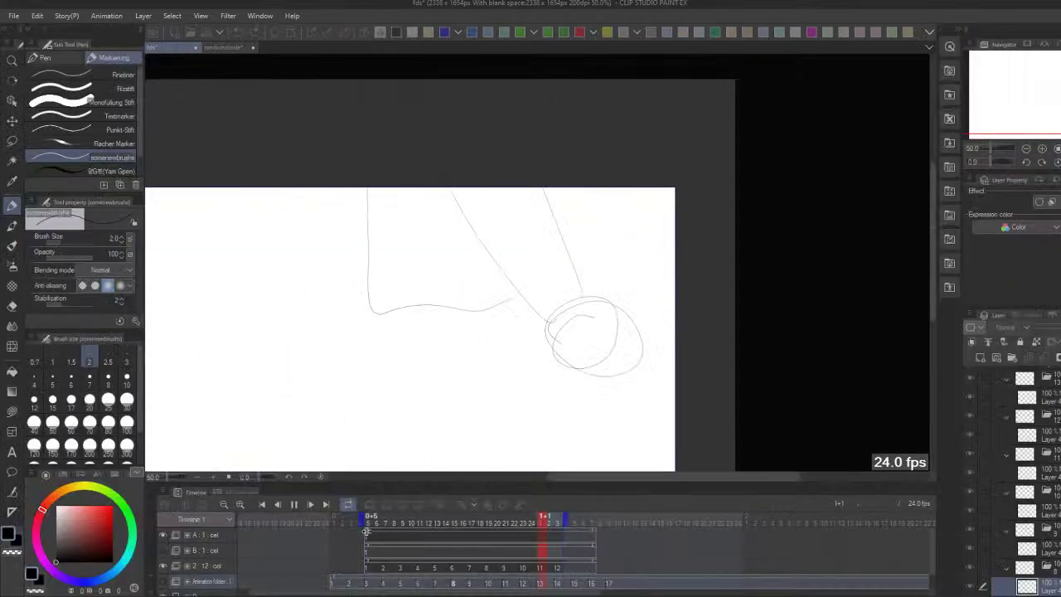
pyautogui.click(273, 571)
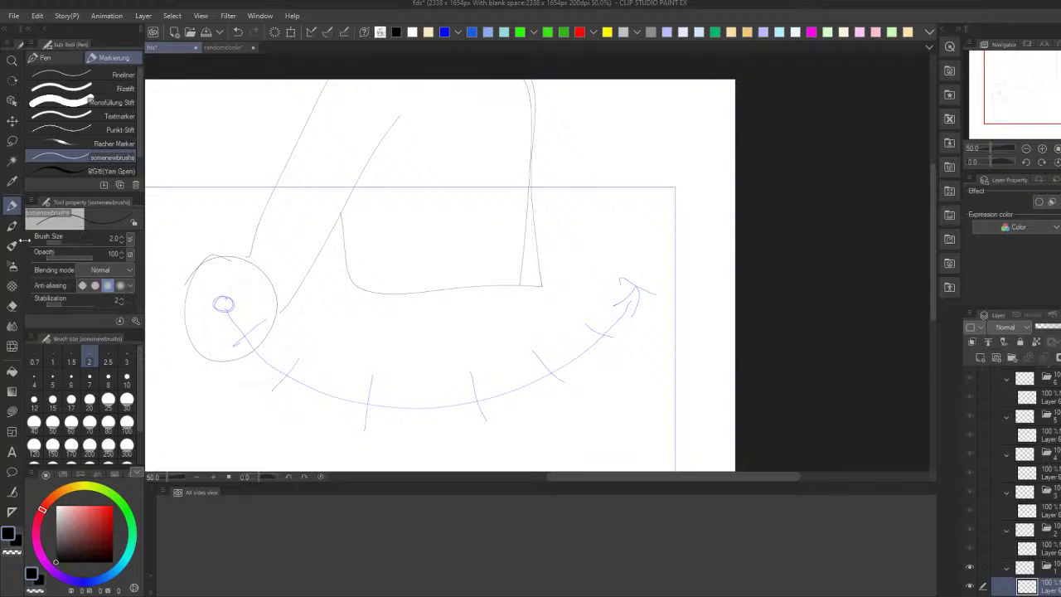
# Step: Step through the cels of the arm swing to examine its spacing against the path's tick marks
pyautogui.press('Right')
pyautogui.press('Right')
pyautogui.press('Right')
pyautogui.press('Right')
pyautogui.press('Right')
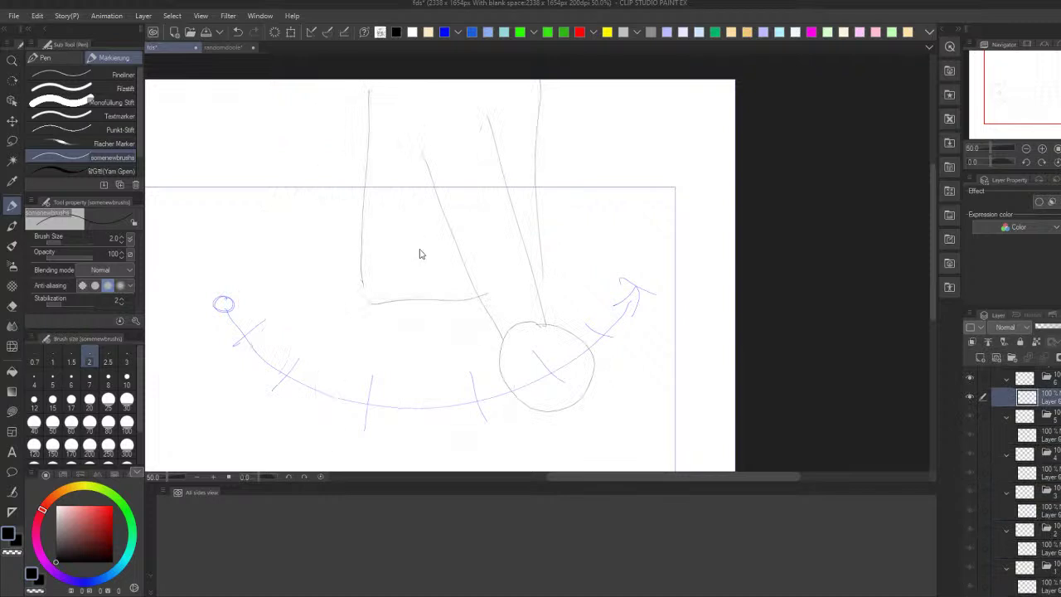
pyautogui.press('Right')
pyautogui.press('Right')
pyautogui.press('Right')
pyautogui.press('Right')
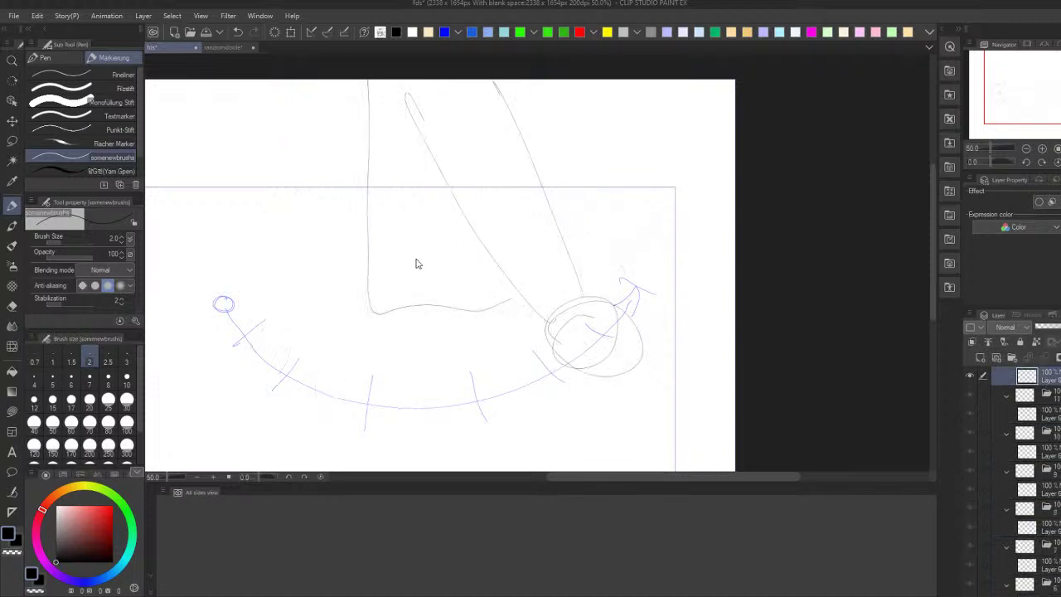
pyautogui.press('Right')
pyautogui.press('Right')
pyautogui.press('Right')
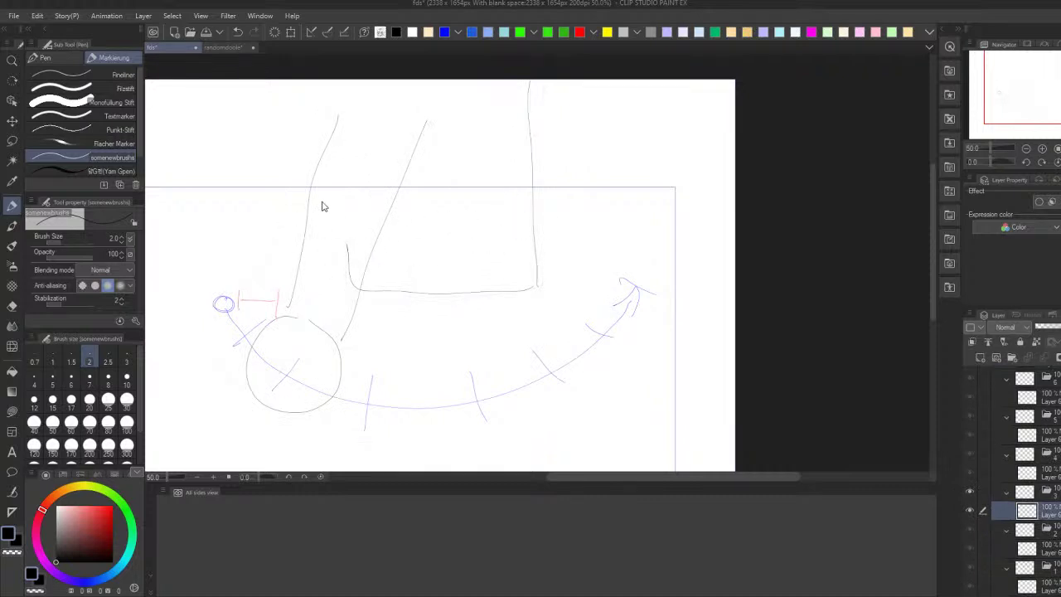
pyautogui.press('Right')
pyautogui.press('Right')
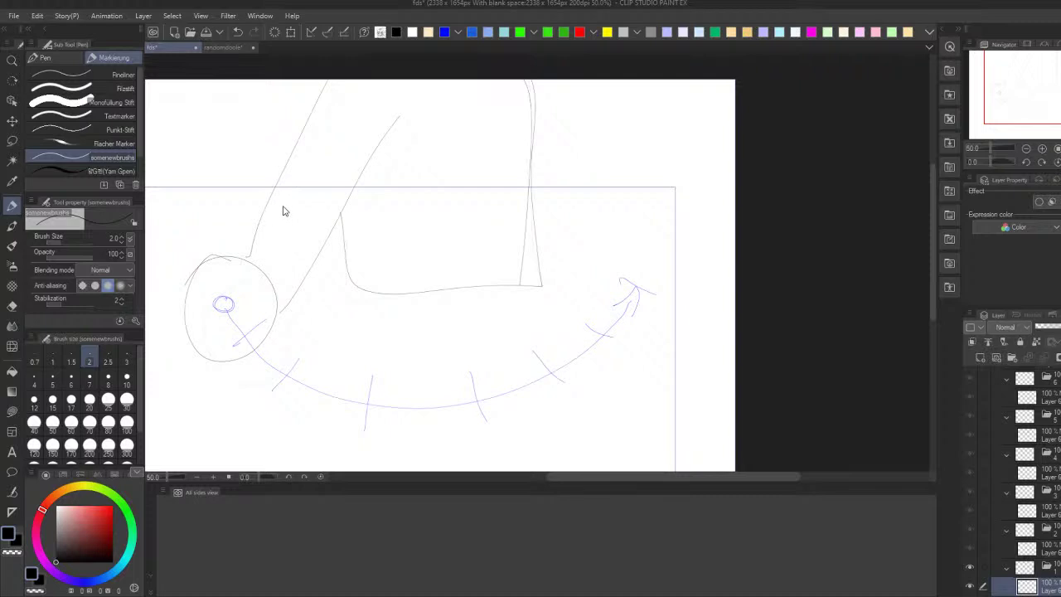
pyautogui.hotkey('ctrl', 'z')
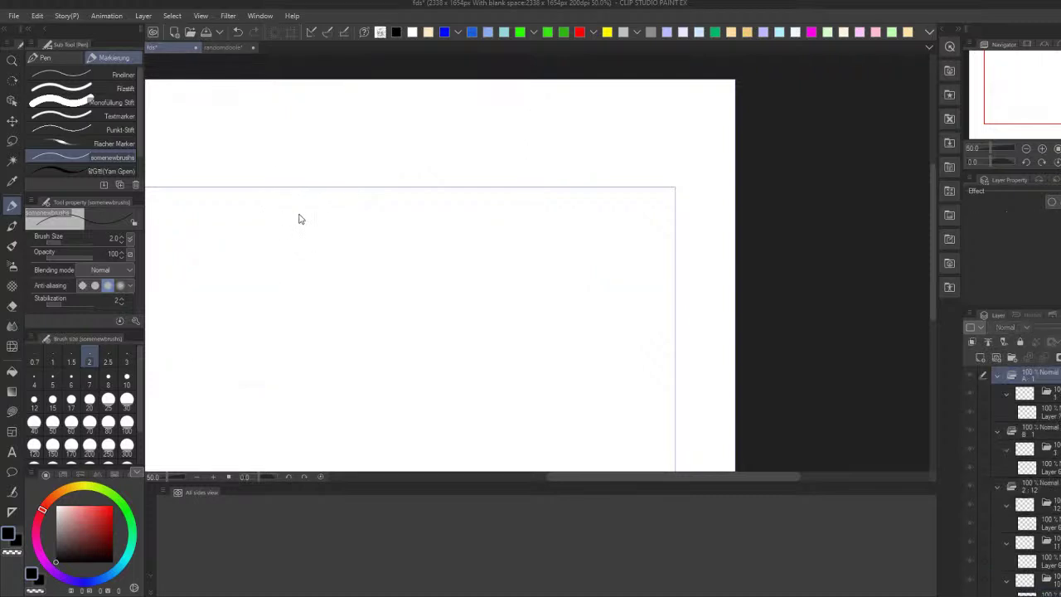
pyautogui.hotkey('ctrl', 'y')
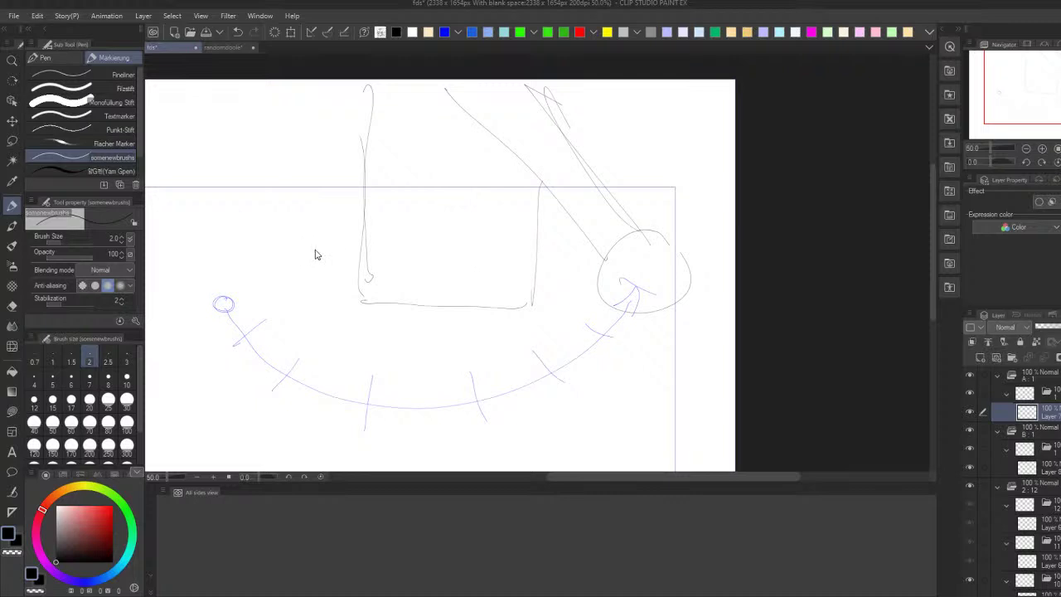
pyautogui.hotkey('ctrl', 'z')
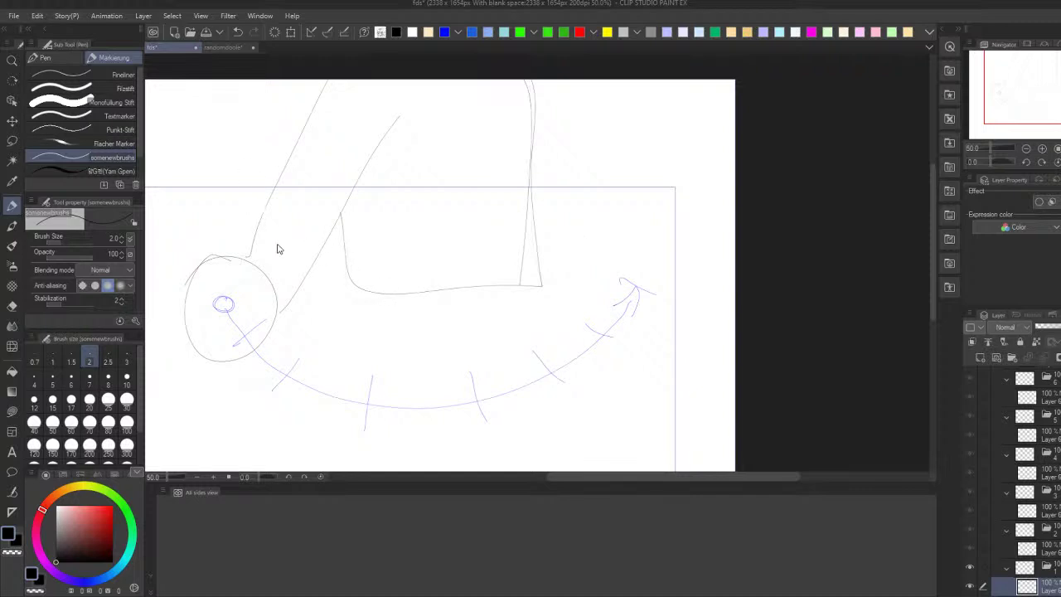
pyautogui.press('Right')
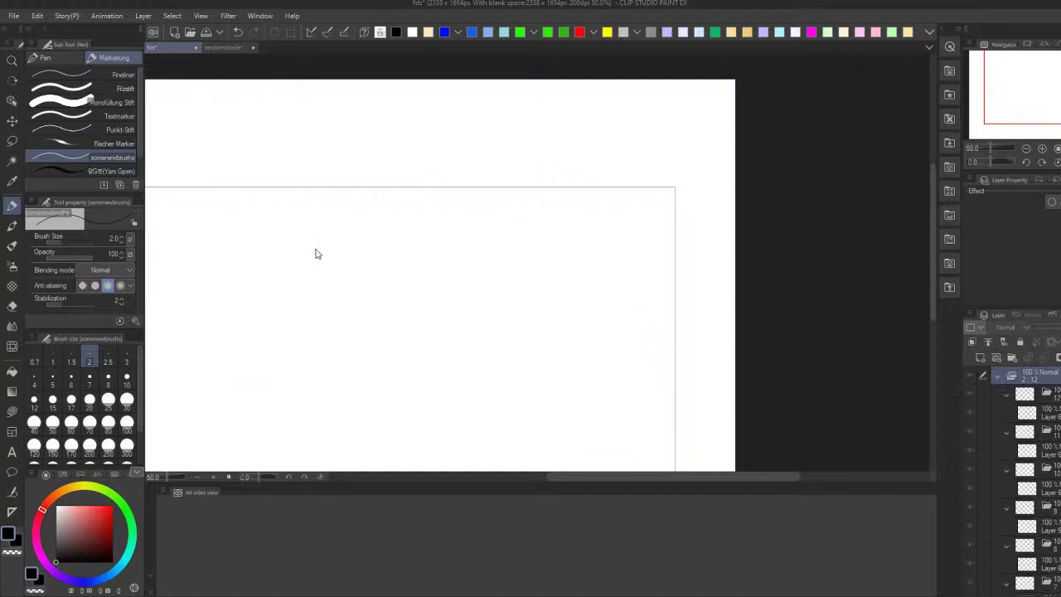
pyautogui.press('Left')
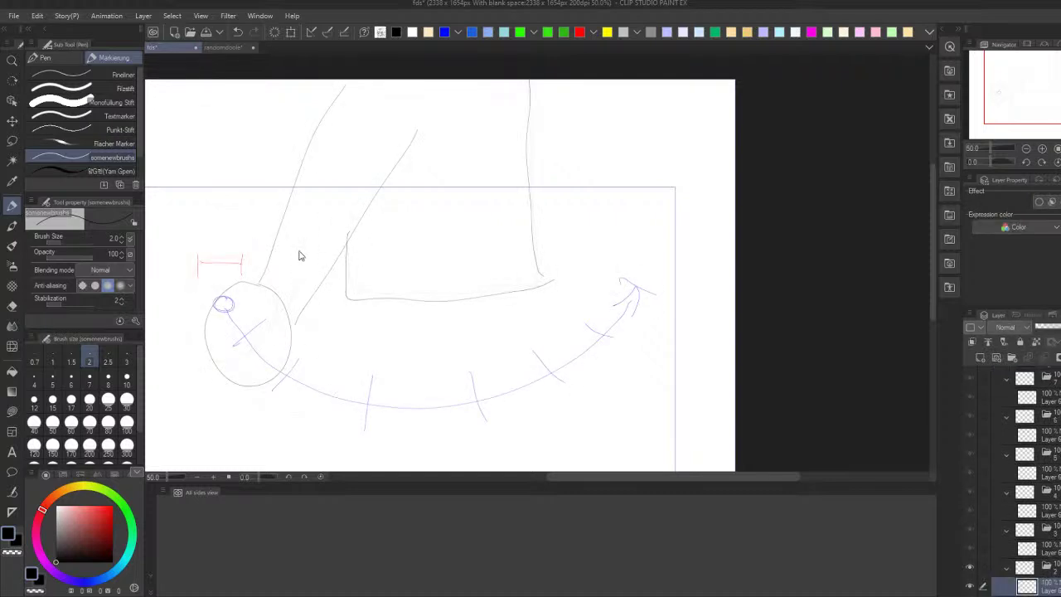
pyautogui.hotkey('ctrl', 'shift', 'n')
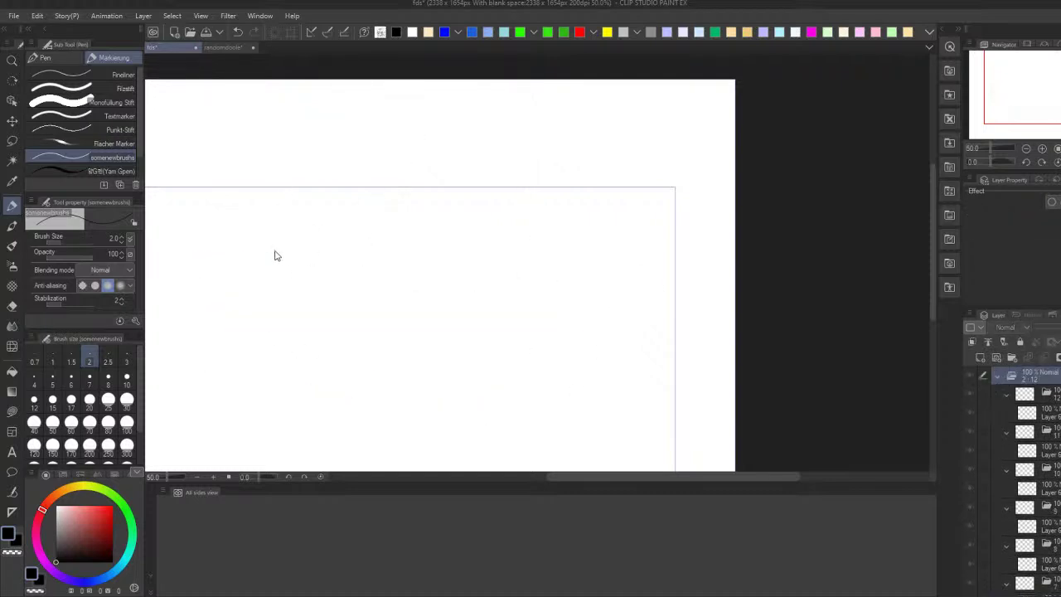
pyautogui.hotkey('ctrl', 'z')
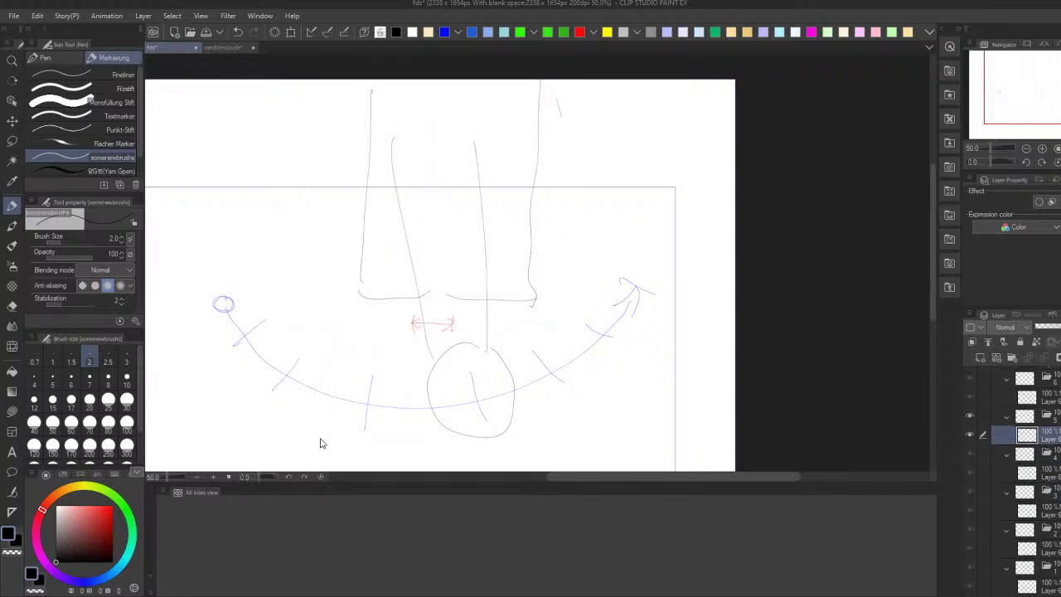
pyautogui.moveTo(573, 160); pyautogui.dragTo(649, 73)
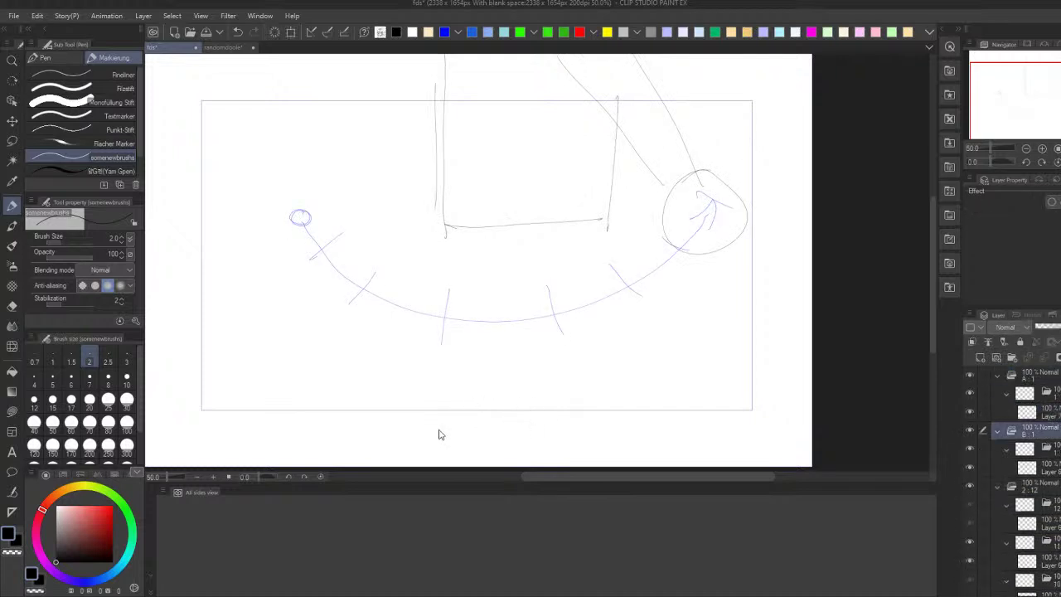
# Step: Play the animation enlarged with the palettes and guide path hidden
pyautogui.scroll(-4, 505, 188)
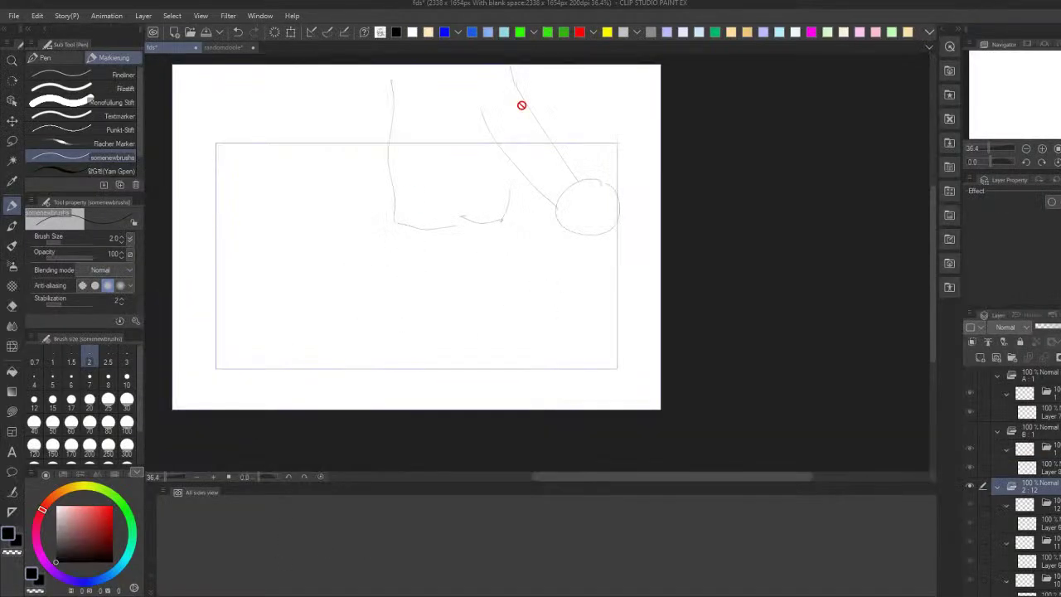
pyautogui.scroll(3, 520, 133)
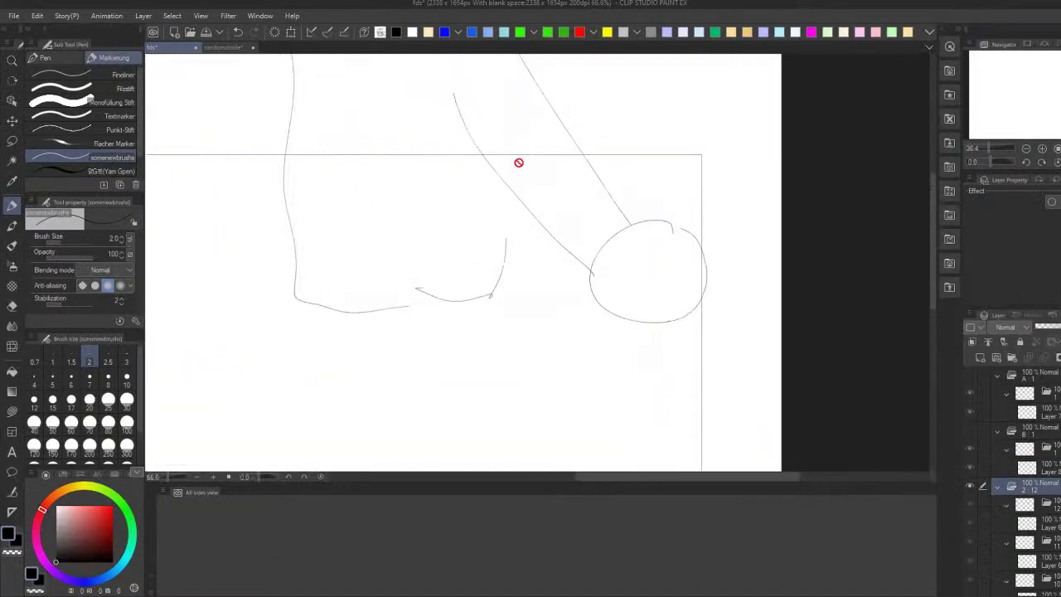
pyautogui.press('Tab')
pyautogui.press('space')
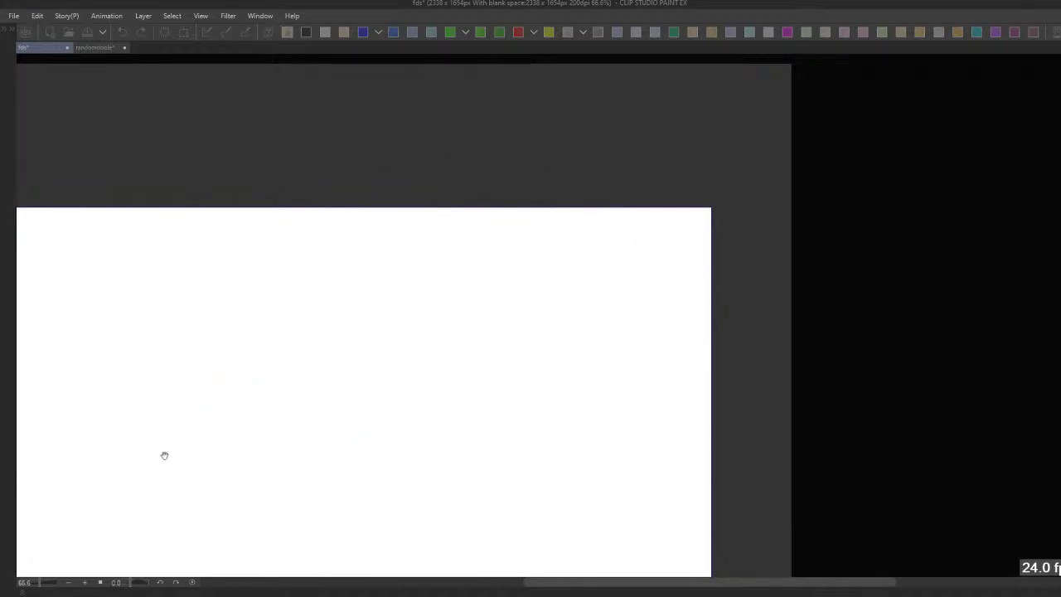
# Step: Show the hidden palettes, enlarge the timeline area and go to the first cel of the arm swing at frame 6
pyautogui.press('Tab')
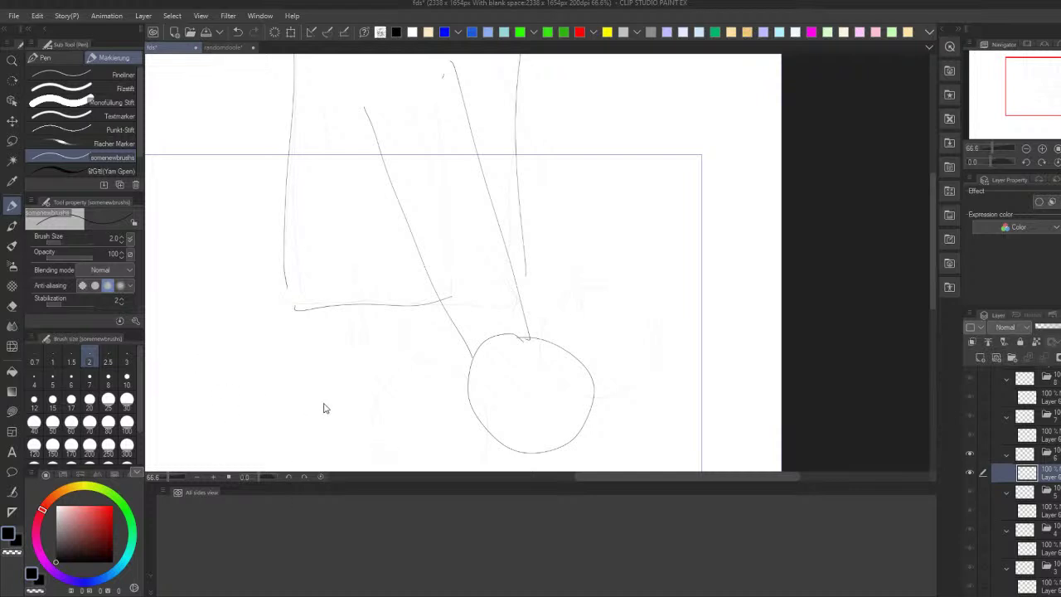
pyautogui.moveTo(375, 484); pyautogui.dragTo(436, 413)
pyautogui.moveTo(513, 258)
pyautogui.mouseDown()
pyautogui.moveTo(503, 147)
pyautogui.moveTo(595, 149)
pyautogui.moveTo(580, 285)
pyautogui.moveTo(602, 330)
pyautogui.mouseUp()
pyautogui.moveTo(375, 492); pyautogui.dragTo(603, 495)
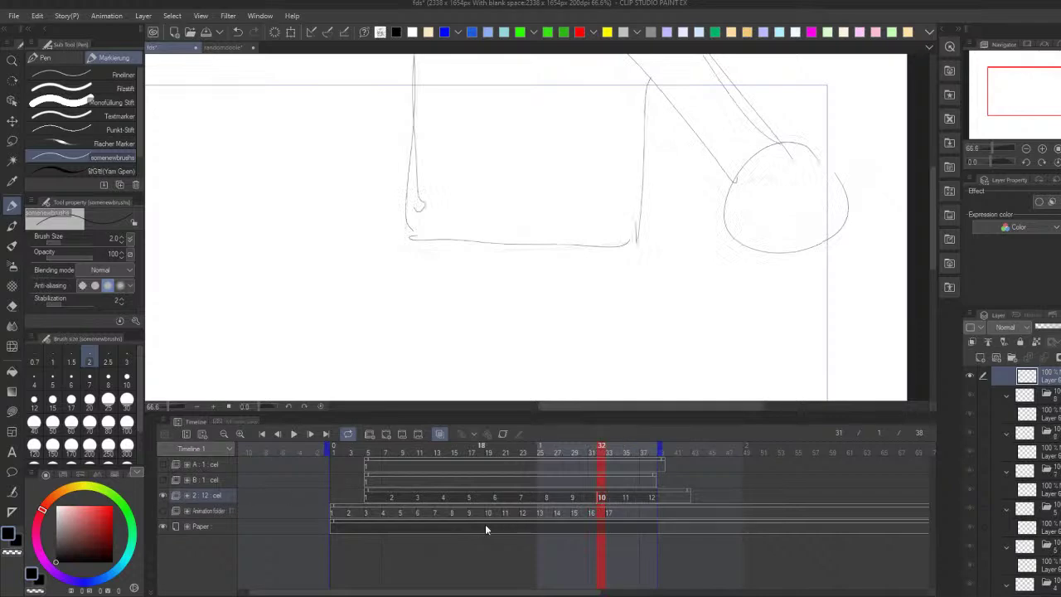
pyautogui.click(384, 497)
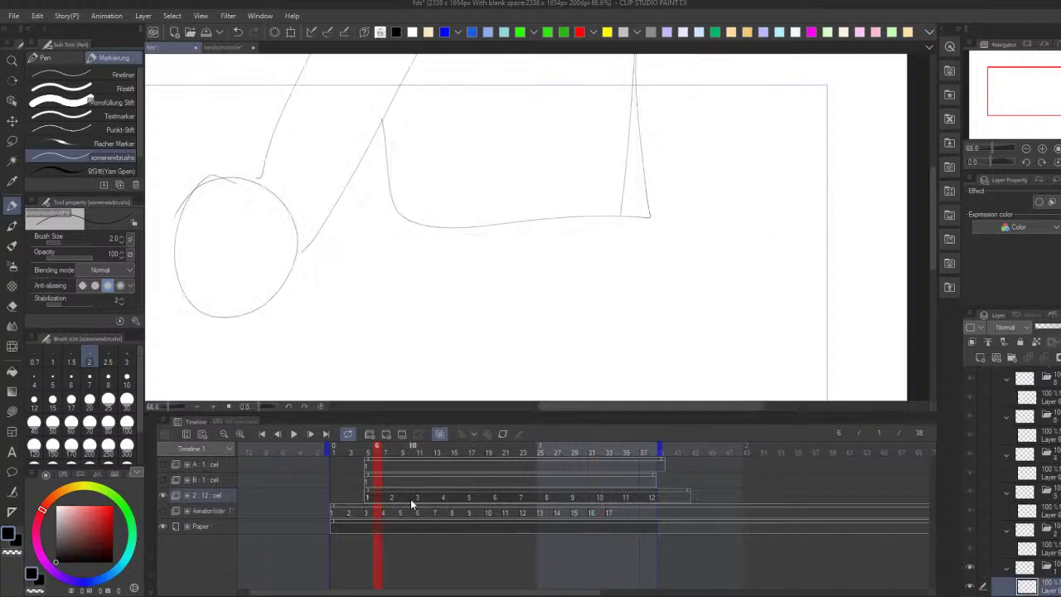
# Step: Tighten the 12 arm-swing cels to two frames each and limit the playback range from the first cel to frame 28
pyautogui.moveTo(400, 497)
pyautogui.mouseDown()
pyautogui.moveTo(626, 489)
pyautogui.moveTo(580, 475)
pyautogui.mouseUp()
pyautogui.moveTo(594, 233); pyautogui.dragTo(523, 251)
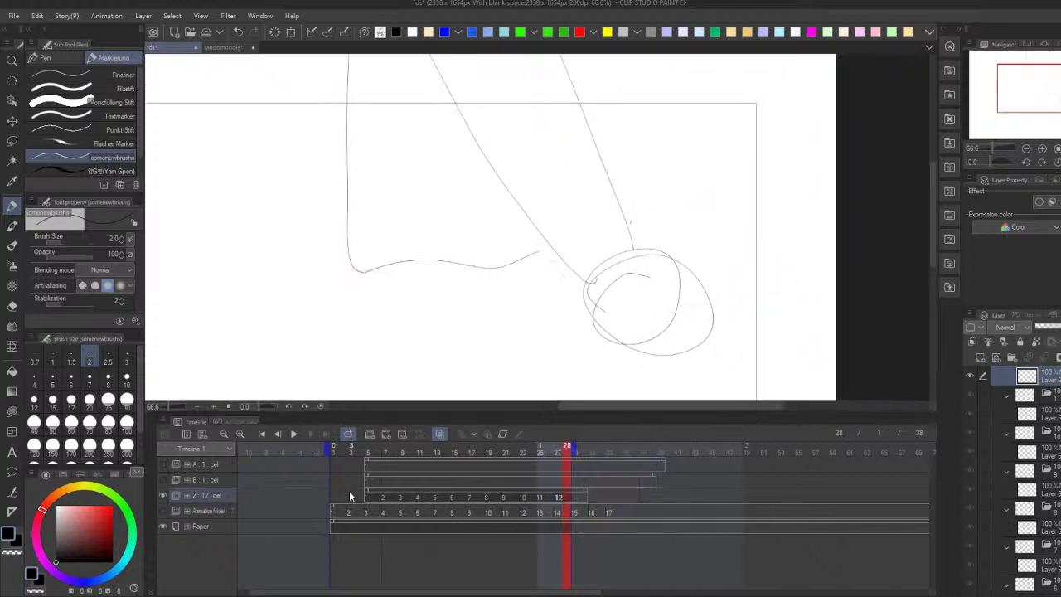
pyautogui.moveTo(332, 451); pyautogui.dragTo(361, 459)
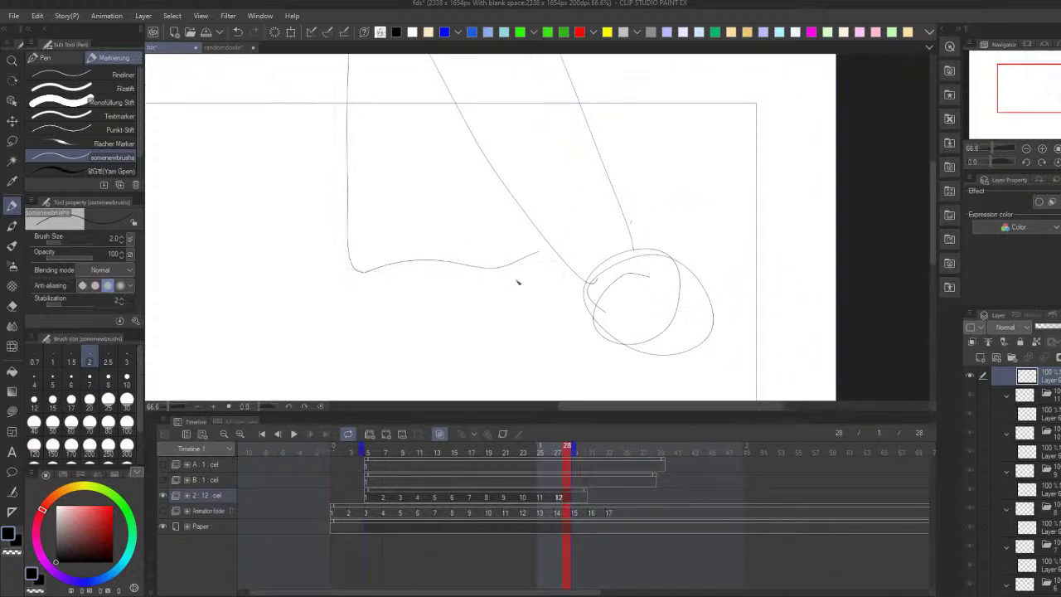
# Step: Play the tightened arm swing with the palettes hidden to judge its faster timing
pyautogui.press('Tab')
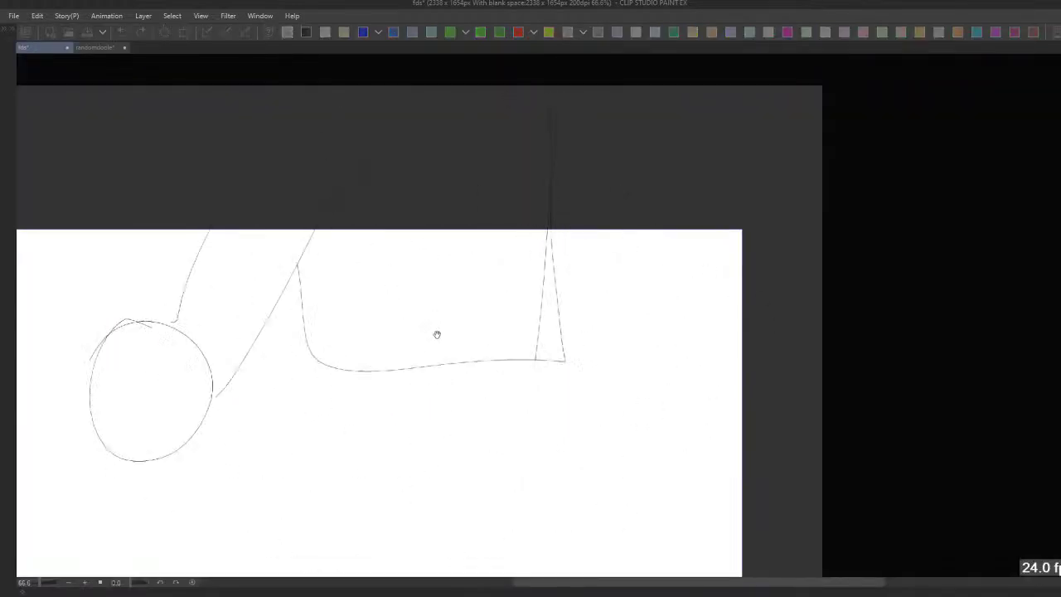
pyautogui.press('Tab')
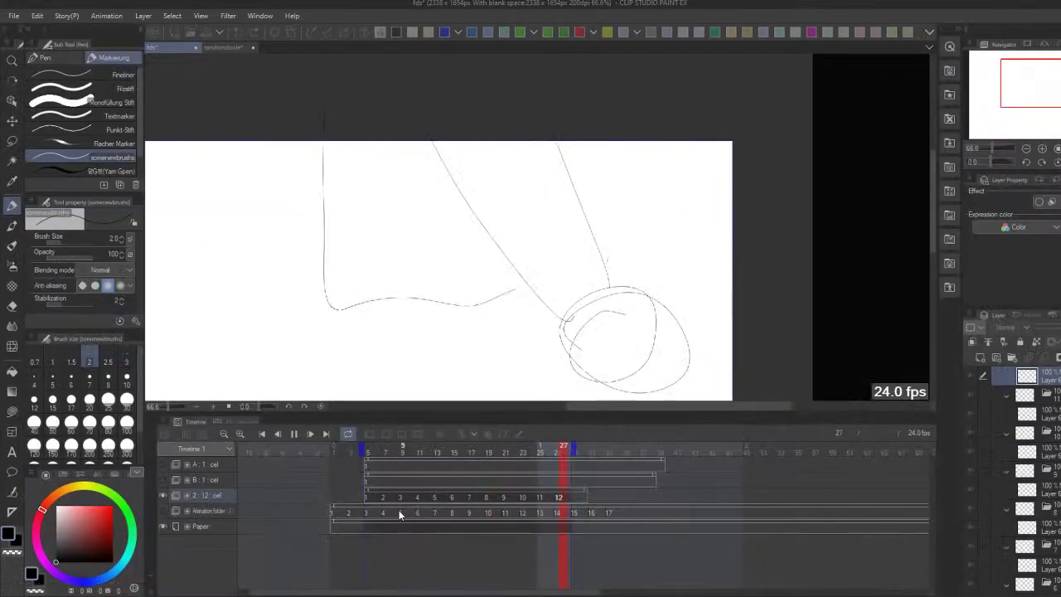
pyautogui.click(399, 513)
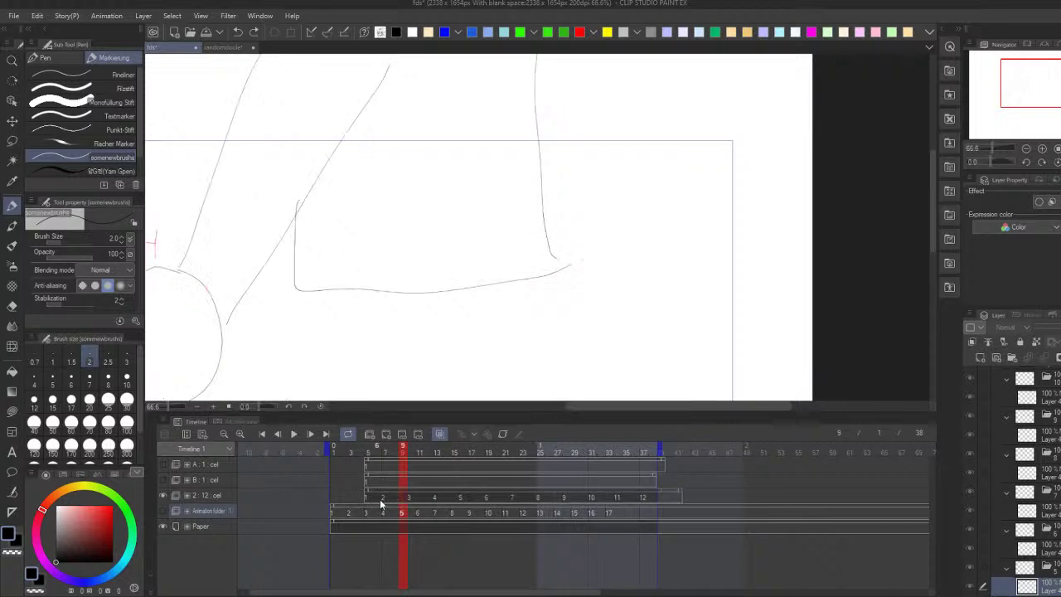
# Step: Play the arm swing at its original wider cel spacing with the palettes hidden, and return to the first cel
pyautogui.press('Tab')
pyautogui.press('Return')
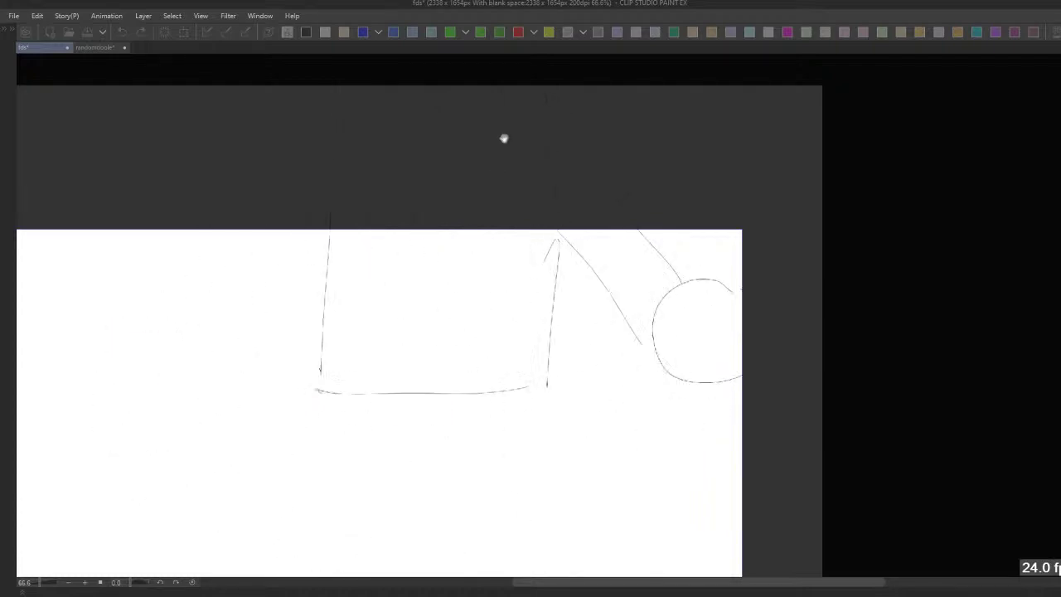
pyautogui.press('Tab')
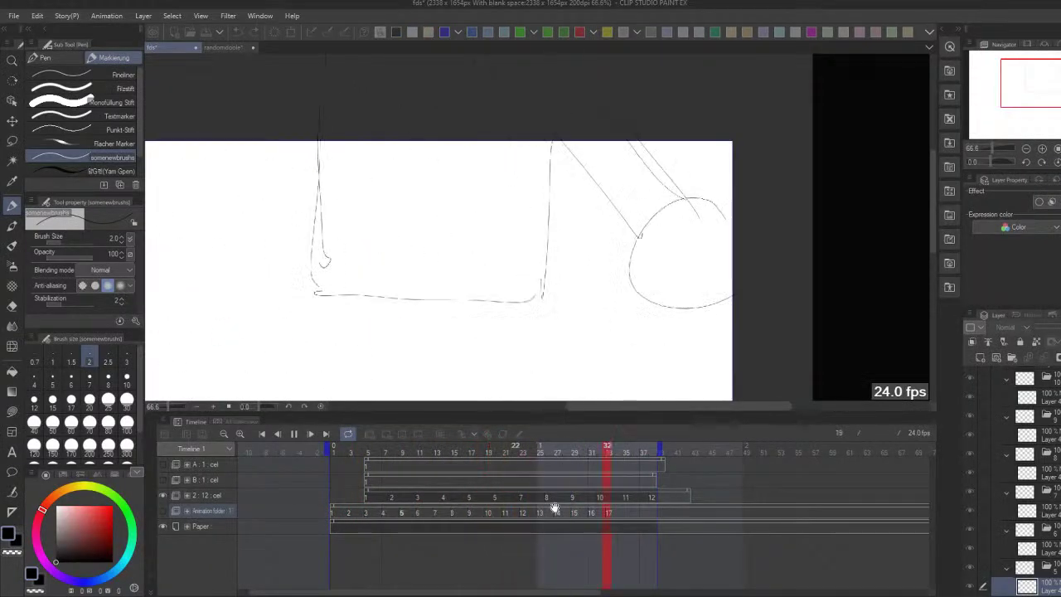
pyautogui.click(373, 497)
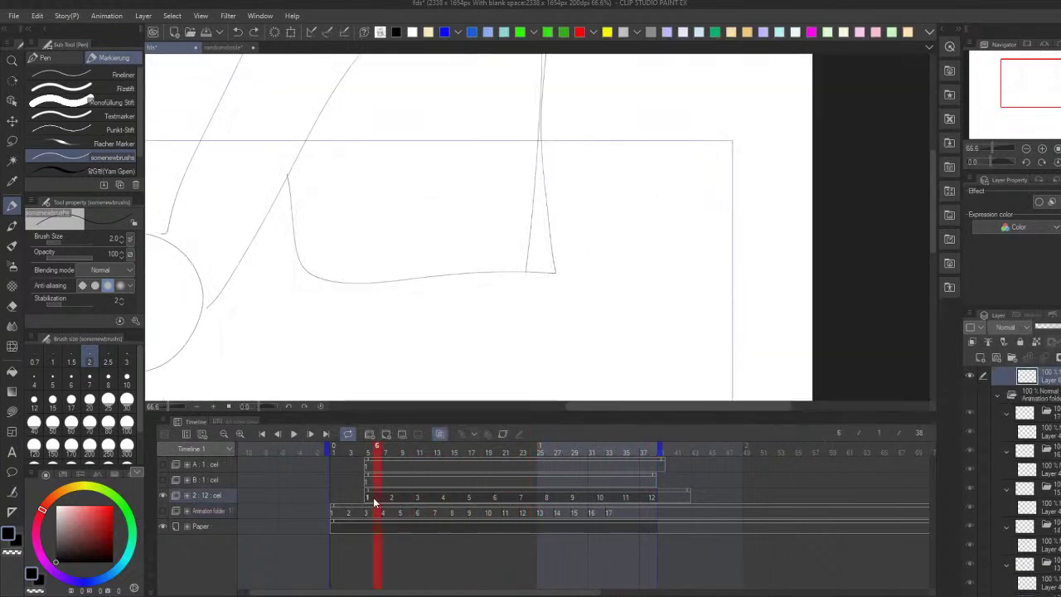
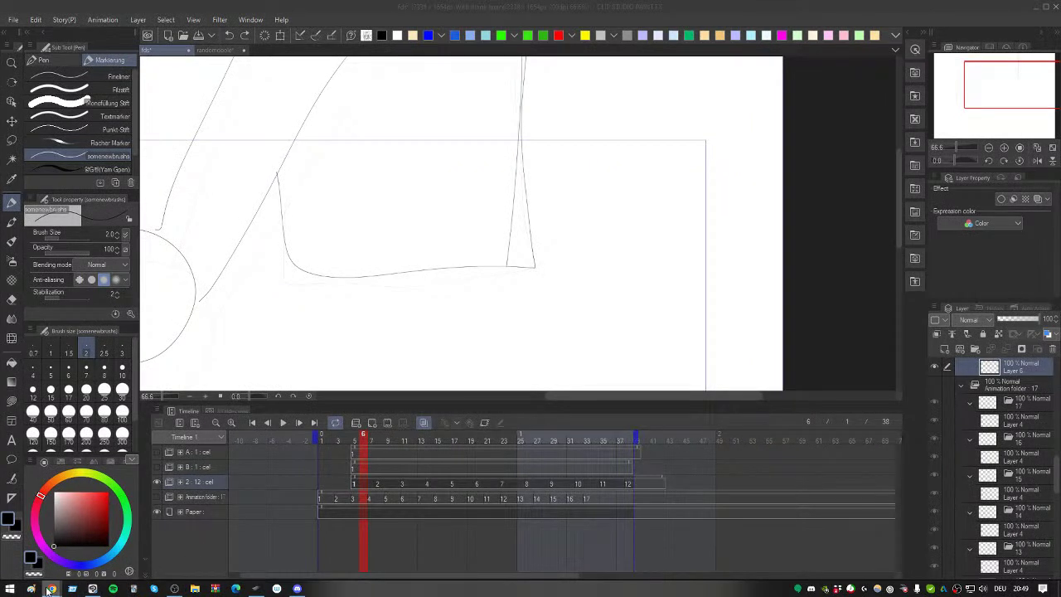
# Step: Switch to the browser window with the Sakugabooru tarzan posts and clear the search term
pyautogui.moveTo(51, 588)
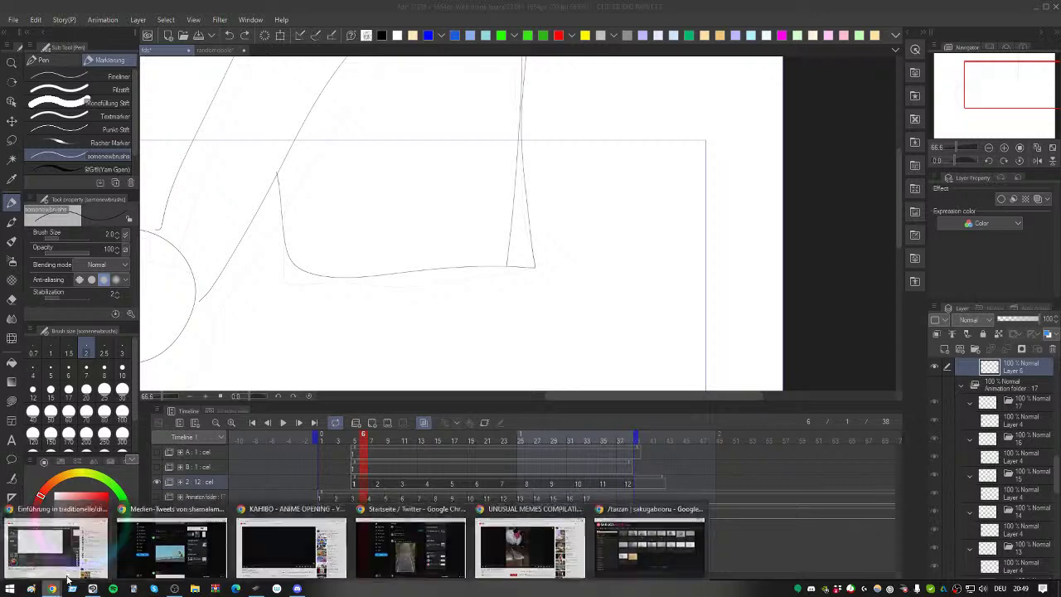
pyautogui.click(653, 548)
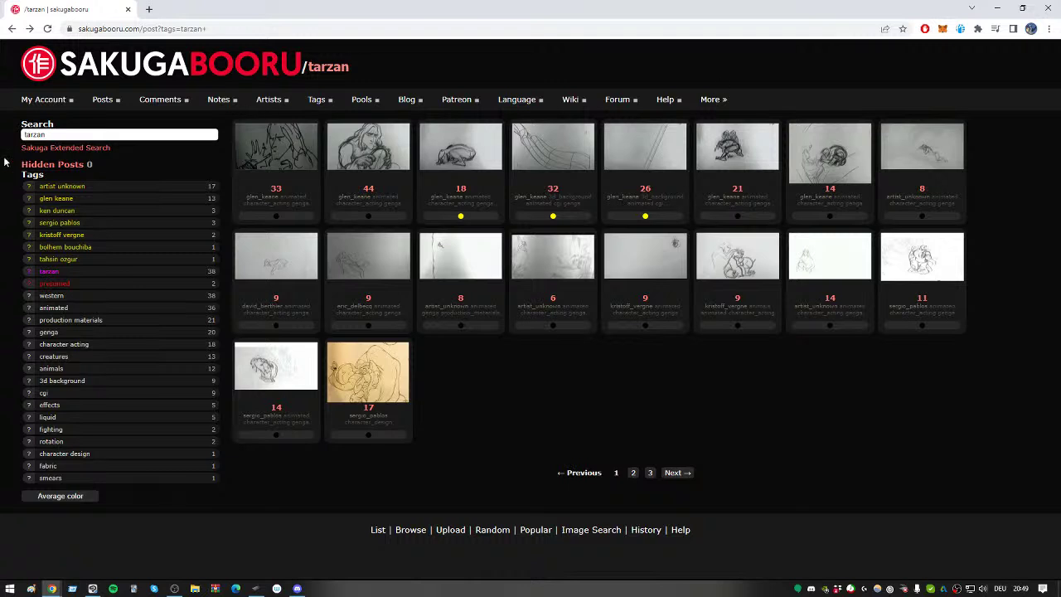
pyautogui.click(98, 134)
pyautogui.doubleClick(33, 134)
pyautogui.write('a')
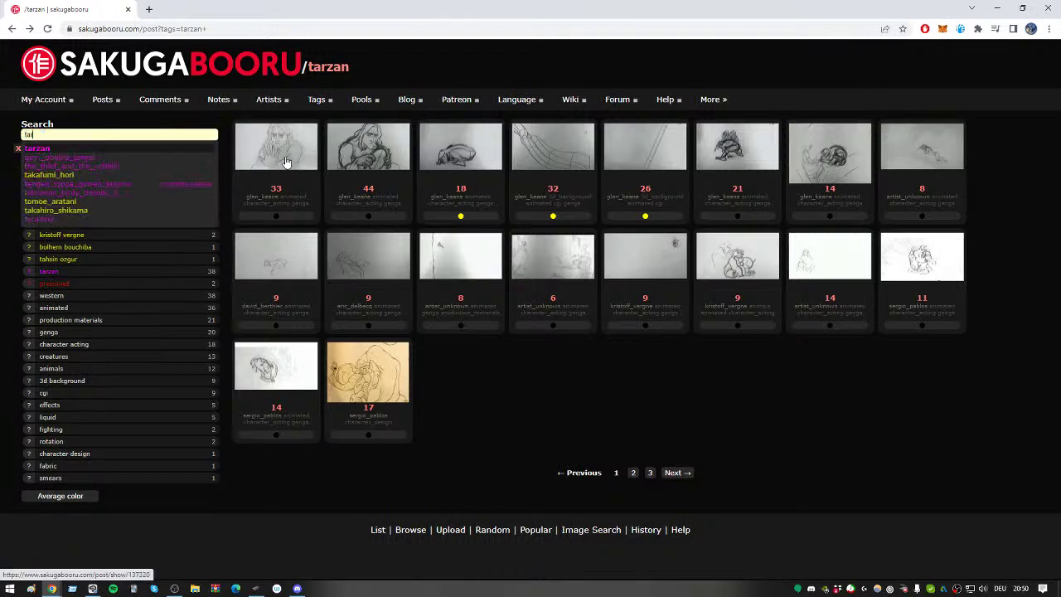
pyautogui.press('BackSpace')
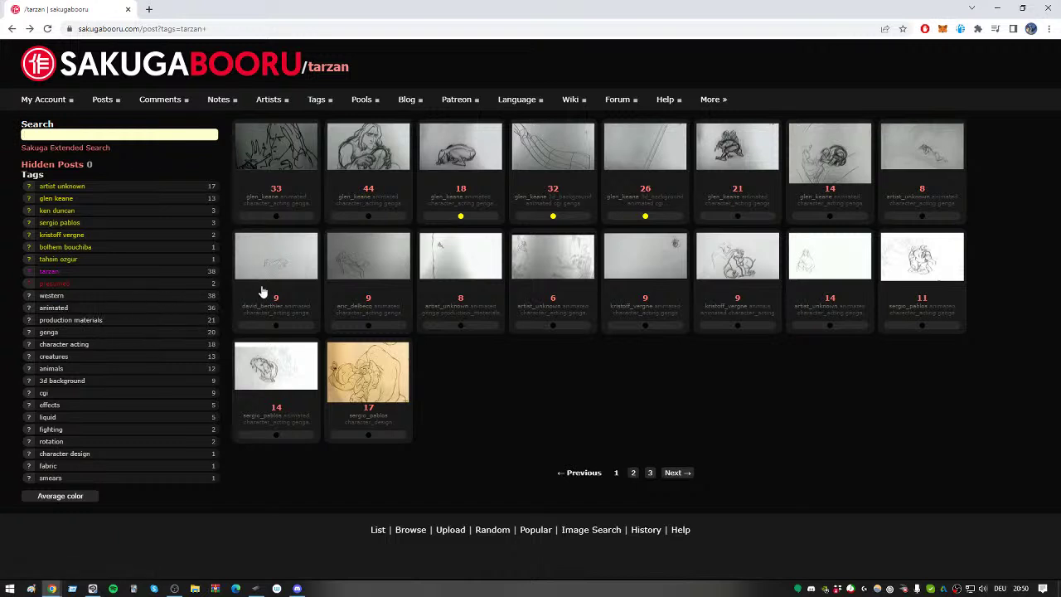
# Step: Search the posts for hiroyuki_okiura with order:score and open the highest-scored clip
pyautogui.click(131, 132)
pyautogui.click(131, 133)
pyautogui.write('hiroyuki_okiura')
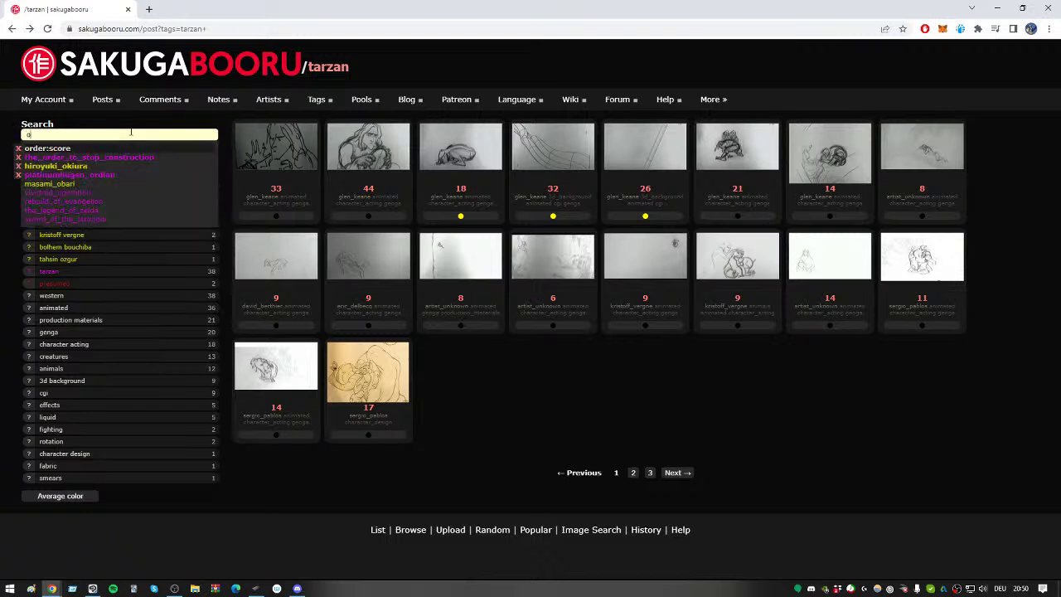
pyautogui.press('Return')
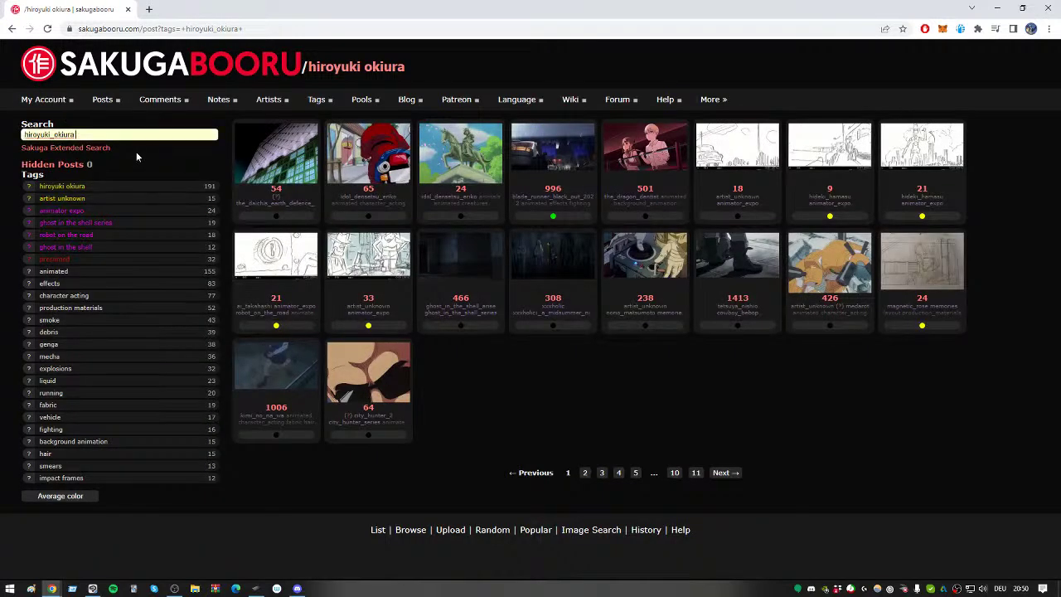
pyautogui.write('order:score')
pyautogui.press('Return')
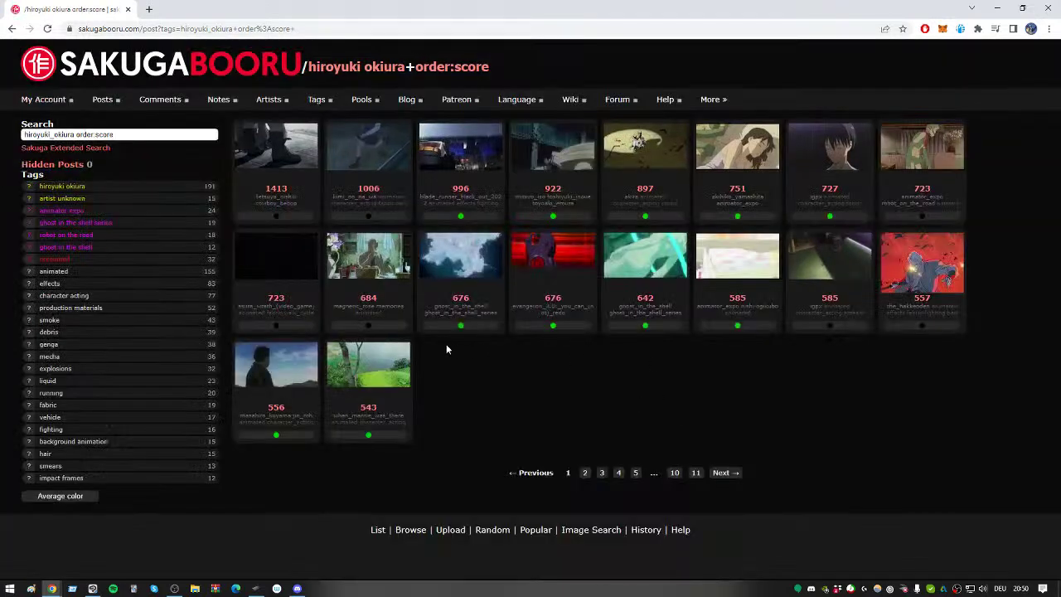
pyautogui.click(283, 157)
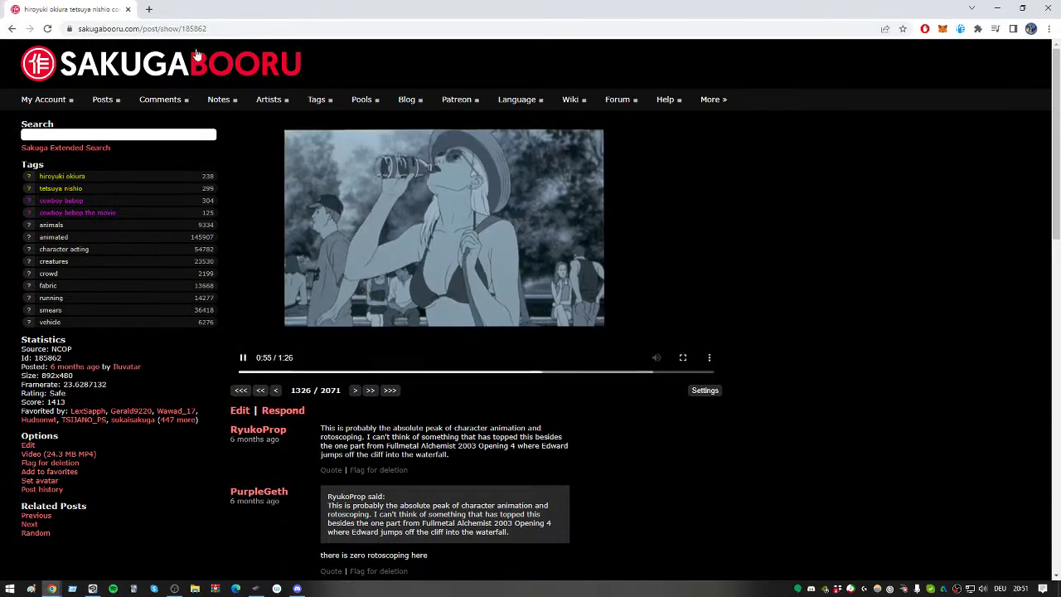
# Step: Search the posts for the artist tag yoshinori_kanada
pyautogui.click(137, 134)
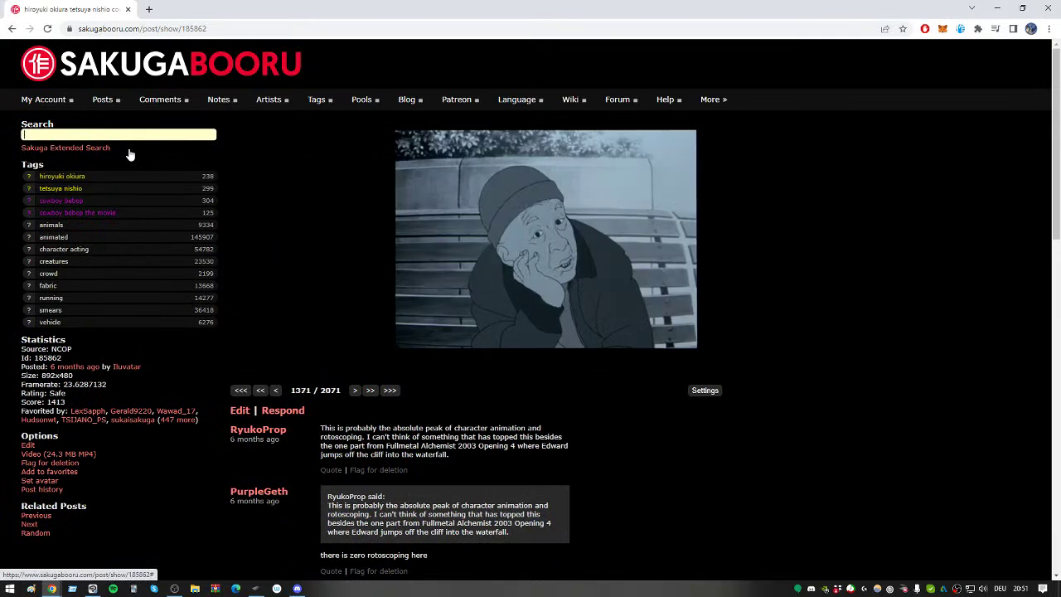
pyautogui.write('kanada')
pyautogui.click(129, 148)
pyautogui.press('Return')
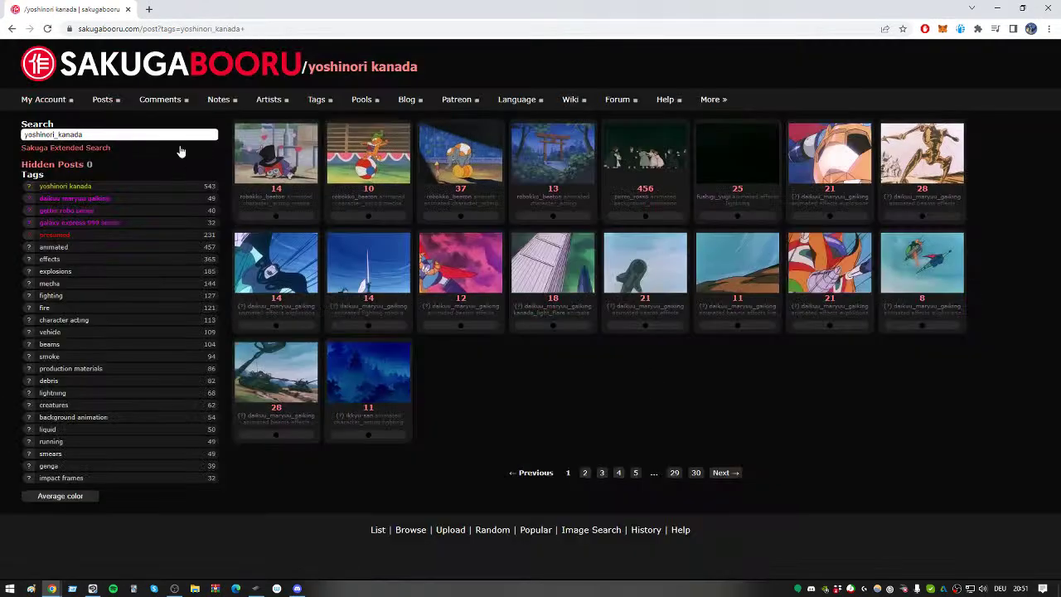
pyautogui.write('fa')
pyautogui.press('Tab')
pyautogui.press('Return')
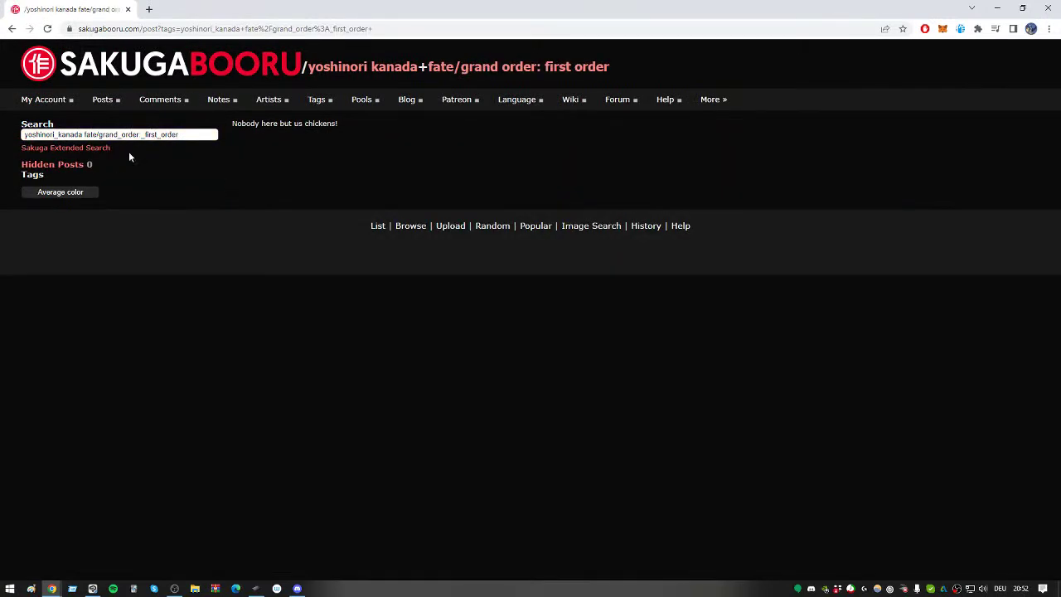
pyautogui.press('BackSpace')
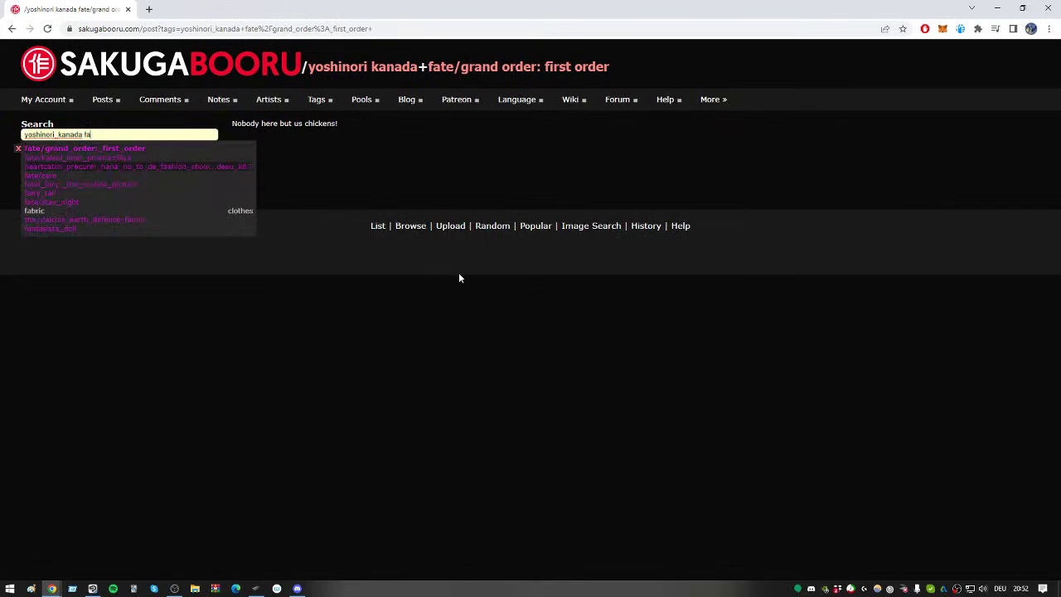
pyautogui.press('BackSpace')
pyautogui.press('BackSpace')
# Step: Sort the yoshinori_kanada posts with order:score and open the Laputa: Castle in the Sky crowd clip
pyautogui.write('order:score')
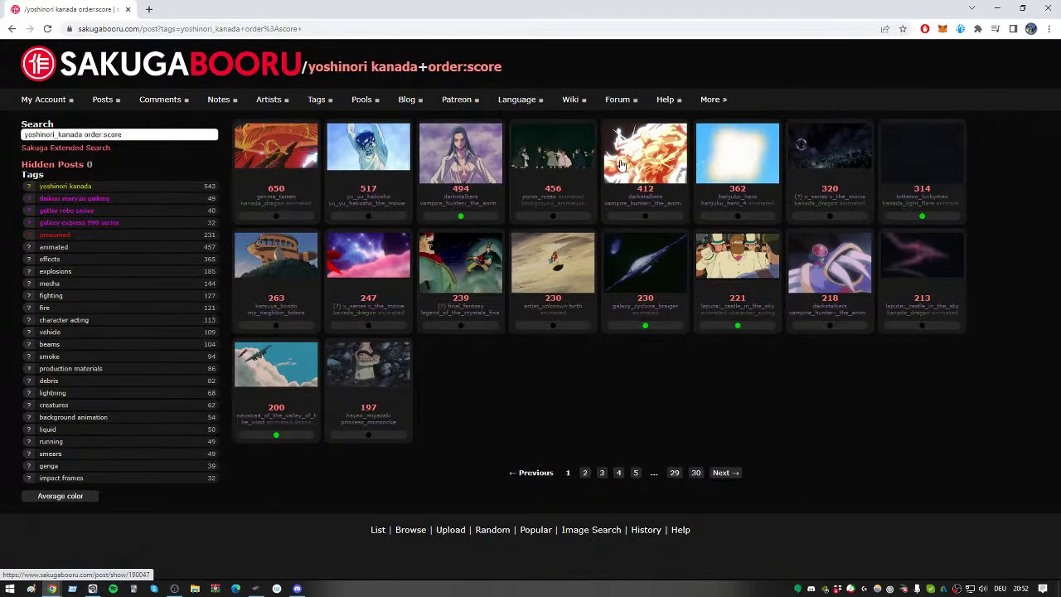
pyautogui.click(724, 274)
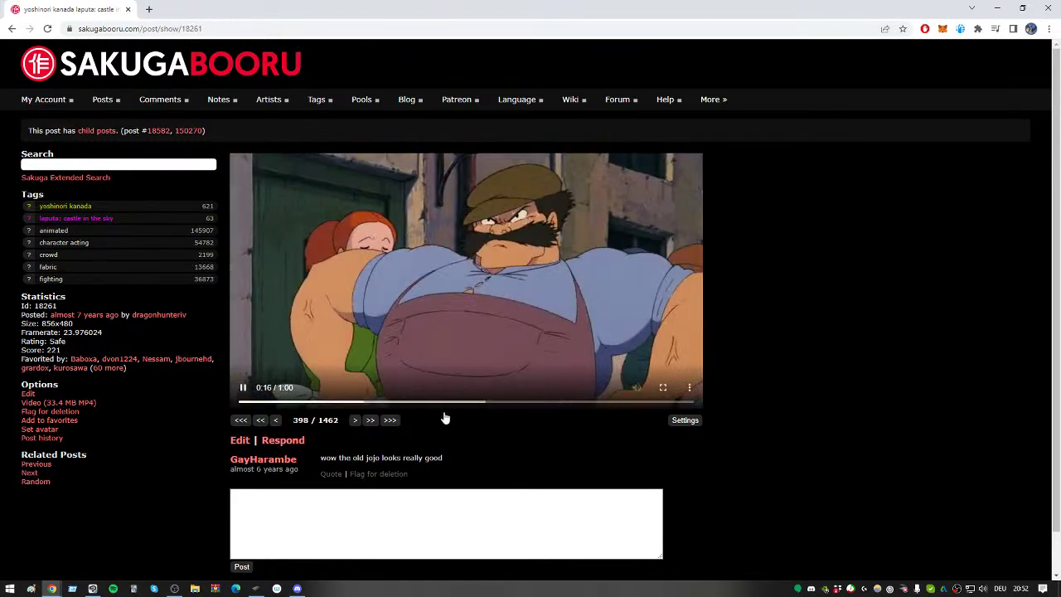
# Step: Replay the clip's muscle-flexing and shirt-bursting scene from 0:14 and watch the fight that follows
pyautogui.press('Right')
pyautogui.press('space')
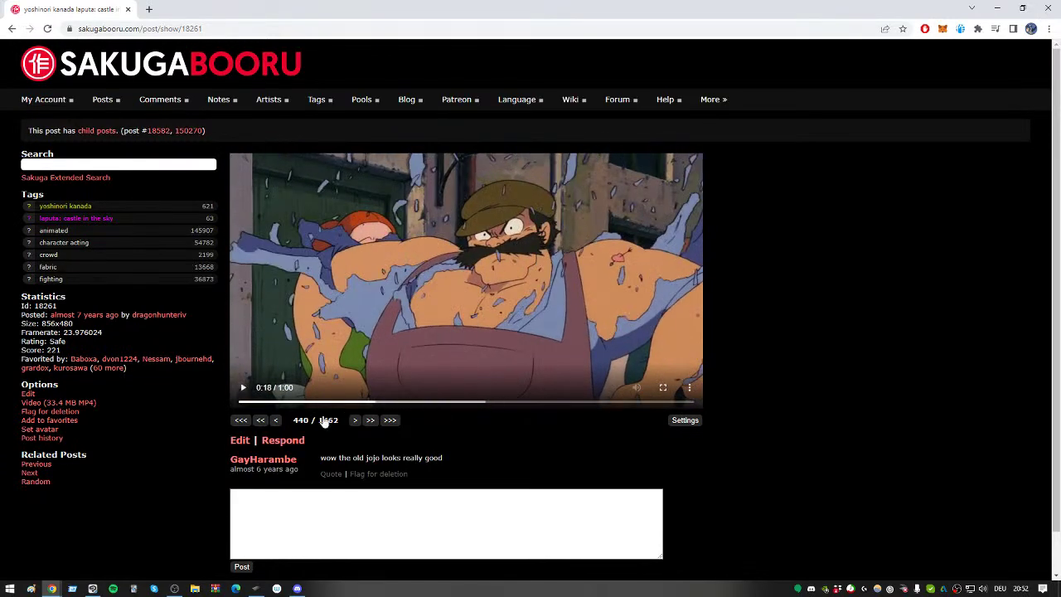
pyautogui.click(353, 402)
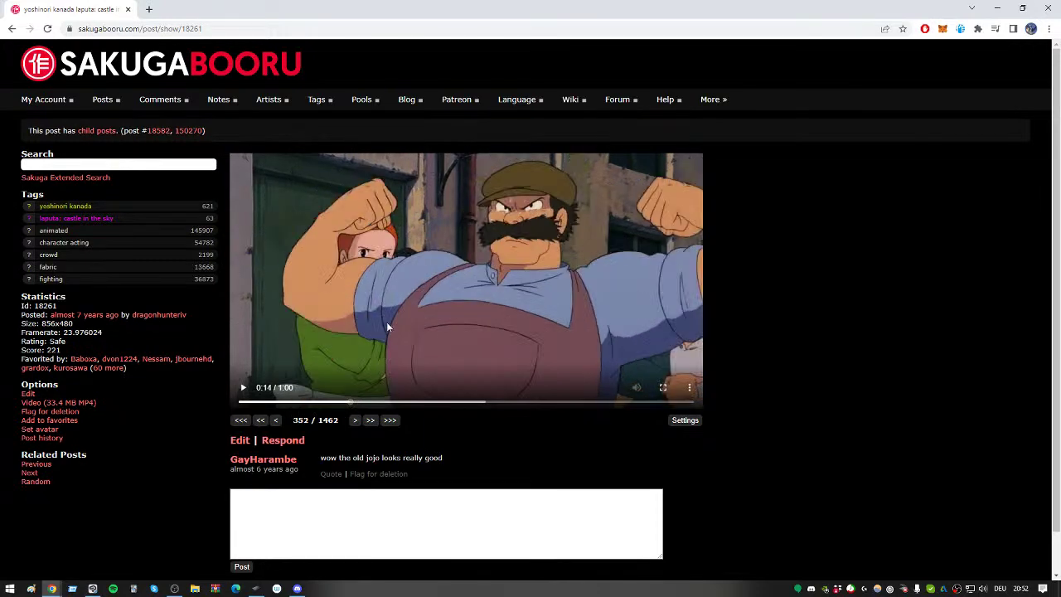
pyautogui.click(386, 332)
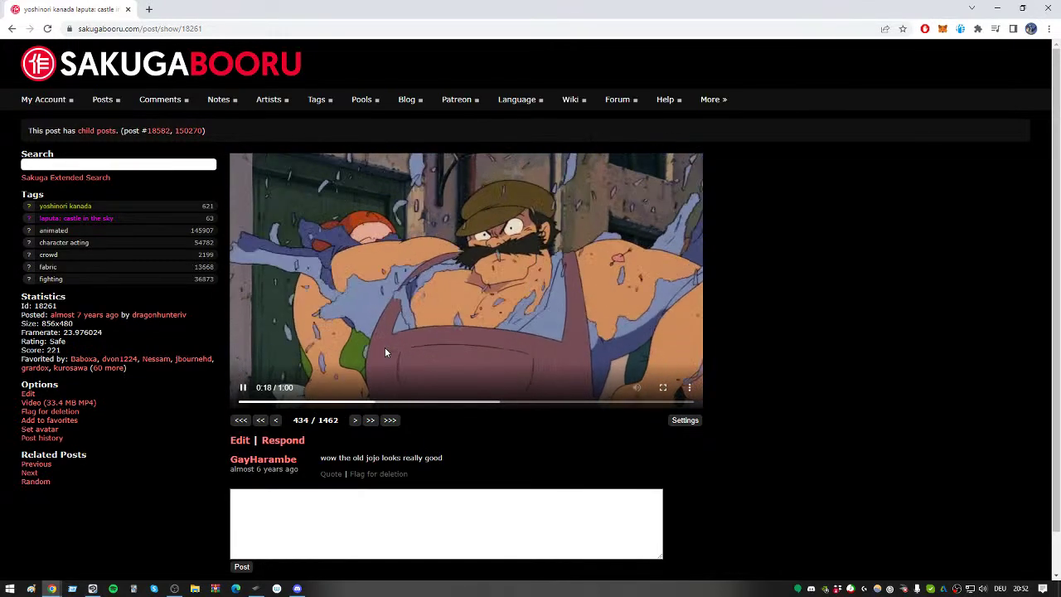
pyautogui.click(511, 368)
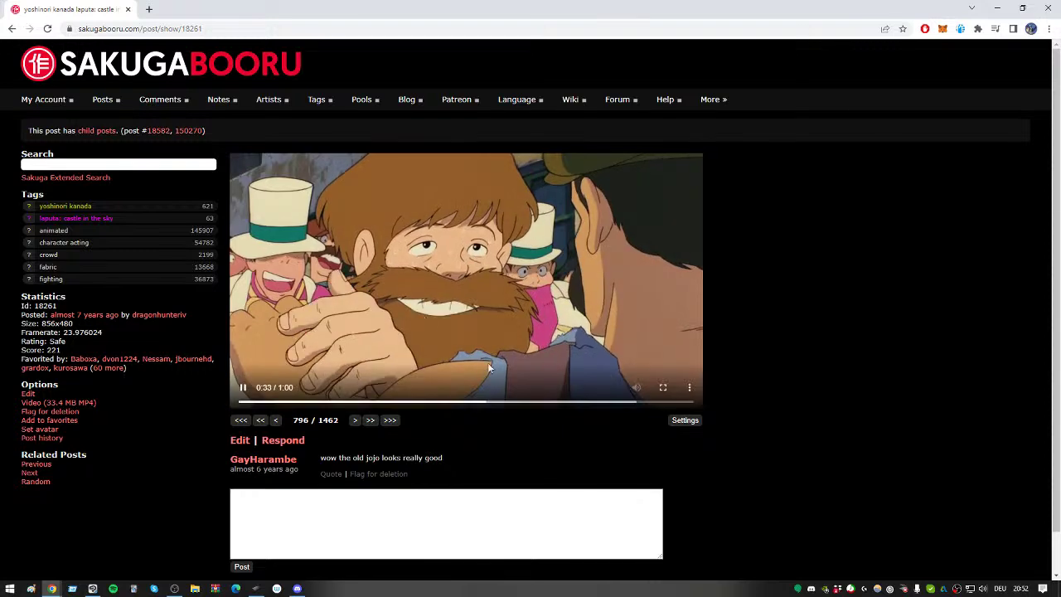
pyautogui.click(408, 295)
pyautogui.click(408, 294)
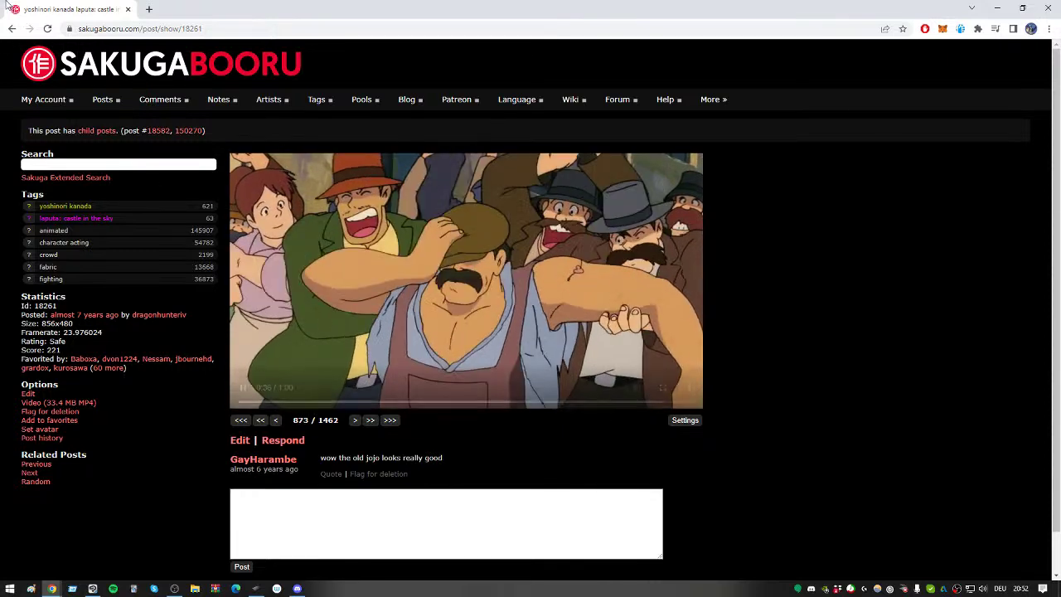
# Step: Search the posts for sushio and open the first Tengen Toppa Gurren Lagann clip
pyautogui.click(137, 165)
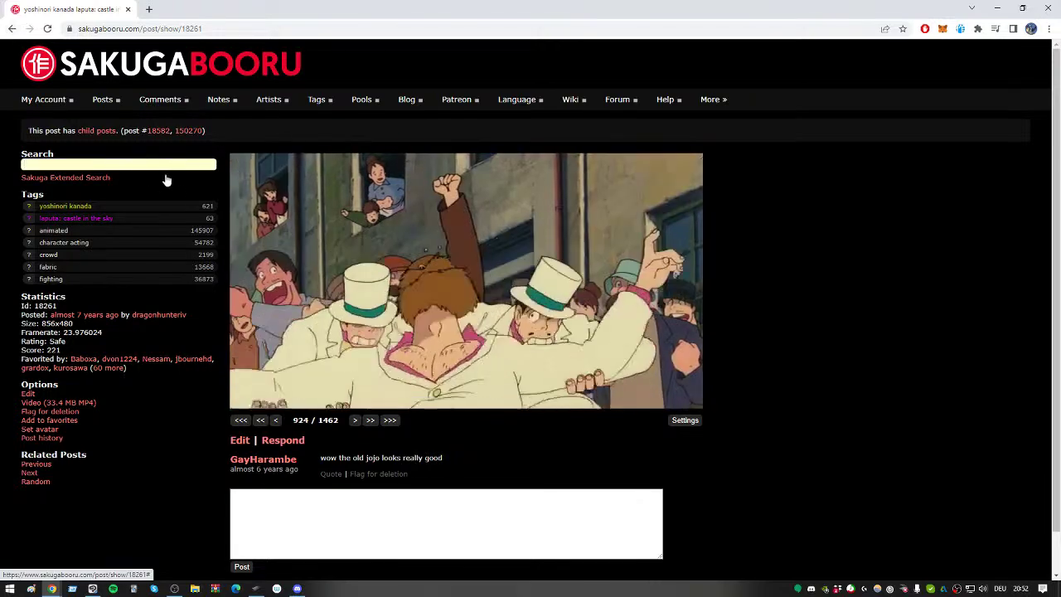
pyautogui.write('sushio')
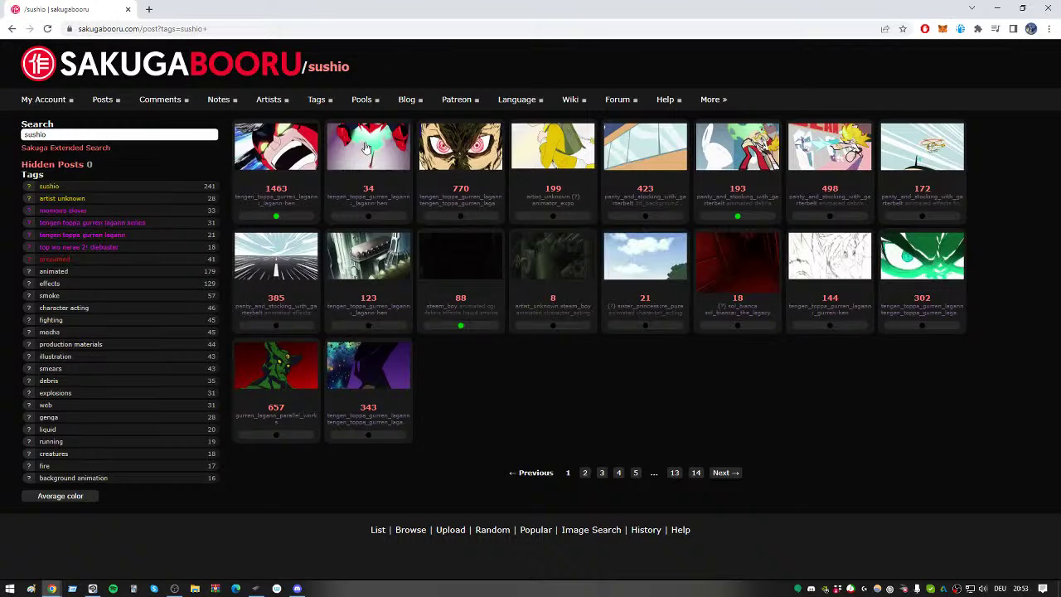
pyautogui.click(291, 161)
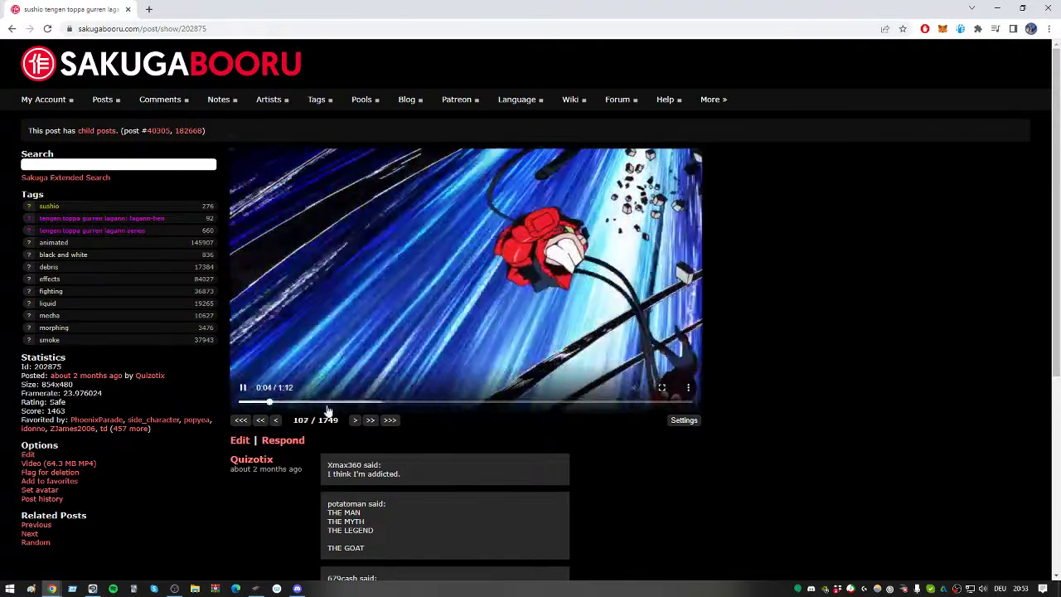
# Step: Scrub the Gurren Lagann clip to the black-and-white fistfight and replay the punches between about 0:15 and 0:20
pyautogui.click(327, 402)
pyautogui.moveTo(372, 402); pyautogui.dragTo(313, 403)
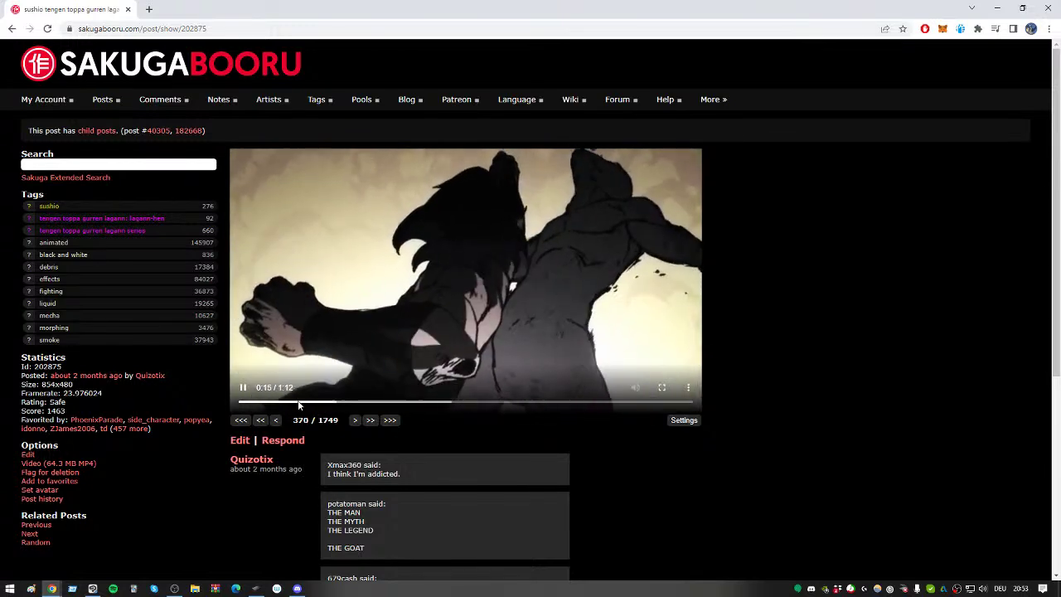
pyautogui.click(313, 403)
pyautogui.click(329, 404)
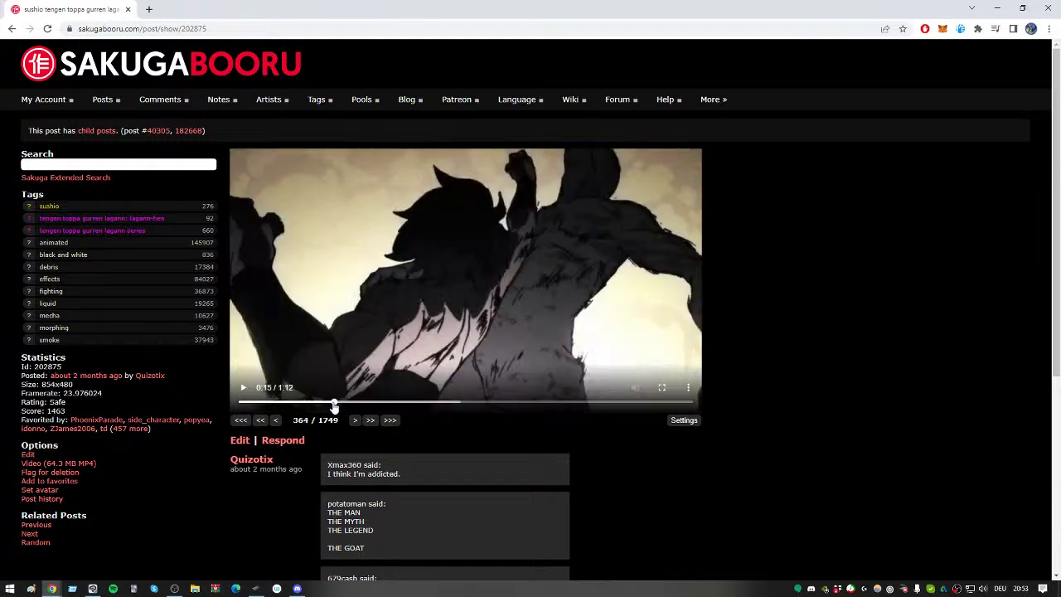
pyautogui.click(326, 407)
pyautogui.moveTo(325, 406); pyautogui.dragTo(356, 404)
pyautogui.click(373, 359)
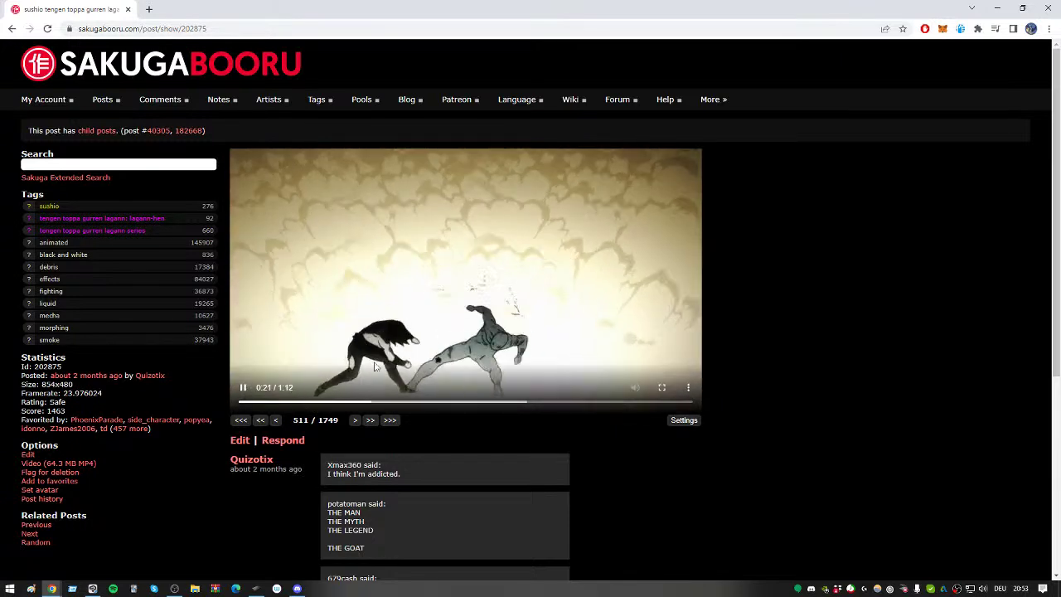
pyautogui.moveTo(367, 406); pyautogui.dragTo(363, 406)
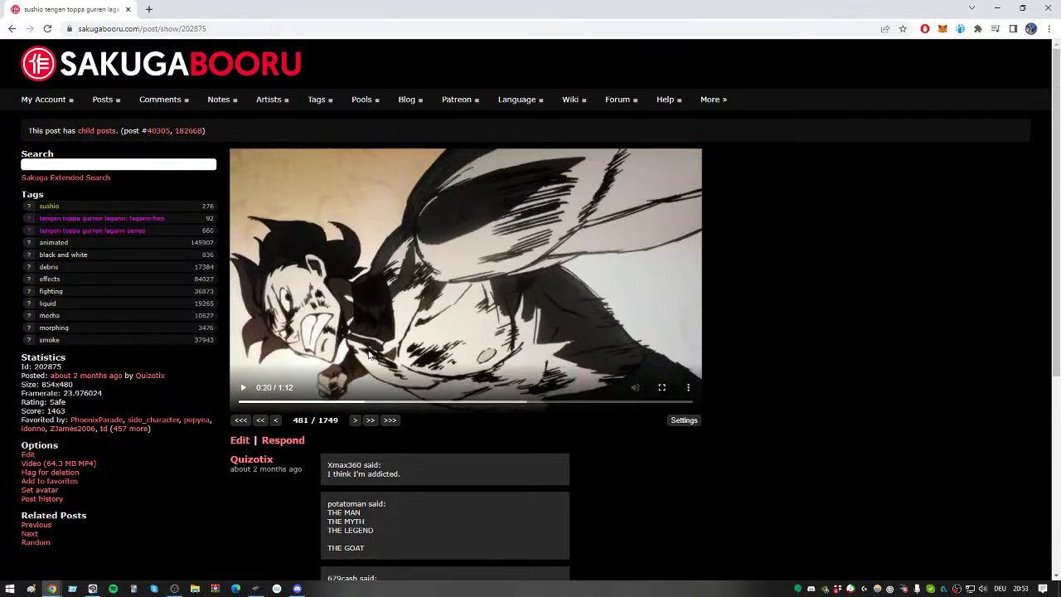
# Step: Watch the fistfight in full screen from 0:20, return to the post page and pause the clip at 0:30
pyautogui.doubleClick(424, 352)
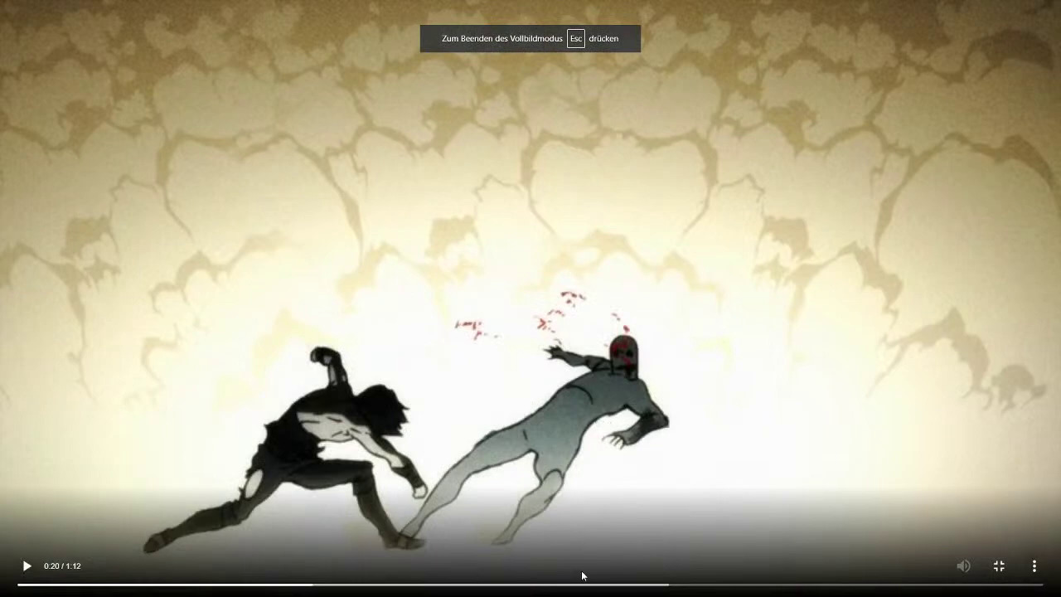
pyautogui.click(463, 459)
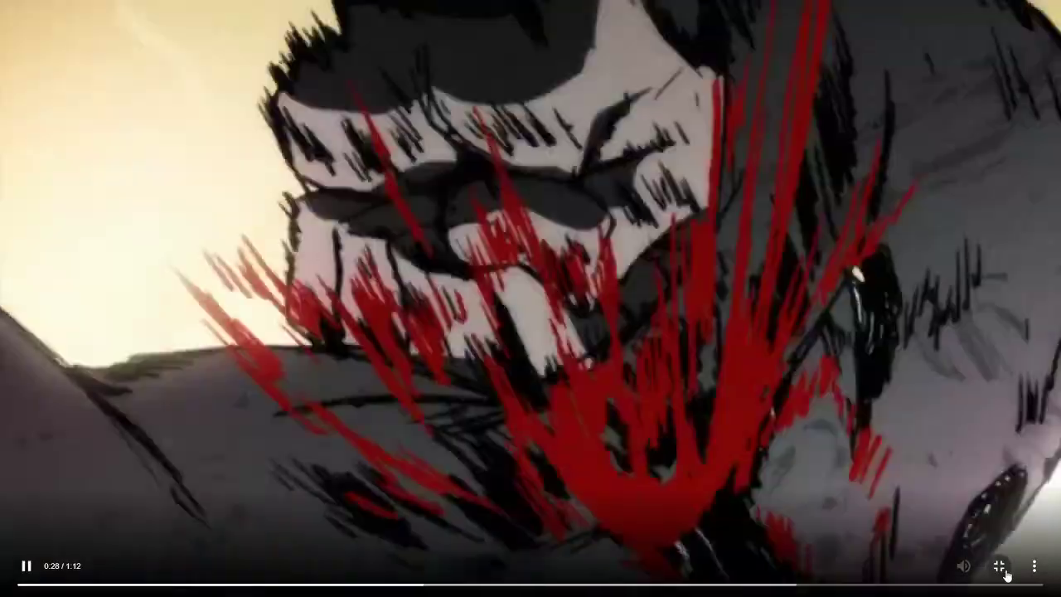
pyautogui.click(1001, 567)
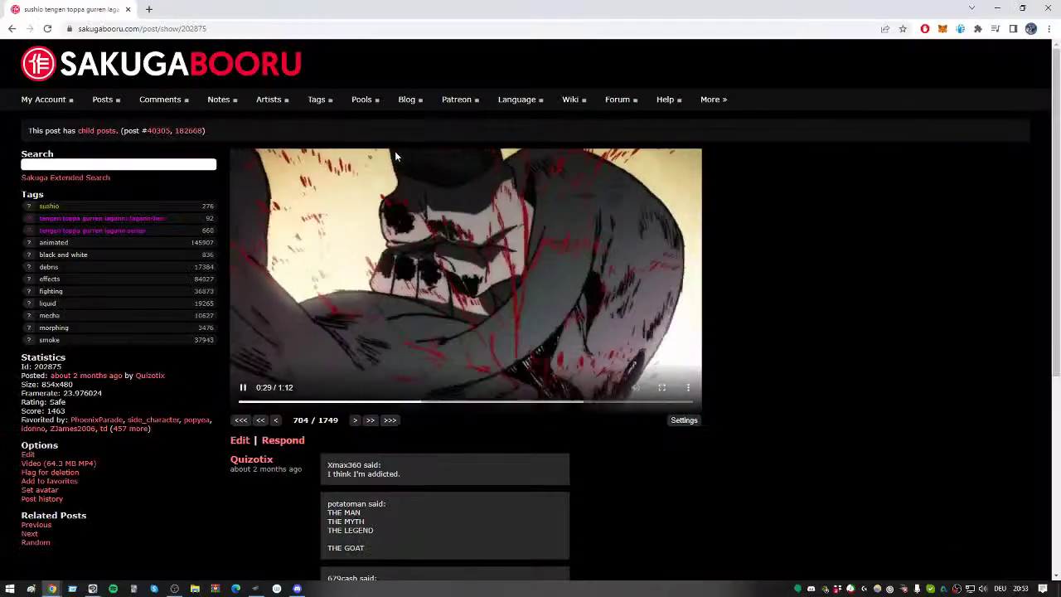
pyautogui.click(406, 195)
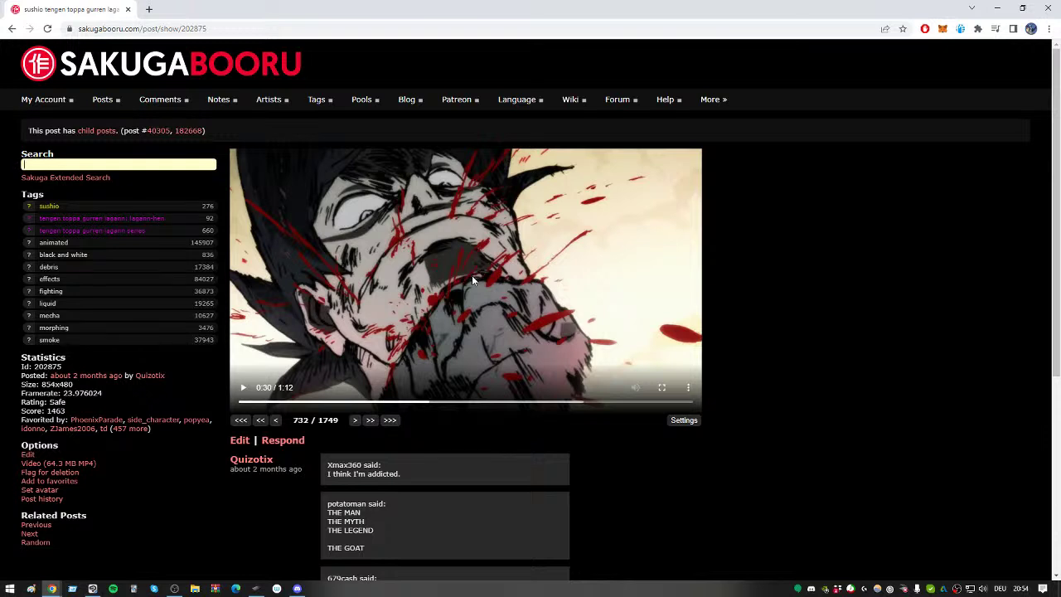
pyautogui.click(997, 8)
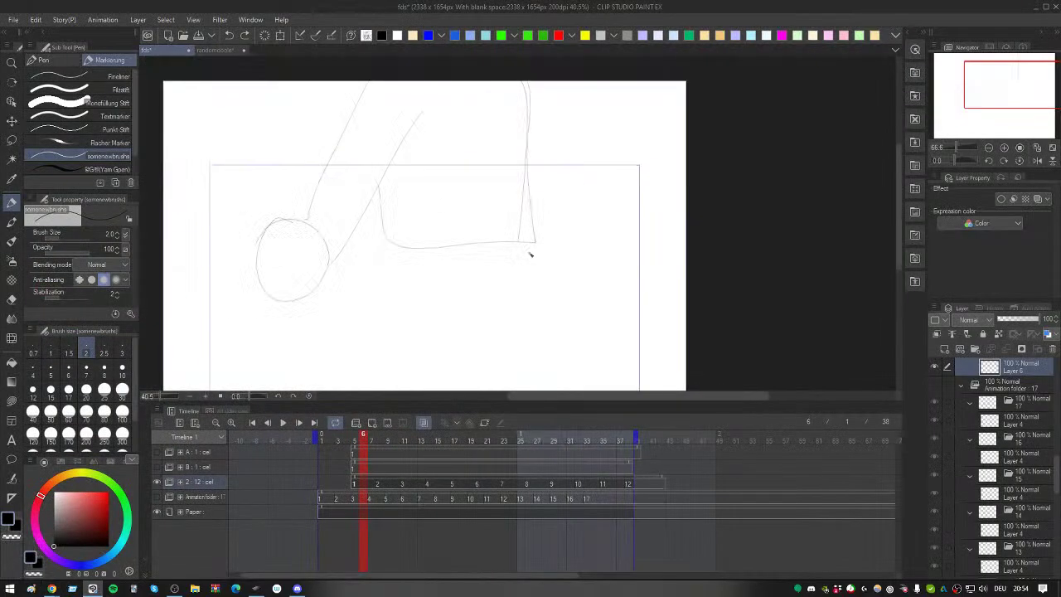
pyautogui.scroll(2, 441, 335)
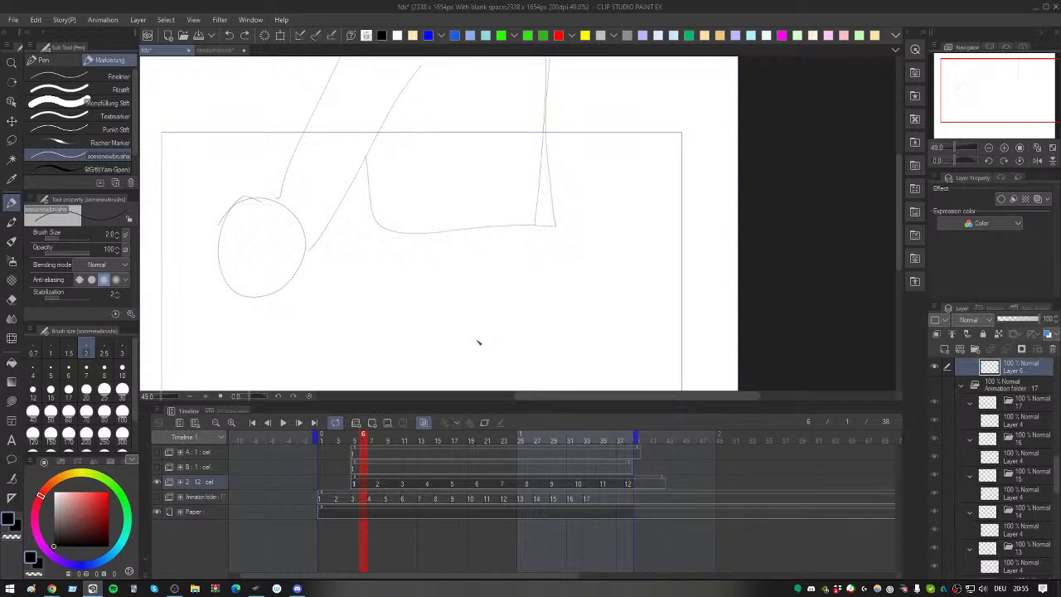
pyautogui.click(52, 589)
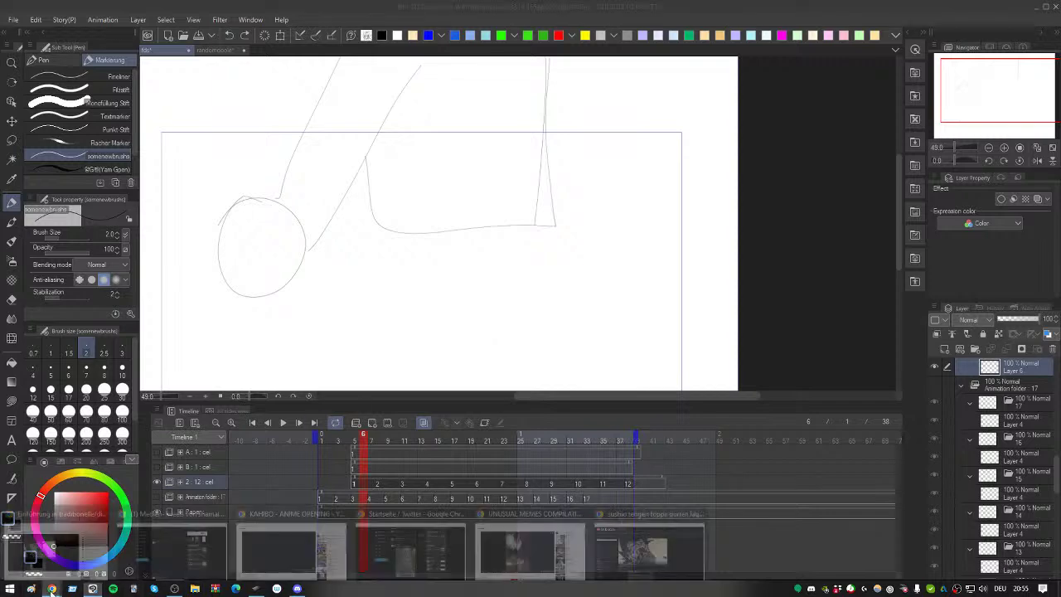
pyautogui.click(613, 564)
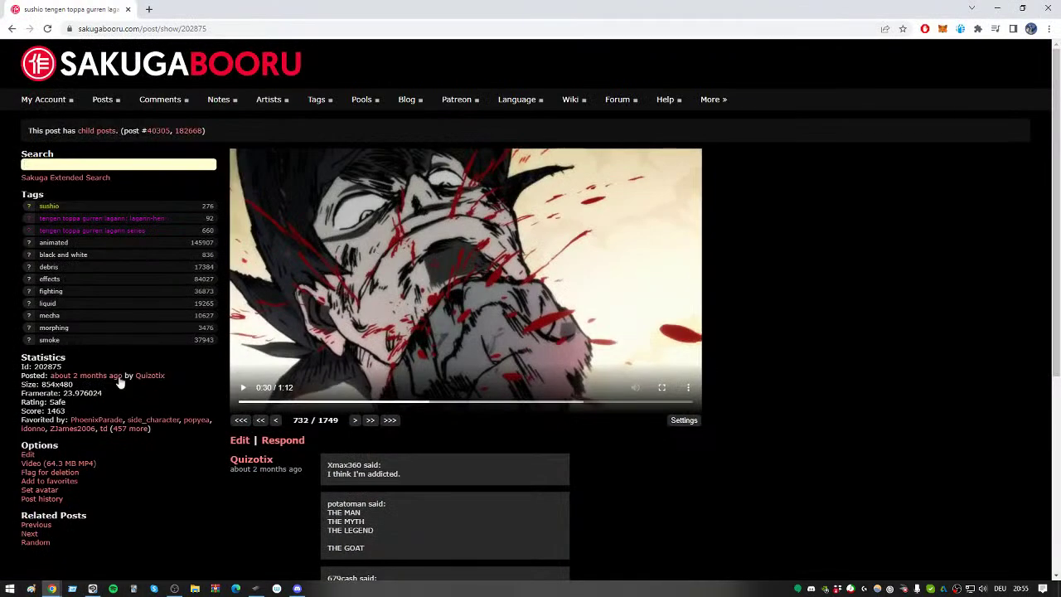
# Step: Advance the face-punch shot frame by frame to frame 745, and play the fight on to about 0:34
pyautogui.click(355, 423)
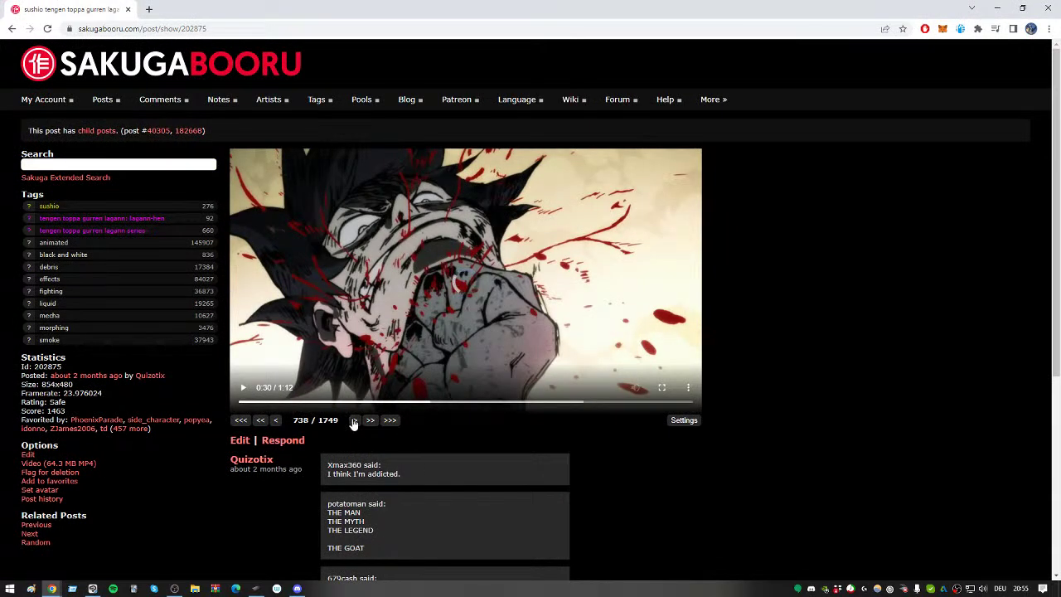
pyautogui.click(355, 423)
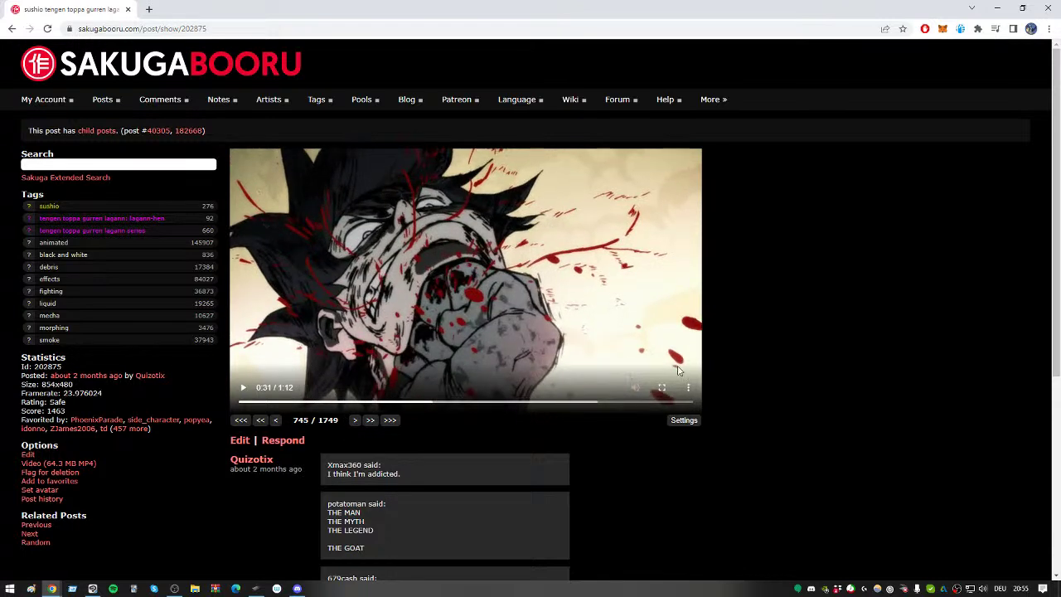
pyautogui.click(545, 333)
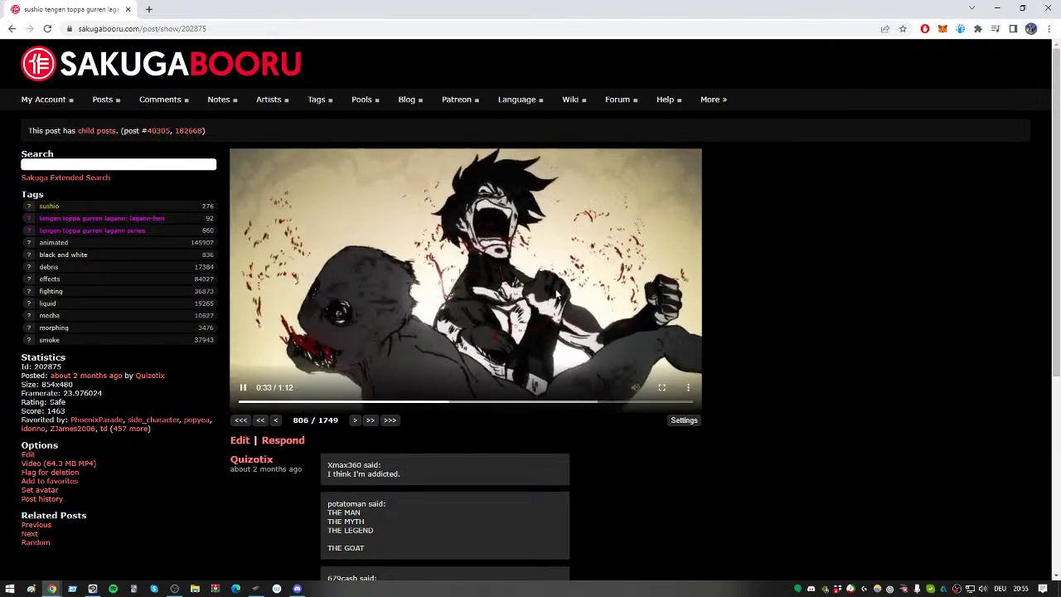
pyautogui.click(516, 329)
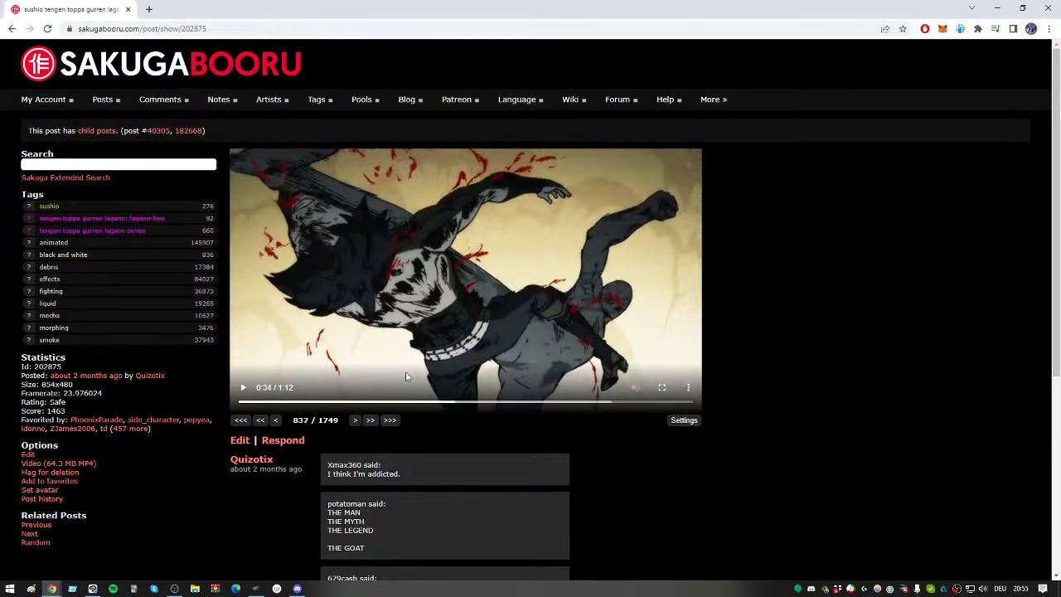
# Step: Search the posts for production_materials and open the colored One Piece genga clip by eemi
pyautogui.click(122, 164)
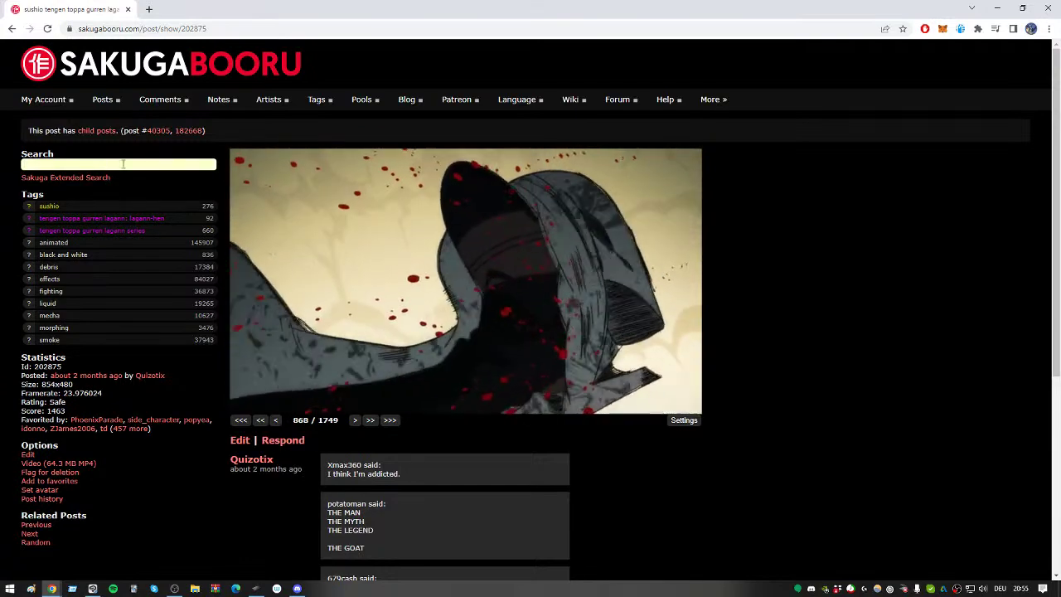
pyautogui.write('pr')
pyautogui.press('Down')
pyautogui.press('Return')
pyautogui.press('Return')
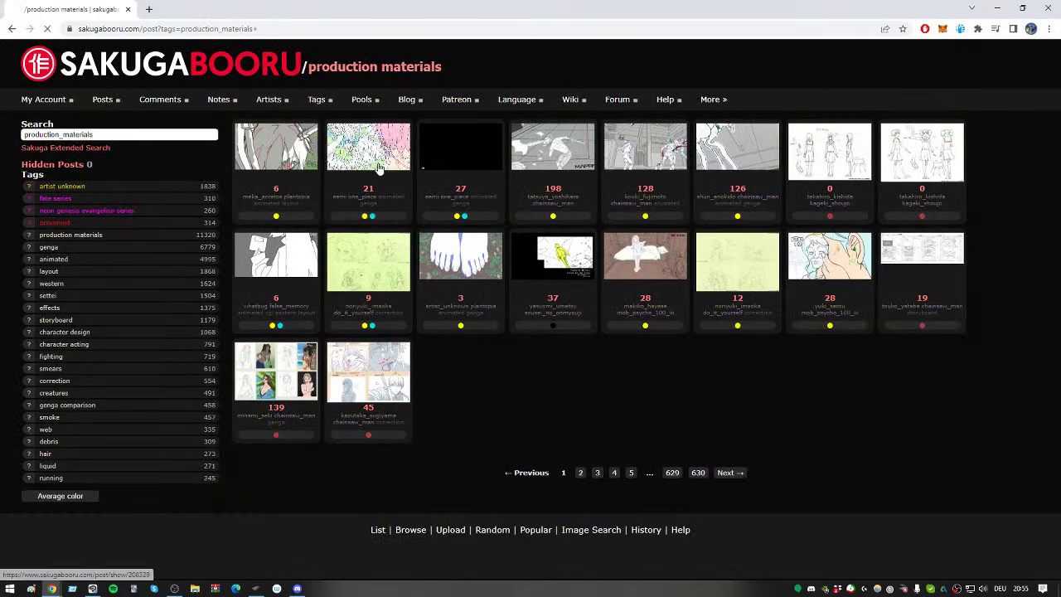
pyautogui.click(379, 166)
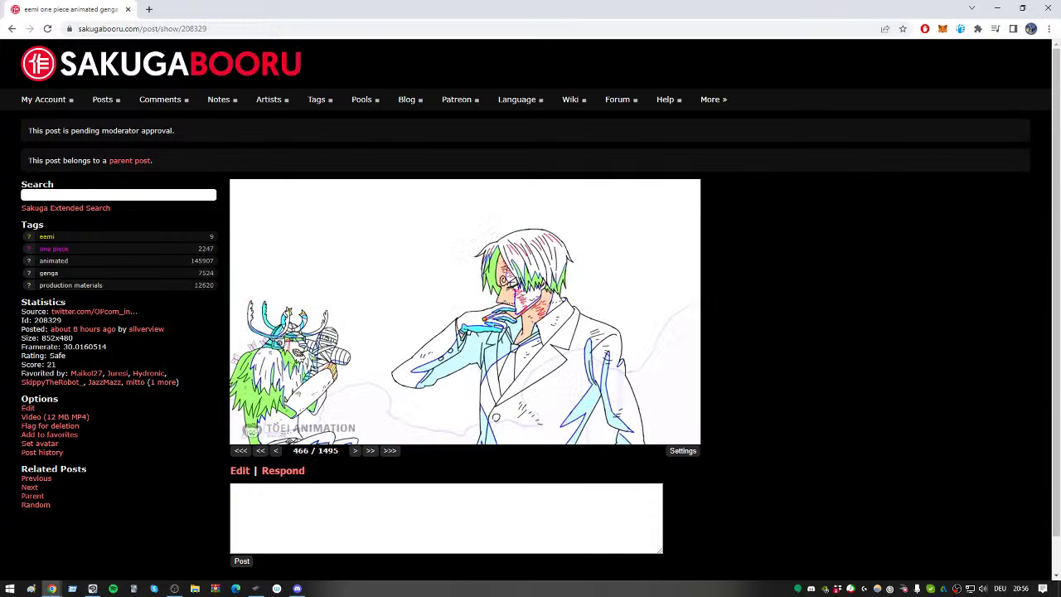
# Step: Skim through the One Piece genga clip up to about 0:53, and replay its early shots from 0:05 onward
pyautogui.moveTo(414, 444)
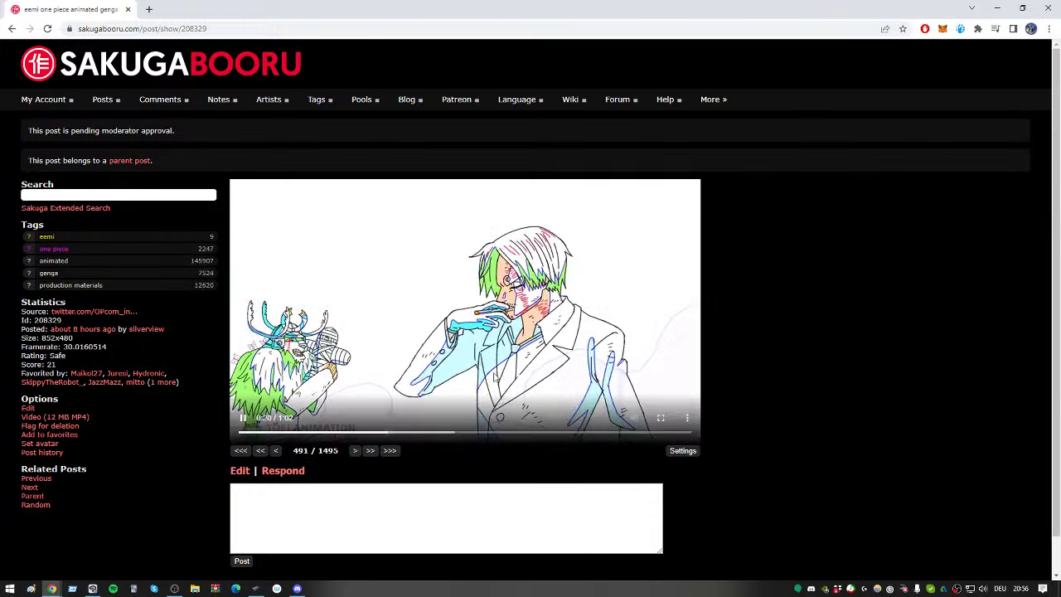
pyautogui.click(425, 433)
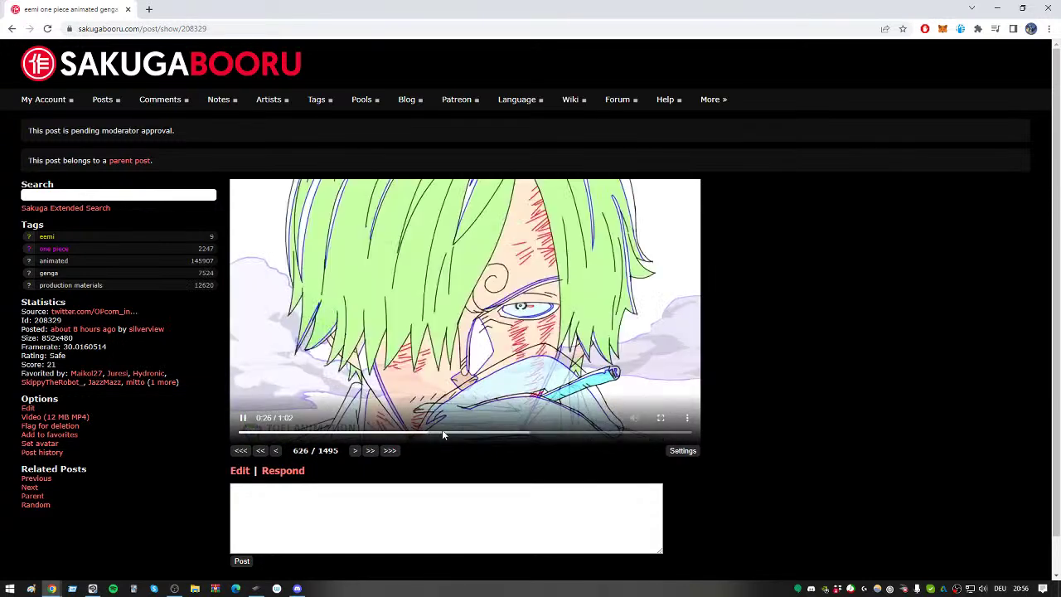
pyautogui.click(459, 433)
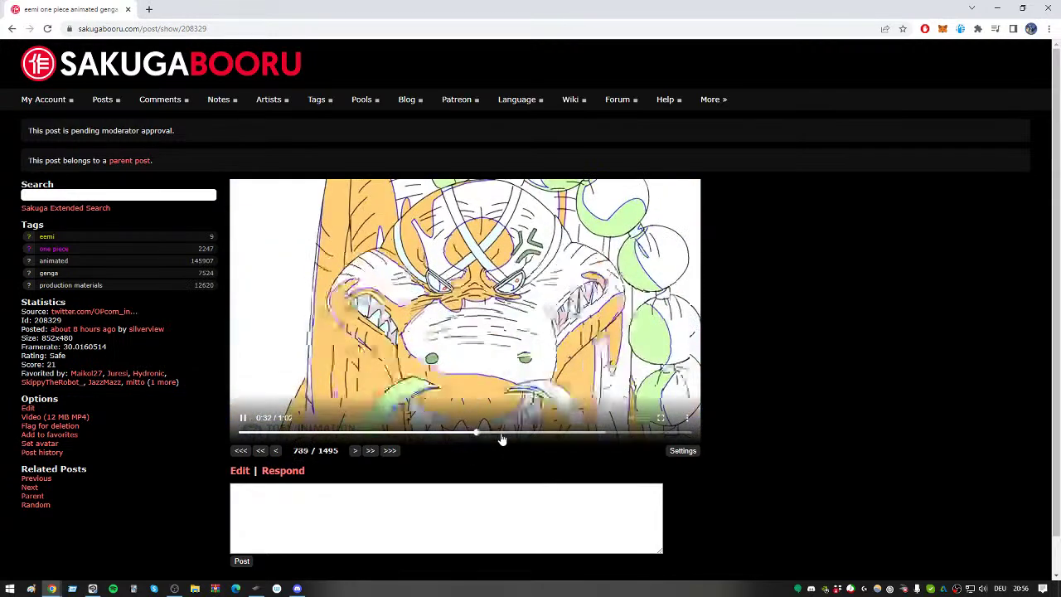
pyautogui.click(501, 434)
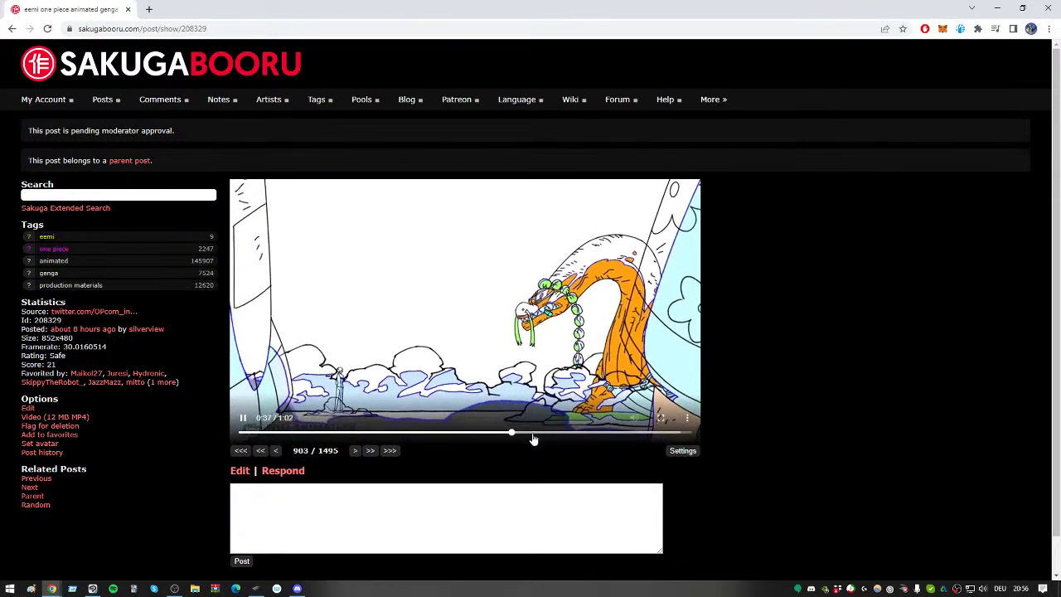
pyautogui.click(535, 433)
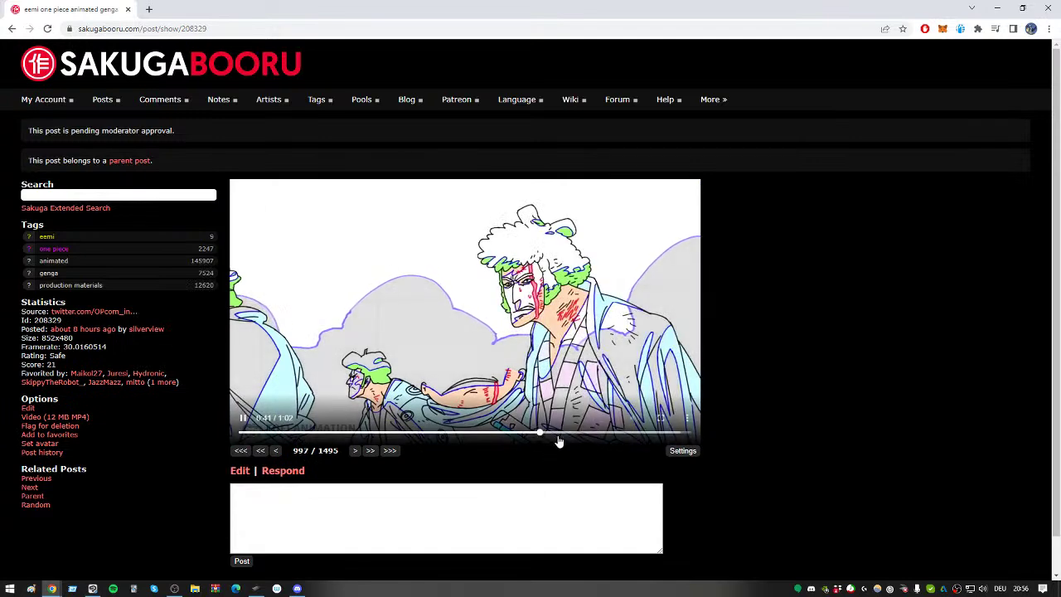
pyautogui.click(561, 433)
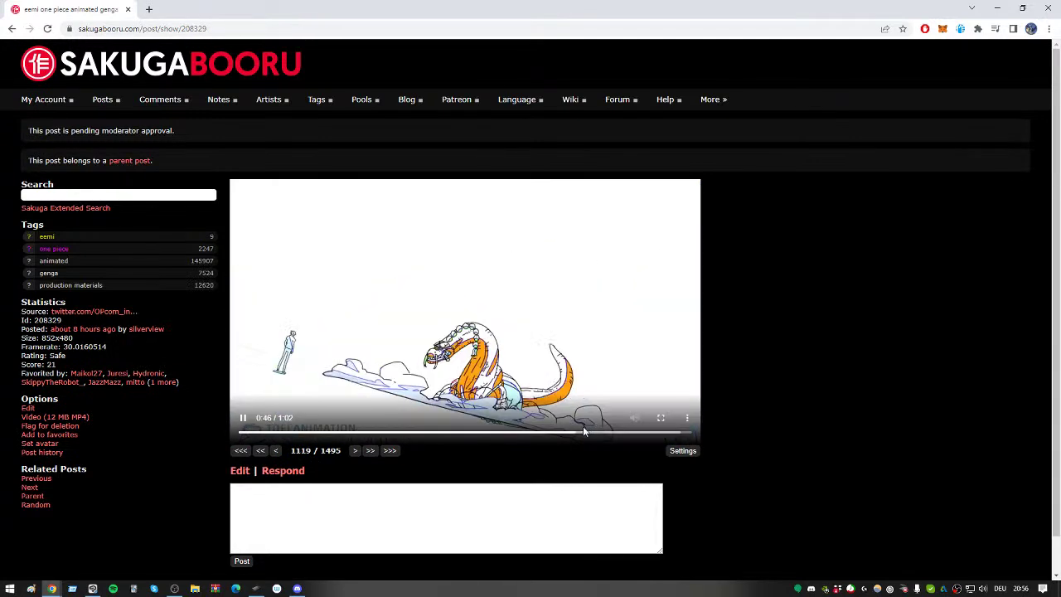
pyautogui.click(597, 434)
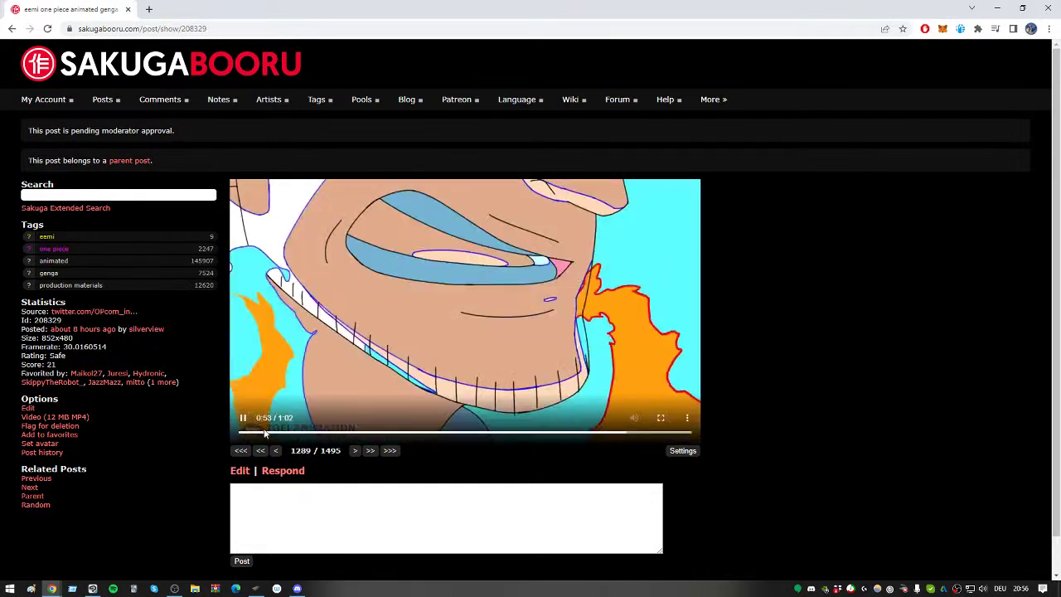
pyautogui.click(280, 433)
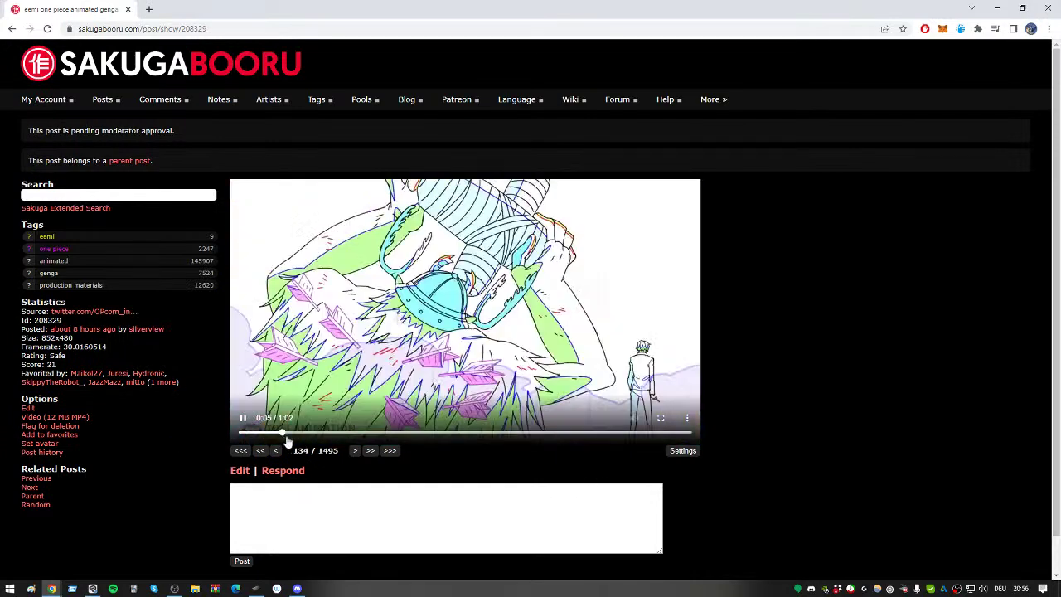
pyautogui.click(370, 433)
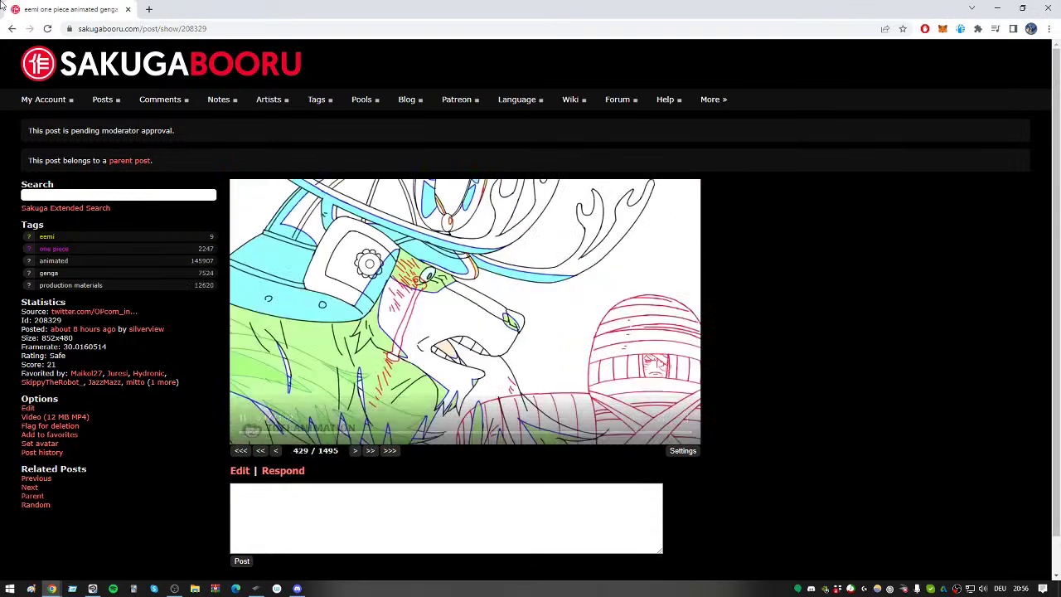
# Step: View the Chainsaw Man genga clips by tatsuya_yoshihara, kouki_fujimoto and shun_enokido, returning to the production_materials results after each
pyautogui.click(10, 30)
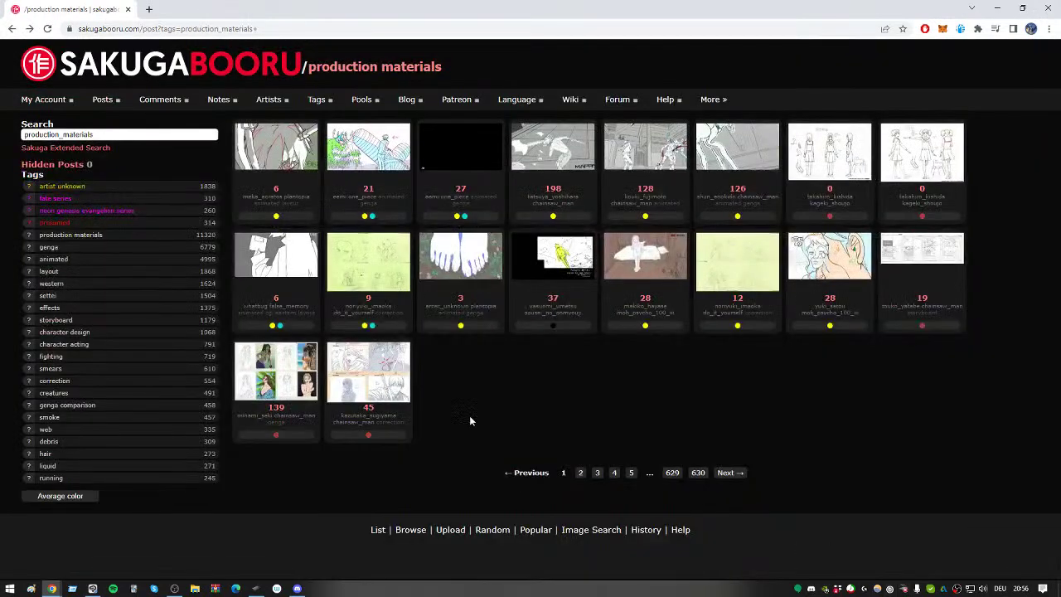
pyautogui.click(553, 147)
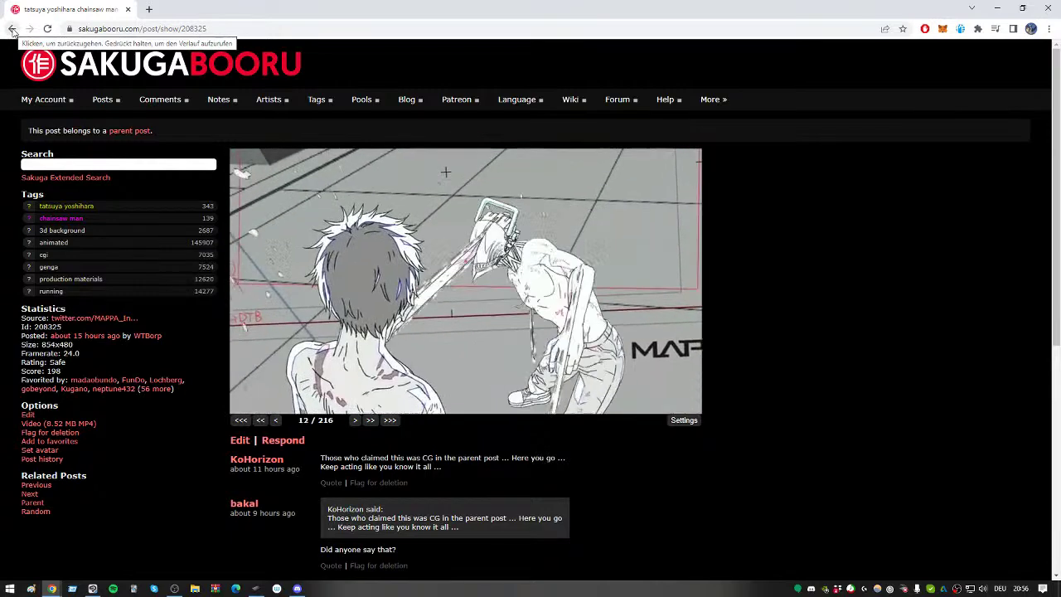
pyautogui.click(11, 29)
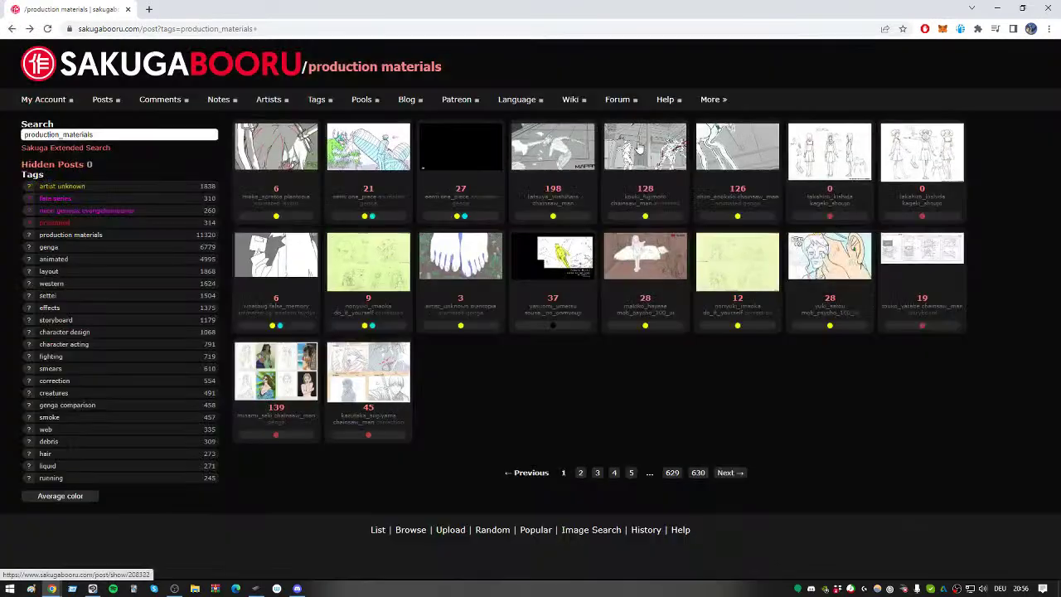
pyautogui.click(659, 145)
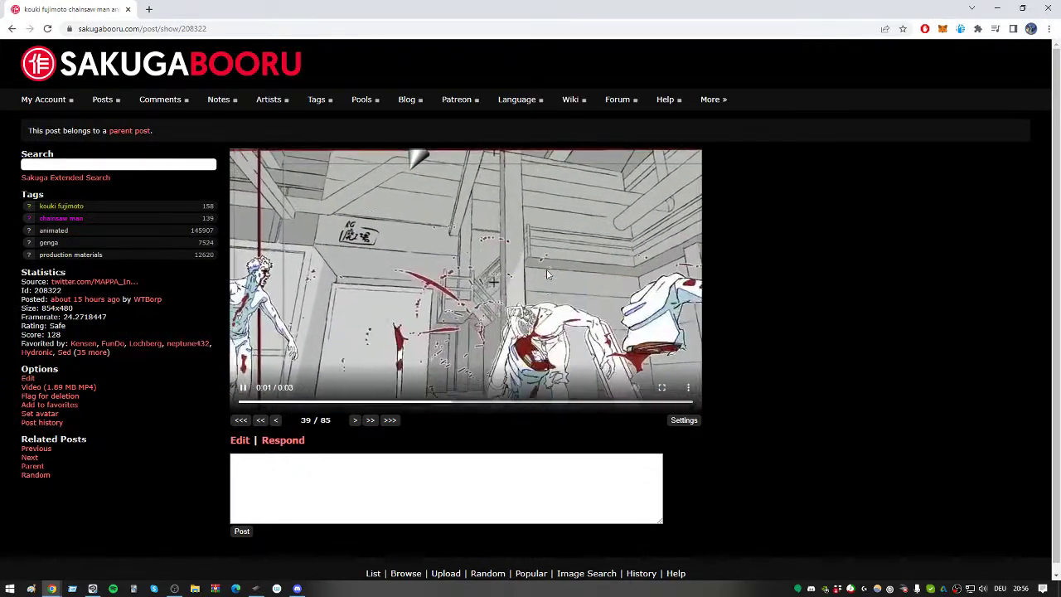
pyautogui.click(10, 31)
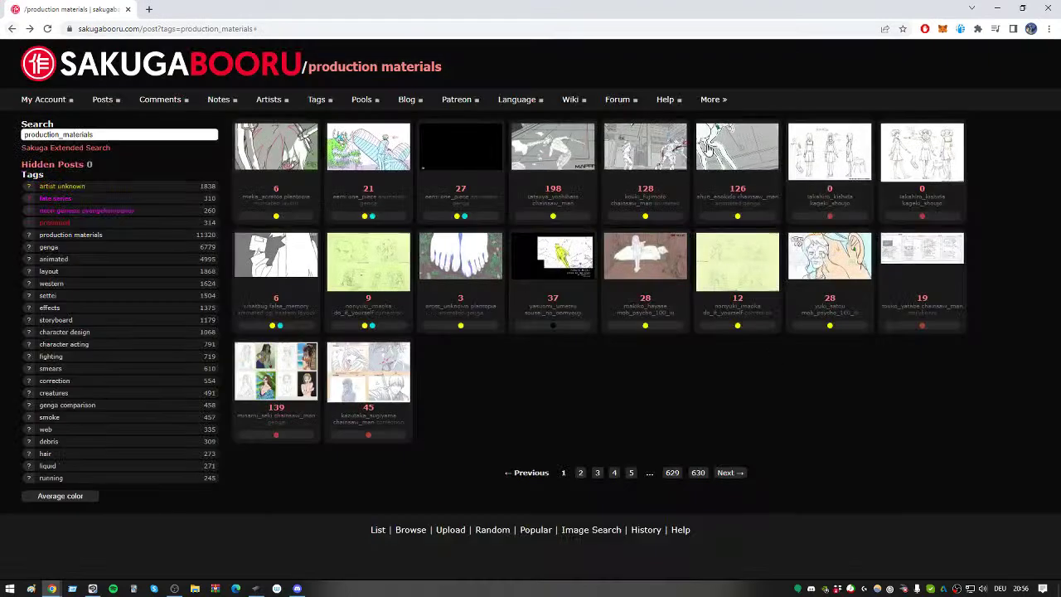
pyautogui.click(709, 149)
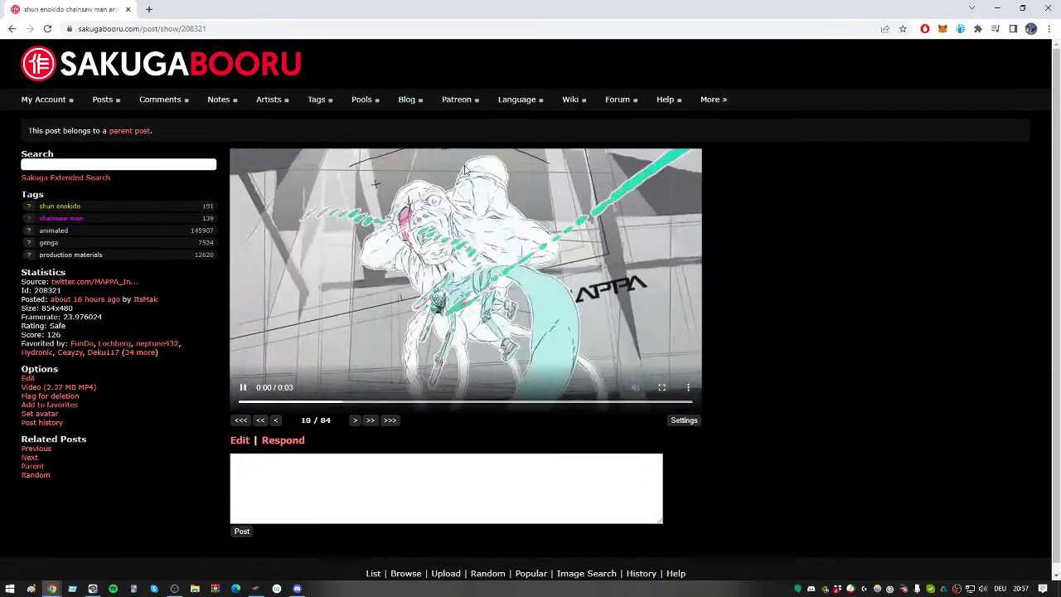
pyautogui.hotkey('alt', 'Left')
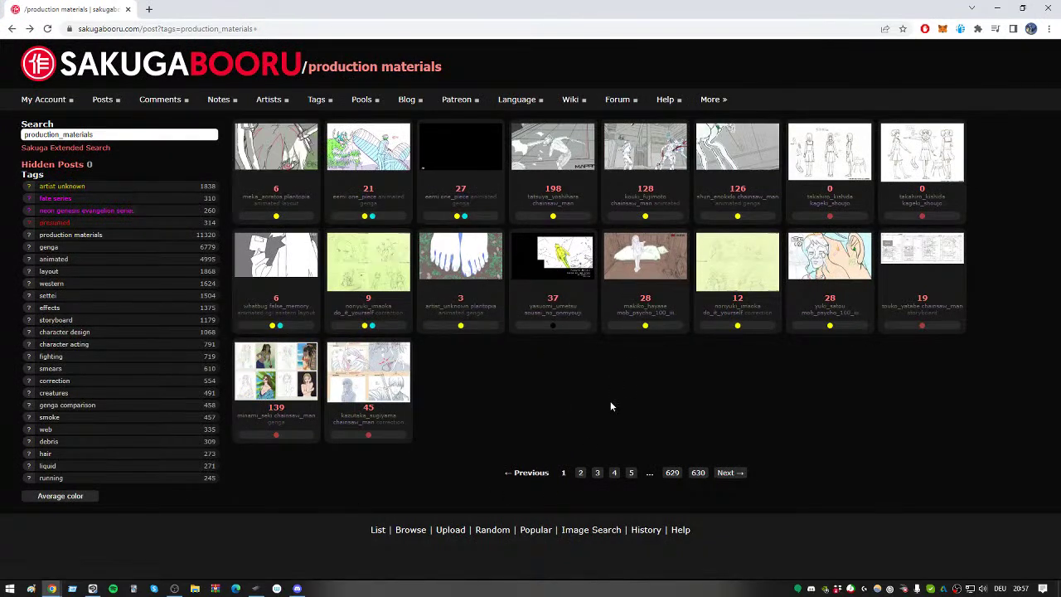
pyautogui.click(997, 9)
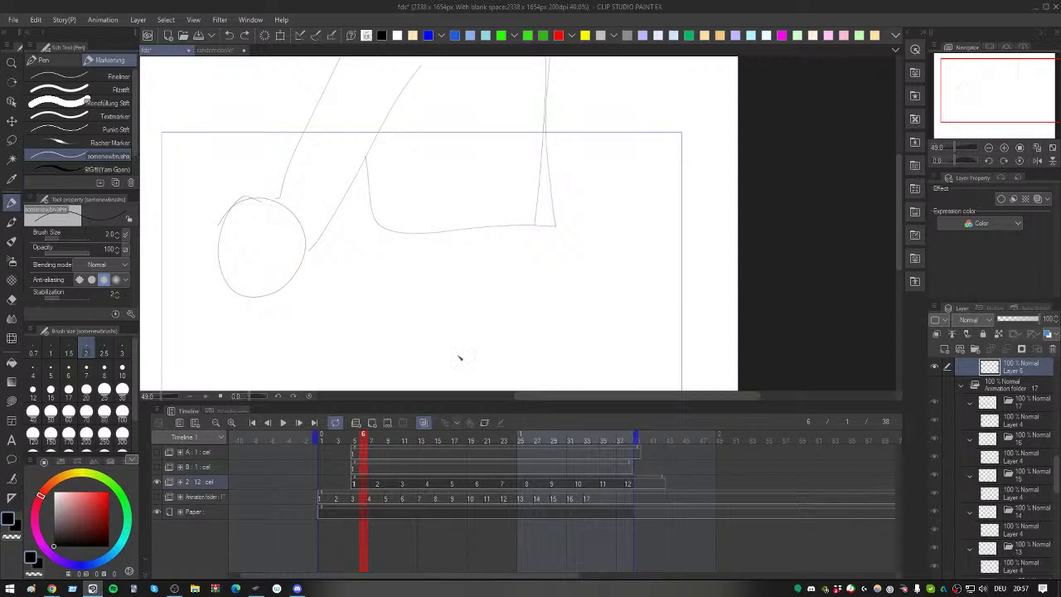
pyautogui.click(298, 590)
pyautogui.click(299, 590)
pyautogui.click(298, 590)
pyautogui.click(51, 589)
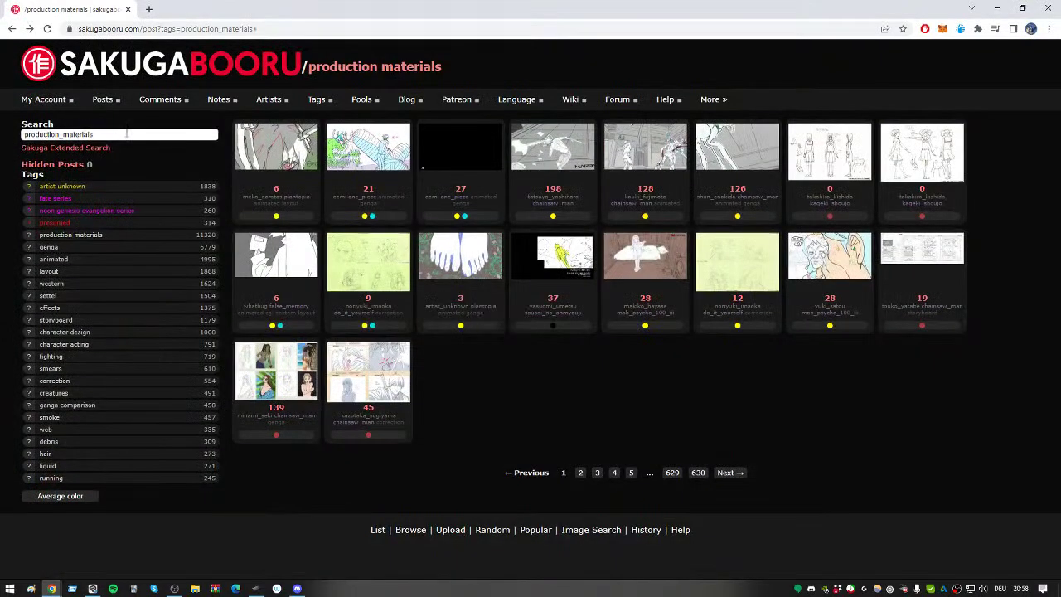
# Step: Replace the production_materials search with the artist tag kiyotaka_oshiyama and list the matching posts
pyautogui.click(127, 133)
pyautogui.moveTo(116, 134); pyautogui.dragTo(24, 134)
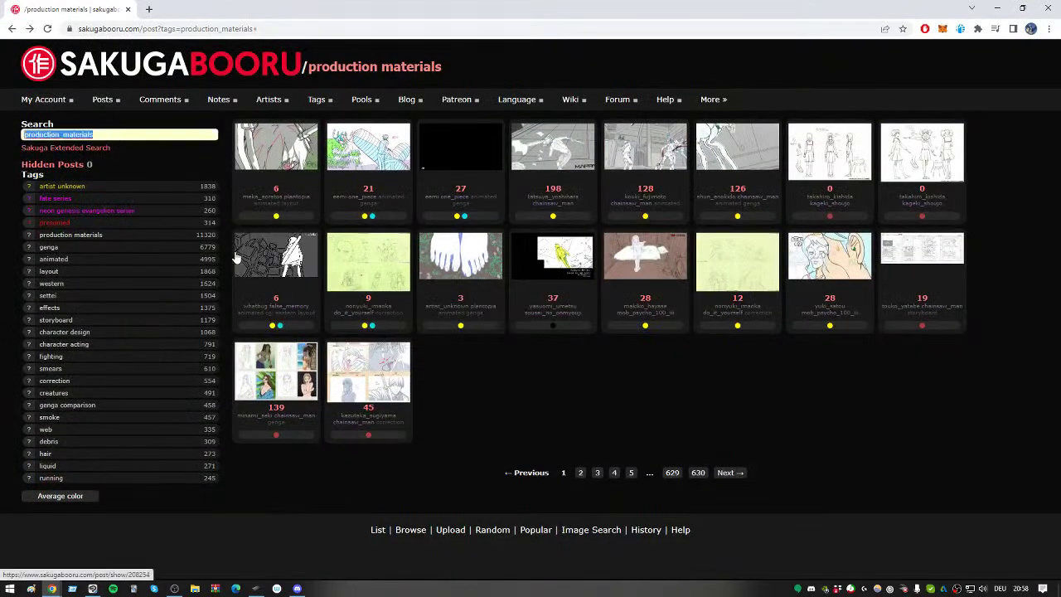
pyautogui.press('BackSpace')
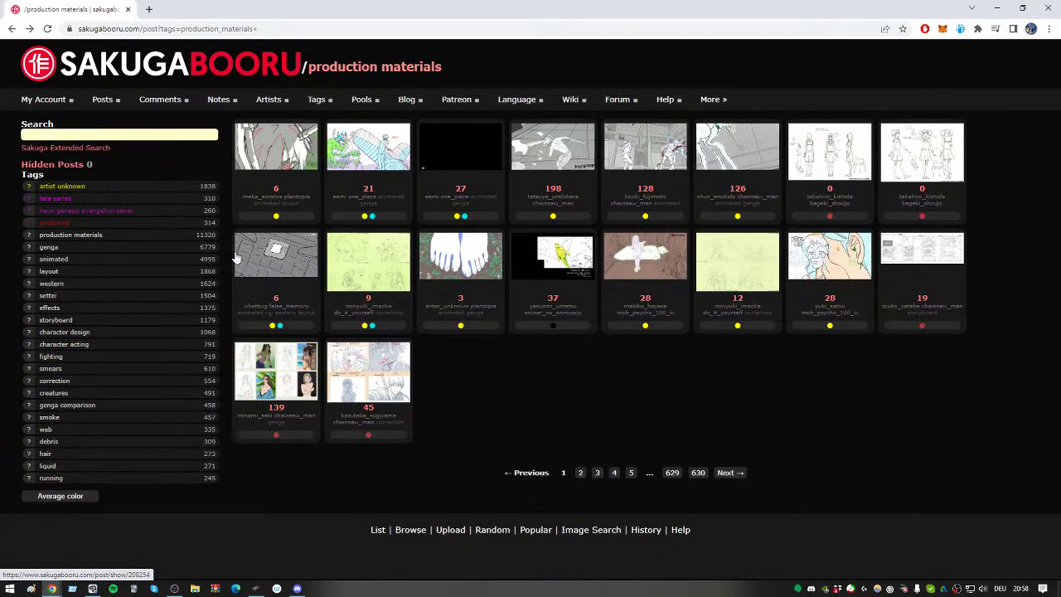
pyautogui.write('osh')
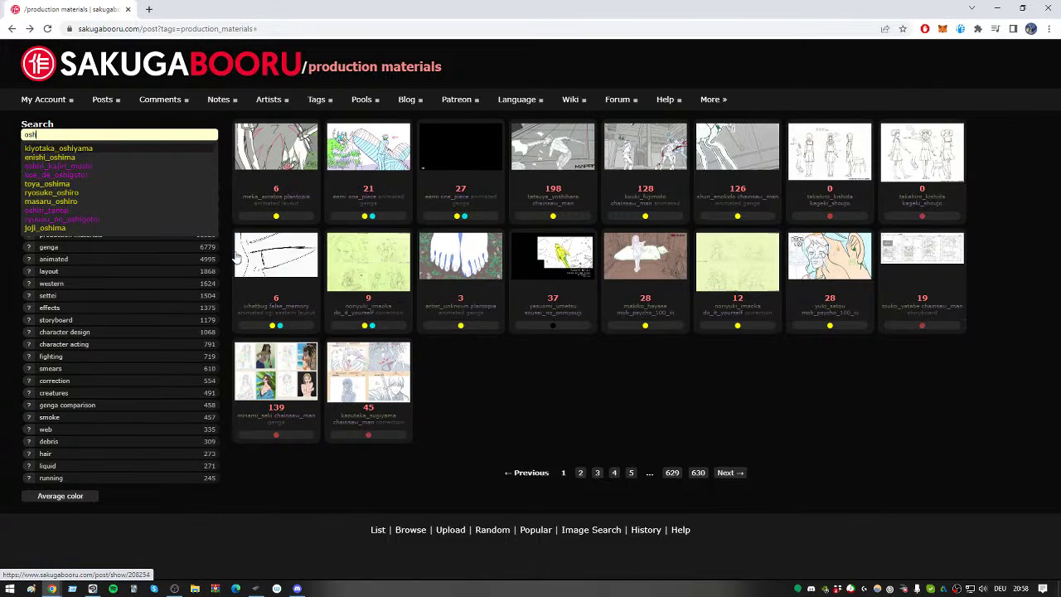
pyautogui.press('Down')
pyautogui.press('Return')
pyautogui.press('Return')
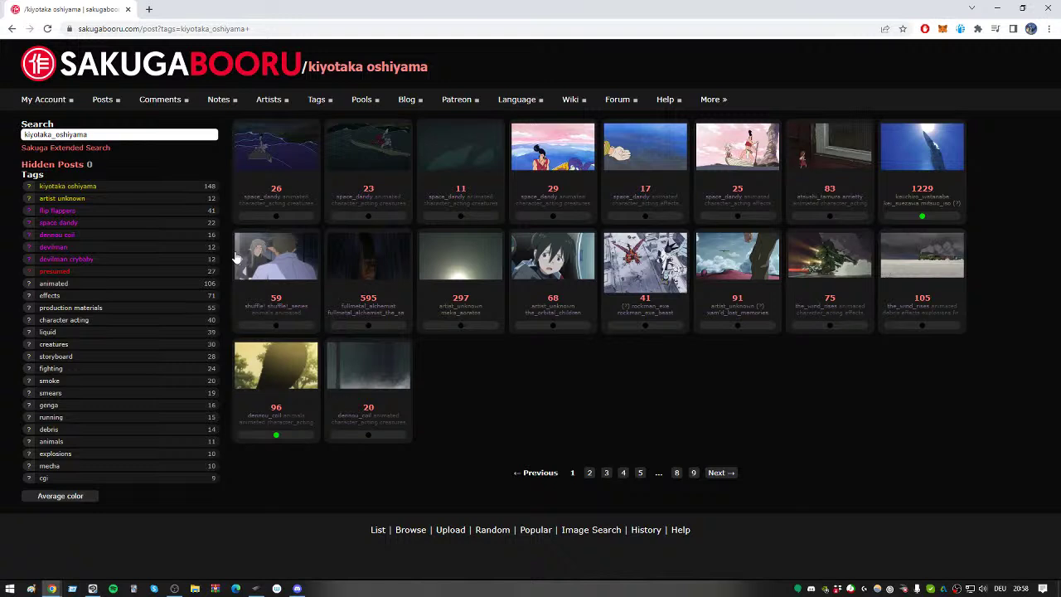
pyautogui.click(191, 135)
pyautogui.write('sword_art_online_-_ordinal_scale')
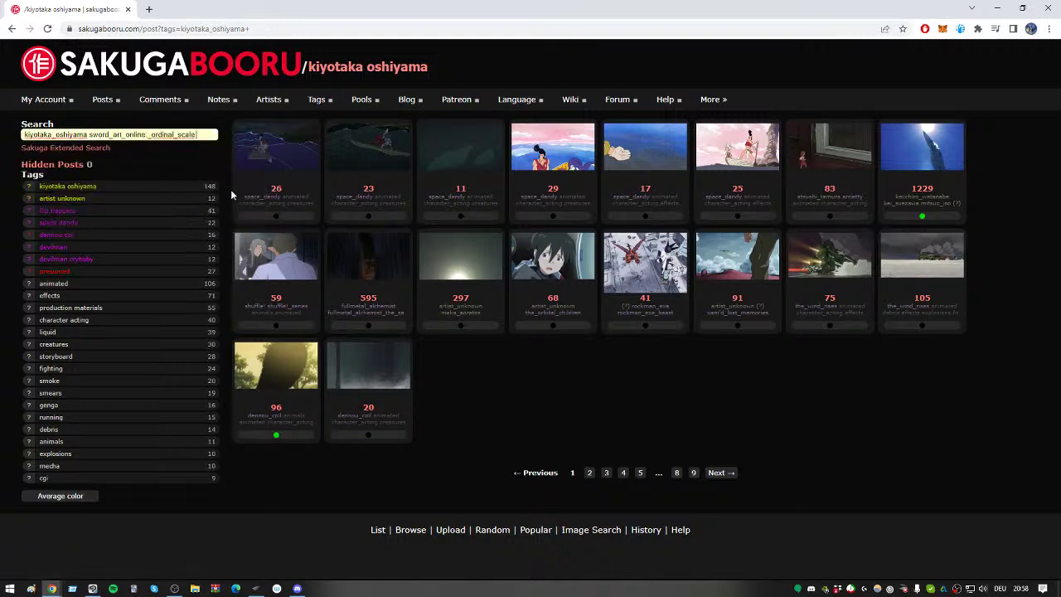
pyautogui.press('BackSpace')
pyautogui.press('BackSpace')
pyautogui.press('BackSpace')
pyautogui.press('BackSpace')
pyautogui.press('BackSpace')
pyautogui.press('BackSpace')
pyautogui.press('BackSpace')
pyautogui.press('BackSpace')
pyautogui.press('BackSpace')
pyautogui.press('BackSpace')
pyautogui.press('BackSpace')
pyautogui.press('BackSpace')
pyautogui.press('BackSpace')
pyautogui.press('BackSpace')
pyautogui.press('BackSpace')
pyautogui.press('BackSpace')
pyautogui.press('BackSpace')
pyautogui.press('BackSpace')
pyautogui.press('BackSpace')
pyautogui.press('BackSpace')
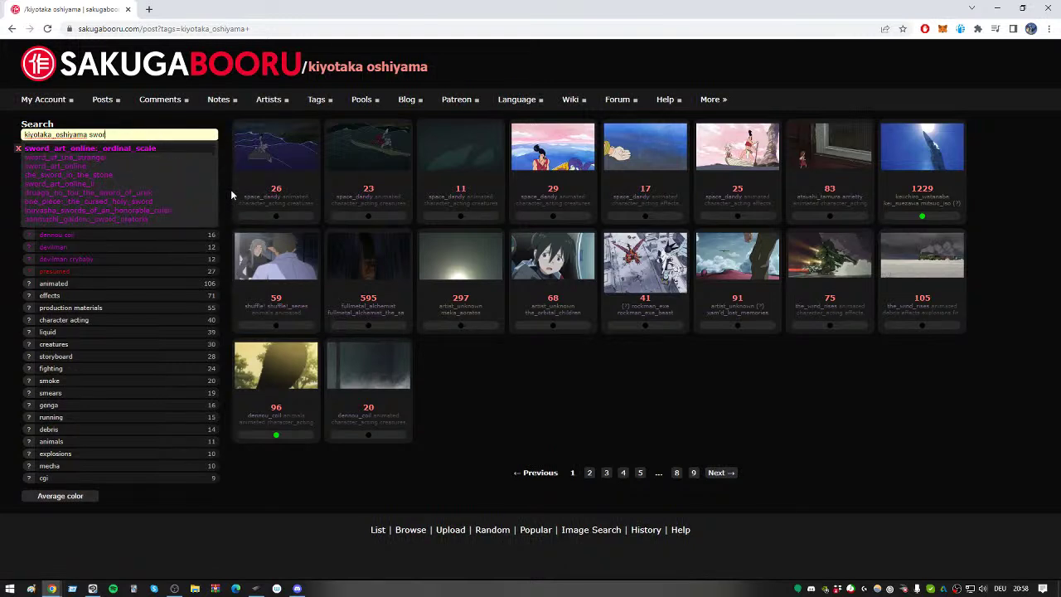
pyautogui.press('BackSpace')
pyautogui.press('BackSpace')
# Step: Add order:score to the kiyotaka_oshiyama search so the posts are sorted by score
pyautogui.write('ord')
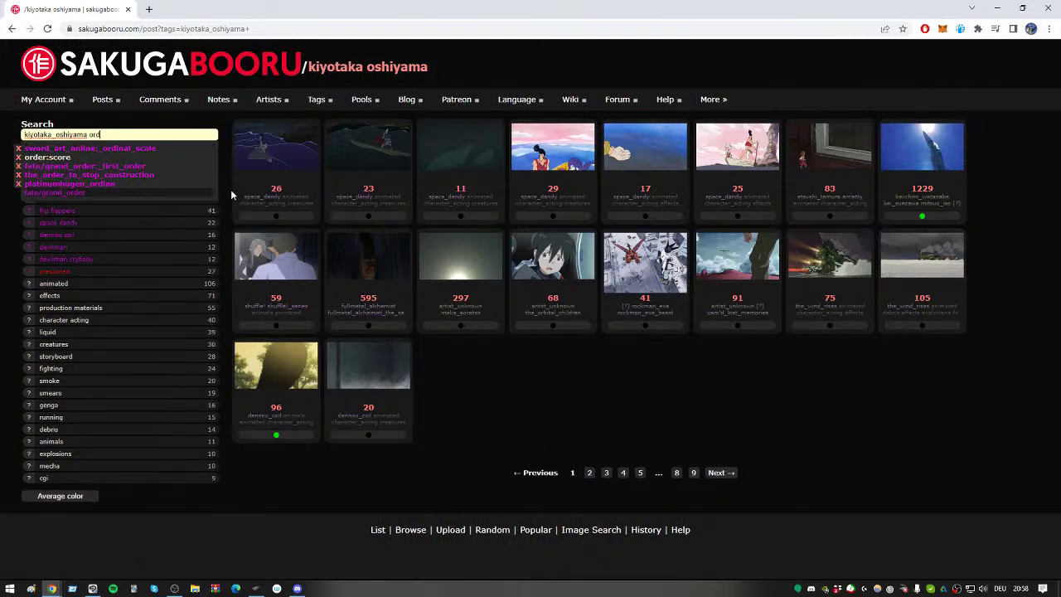
pyautogui.press('Down')
pyautogui.press('Down')
pyautogui.press('Return')
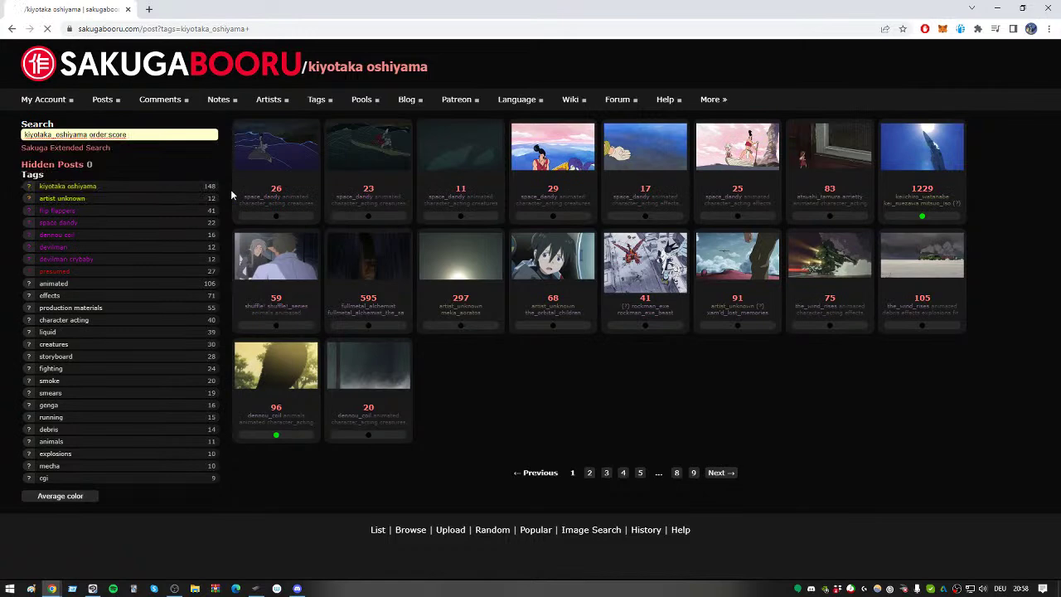
pyautogui.press('Return')
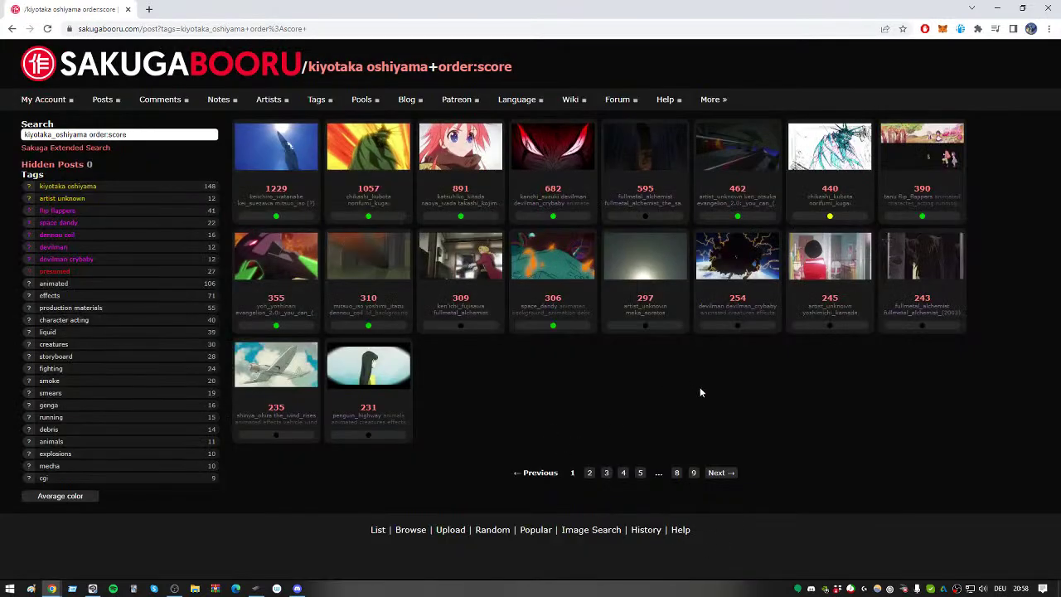
# Step: Browse to page 3 of the score-sorted results and open The Wind Rises crowd clip
pyautogui.click(589, 473)
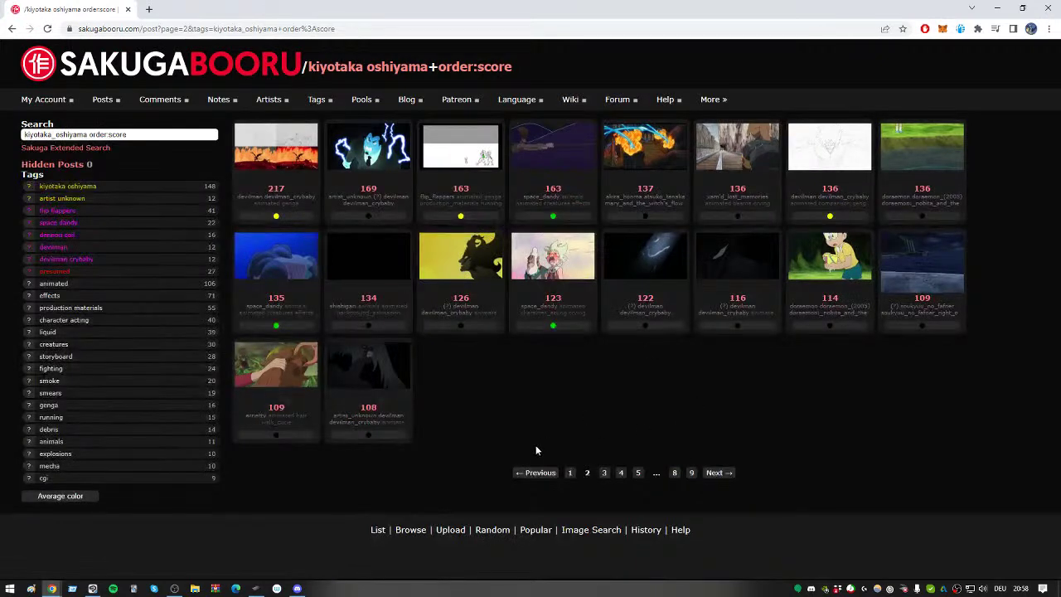
pyautogui.click(603, 473)
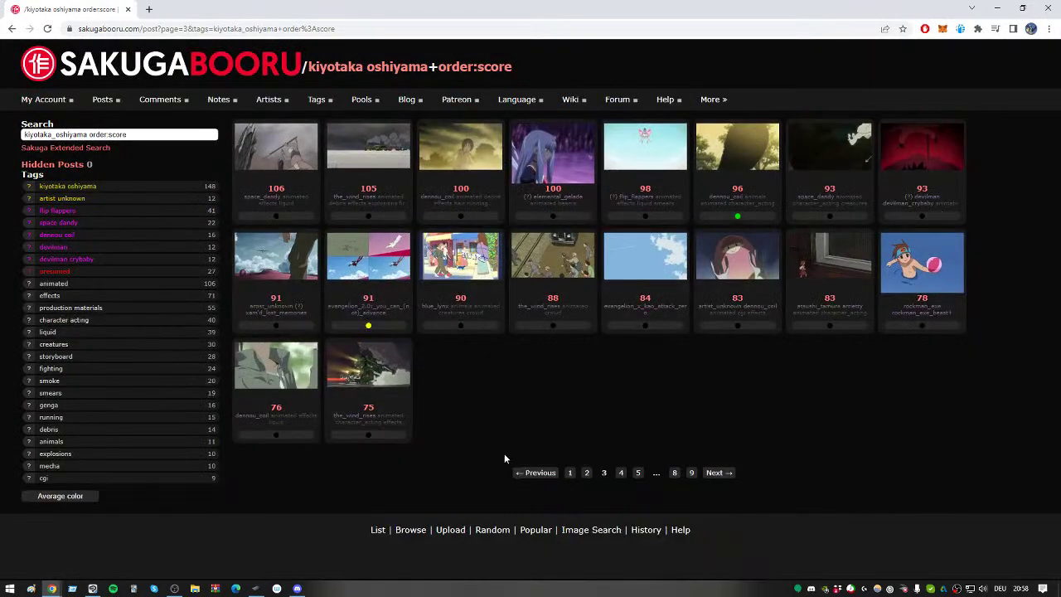
pyautogui.click(553, 255)
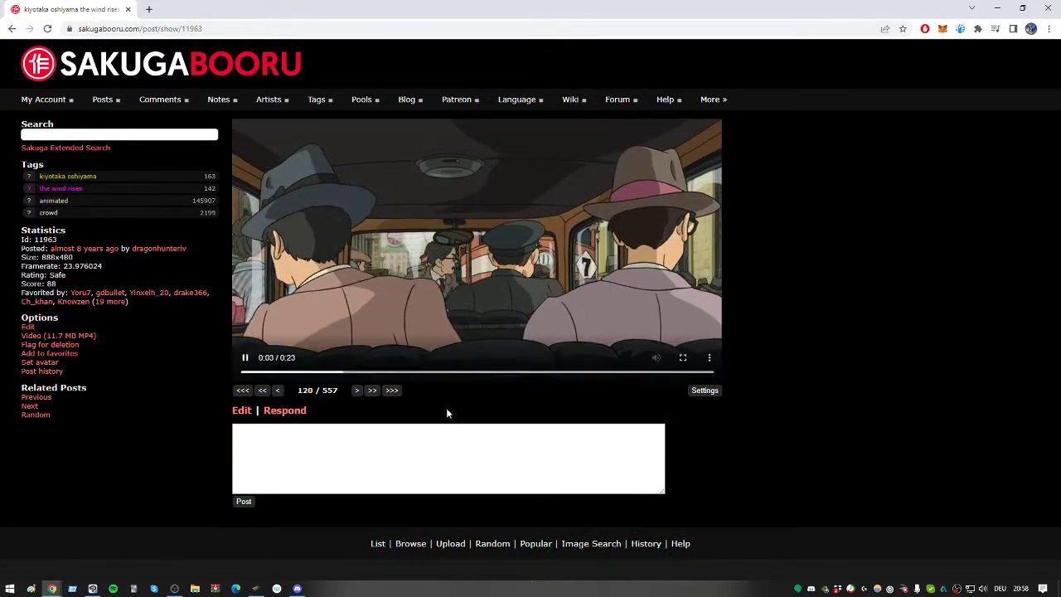
# Step: Replay The Wind Rises crowd clip from its beginning and scrub ahead to the car-side shot at frame 393
pyautogui.click(248, 374)
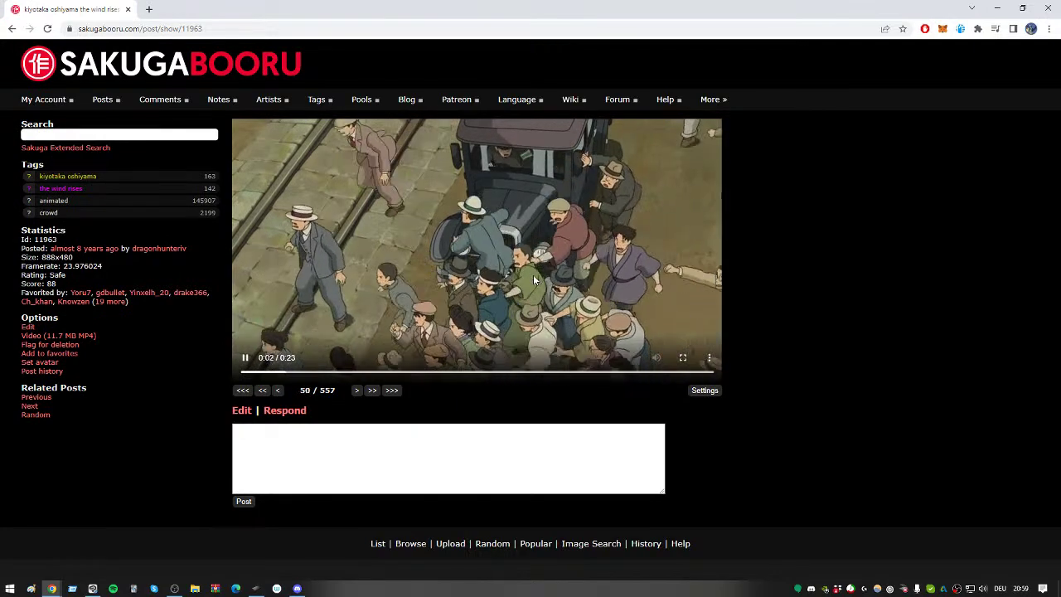
pyautogui.click(245, 358)
pyautogui.click(262, 373)
pyautogui.moveTo(265, 374); pyautogui.dragTo(485, 373)
pyautogui.click(484, 324)
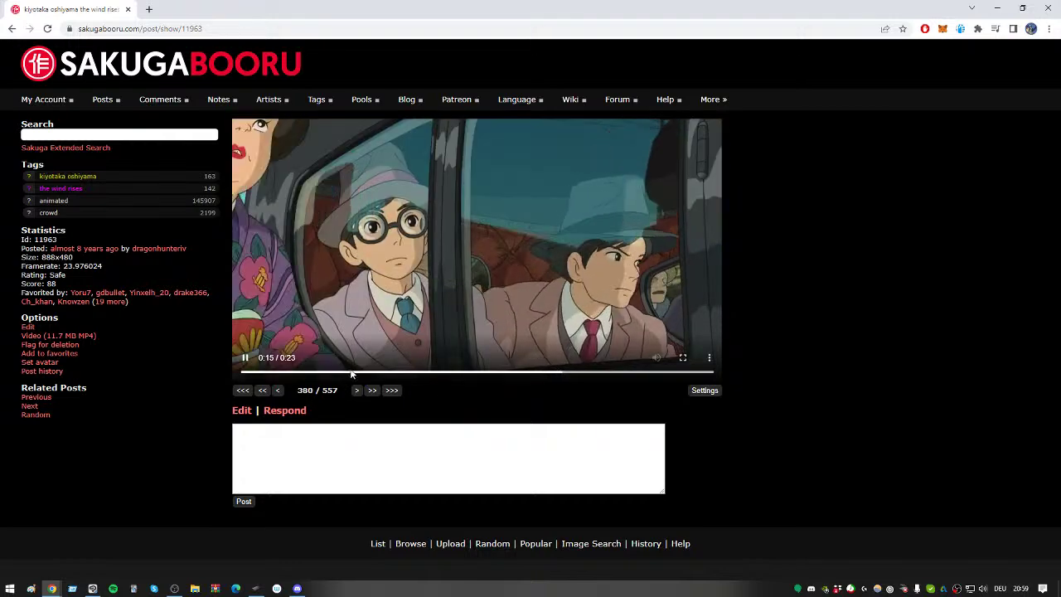
pyautogui.click(421, 354)
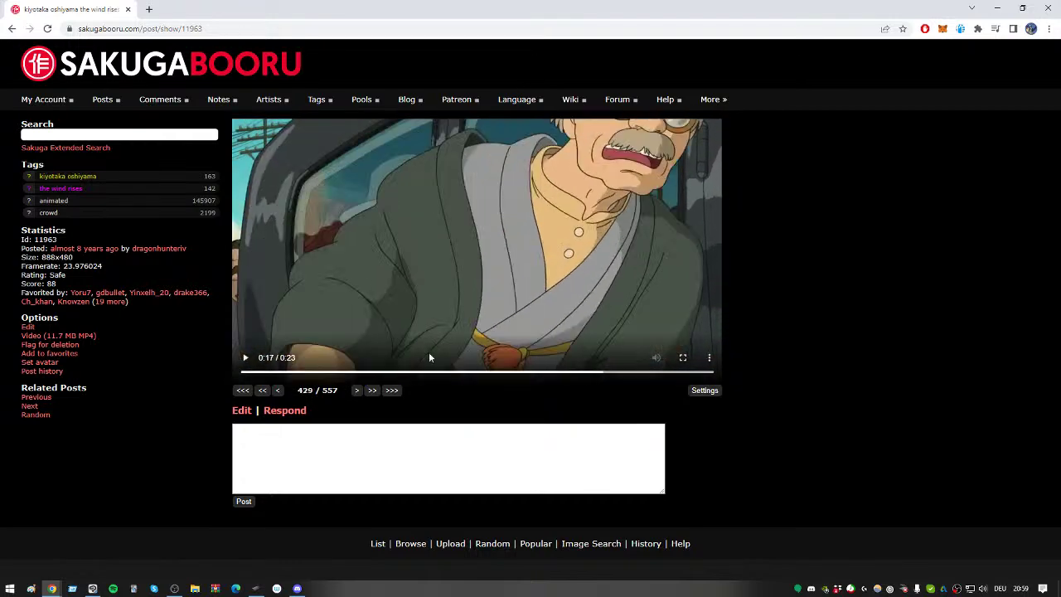
pyautogui.moveTo(565, 374)
pyautogui.mouseDown()
pyautogui.moveTo(503, 379)
pyautogui.moveTo(572, 374)
pyautogui.mouseUp()
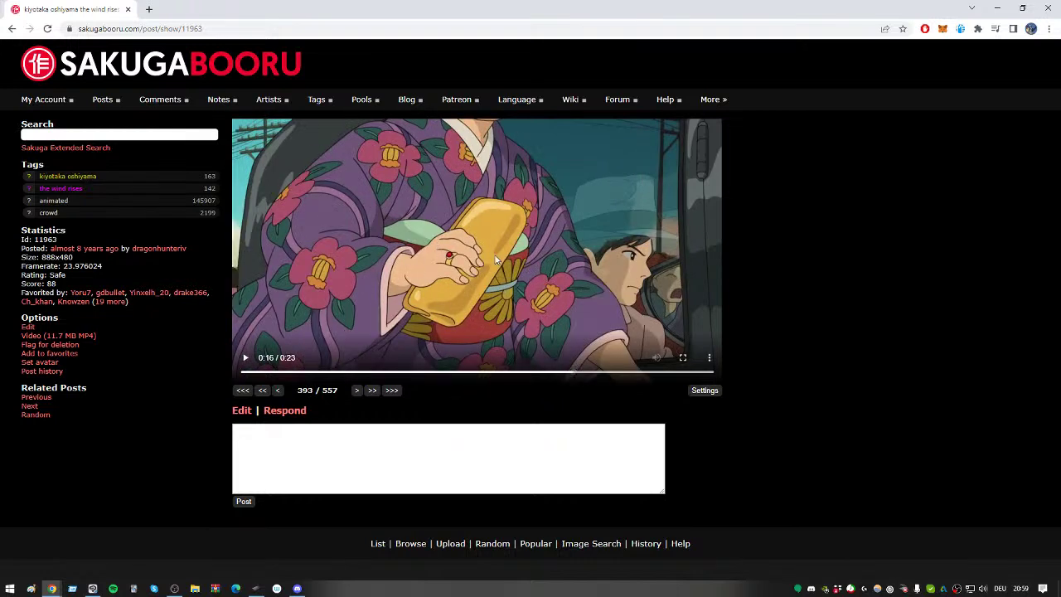
# Step: Rewind to the crowd shot at frame 27, play it on to frame 112, and return to page 3 of the results
pyautogui.moveTo(589, 379); pyautogui.dragTo(266, 386)
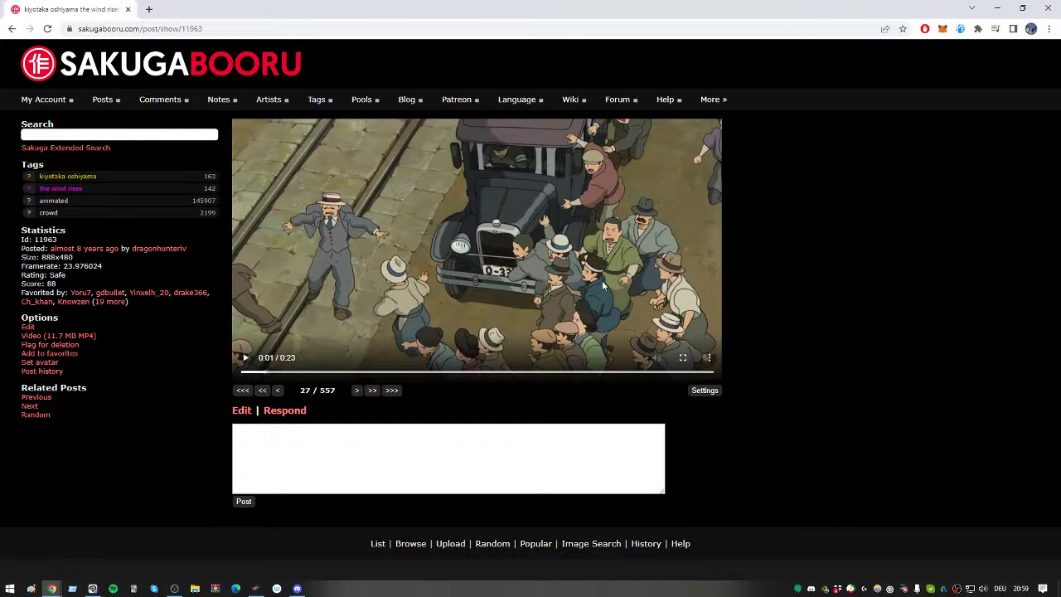
pyautogui.click(520, 260)
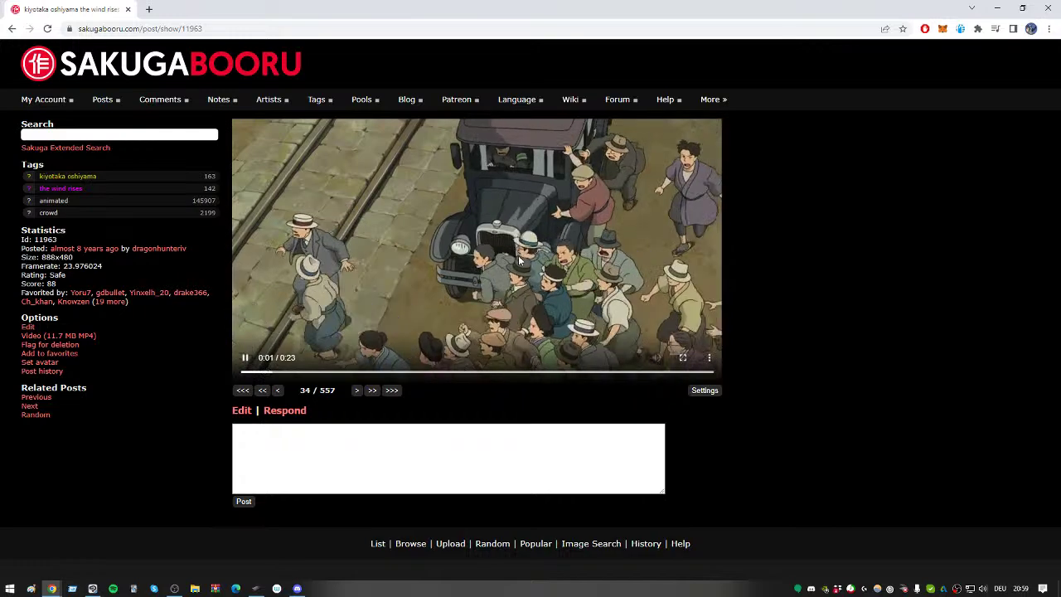
pyautogui.click(573, 249)
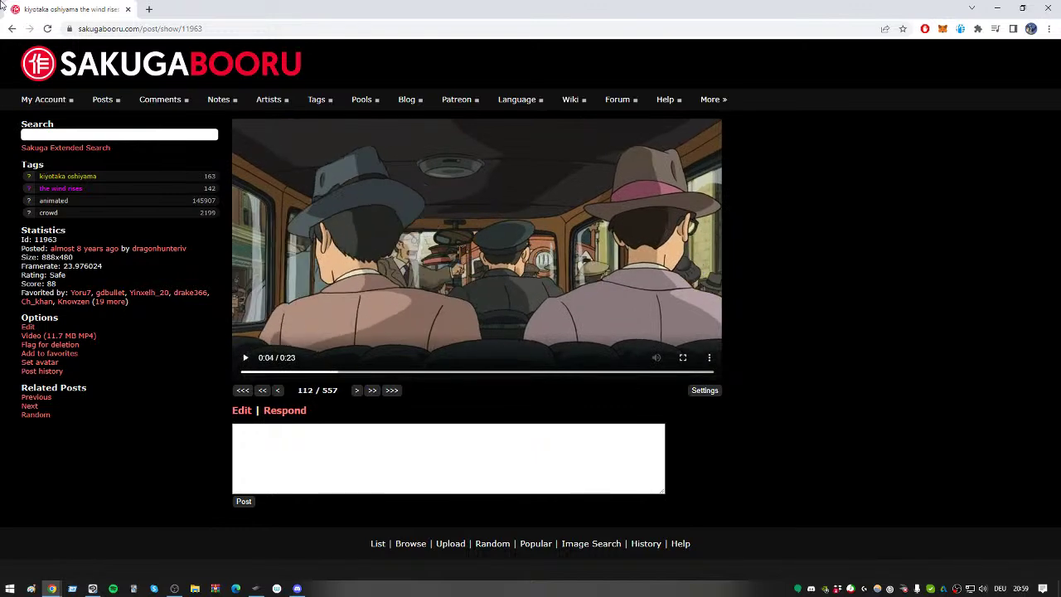
pyautogui.click(11, 28)
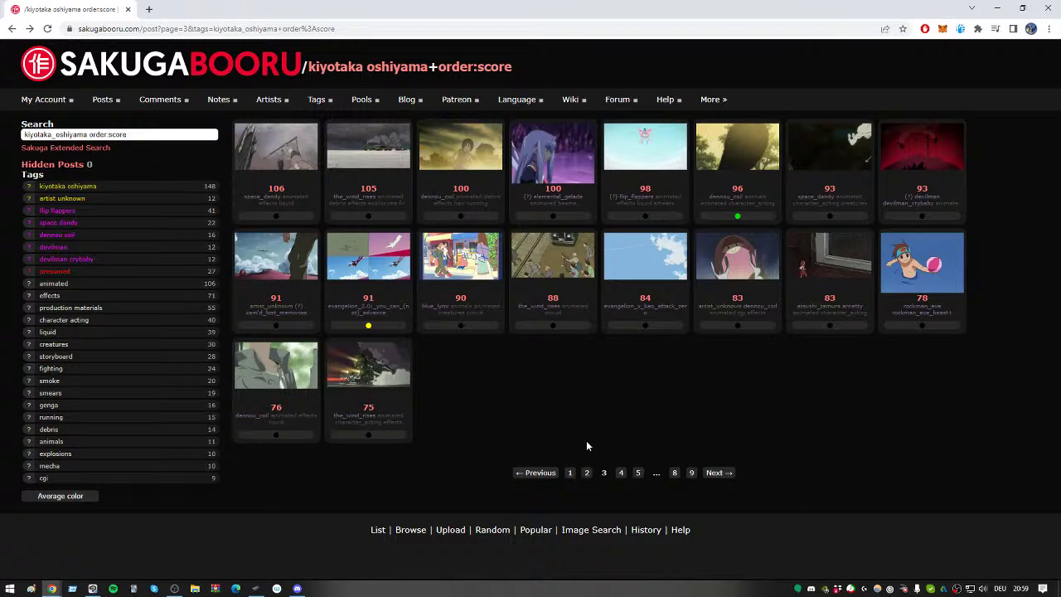
pyautogui.click(569, 282)
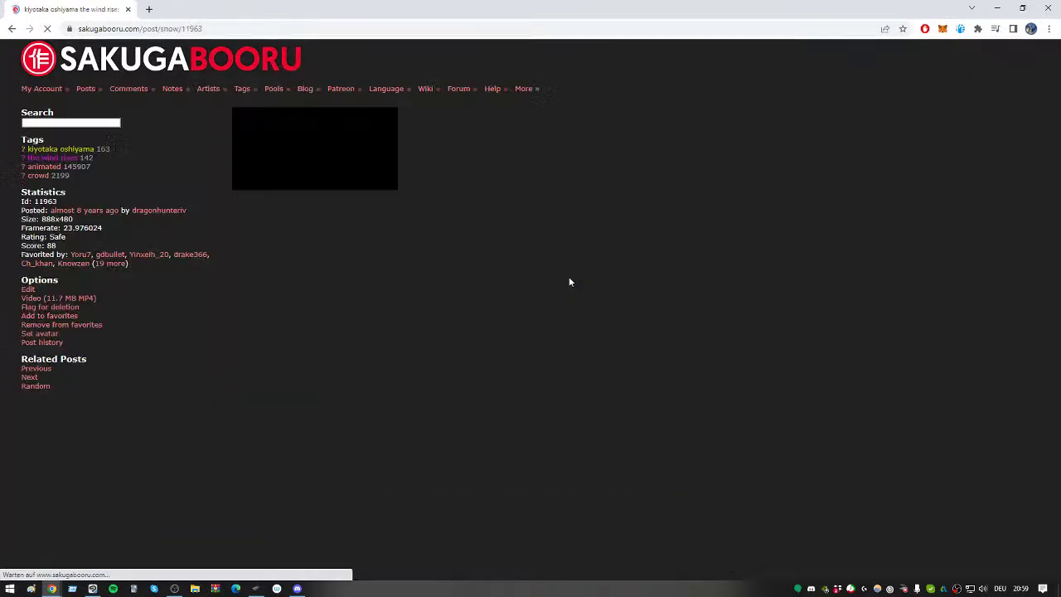
pyautogui.hotkey('alt', 'Left')
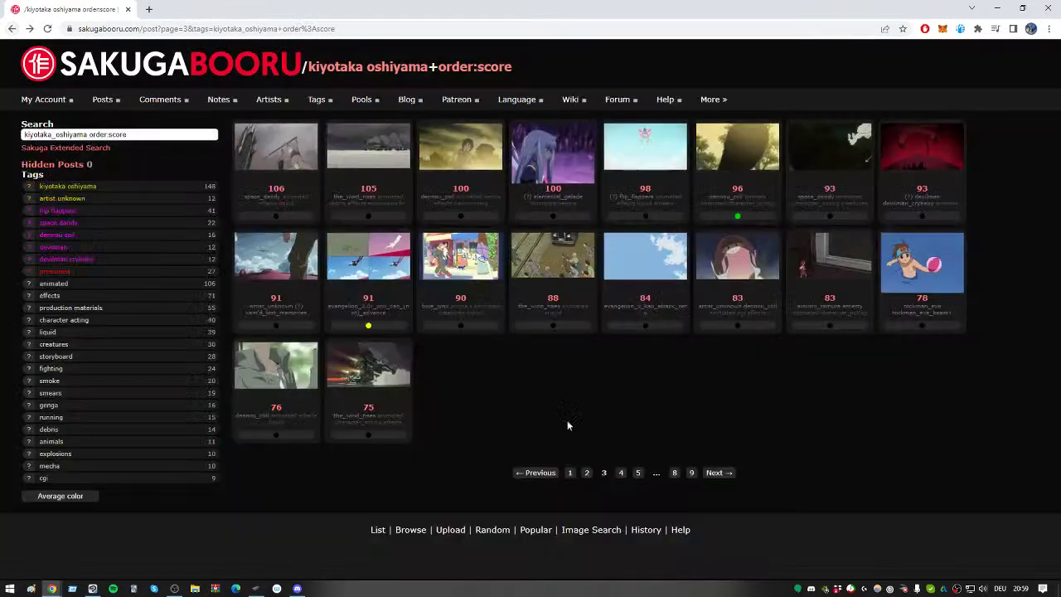
# Step: Open The Wind Rises train clip with character acting and smoke, skim it past 0:33, and return to the results
pyautogui.click(350, 368)
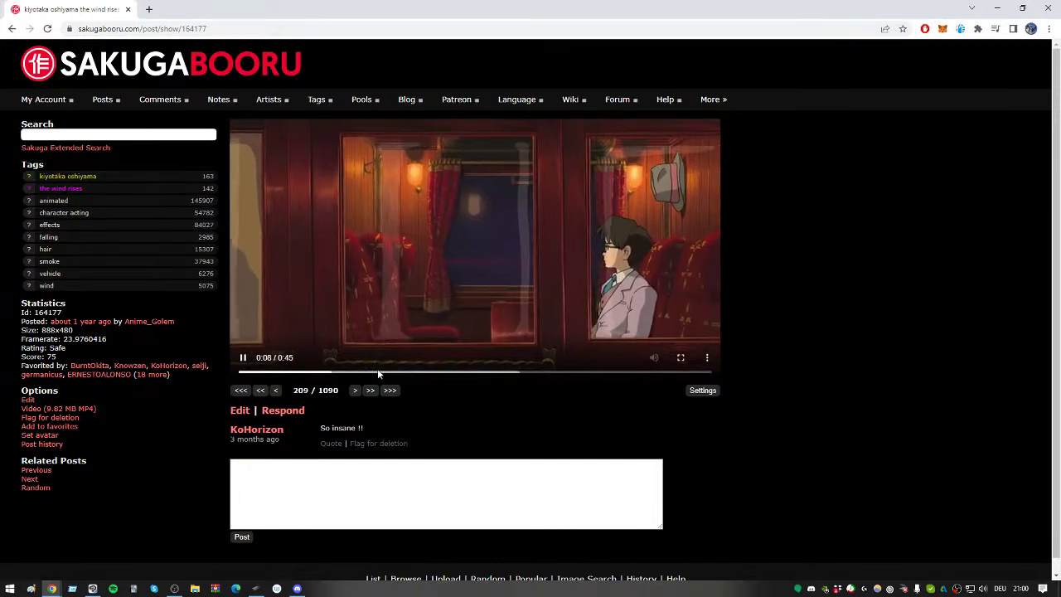
pyautogui.click(382, 371)
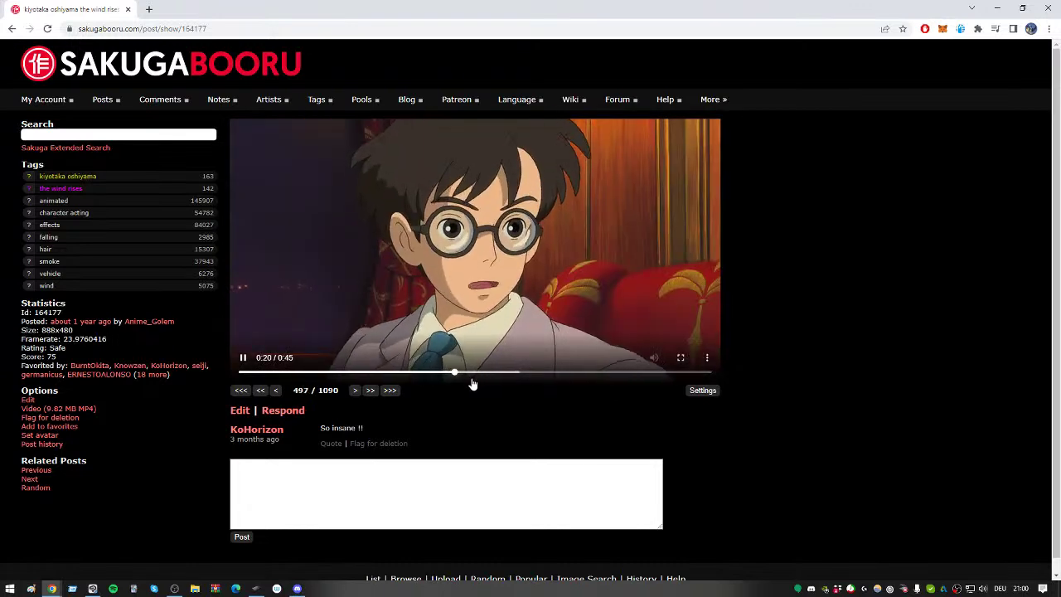
pyautogui.click(475, 373)
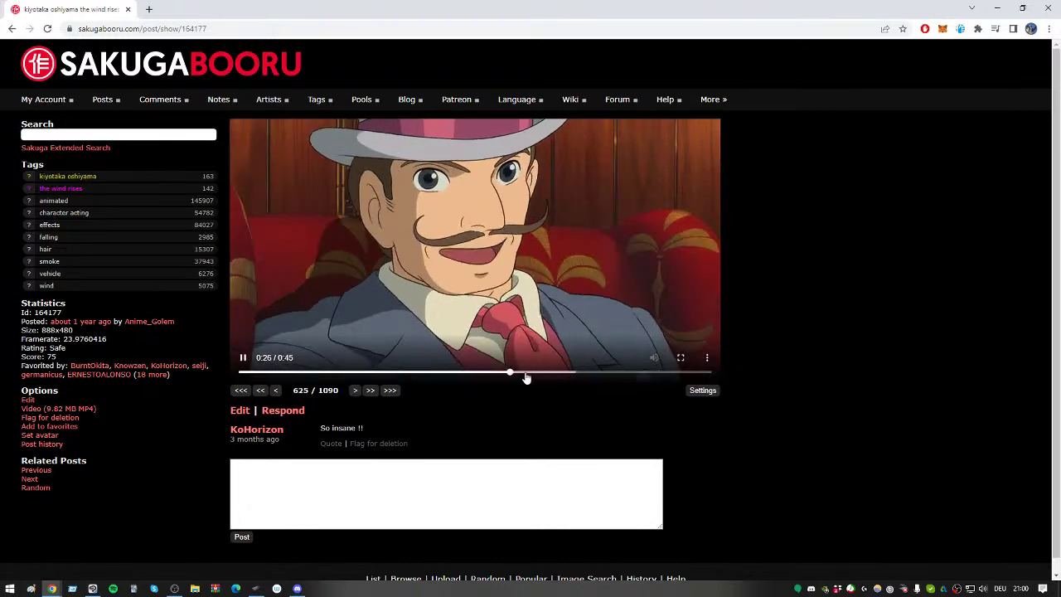
pyautogui.click(531, 373)
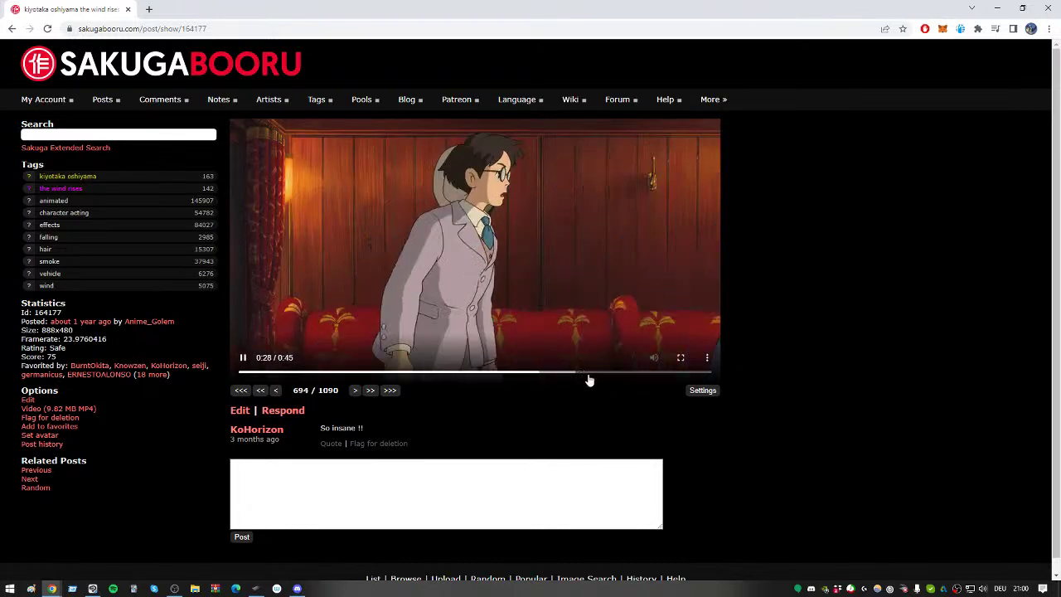
pyautogui.click(584, 373)
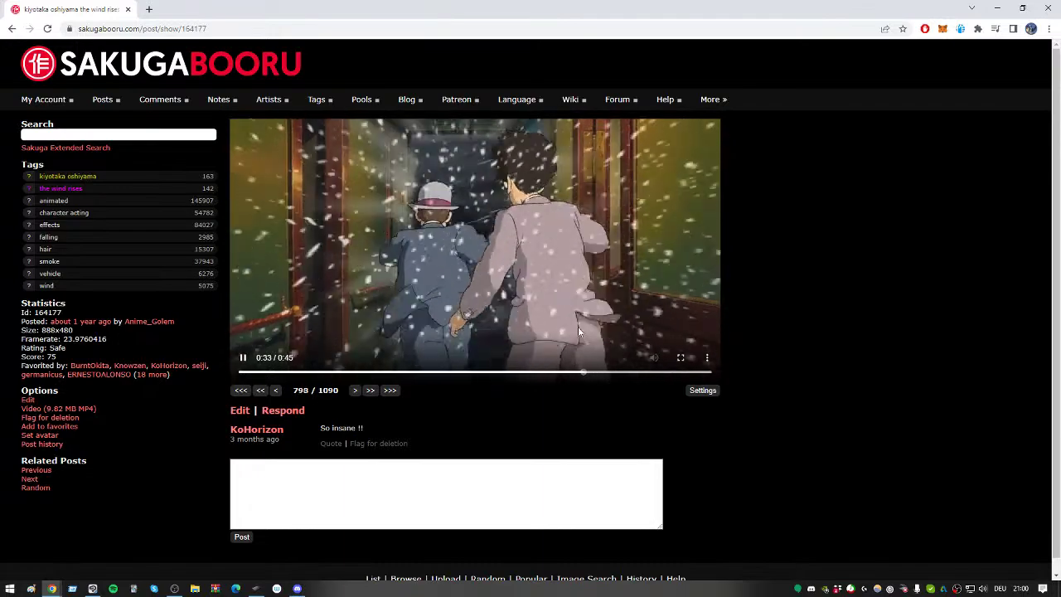
pyautogui.click(12, 29)
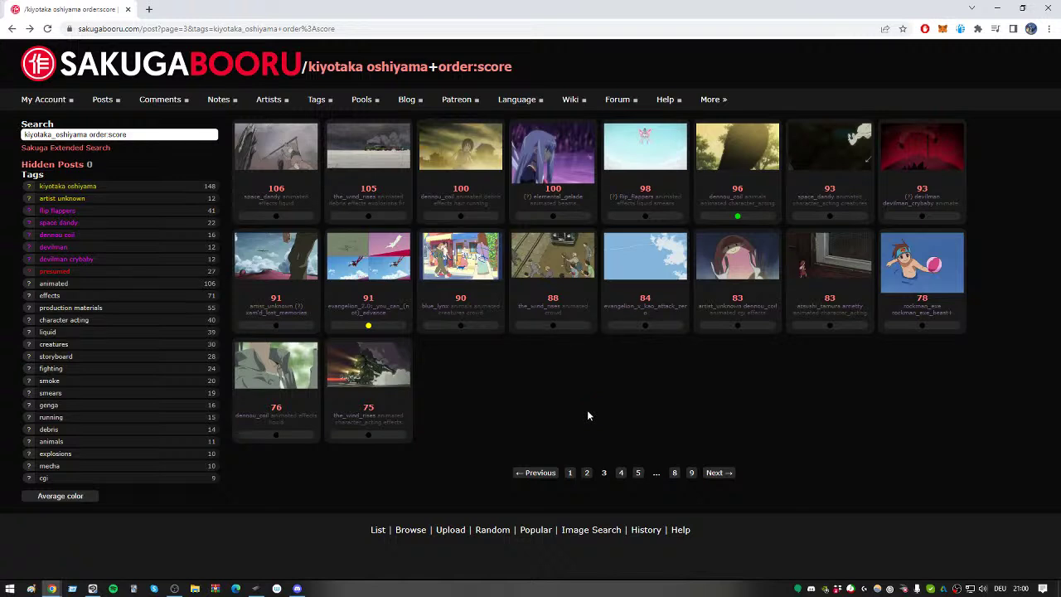
# Step: Switch to Clip Studio Paint and handwrite "drawpile" on the canvas below the arm and body sketch
pyautogui.click(987, 10)
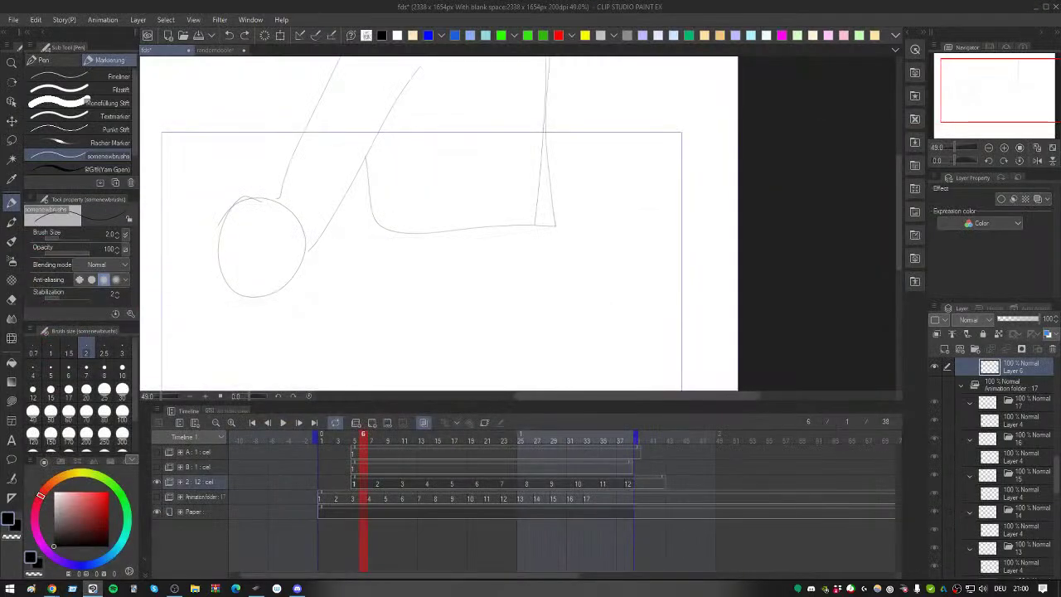
pyautogui.hotkey('alt', 'Tab')
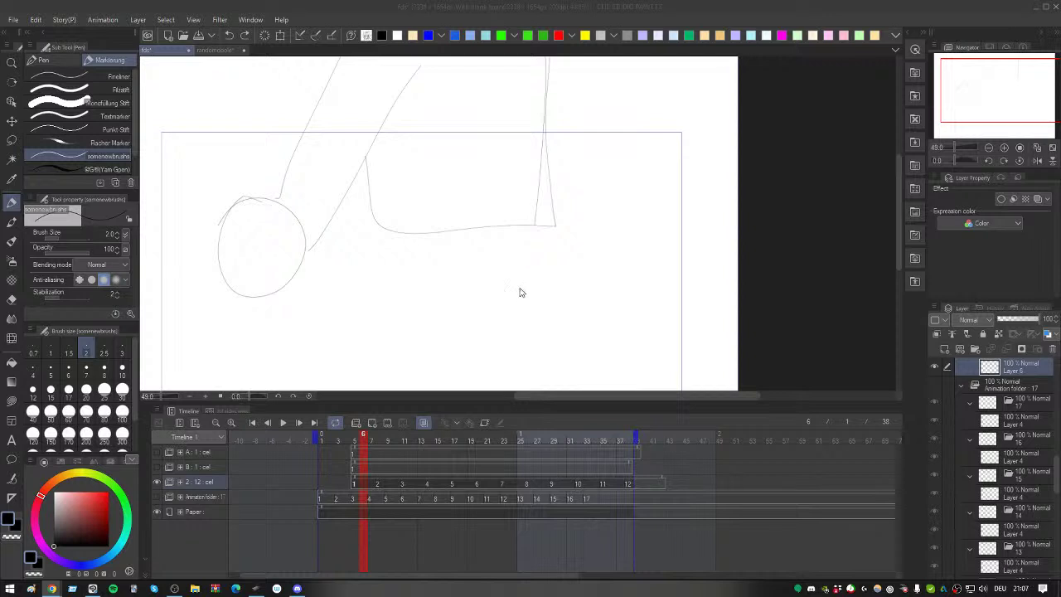
pyautogui.moveTo(521, 294)
pyautogui.mouseDown()
pyautogui.moveTo(592, 306)
pyautogui.moveTo(599, 285)
pyautogui.moveTo(637, 309)
pyautogui.mouseUp()
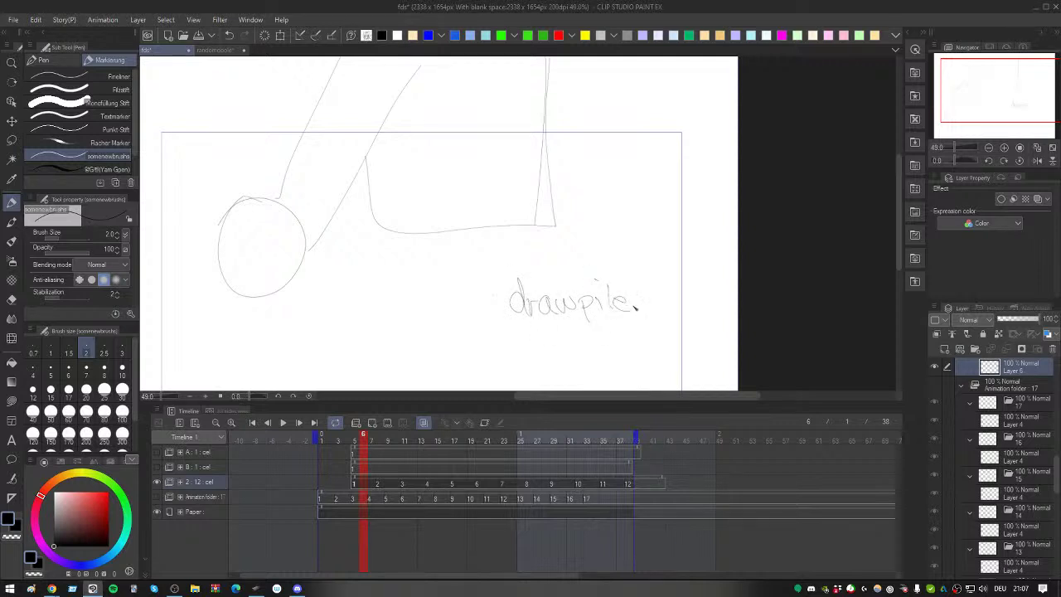
pyautogui.scroll(-2, 609, 308)
pyautogui.scroll(1, 626, 278)
pyautogui.moveTo(207, 104)
pyautogui.mouseDown()
pyautogui.moveTo(564, 369)
pyautogui.moveTo(273, 199)
pyautogui.mouseUp()
pyautogui.hotkey('ctrl', 'z')
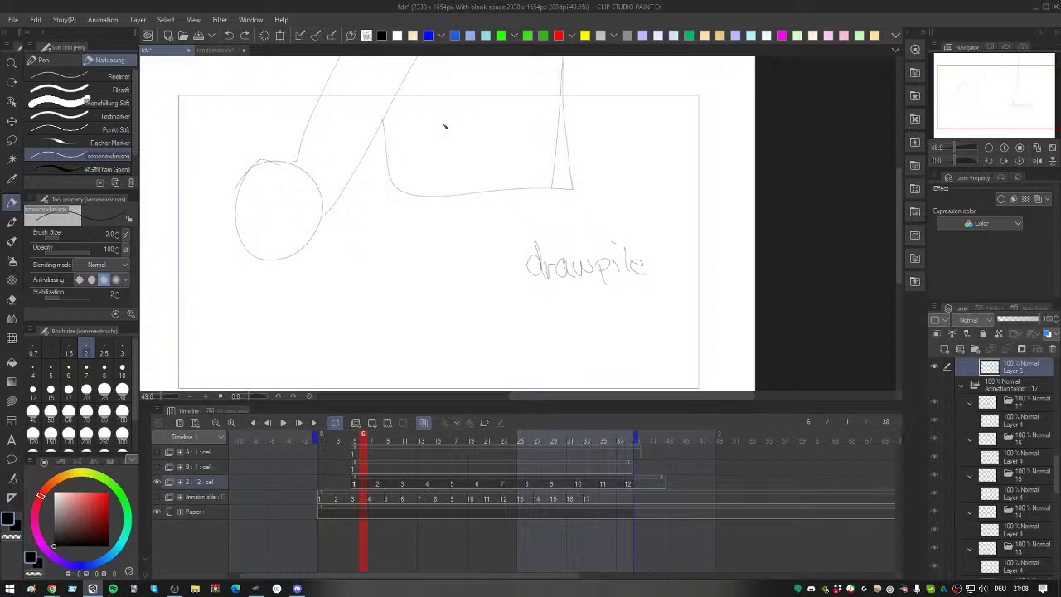
pyautogui.scroll(2, 440, 137)
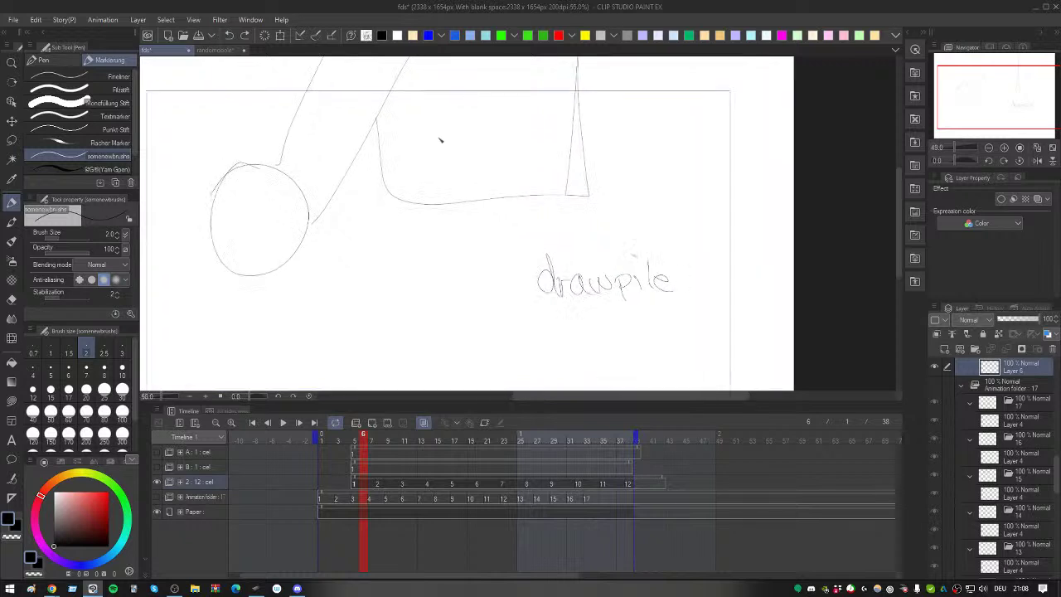
# Step: Sketch a small stick figure standing on a ground line inside a rectangular thumbnail frame below the arm sketch
pyautogui.scroll(-1, 460, 223)
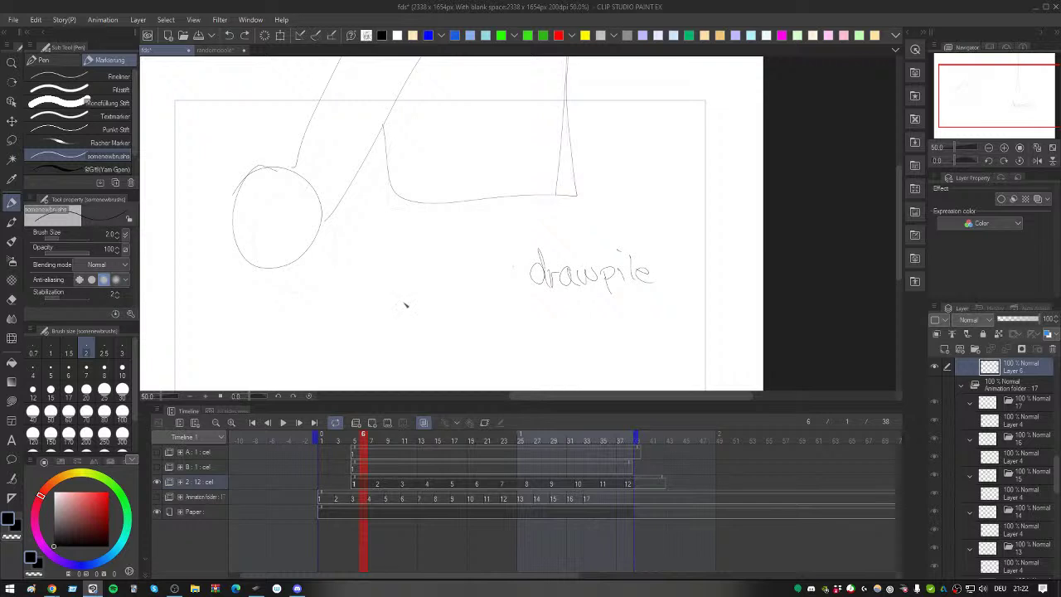
pyautogui.scroll(-3, 396, 318)
pyautogui.moveTo(386, 300)
pyautogui.mouseDown()
pyautogui.moveTo(399, 287)
pyautogui.moveTo(412, 299)
pyautogui.mouseUp()
pyautogui.moveTo(399, 287)
pyautogui.mouseDown()
pyautogui.moveTo(400, 263)
pyautogui.moveTo(414, 266)
pyautogui.moveTo(400, 255)
pyautogui.mouseUp()
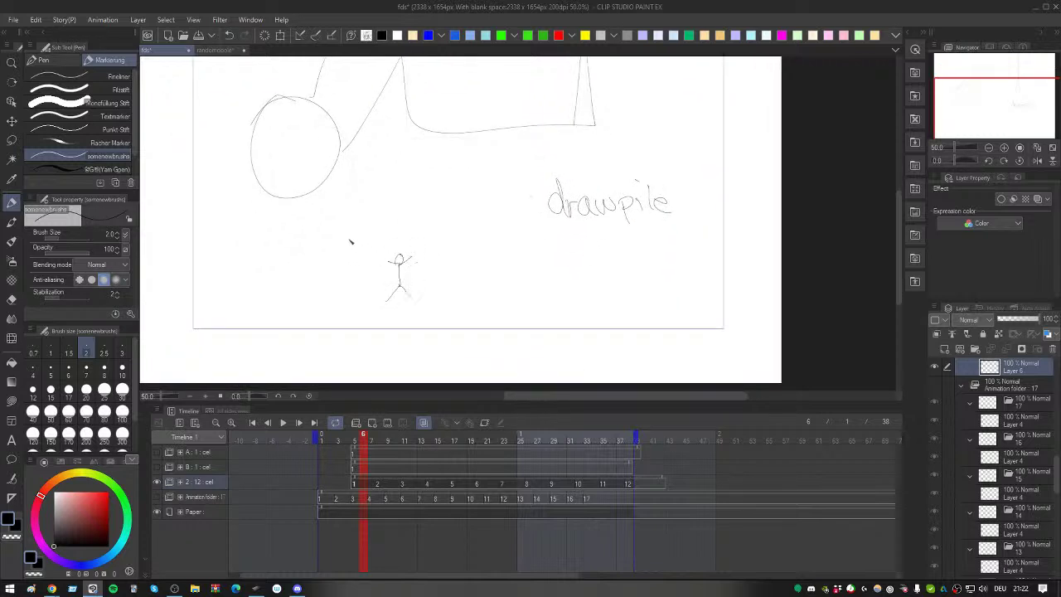
pyautogui.moveTo(305, 223)
pyautogui.mouseDown()
pyautogui.moveTo(303, 310)
pyautogui.moveTo(408, 320)
pyautogui.moveTo(499, 310)
pyautogui.moveTo(498, 222)
pyautogui.moveTo(307, 226)
pyautogui.mouseUp()
pyautogui.moveTo(301, 299)
pyautogui.mouseDown()
pyautogui.moveTo(423, 285)
pyautogui.moveTo(345, 301)
pyautogui.moveTo(455, 294)
pyautogui.moveTo(407, 297)
pyautogui.moveTo(501, 282)
pyautogui.mouseUp()
pyautogui.hotkey('ctrl', 'z')
pyautogui.hotkey('ctrl', 'z')
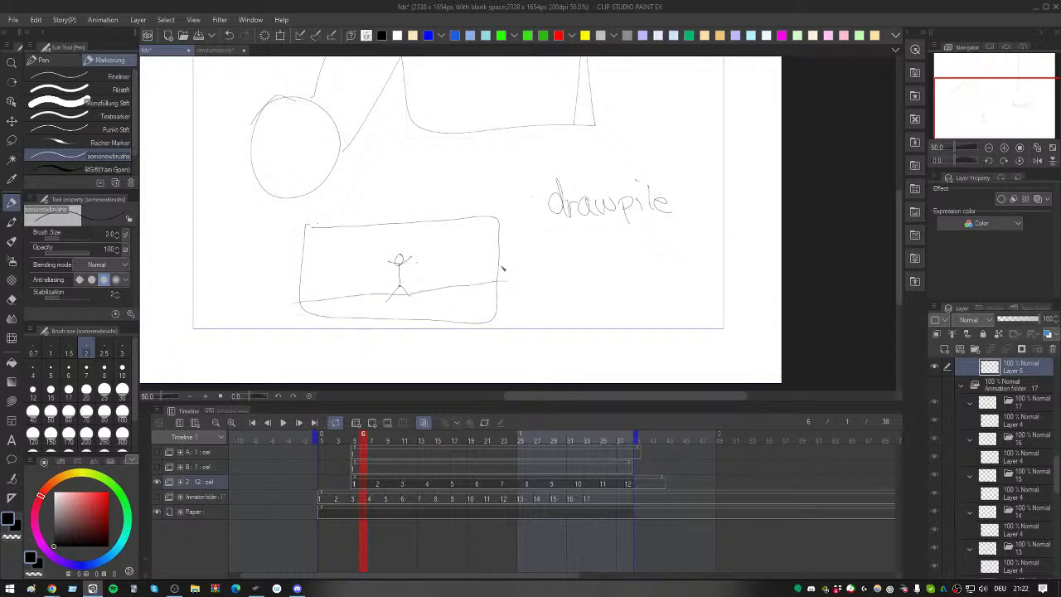
# Step: Add a horizon line and a half sun with radiating rays behind the stick figure's head in the thumbnail
pyautogui.moveTo(385, 250)
pyautogui.mouseDown()
pyautogui.moveTo(416, 239)
pyautogui.moveTo(427, 252)
pyautogui.mouseUp()
pyautogui.moveTo(318, 256); pyautogui.dragTo(504, 249)
pyautogui.moveTo(430, 248)
pyautogui.mouseDown()
pyautogui.moveTo(450, 240)
pyautogui.moveTo(437, 232)
pyautogui.mouseUp()
pyautogui.moveTo(366, 251)
pyautogui.mouseDown()
pyautogui.moveTo(383, 245)
pyautogui.moveTo(378, 238)
pyautogui.mouseUp()
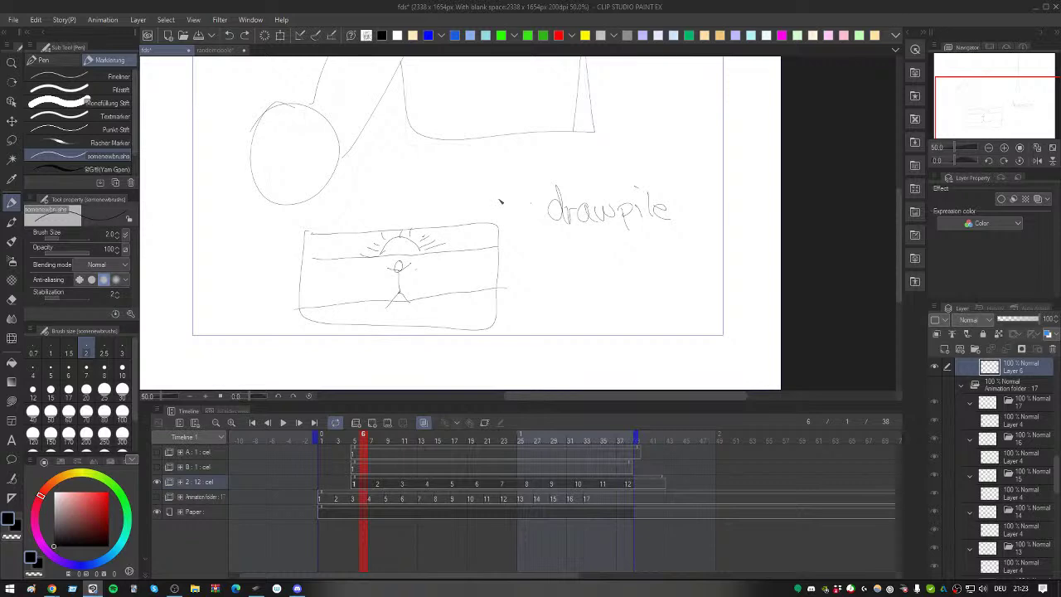
# Step: Draw a second rectangular thumbnail frame below the "drawpile" note and sketch a cliff ledge inside it
pyautogui.scroll(-2, 500, 201)
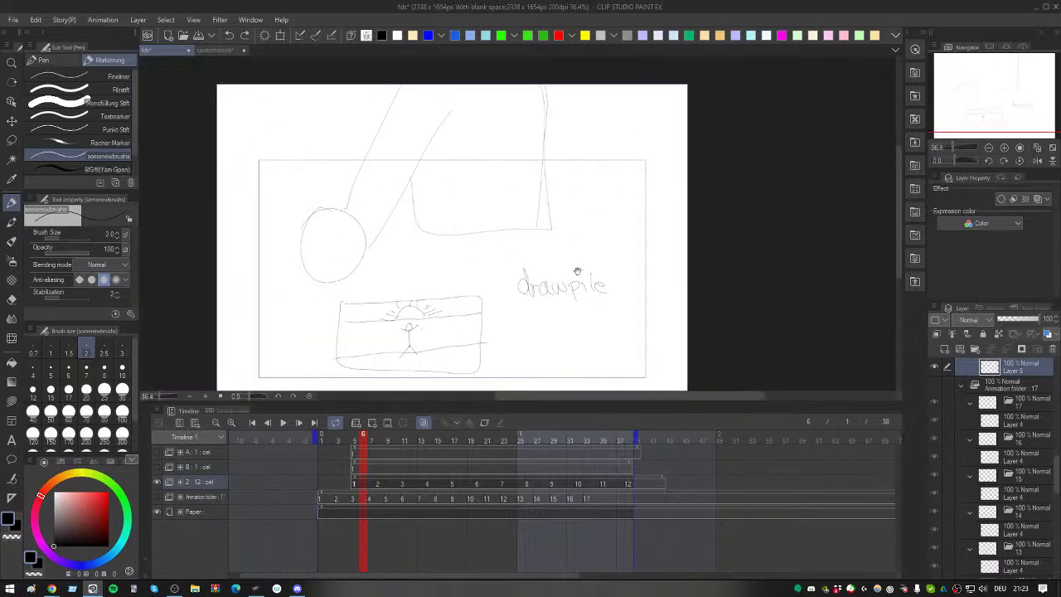
pyautogui.moveTo(582, 267); pyautogui.dragTo(562, 239)
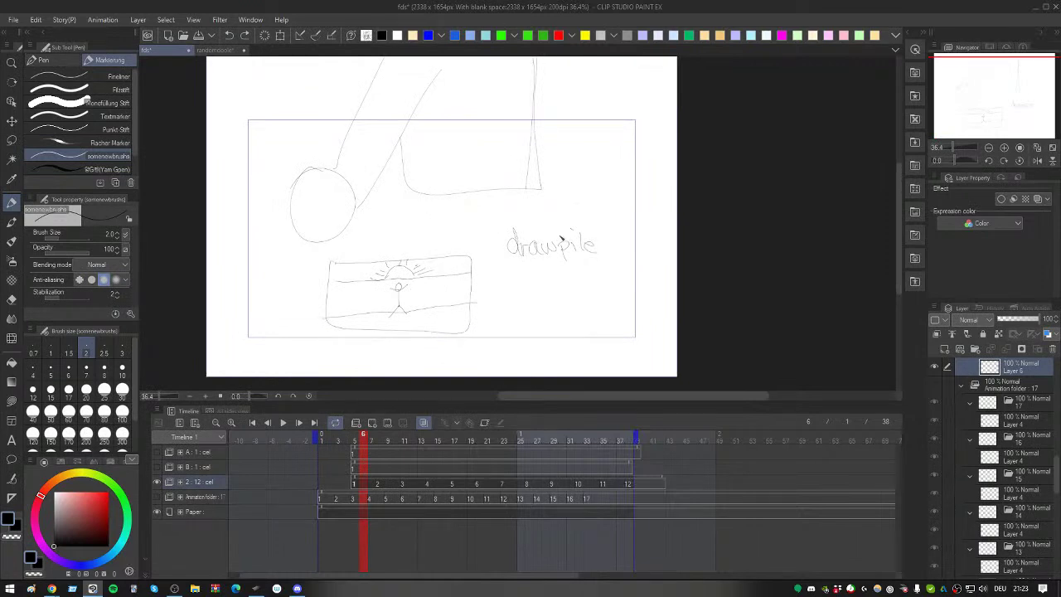
pyautogui.moveTo(562, 240)
pyautogui.mouseDown()
pyautogui.moveTo(517, 303)
pyautogui.moveTo(481, 294)
pyautogui.moveTo(445, 252)
pyautogui.moveTo(473, 290)
pyautogui.mouseUp()
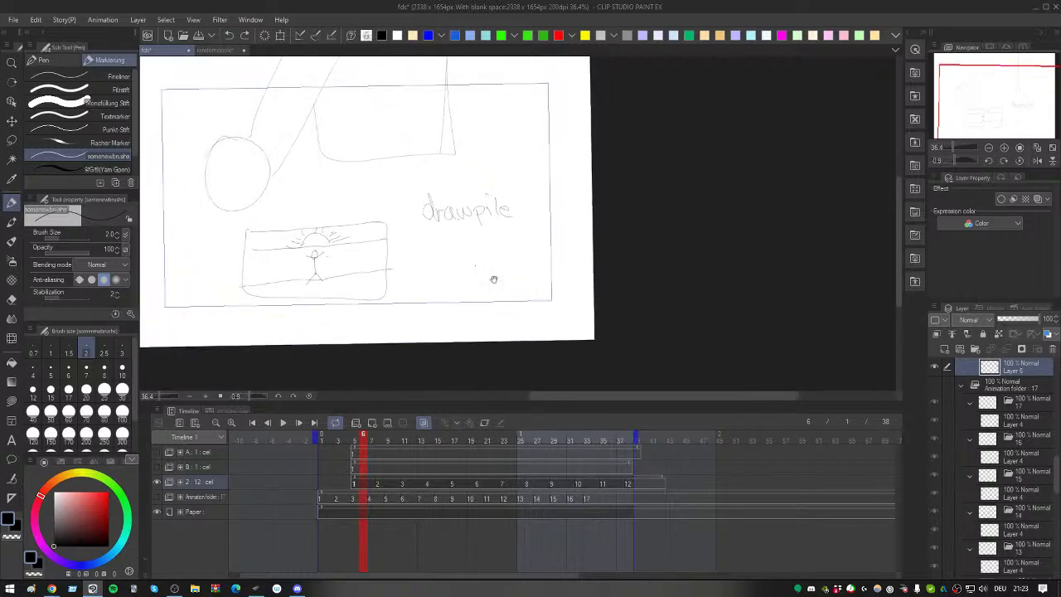
pyautogui.moveTo(489, 272); pyautogui.dragTo(500, 273)
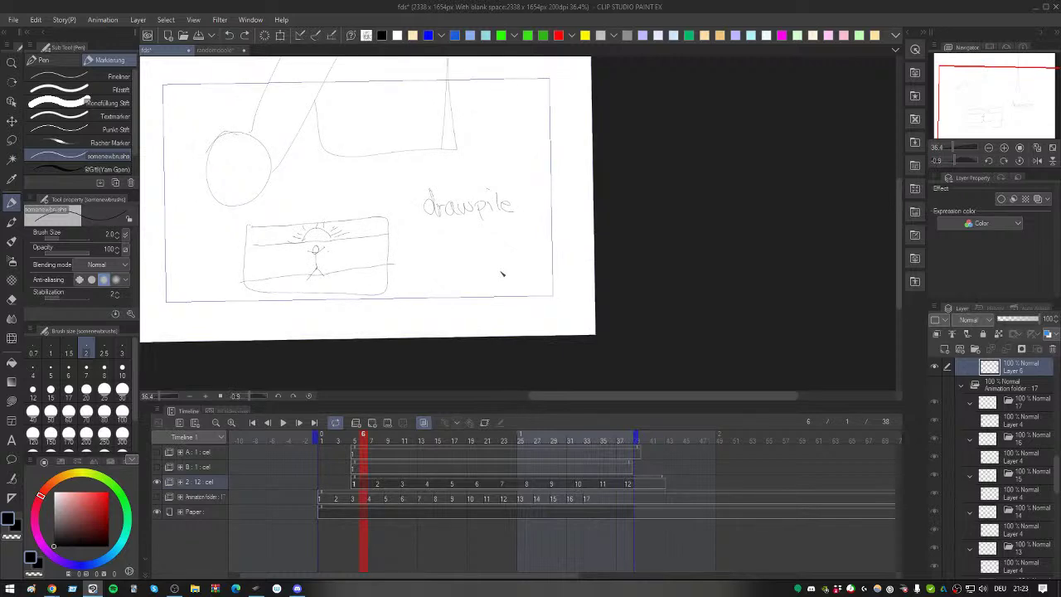
pyautogui.moveTo(421, 230); pyautogui.dragTo(443, 263)
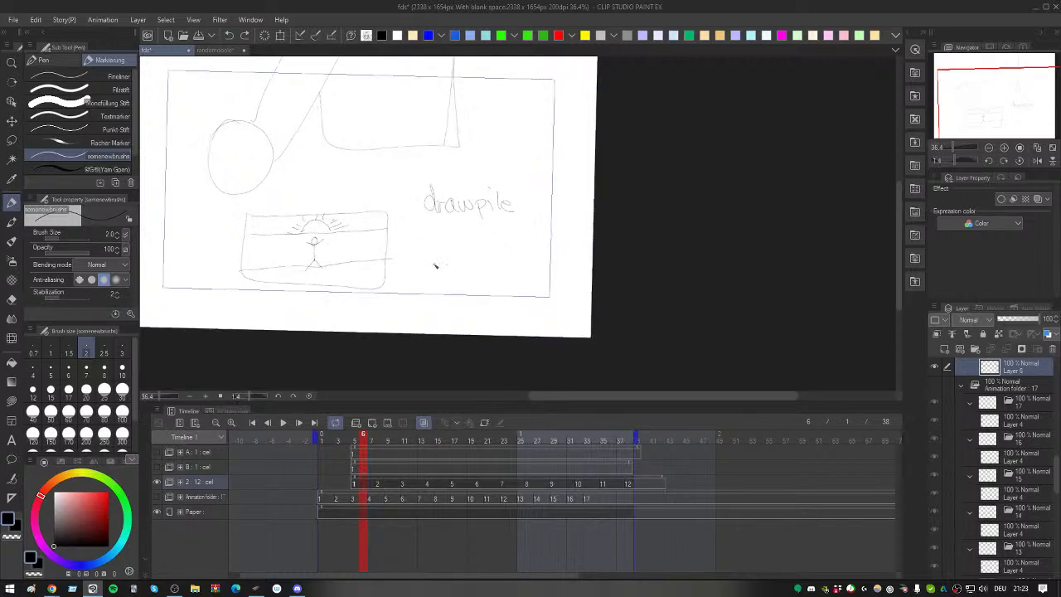
pyautogui.scroll(1, 428, 252)
pyautogui.moveTo(403, 224); pyautogui.dragTo(407, 294)
pyautogui.hotkey('ctrl', 'z')
pyautogui.moveTo(392, 230); pyautogui.dragTo(392, 286)
pyautogui.moveTo(387, 248)
pyautogui.mouseDown()
pyautogui.moveTo(388, 306)
pyautogui.moveTo(537, 315)
pyautogui.mouseUp()
pyautogui.moveTo(384, 220)
pyautogui.mouseDown()
pyautogui.moveTo(600, 218)
pyautogui.moveTo(464, 220)
pyautogui.moveTo(580, 226)
pyautogui.moveTo(573, 317)
pyautogui.moveTo(537, 317)
pyautogui.moveTo(620, 308)
pyautogui.moveTo(416, 225)
pyautogui.moveTo(415, 252)
pyautogui.moveTo(604, 270)
pyautogui.mouseUp()
pyautogui.hotkey('ctrl', 'z')
pyautogui.moveTo(412, 275)
pyautogui.mouseDown()
pyautogui.moveTo(490, 284)
pyautogui.moveTo(496, 310)
pyautogui.mouseUp()
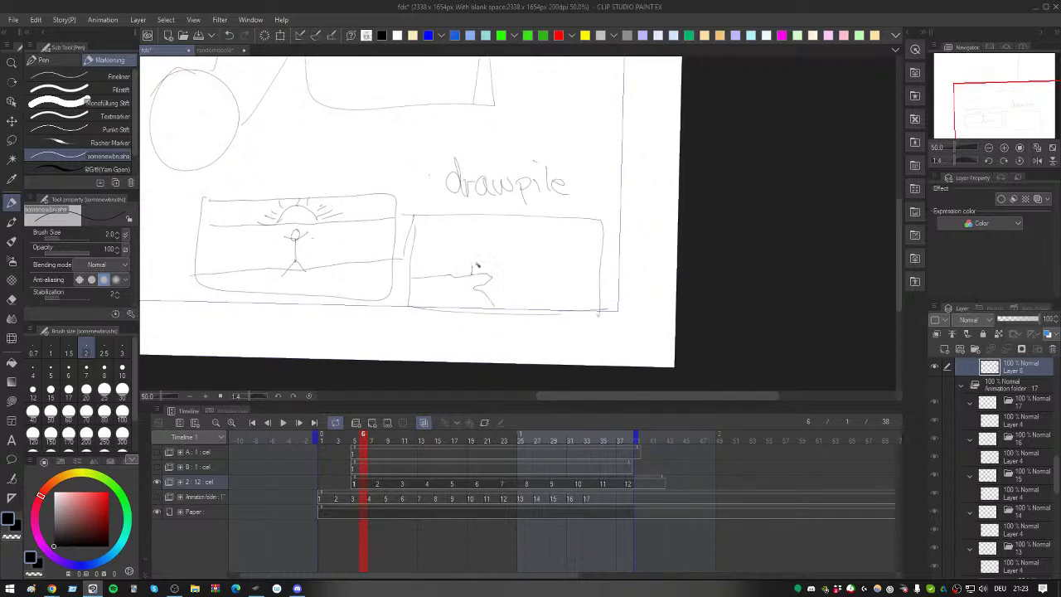
# Step: Sketch a small figure on the cliff ledge with a lower ground line and tall skyline shapes opposite it
pyautogui.moveTo(471, 267)
pyautogui.mouseDown()
pyautogui.moveTo(476, 281)
pyautogui.moveTo(475, 245)
pyautogui.mouseUp()
pyautogui.moveTo(492, 297); pyautogui.dragTo(592, 296)
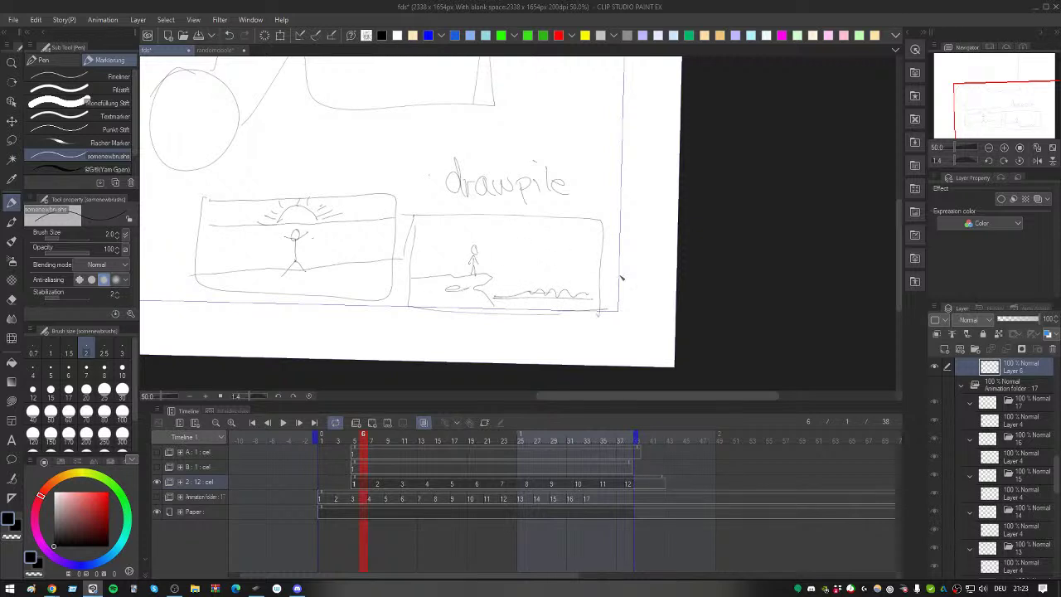
pyautogui.moveTo(489, 285)
pyautogui.mouseDown()
pyautogui.moveTo(525, 280)
pyautogui.moveTo(536, 265)
pyautogui.moveTo(553, 277)
pyautogui.moveTo(568, 223)
pyautogui.moveTo(582, 264)
pyautogui.moveTo(607, 273)
pyautogui.mouseUp()
pyautogui.hotkey('ctrl', 'z')
pyautogui.hotkey('ctrl', 'z')
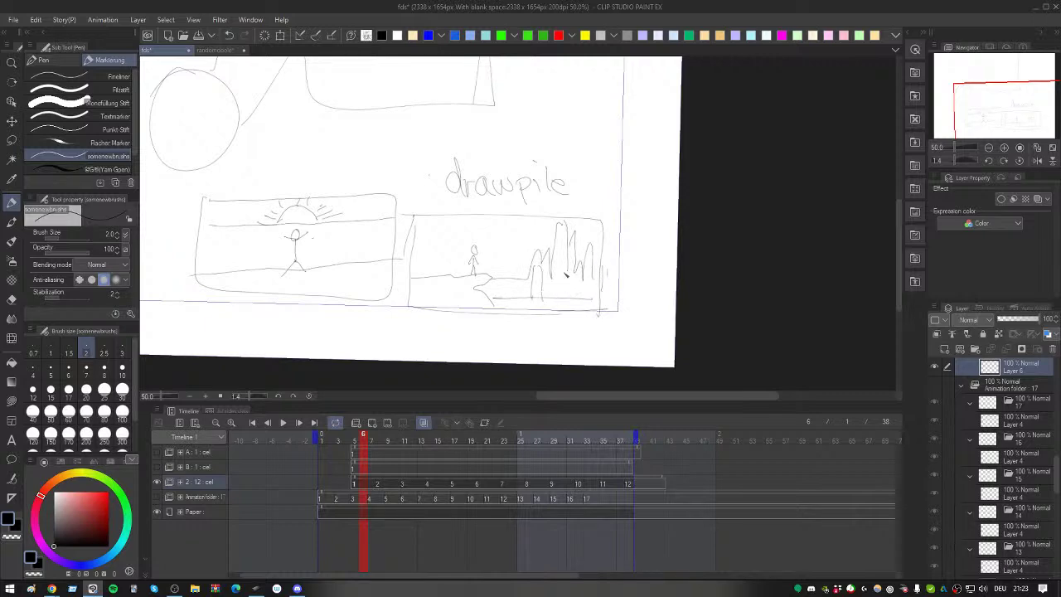
# Step: Erase the handwritten "drawpile" above the second thumbnail with the hard eraser
pyautogui.moveTo(320, 312)
pyautogui.mouseDown()
pyautogui.moveTo(557, 296)
pyautogui.moveTo(453, 316)
pyautogui.mouseUp()
pyautogui.moveTo(760, 241)
pyautogui.mouseDown()
pyautogui.moveTo(552, 208)
pyautogui.moveTo(730, 199)
pyautogui.moveTo(680, 189)
pyautogui.mouseUp()
pyautogui.moveTo(721, 297)
pyautogui.mouseDown()
pyautogui.moveTo(699, 324)
pyautogui.moveTo(671, 321)
pyautogui.mouseUp()
pyautogui.hotkey('ctrl', 'z')
pyautogui.press('e')
pyautogui.moveTo(547, 199); pyautogui.dragTo(664, 204)
pyautogui.moveTo(666, 282); pyautogui.dragTo(672, 278)
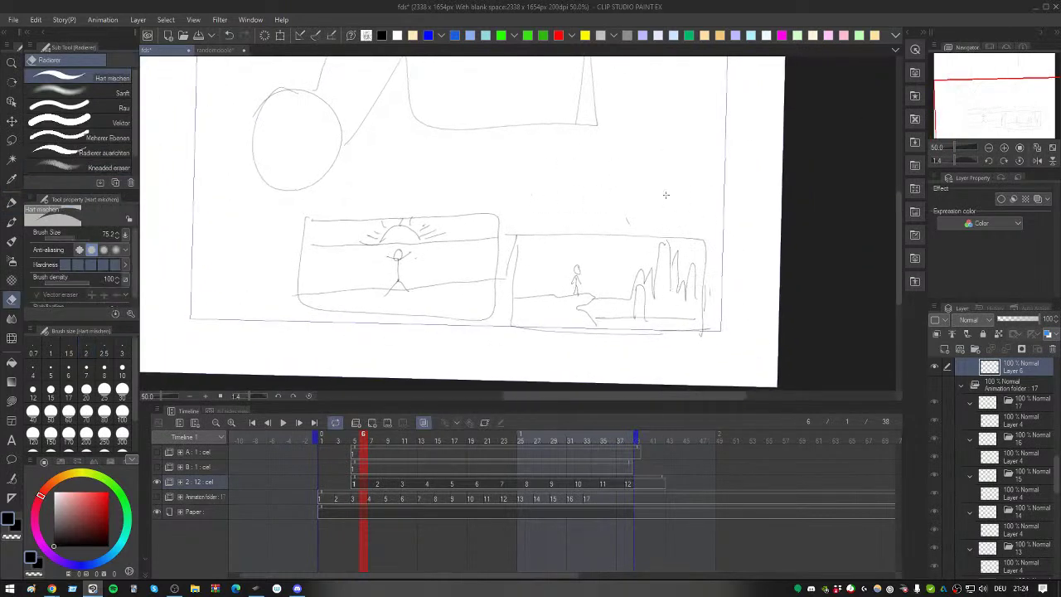
pyautogui.press('p')
pyautogui.moveTo(595, 245); pyautogui.dragTo(597, 261)
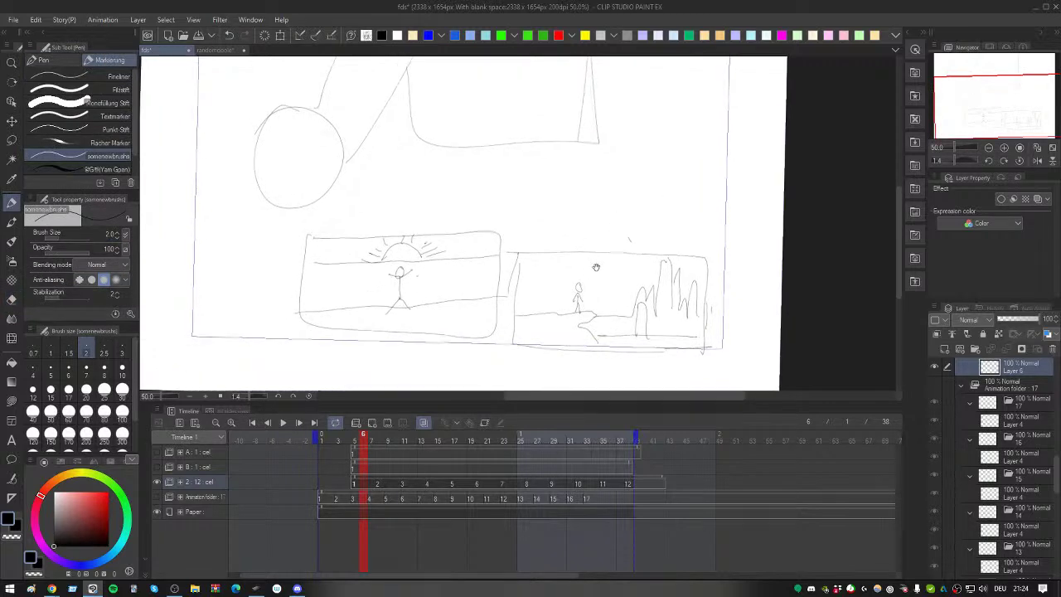
pyautogui.moveTo(547, 229); pyautogui.dragTo(540, 234)
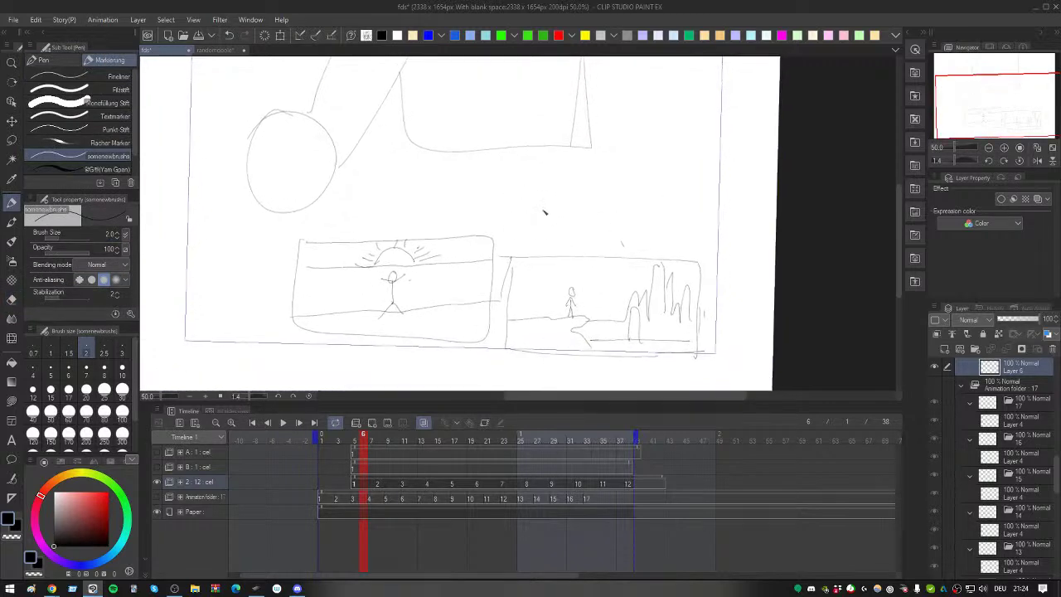
pyautogui.moveTo(626, 248); pyautogui.dragTo(609, 291)
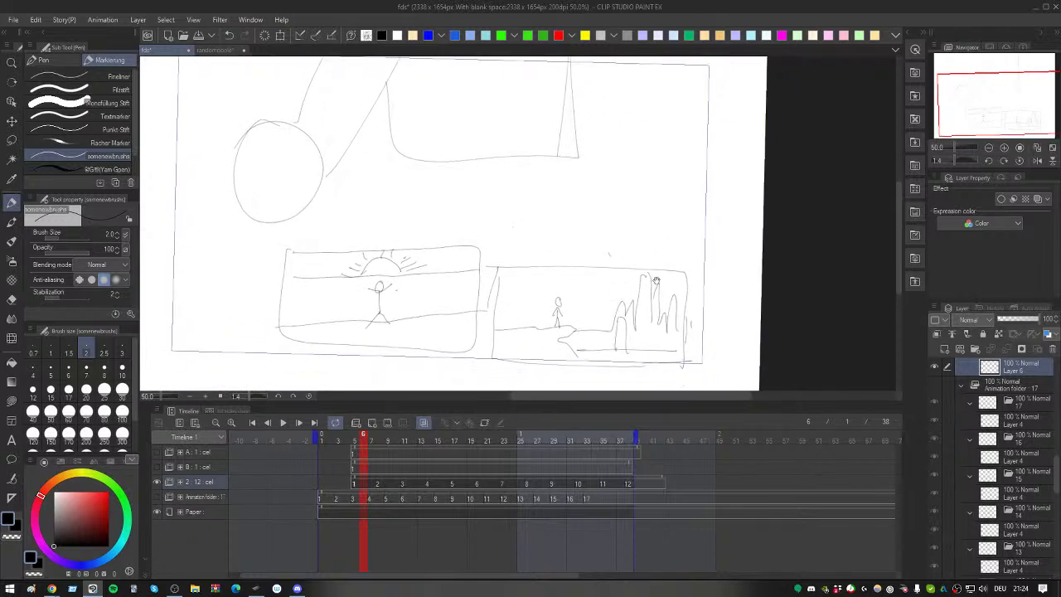
pyautogui.moveTo(550, 232)
pyautogui.mouseDown()
pyautogui.moveTo(569, 218)
pyautogui.moveTo(574, 253)
pyautogui.moveTo(580, 236)
pyautogui.moveTo(595, 250)
pyautogui.mouseUp()
pyautogui.hotkey('ctrl', 'z')
pyautogui.hotkey('ctrl', 'z')
pyautogui.hotkey('ctrl', 'z')
pyautogui.scroll(-2, 694, 285)
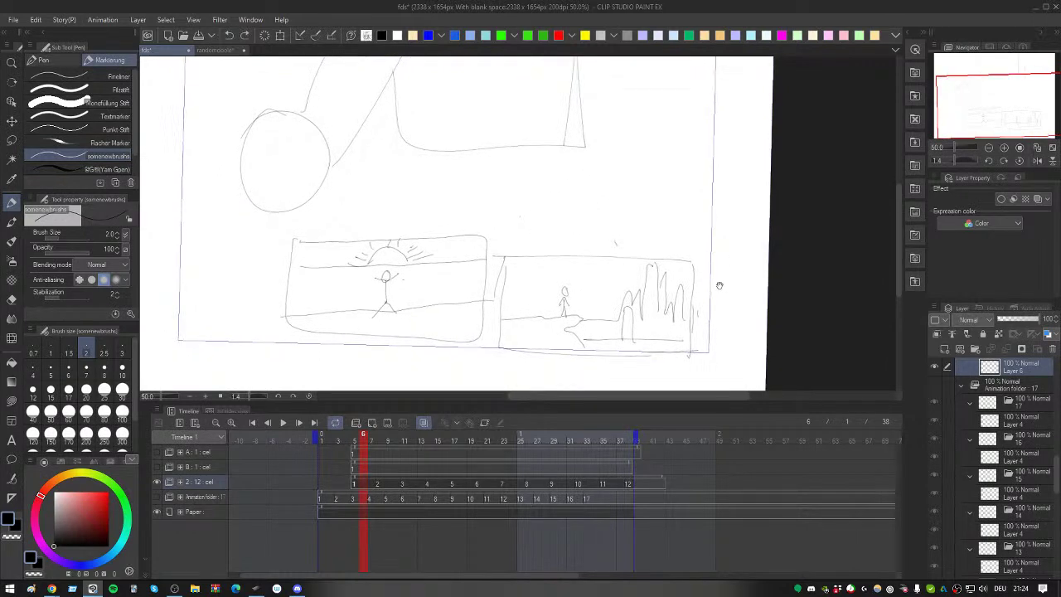
# Step: Lasso both thumbnail sketches and scale them down to a small size beneath the circle
pyautogui.press('m')
pyautogui.moveTo(540, 200)
pyautogui.mouseDown()
pyautogui.moveTo(687, 382)
pyautogui.moveTo(535, 202)
pyautogui.mouseUp()
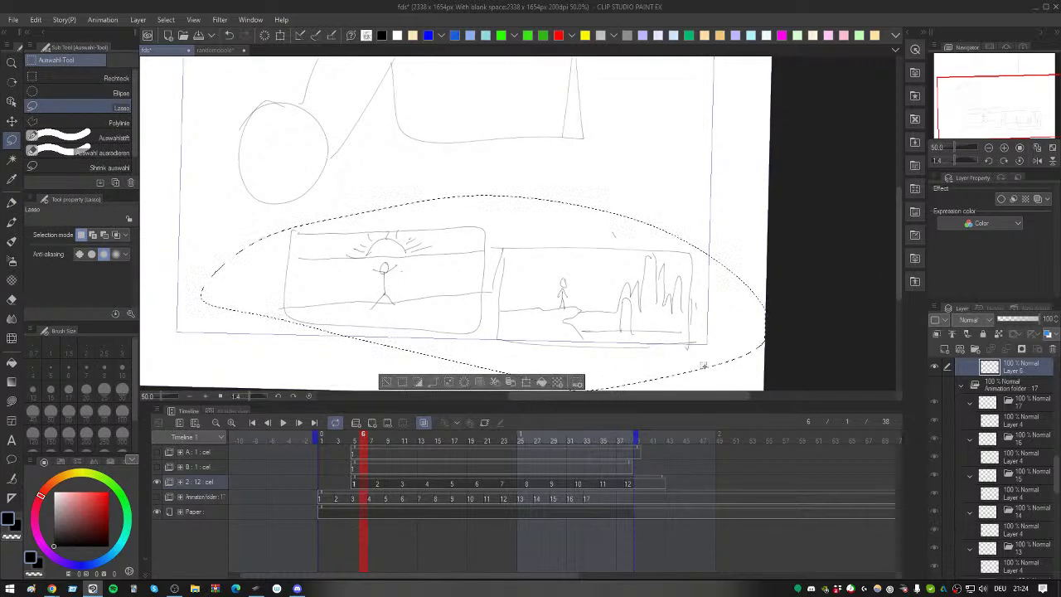
pyautogui.scroll(-2, 509, 249)
pyautogui.click(507, 383)
pyautogui.moveTo(746, 279); pyautogui.dragTo(365, 301)
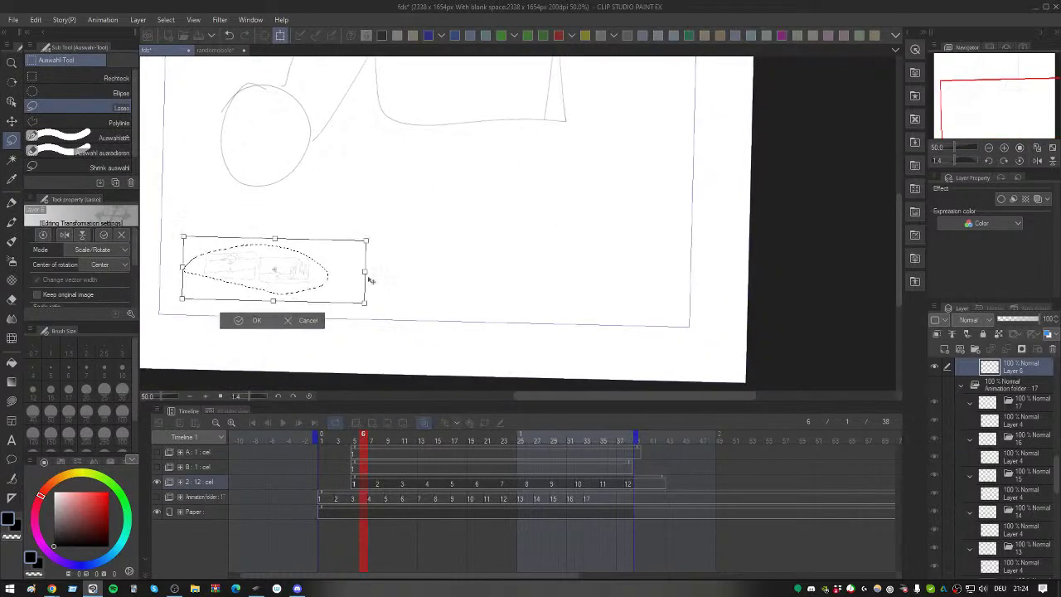
pyautogui.click(255, 323)
# Step: Lasso the two shrunken thumbnails, delete them from the layer and clear the selection
pyautogui.moveTo(417, 274)
pyautogui.mouseDown()
pyautogui.moveTo(327, 346)
pyautogui.moveTo(420, 289)
pyautogui.mouseUp()
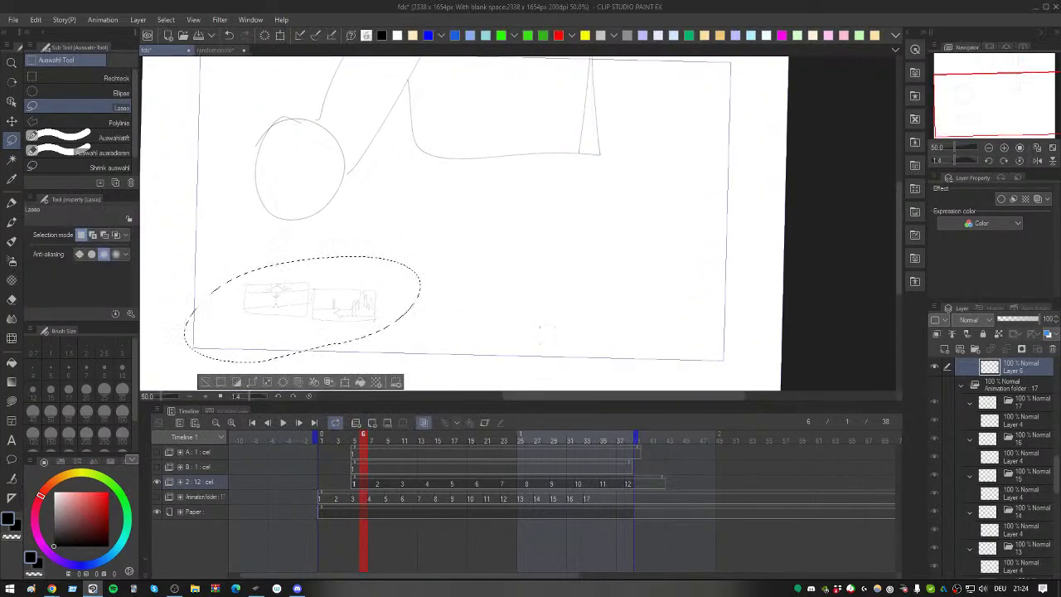
pyautogui.click(283, 381)
pyautogui.hotkey('ctrl', 'd')
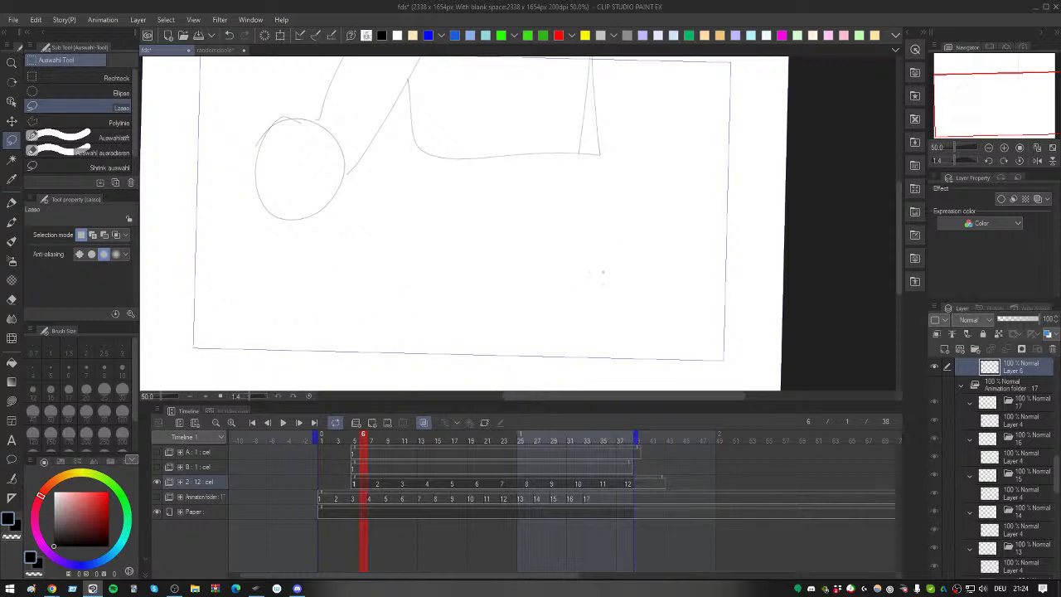
# Step: Reset the canvas rotation to 0 and reduce the timeline's height to give the canvas more room
pyautogui.moveTo(545, 301)
pyautogui.mouseDown()
pyautogui.moveTo(599, 229)
pyautogui.moveTo(609, 254)
pyautogui.moveTo(559, 355)
pyautogui.moveTo(561, 327)
pyautogui.mouseUp()
pyautogui.moveTo(457, 192); pyautogui.dragTo(462, 224)
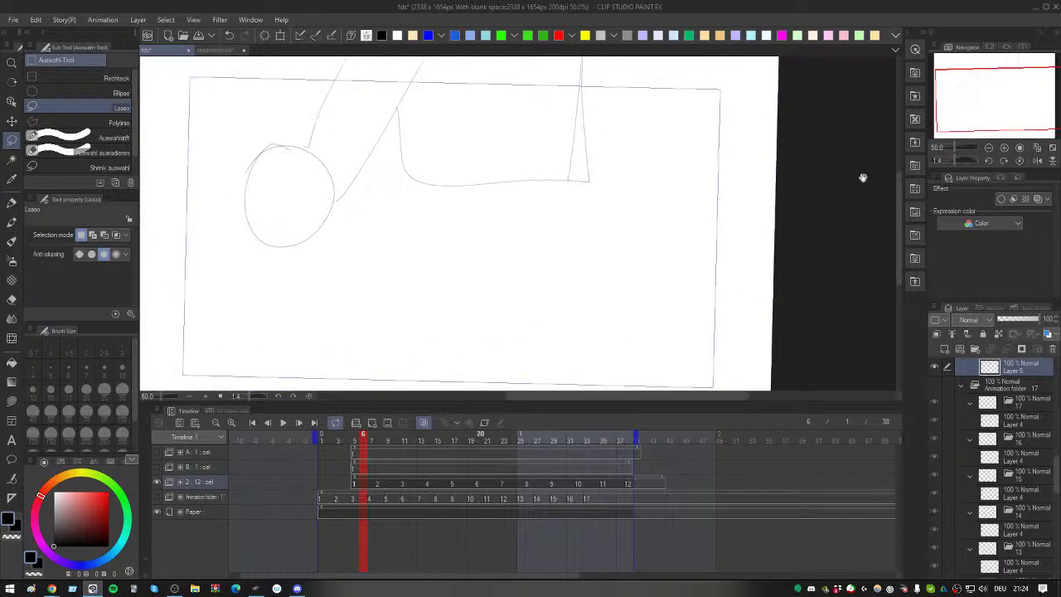
pyautogui.click(1019, 160)
pyautogui.moveTo(508, 299)
pyautogui.mouseDown()
pyautogui.moveTo(452, 272)
pyautogui.moveTo(469, 283)
pyautogui.moveTo(498, 256)
pyautogui.moveTo(507, 268)
pyautogui.moveTo(535, 223)
pyautogui.moveTo(523, 258)
pyautogui.moveTo(526, 222)
pyautogui.moveTo(505, 284)
pyautogui.moveTo(519, 235)
pyautogui.mouseUp()
pyautogui.scroll(-1, 535, 223)
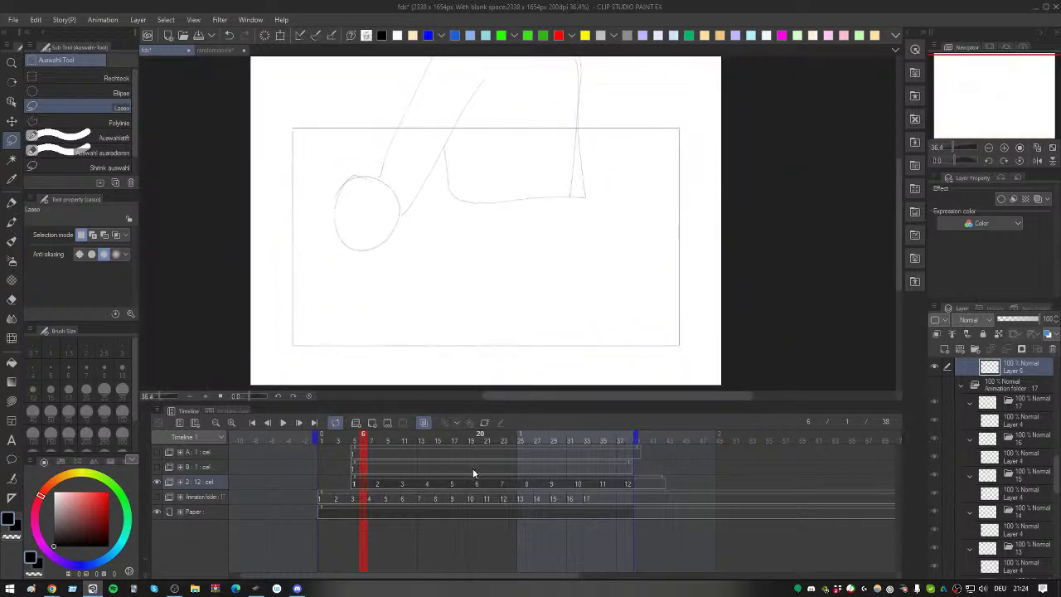
pyautogui.moveTo(455, 428); pyautogui.dragTo(457, 467)
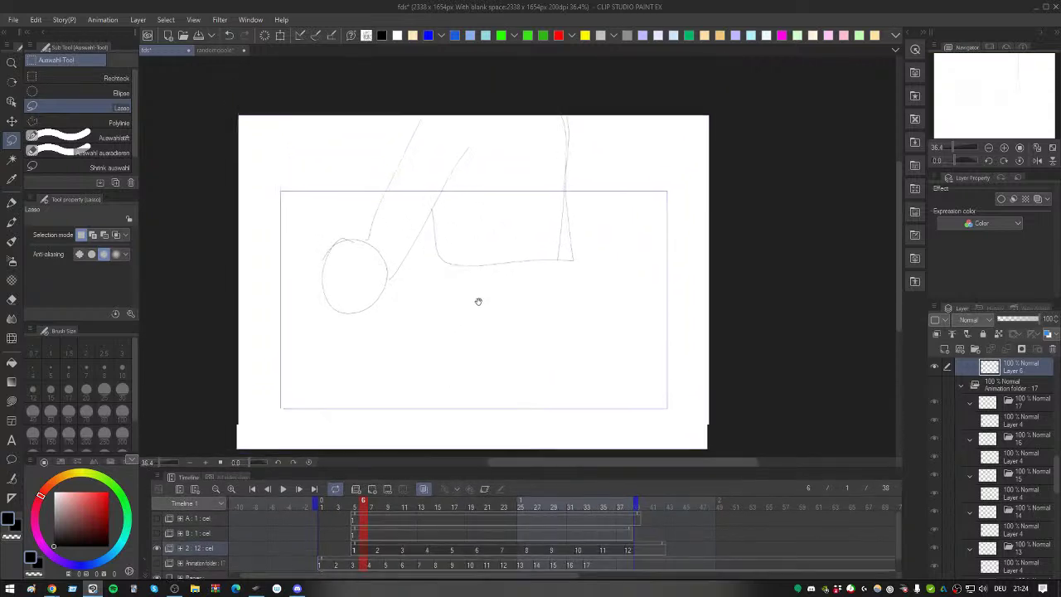
pyautogui.moveTo(464, 308); pyautogui.dragTo(505, 256)
pyautogui.scroll(1, 493, 298)
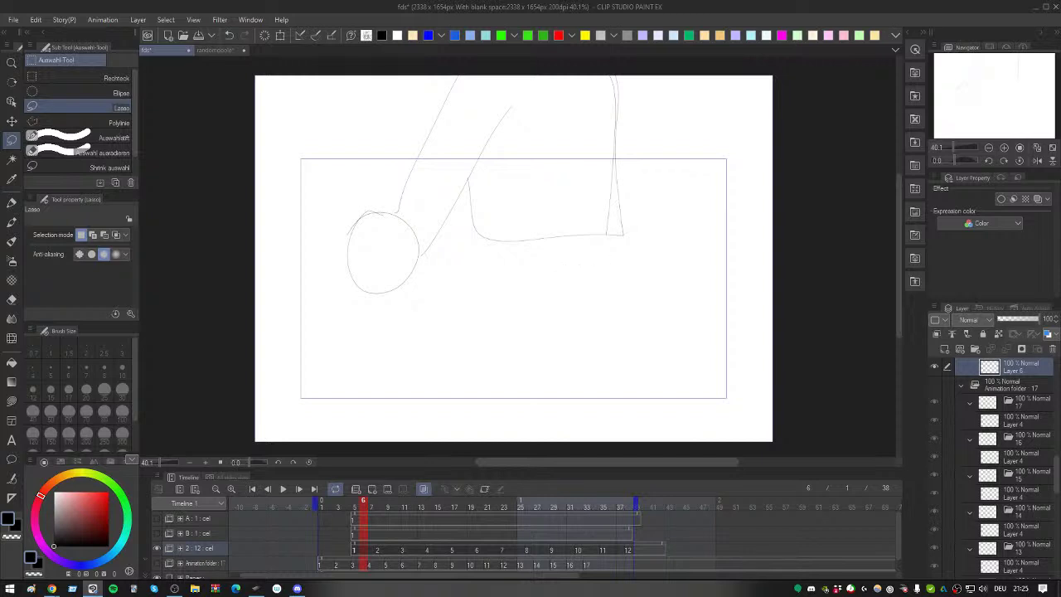
pyautogui.click(52, 589)
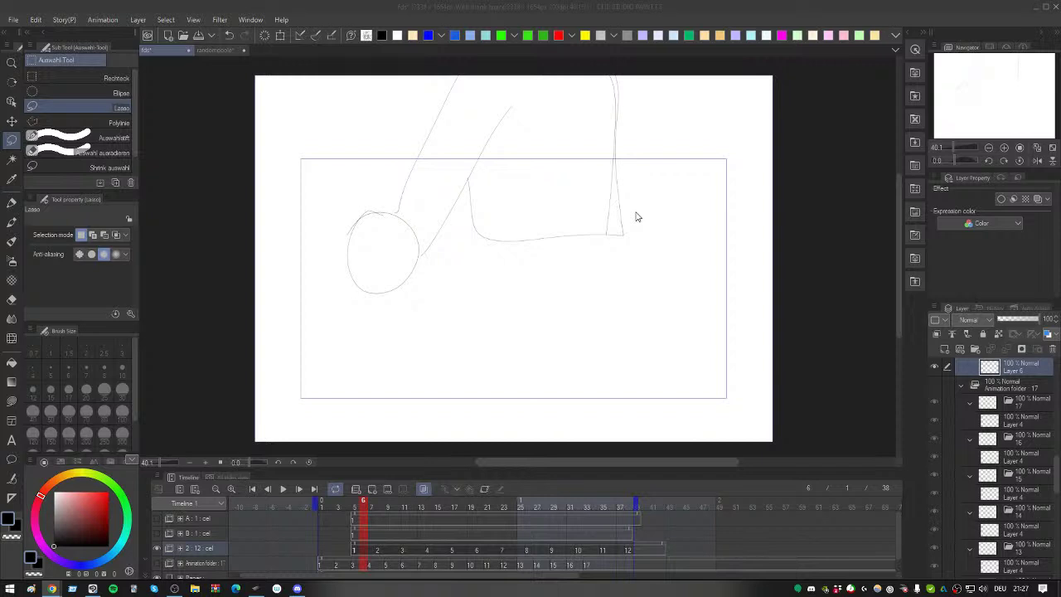
pyautogui.scroll(-1, 583, 331)
pyautogui.scroll(2, 584, 335)
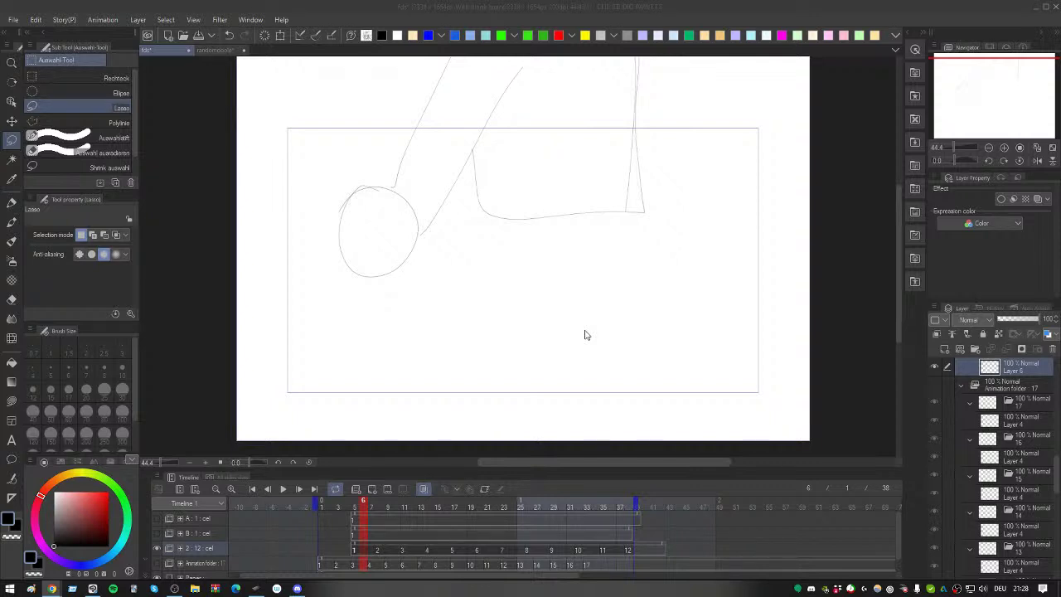
pyautogui.scroll(-3, 457, 353)
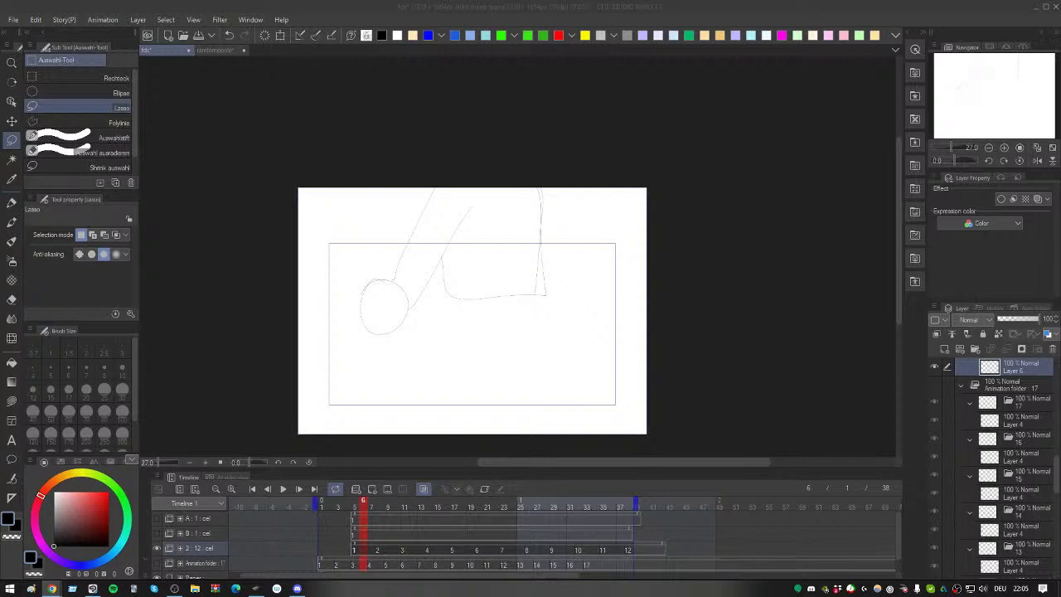
pyautogui.click(532, 5)
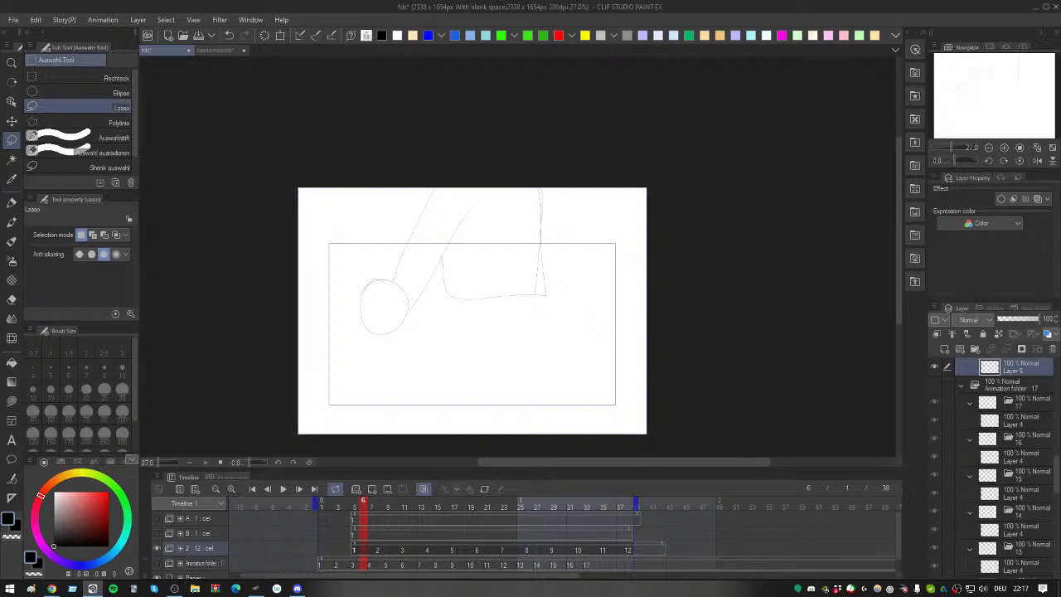
pyautogui.hotkey('alt', 'Tab')
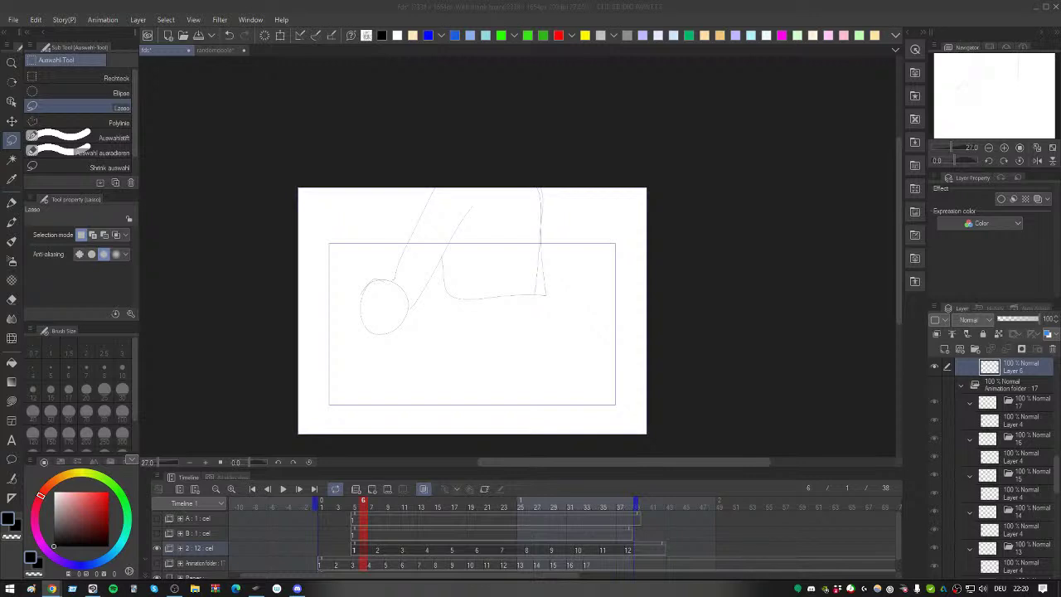
pyautogui.click(469, 229)
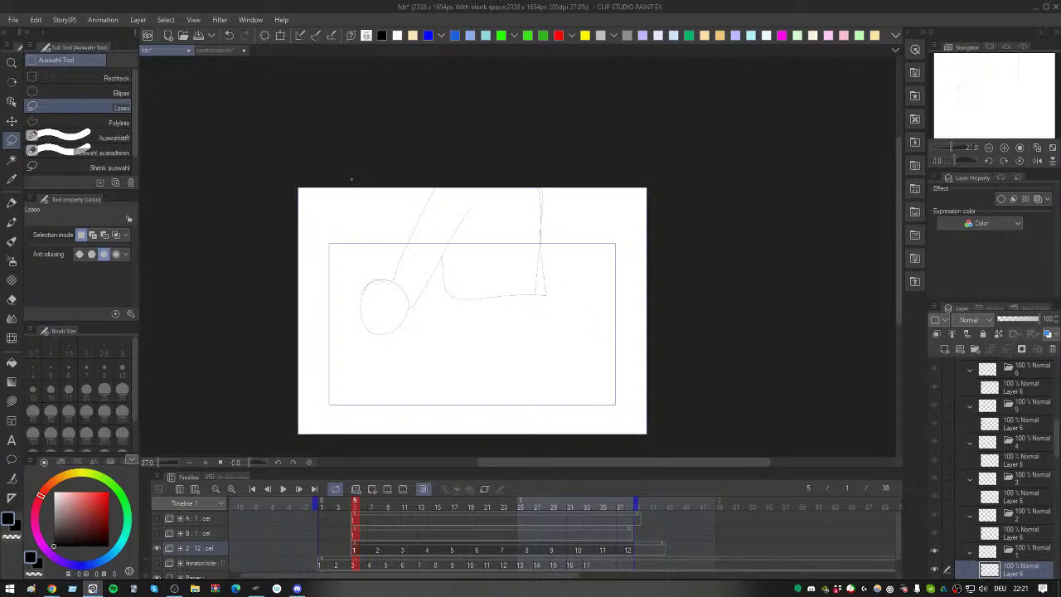
pyautogui.doubleClick(526, 6)
pyautogui.doubleClick(550, 12)
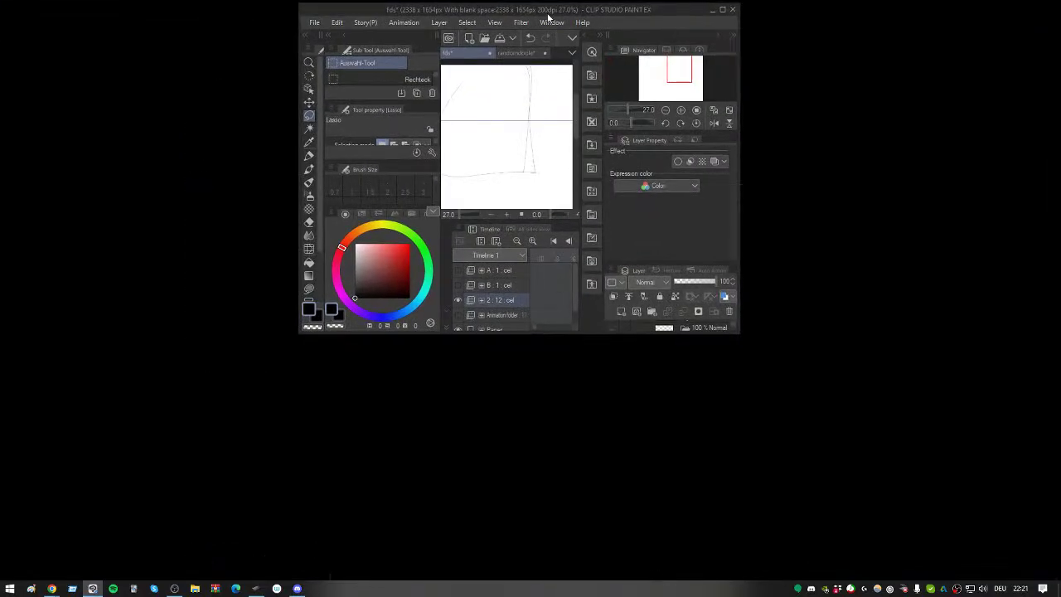
pyautogui.moveTo(526, 250)
pyautogui.mouseDown()
pyautogui.moveTo(589, 308)
pyautogui.moveTo(531, 259)
pyautogui.mouseUp()
pyautogui.click(530, 261)
# Step: Lay down a large black freeform shape over the lower body sketch at frame 5 with the lasso fill tool
pyautogui.press('u')
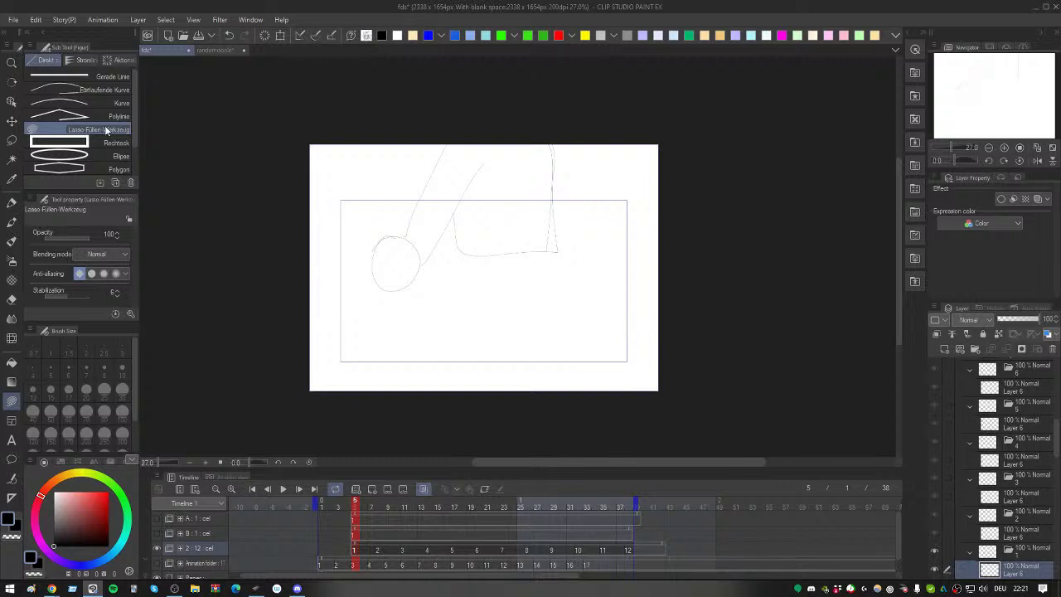
pyautogui.moveTo(539, 222)
pyautogui.mouseDown()
pyautogui.moveTo(475, 270)
pyautogui.moveTo(492, 301)
pyautogui.moveTo(556, 321)
pyautogui.moveTo(592, 296)
pyautogui.moveTo(598, 267)
pyautogui.moveTo(554, 219)
pyautogui.mouseUp()
pyautogui.scroll(-1, 605, 298)
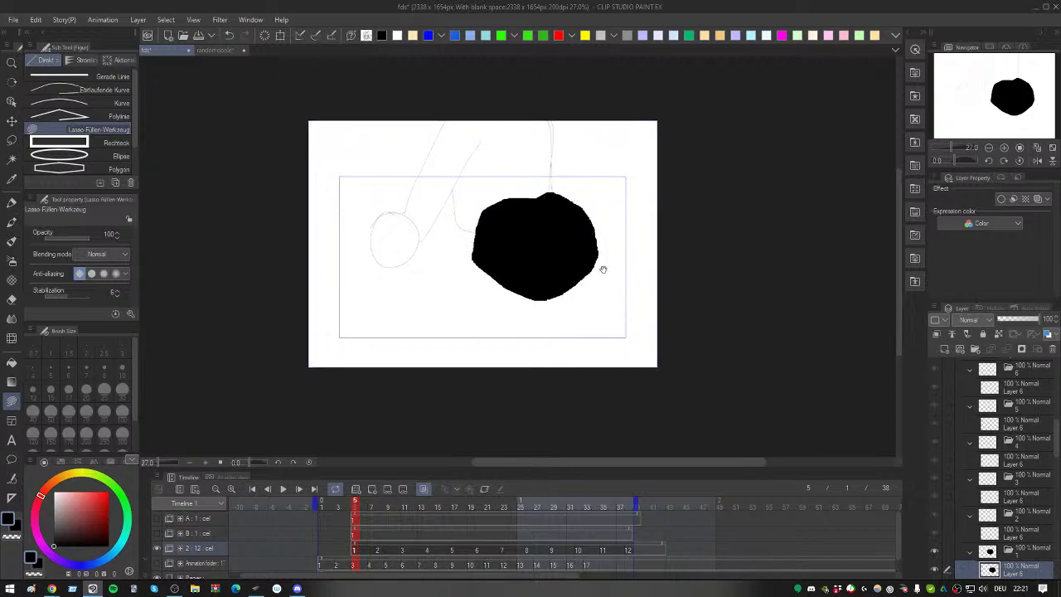
pyautogui.press('u')
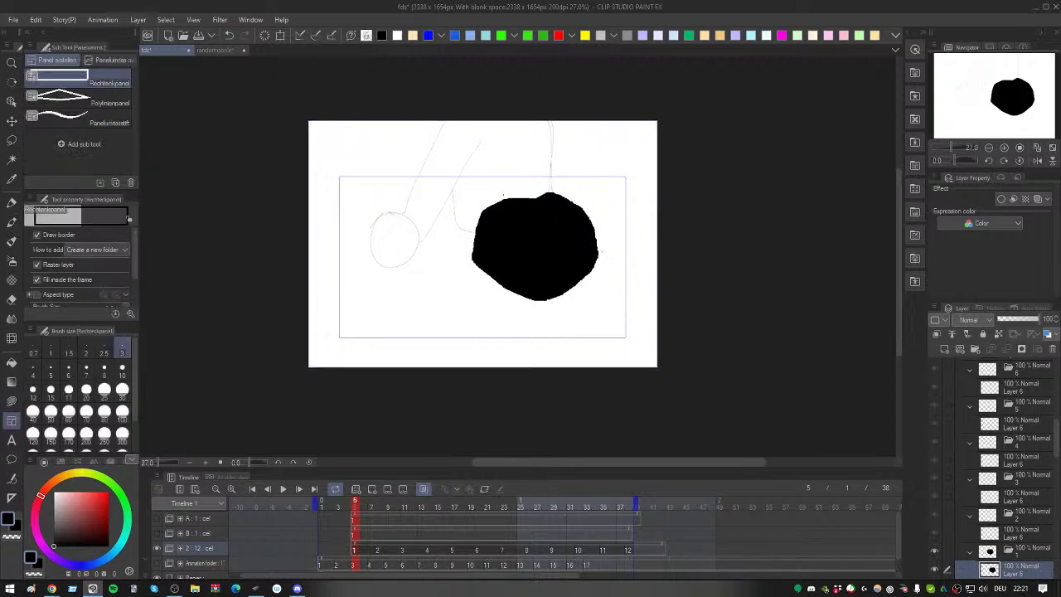
# Step: Undo the small comic frame and the black freeform fill covering the lower body sketch at frame 5
pyautogui.moveTo(488, 195); pyautogui.dragTo(508, 206)
pyautogui.press('t')
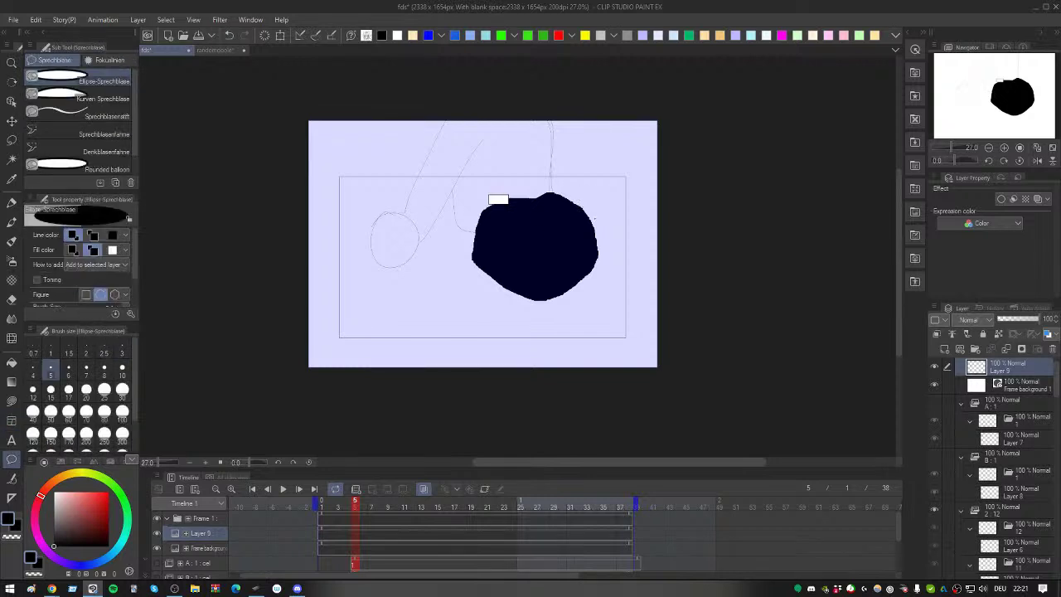
pyautogui.hotkey('ctrl', 'z')
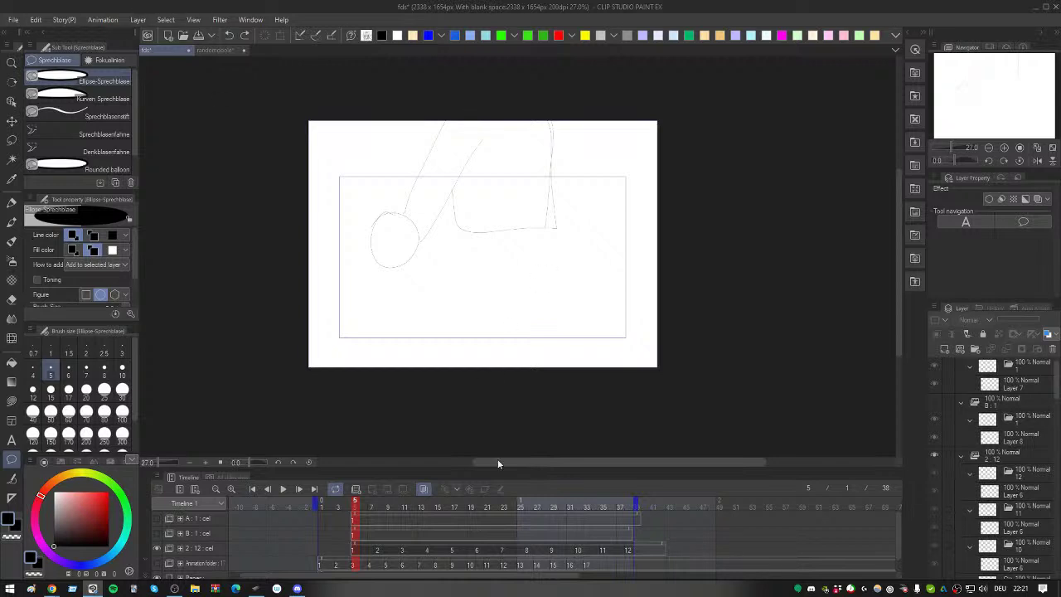
# Step: Go to frame 7 and demonstrate cycling between the lasso fill, frame border and ruler tools
pyautogui.click(371, 551)
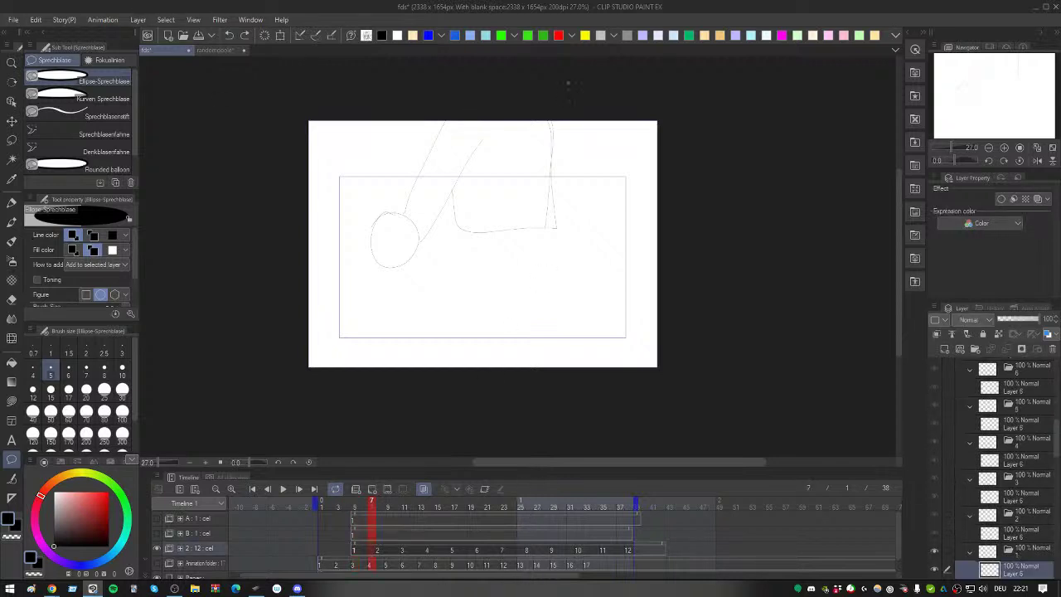
pyautogui.press('u')
pyautogui.press('u')
pyautogui.press('u')
pyautogui.moveTo(445, 269)
pyautogui.mouseDown()
pyautogui.moveTo(490, 252)
pyautogui.moveTo(457, 238)
pyautogui.moveTo(422, 265)
pyautogui.mouseUp()
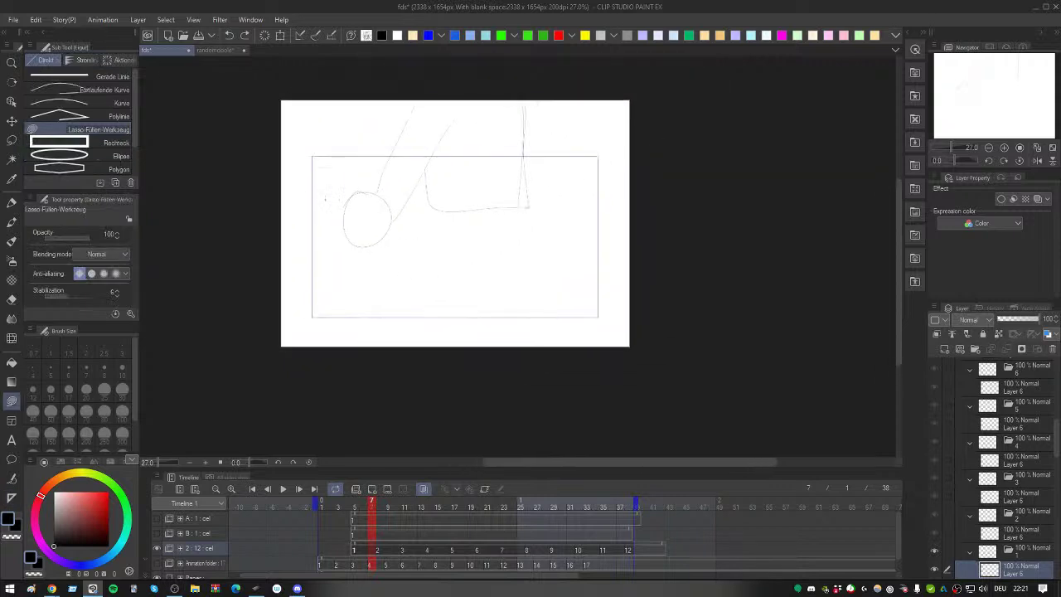
pyautogui.press('u')
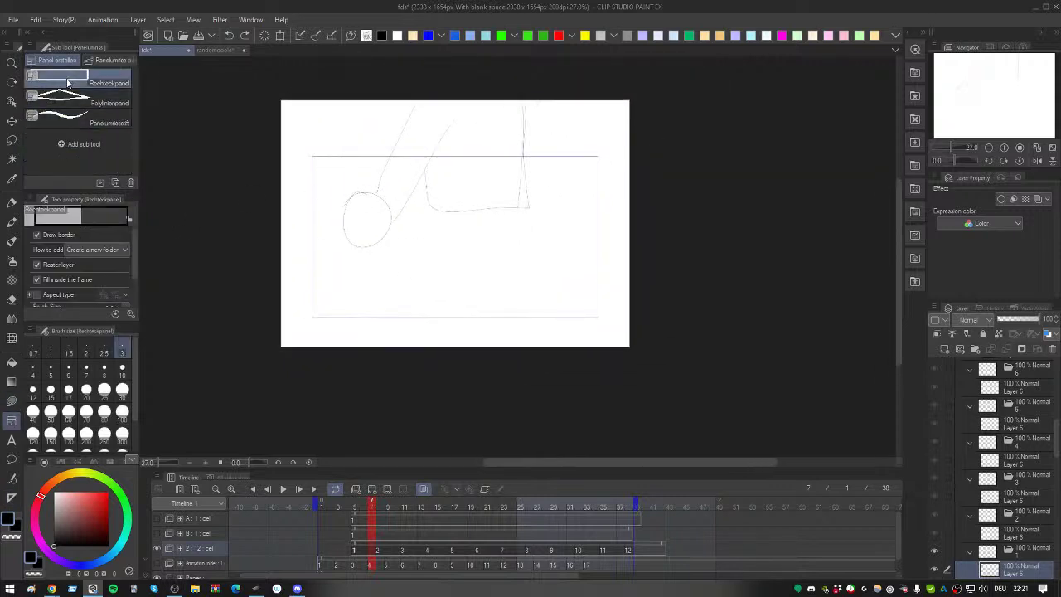
pyautogui.press('u')
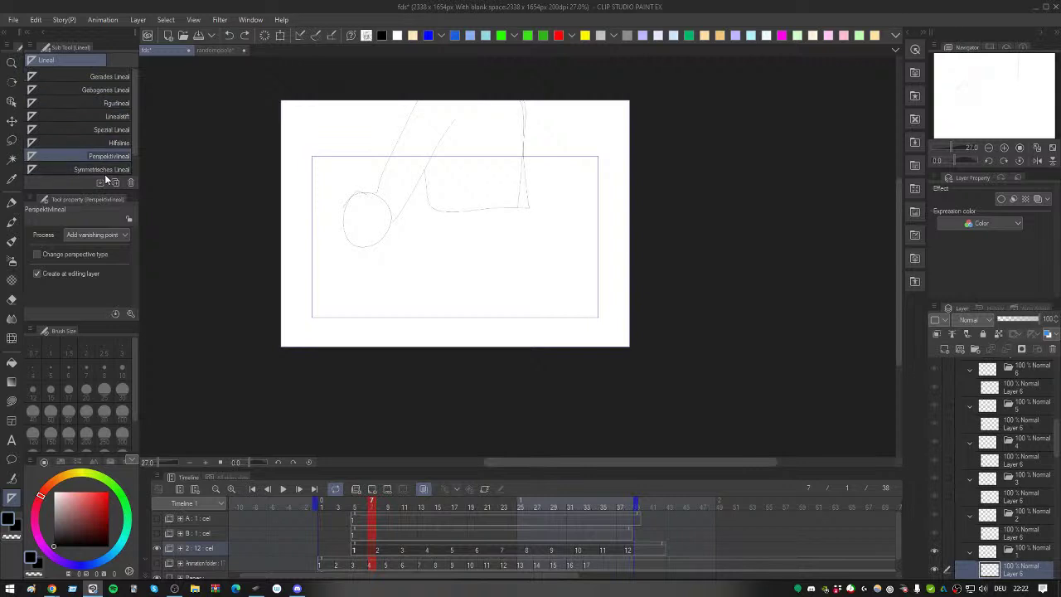
pyautogui.press('u')
pyautogui.press('u')
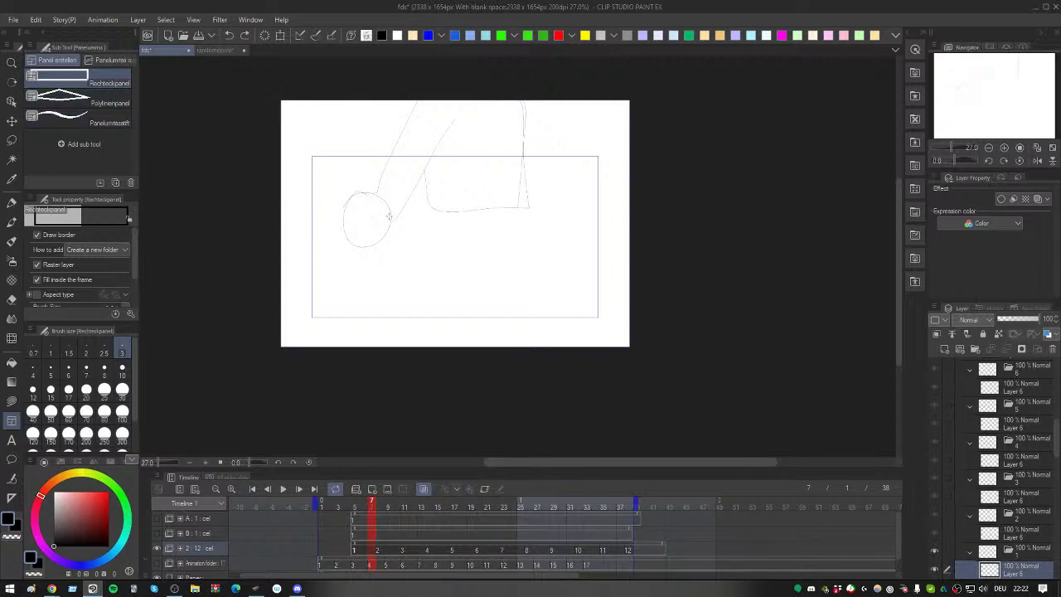
pyautogui.press('u')
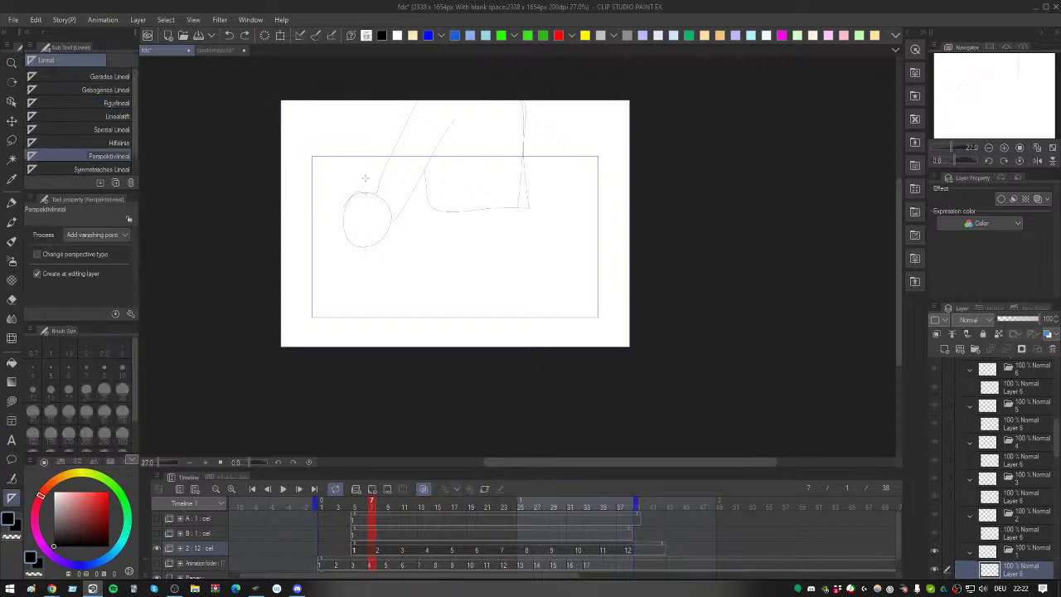
# Step: Cycle through the pen, marker and brush groups, ending on the somenewbrushe marker at size 2
pyautogui.press('p')
pyautogui.press('p')
pyautogui.press('p')
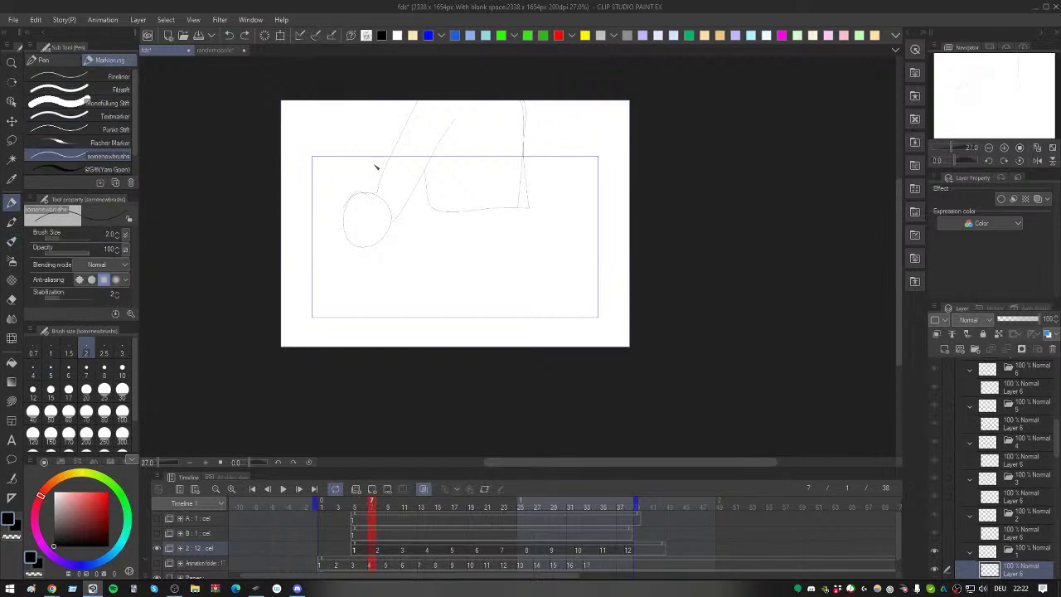
pyautogui.press('b')
pyautogui.press('b')
pyautogui.press('b')
pyautogui.press('b')
pyautogui.press('b')
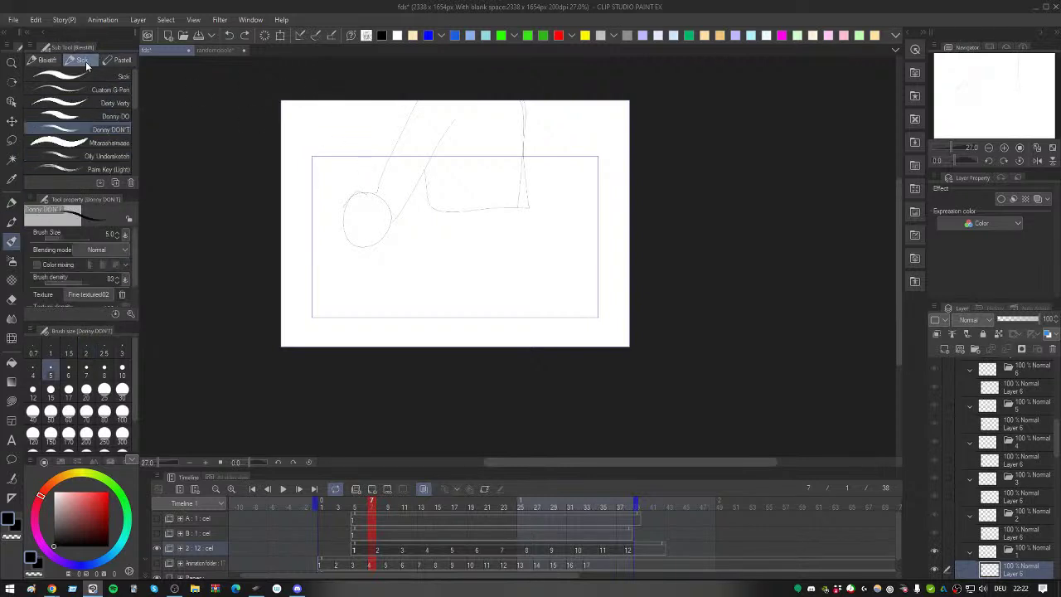
pyautogui.press('b')
pyautogui.press('b')
pyautogui.press('b')
pyautogui.press('b')
pyautogui.press('p')
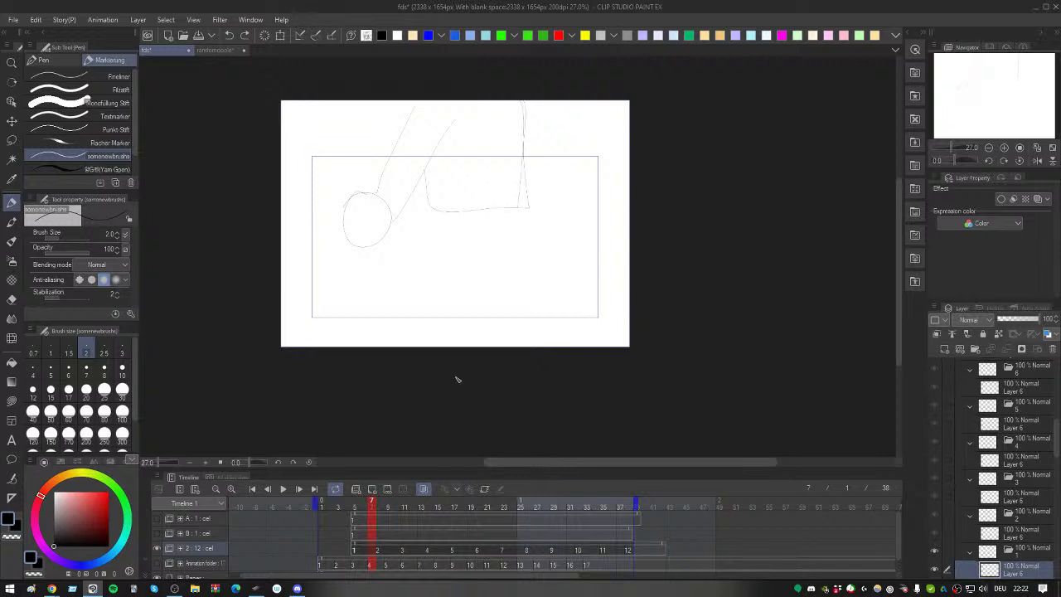
# Step: Insert an empty cel between cels 1 and 2 at frame 7 and remove it again
pyautogui.click(370, 552)
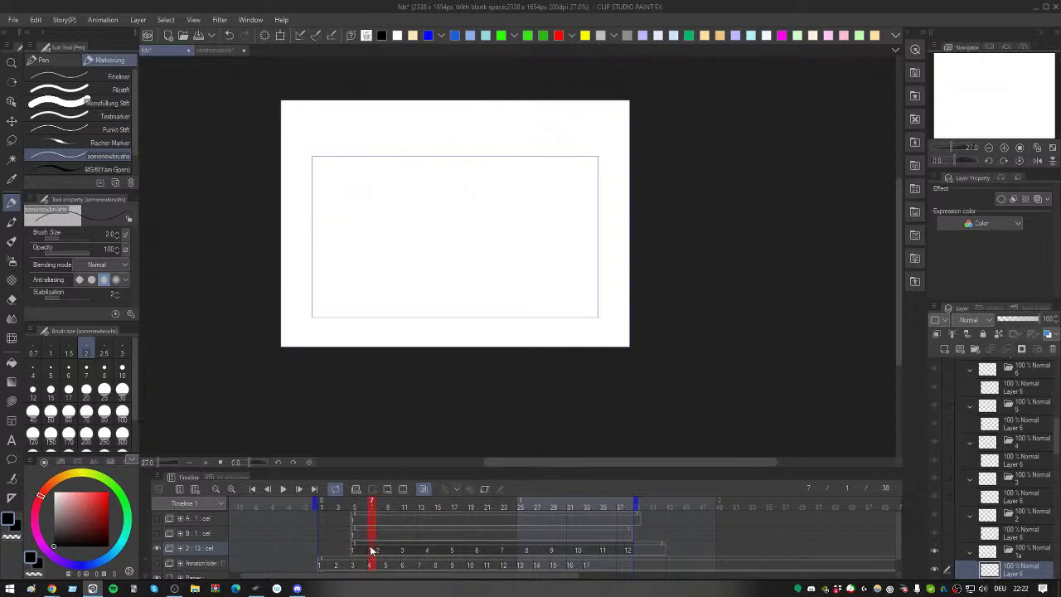
pyautogui.click(371, 552)
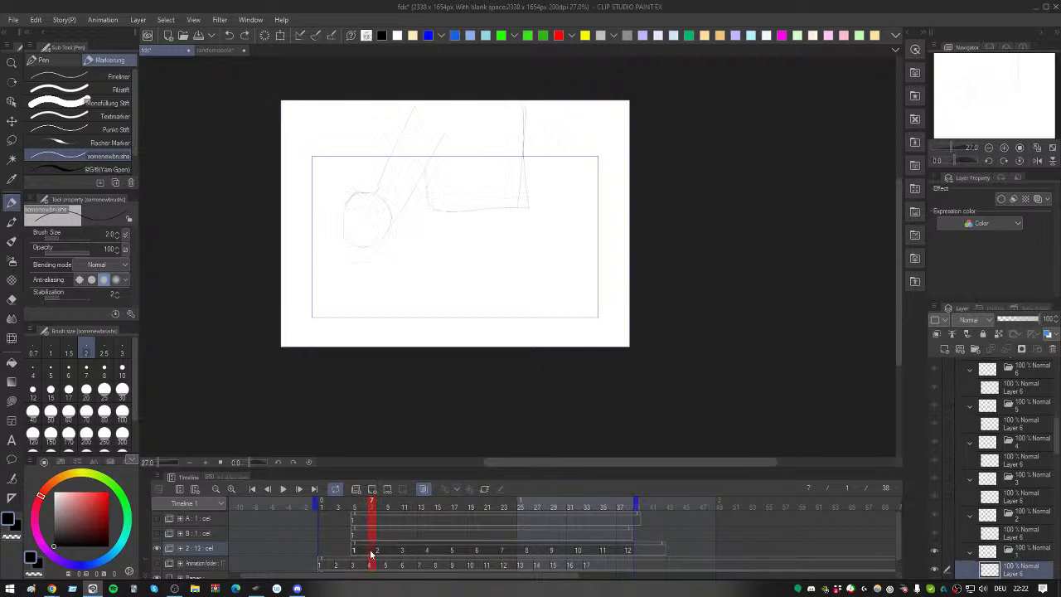
pyautogui.click(370, 553)
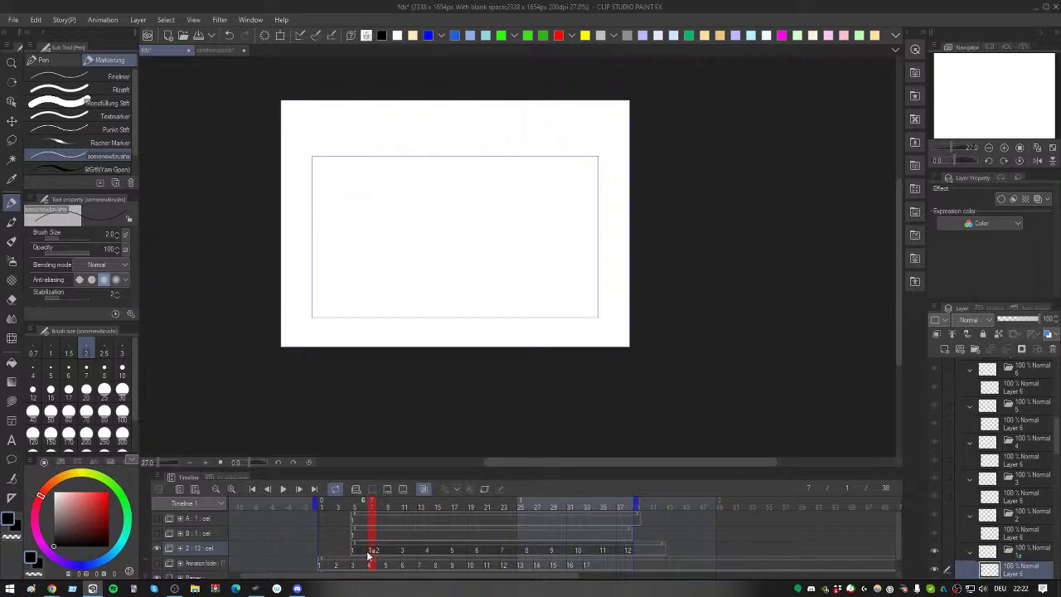
pyautogui.click(370, 553)
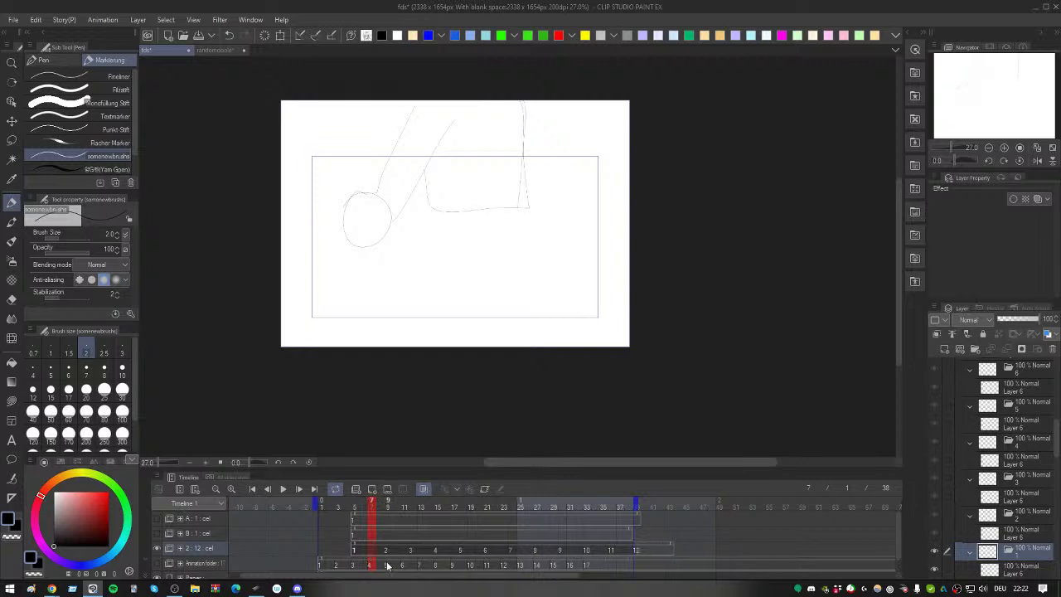
# Step: Hold cel 1 longer by inserting frames after it until cel 2 starts at frame 13
pyautogui.click(384, 556)
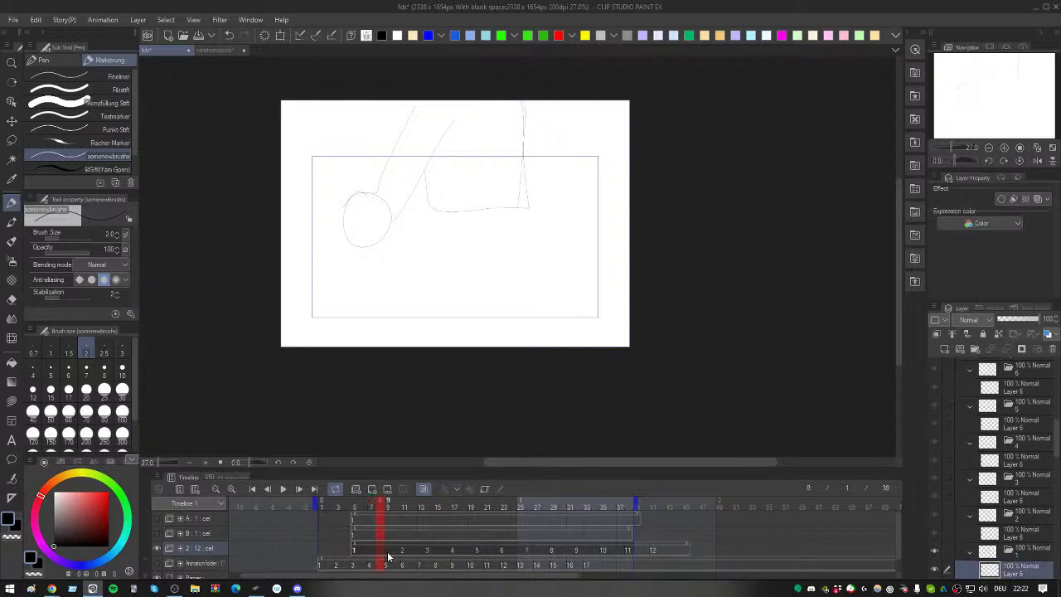
pyautogui.click(391, 550)
pyautogui.press('Left')
pyautogui.press('Left')
pyautogui.press('Left')
pyautogui.press('Right')
pyautogui.press('Right')
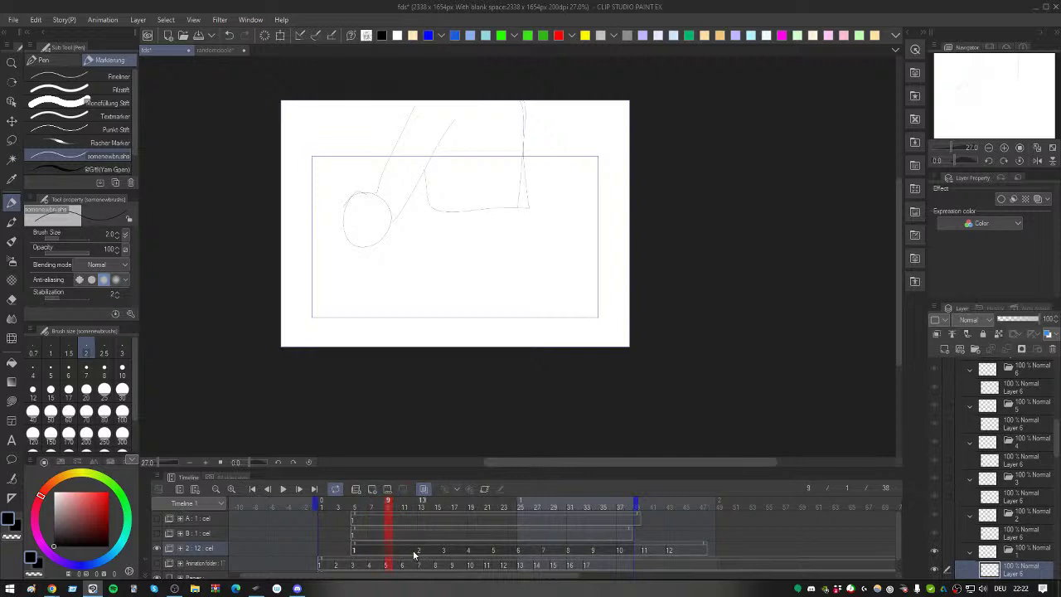
# Step: Remove the extra hold frames after cel 1 so that cel 2 starts at frame 8
pyautogui.click(420, 551)
pyautogui.click(437, 551)
pyautogui.click(438, 552)
pyautogui.moveTo(439, 553); pyautogui.dragTo(374, 549)
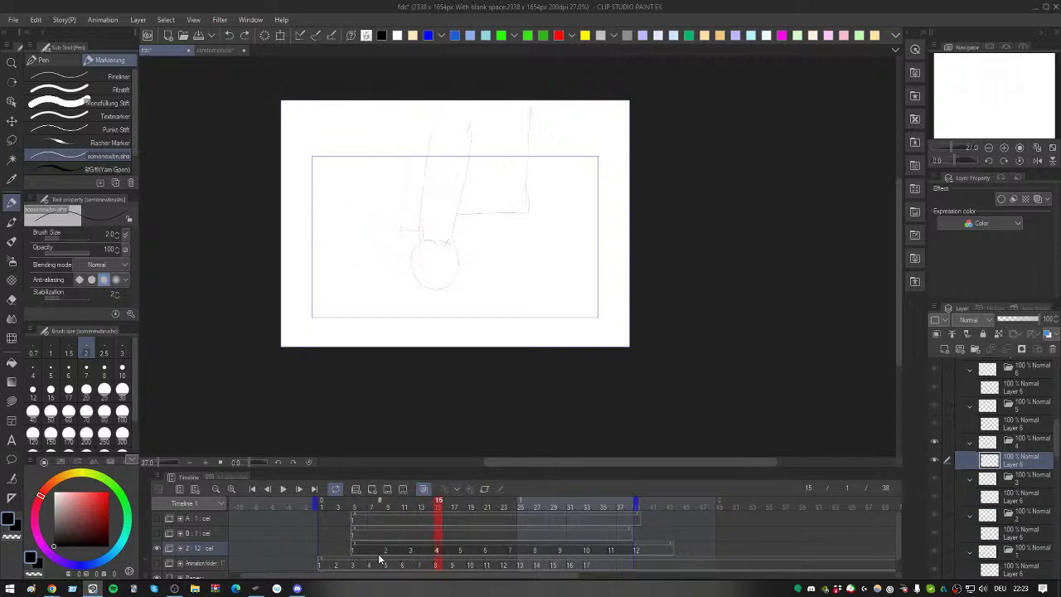
pyautogui.click(375, 551)
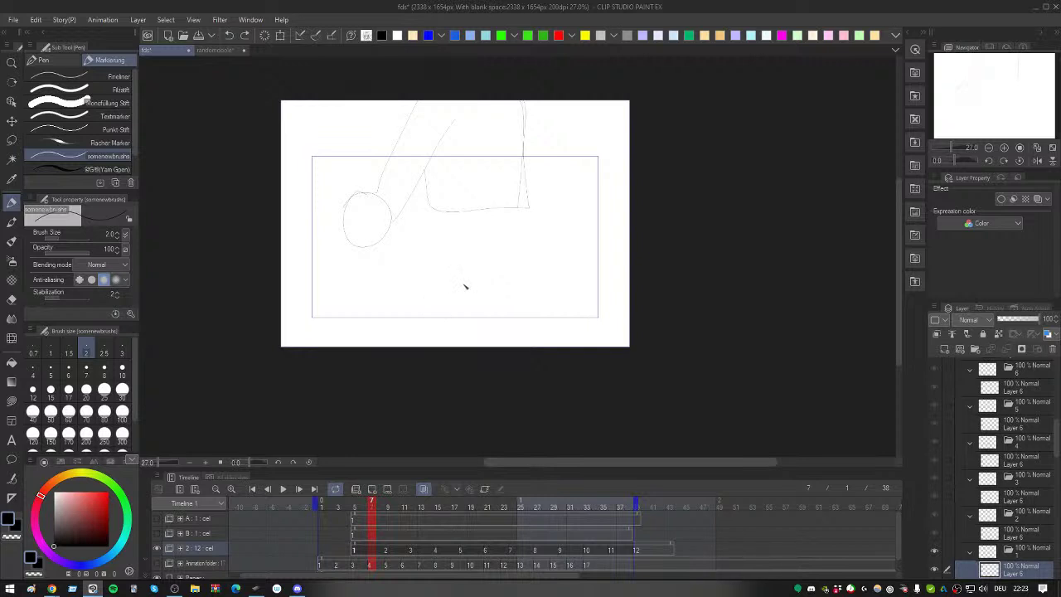
pyautogui.click(384, 552)
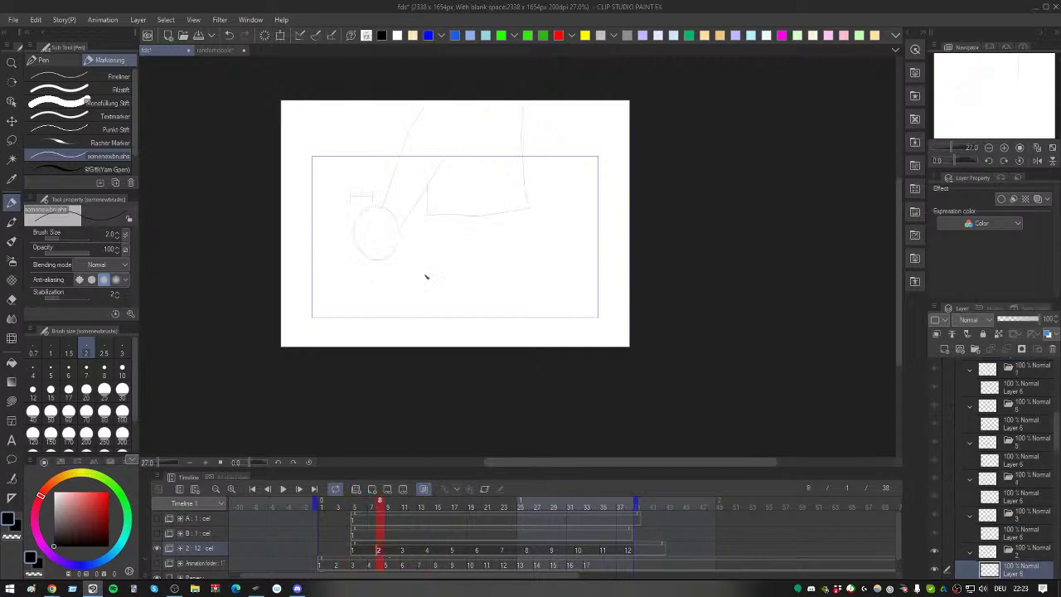
# Step: Lasso the lower body sketch on frame 8 and clear the selection
pyautogui.moveTo(464, 291); pyautogui.dragTo(440, 275)
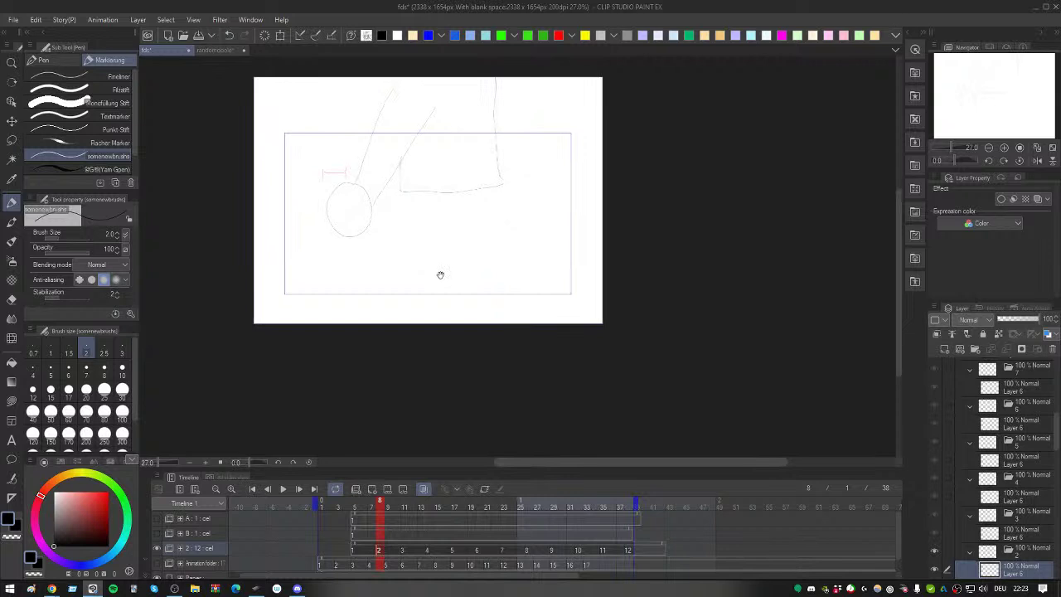
pyautogui.press('m')
pyautogui.moveTo(415, 131)
pyautogui.mouseDown()
pyautogui.moveTo(285, 277)
pyautogui.moveTo(594, 276)
pyautogui.mouseUp()
pyautogui.click(495, 197)
pyautogui.moveTo(492, 206); pyautogui.dragTo(520, 236)
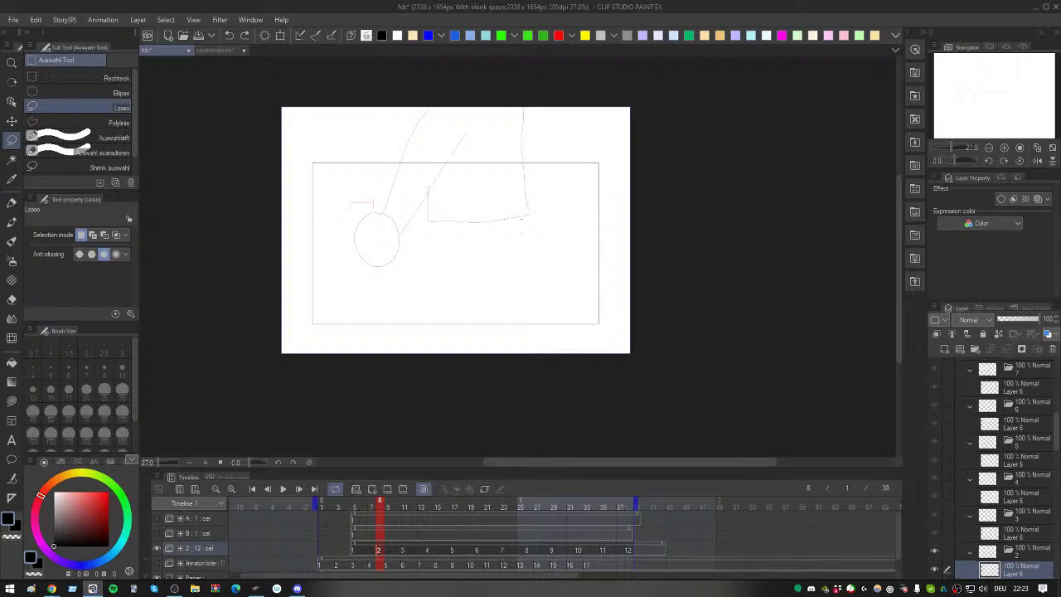
# Step: Enlarge the canvas view to 35.2% and rotate it to about -19.7 degrees
pyautogui.moveTo(476, 251); pyautogui.dragTo(388, 372)
pyautogui.press('r')
pyautogui.moveTo(509, 256); pyautogui.dragTo(438, 274)
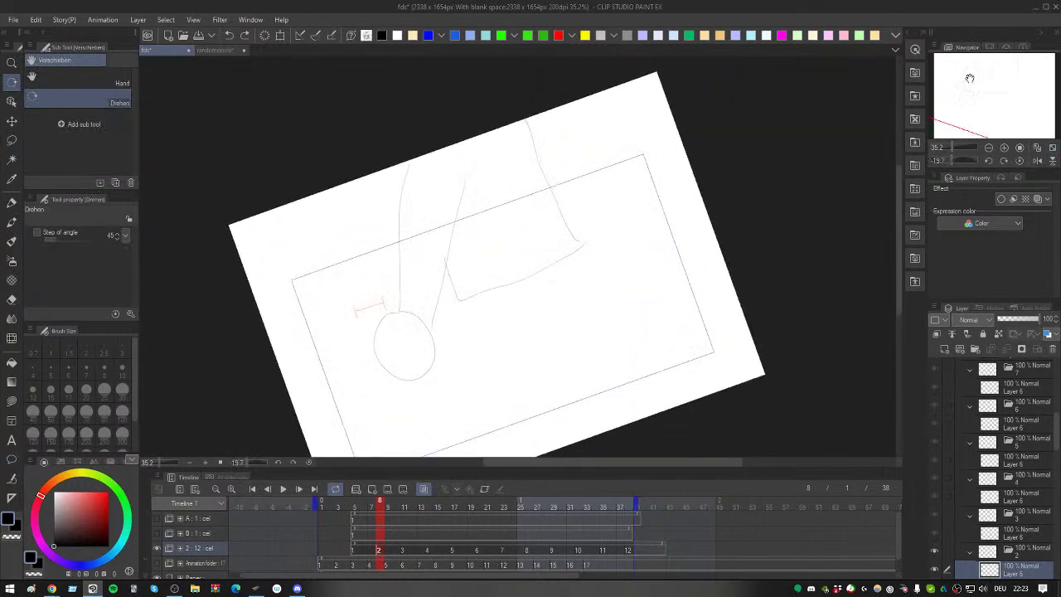
# Step: Look up the Navigator among the available palettes and reset the canvas rotation to 0
pyautogui.click(264, 22)
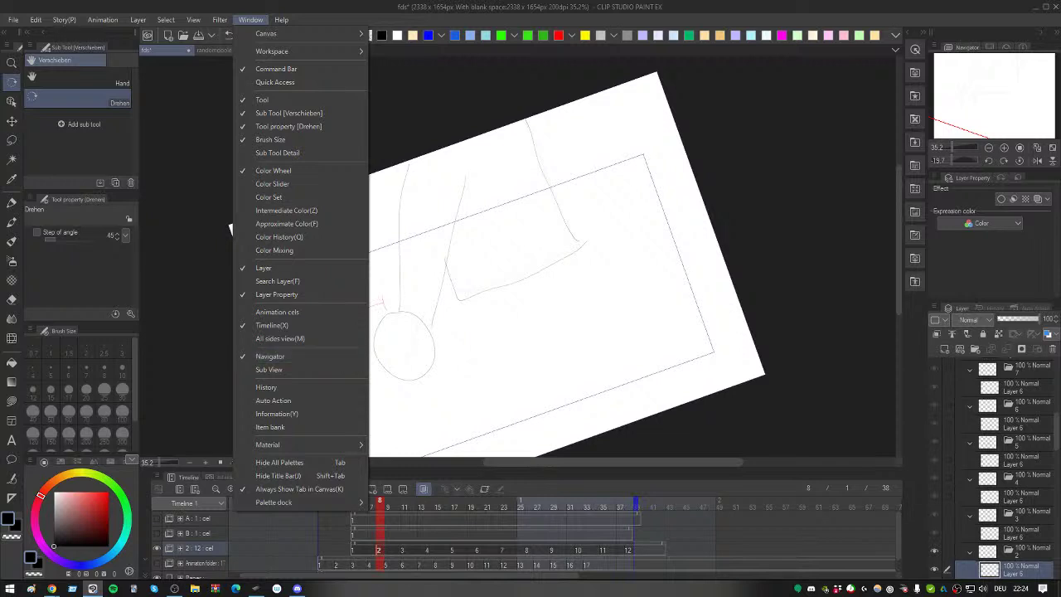
pyautogui.click(942, 83)
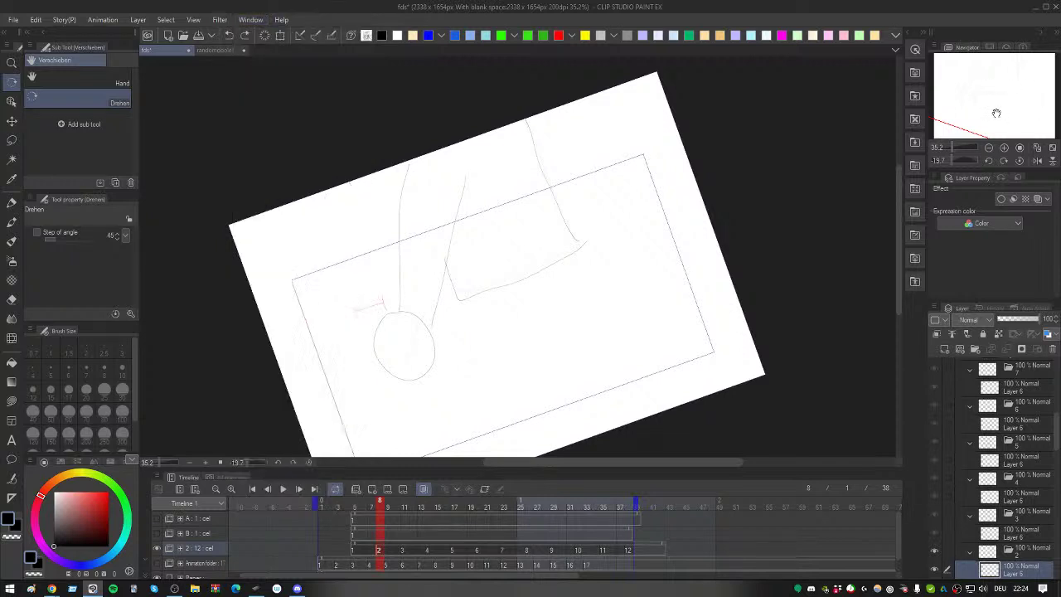
pyautogui.click(1018, 160)
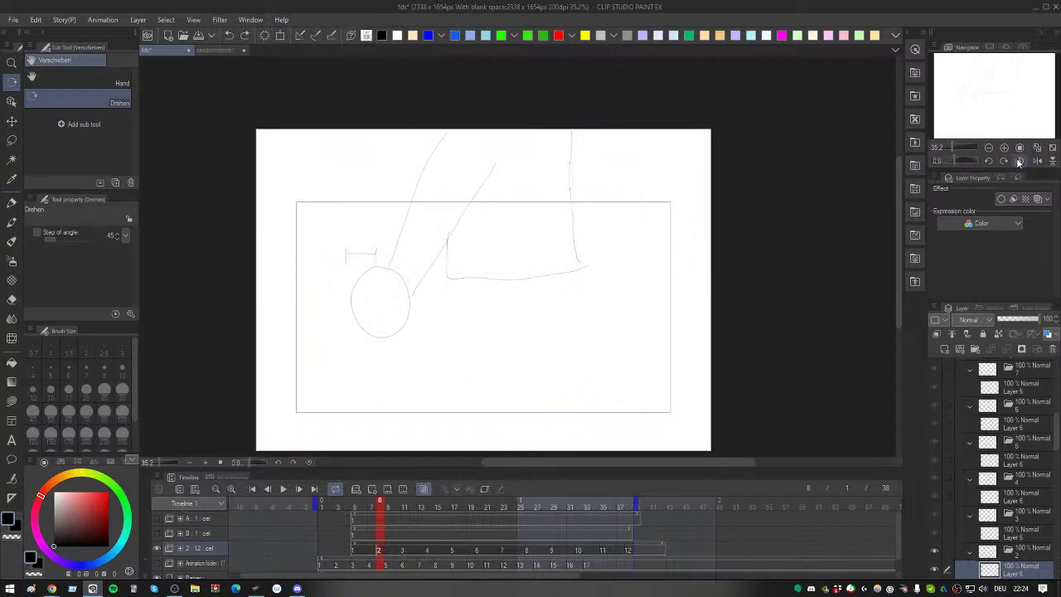
pyautogui.scroll(-1, 580, 207)
pyautogui.moveTo(594, 237); pyautogui.dragTo(887, 257)
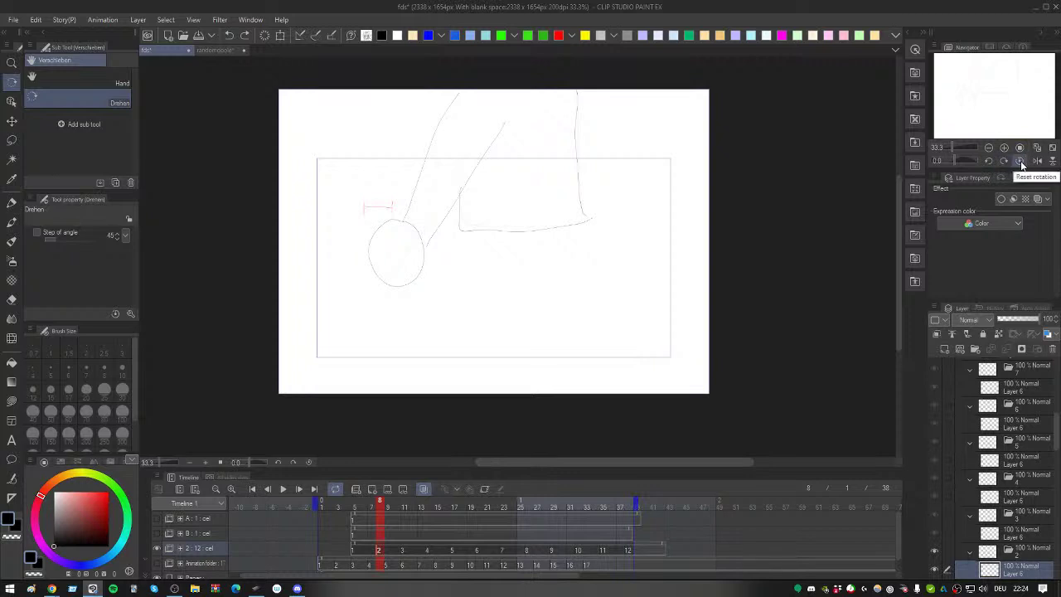
pyautogui.moveTo(760, 308); pyautogui.dragTo(751, 351)
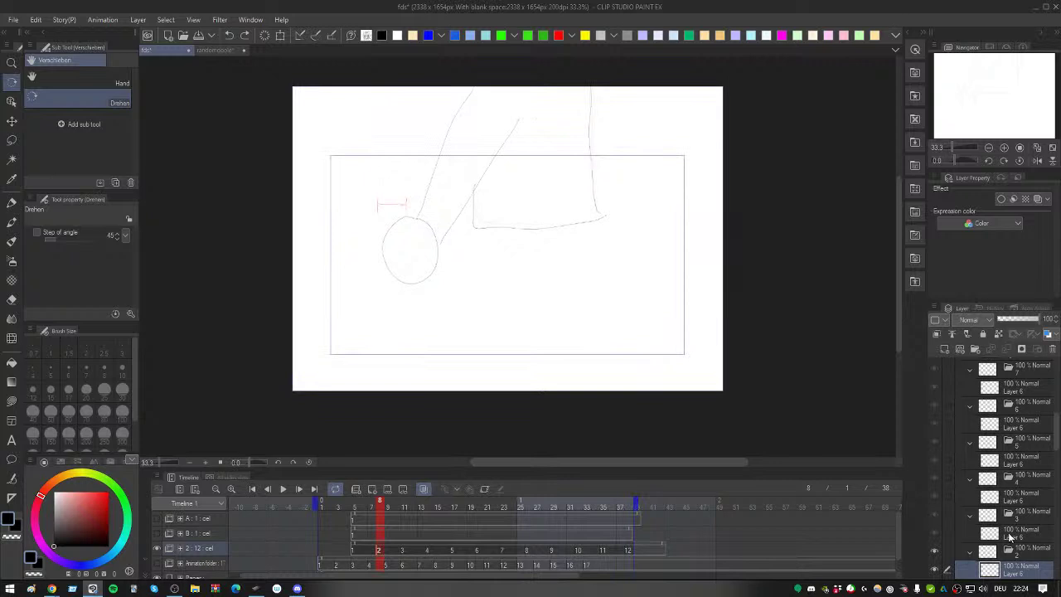
# Step: Add eleven new raster layers above the existing drawing layer inside cel folder 2
pyautogui.scroll(-2, 1013, 535)
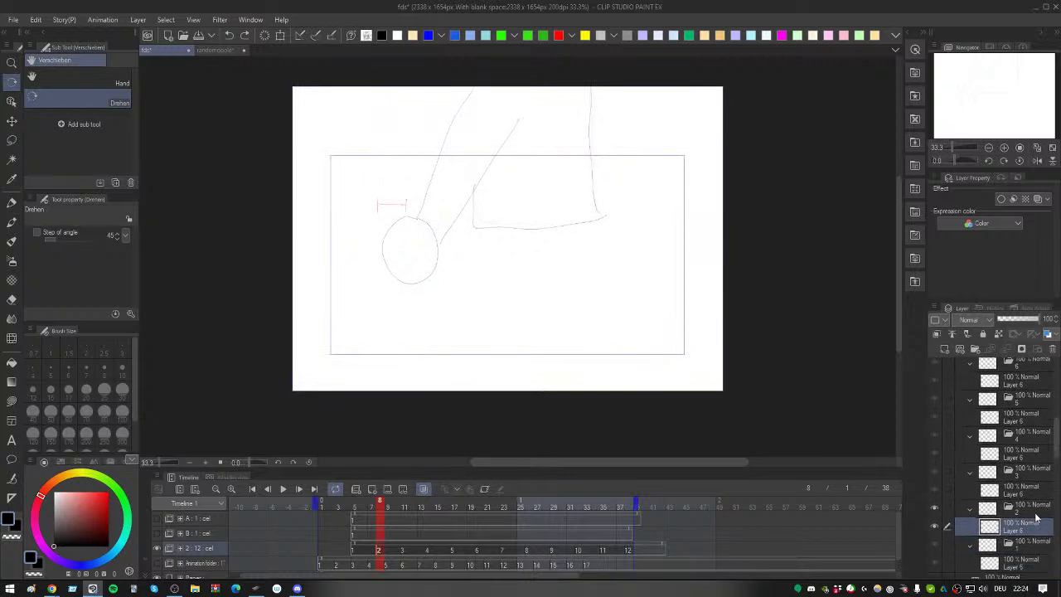
pyautogui.click(1032, 509)
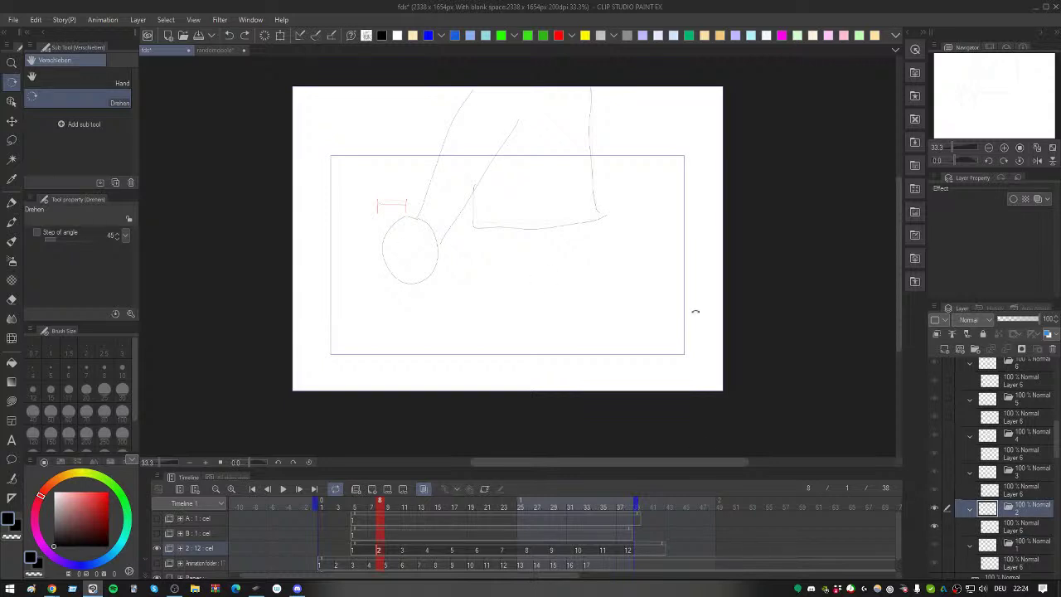
pyautogui.click(1002, 526)
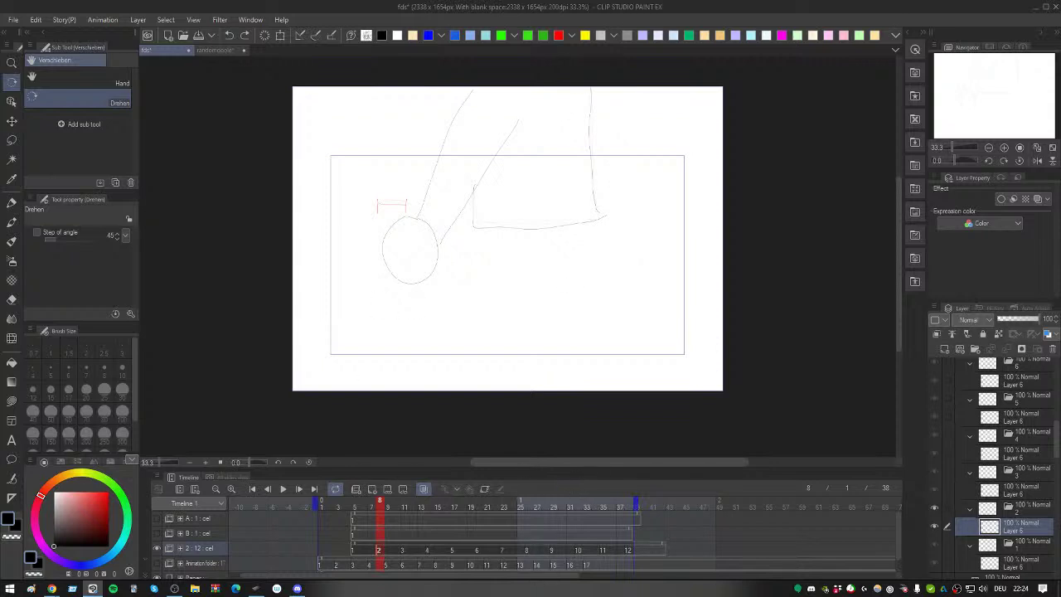
pyautogui.click(944, 349)
pyautogui.click(944, 349)
pyautogui.click(943, 349)
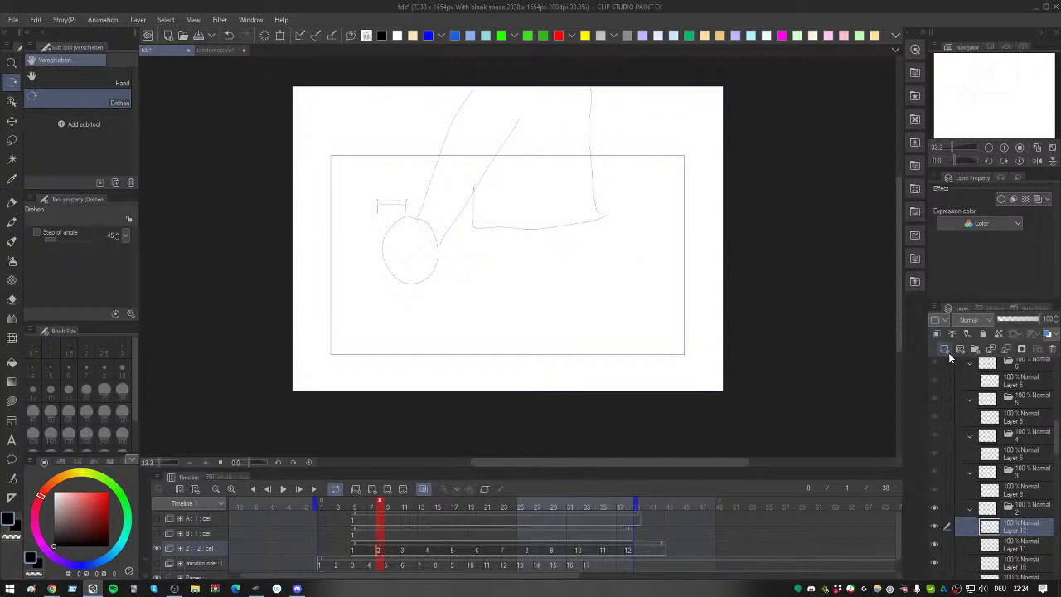
pyautogui.click(942, 352)
pyautogui.click(942, 352)
pyautogui.click(942, 352)
pyautogui.click(942, 353)
# Step: Enlarge the layer list, select several layers in turn down to the topmost new one, and switch to the hard eraser
pyautogui.moveTo(988, 299); pyautogui.dragTo(992, 55)
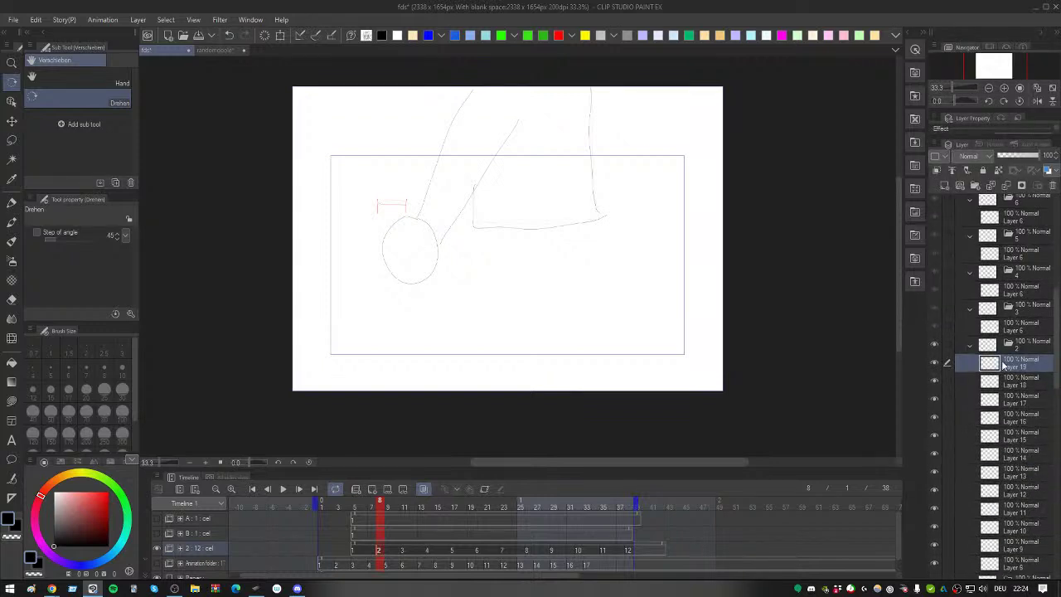
pyautogui.scroll(-1, 1024, 555)
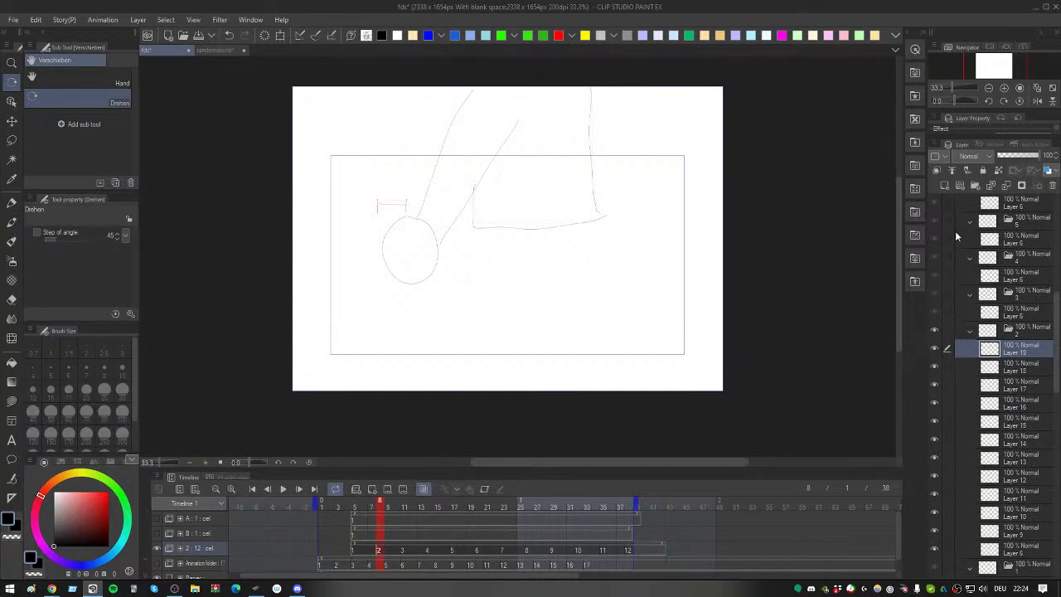
pyautogui.click(1015, 407)
pyautogui.click(1012, 496)
pyautogui.click(1010, 514)
pyautogui.click(995, 313)
pyautogui.click(1013, 364)
pyautogui.click(1013, 350)
pyautogui.click(1011, 421)
pyautogui.click(1015, 349)
pyautogui.press('e')
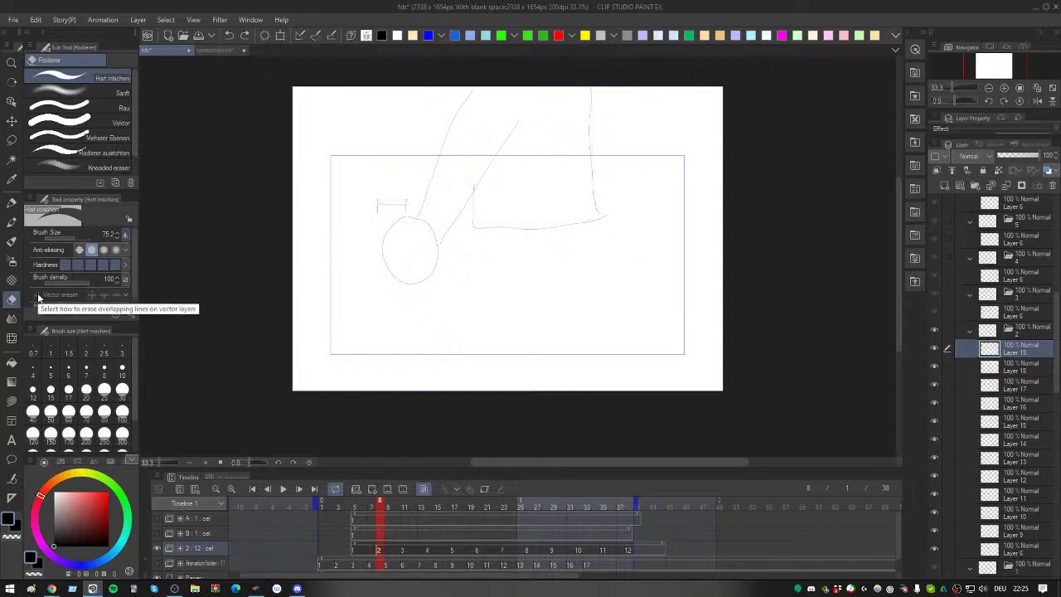
# Step: Add a vector layer at the top of cel folder 2 and sketch overlapping test strokes below the arm drawing with the pen
pyautogui.click(959, 185)
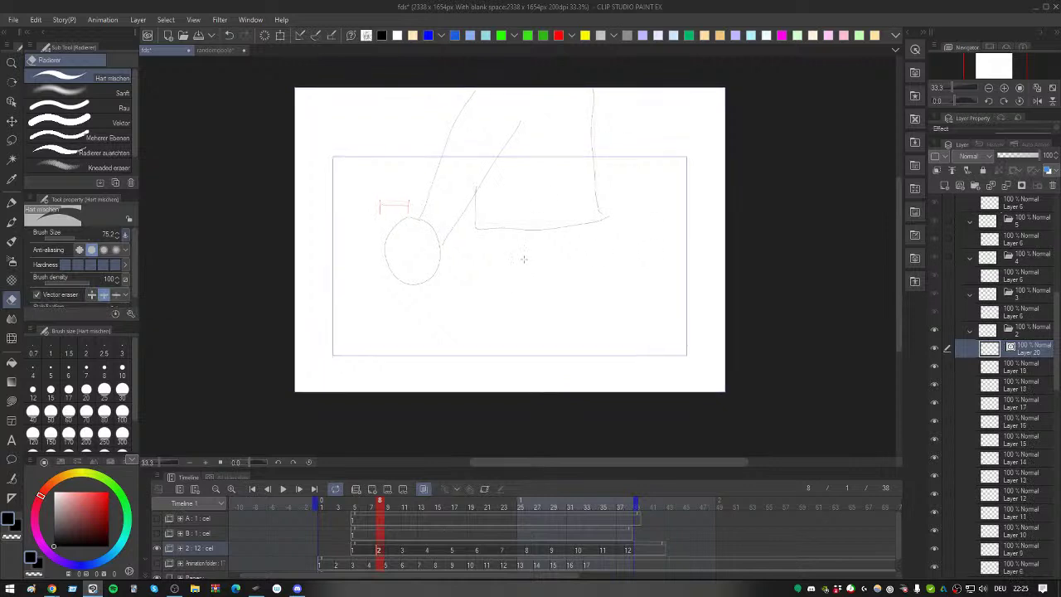
pyautogui.press('p')
pyautogui.moveTo(535, 334); pyautogui.dragTo(661, 301)
pyautogui.moveTo(501, 300); pyautogui.dragTo(659, 328)
pyautogui.moveTo(669, 242)
pyautogui.mouseDown()
pyautogui.moveTo(519, 286)
pyautogui.moveTo(640, 250)
pyautogui.mouseUp()
pyautogui.moveTo(663, 252); pyautogui.dragTo(522, 285)
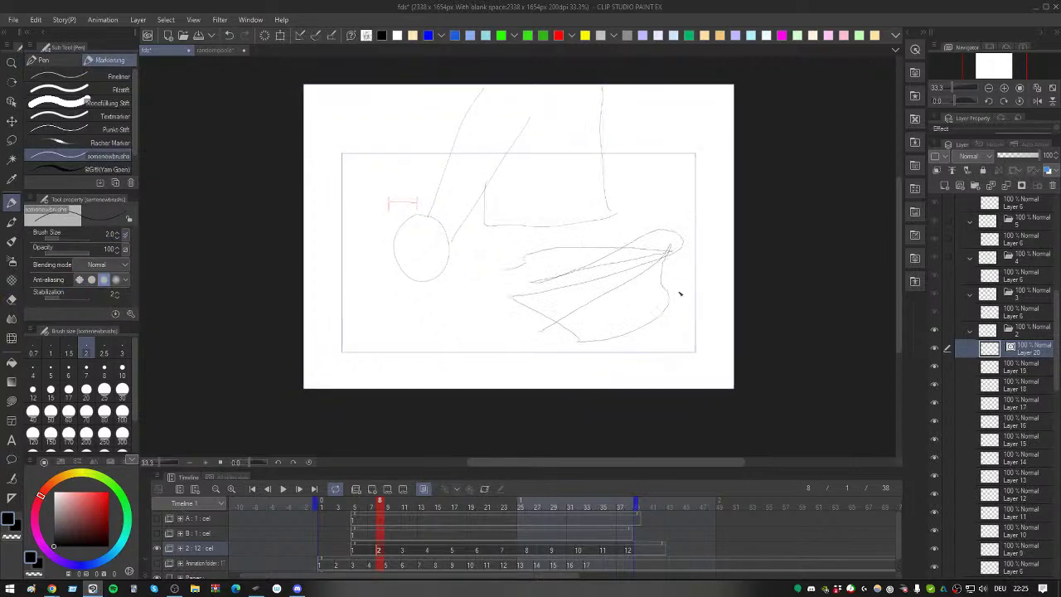
# Step: Erase the crossing lines of the test sketch with the hard vector eraser, undoing and redoing erasures to compare
pyautogui.press('e')
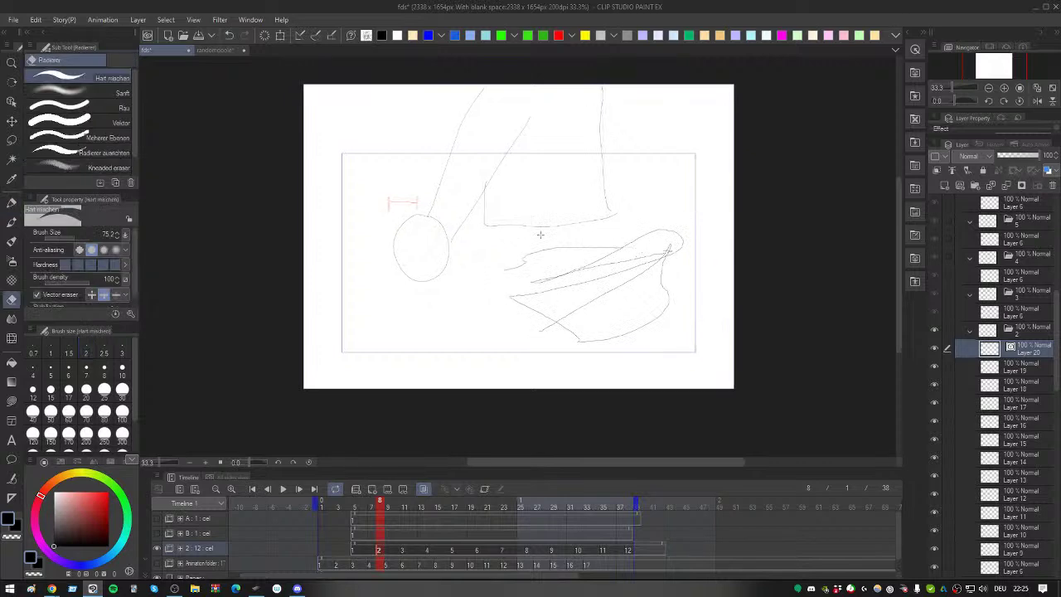
pyautogui.click(591, 279)
pyautogui.hotkey('ctrl', 'z')
pyautogui.click(600, 282)
pyautogui.hotkey('ctrl', 'z')
pyautogui.hotkey('ctrl', 'y')
pyautogui.hotkey('ctrl', 'z')
pyautogui.hotkey('ctrl', 'y')
pyautogui.click(601, 275)
pyautogui.hotkey('ctrl', 'y')
pyautogui.click(551, 332)
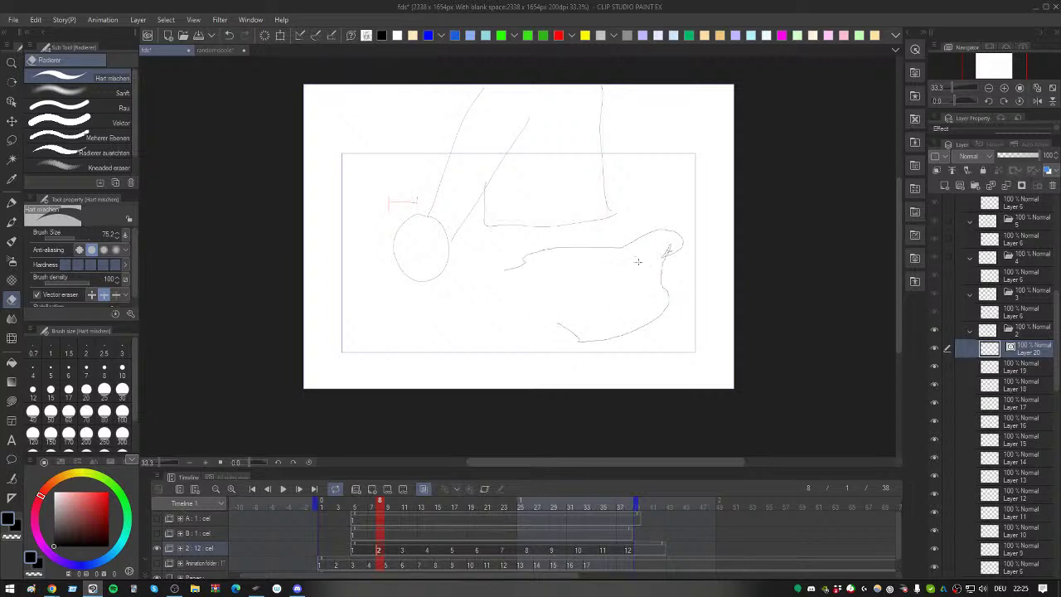
pyautogui.press('x')
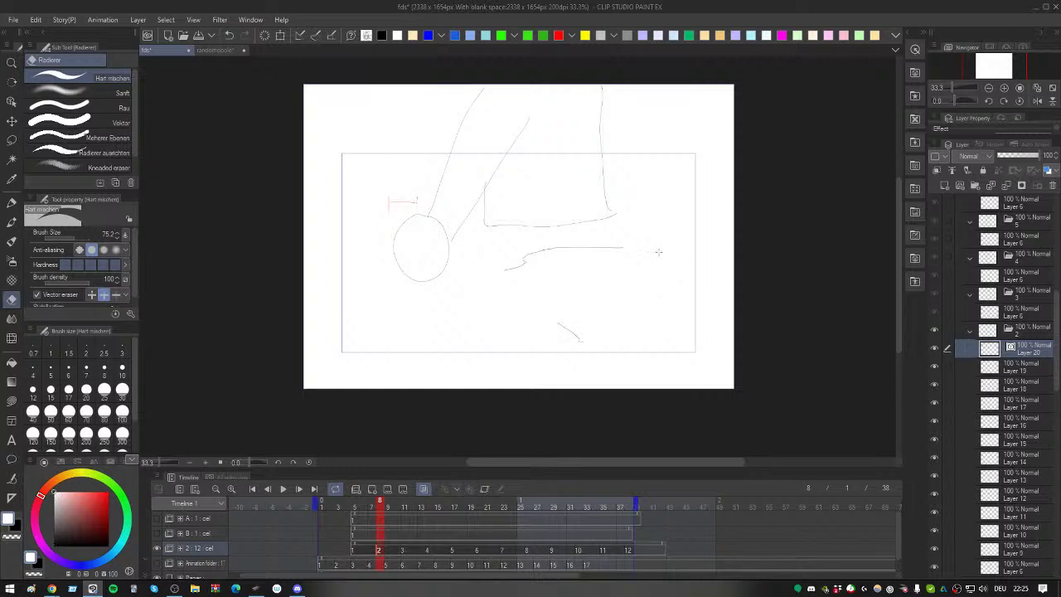
pyautogui.click(666, 245)
# Step: Undo the latest vector erasures and delete all the added layers above Layer 6 in cel folder 2
pyautogui.hotkey('ctrl', 'z')
pyautogui.hotkey('ctrl', 'z')
pyautogui.hotkey('ctrl', 'z')
pyautogui.hotkey('ctrl', 'z')
pyautogui.hotkey('ctrl', 'z')
pyautogui.hotkey('ctrl', 'z')
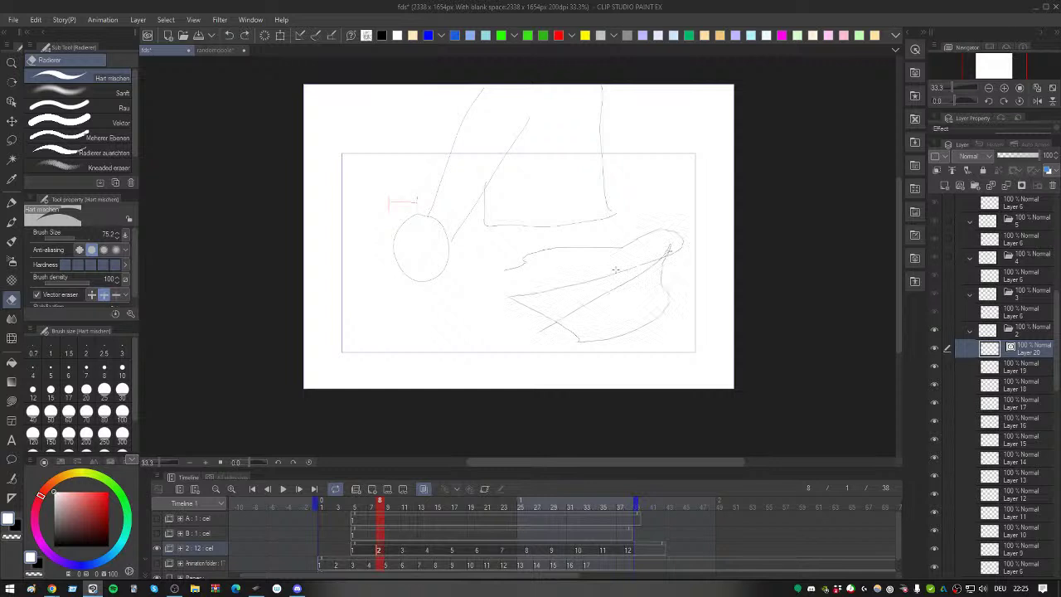
pyautogui.press('Delete')
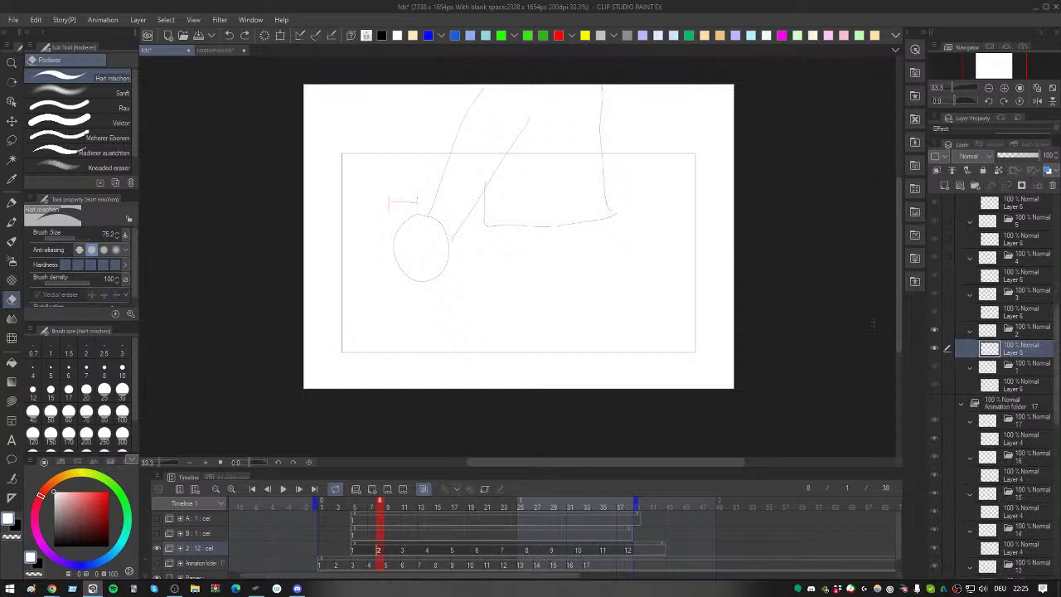
pyautogui.moveTo(842, 406); pyautogui.dragTo(837, 407)
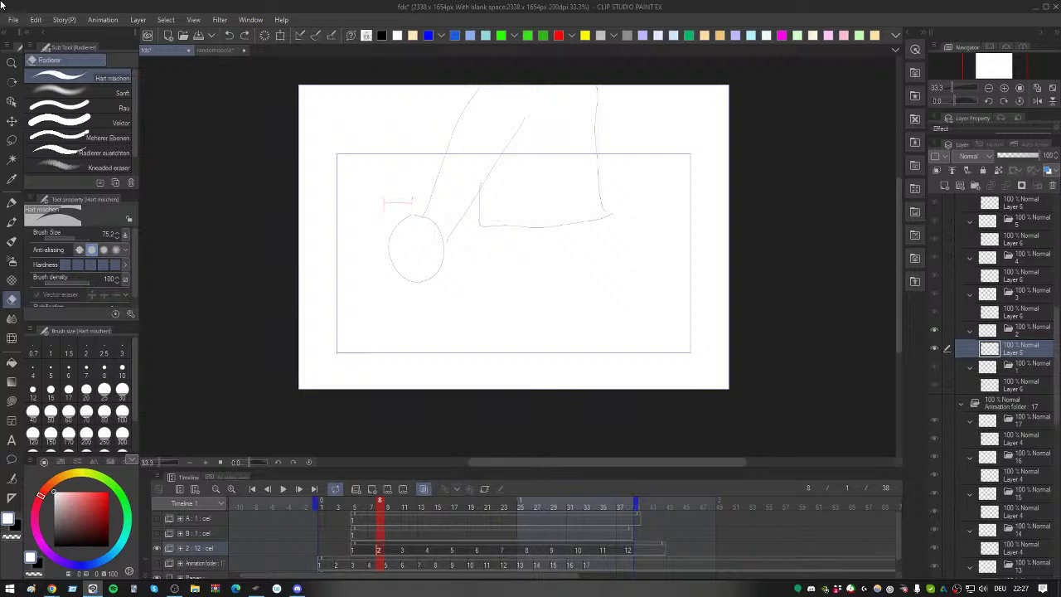
pyautogui.click(103, 19)
pyautogui.moveTo(164, 16)
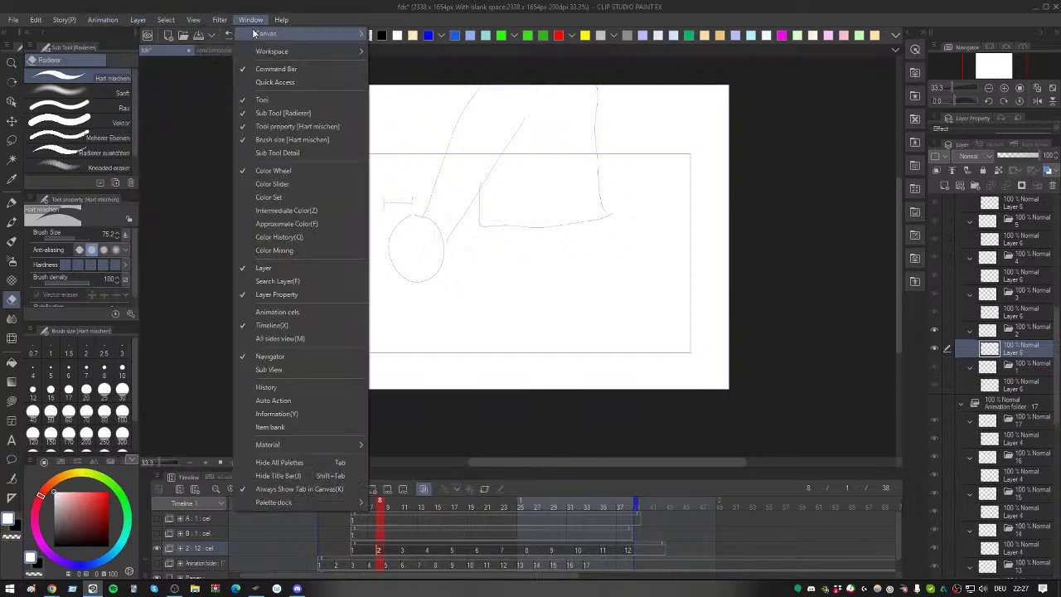
pyautogui.click(720, 35)
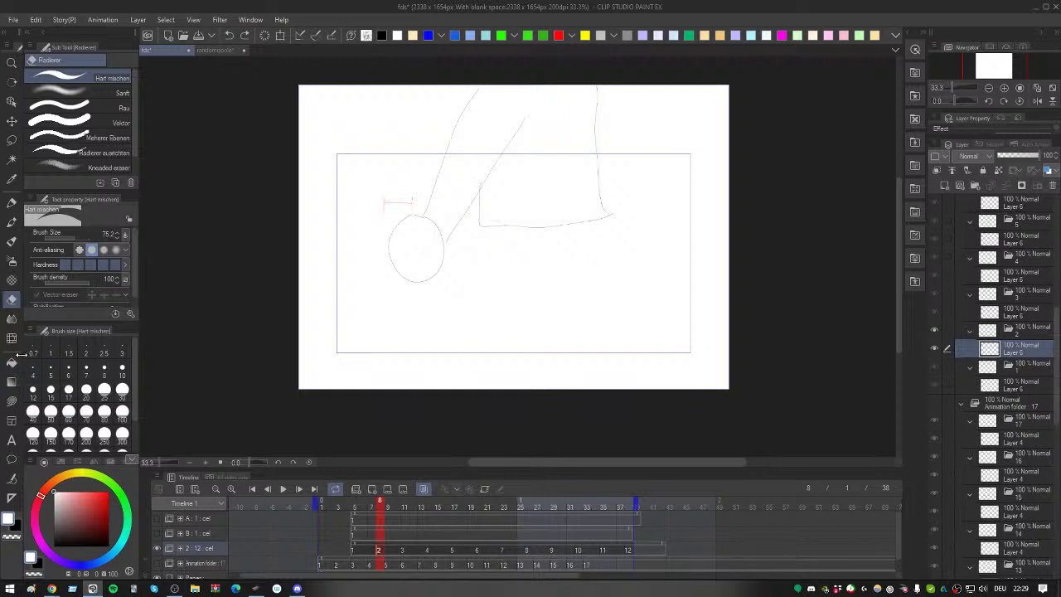
# Step: Try the airbrush tool, switch to the brush tool and look through its watercolour sub tools
pyautogui.click(16, 261)
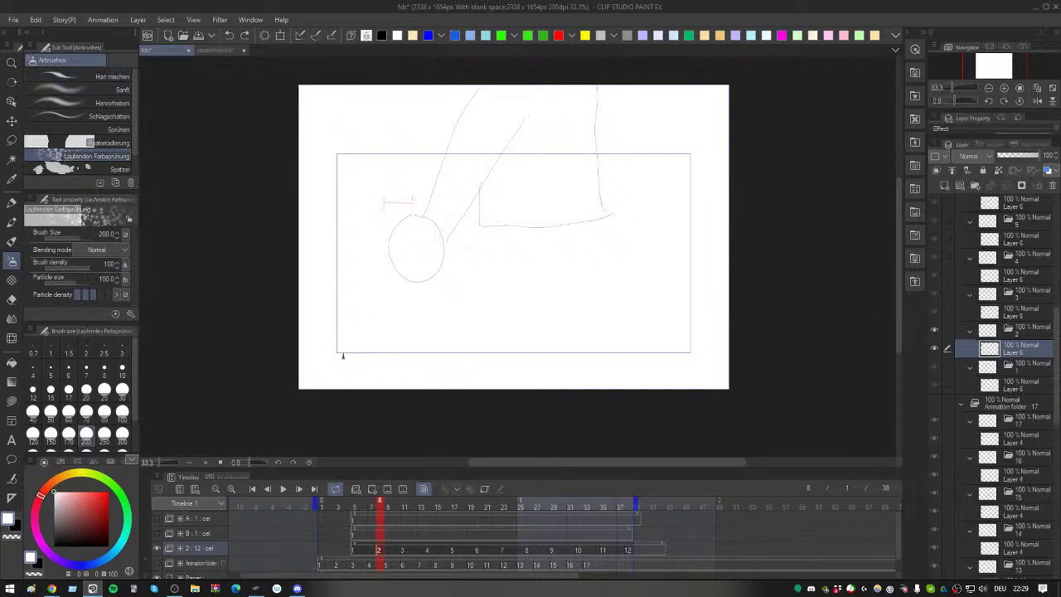
pyautogui.press('b')
pyautogui.press('b')
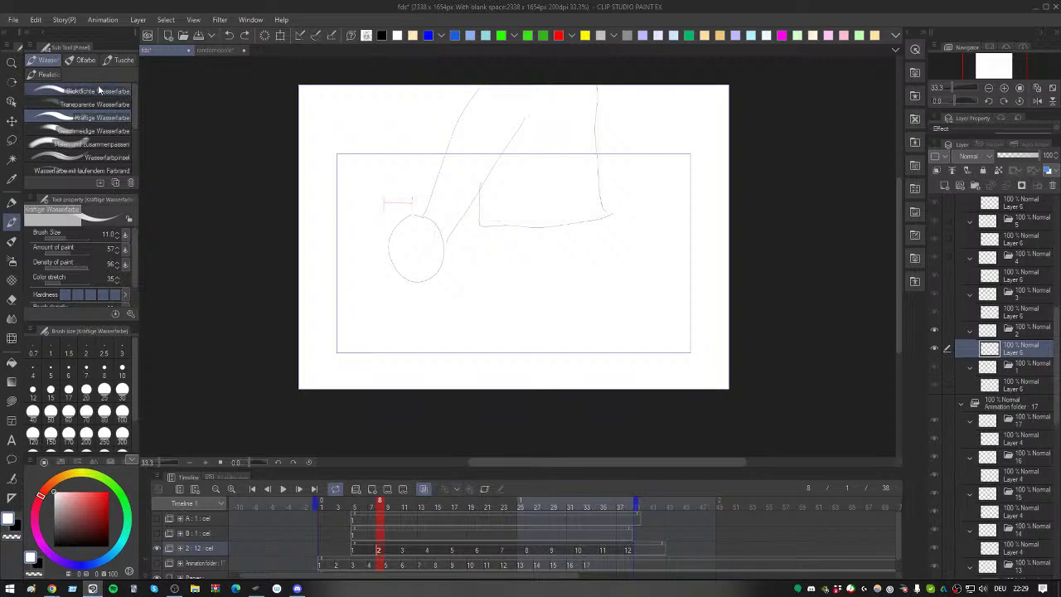
pyautogui.scroll(-3, 37, 120)
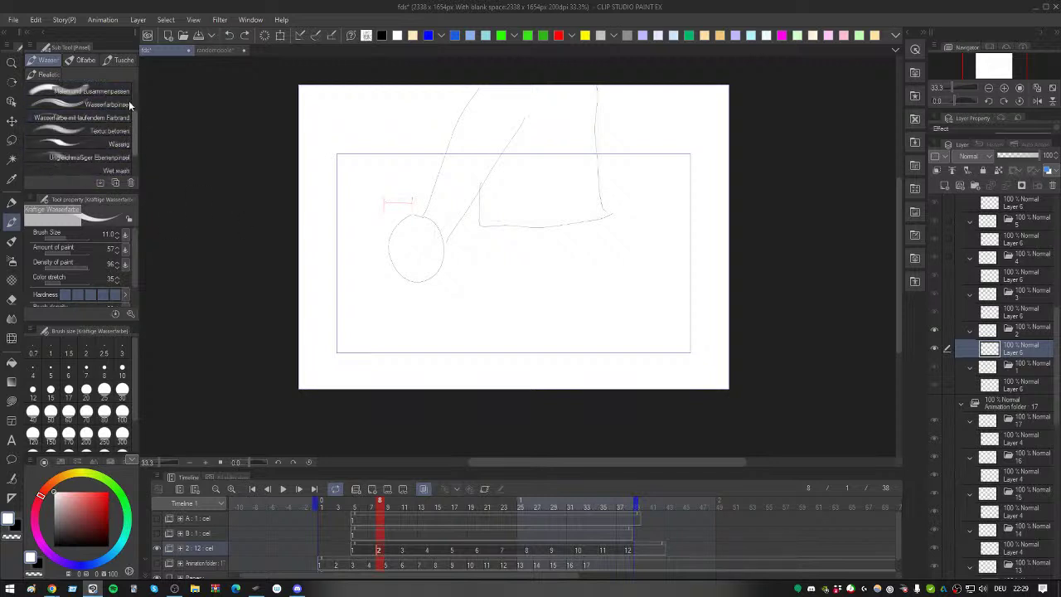
pyautogui.scroll(-1, 36, 115)
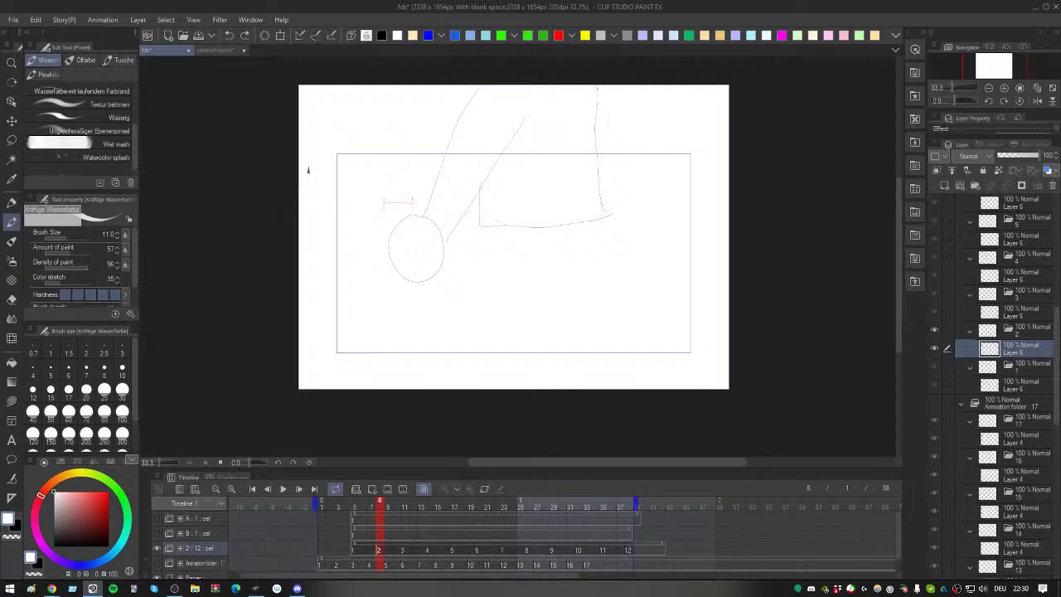
# Step: Examine the animation commands for the timeline, moving between frames and playback settings
pyautogui.click(102, 20)
pyautogui.click(102, 20)
pyautogui.click(102, 20)
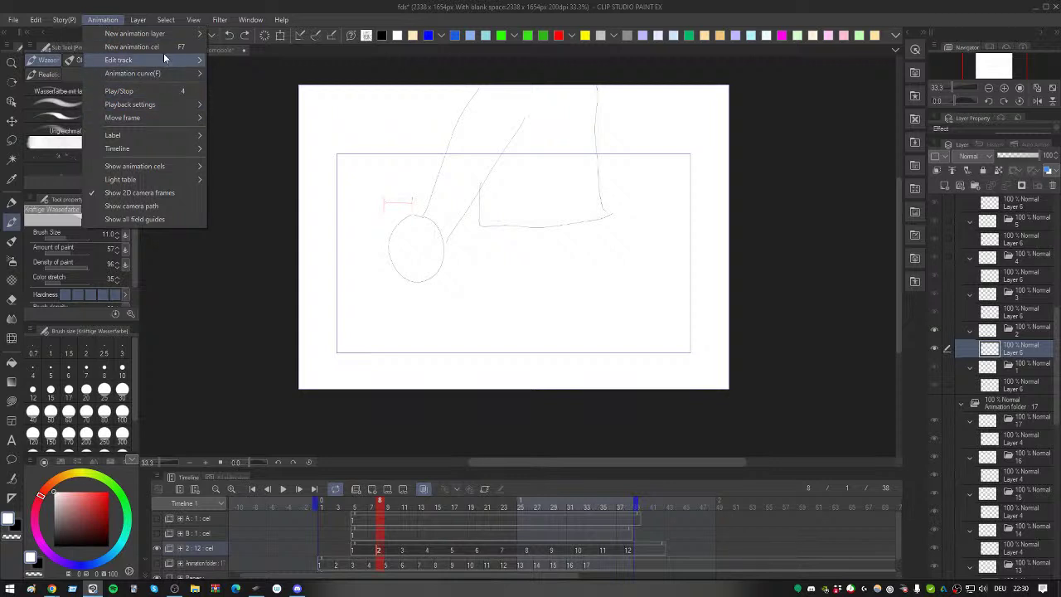
pyautogui.moveTo(189, 154)
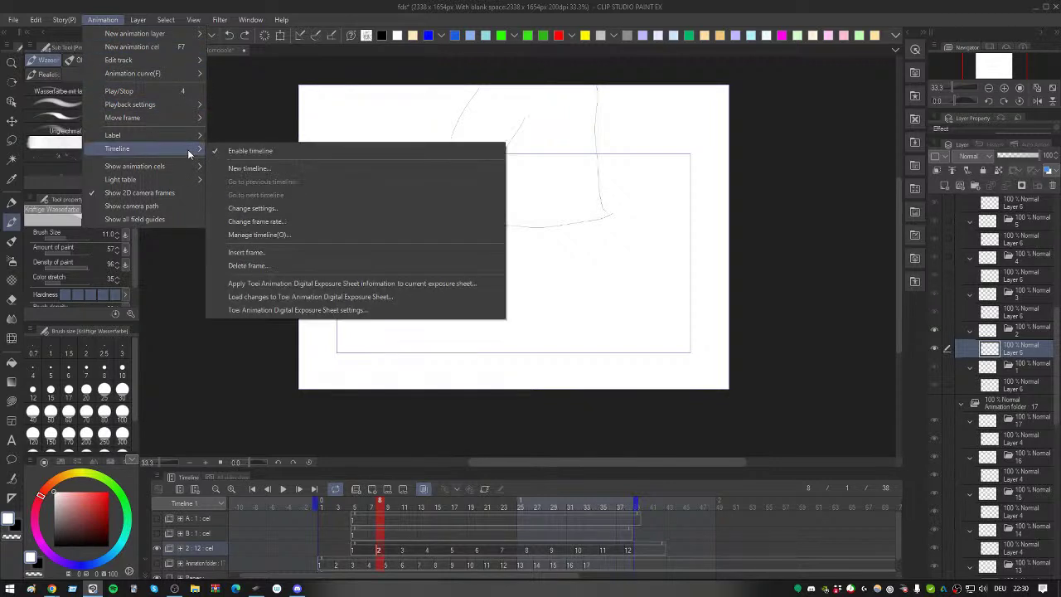
pyautogui.moveTo(191, 118)
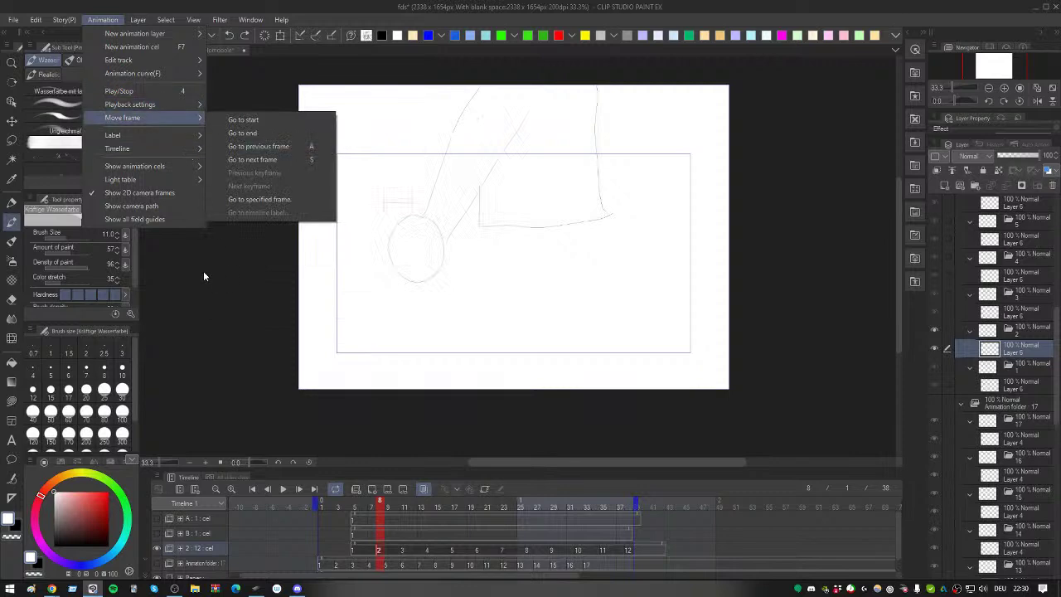
pyautogui.moveTo(164, 104)
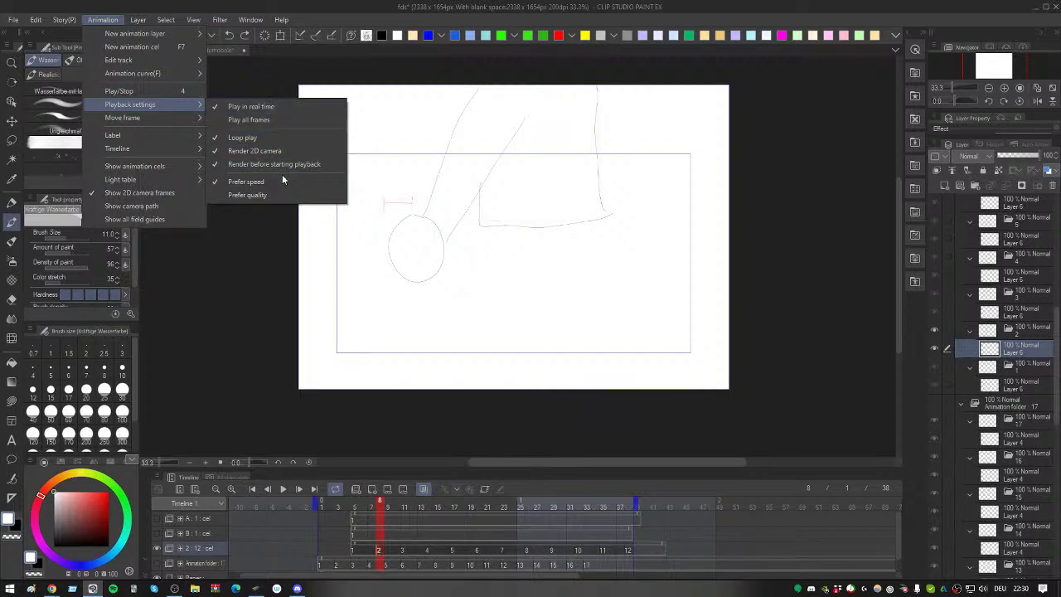
pyautogui.click(301, 106)
pyautogui.moveTo(133, 17)
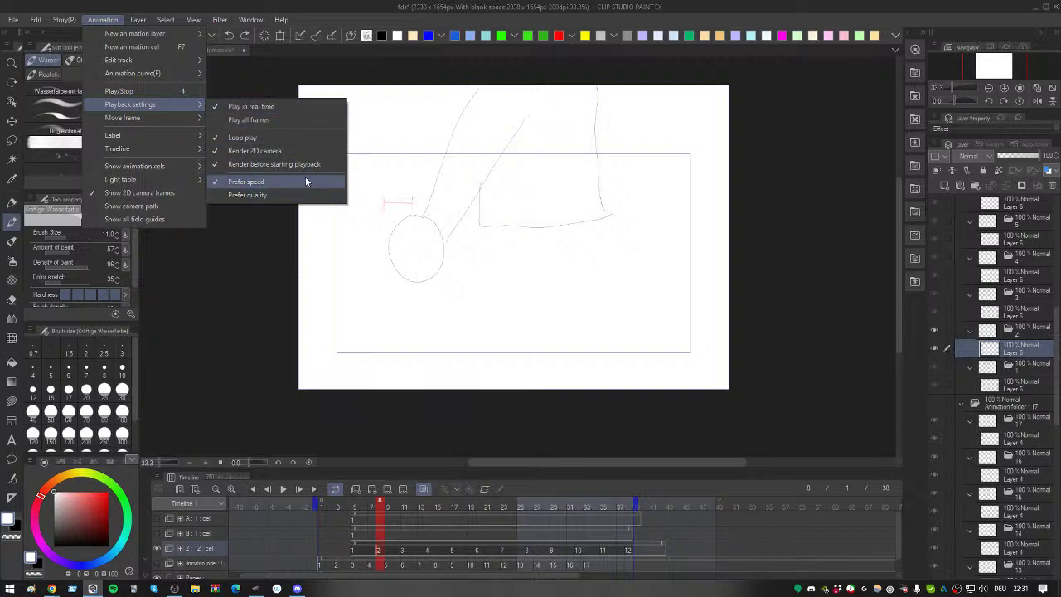
pyautogui.click(365, 7)
# Step: Switch to the randomdoole document and play its animation, briefly hiding all palettes
pyautogui.click(214, 50)
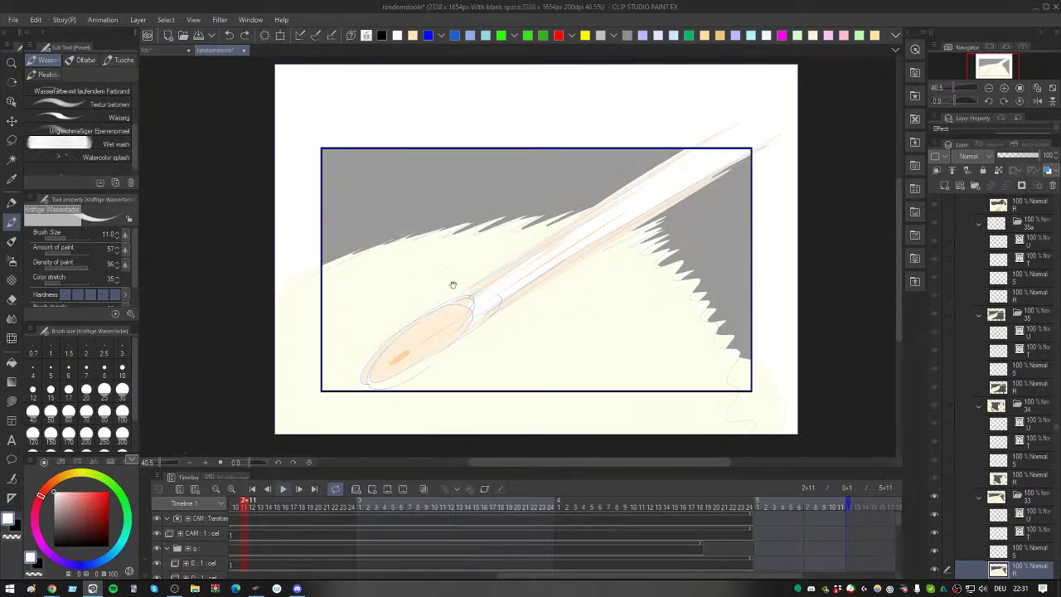
pyautogui.press('space')
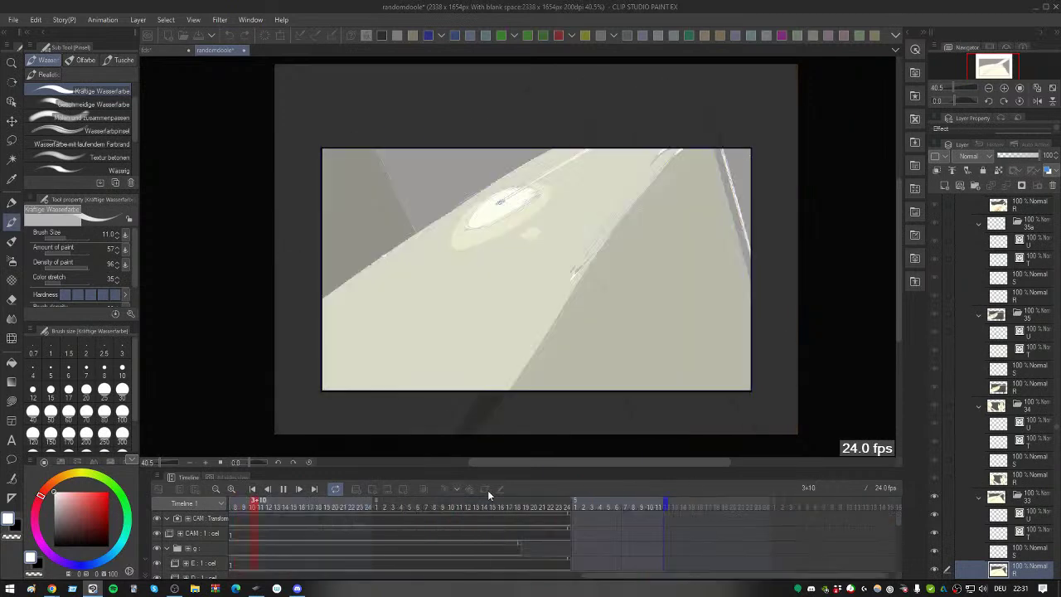
pyautogui.press('Tab')
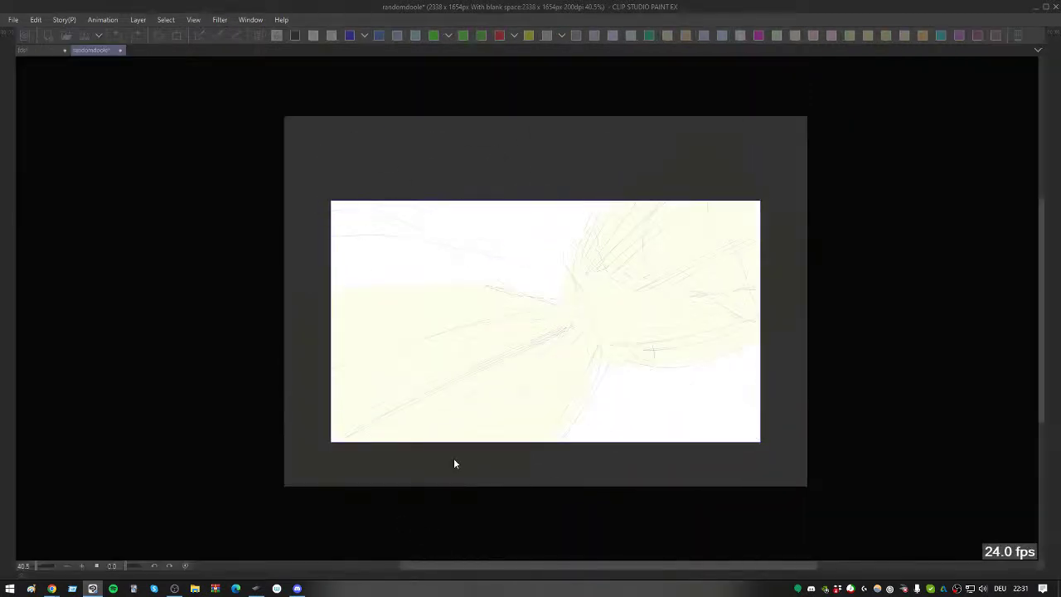
pyautogui.press('Tab')
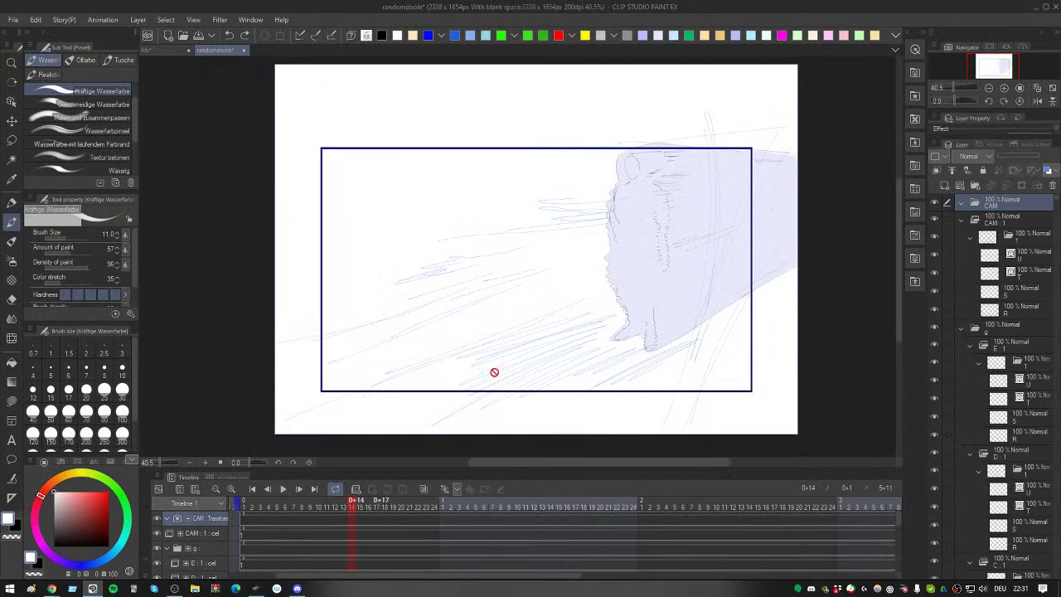
# Step: Inspect cels on tracks B and A, move to frame 1+6 and make track B visible
pyautogui.moveTo(495, 372); pyautogui.dragTo(485, 335)
pyautogui.scroll(-5, 519, 554)
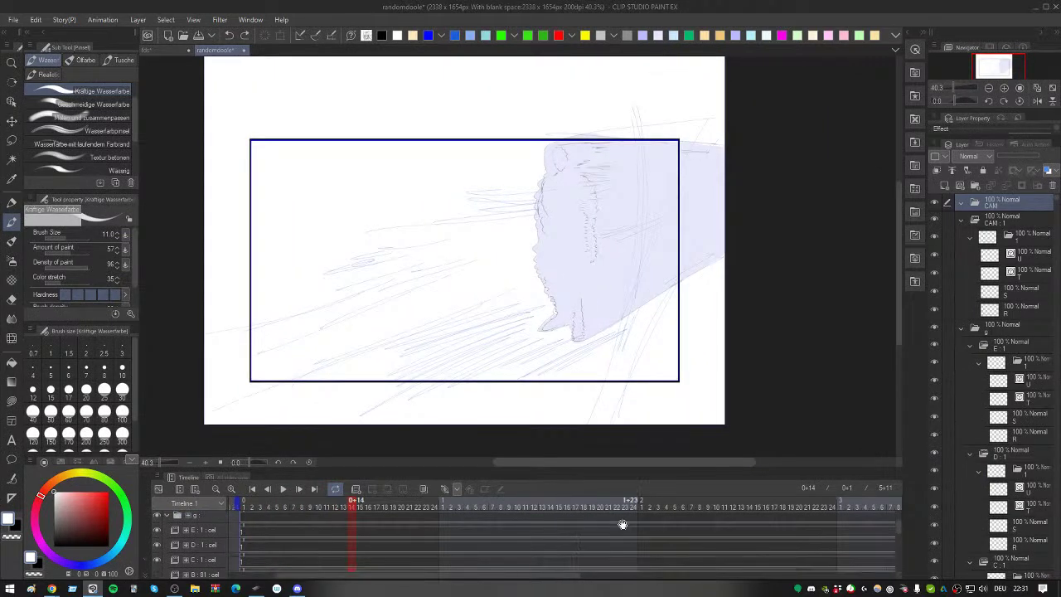
pyautogui.click(705, 530)
pyautogui.click(704, 528)
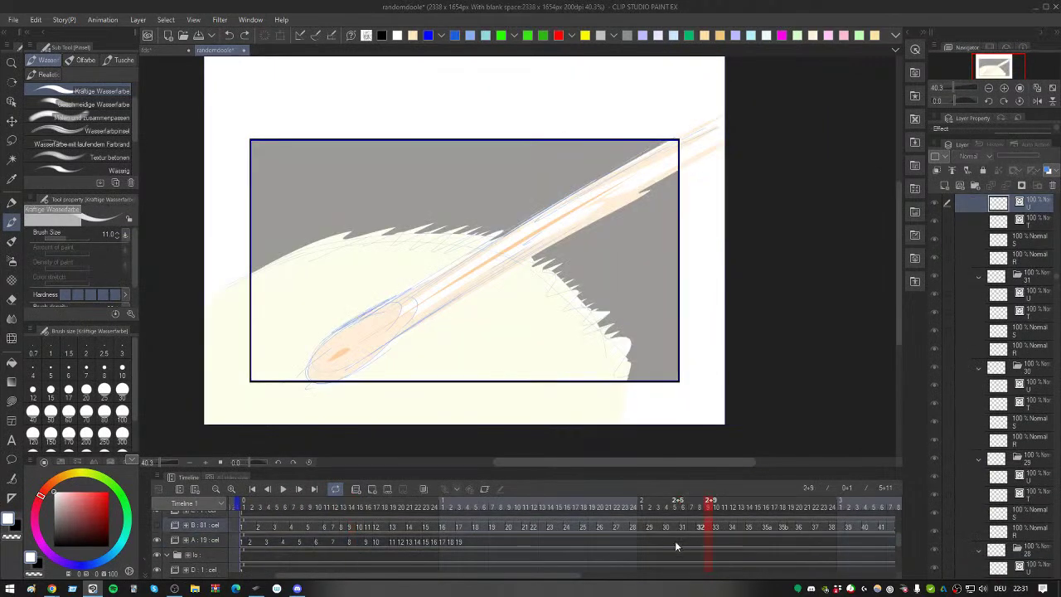
pyautogui.click(675, 542)
pyautogui.moveTo(457, 541)
pyautogui.mouseDown()
pyautogui.moveTo(429, 541)
pyautogui.moveTo(485, 542)
pyautogui.mouseUp()
pyautogui.scroll(1, 160, 524)
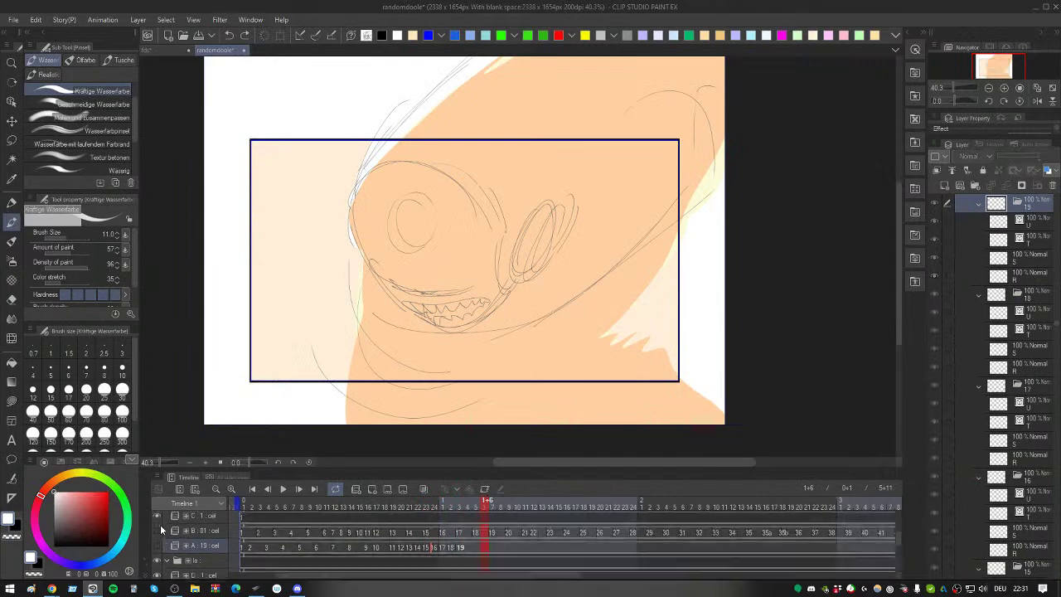
pyautogui.click(158, 539)
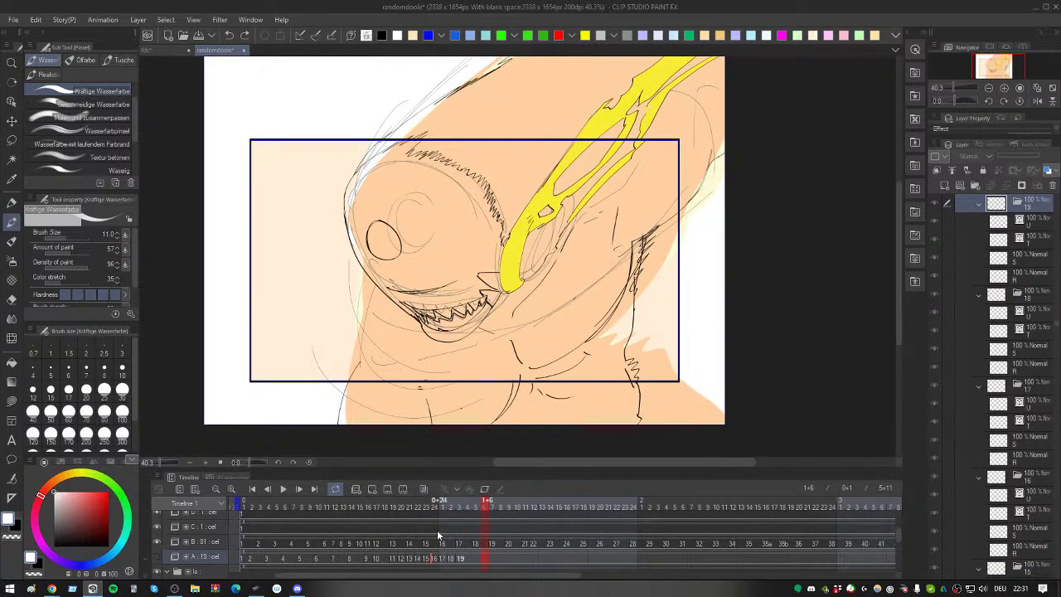
# Step: Select track B and step through its frames to cel 19 at frame 1+7
pyautogui.click(465, 548)
pyautogui.press('Right')
pyautogui.press('Right')
pyautogui.press('Right')
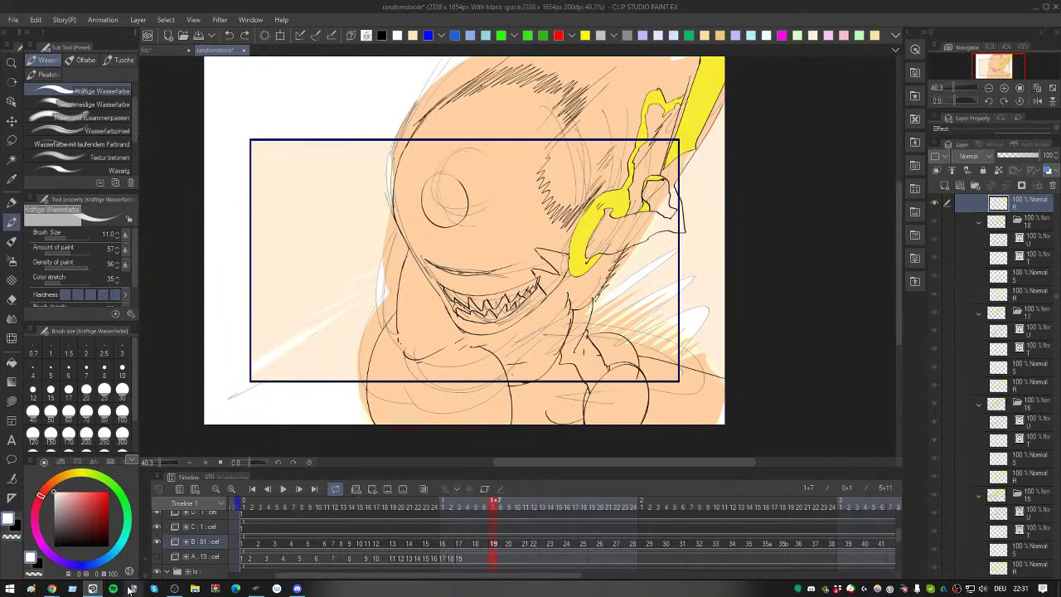
pyautogui.scroll(-2, 609, 249)
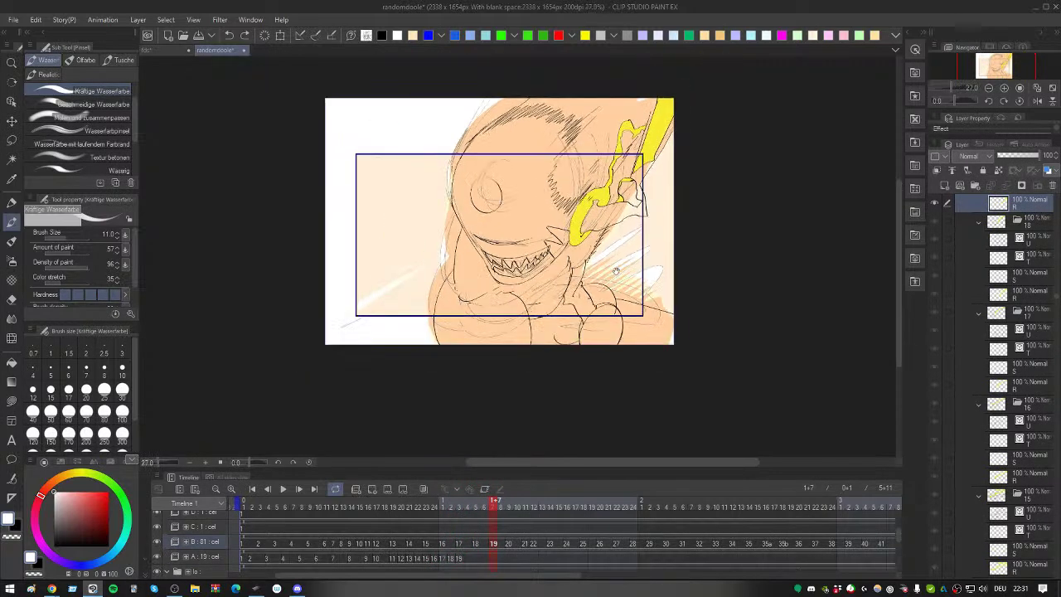